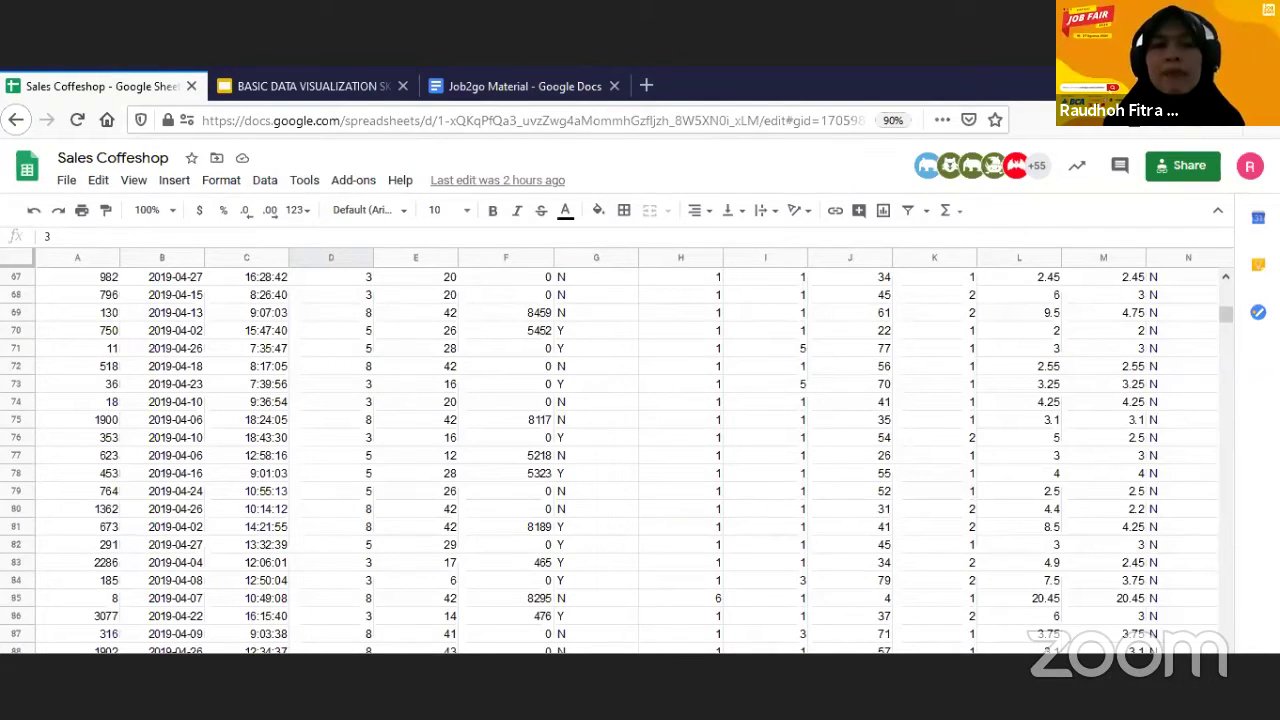
- Examine the column headers in row 1 from transaction_id across to promo_item_yn, ending on line_item_amount
scroll(380, 541, "up", 20)
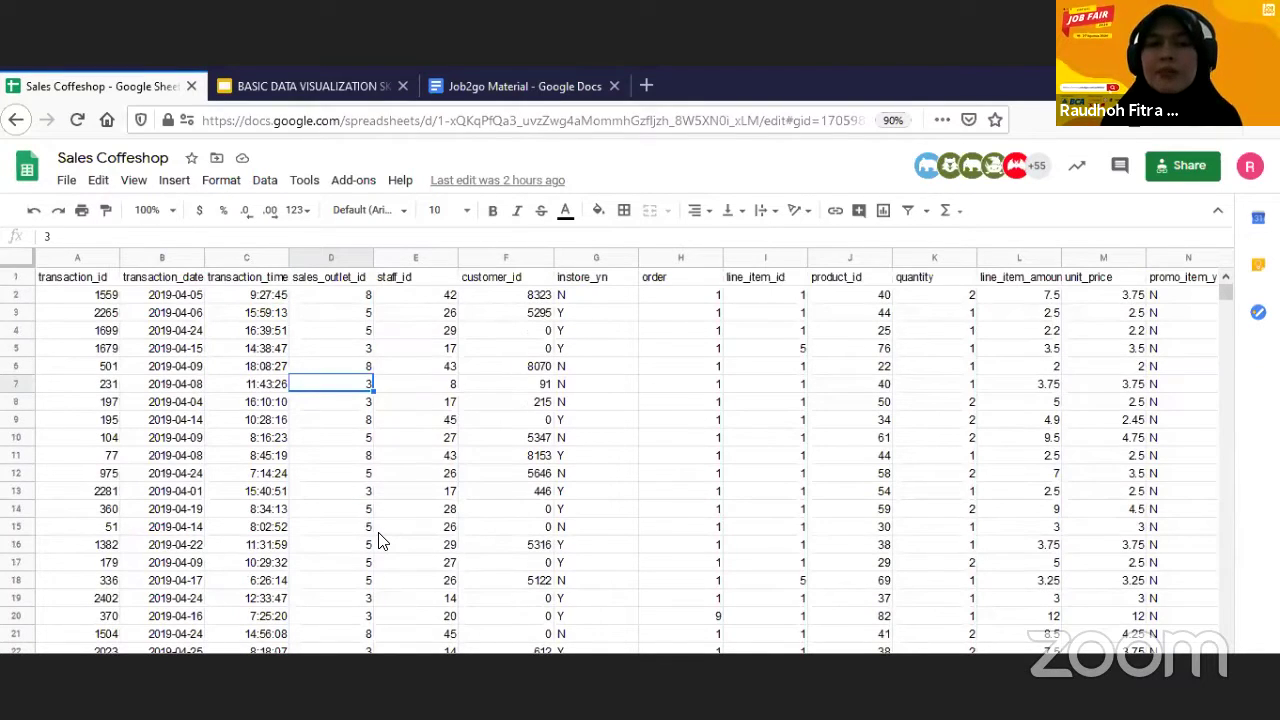
left_click(108, 272)
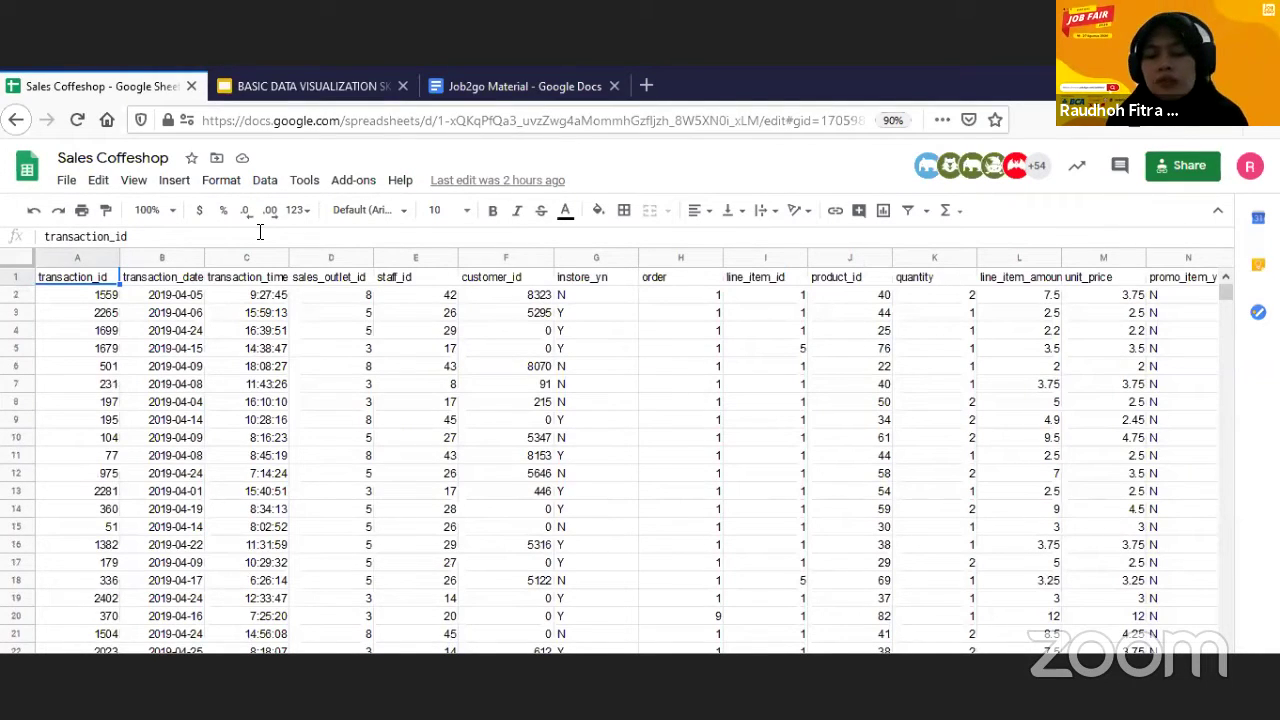
key("Right")
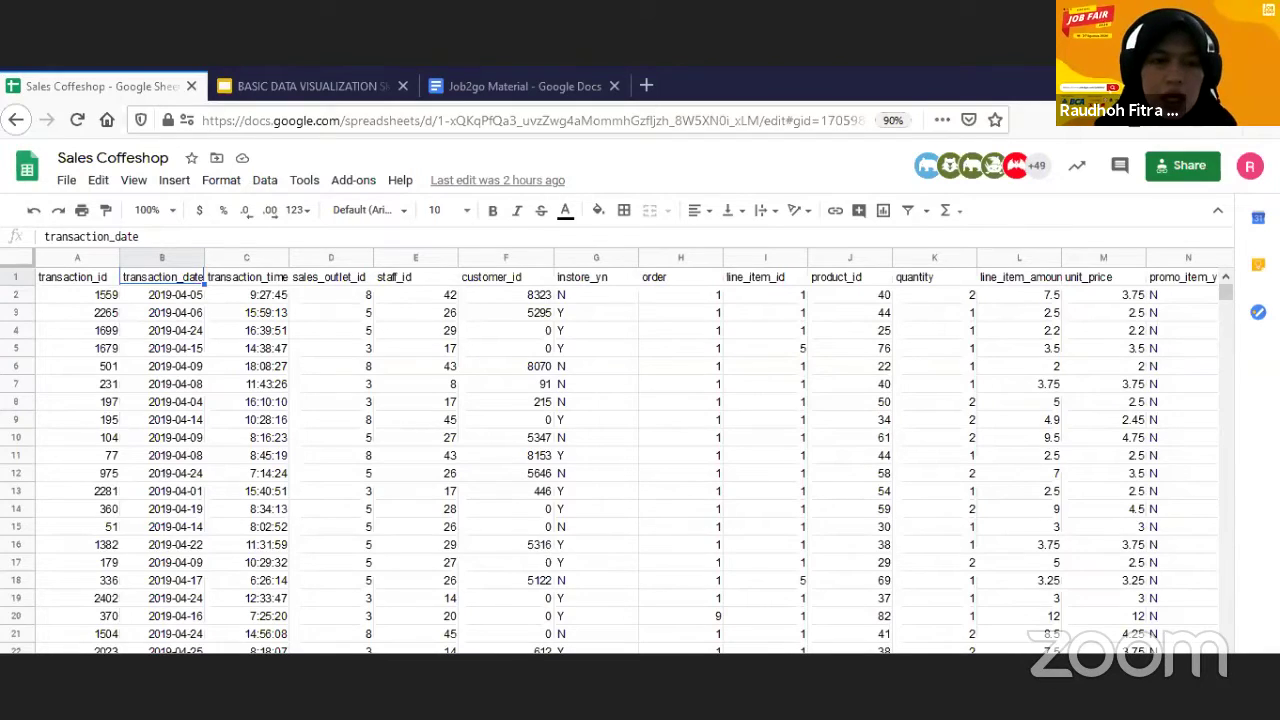
left_click(479, 283)
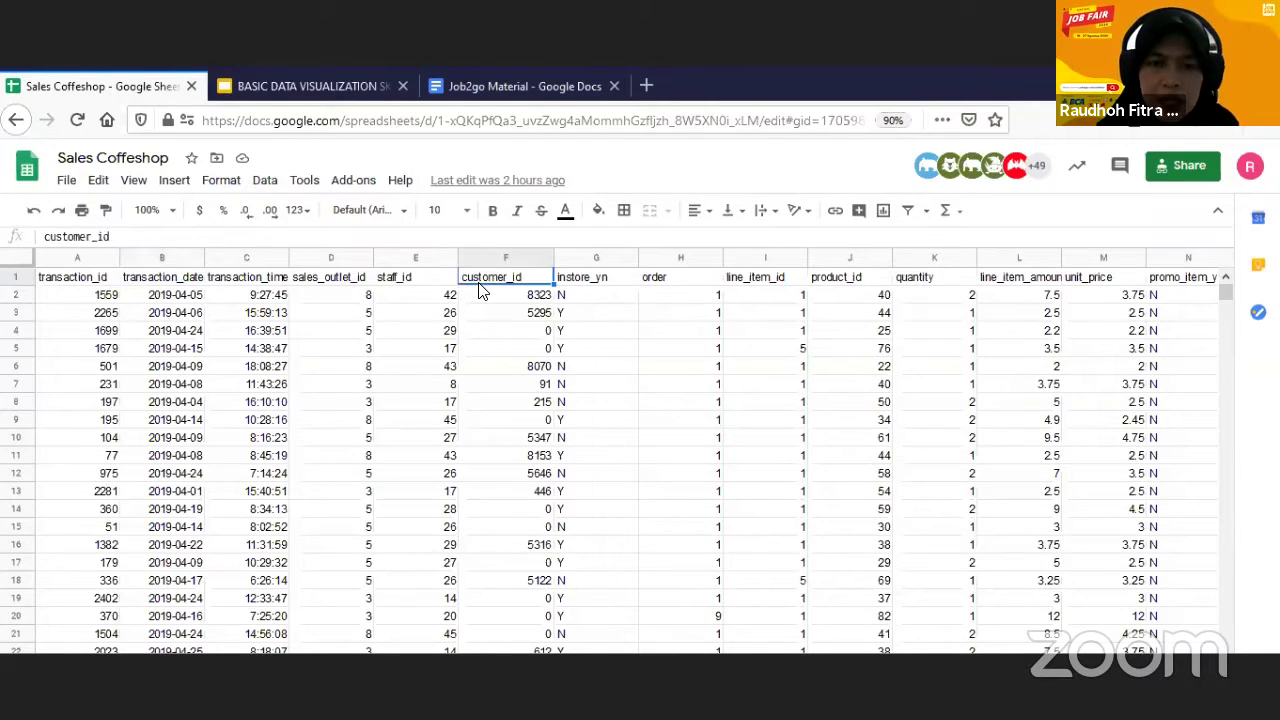
key("Right")
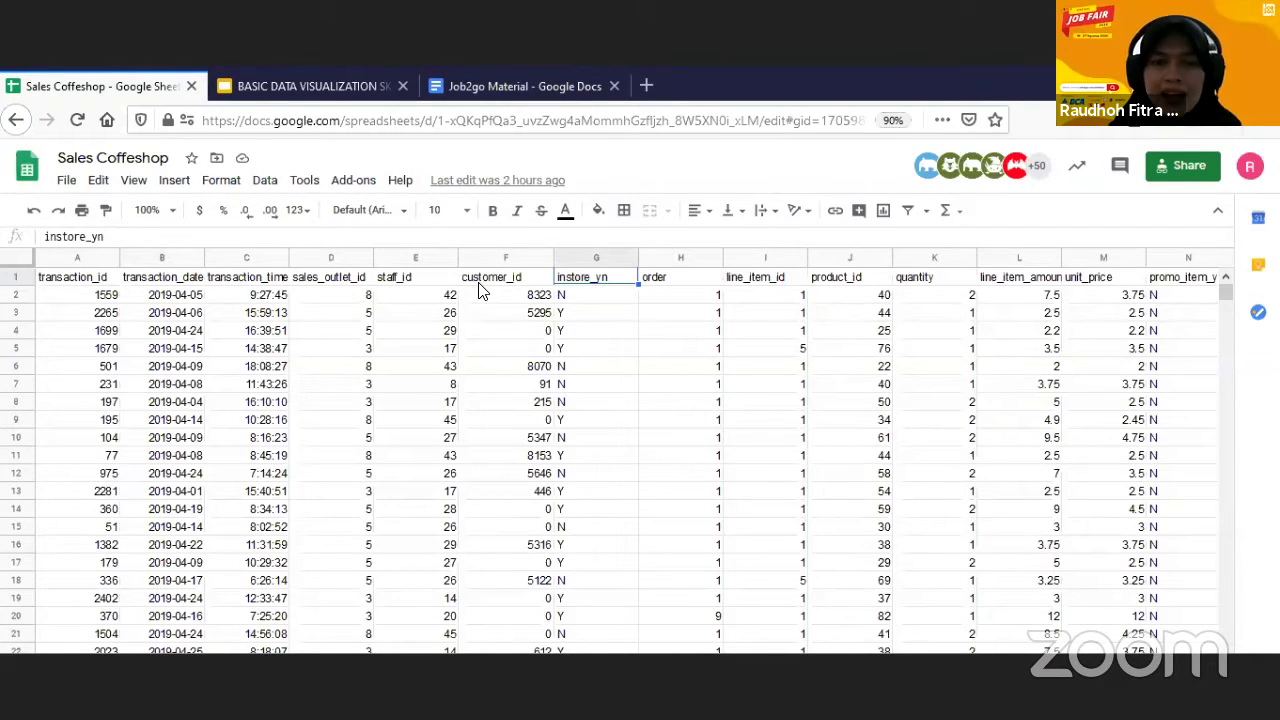
key("Right")
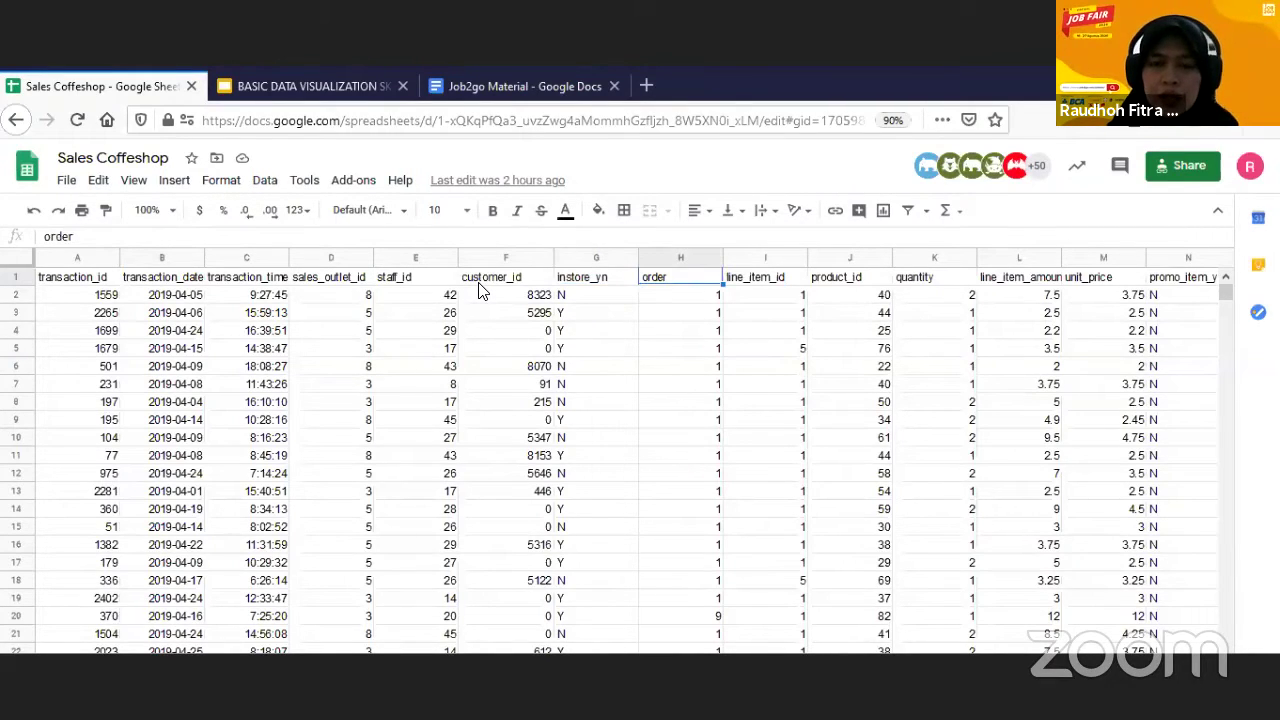
key("Right")
key("Right")
key("Right")
key("Left")
key("Right")
key("Right")
key("Right")
key("Right")
key("Left")
key("Left")
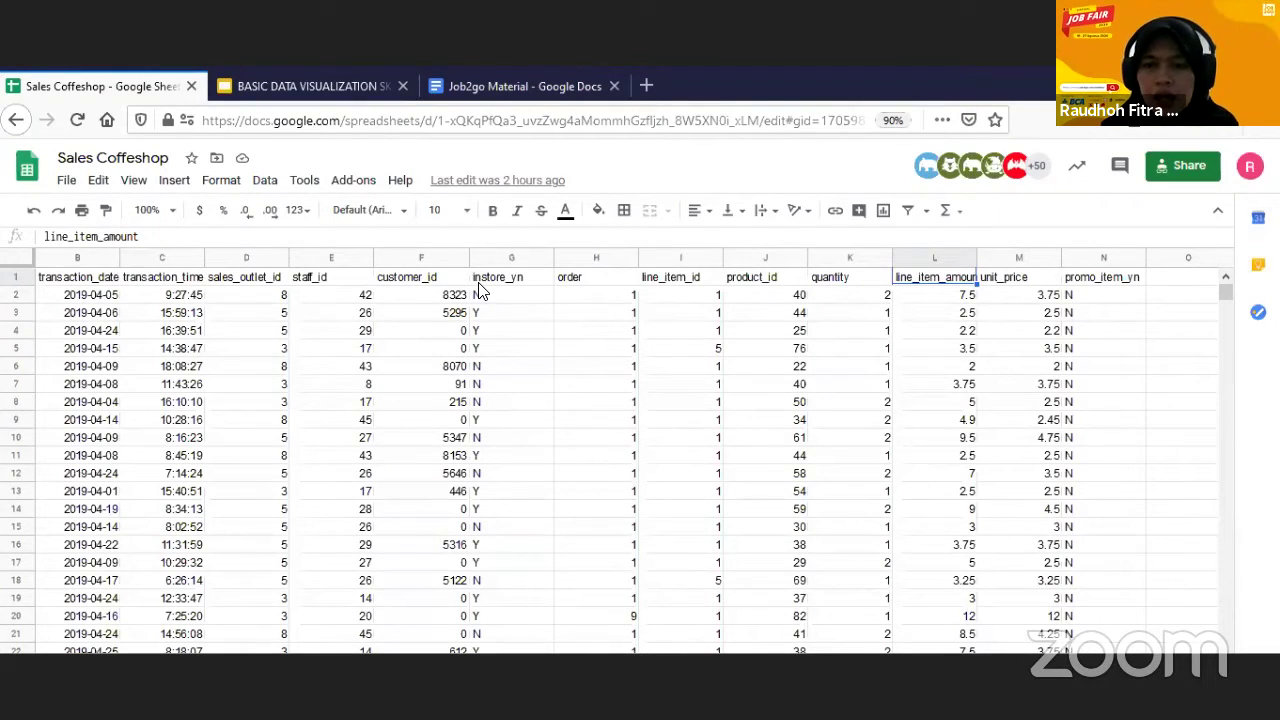
- Compare line_item_amount with quantity and unit_price in the first data row, and glance at the basic Excel functions slide
key("Down")
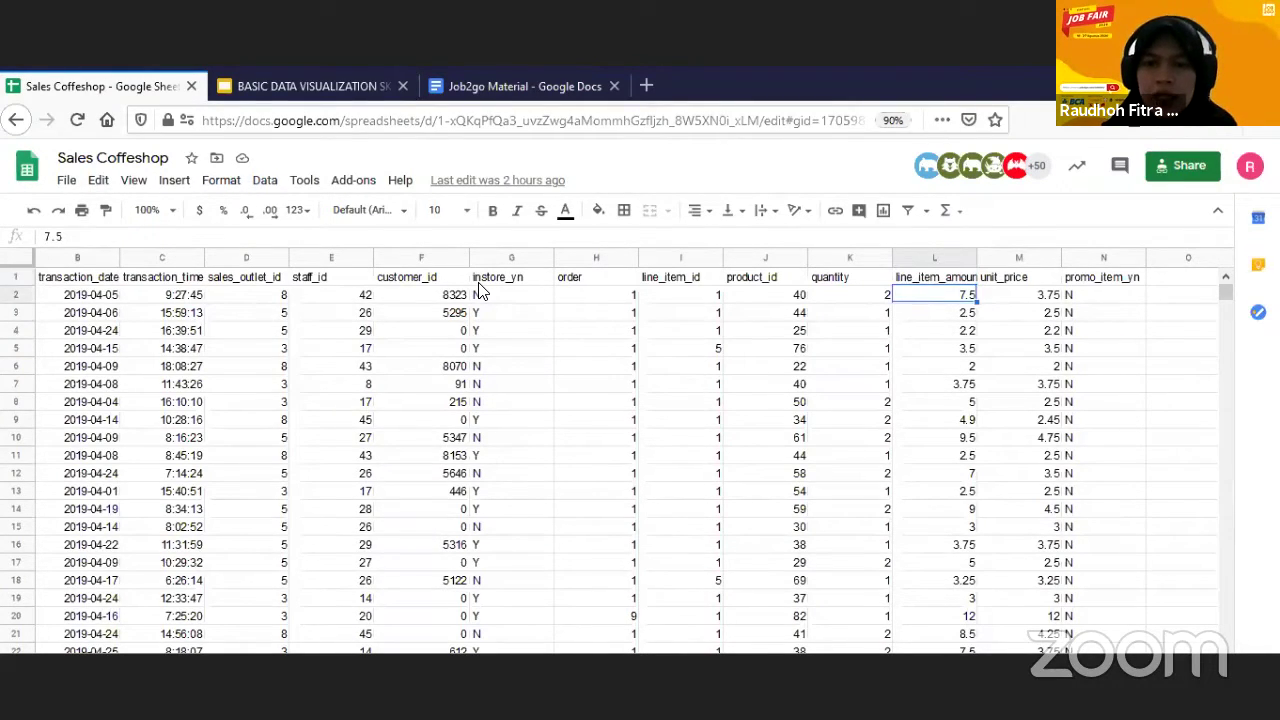
key("Left")
key("Right")
key("Right")
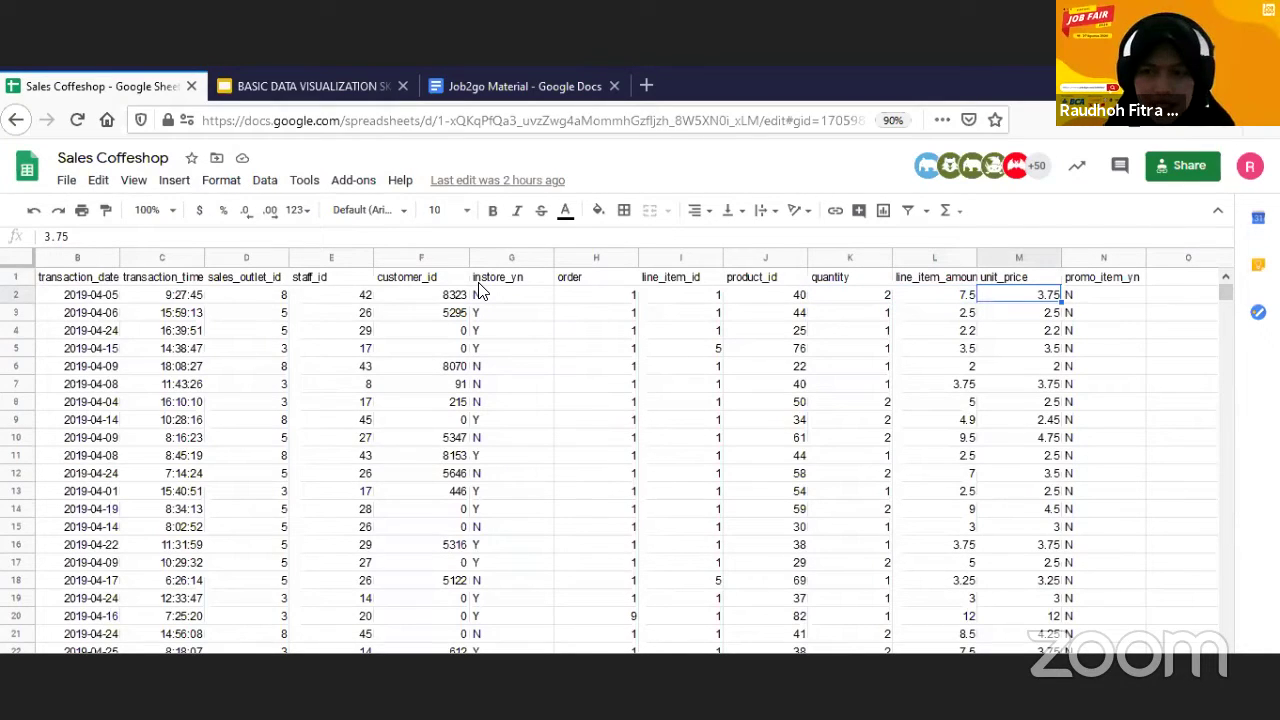
key("Left")
key("Left")
key("Right")
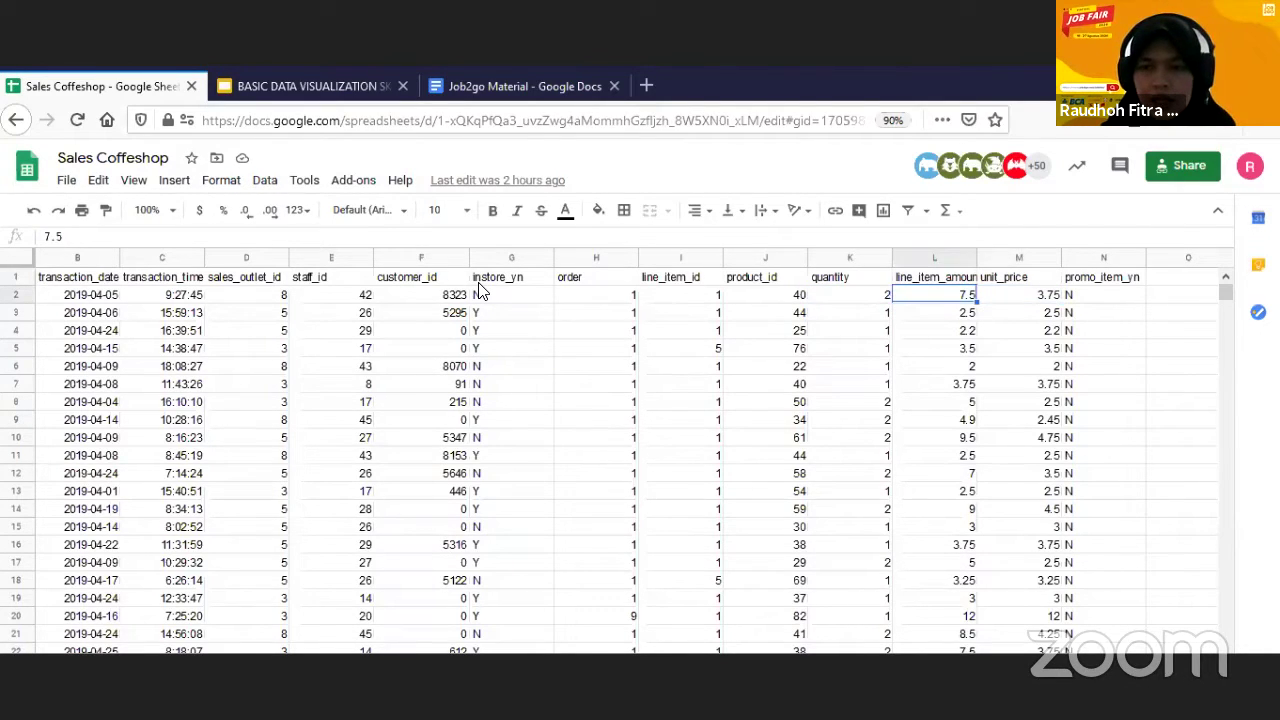
key("Up")
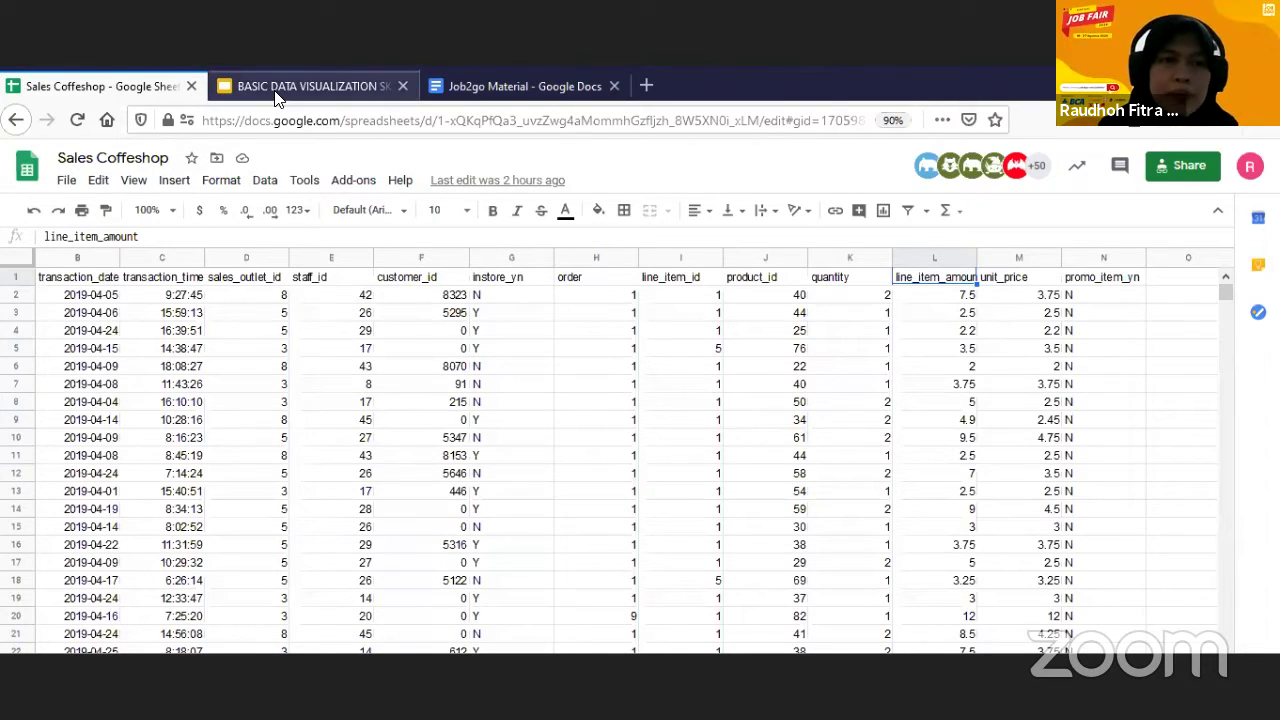
key("alt+Tab")
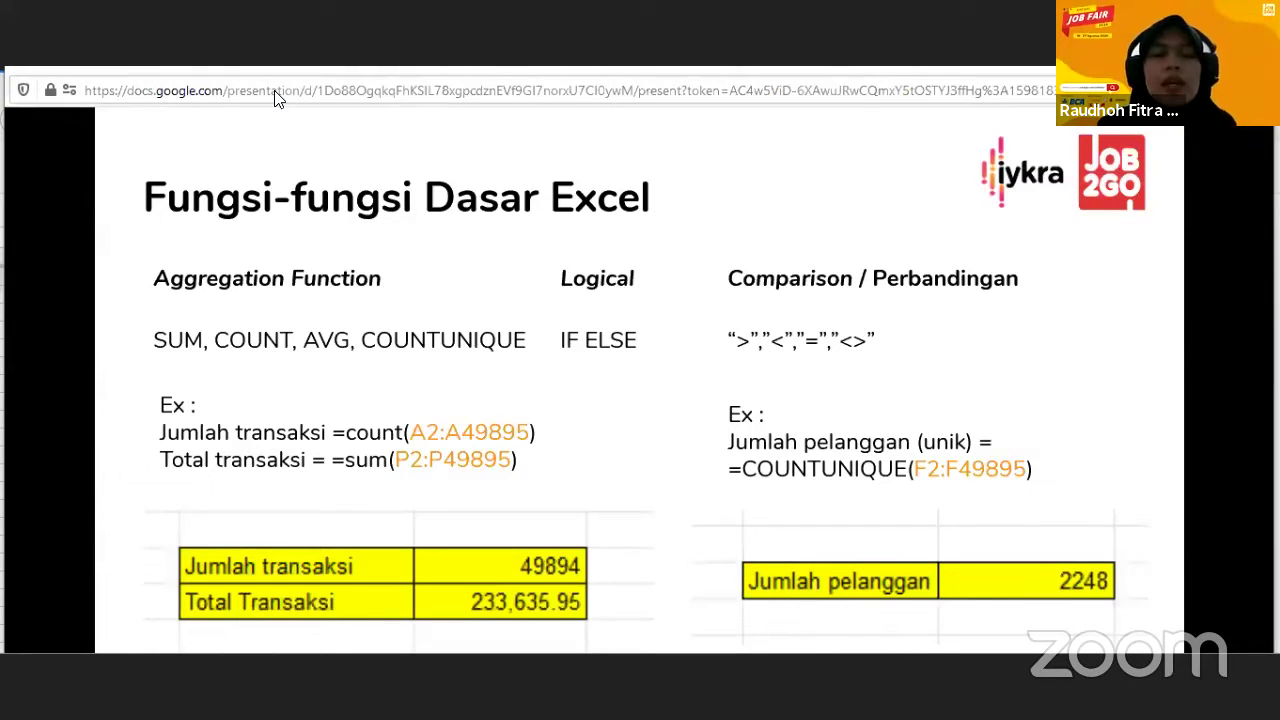
key("alt+Tab")
- Clear the Jumlah transaksi and Total transaksi formulas in C1004 and C1005 below the data
scroll(280, 325, "down", 9)
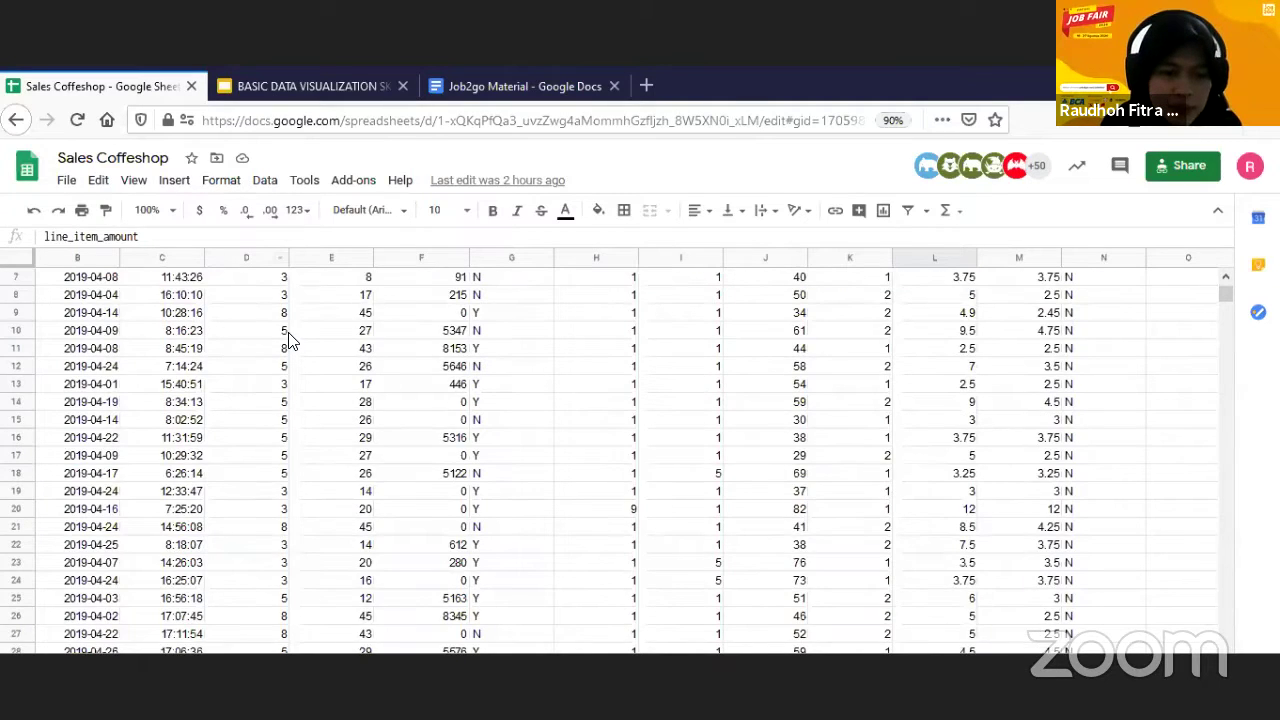
left_click(283, 330)
left_click(181, 370)
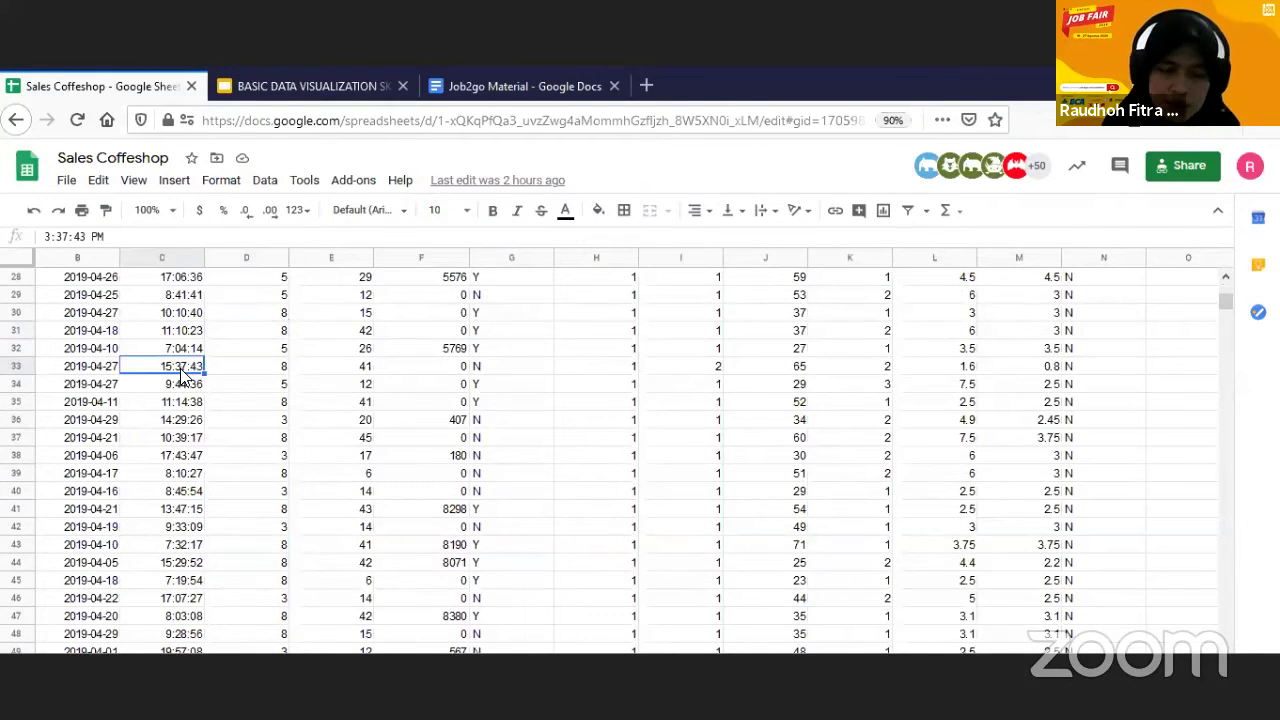
key("ctrl+shift+Down")
scroll(240, 500, "down", 2)
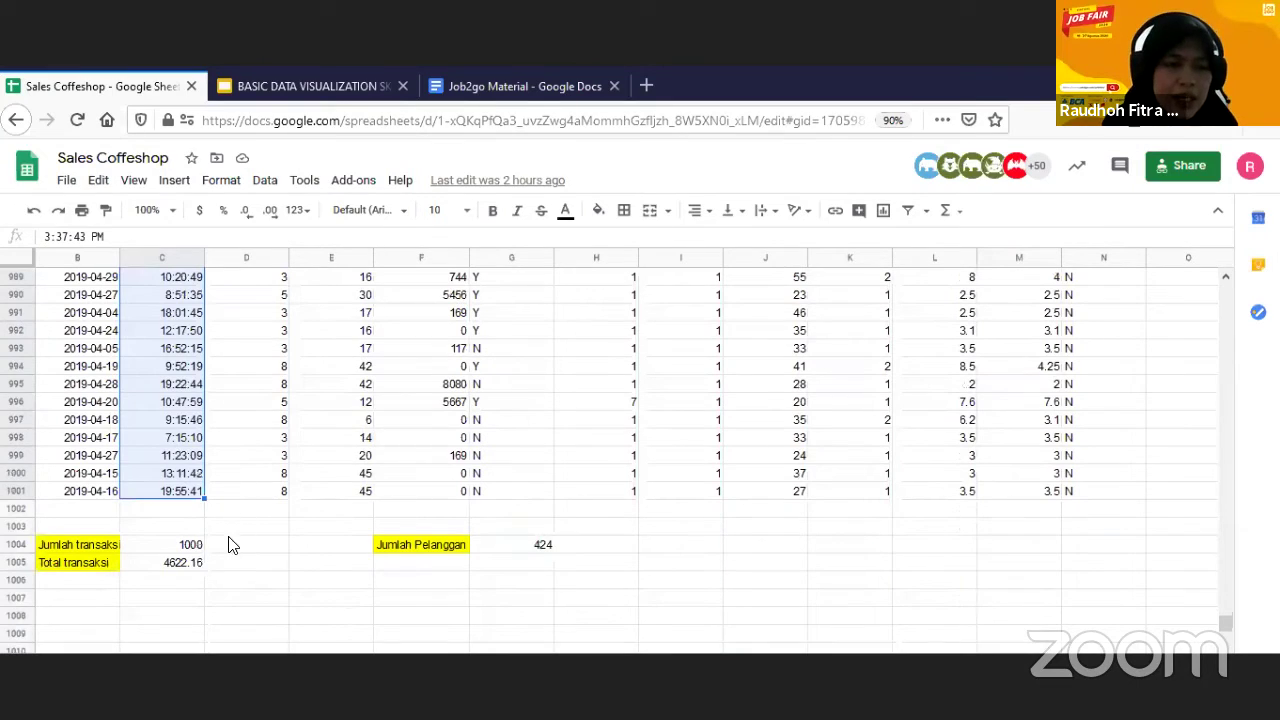
left_click(246, 525)
left_click(186, 548)
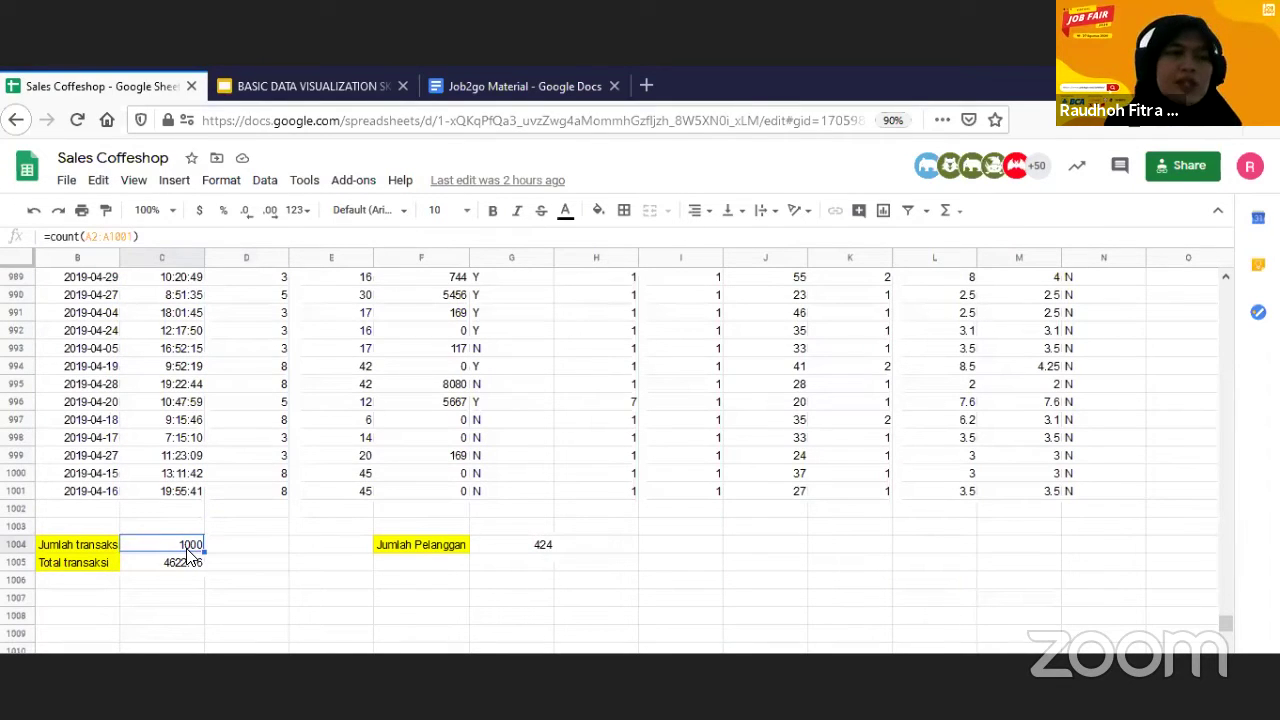
key("Delete")
left_click(188, 557)
key("Delete")
key("Up")
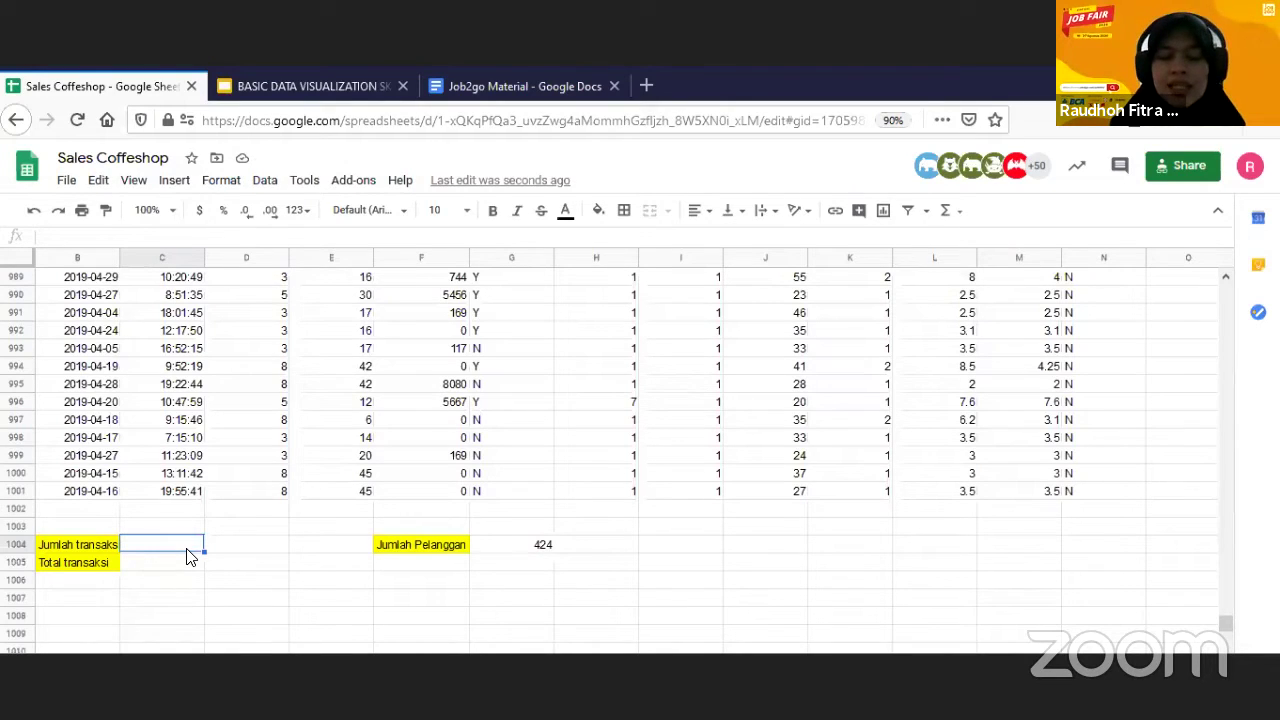
- Try to re-enter the Jumlah transaksi formula in C1004 as a count over the transaction_id values ending at A1001
type("=count(")
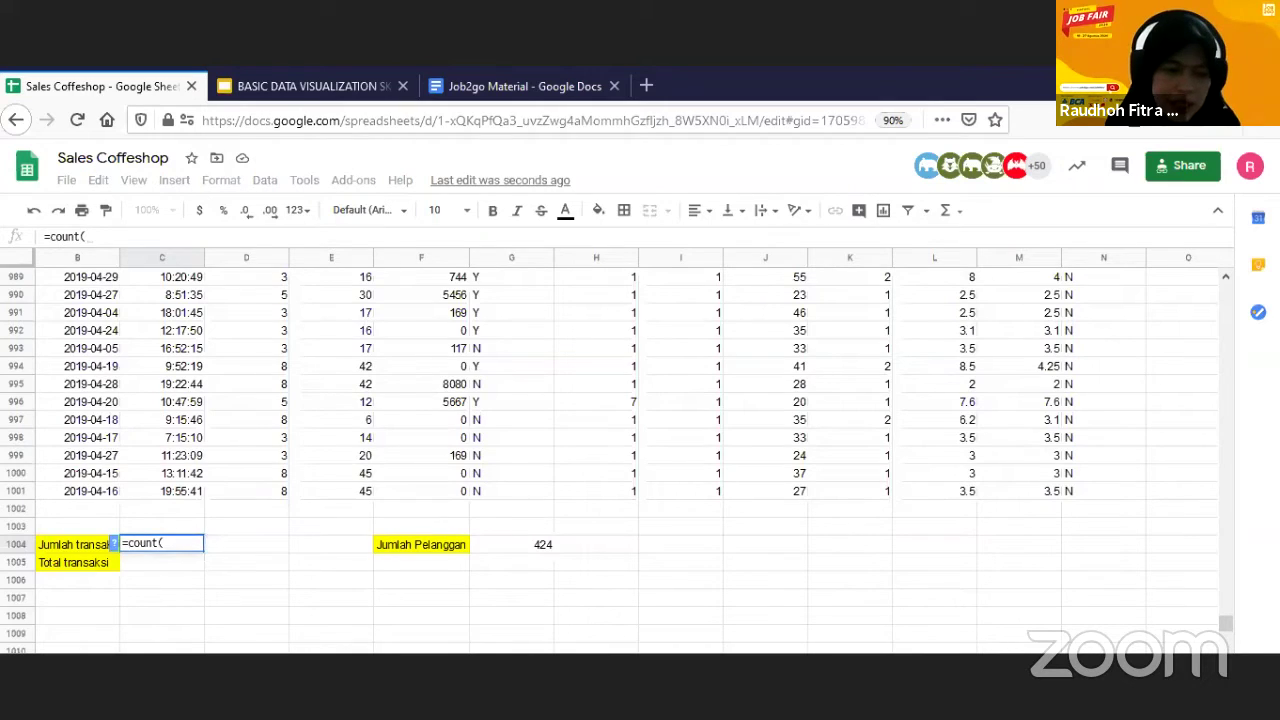
scroll(122, 508, "left", 1)
left_click(105, 491)
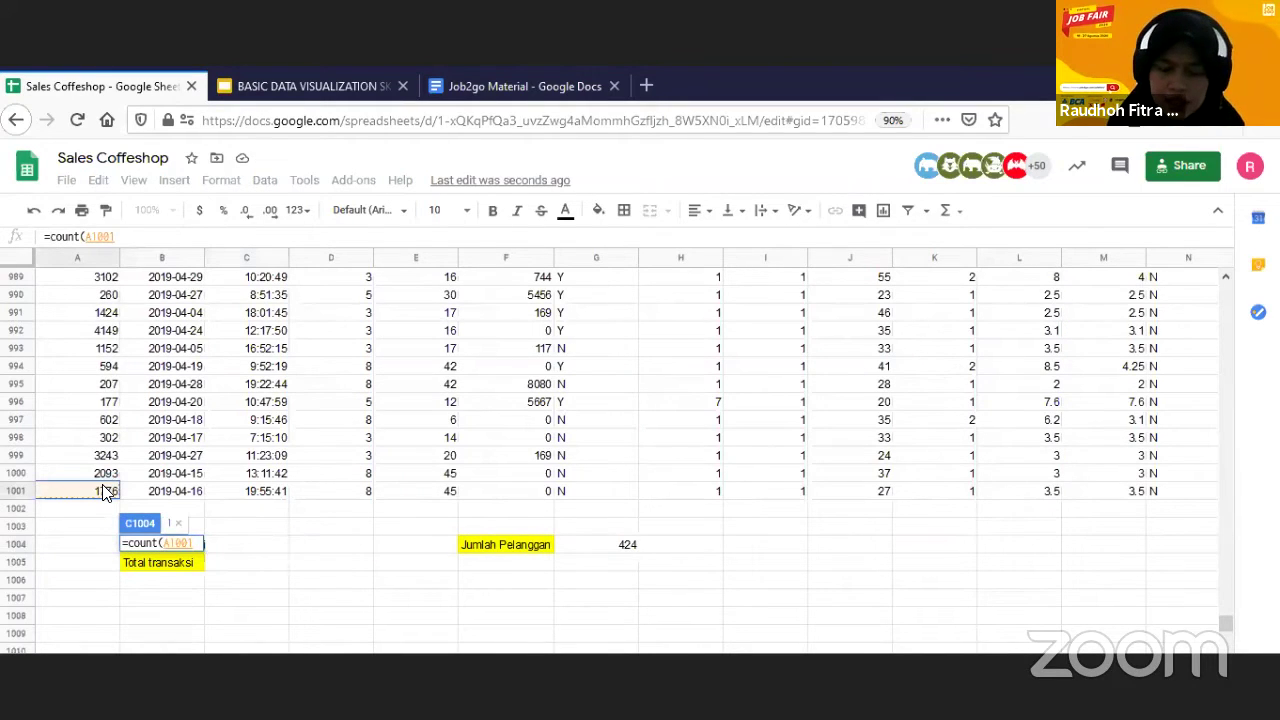
key("ctrl+shift+Up")
scroll(150, 500, "down", 7)
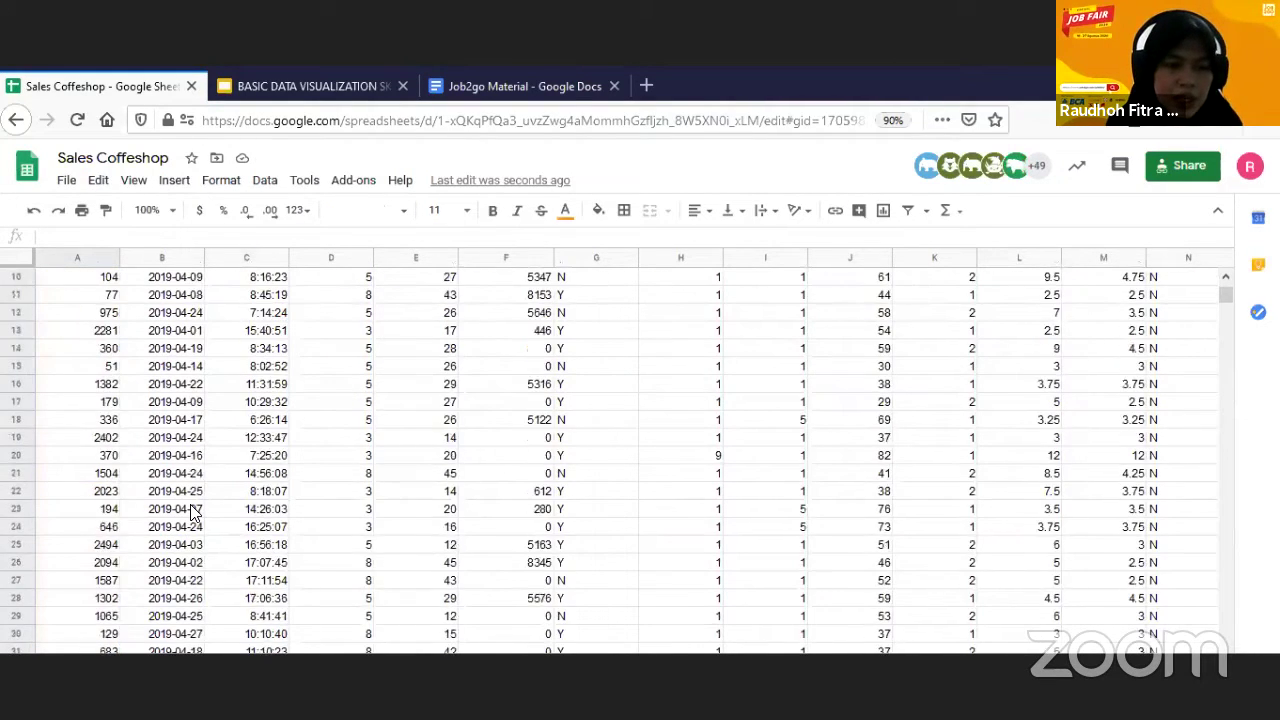
key("Return")
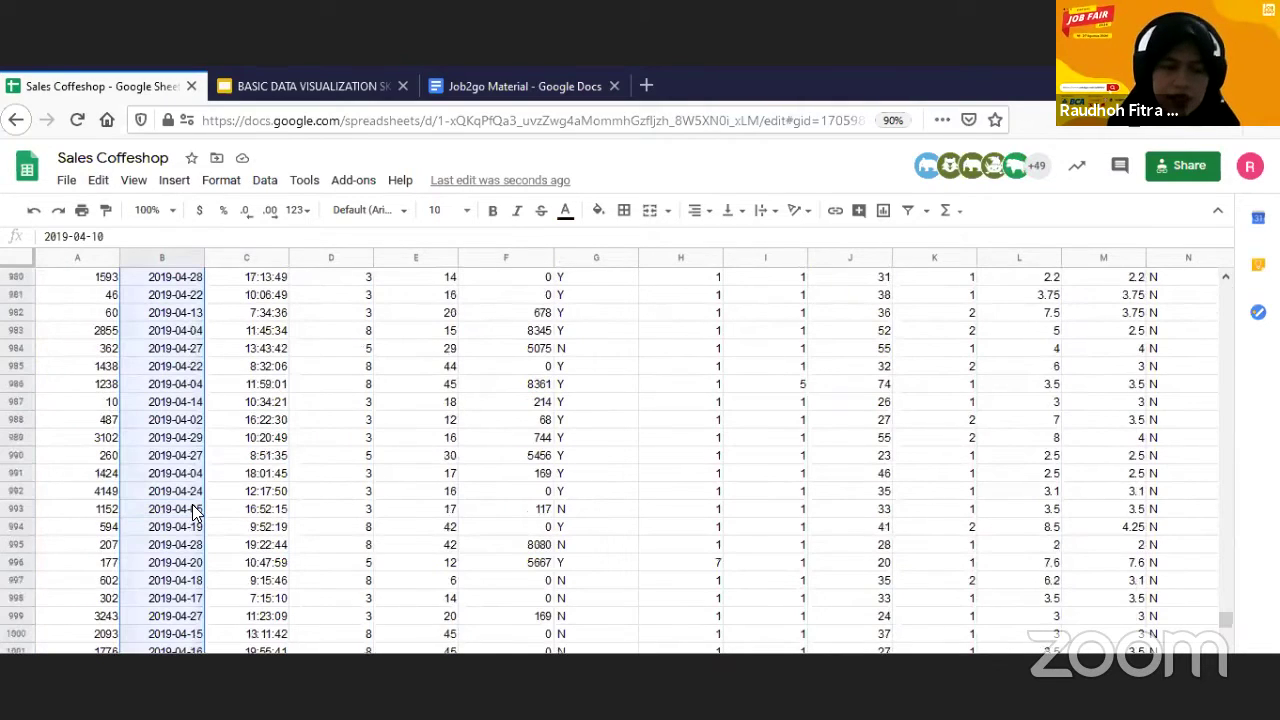
scroll(262, 560, "down", 1)
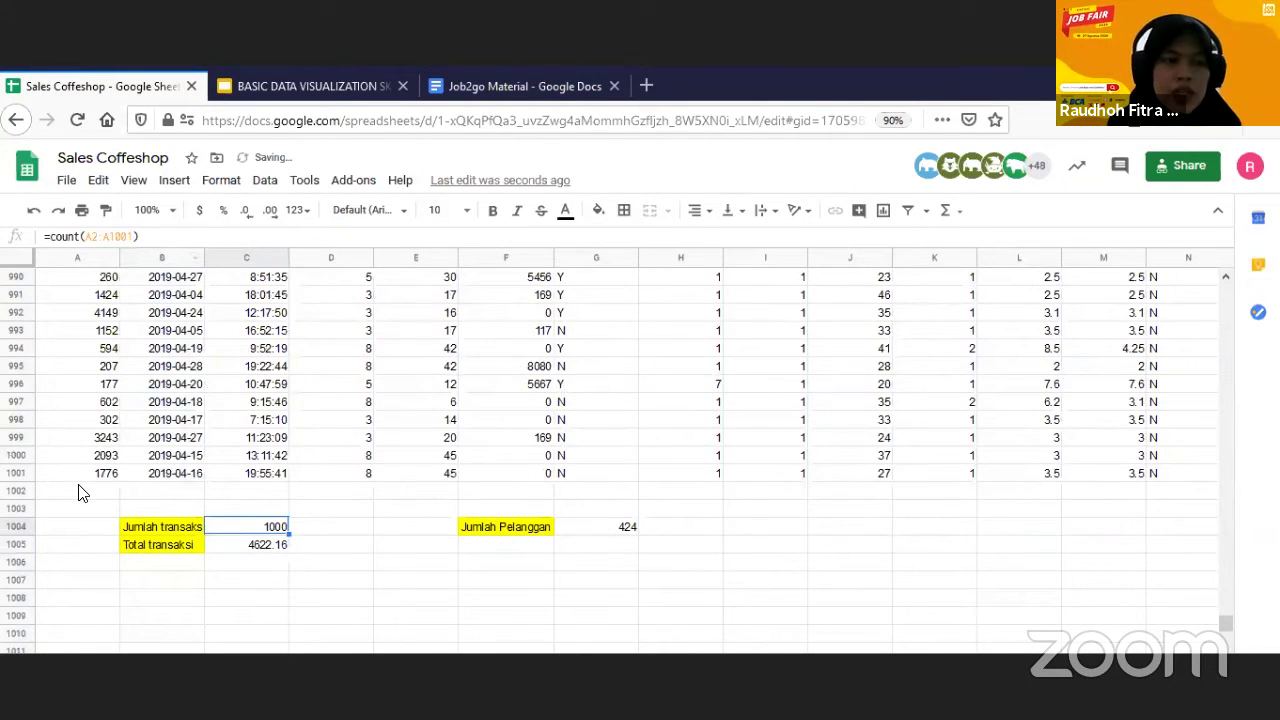
- Highlight the transaction_id values upward from A1001 to show the counted range, and return to the summary rows below the data
left_click_drag(80, 480, 99, 178)
scroll(240, 527, "down", 2)
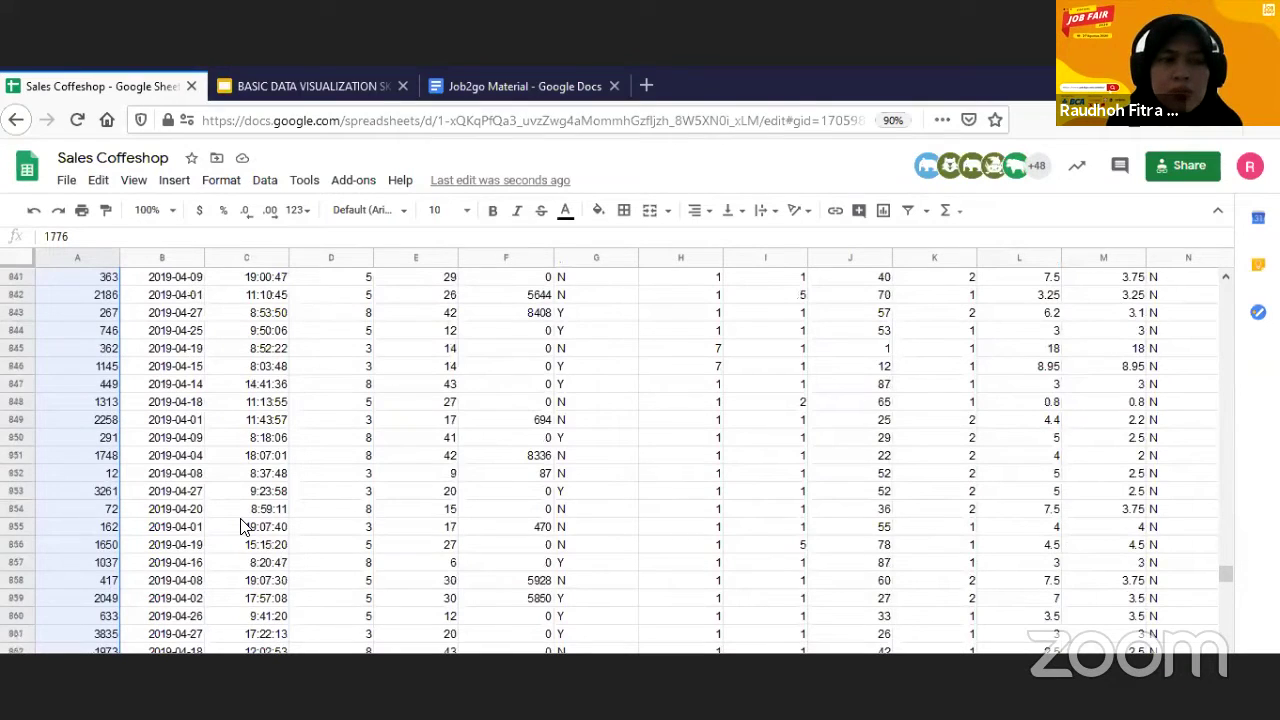
scroll(240, 527, "down", 5)
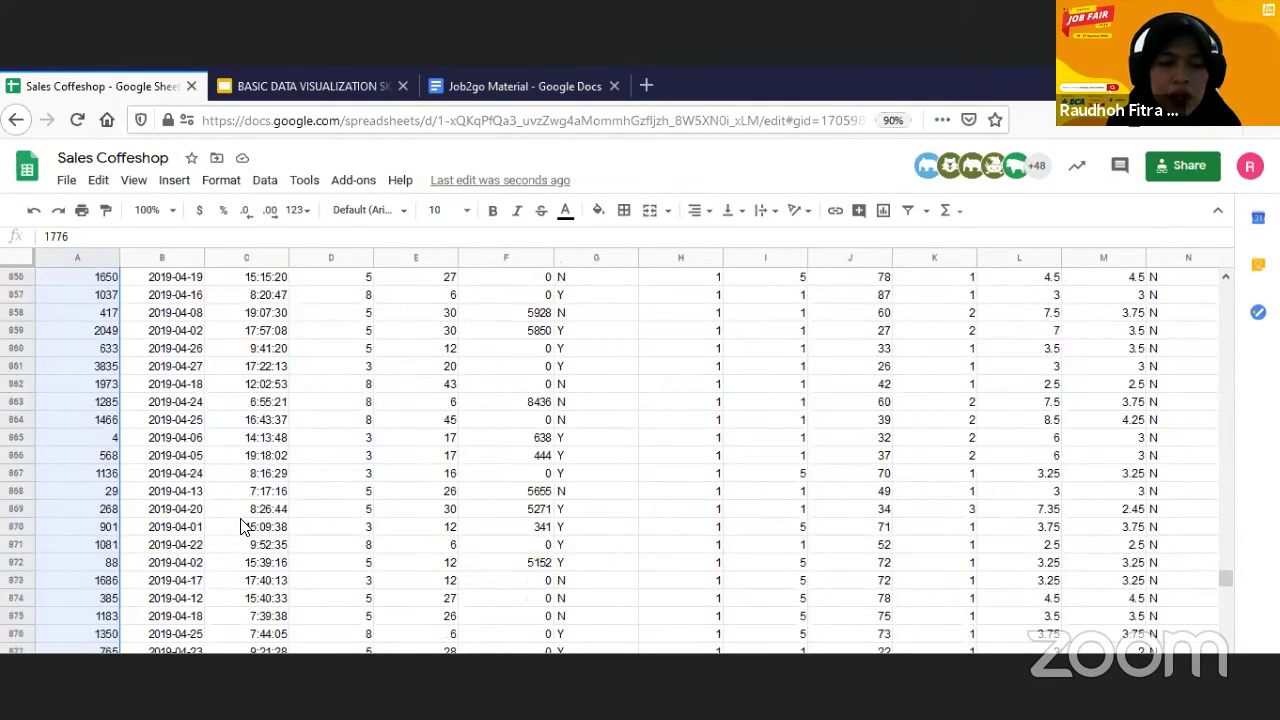
scroll(240, 527, "down", 18)
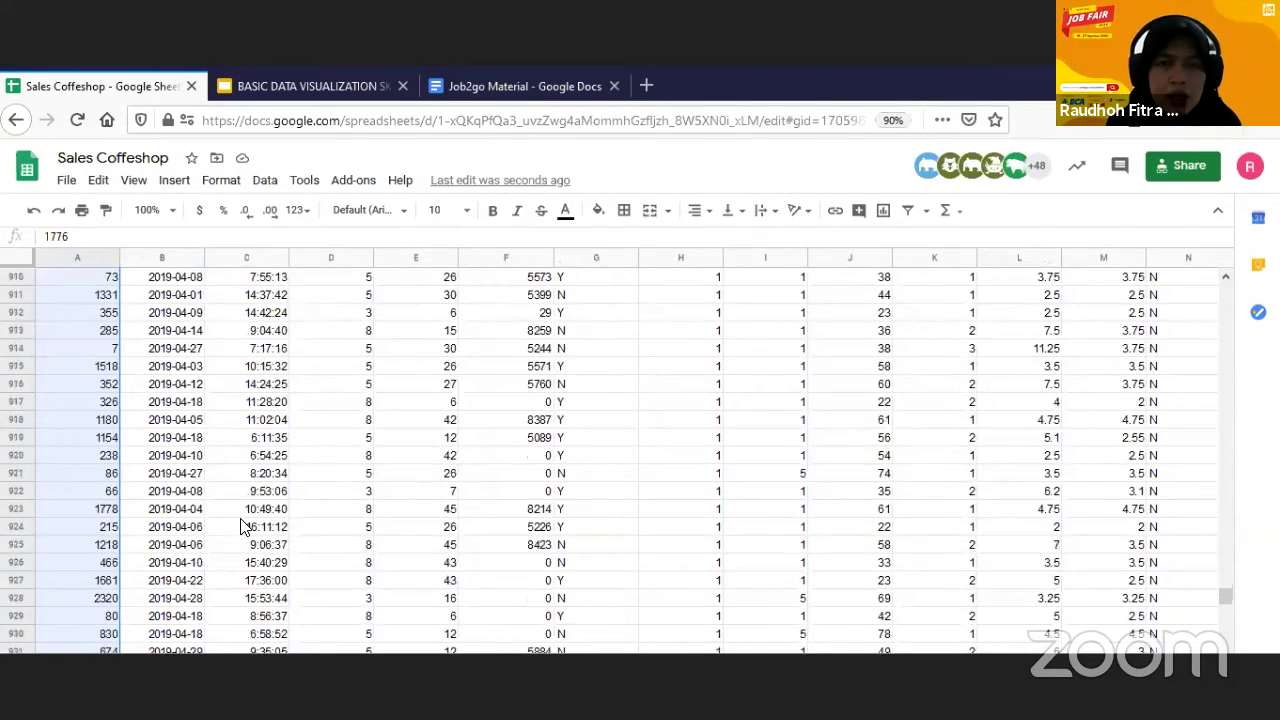
scroll(240, 527, "down", 16)
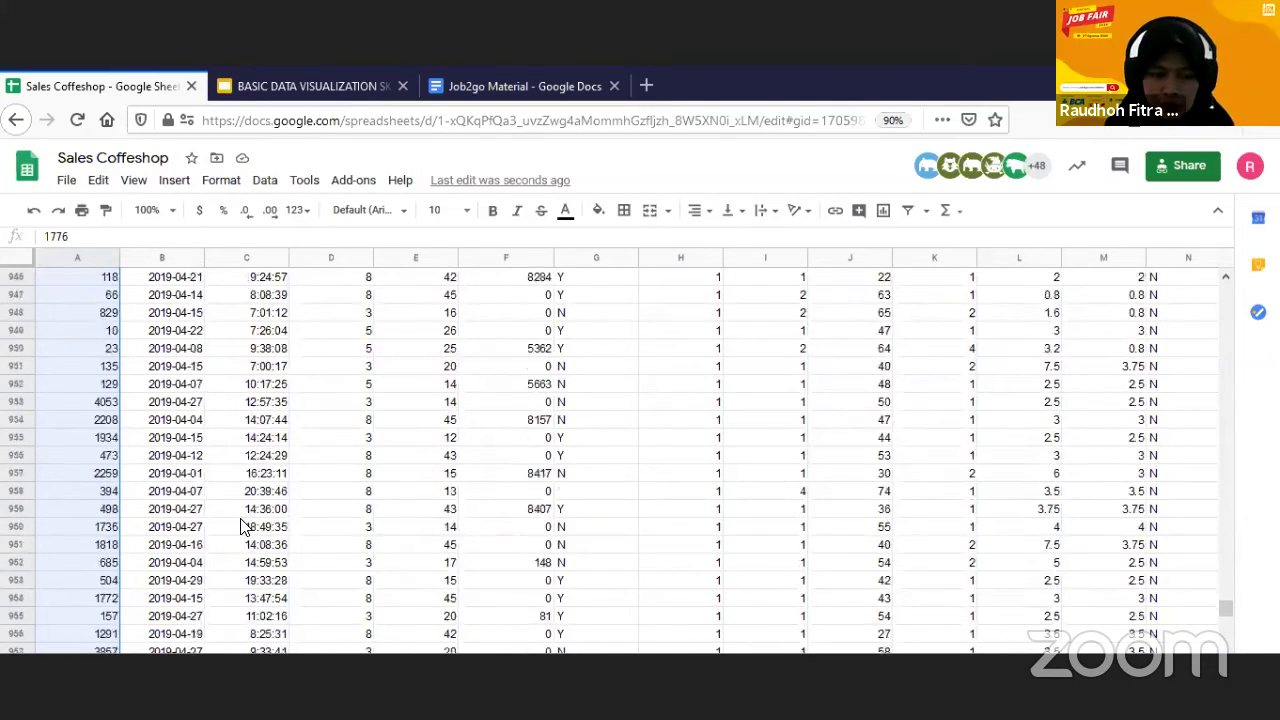
scroll(240, 527, "down", 6)
left_click(240, 527)
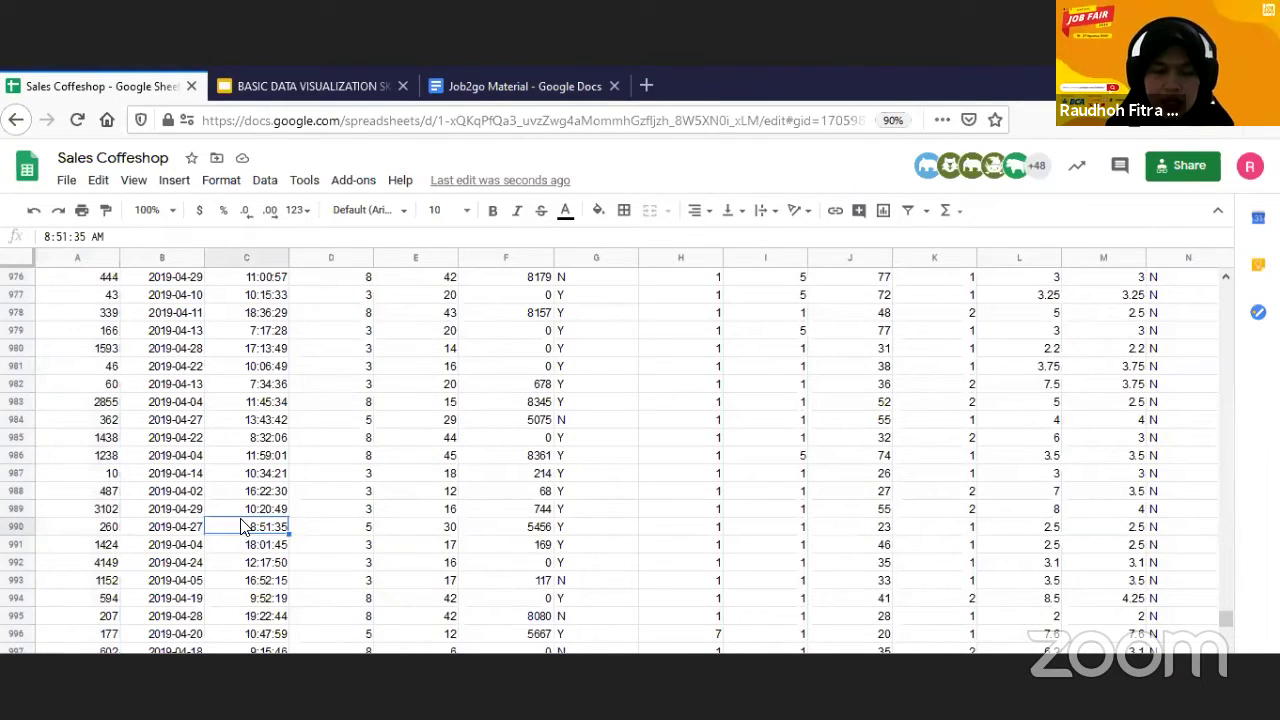
key("ctrl+shift+Down")
scroll(240, 527, "down", 4)
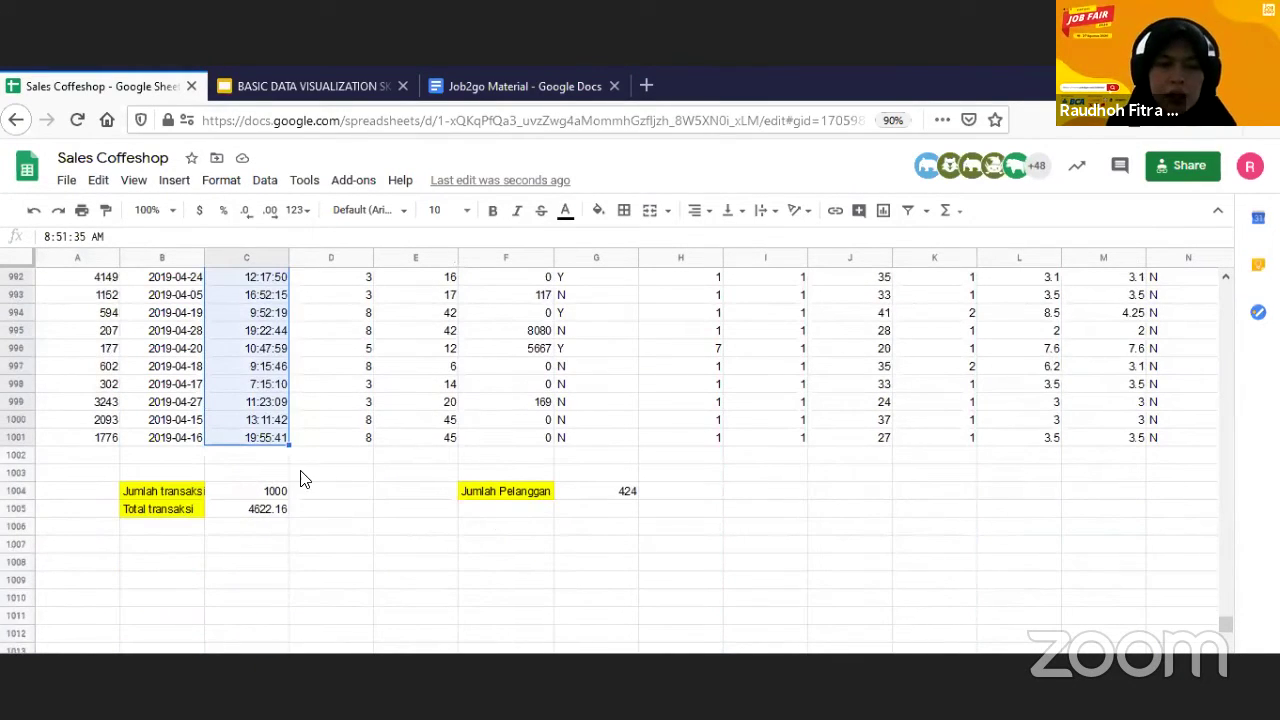
- Inspect the formulas behind Total transaksi in C1005 and Jumlah Pelanggan in G1004
left_click(260, 511)
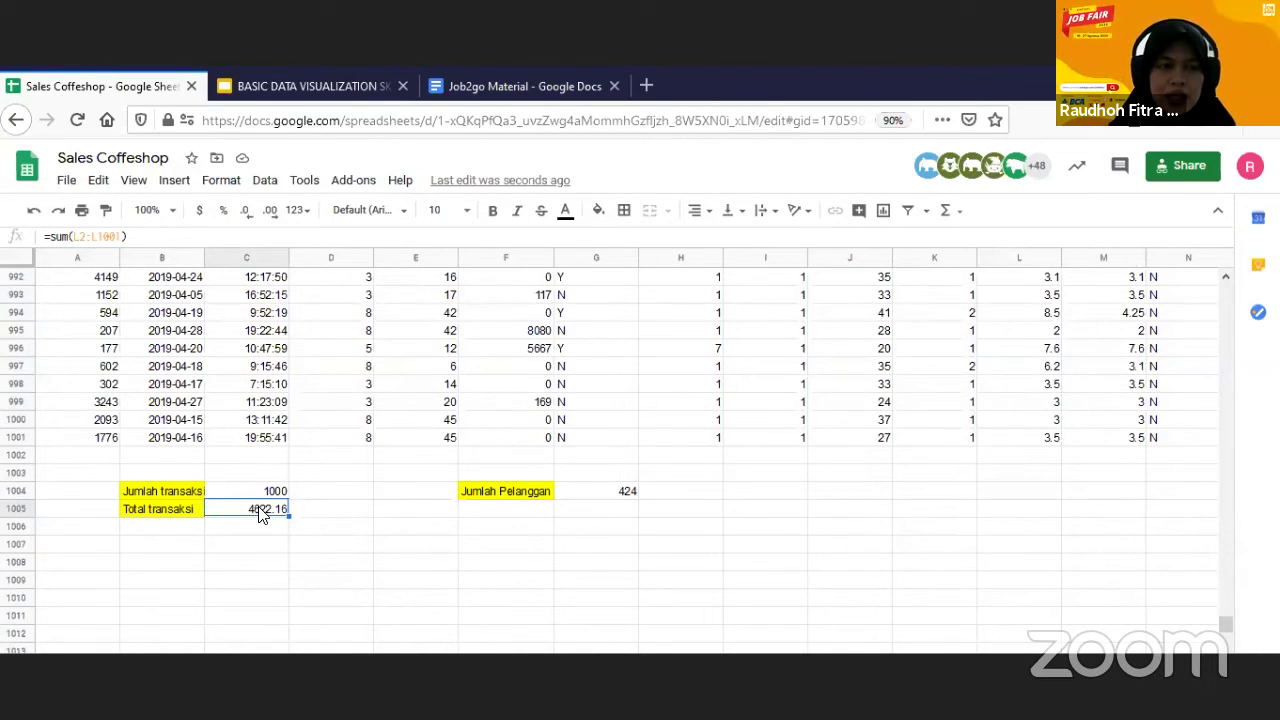
left_click_drag(147, 236, 36, 240)
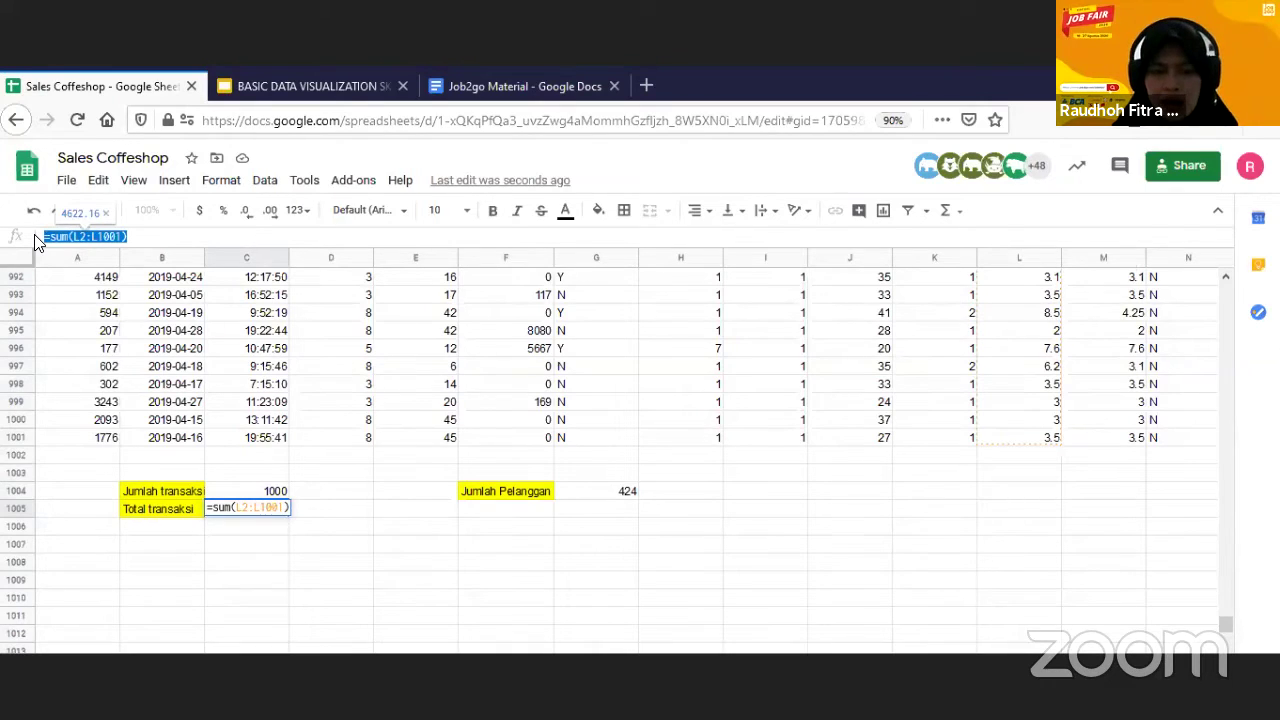
left_click(604, 479)
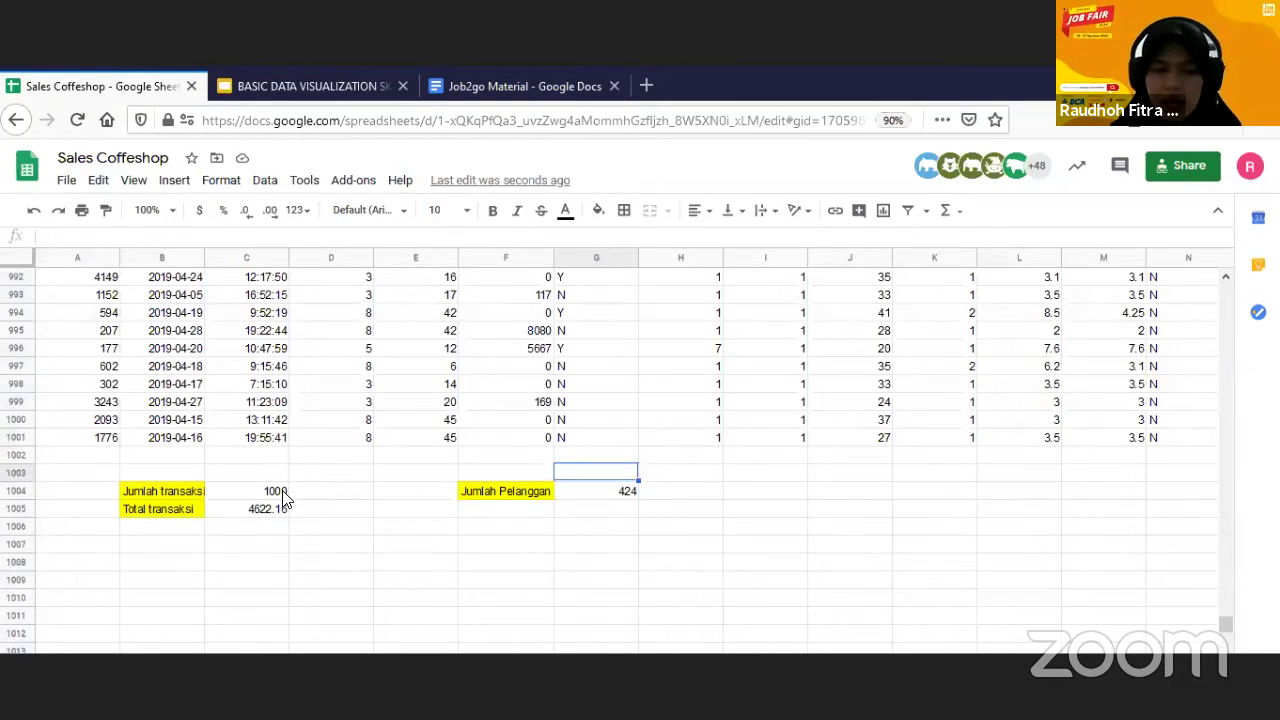
key("Down")
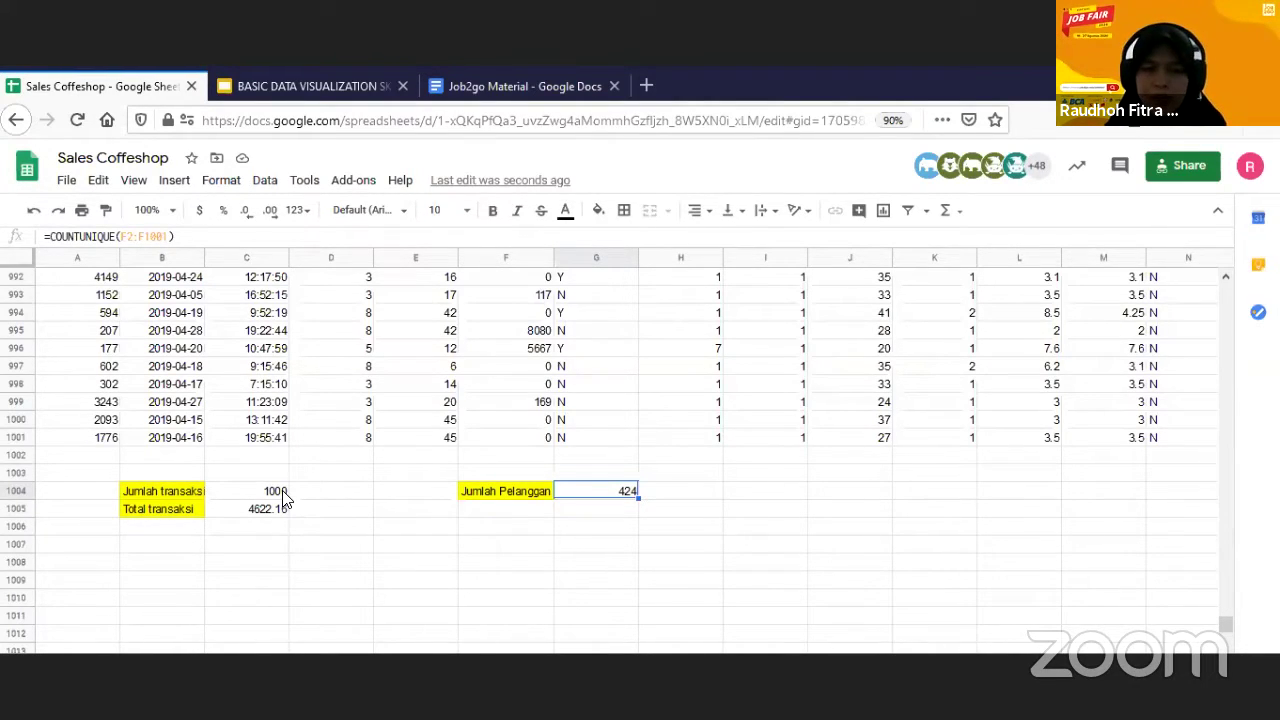
- Switch to the presentation and review the COUNTUNIQUE example on the Fungsi-fungsi Dasar Excel slide
key("alt+Tab")
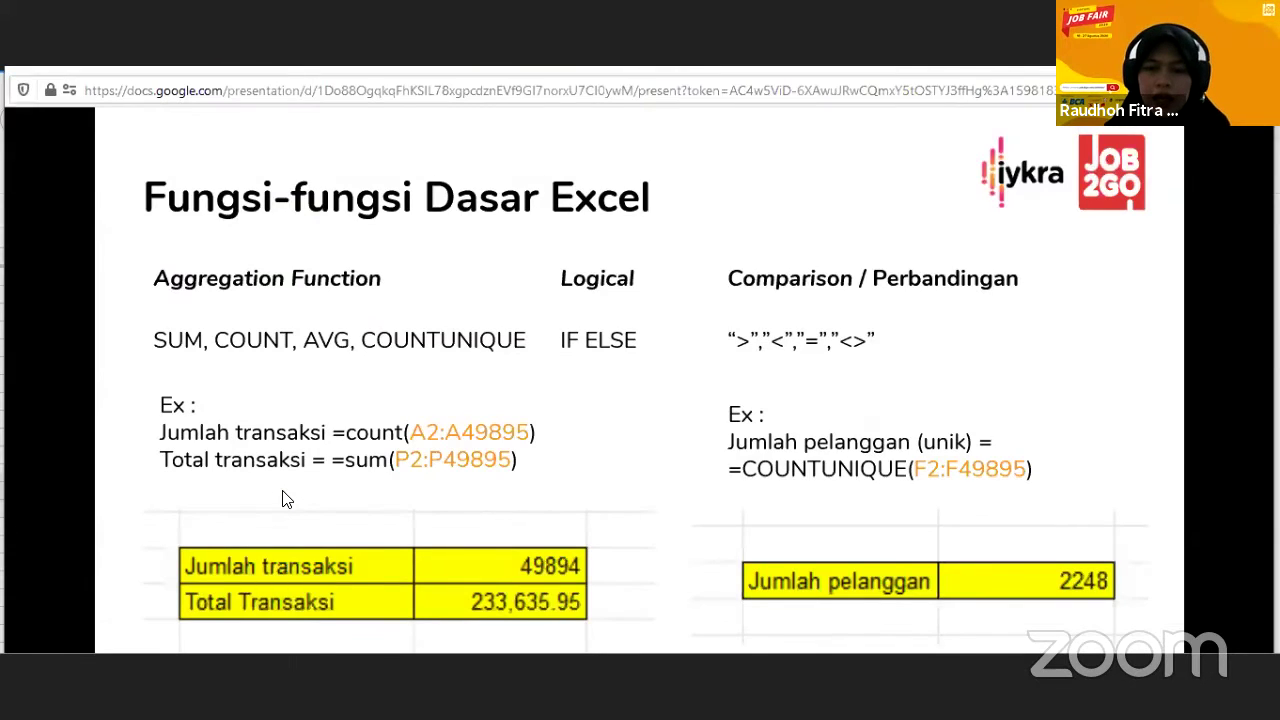
key("Right")
key("Left")
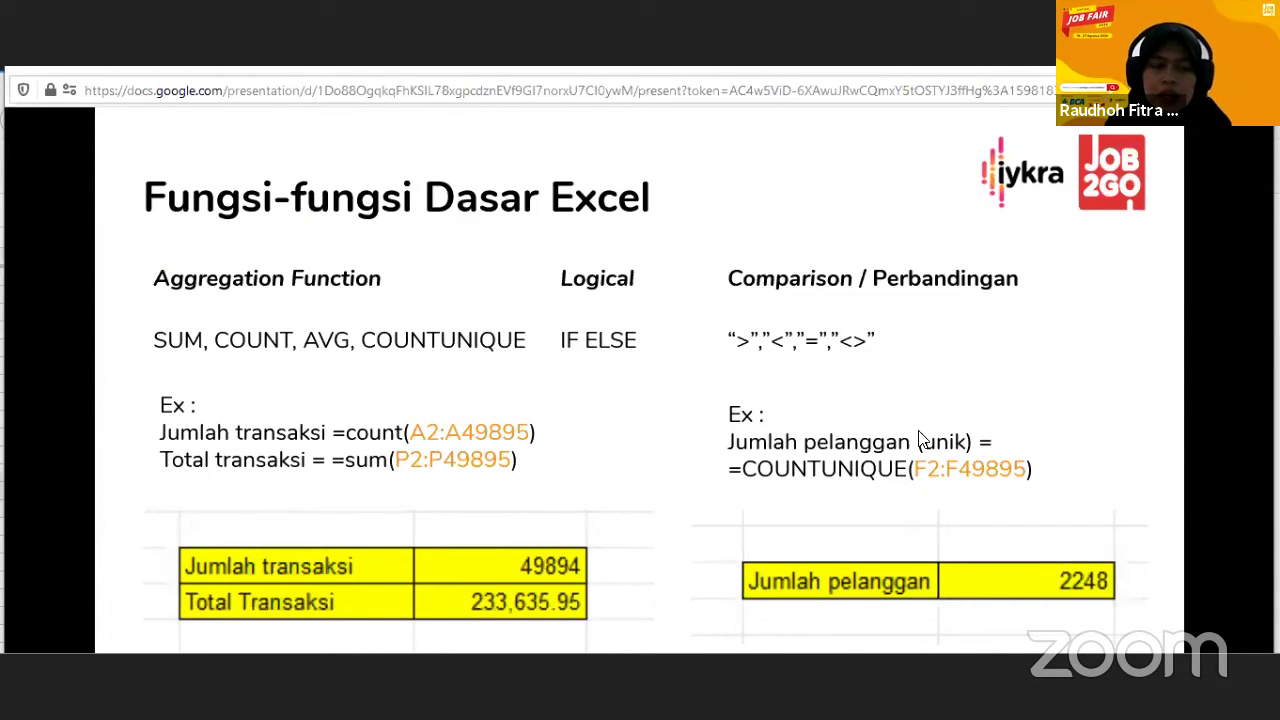
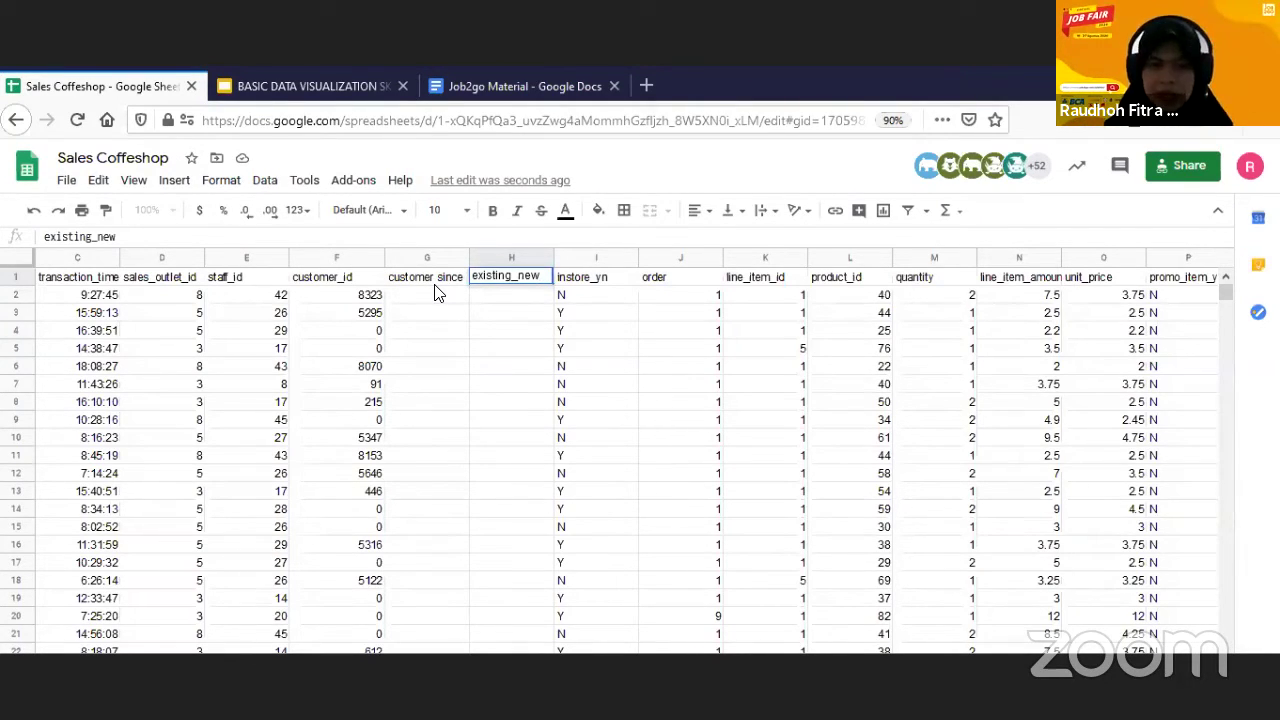
- Confirm existing_new as the header in H1 and select G2 under the customer since header
key("Return")
left_click(435, 292)
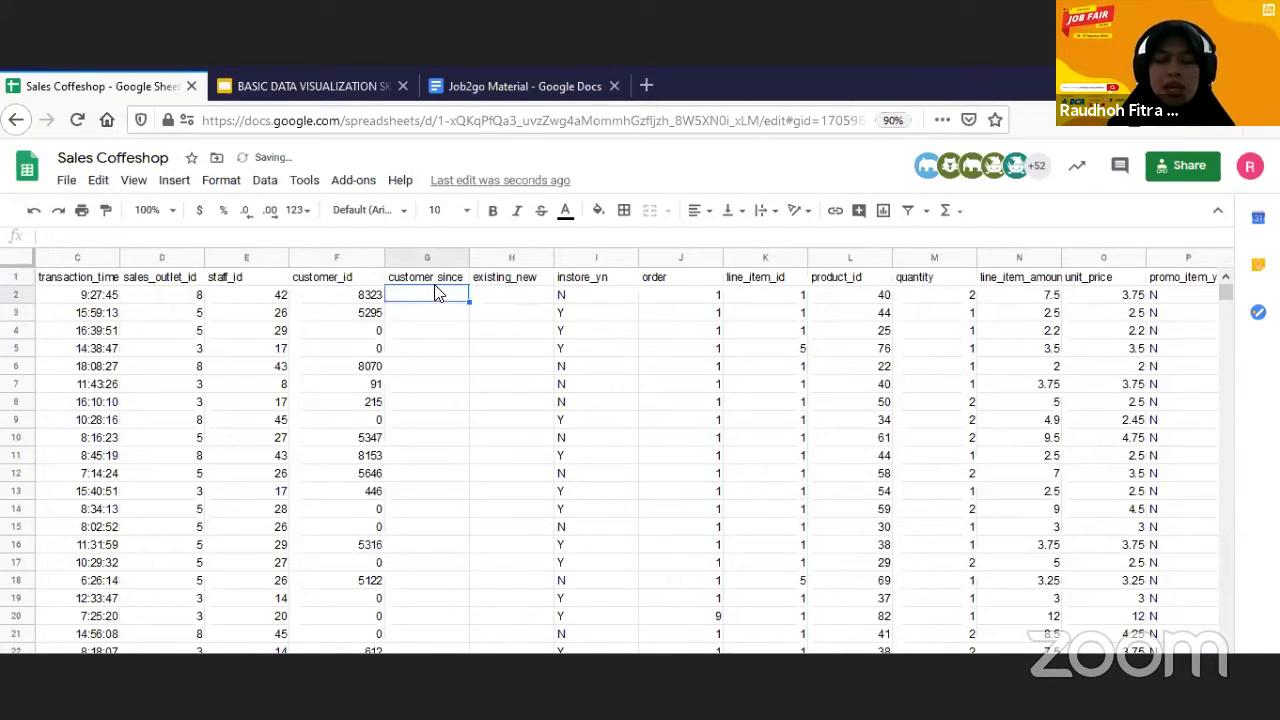
type("=vl")
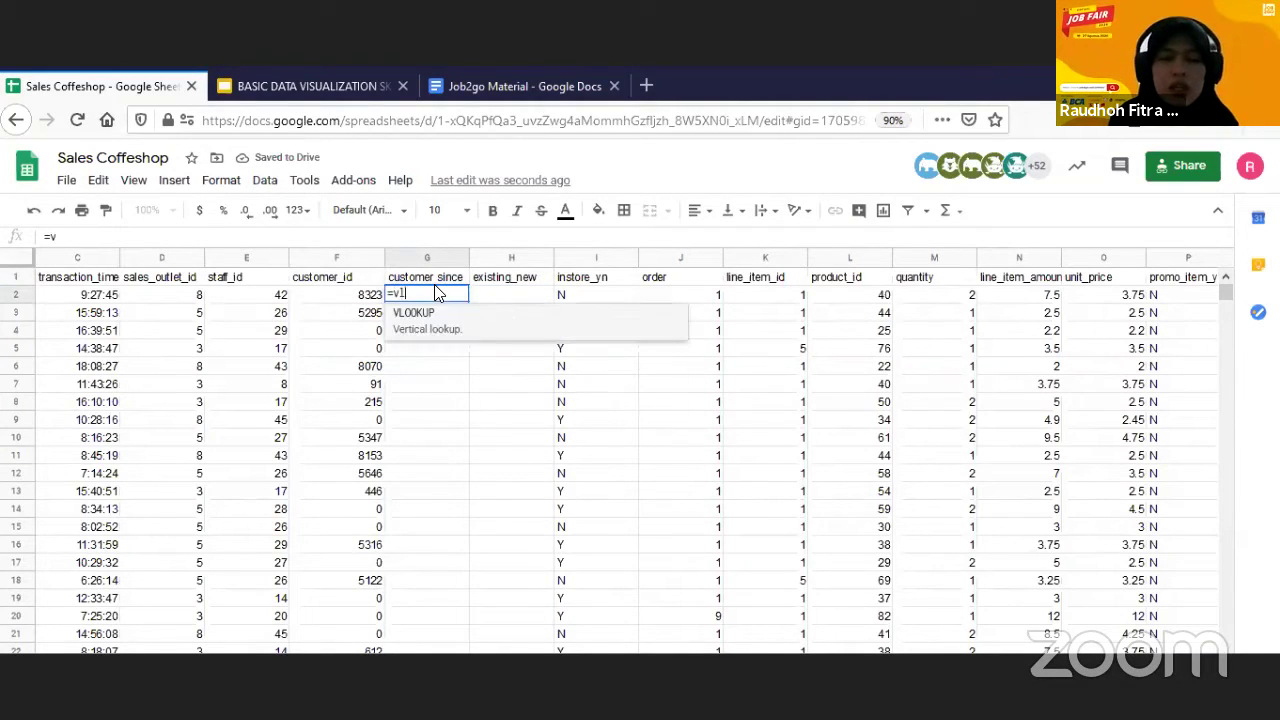
type("ookup")
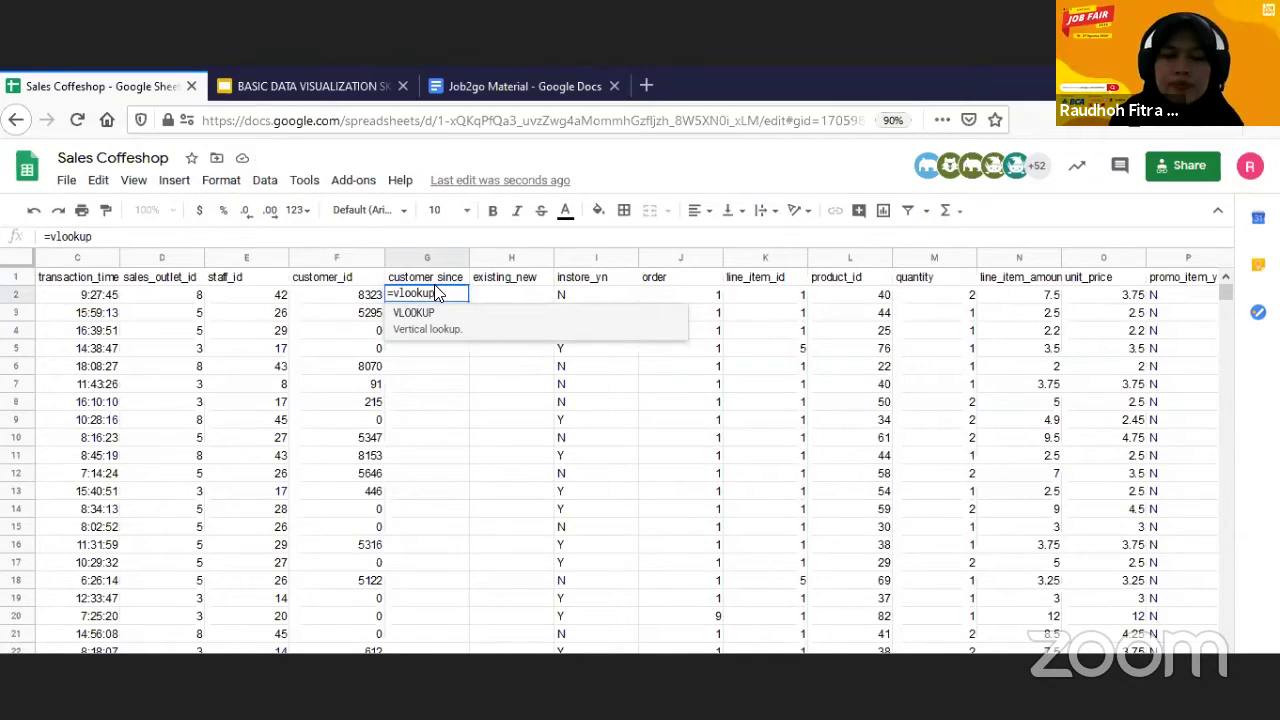
type("(")
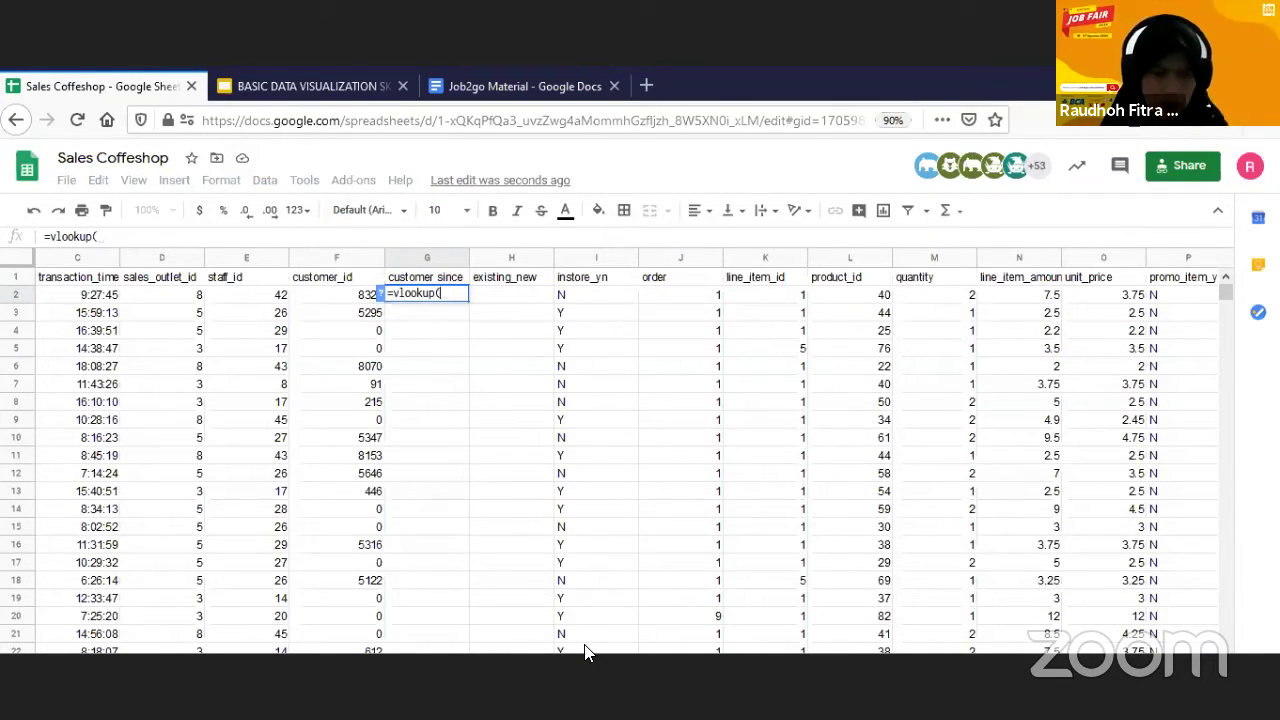
left_click(350, 296)
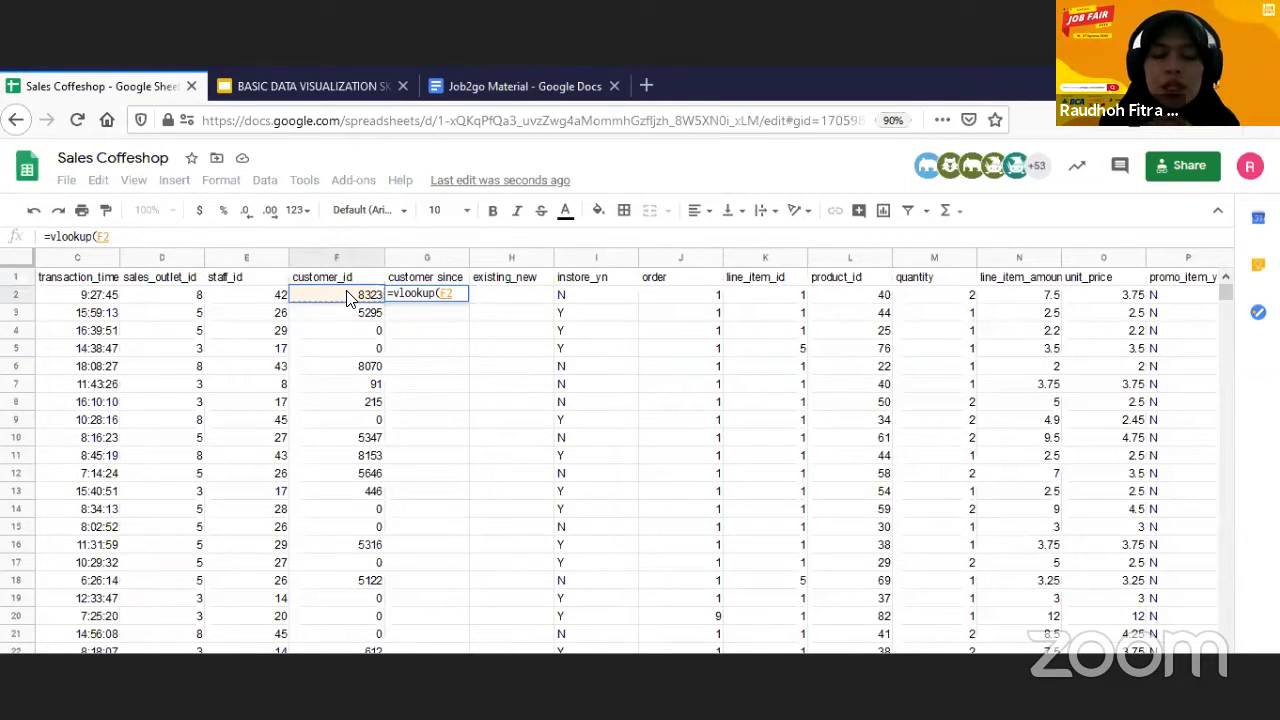
key("Escape")
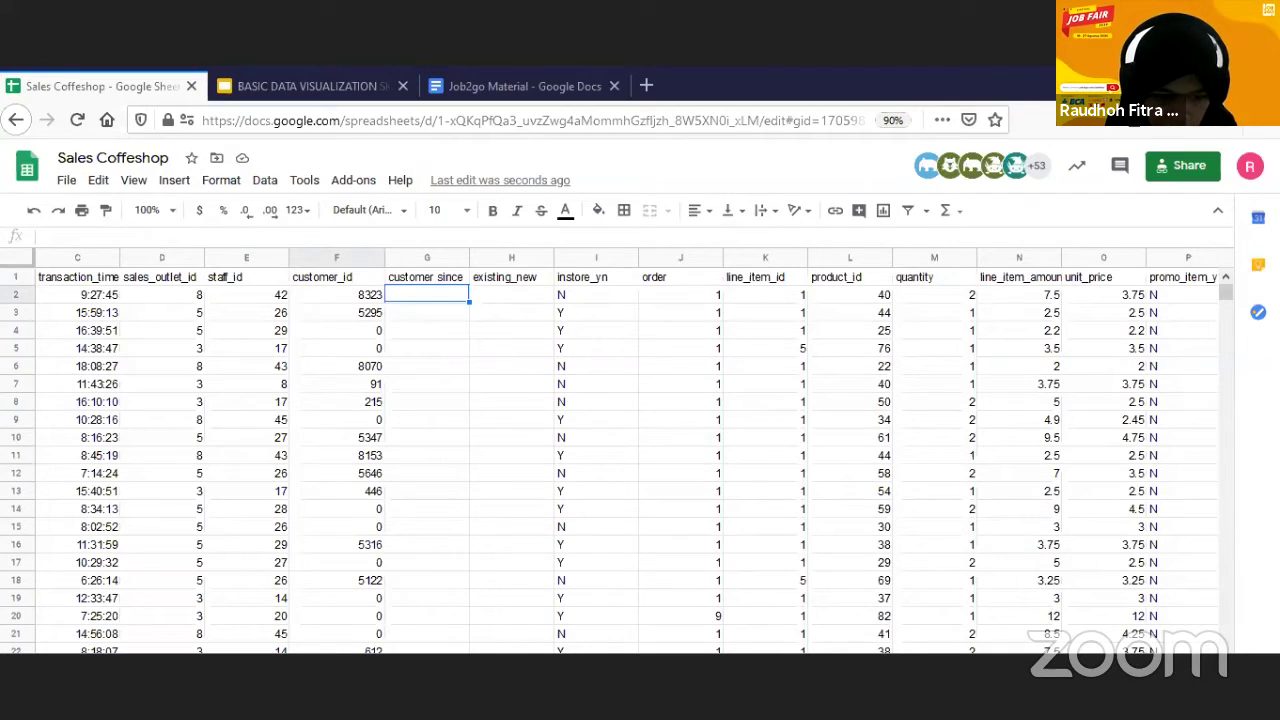
key("alt+space")
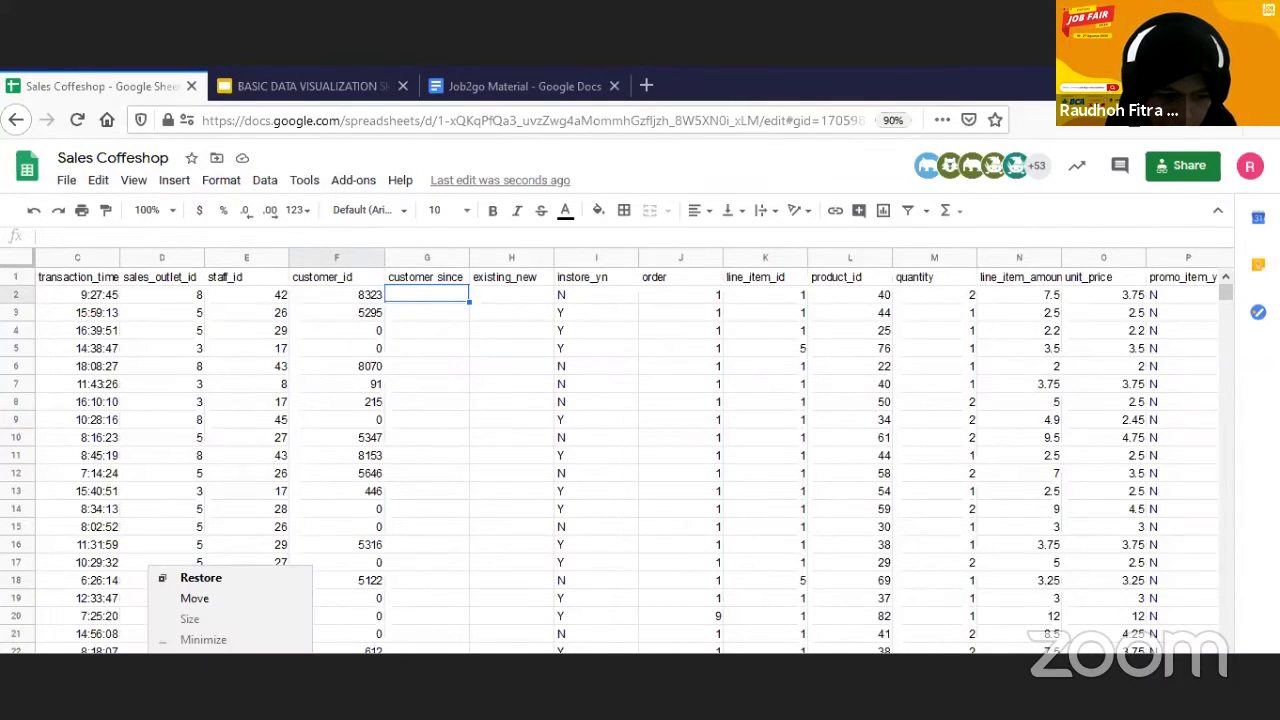
key("Escape")
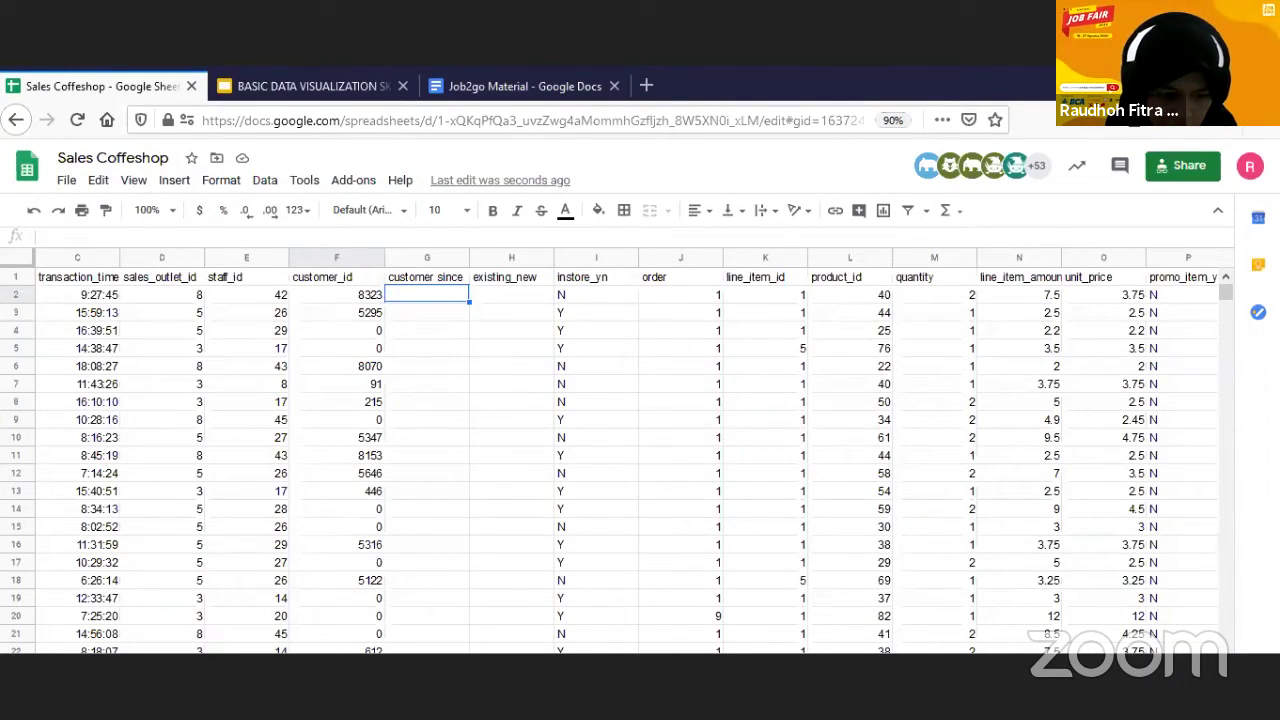
- Examine the customer sheet's columns from customer_id to customer_since as lookup source, and return to G2 on the sales_receipt sheet
key("ctrl+shift+Page_Down")
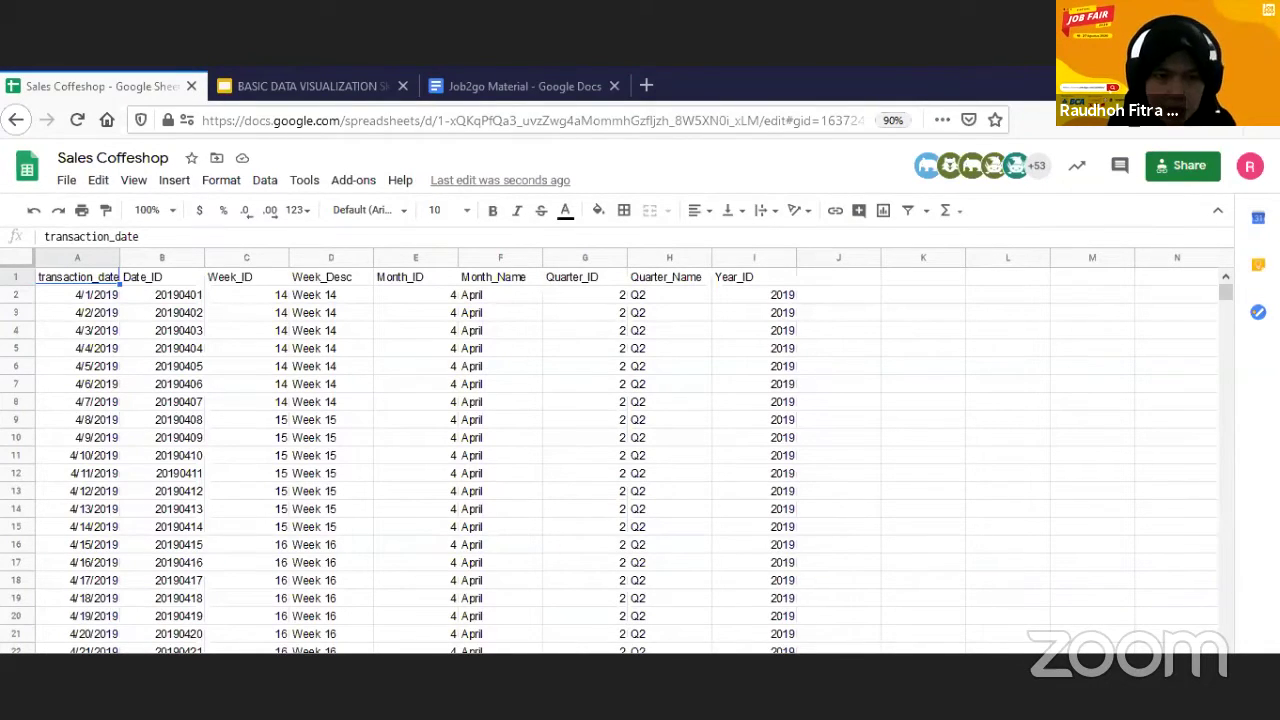
key("ctrl+shift+Page_Down")
key("ctrl+shift+Page_Up")
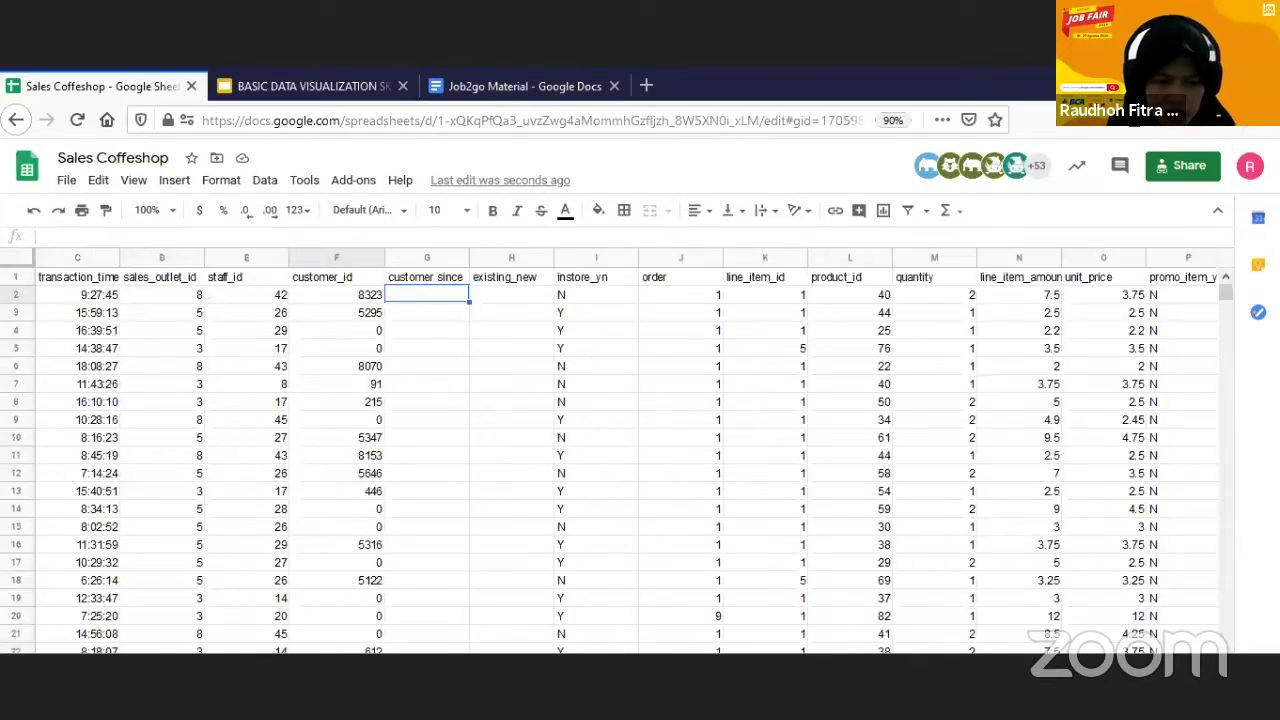
key("ctrl+shift+Page_Down")
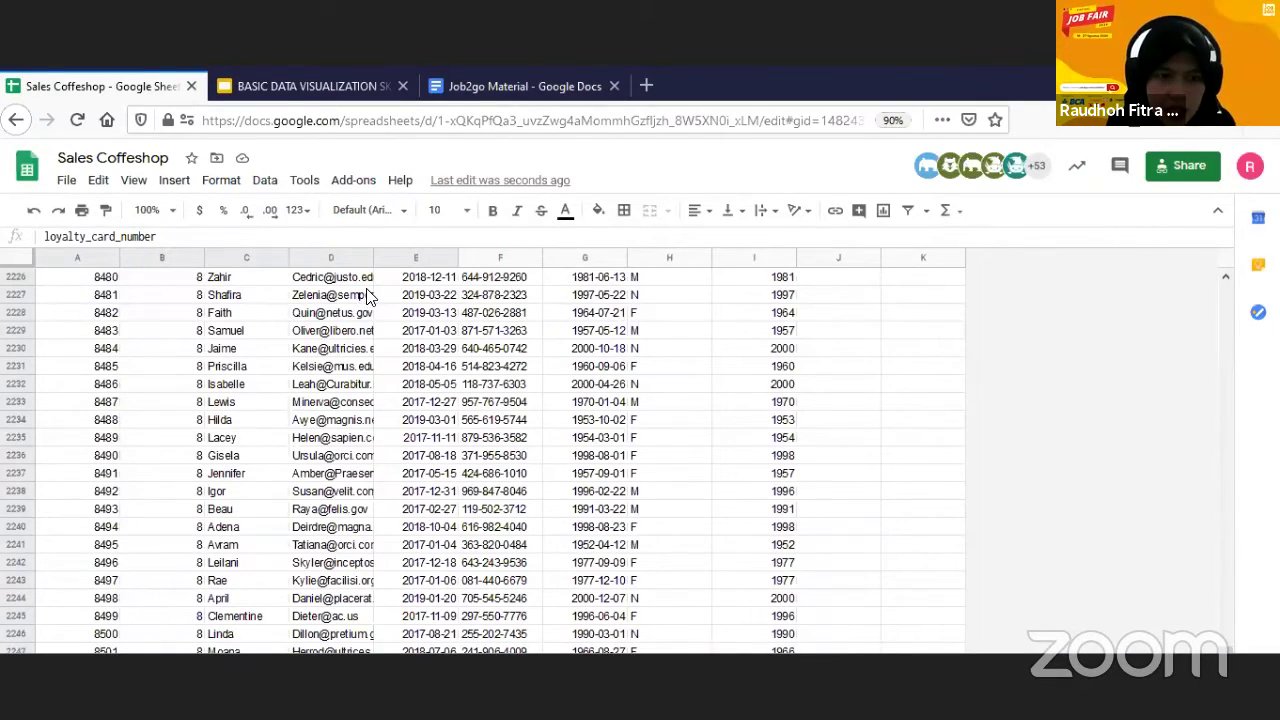
scroll(398, 333, "up", 15)
scroll(463, 477, "up", 5)
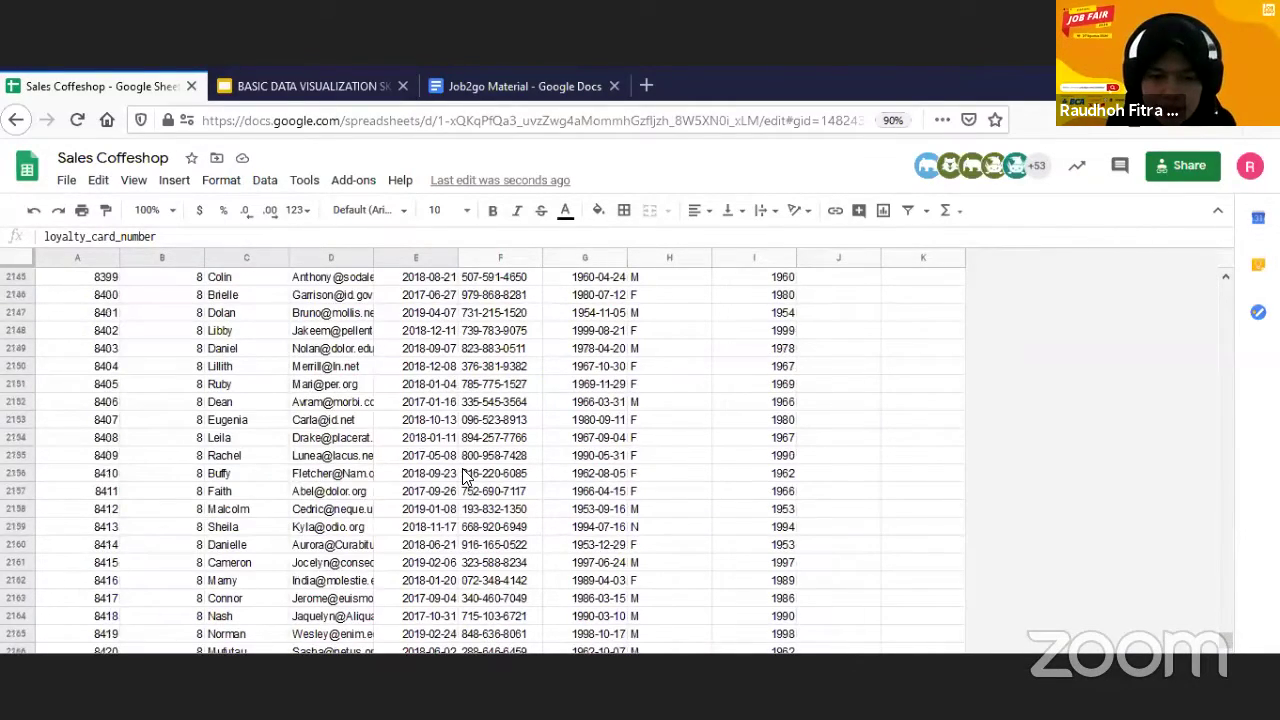
left_click(463, 475)
scroll(463, 477, "up", 20)
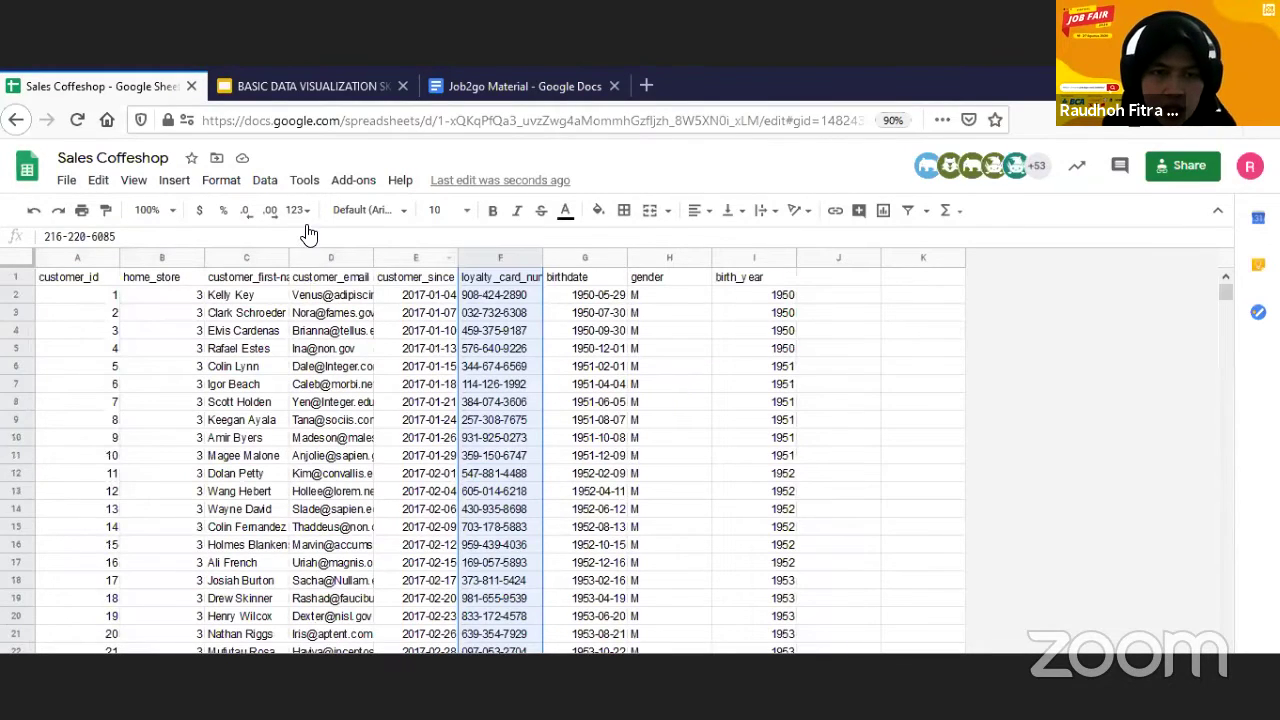
left_click(403, 294)
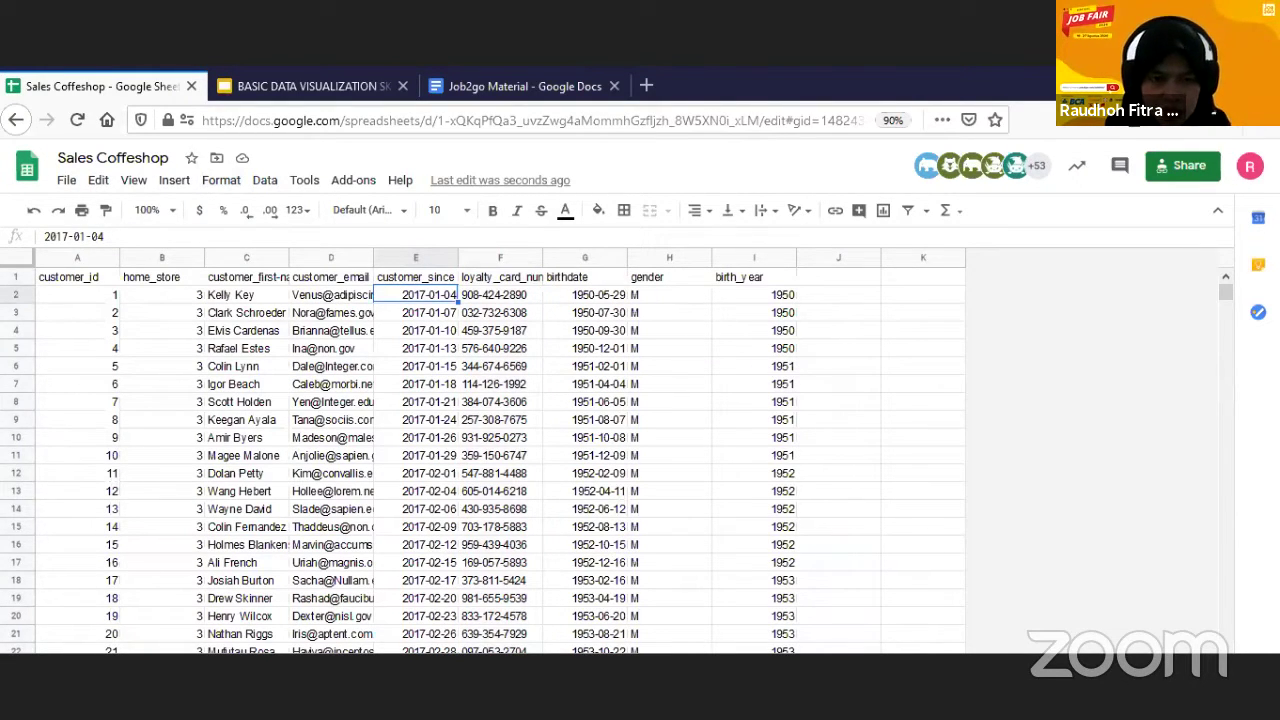
key("ctrl+shift+Page_Down")
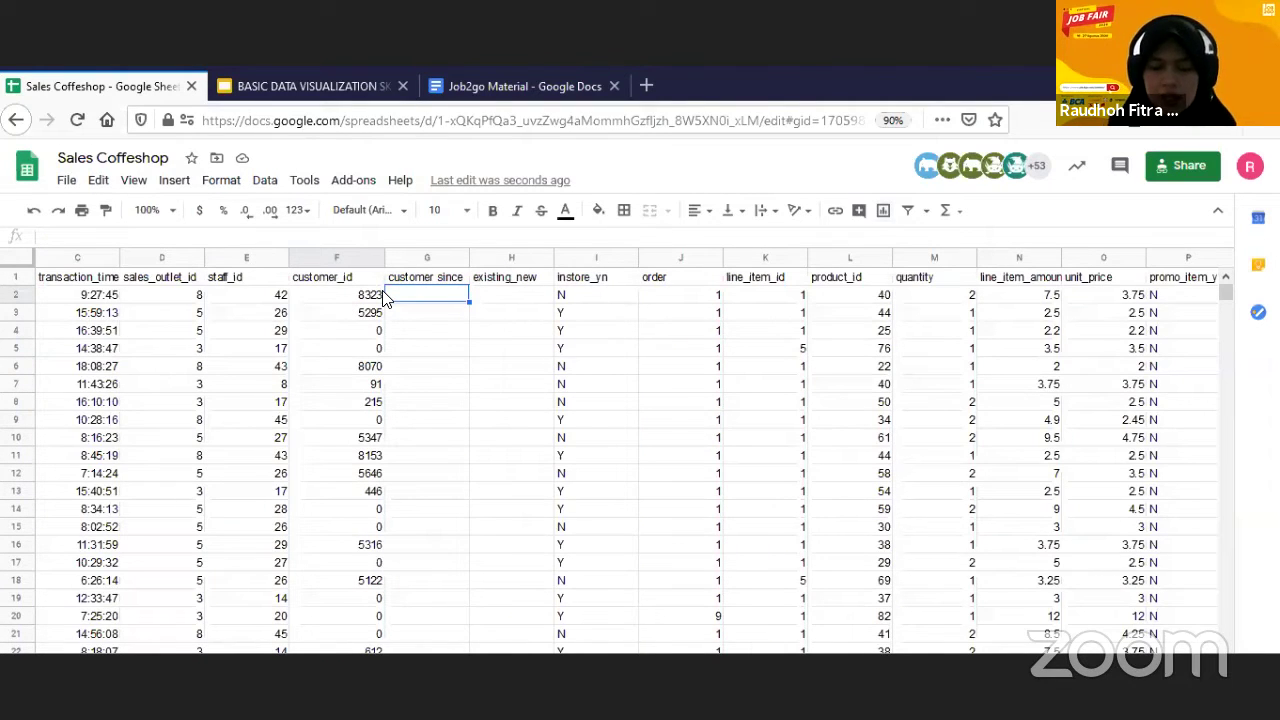
- Begin a VLOOKUP formula in G2 with F2 as the search key and customer!A2:E2247 as the lookup range
type("=vlooku")
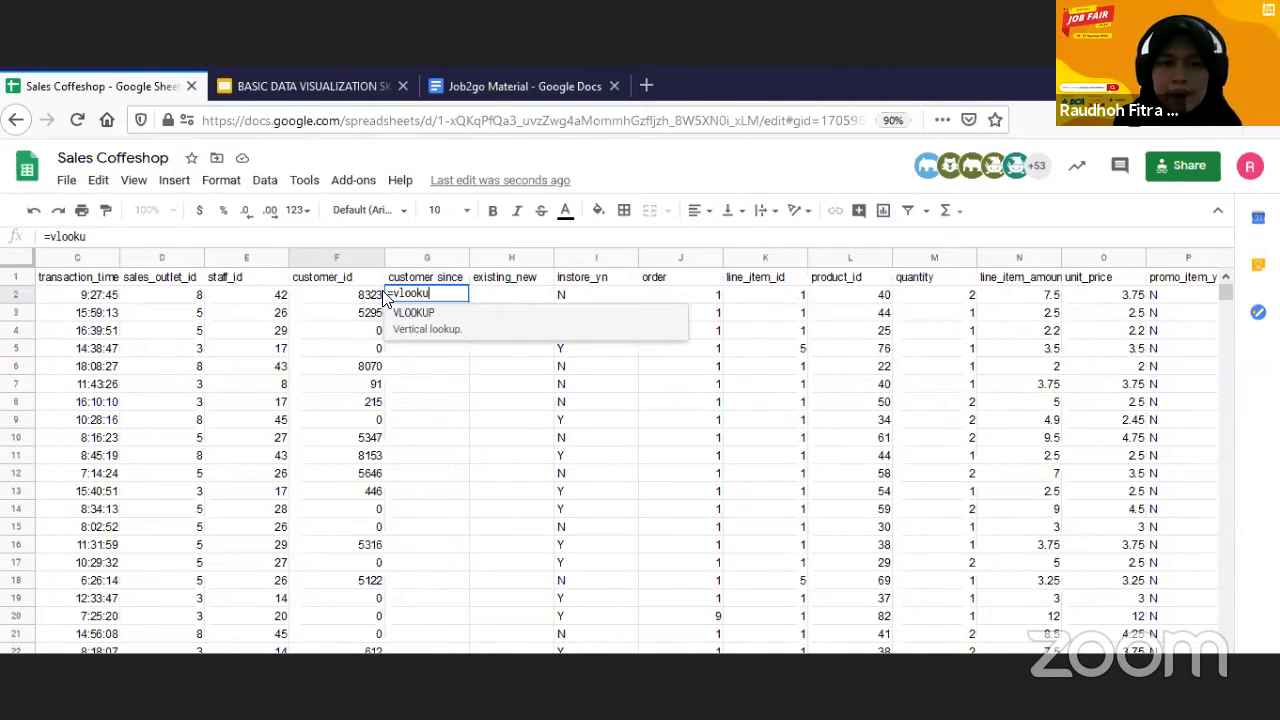
type("p(")
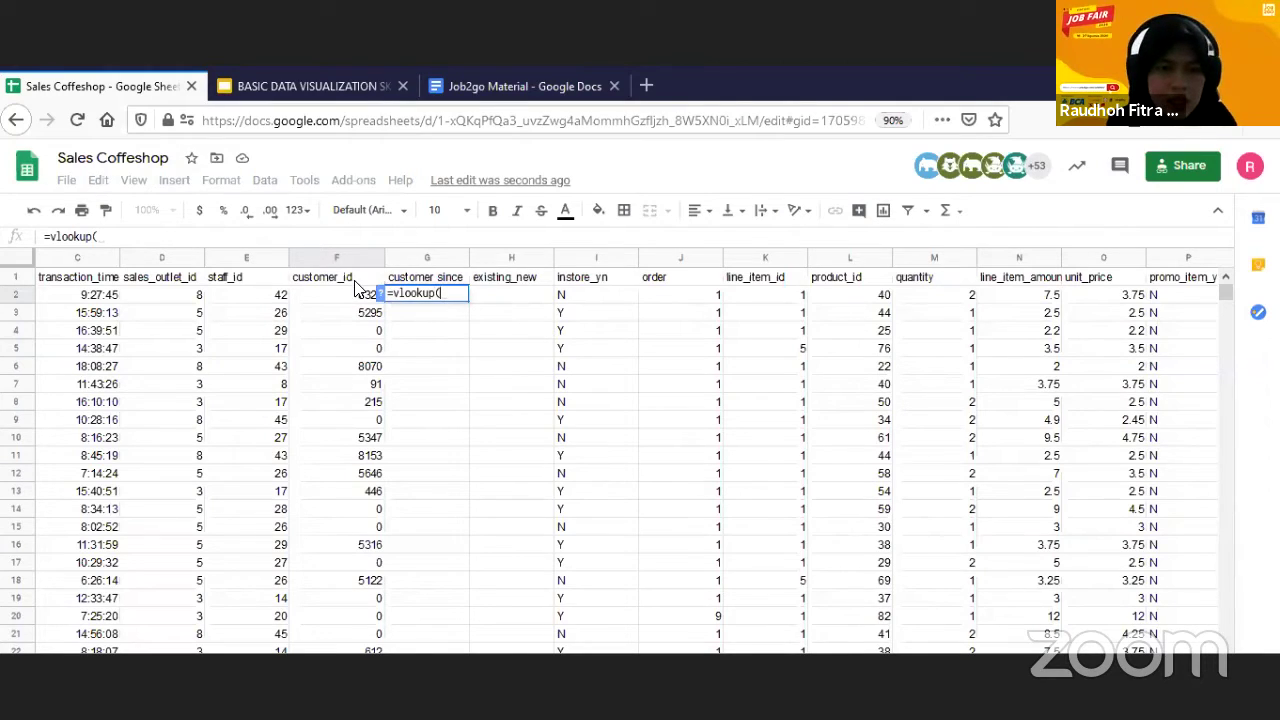
left_click(339, 296)
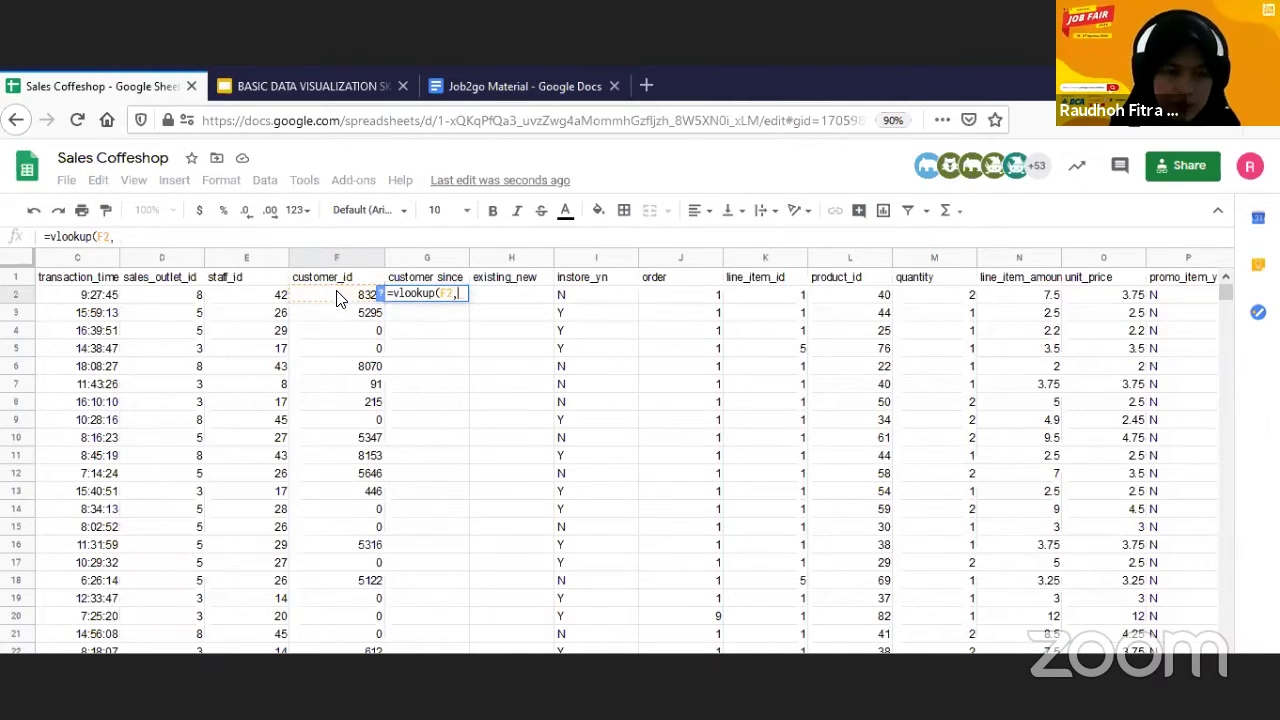
type(",")
key("ctrl+shift+Page_Down")
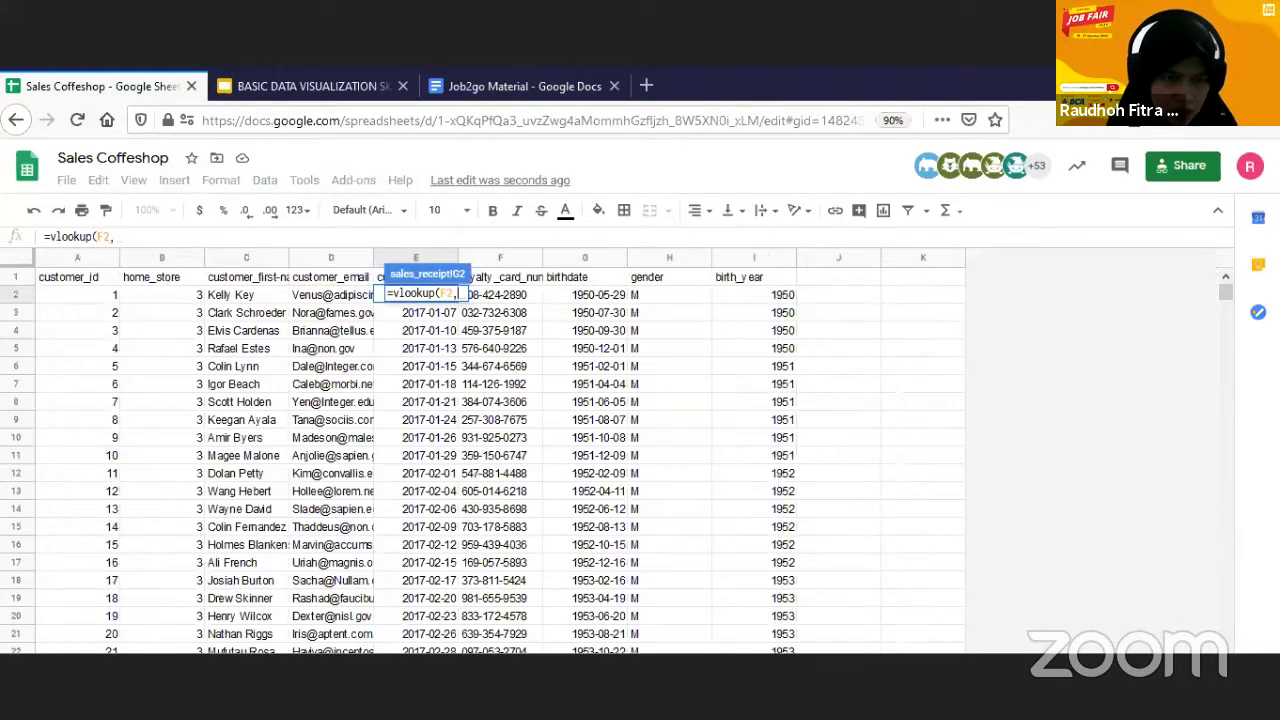
left_click_drag(45, 292, 432, 337)
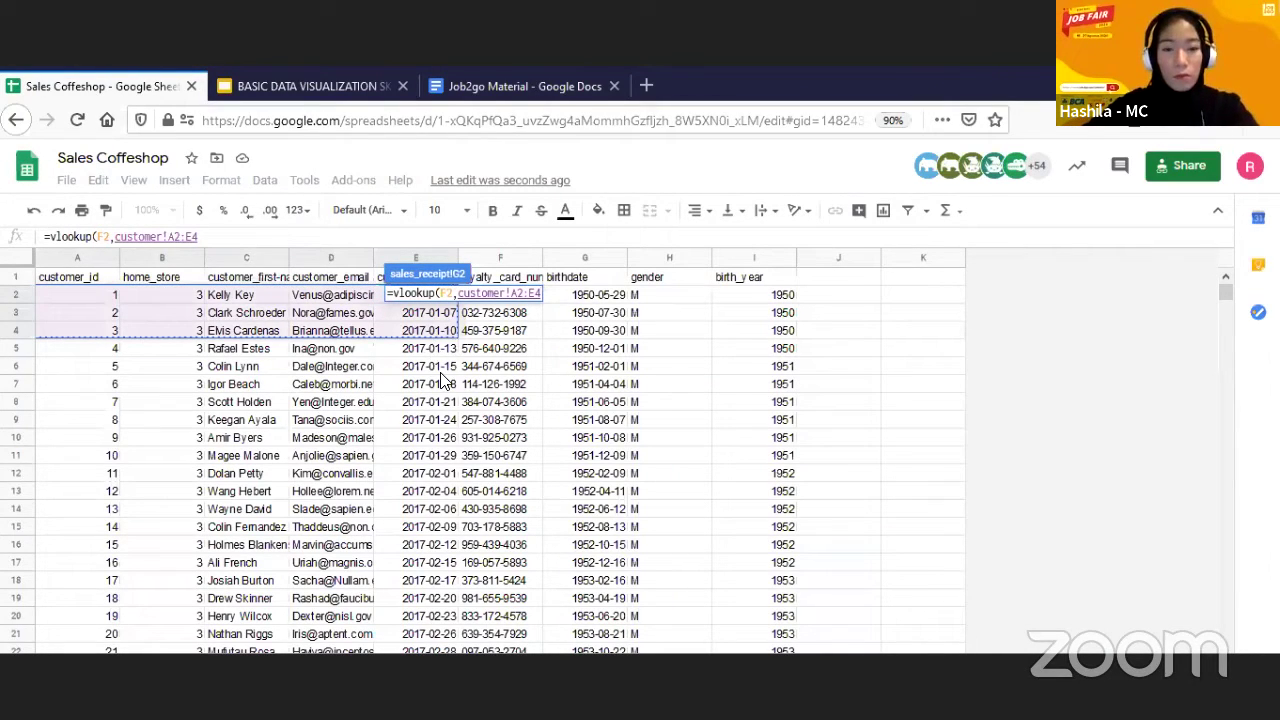
key("ctrl+shift+Down")
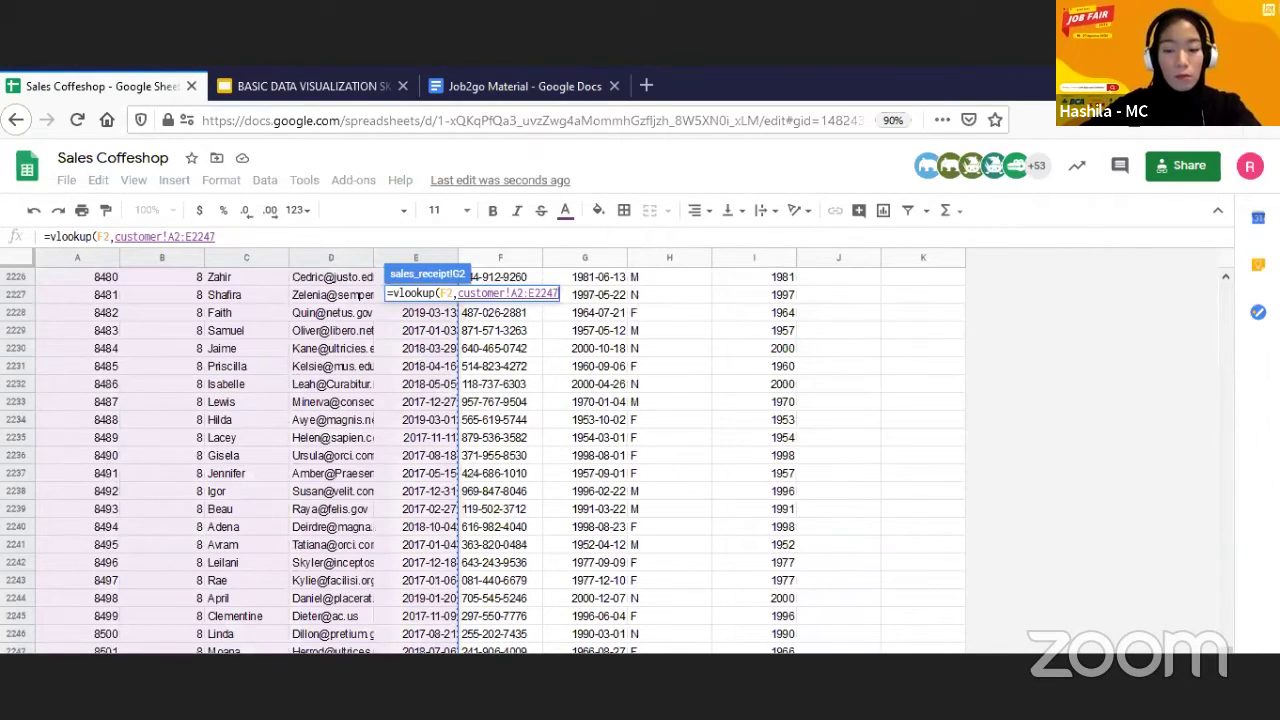
scroll(1253, 569, "up", 10)
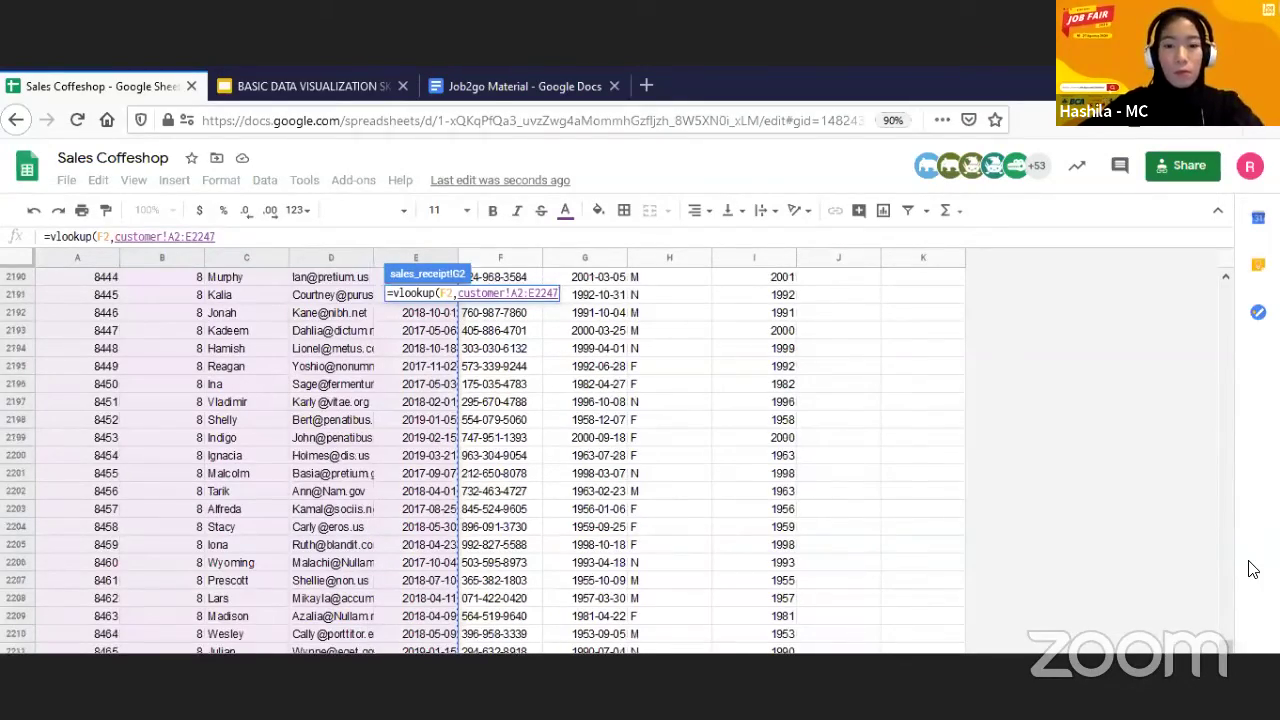
scroll(48, 286, "up", 20)
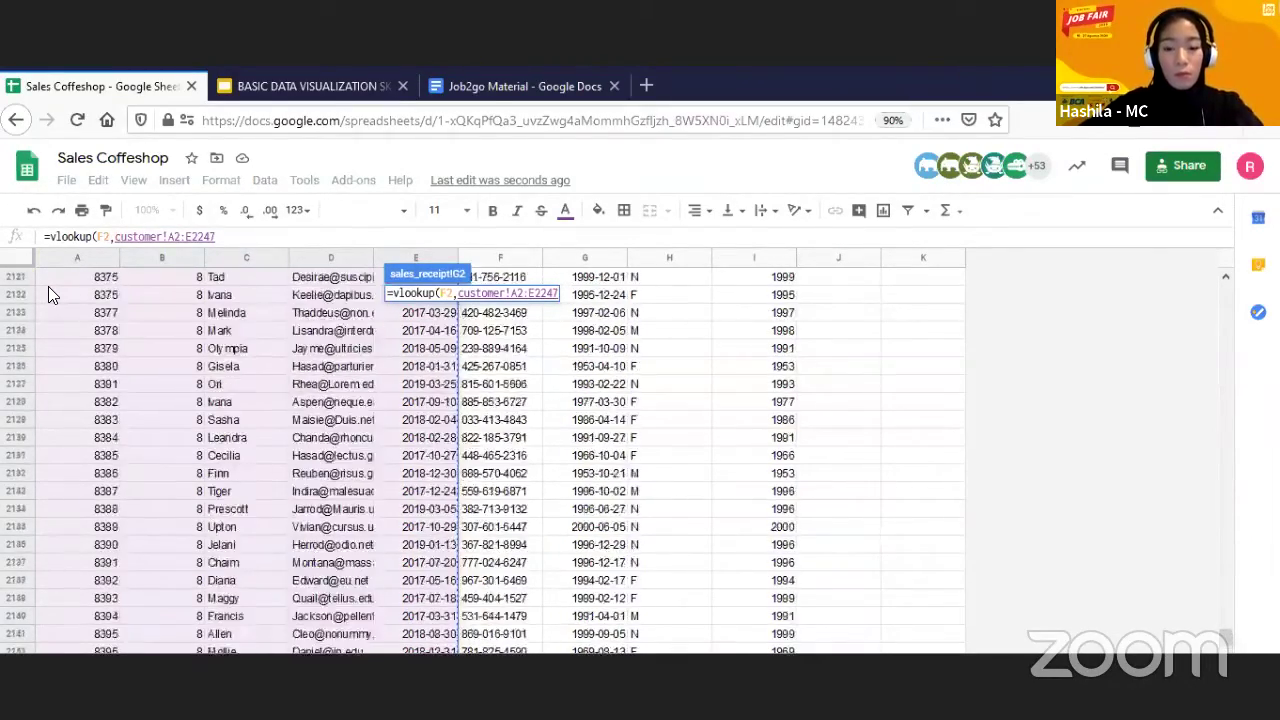
- Complete the VLOOKUP in G2 with column index 5 and false for an exact match
type(",")
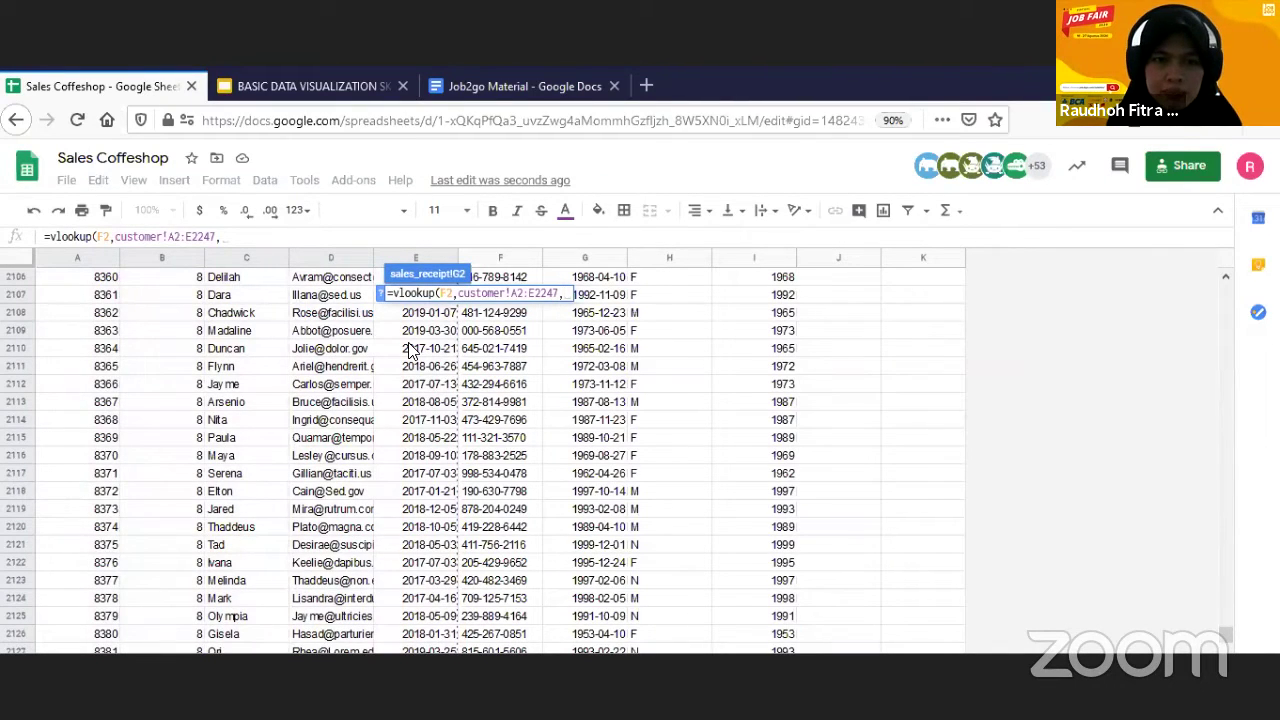
type("5,fa")
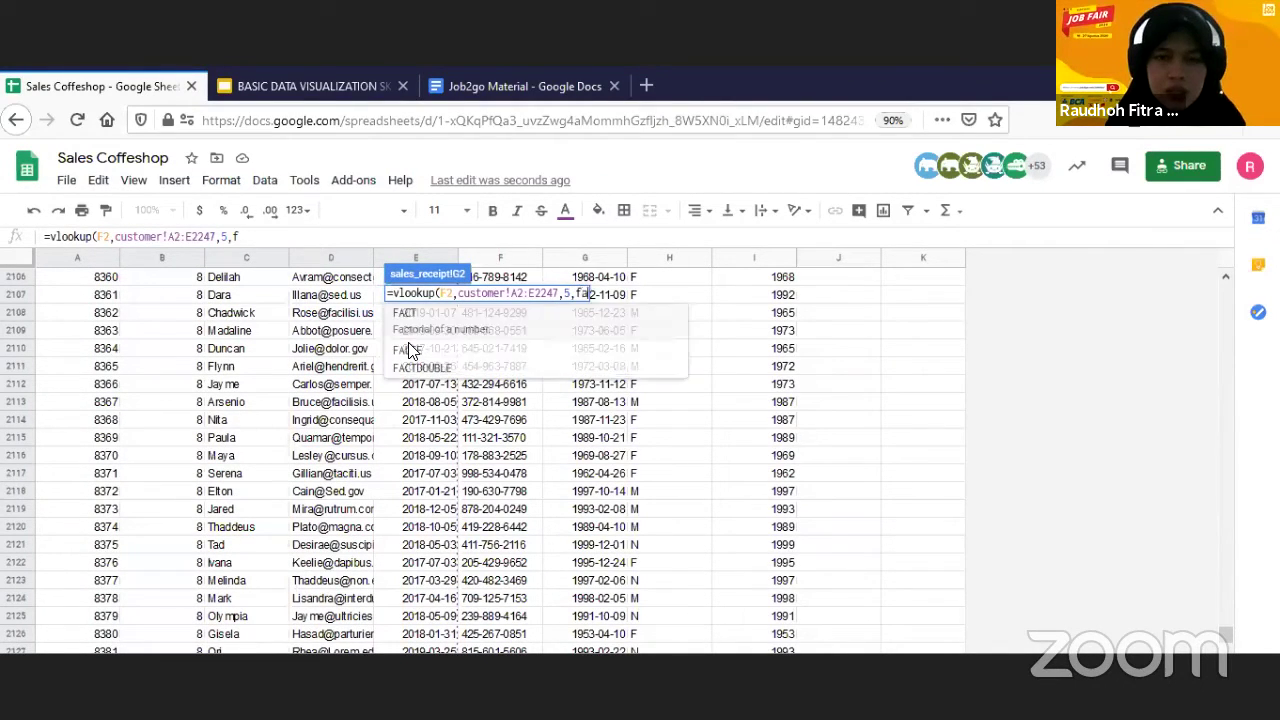
type("lse)")
key("Return")
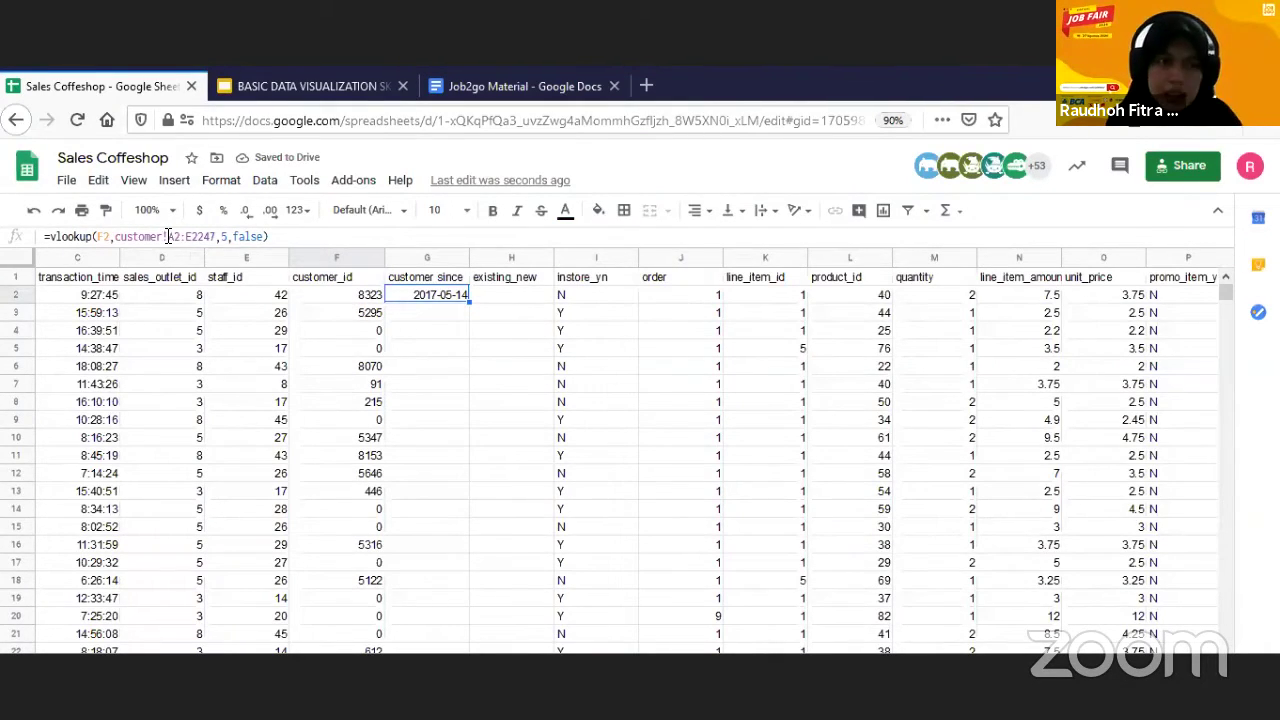
- Make the lookup range in G2's VLOOKUP absolute as customer!$A$2:$E$2247
left_click_drag(168, 236, 216, 237)
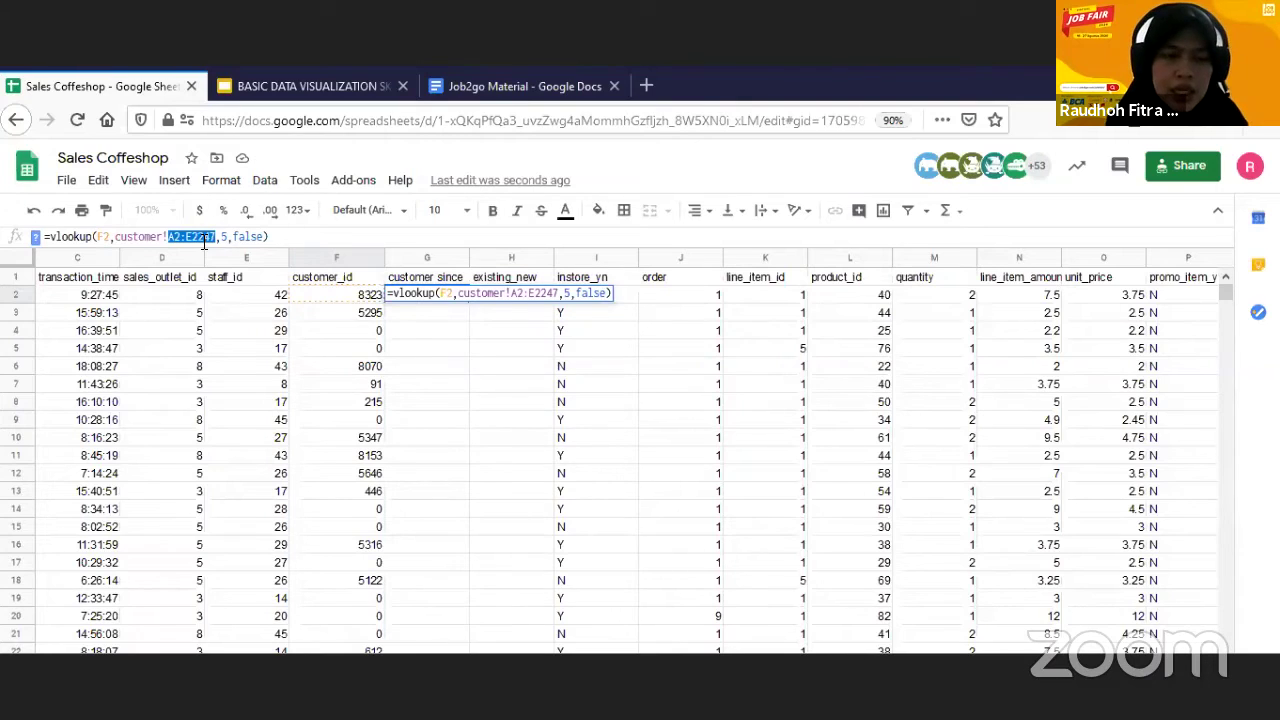
left_click(157, 230)
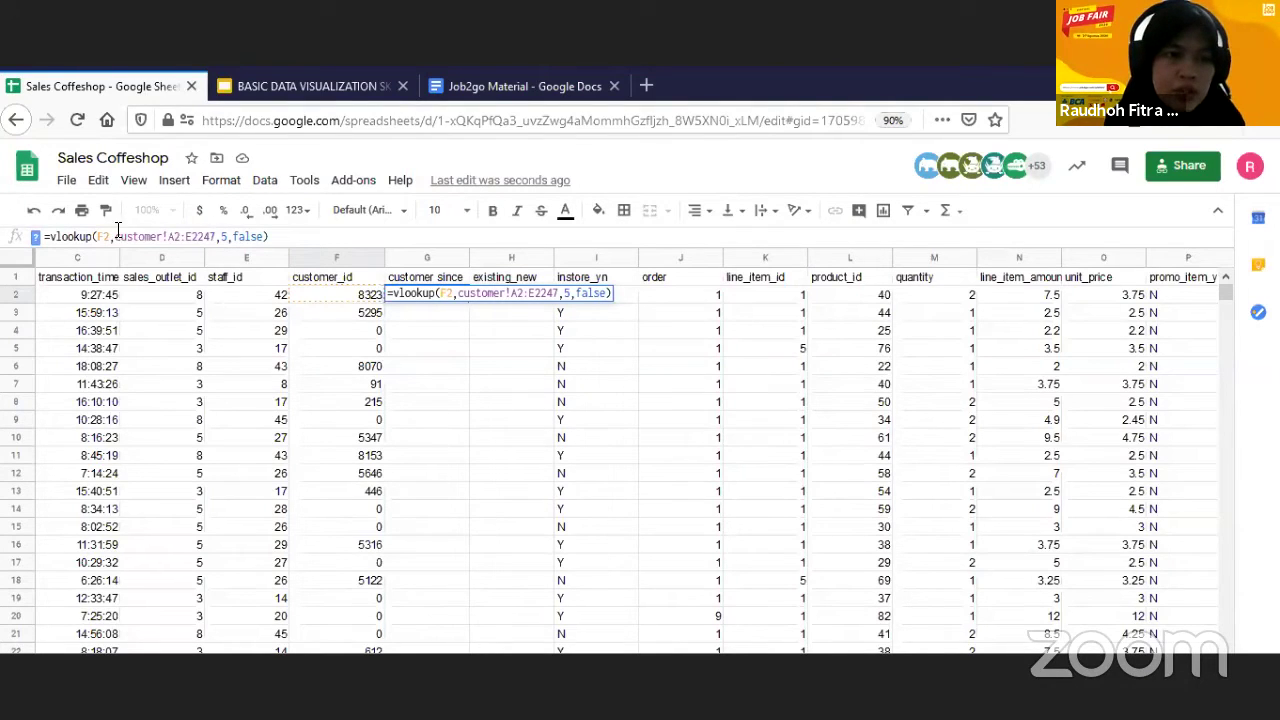
left_click_drag(154, 237, 215, 237)
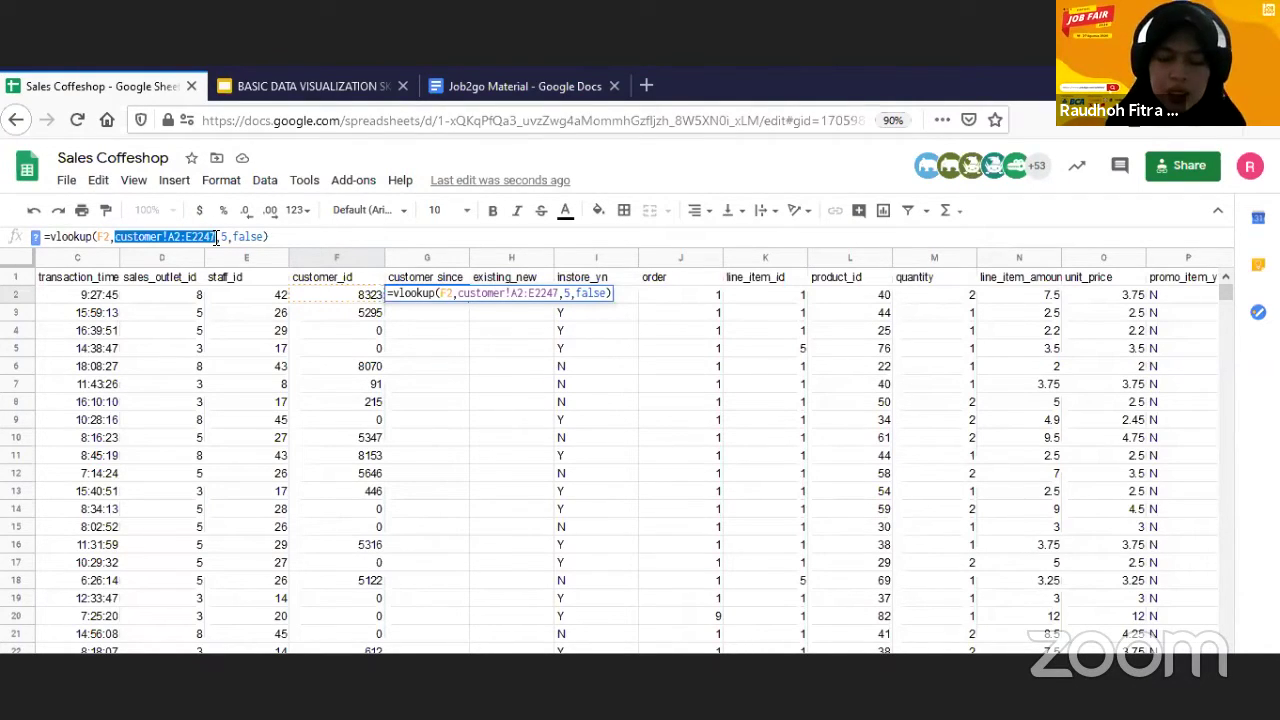
key("F4")
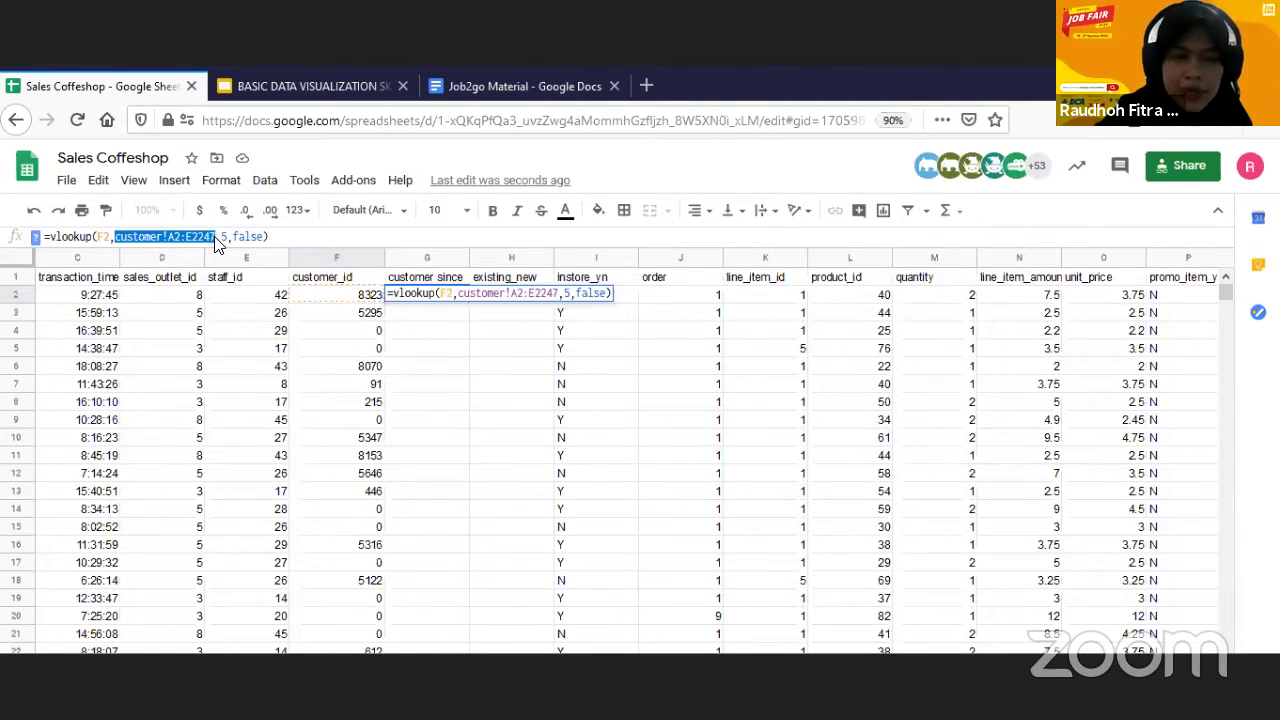
key("alt+F4")
key("Tab")
key("Return")
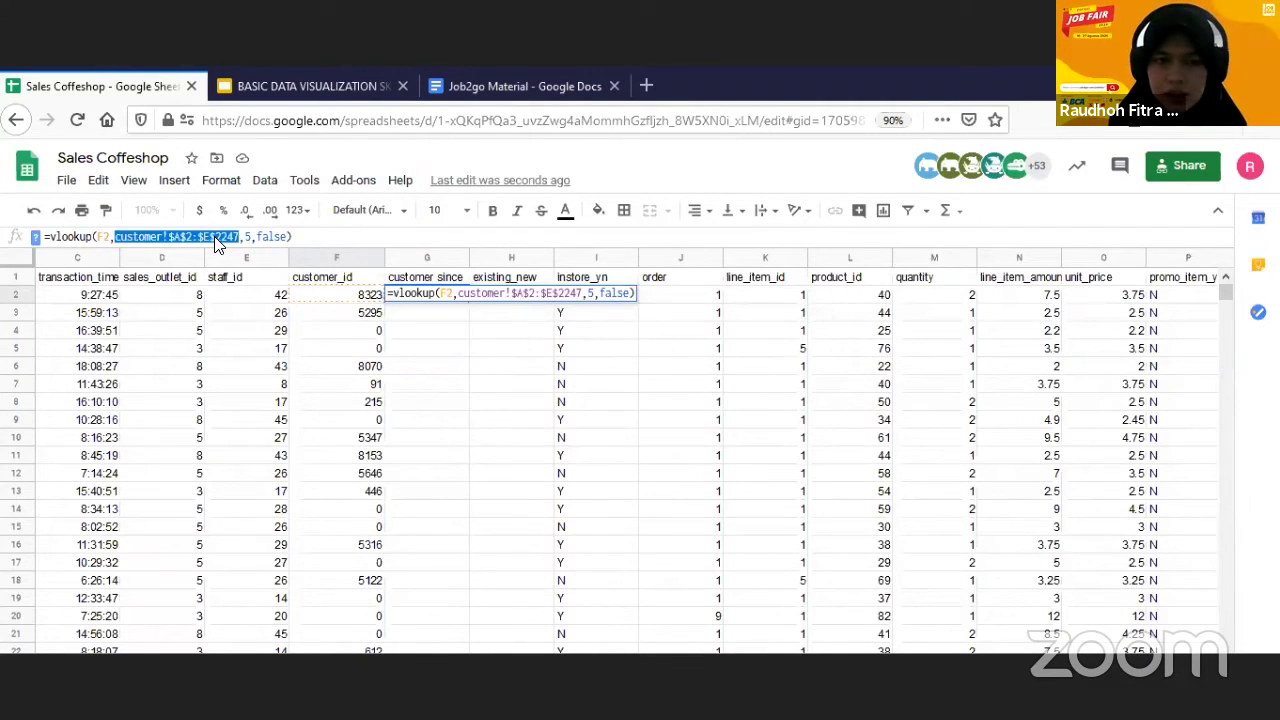
left_click(180, 238)
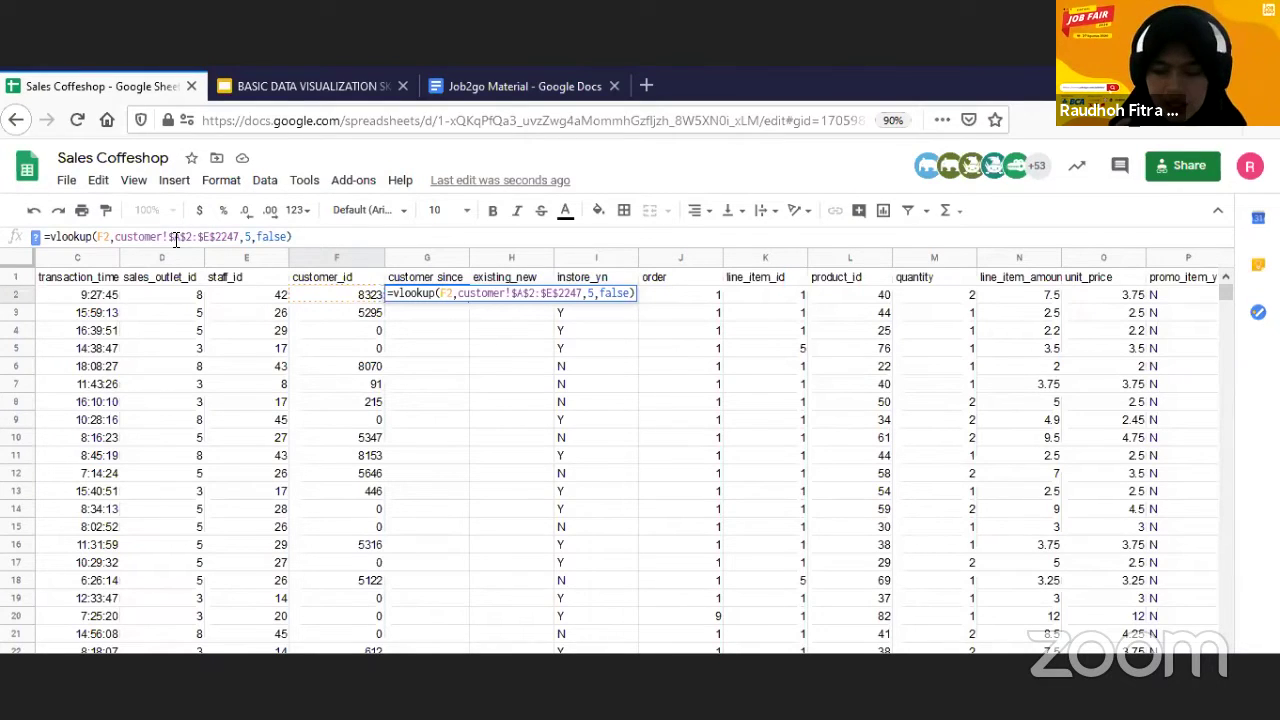
key("Return")
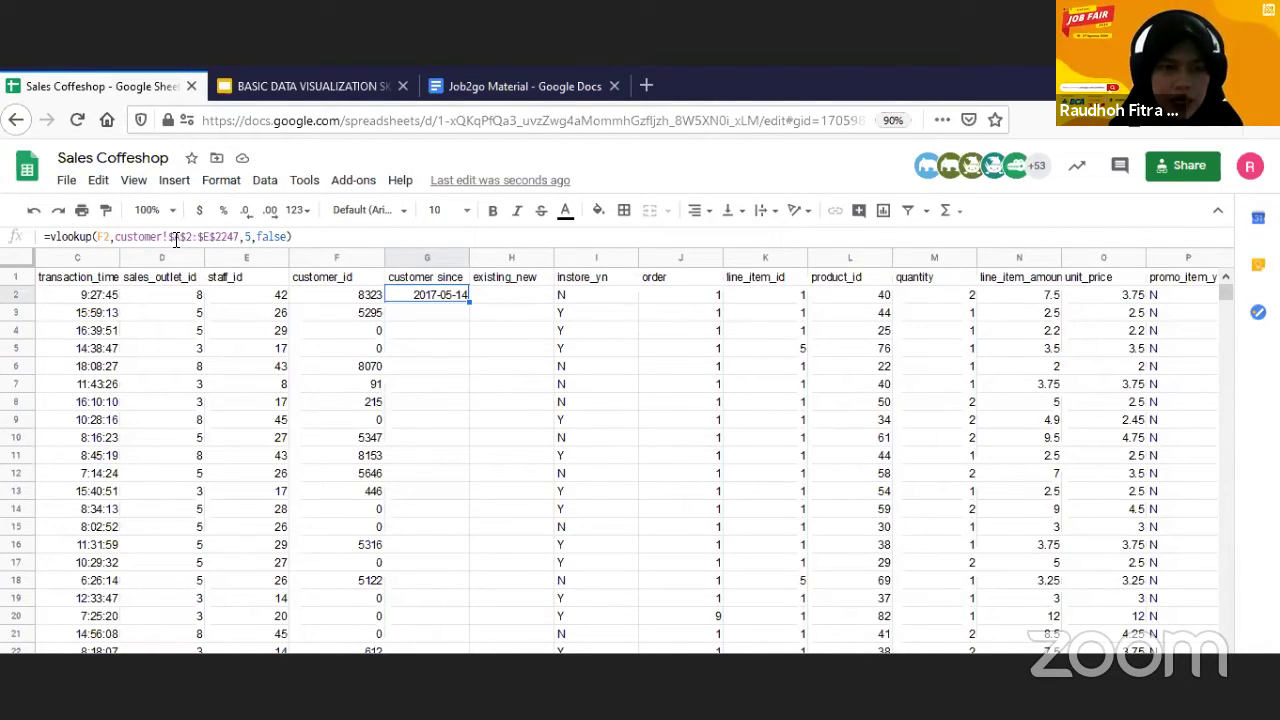
- Copy the VLOOKUP formula from G2 down the customer since column through G1001
key("Left")
key("Down")
key("ctrl+shift+Down")
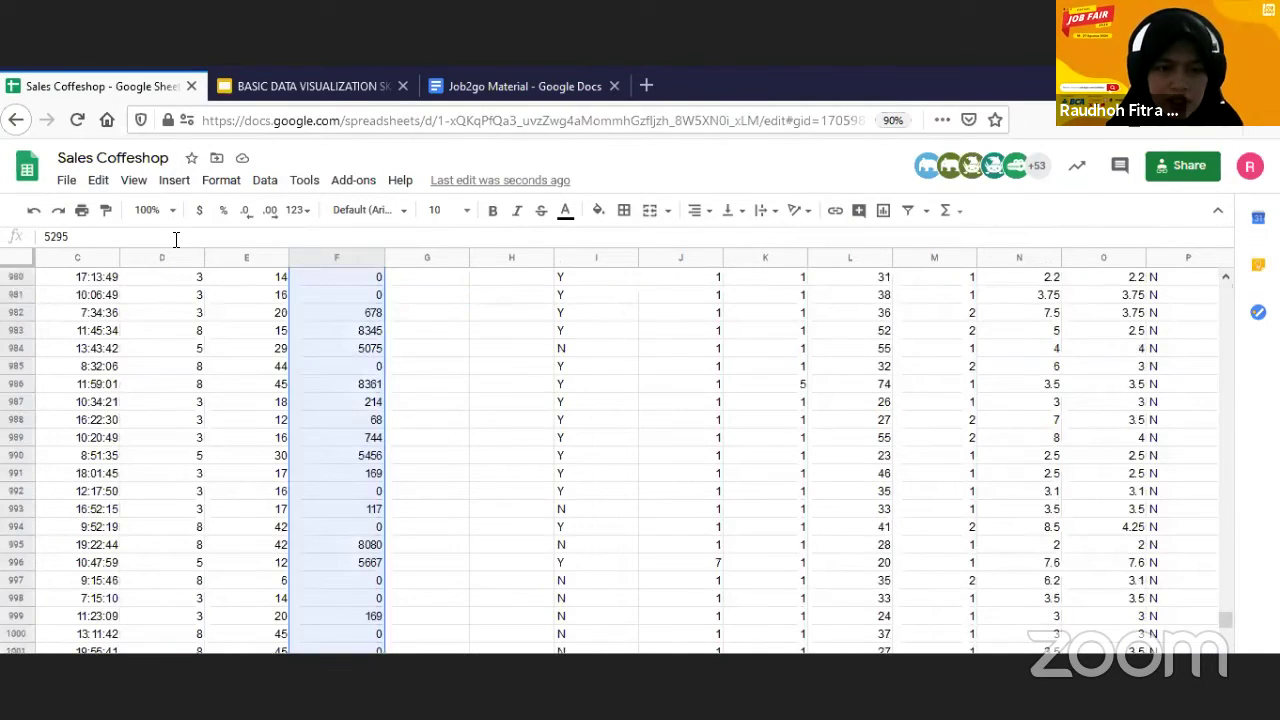
left_click(465, 599)
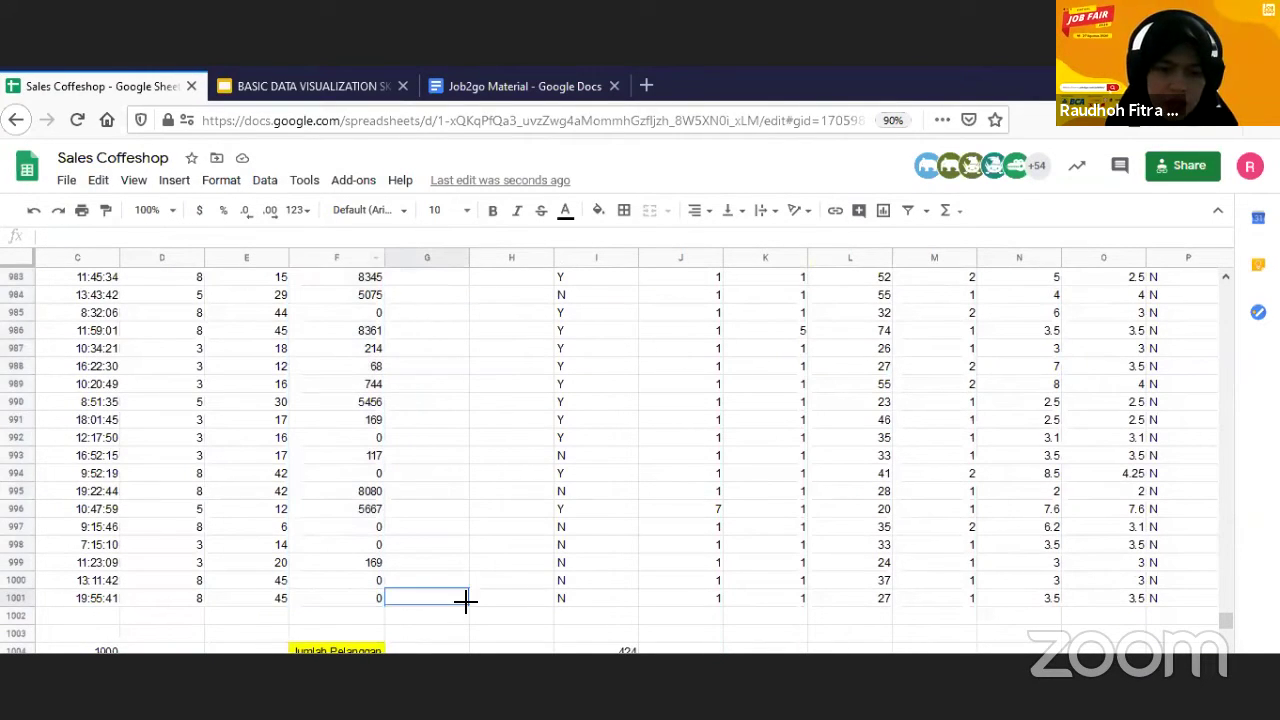
key("ctrl+shift+Up")
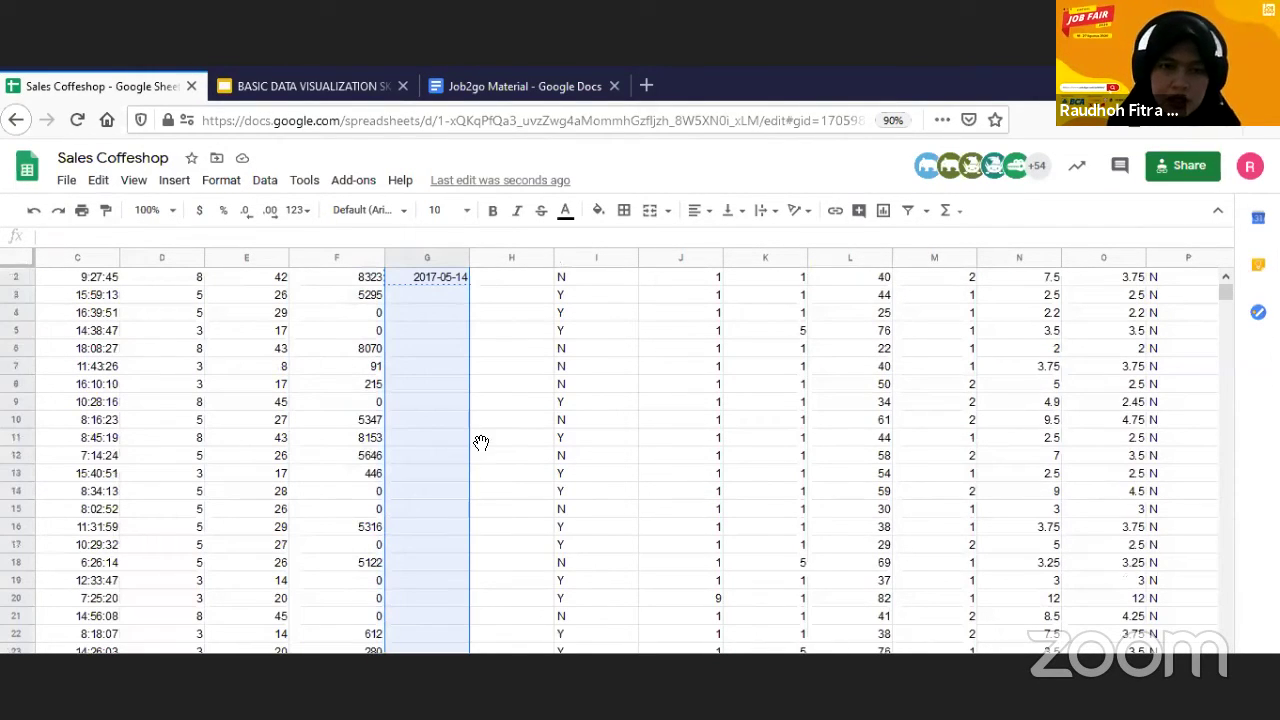
scroll(460, 380, "up", 1)
key("ctrl+v")
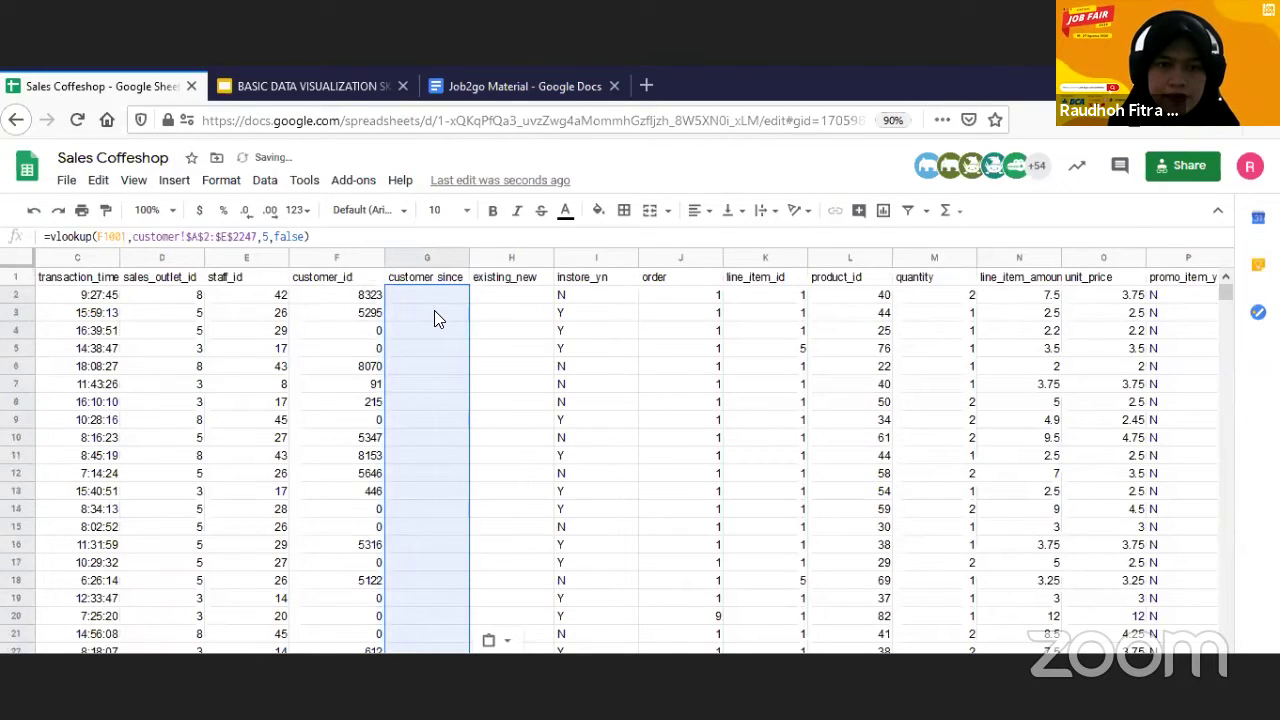
- Check the copied VLOOKUP in G3, the error in G4, and the original formula in G2
left_click(434, 312)
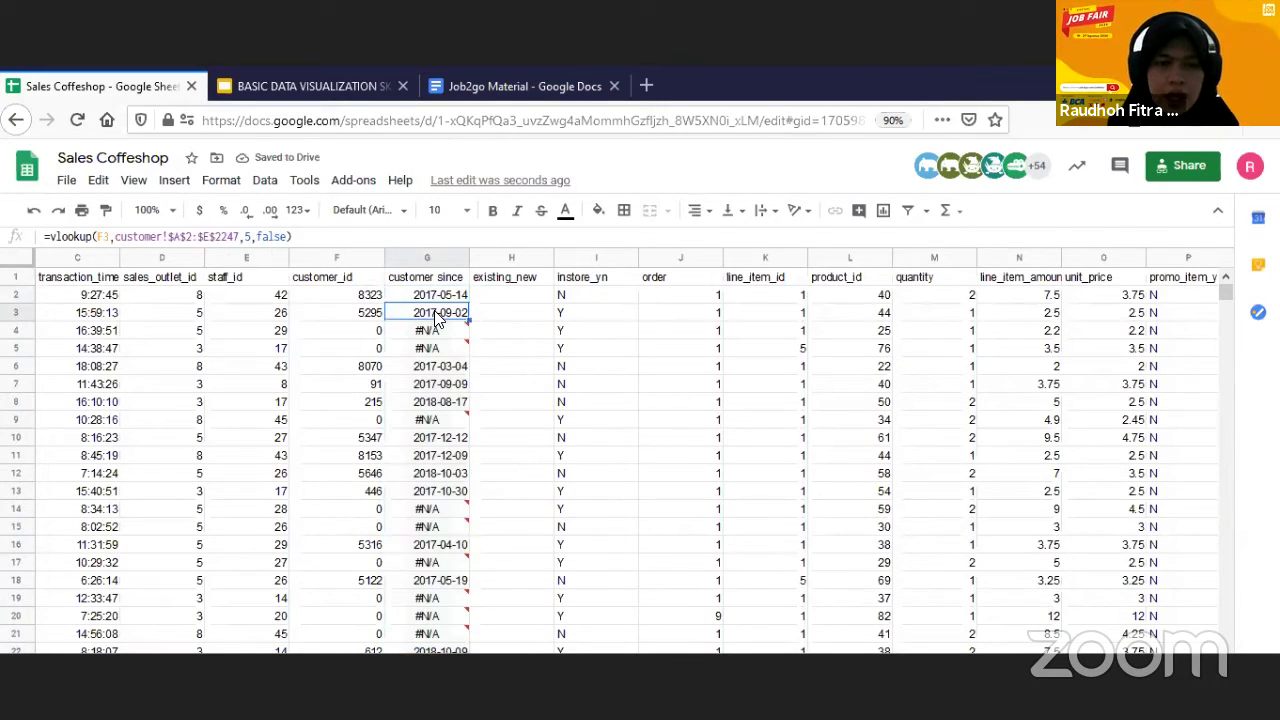
left_click(418, 336)
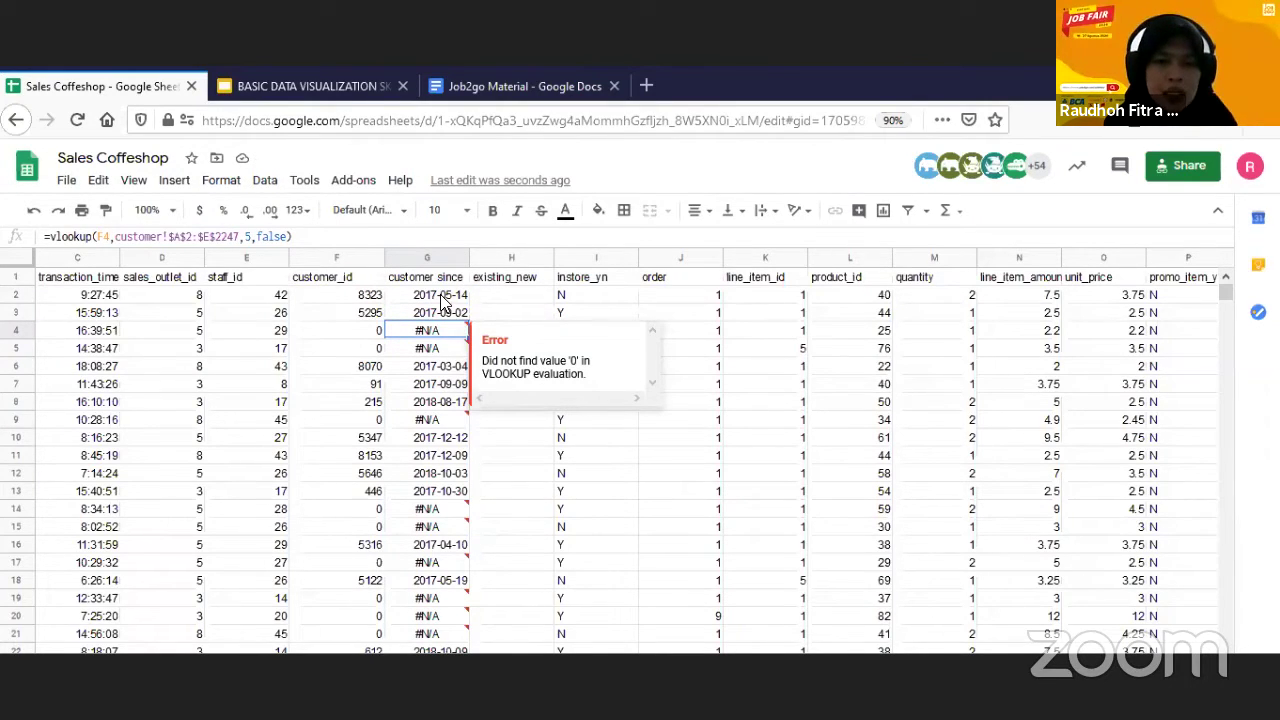
left_click_drag(568, 366, 568, 348)
left_click(420, 296)
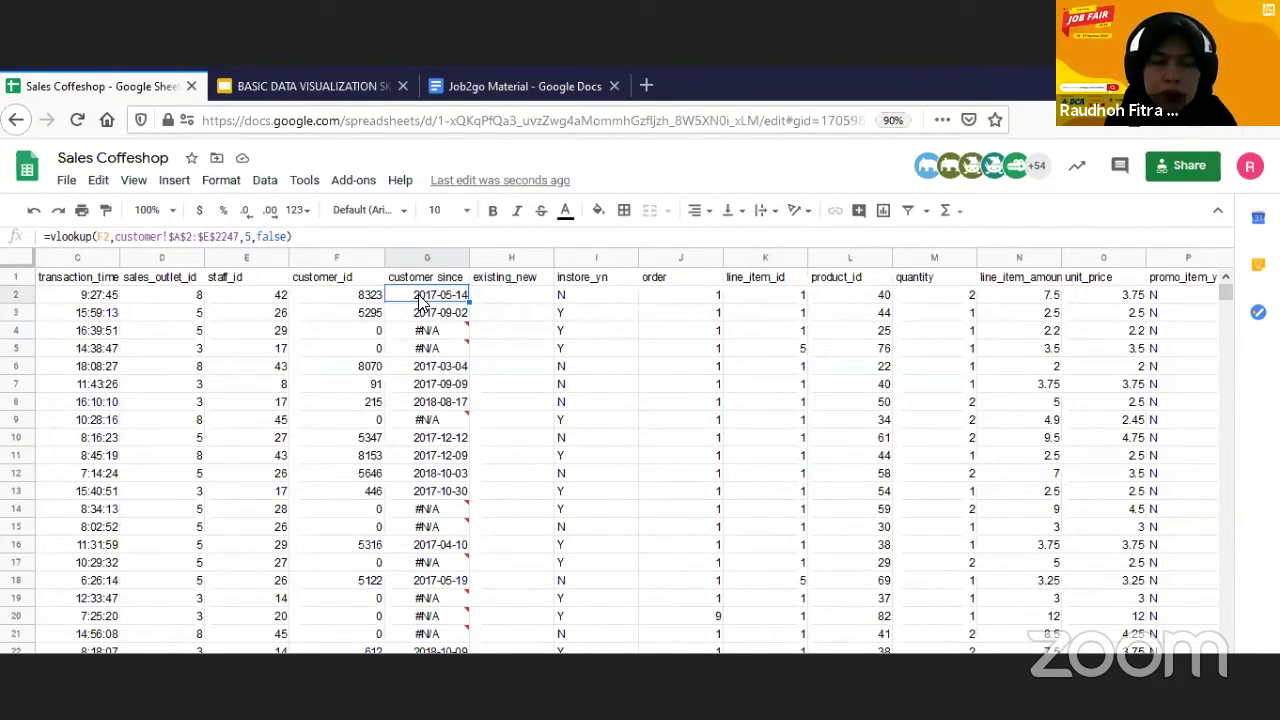
- Consult the existing/new customer formula on the presentation slide, and check the transaction date in B2 and customer since date in G2
left_click(481, 303)
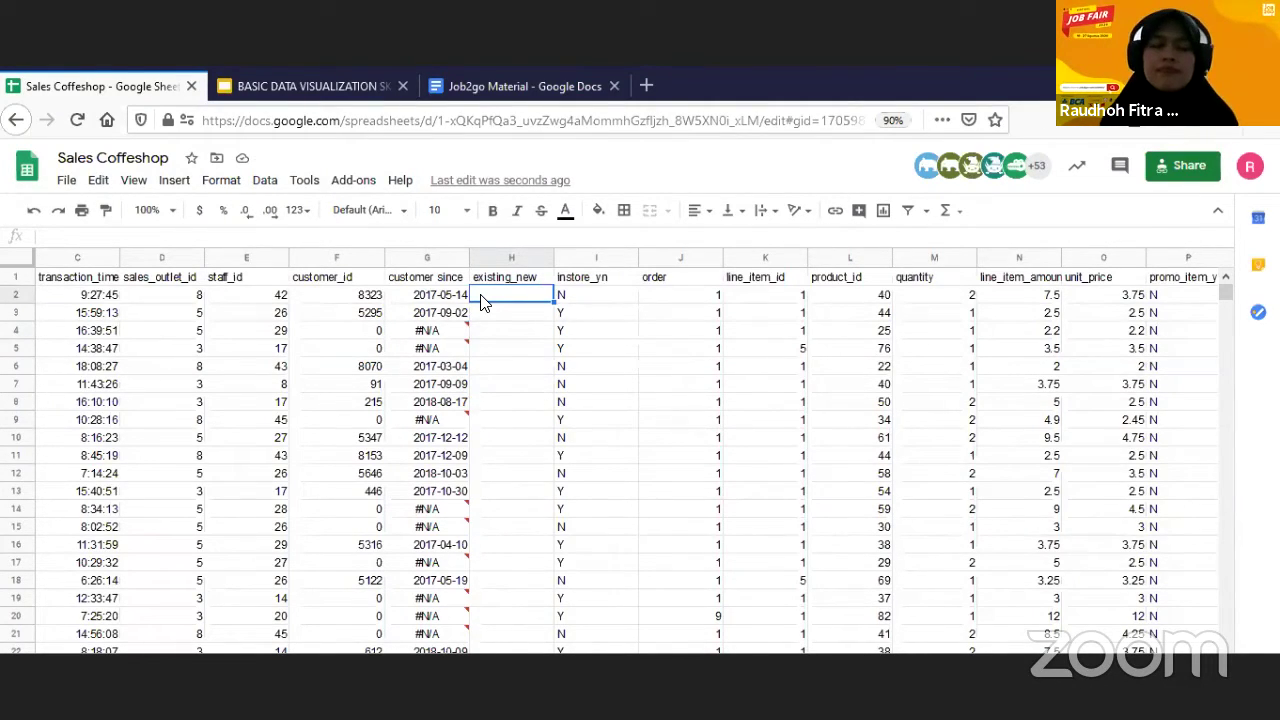
type("=")
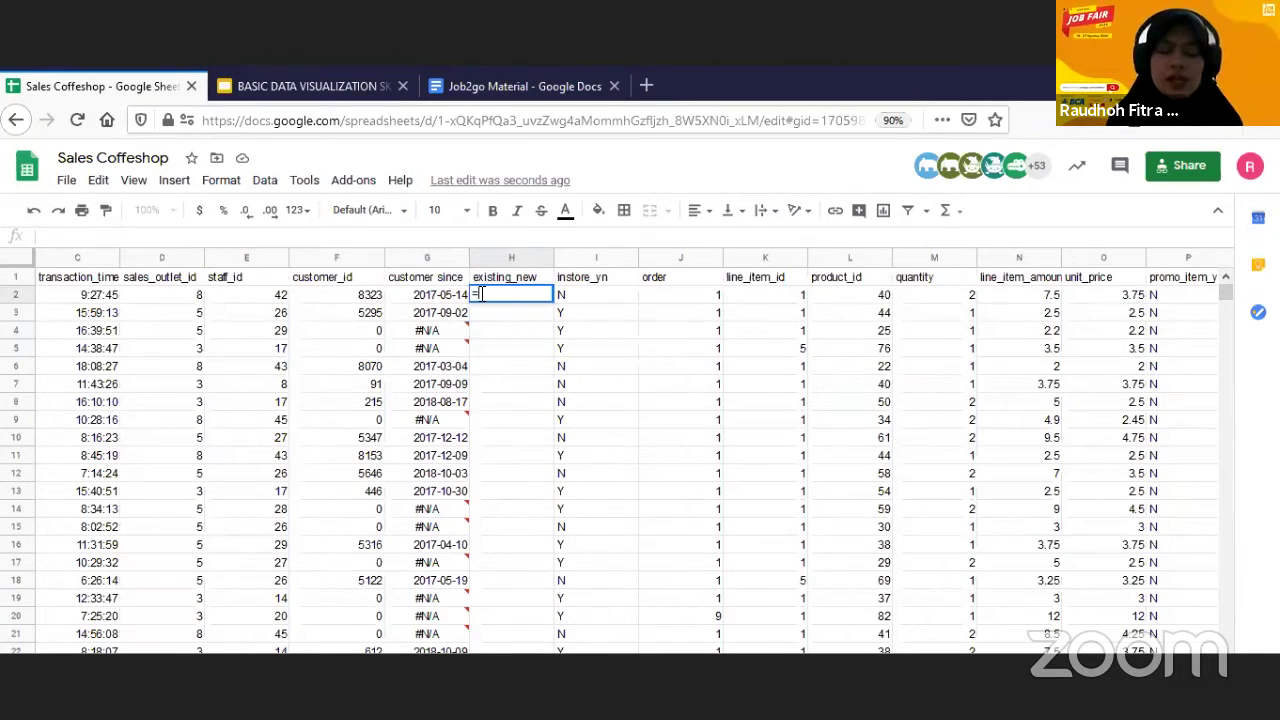
key("alt+Tab")
key("alt+Tab")
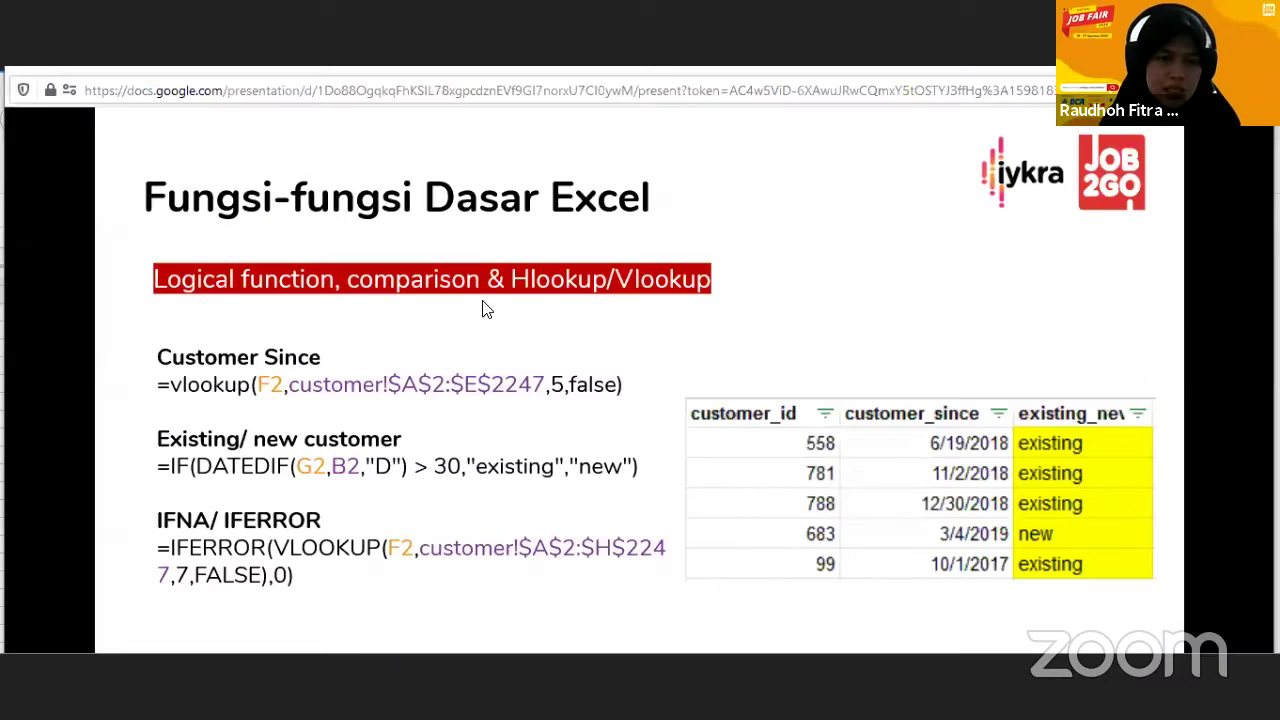
key("alt+Tab")
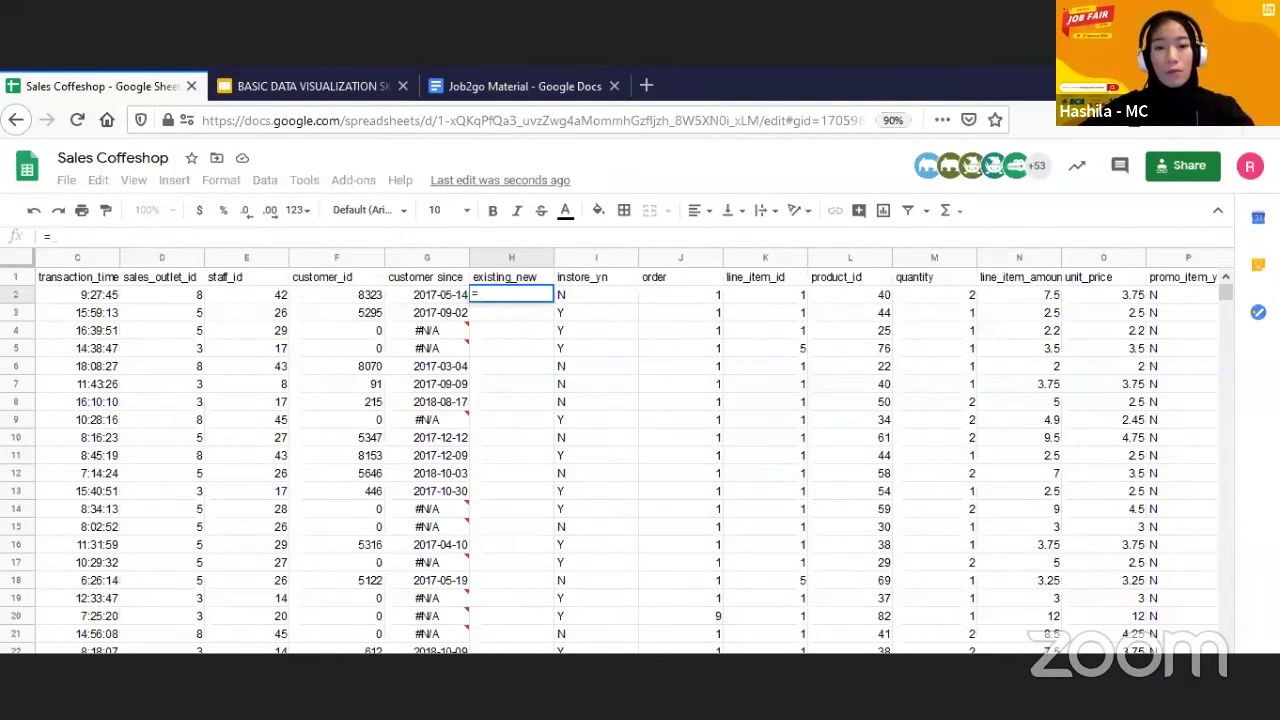
scroll(484, 308, "left", 2)
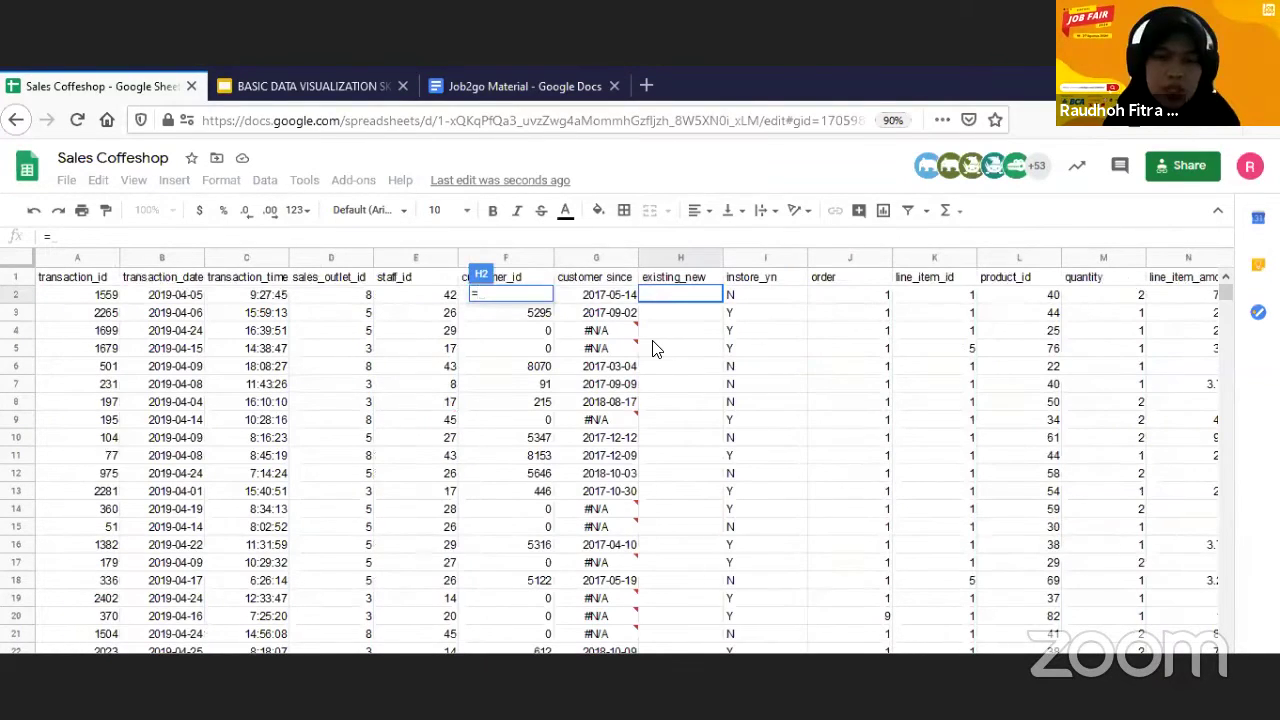
key("Escape")
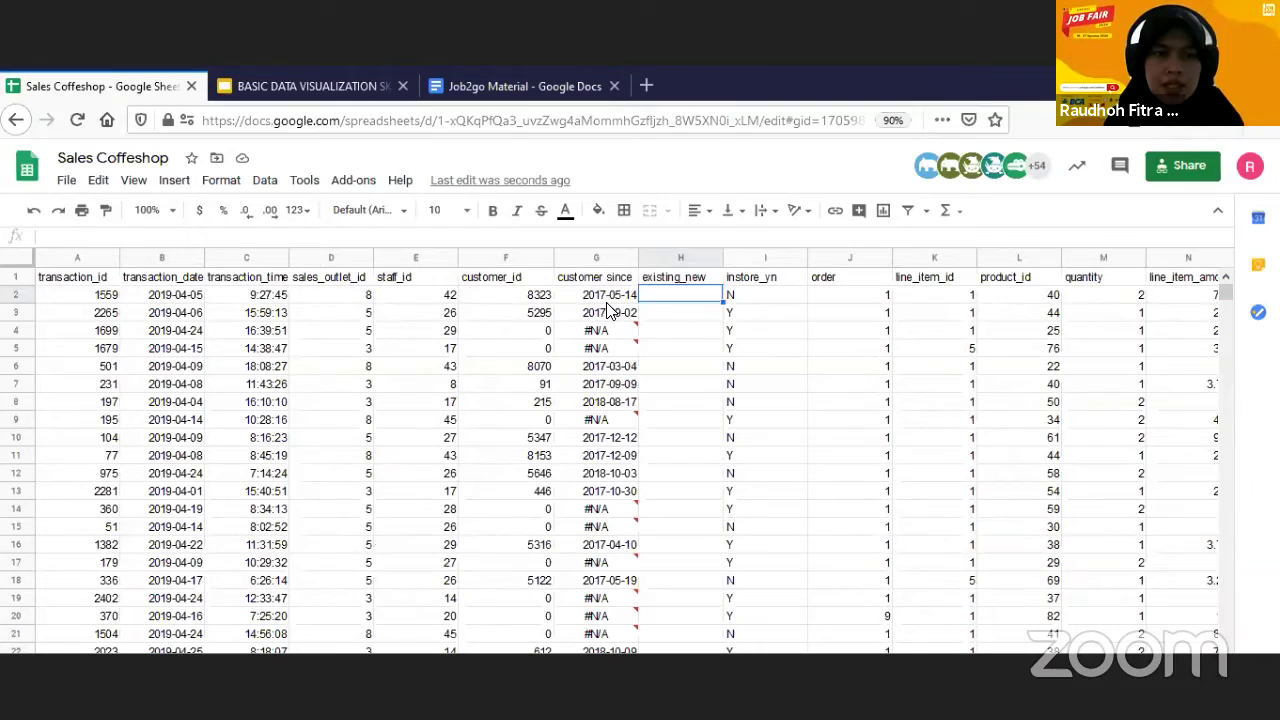
left_click(178, 294)
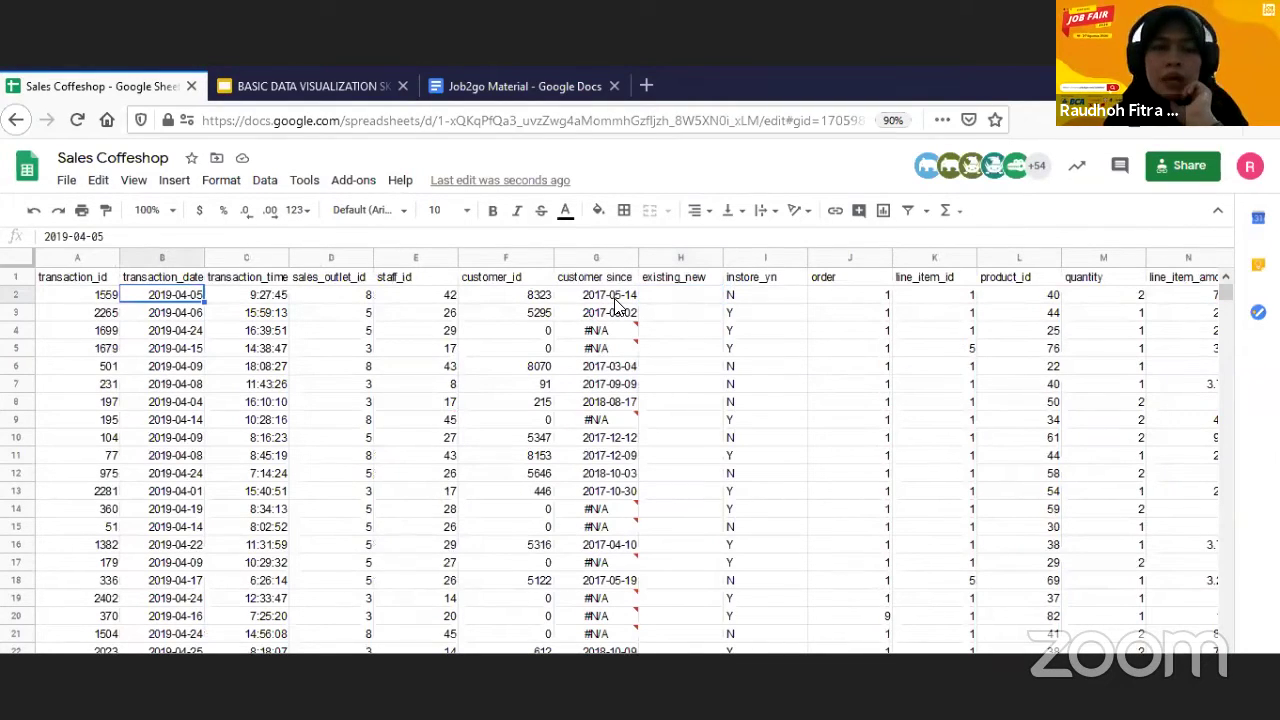
left_click(615, 298)
- Begin an IF formula in H2 with a DATEDIF from G2 to B2 as its condition
left_click(657, 301)
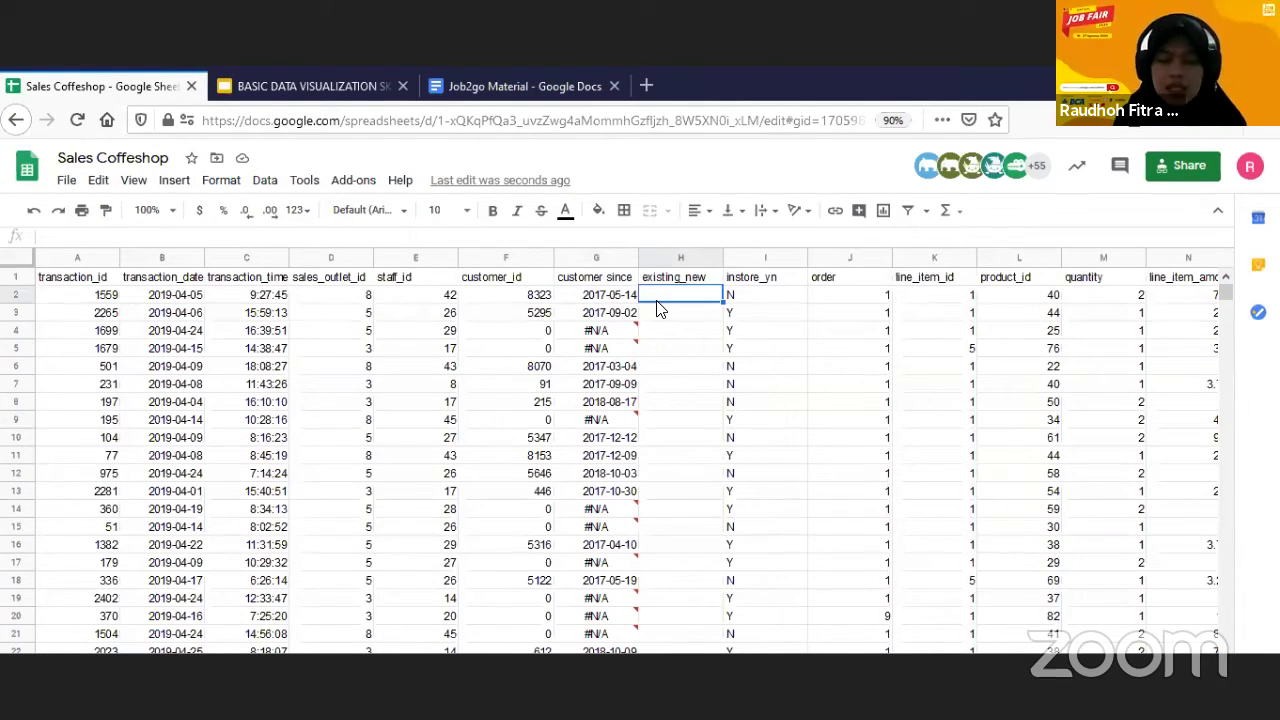
type("=if")
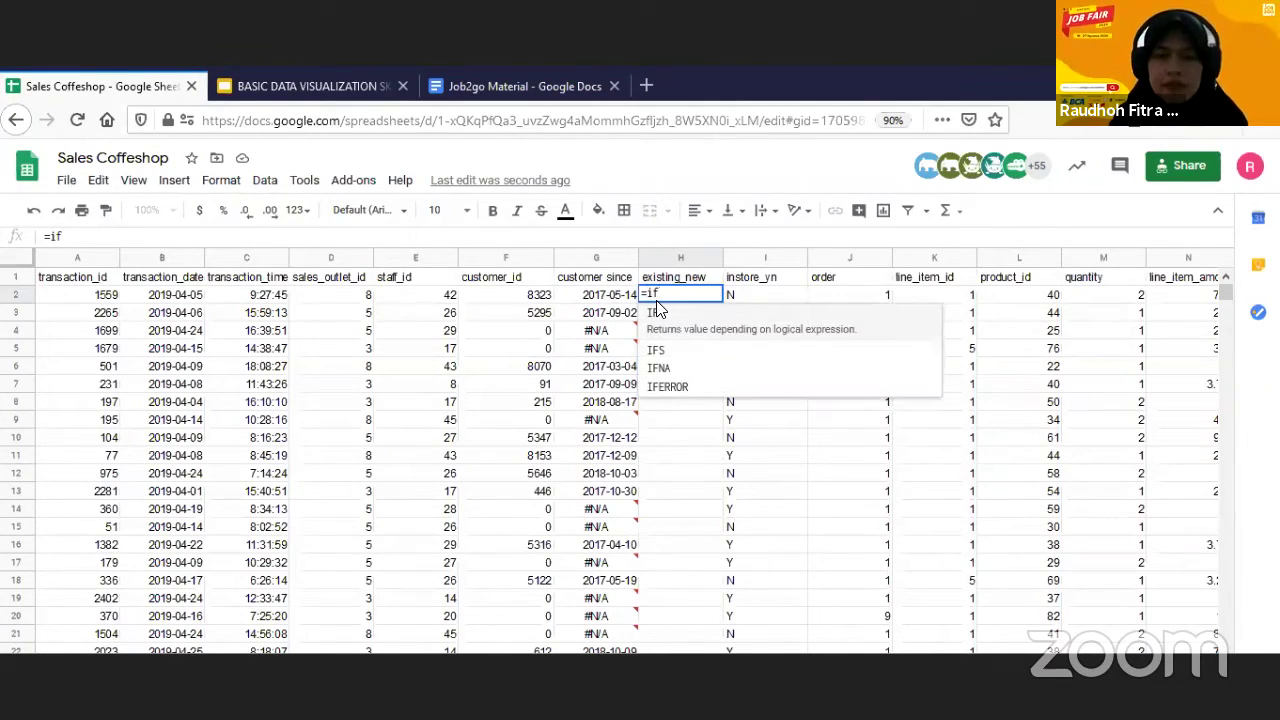
type("(datedif")
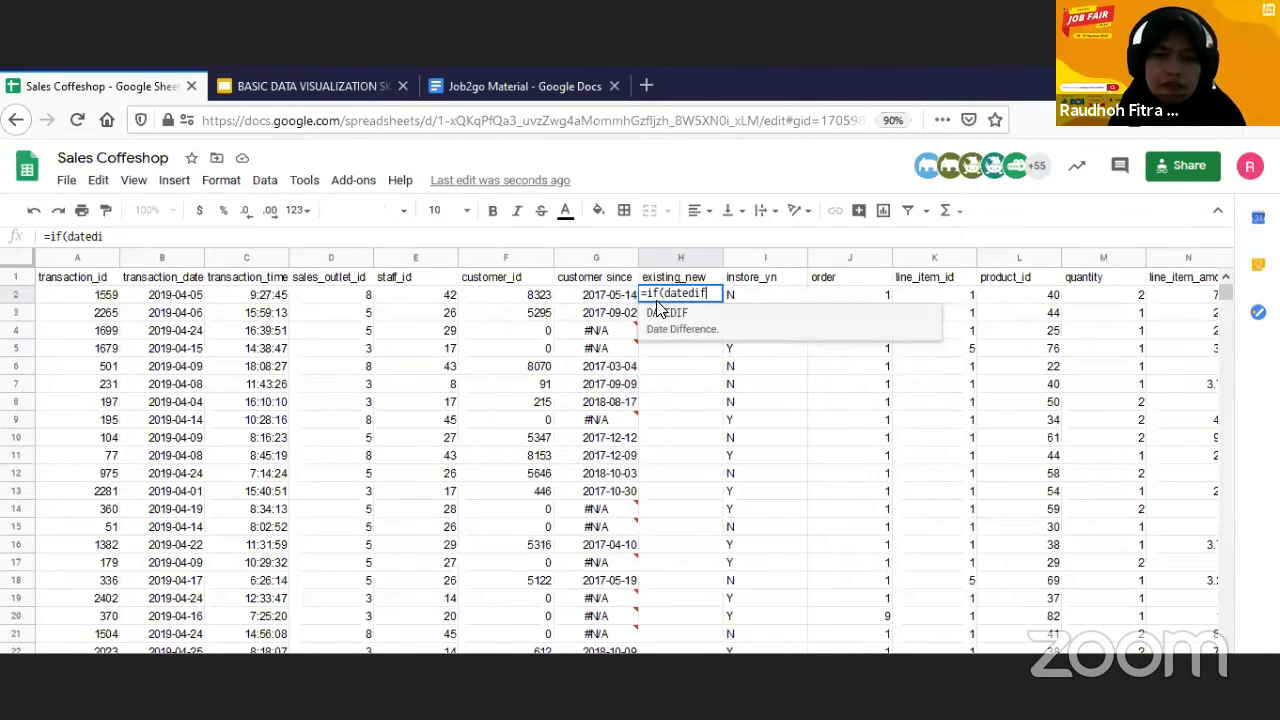
type("(")
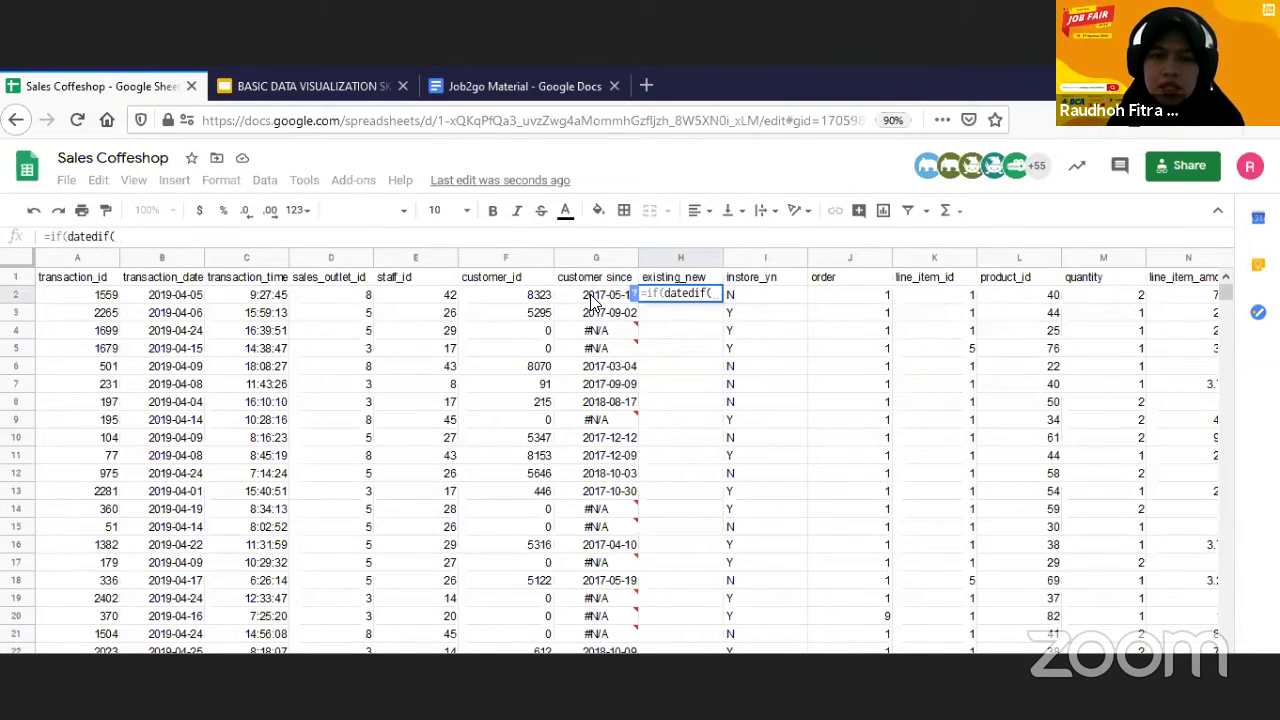
left_click(591, 295)
type(",")
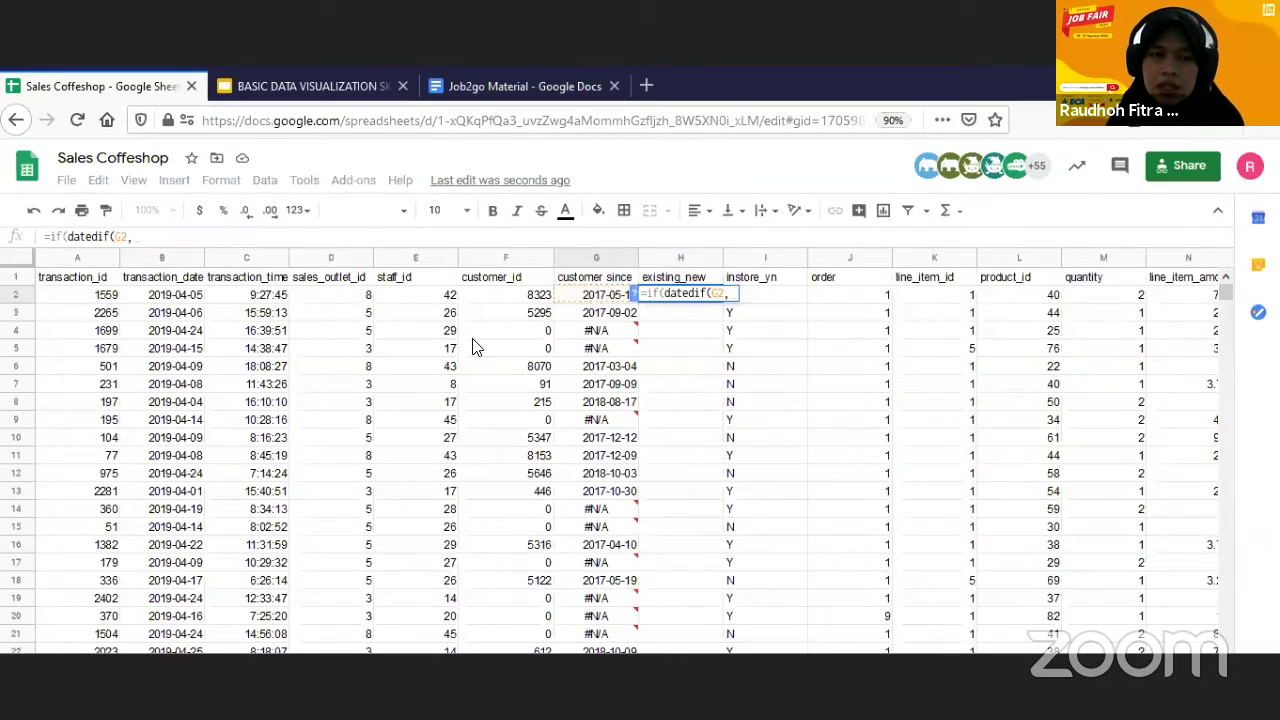
left_click(160, 294)
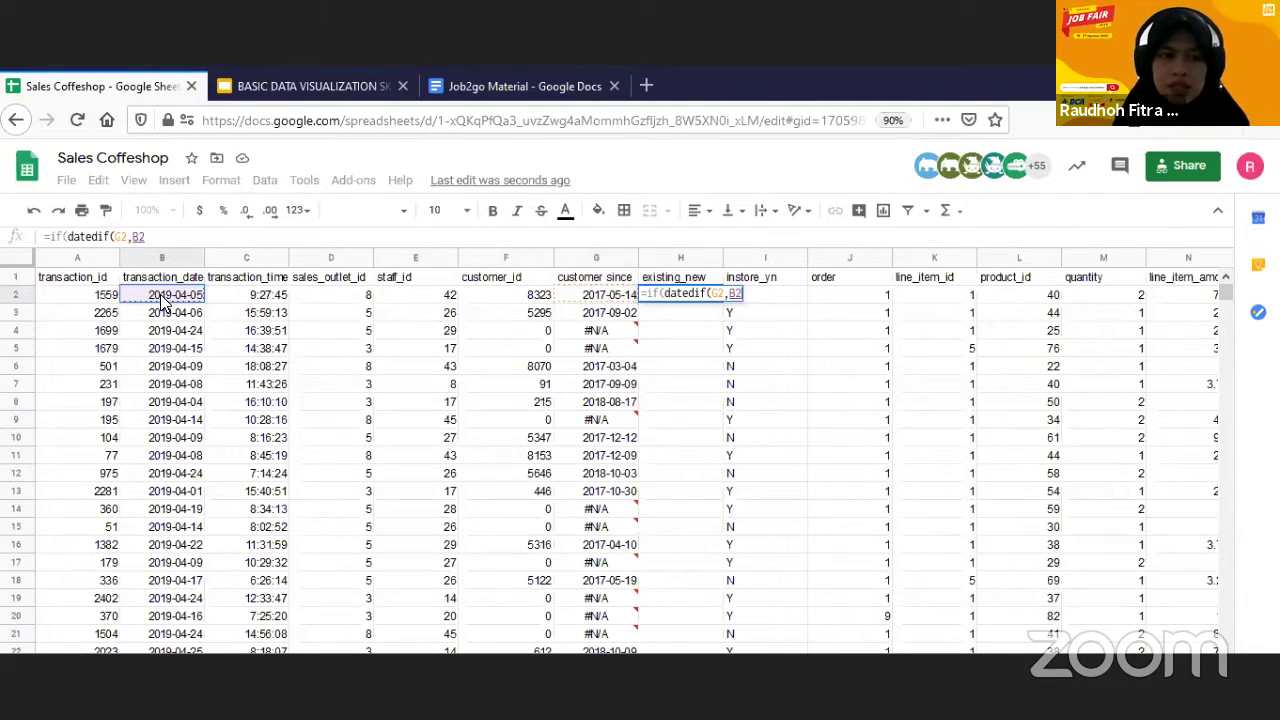
- Complete the IF formula in H2 with the condition >30, returning "existing" if true and "new" otherwise
left_click(213, 245)
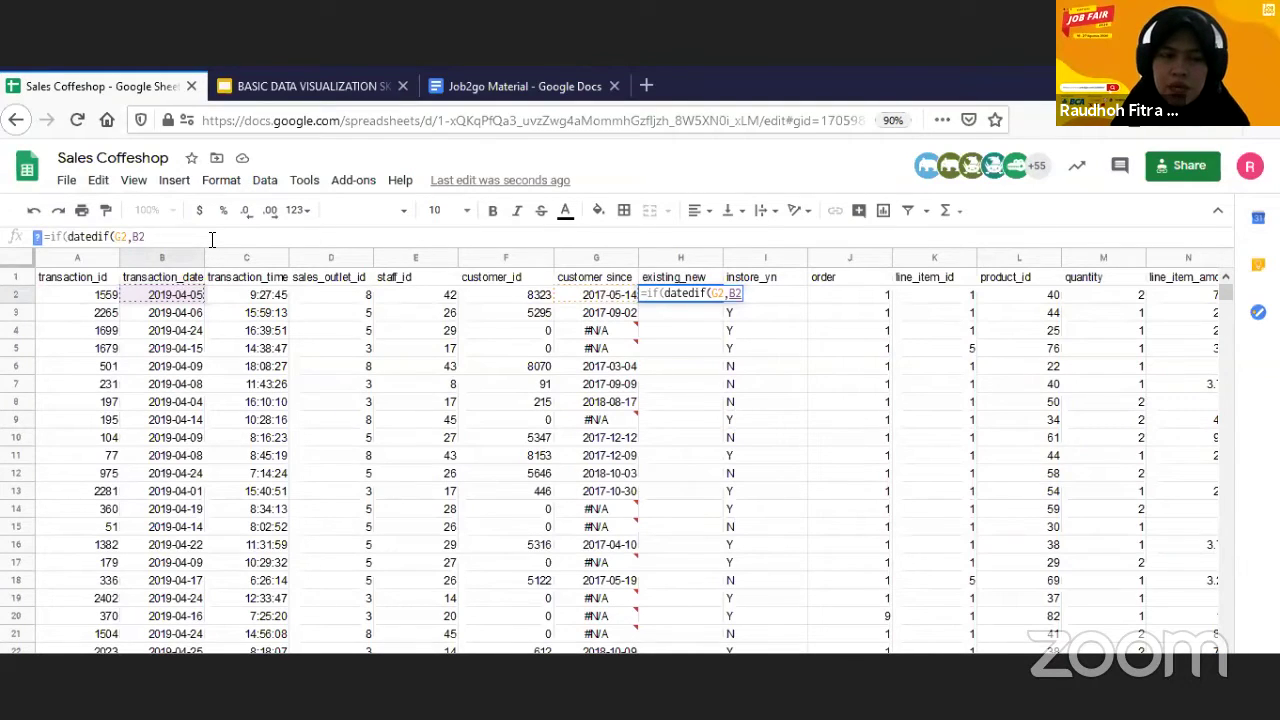
type("30")
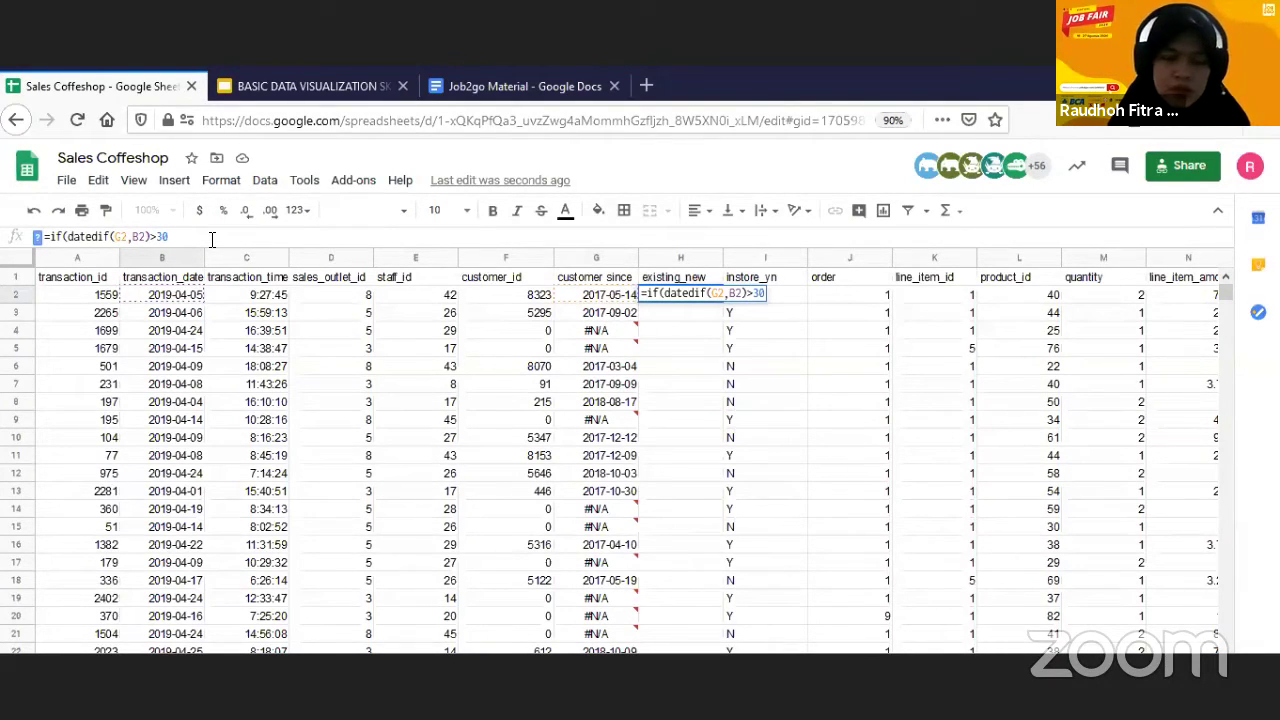
type(",\"")
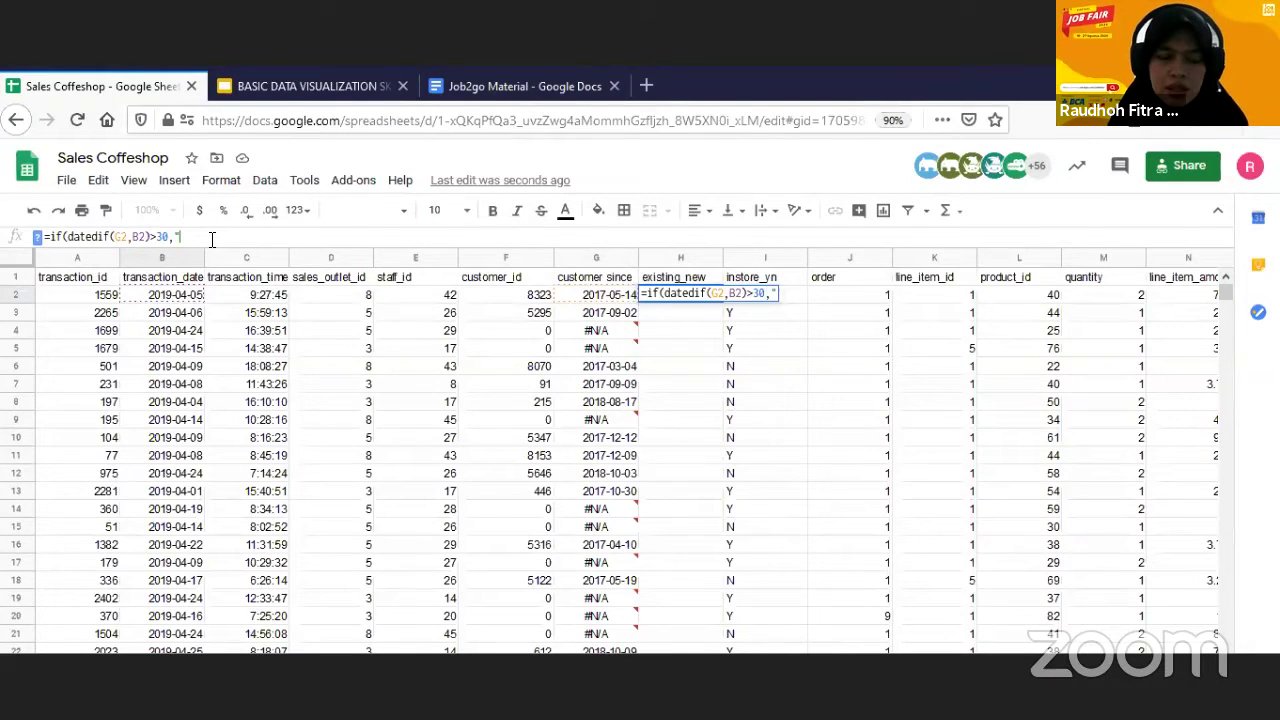
type("existing")
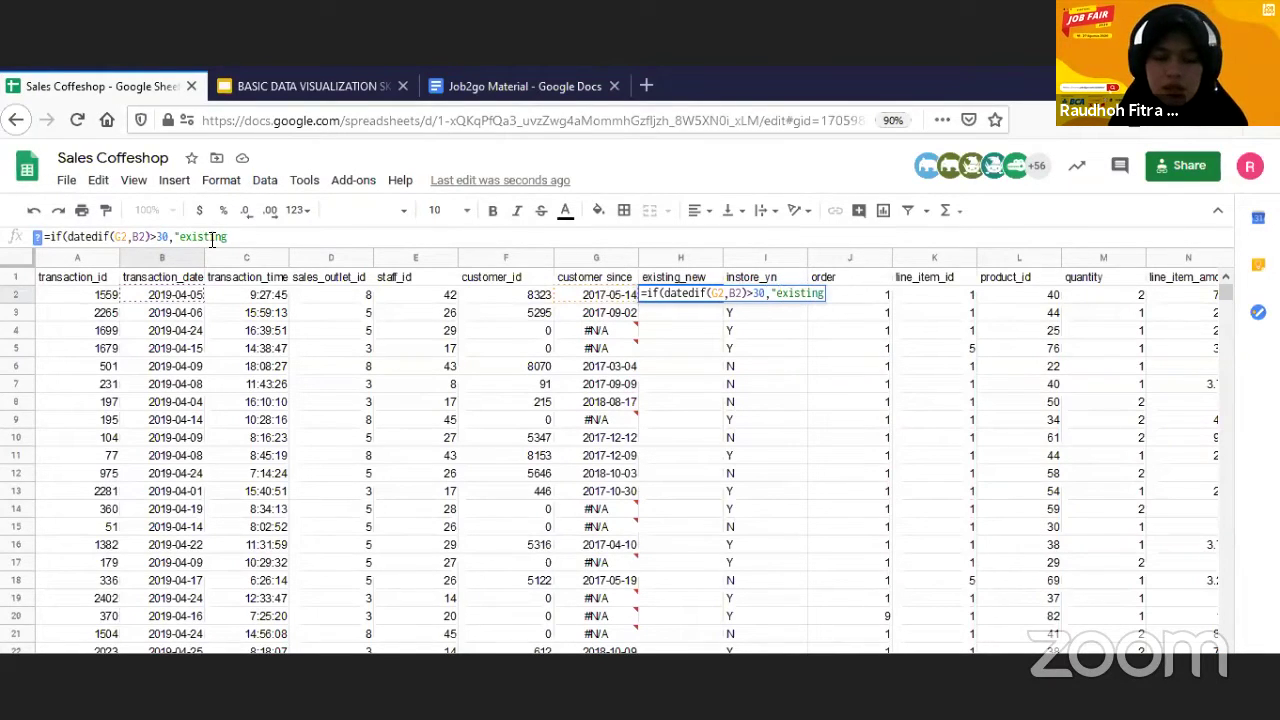
type("\",\"new")
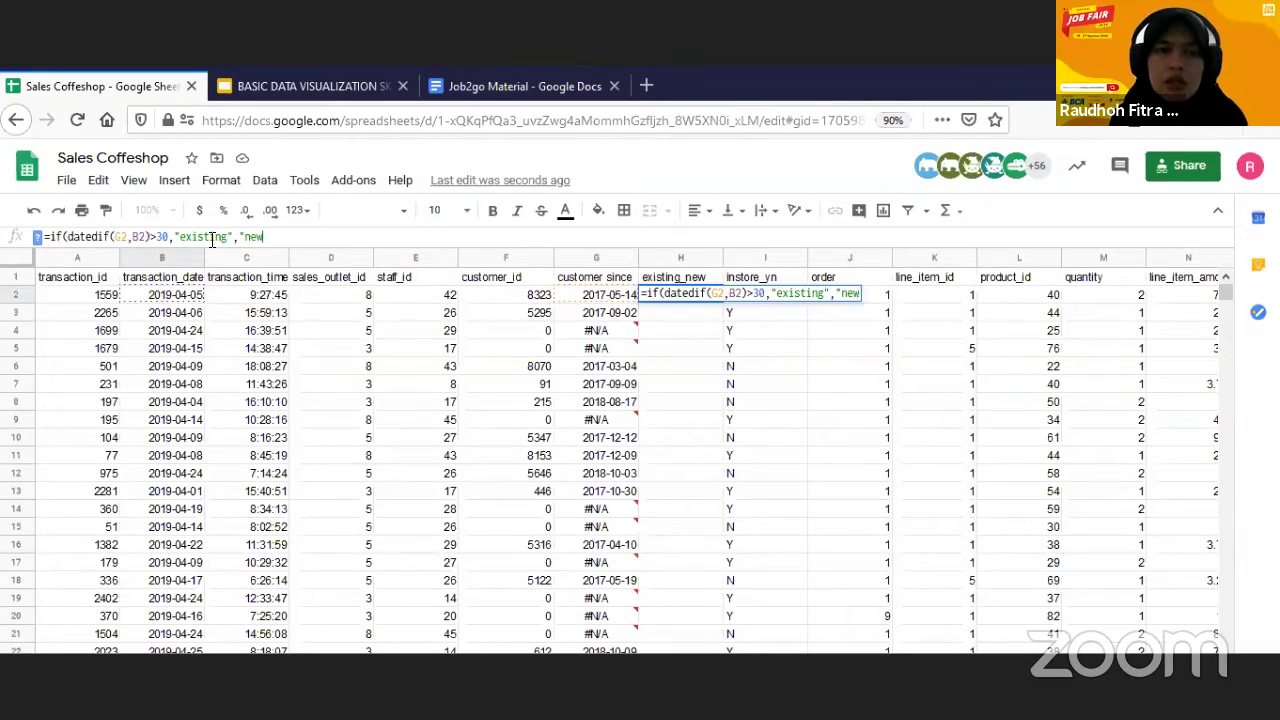
type("\")")
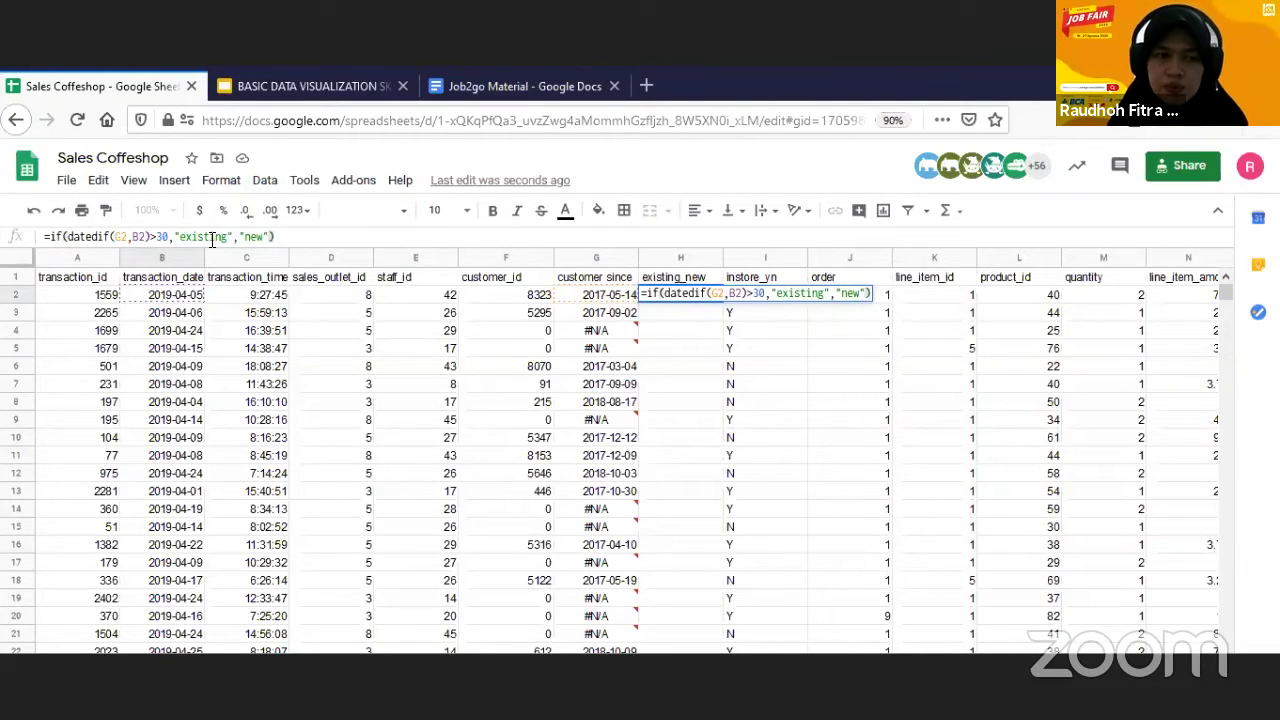
key("Return")
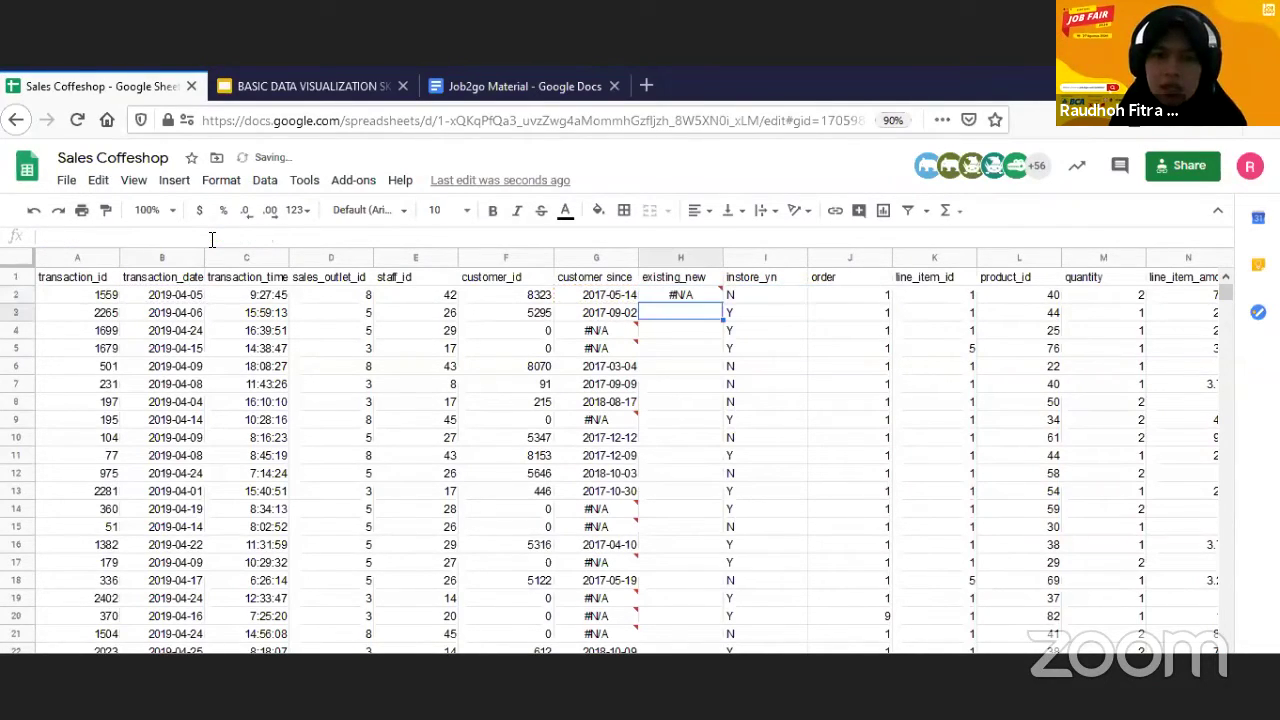
- Consult the slide's DATEDIF syntax and add "D" as the third DATEDIF argument in H2's formula
key("alt+Tab")
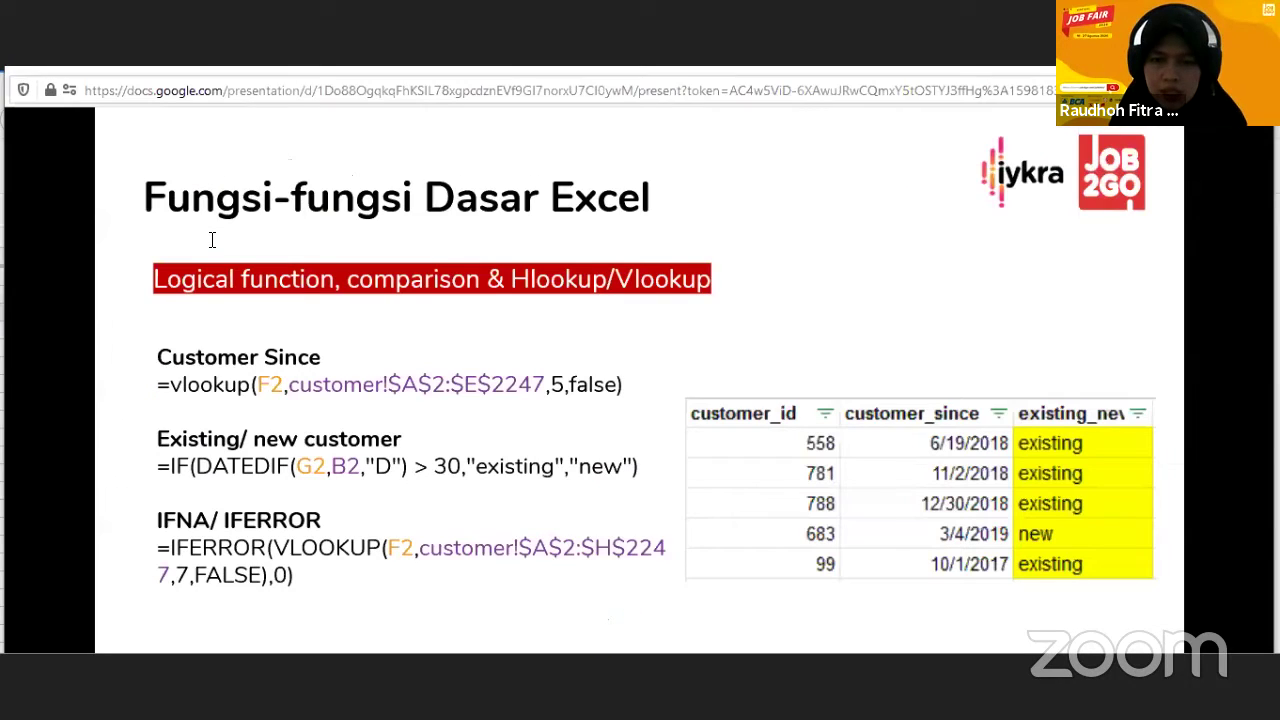
key("alt+Tab")
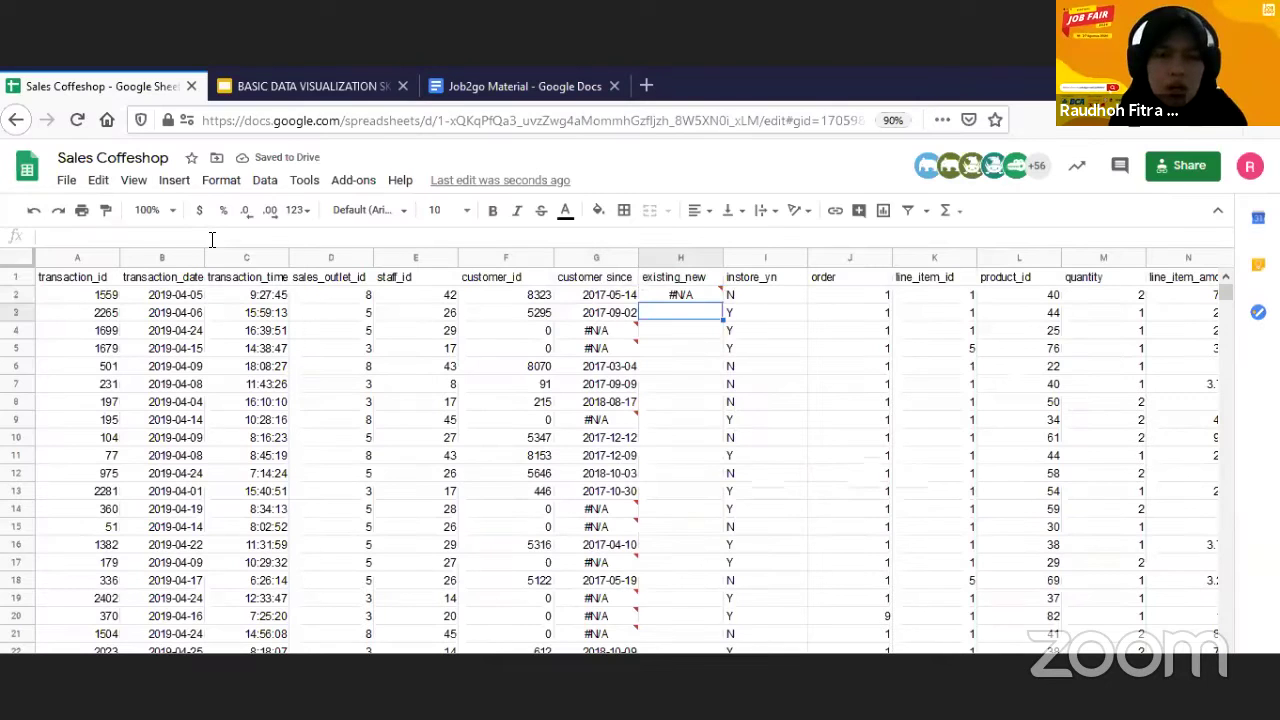
key("Up")
left_click(146, 238)
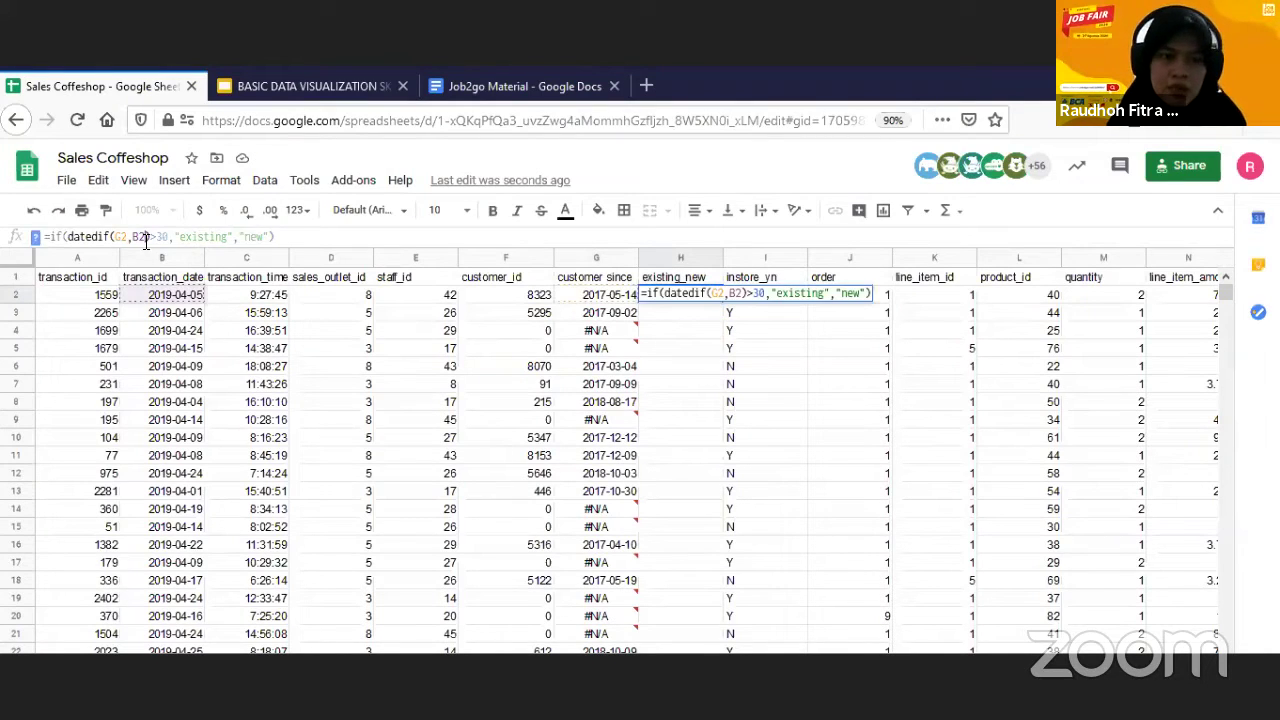
type(",\"\"")
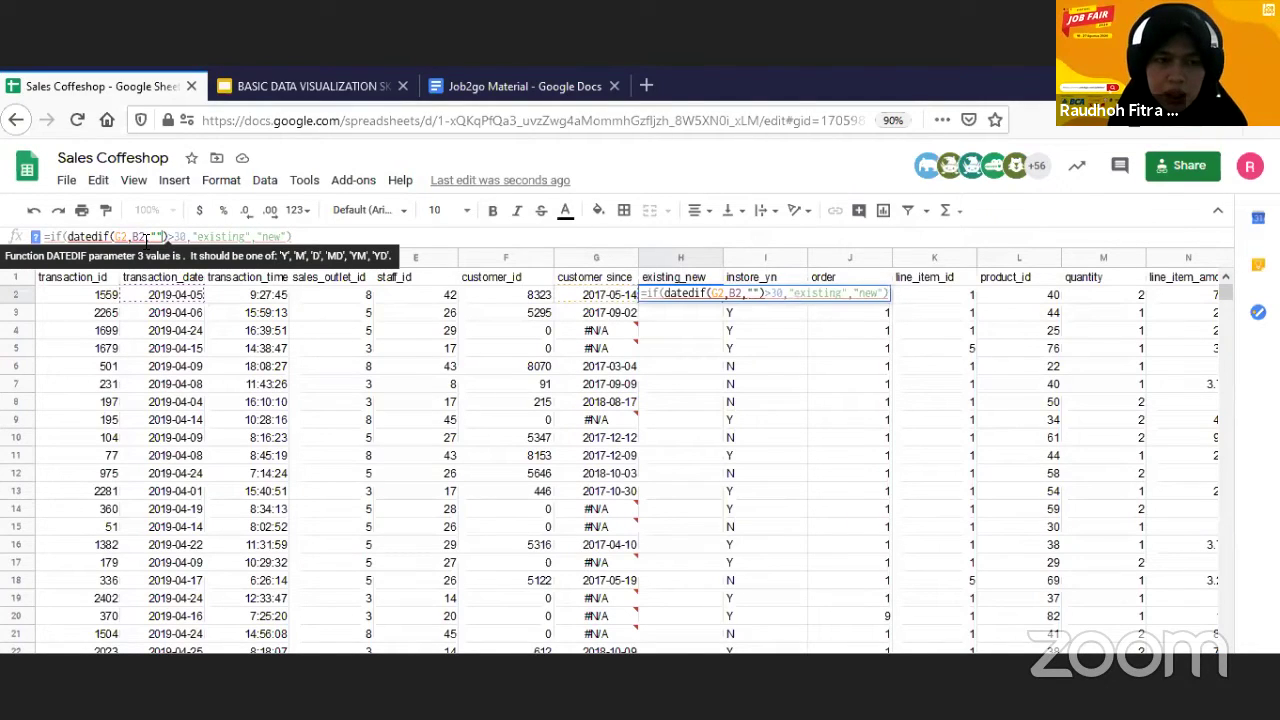
left_click(157, 237)
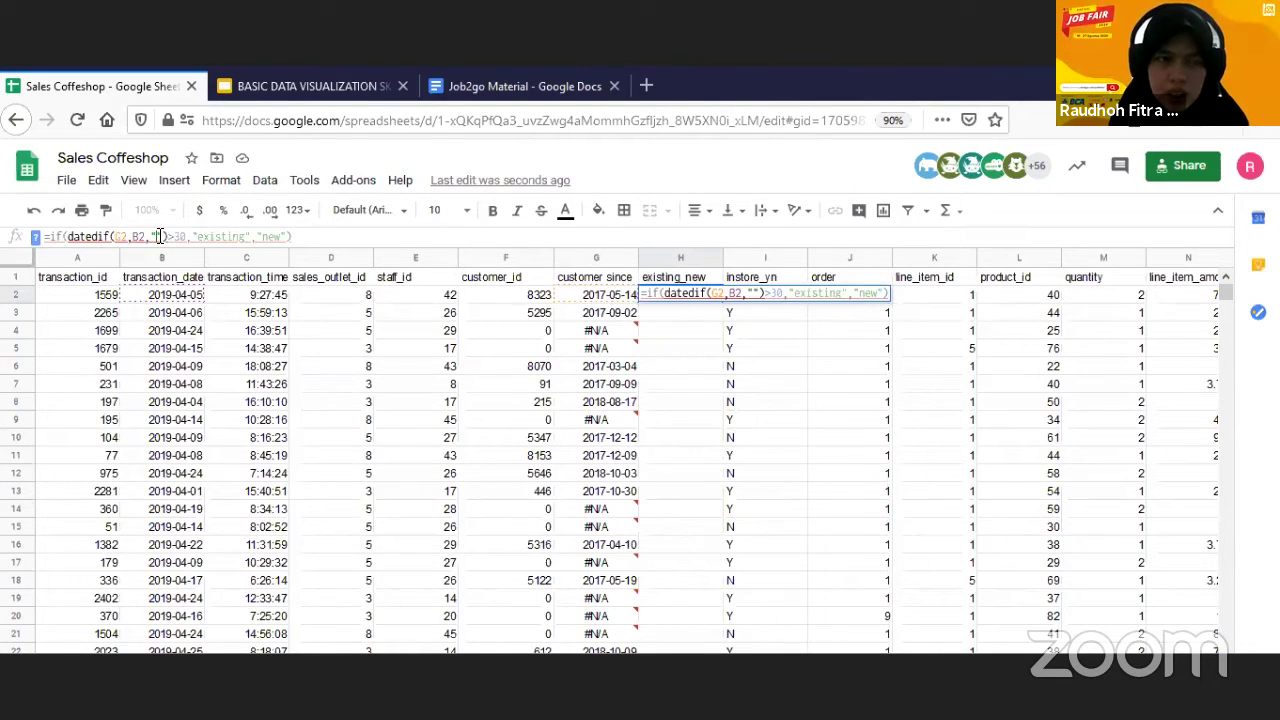
type("D")
key("Return")
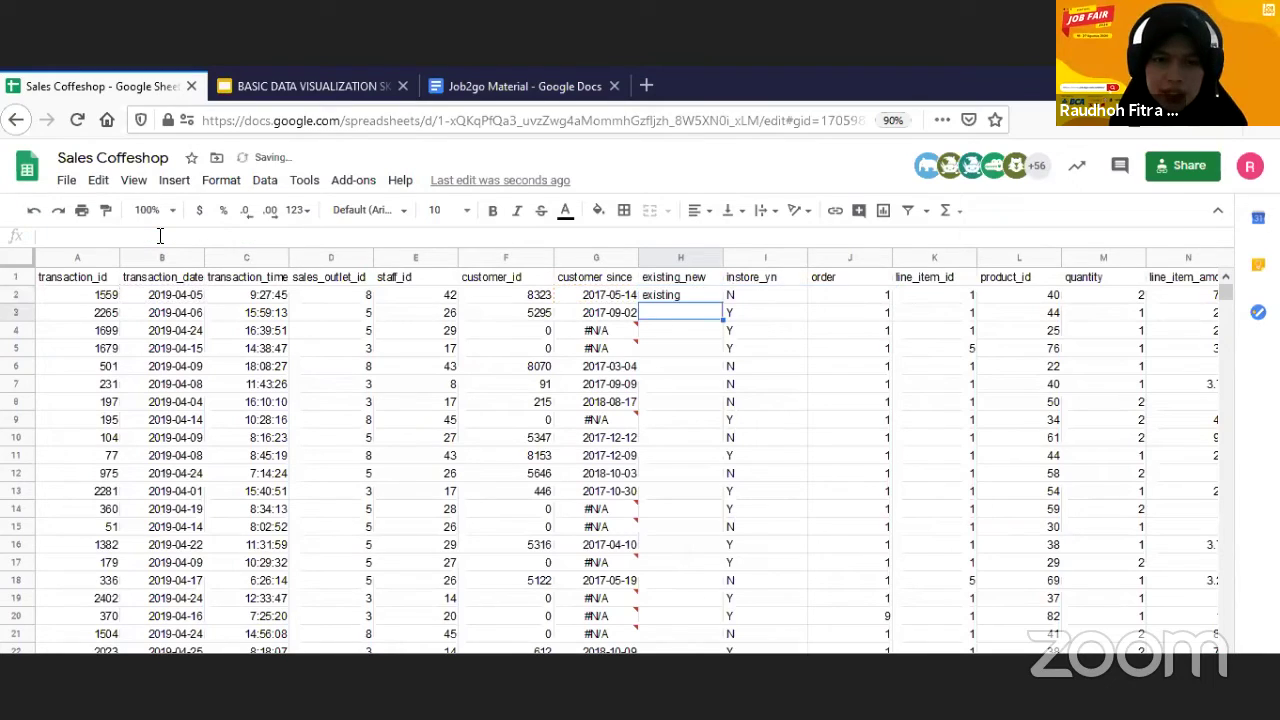
- Try "Y" as the DATEDIF unit in H2's formula and restore it to "D"
key("Up")
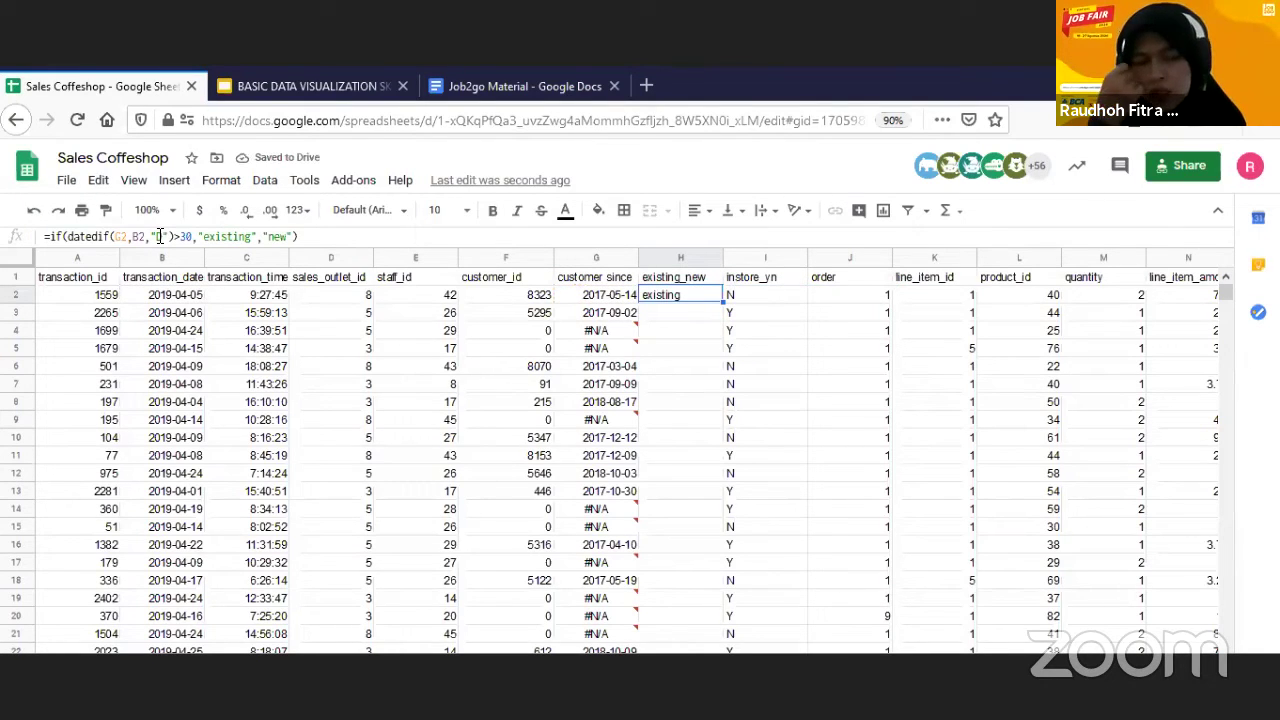
left_click(158, 236)
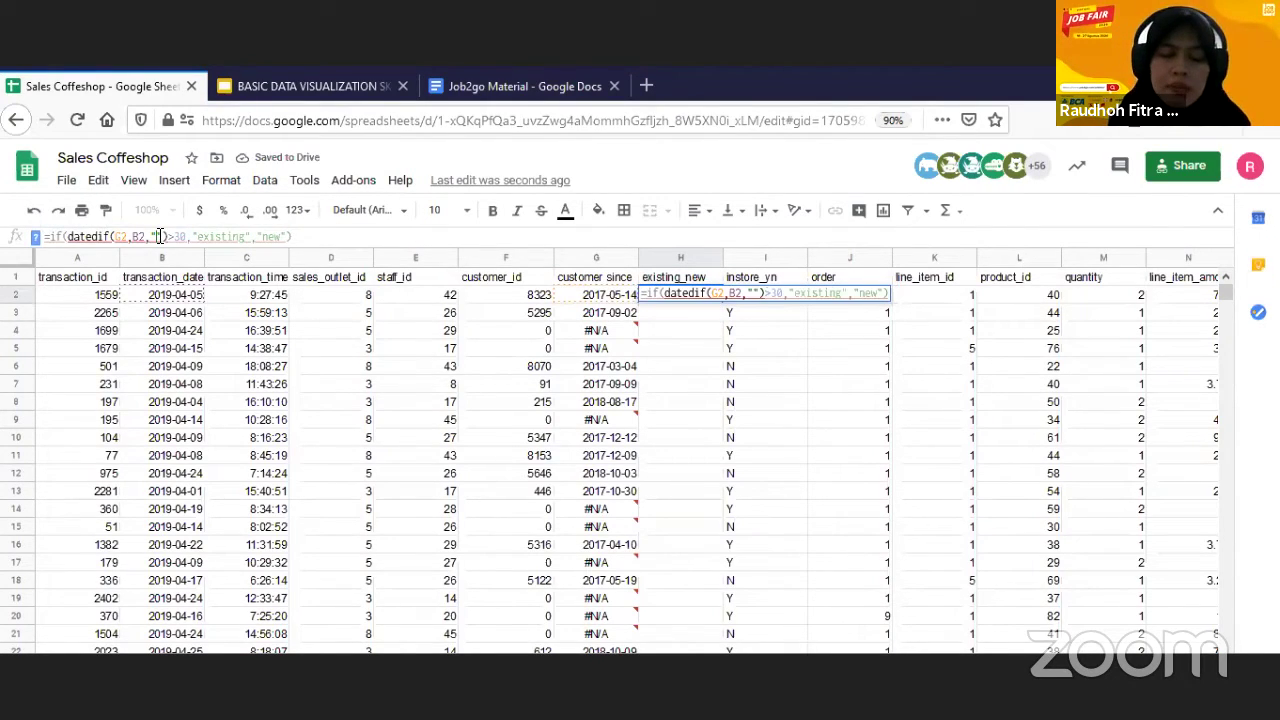
type("Y")
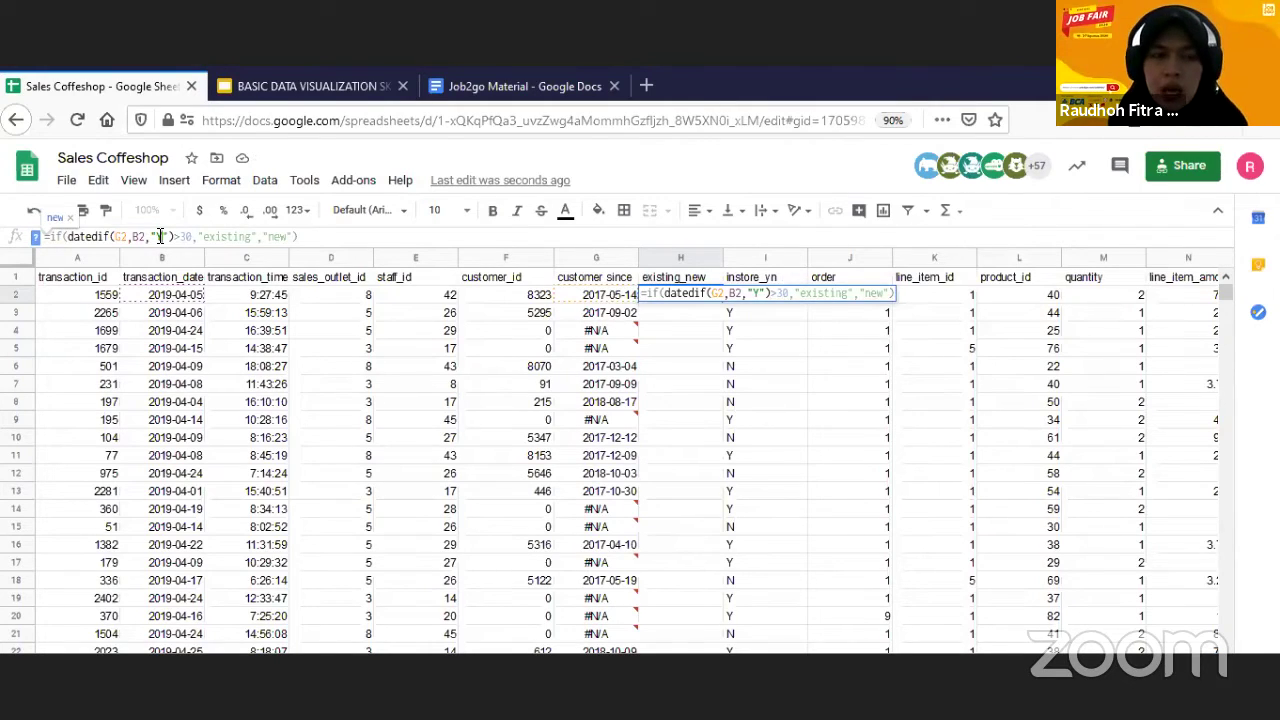
key("Return")
key("Up")
left_click(160, 236)
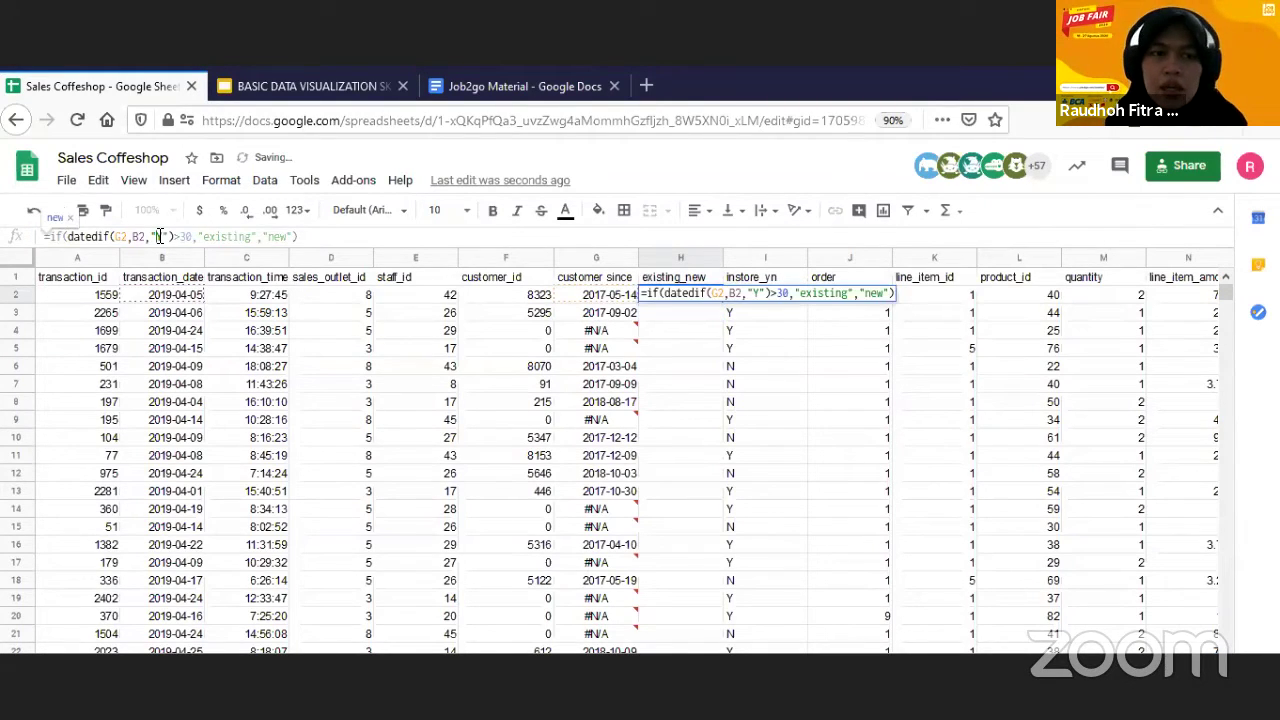
key("BackSpace")
type("D")
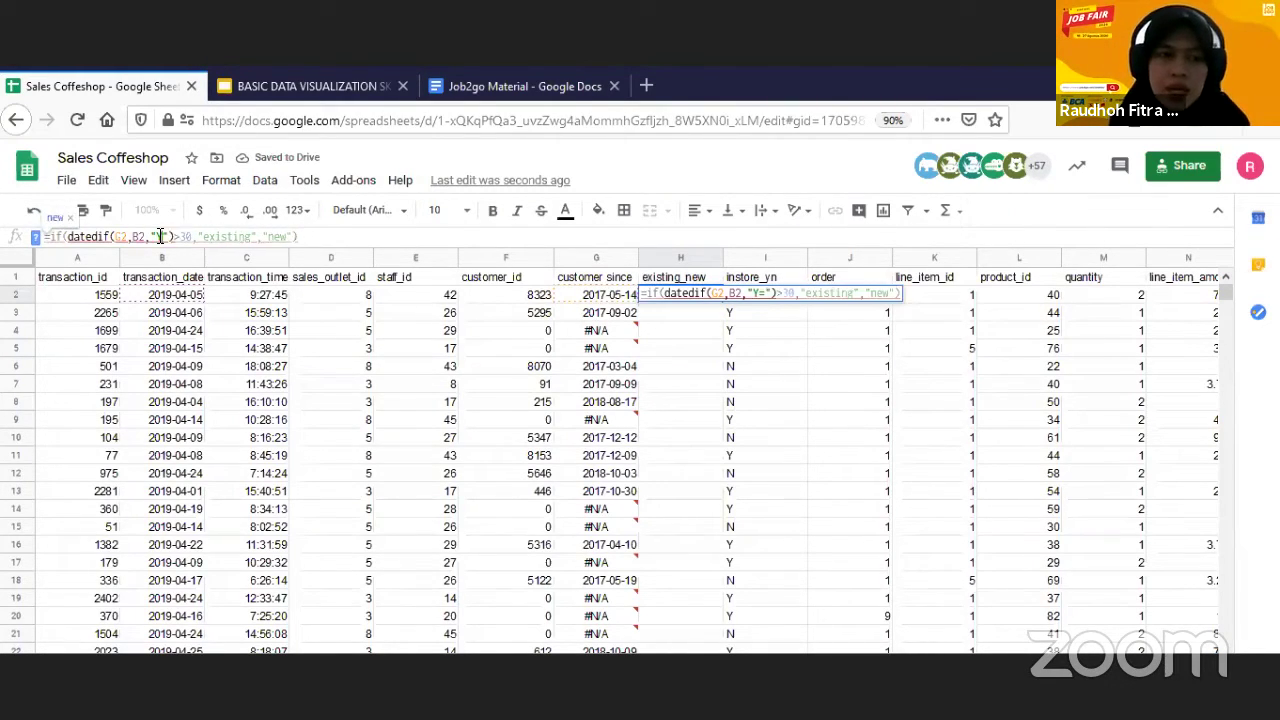
key("Return")
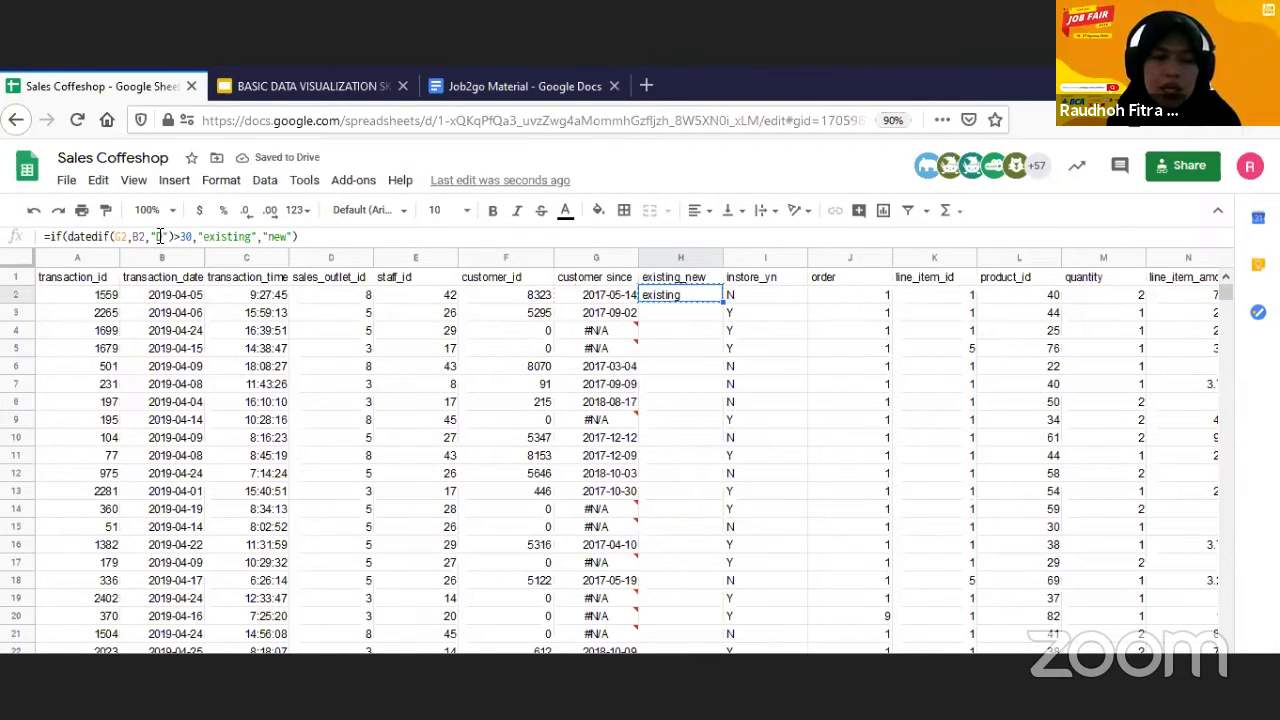
- Copy H2's IF formula down the existing_new column through row 1001 and check the filled rows
key("ctrl+c")
left_click(602, 386)
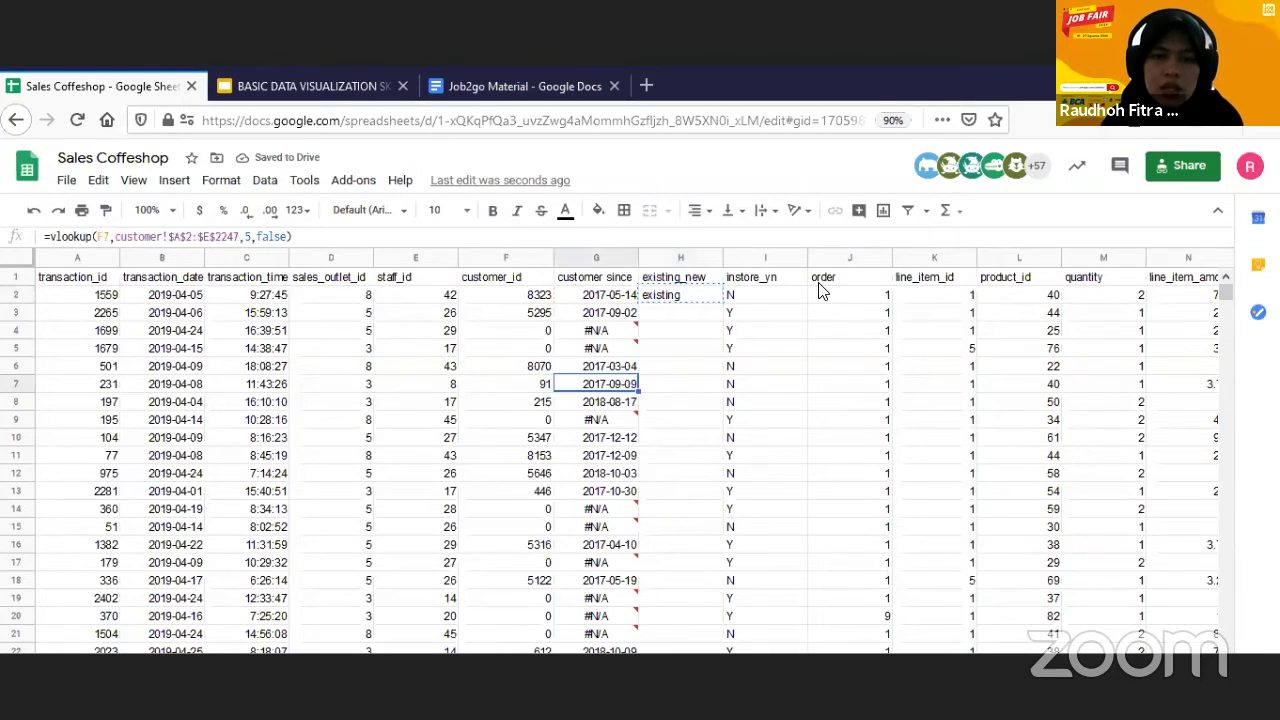
left_click(690, 300)
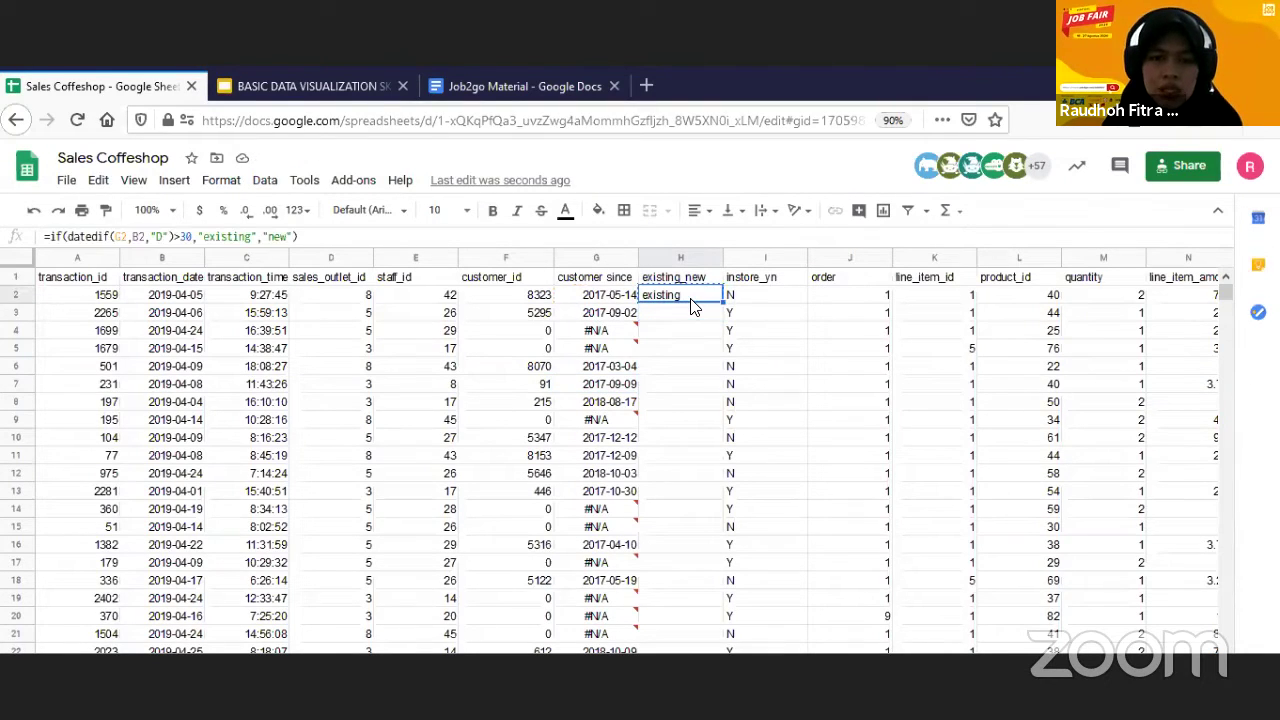
key("ctrl+c")
left_click(630, 313)
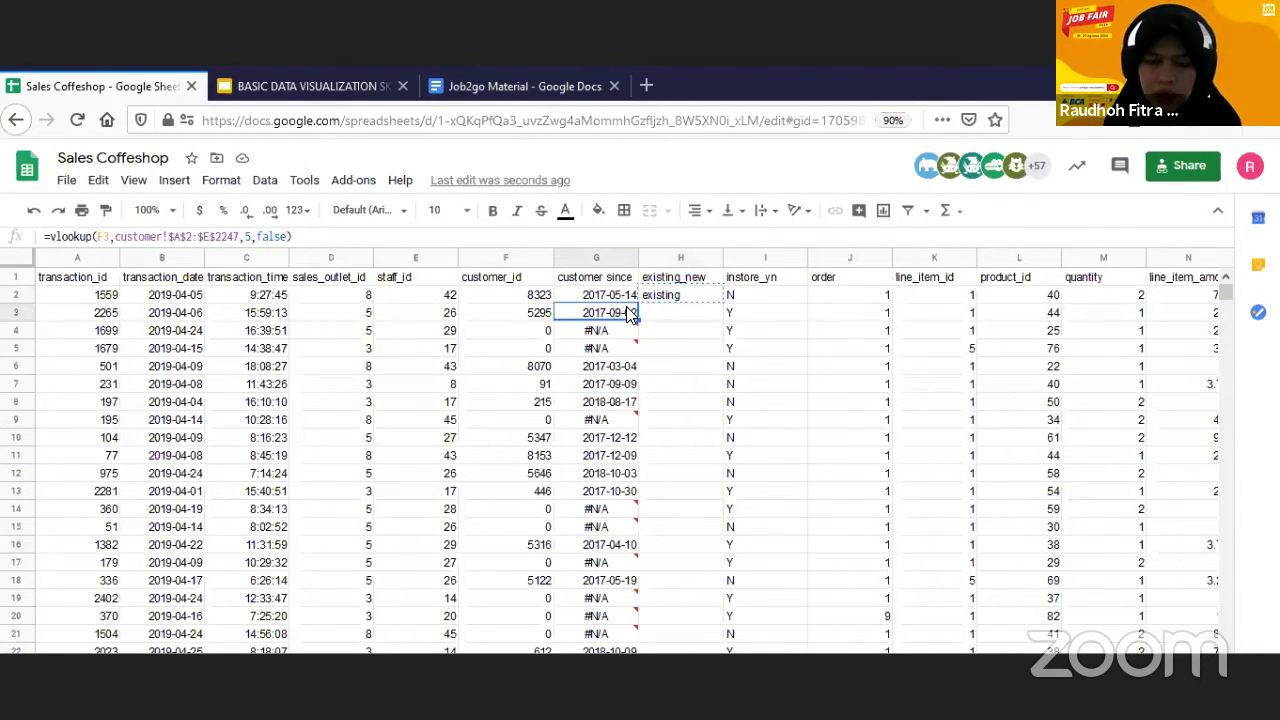
key("ctrl+shift+Down")
left_click(673, 652)
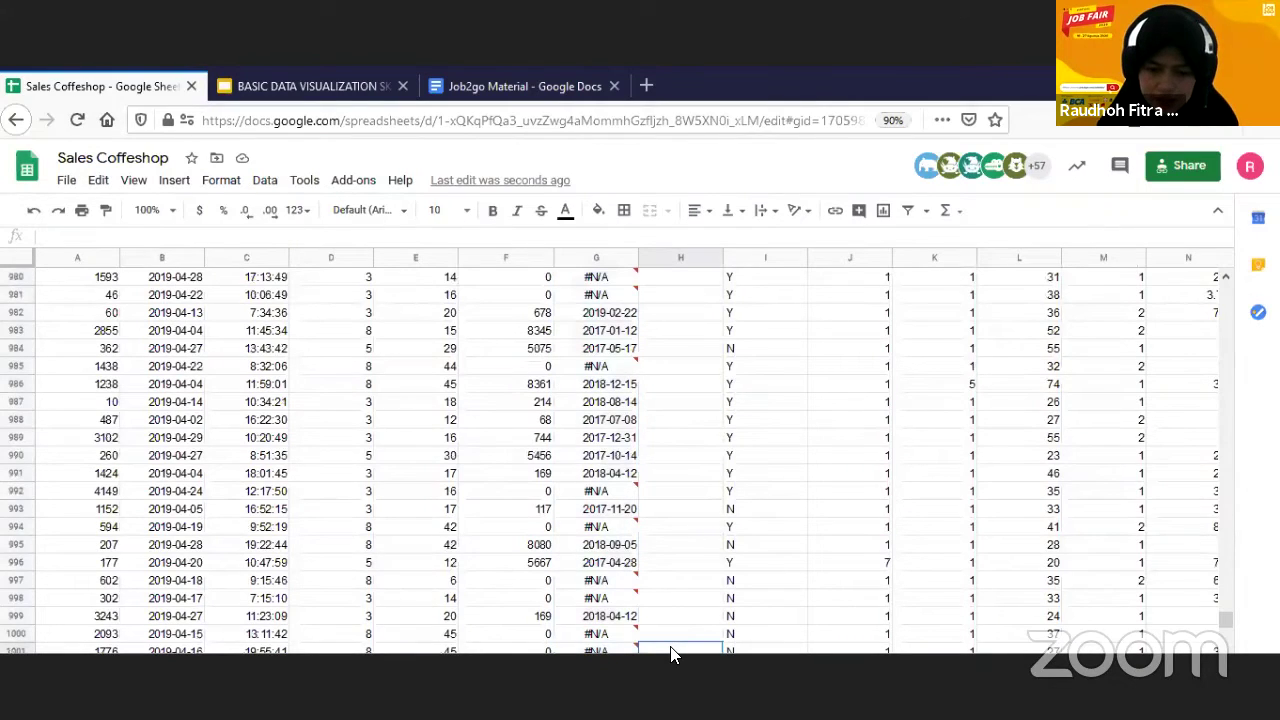
key("ctrl+shift+Up")
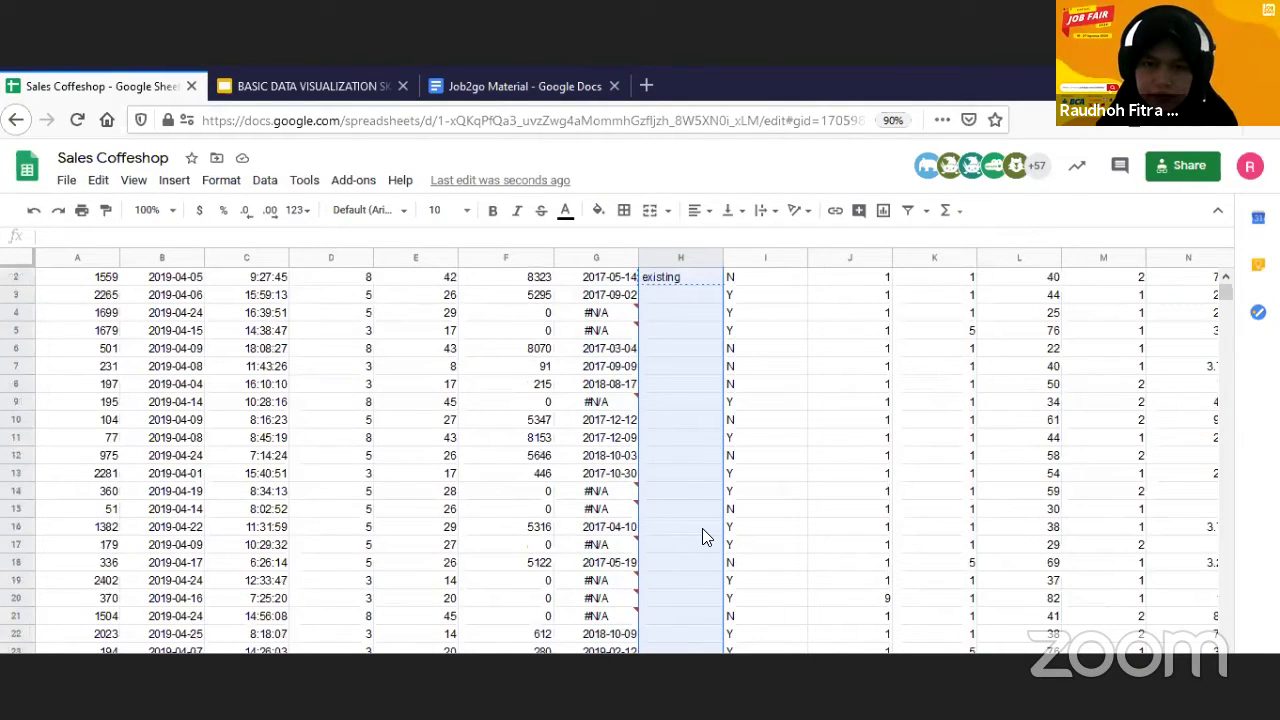
key("ctrl+v")
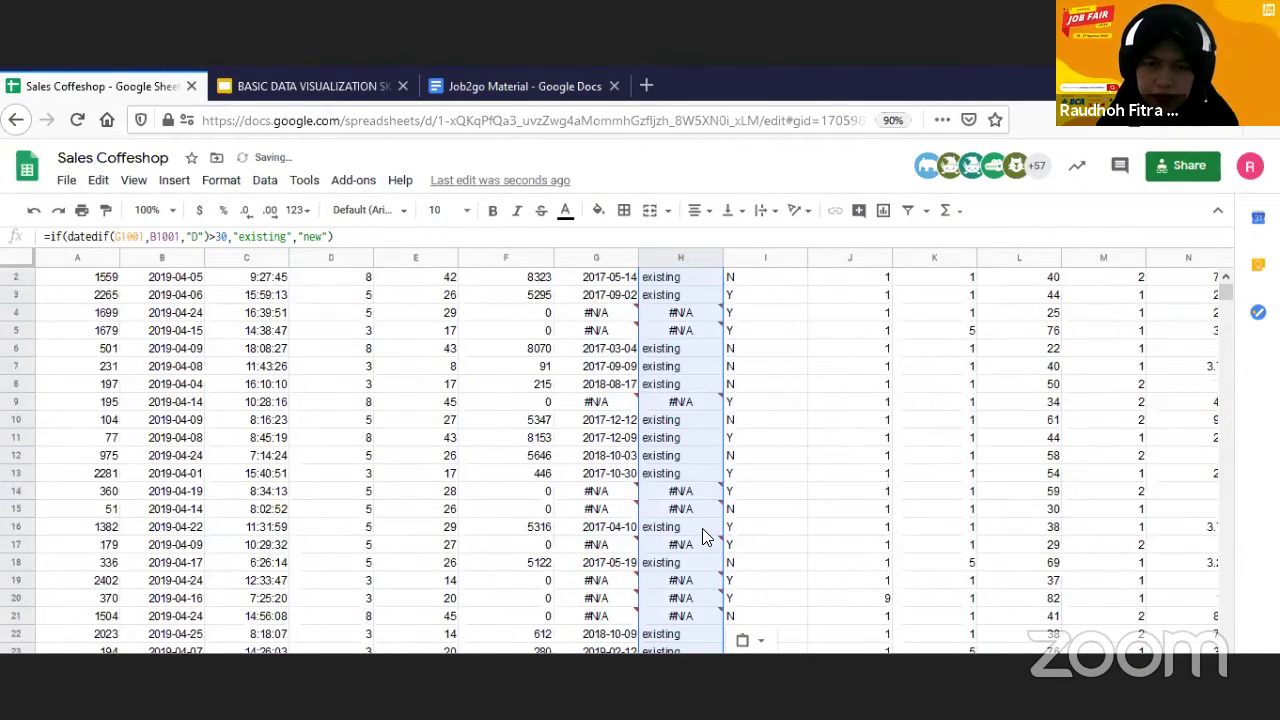
scroll(702, 528, "up", 1)
left_click(698, 313)
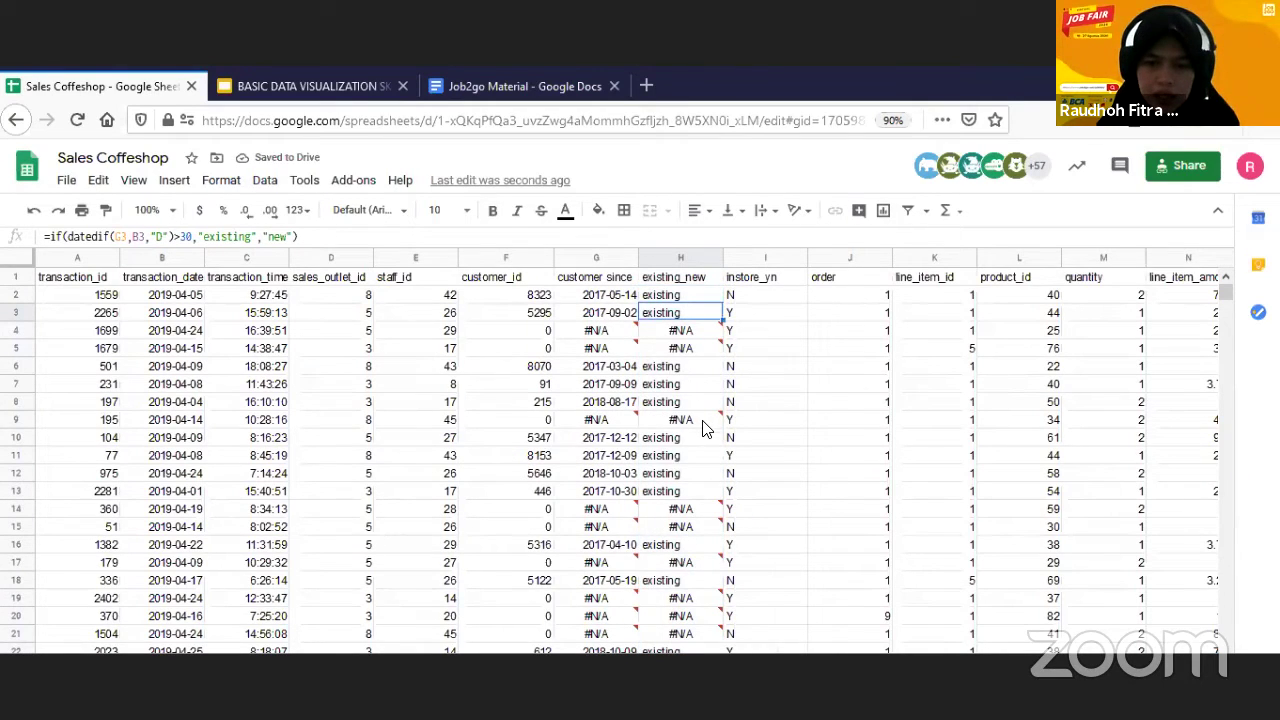
scroll(702, 425, "down", 3)
scroll(705, 432, "down", 6)
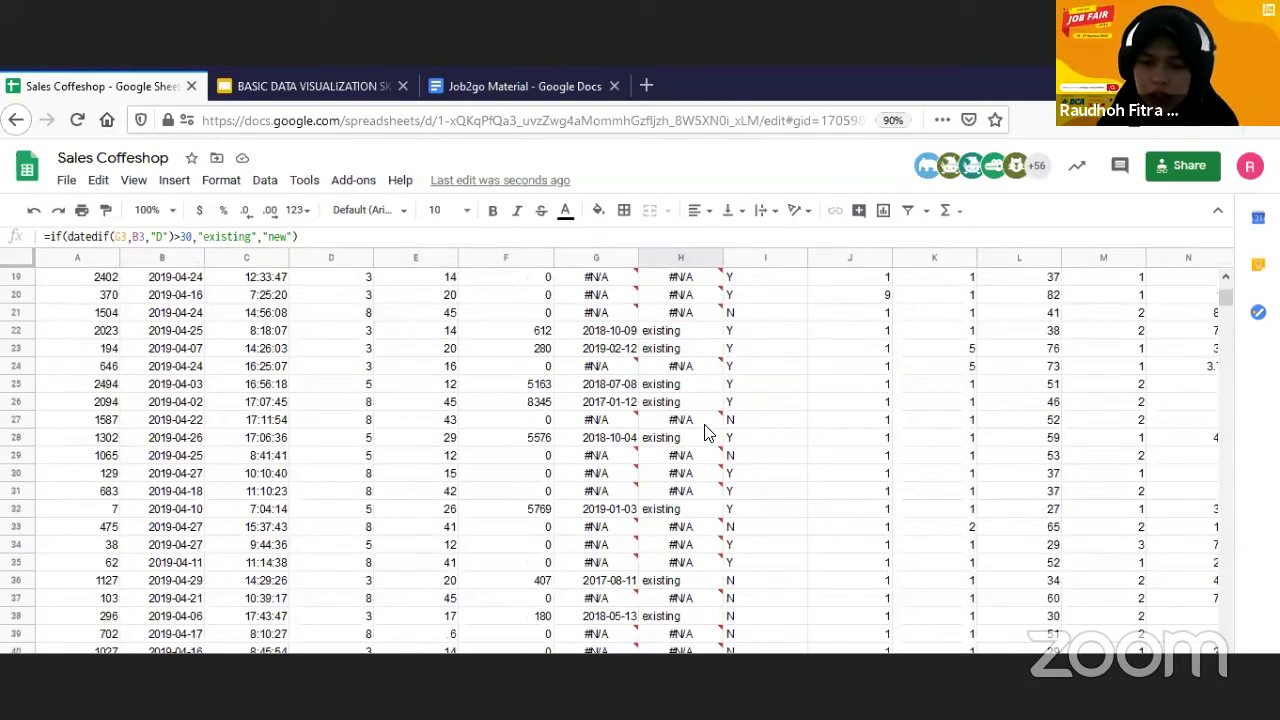
scroll(705, 435, "up", 9)
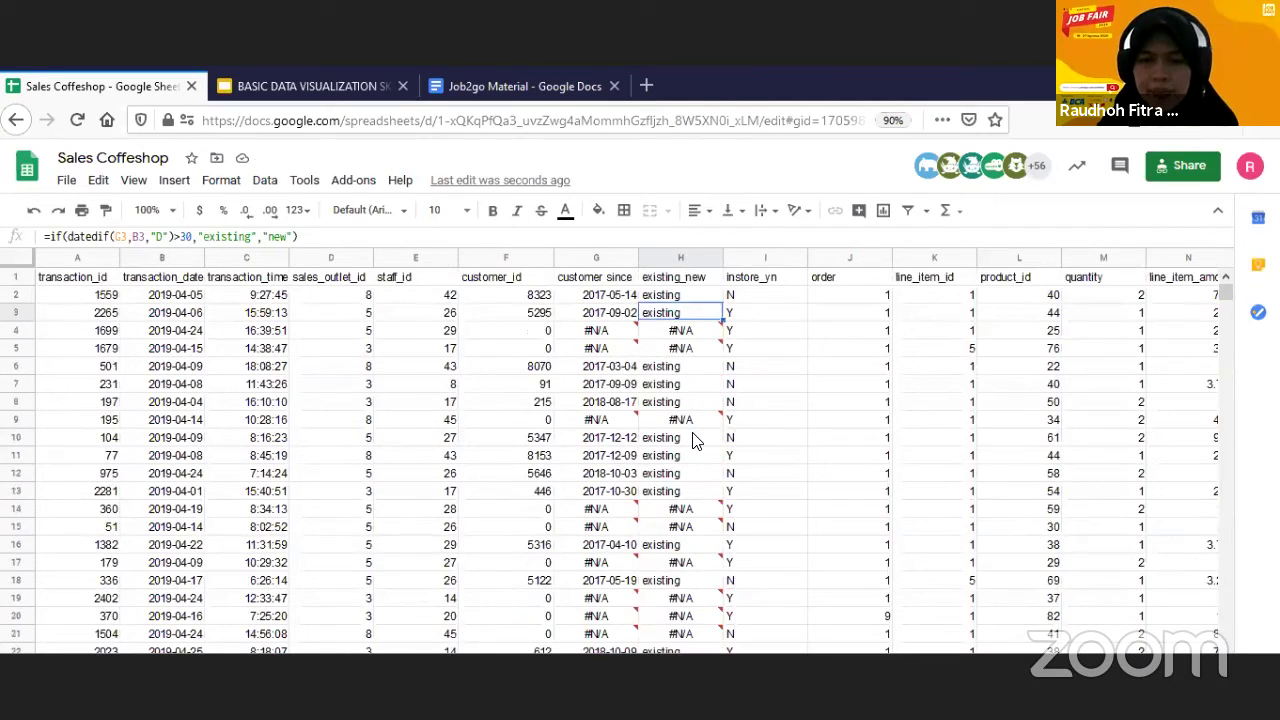
- Consult the IFERROR syntax on the presentation slide and wrap G4's VLOOKUP in IFERROR with an empty string "" as the fallback
left_click(622, 341)
key("alt+Tab")
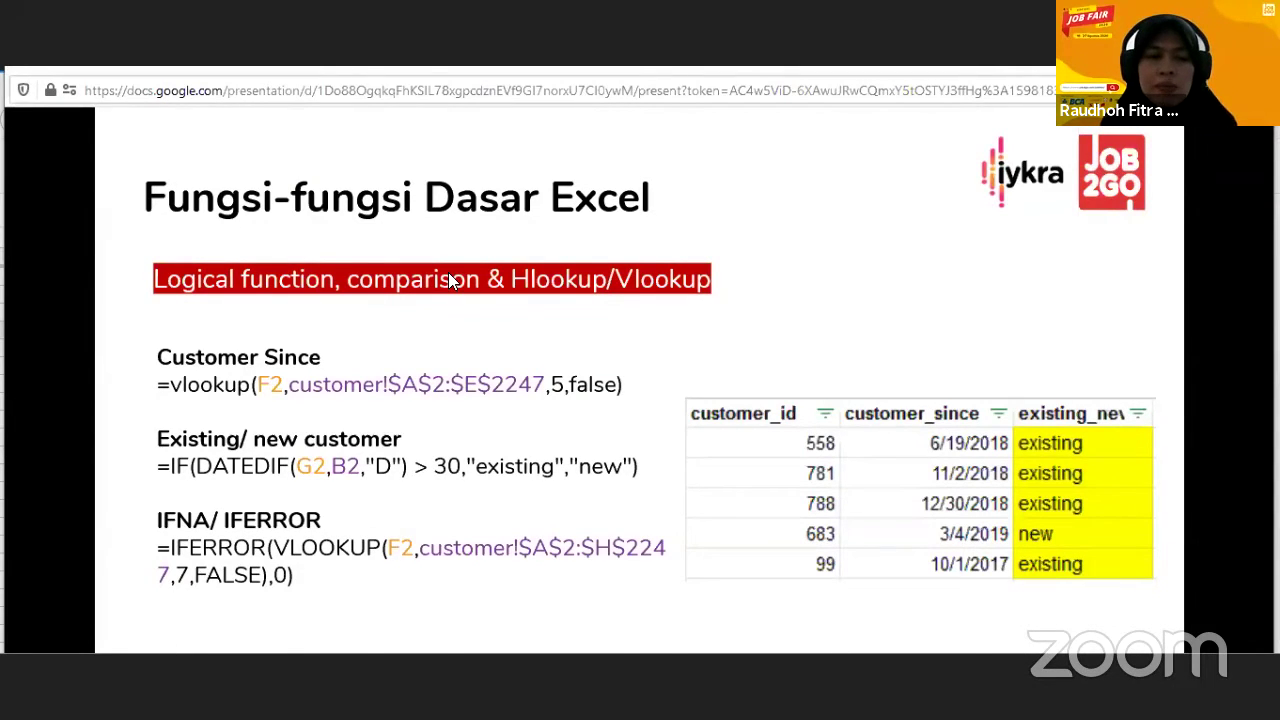
key("alt+Tab")
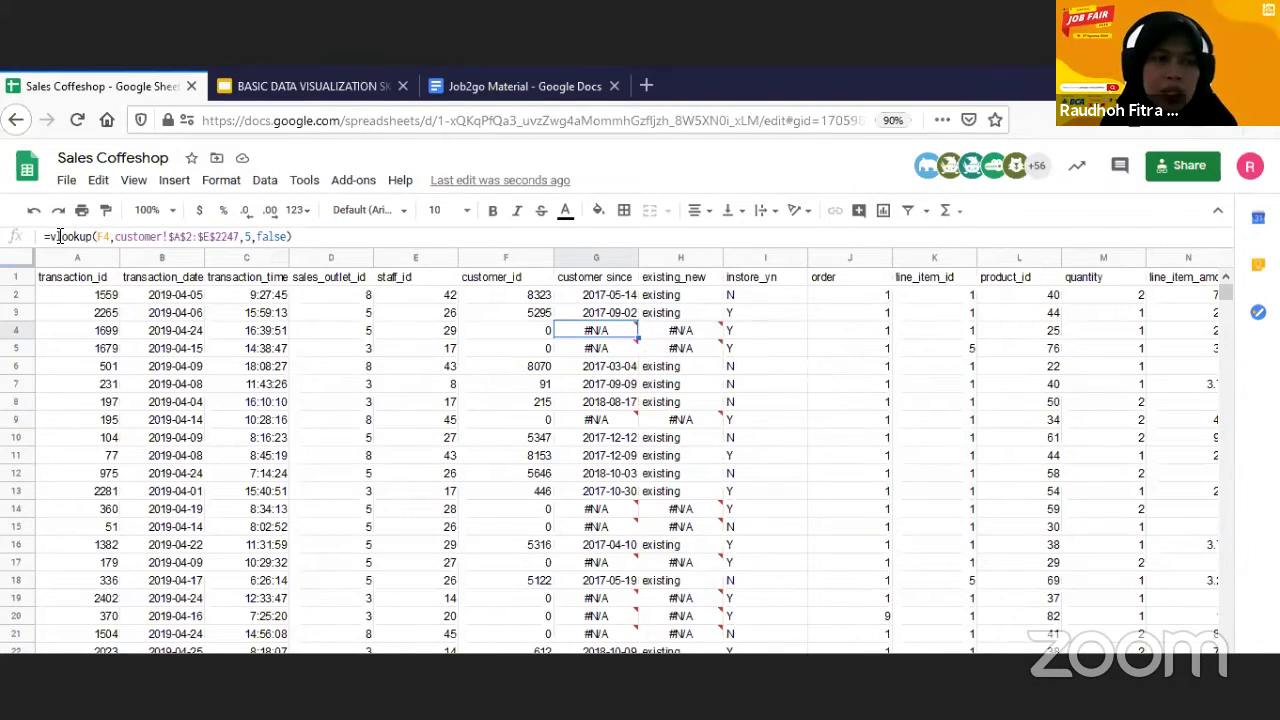
left_click(49, 236)
type("IFERROR")
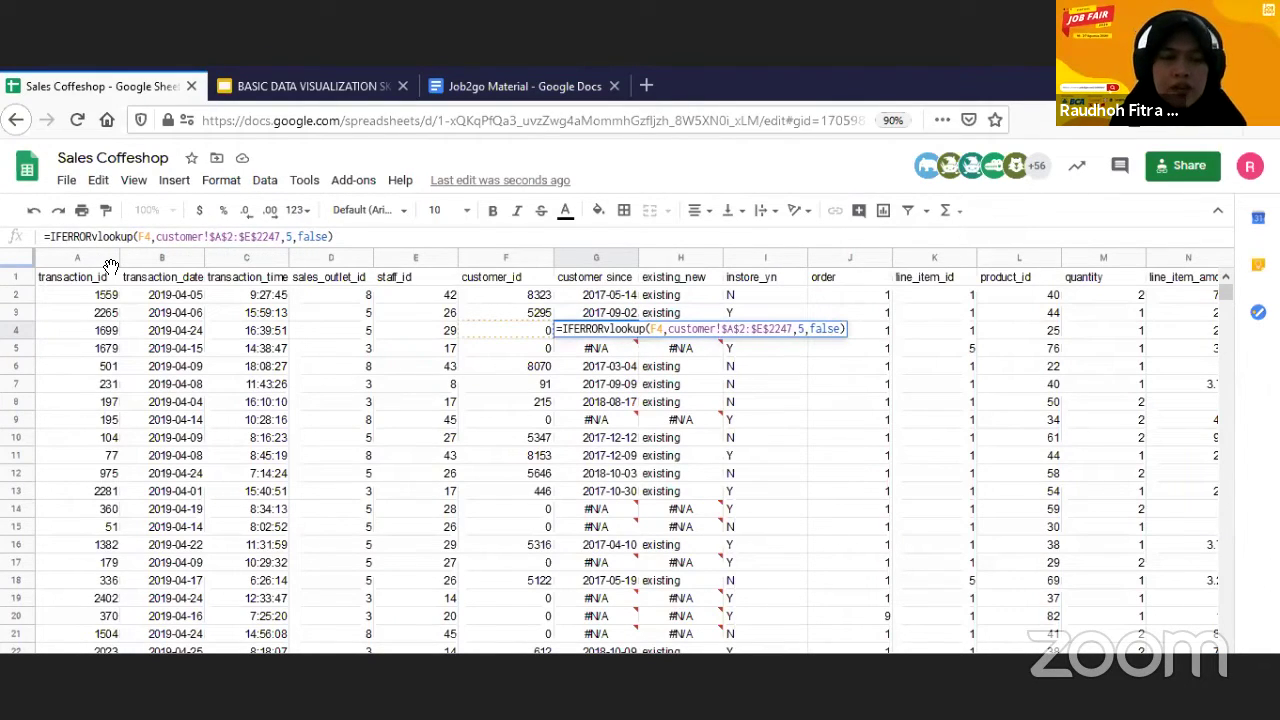
type("(")
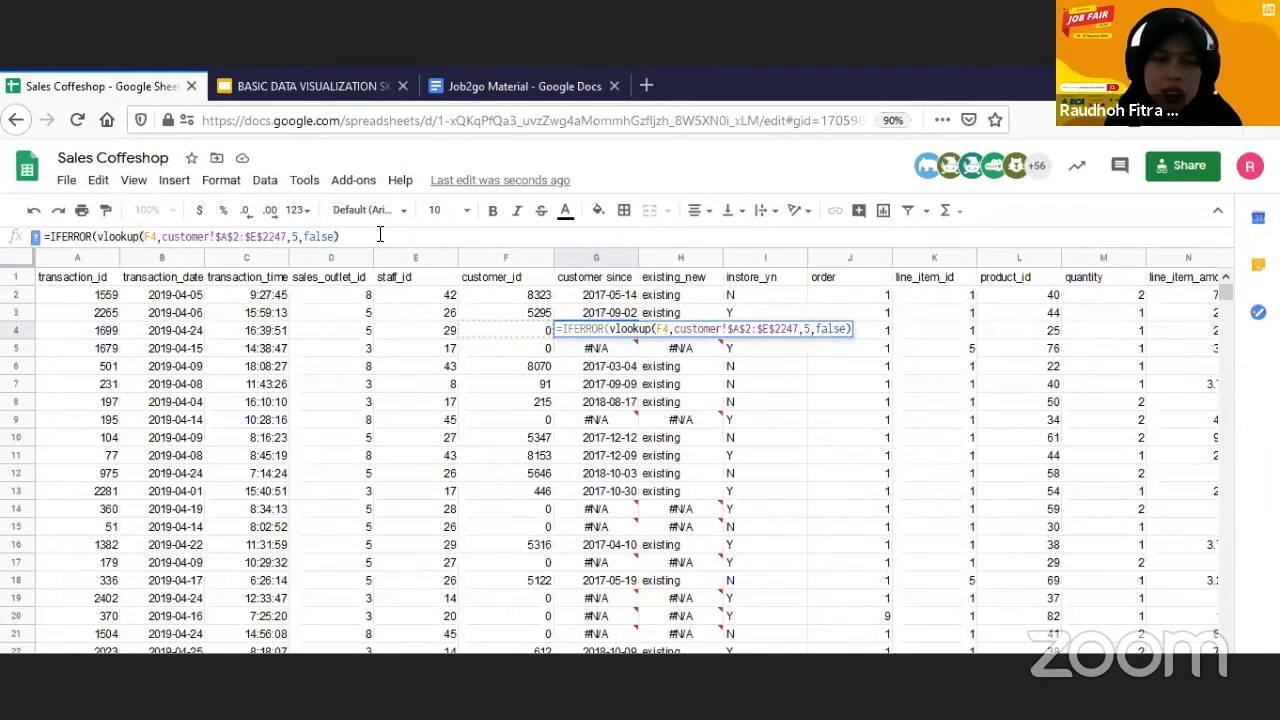
left_click(380, 236)
type(",0")
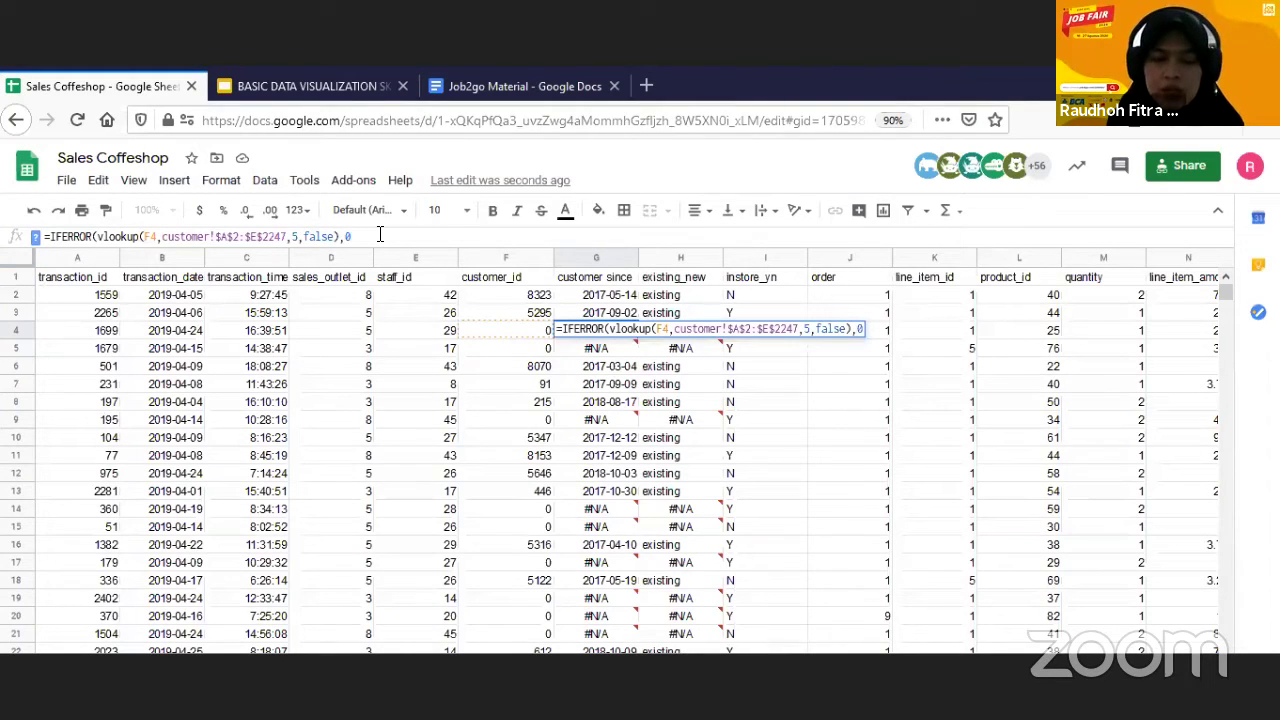
key("BackSpace")
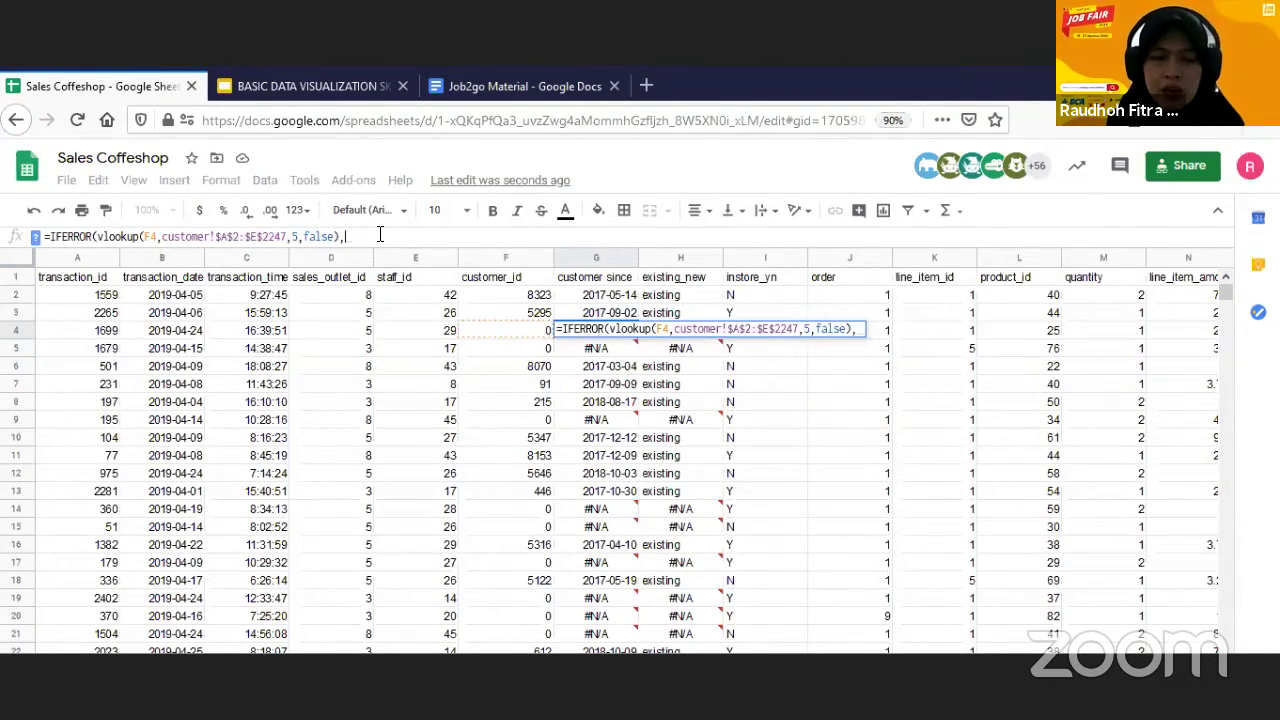
type("\"\"")
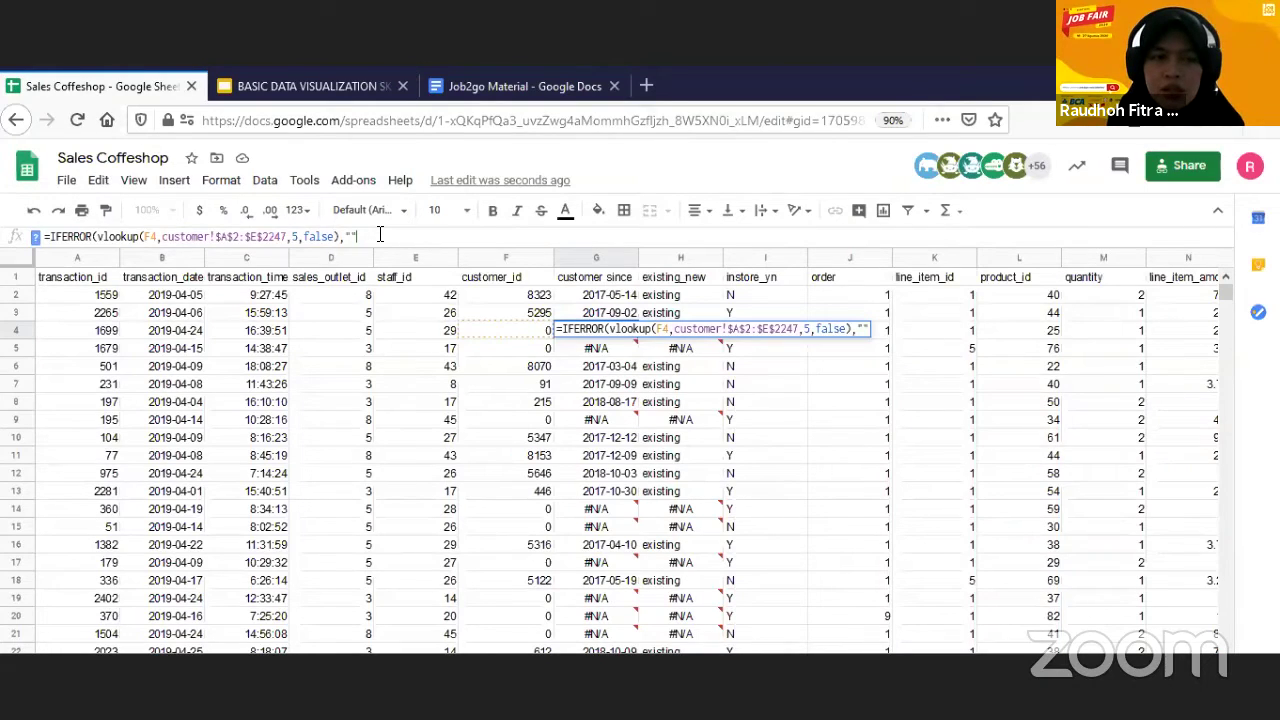
type(")")
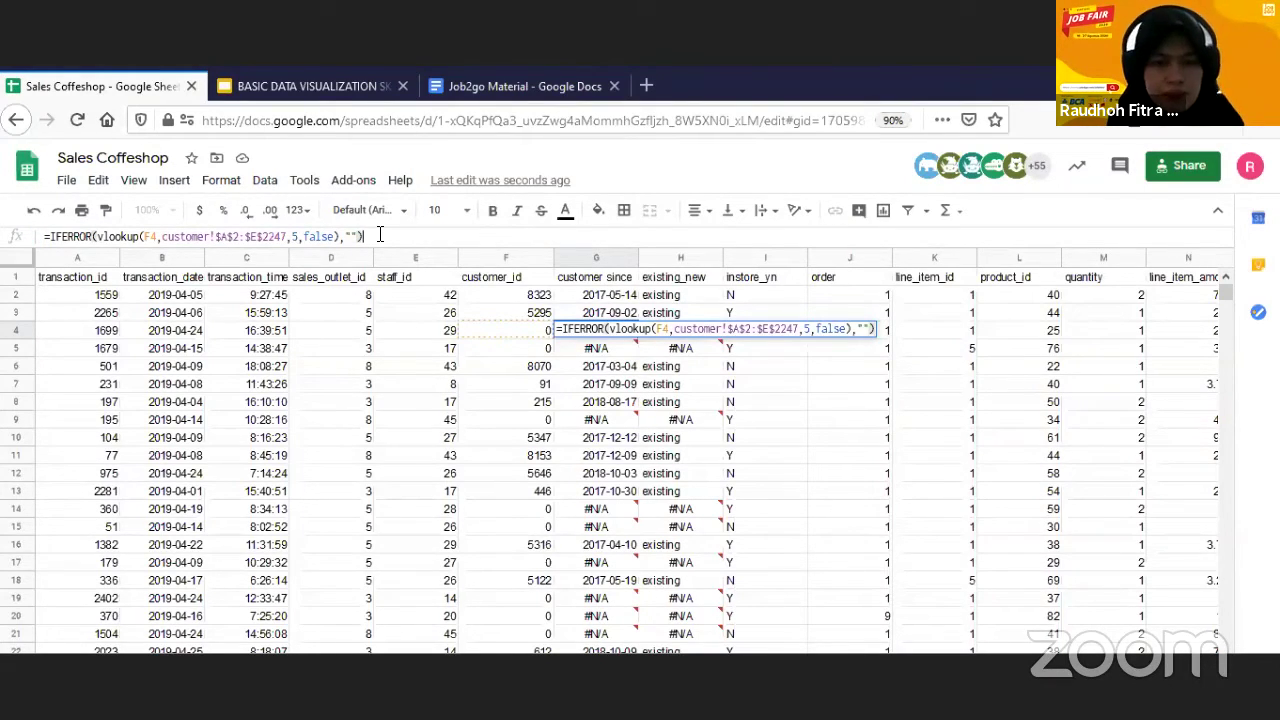
key("Return")
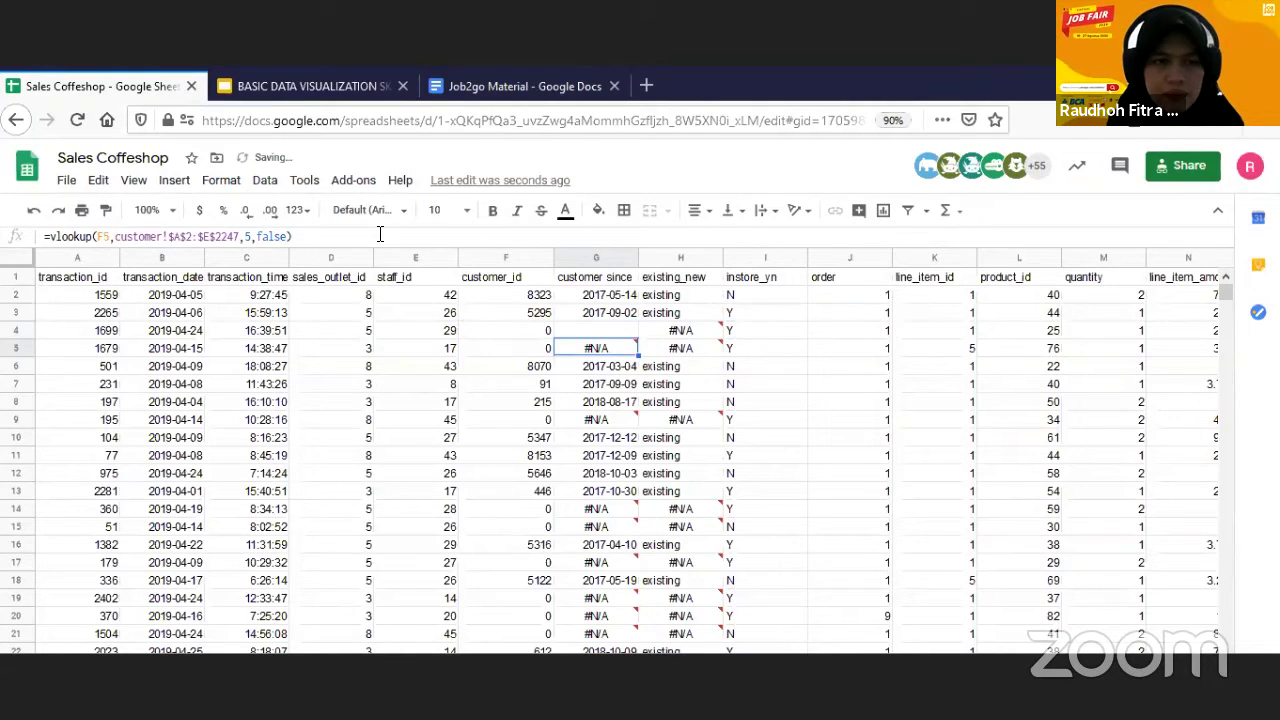
- Change the IFERROR fallback value in G4's formula to 0
key("Up")
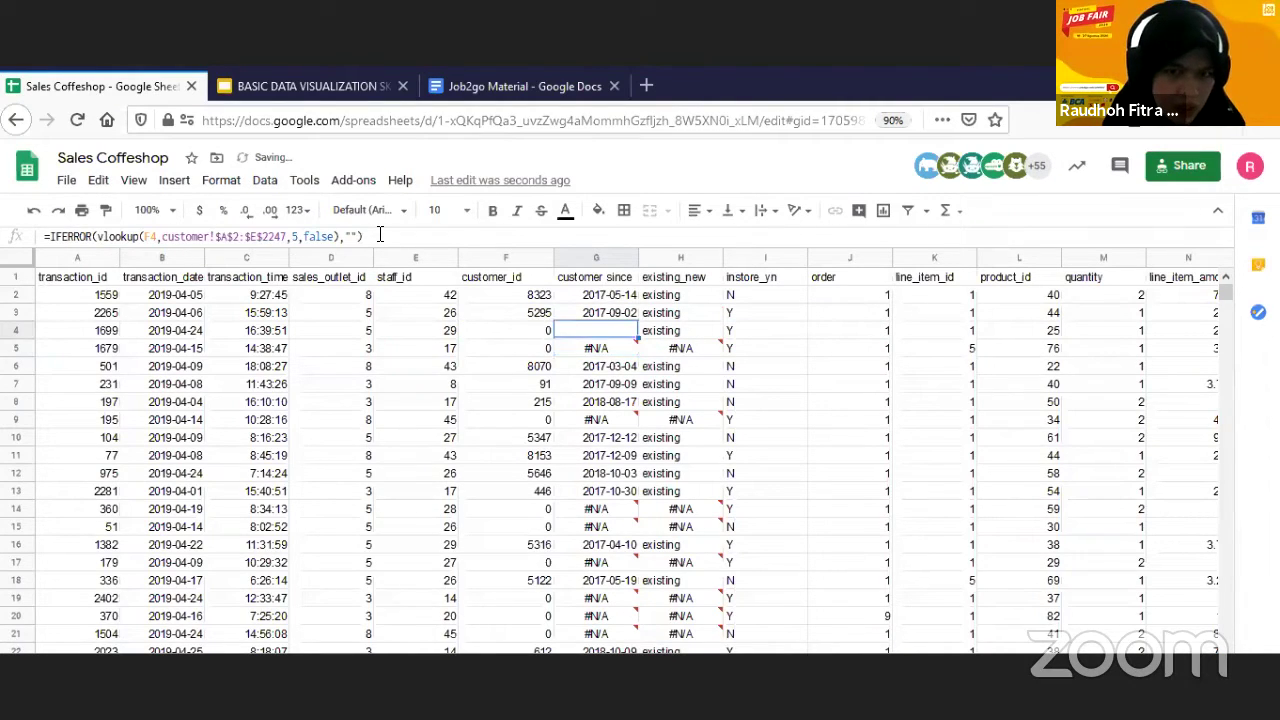
key("ctrl+c")
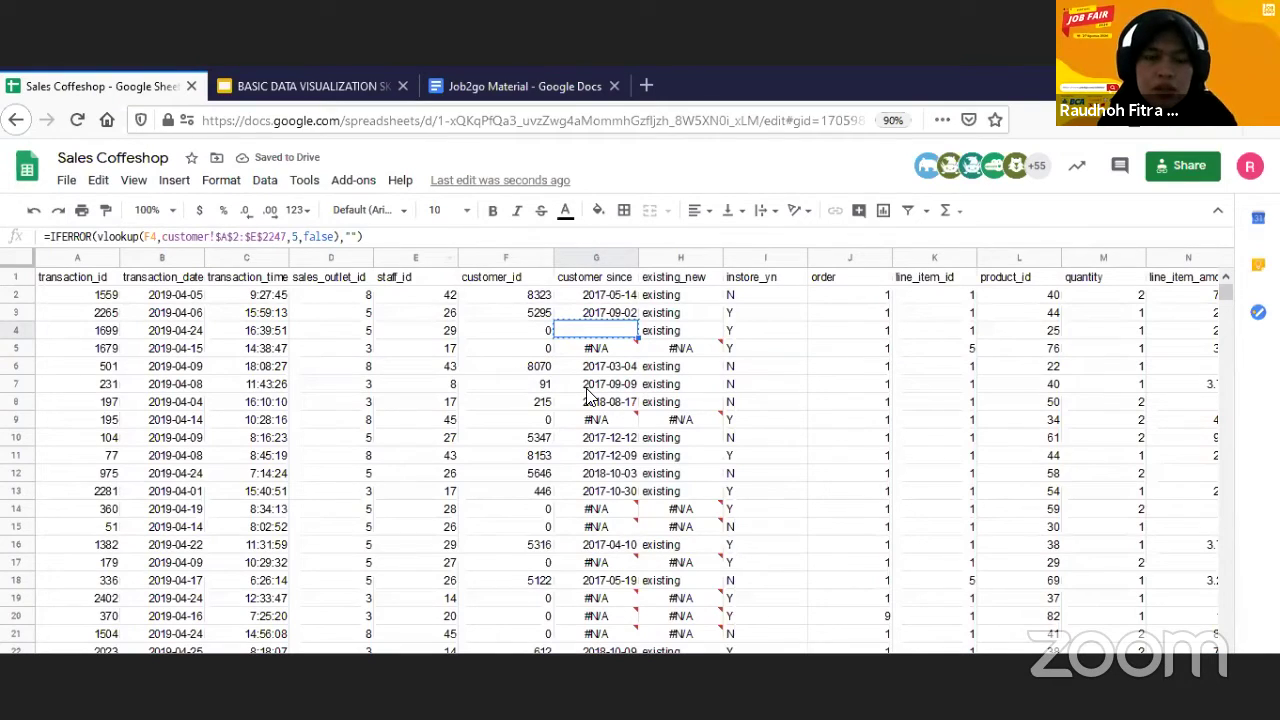
left_click(354, 237)
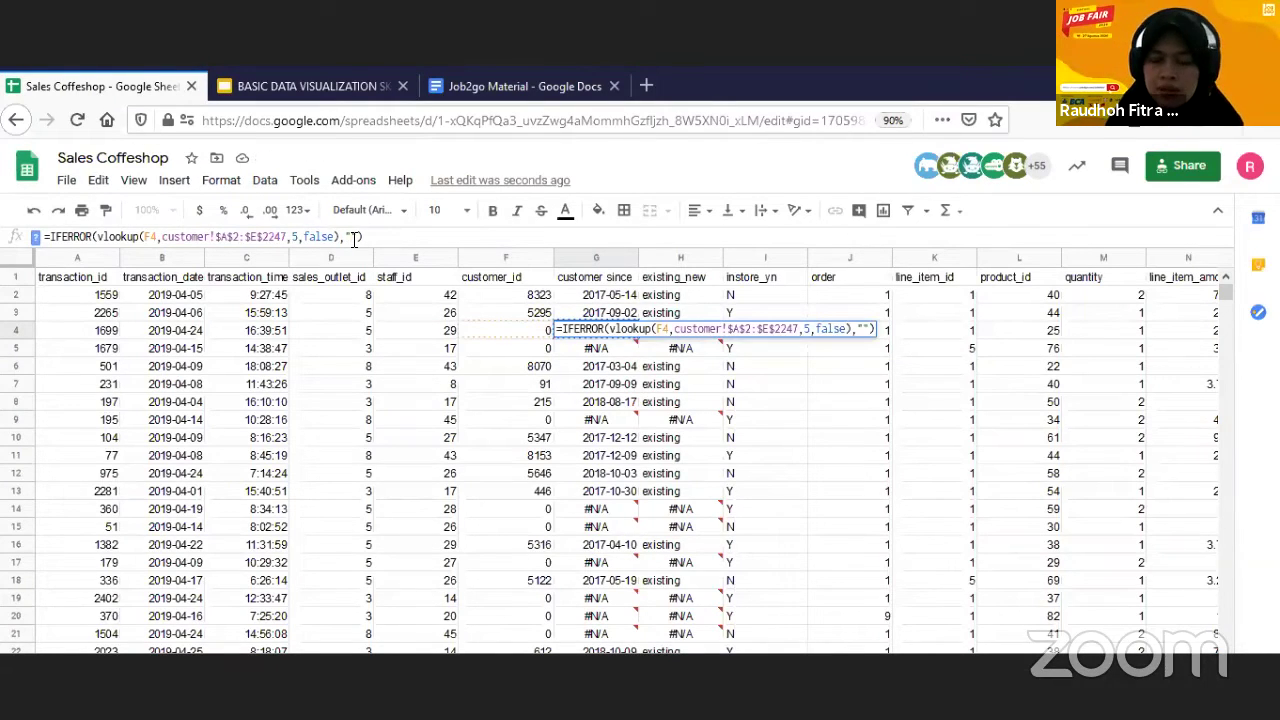
type("-")
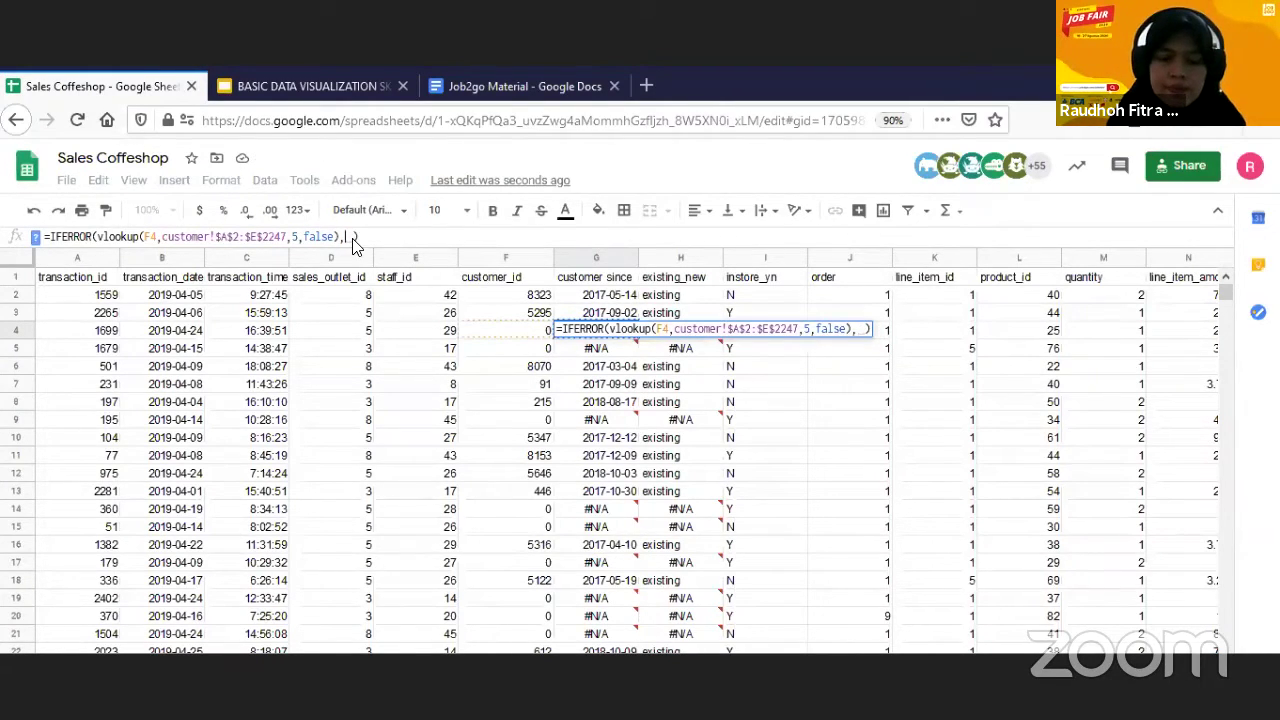
key("Return")
key("Up")
- Copy G4's IFERROR formula over the customer since column from G2 down to row 1001 and check the filled rows
key("ctrl+c")
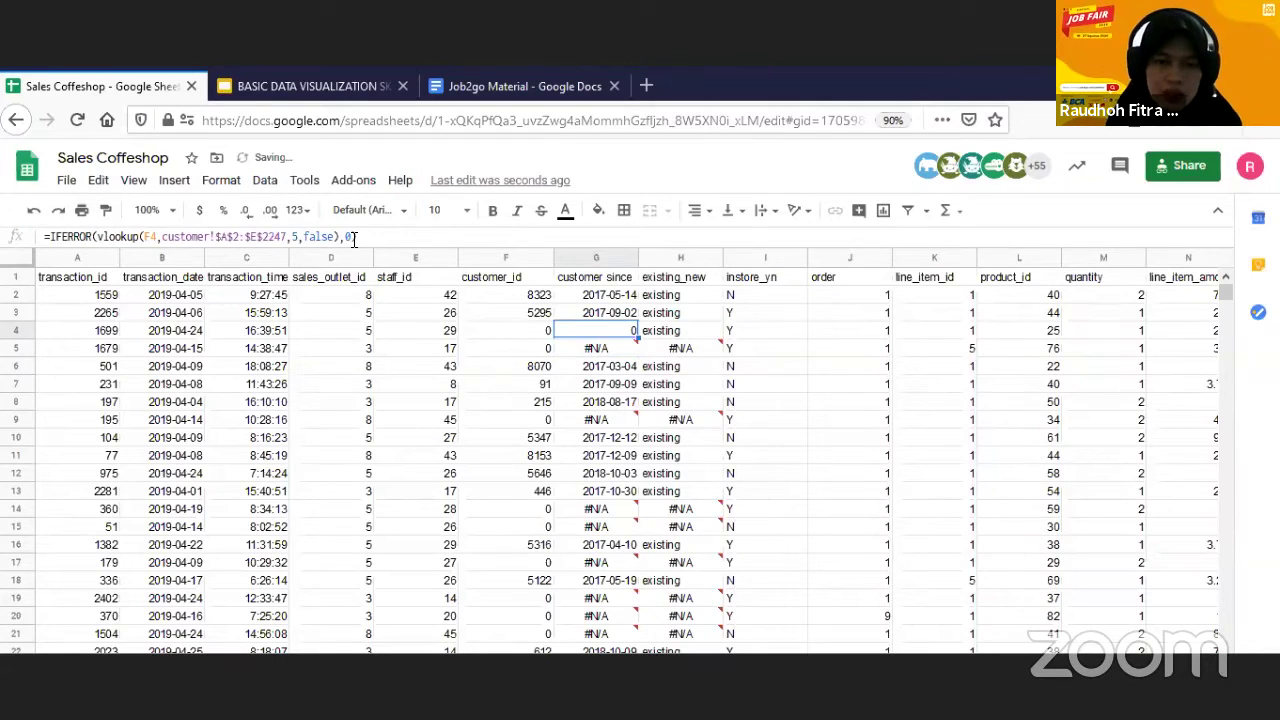
left_click(626, 298)
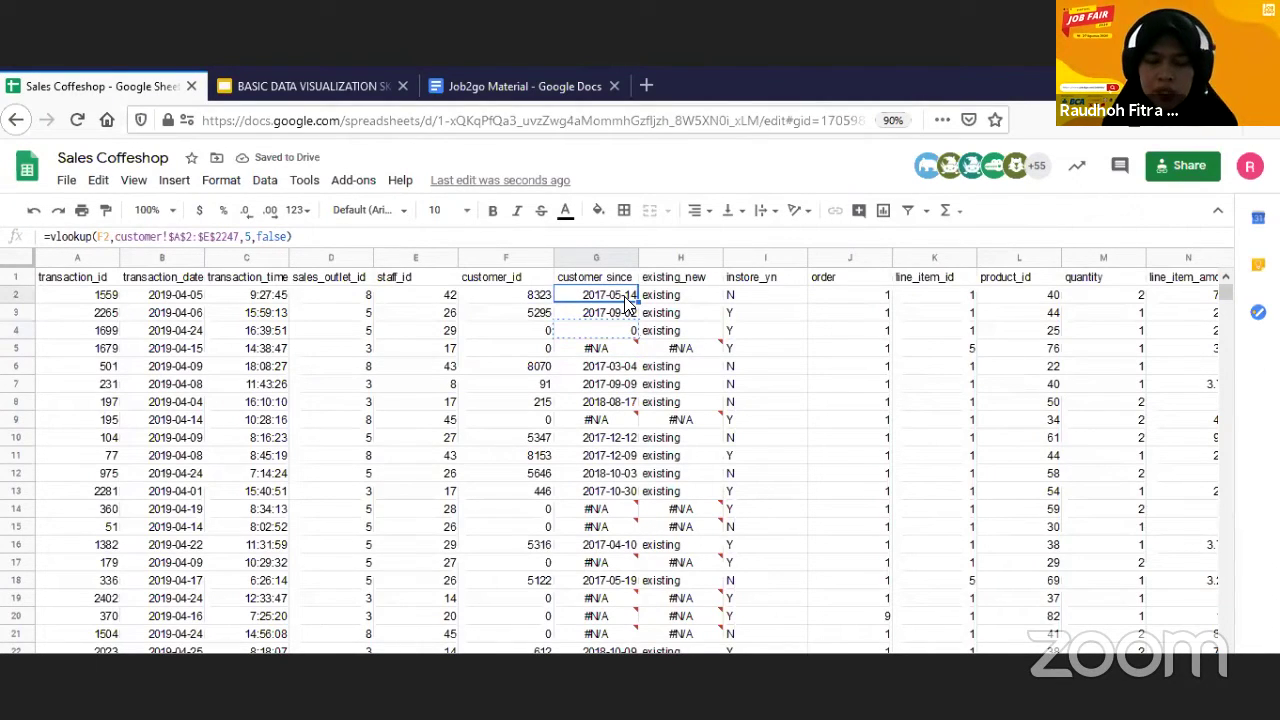
key("ctrl+shift+Down")
key("ctrl+v")
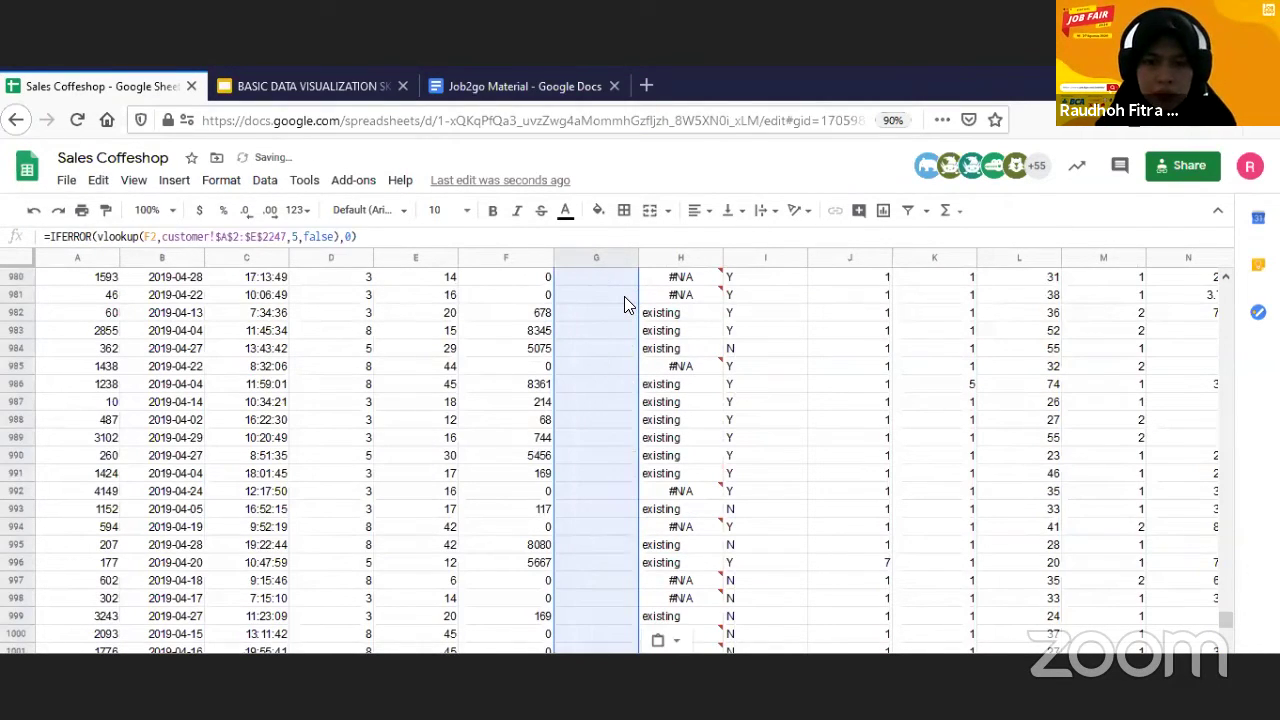
left_click(624, 296)
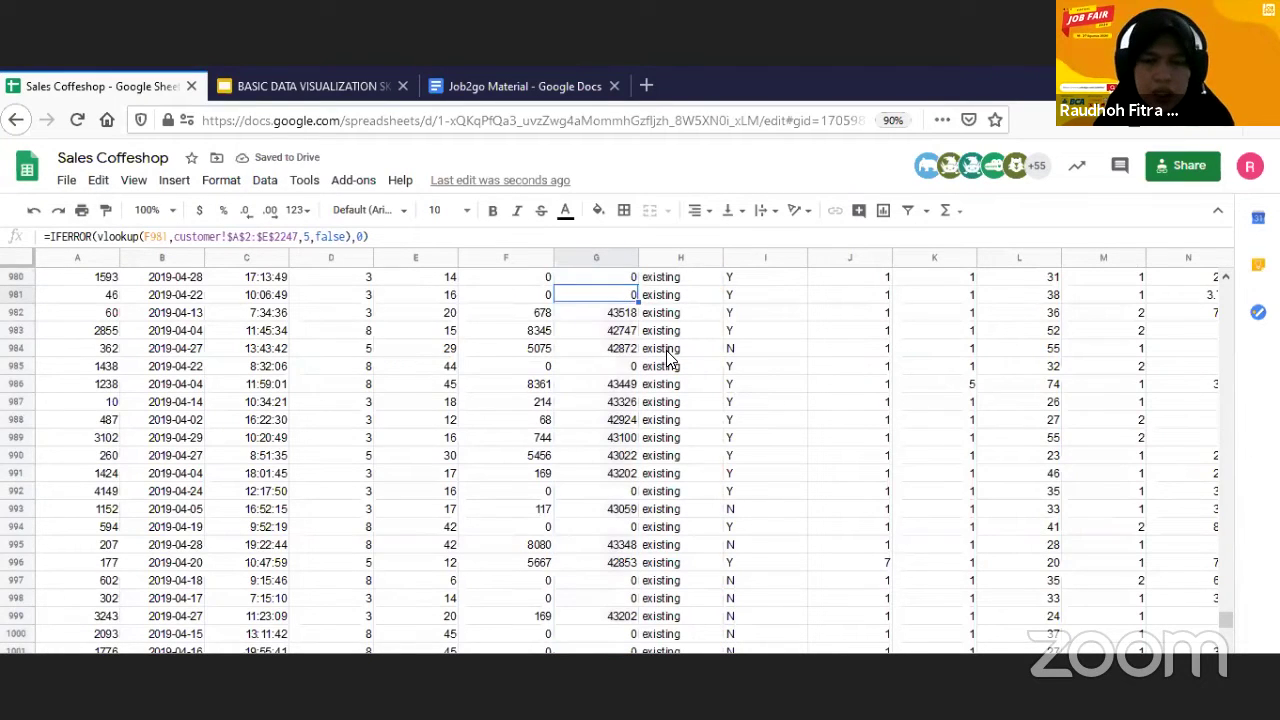
scroll(668, 358, "up", 9)
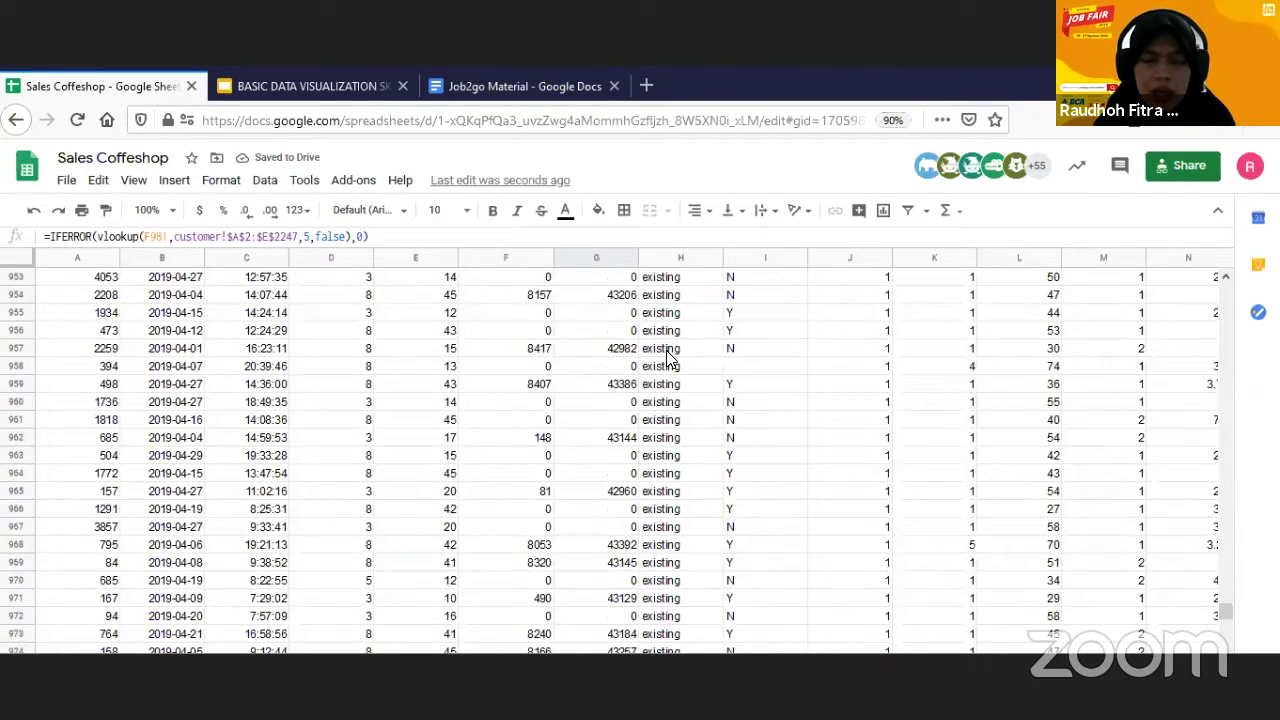
scroll(668, 358, "up", 17)
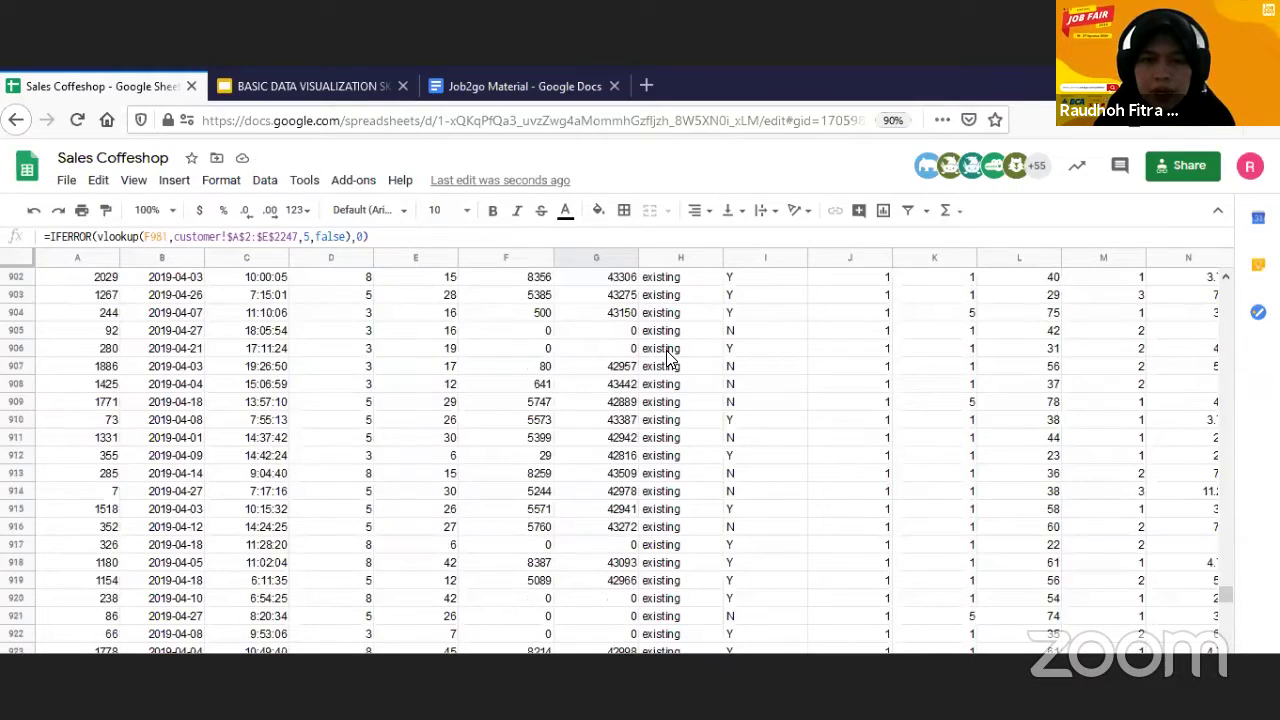
scroll(668, 358, "up", 7)
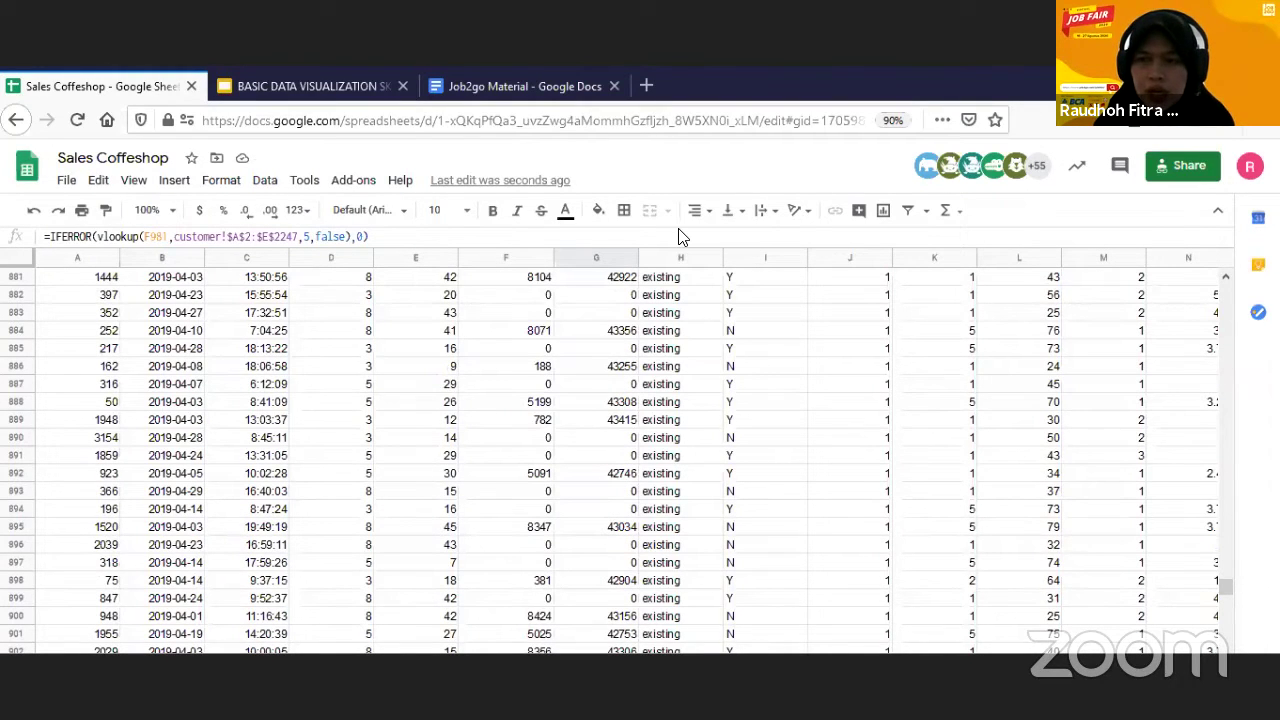
- Inspect the existing_new formulas in H4 and H5, where customer since is 0
left_click_drag(1226, 588, 1224, 280)
left_click(680, 349)
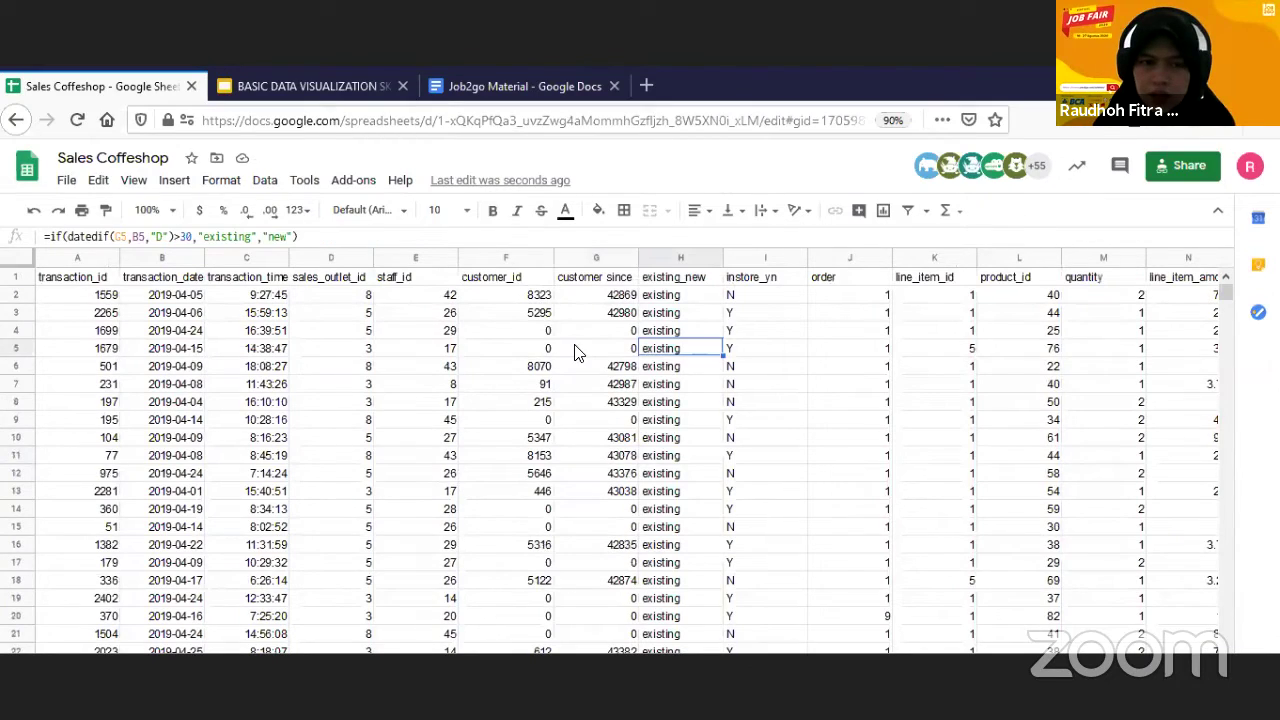
left_click(654, 325)
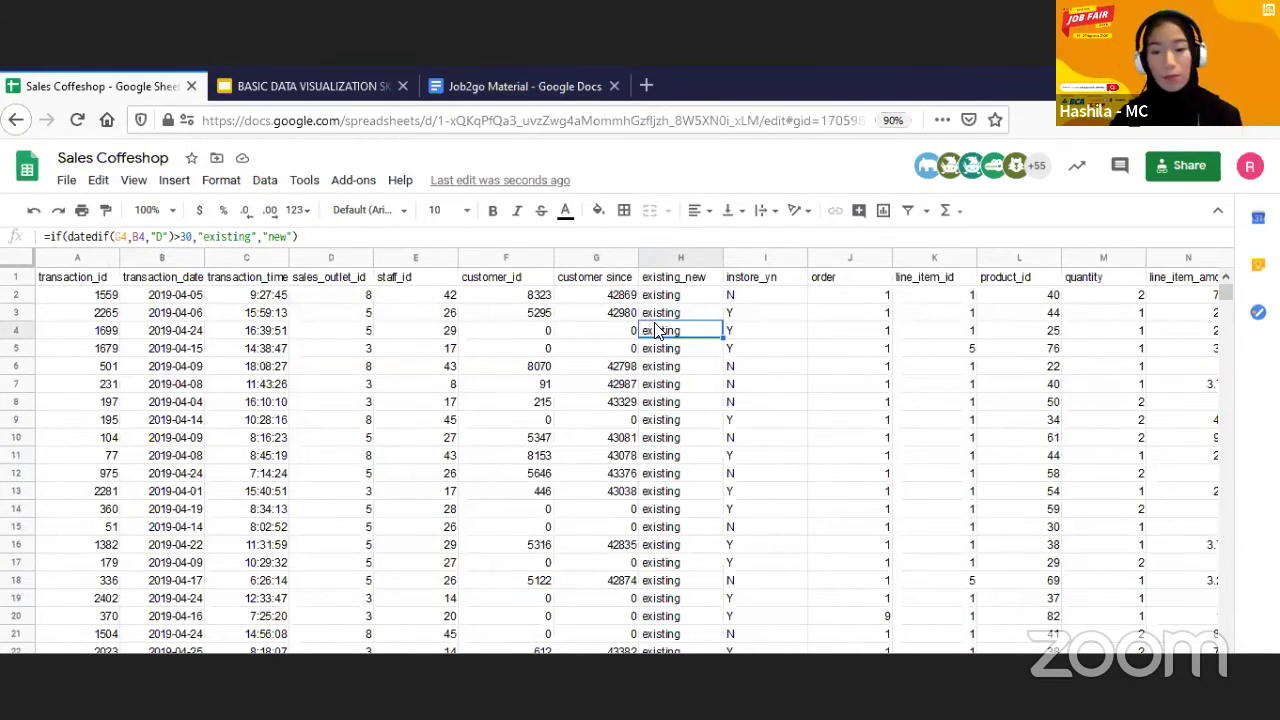
left_click(664, 352)
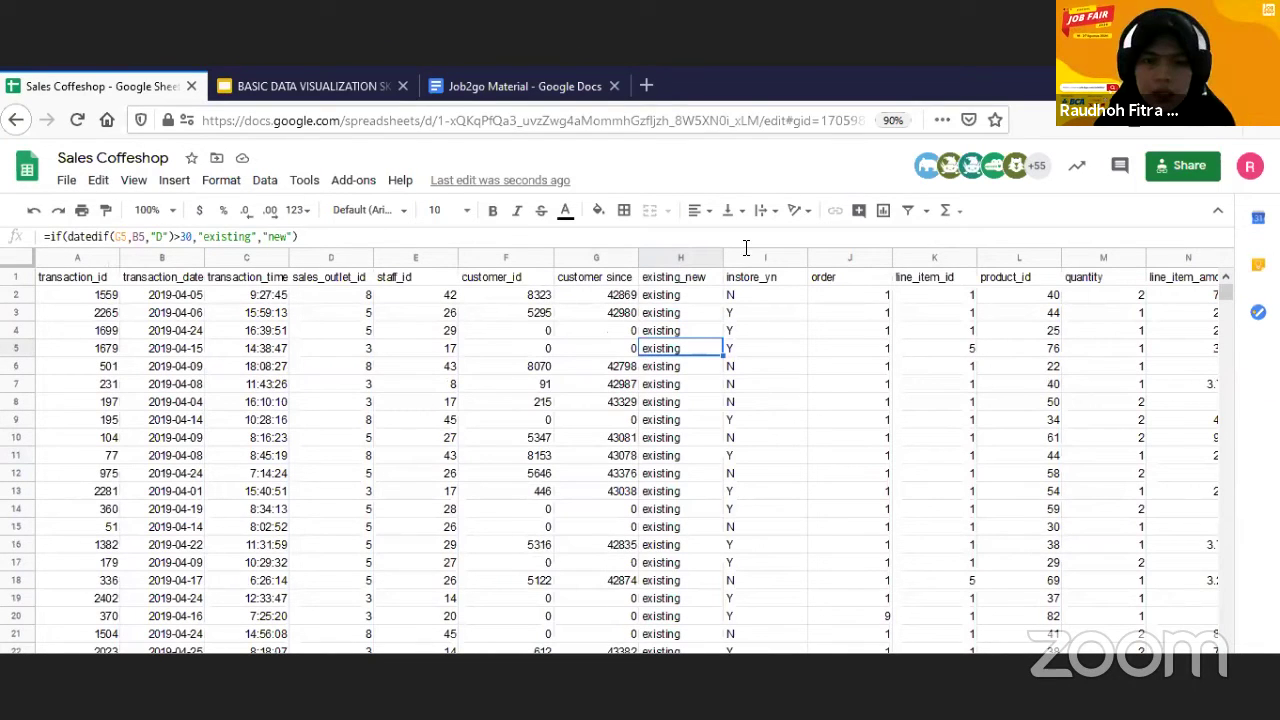
- Create a filter on the existing_new column H and show only the #NUM! rows
left_click(683, 258)
left_click(265, 180)
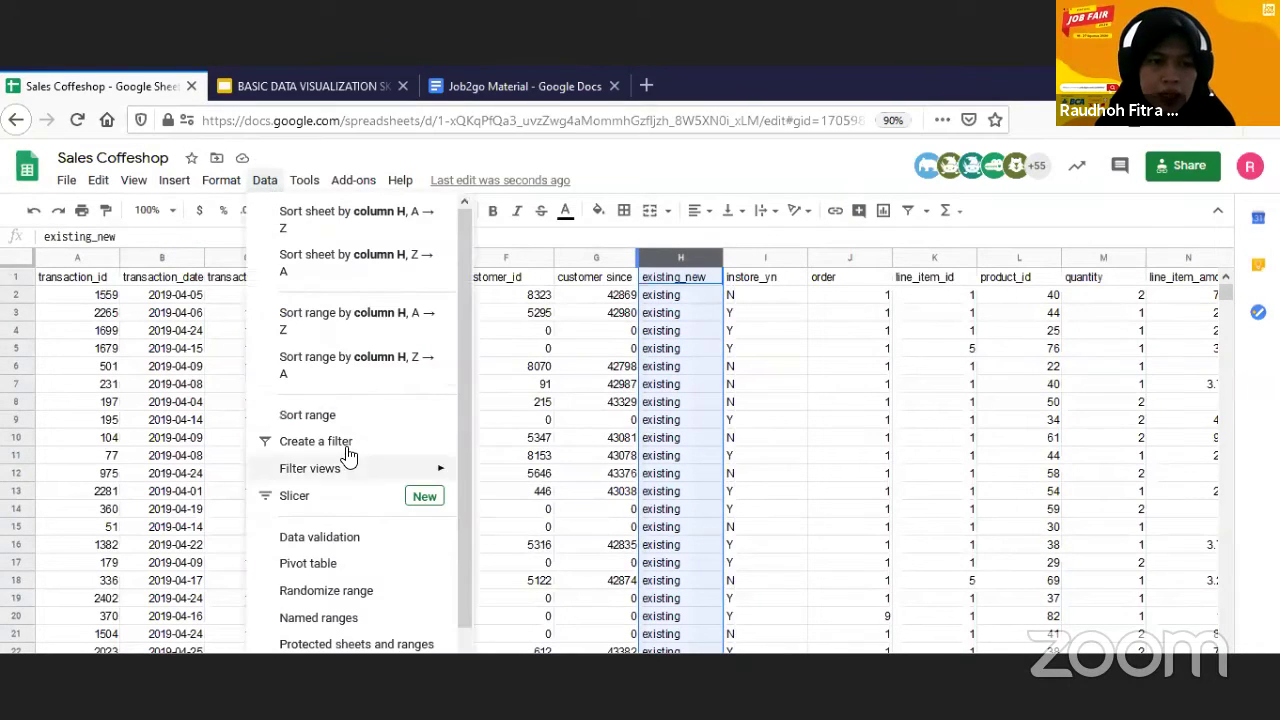
mouse_move(343, 469)
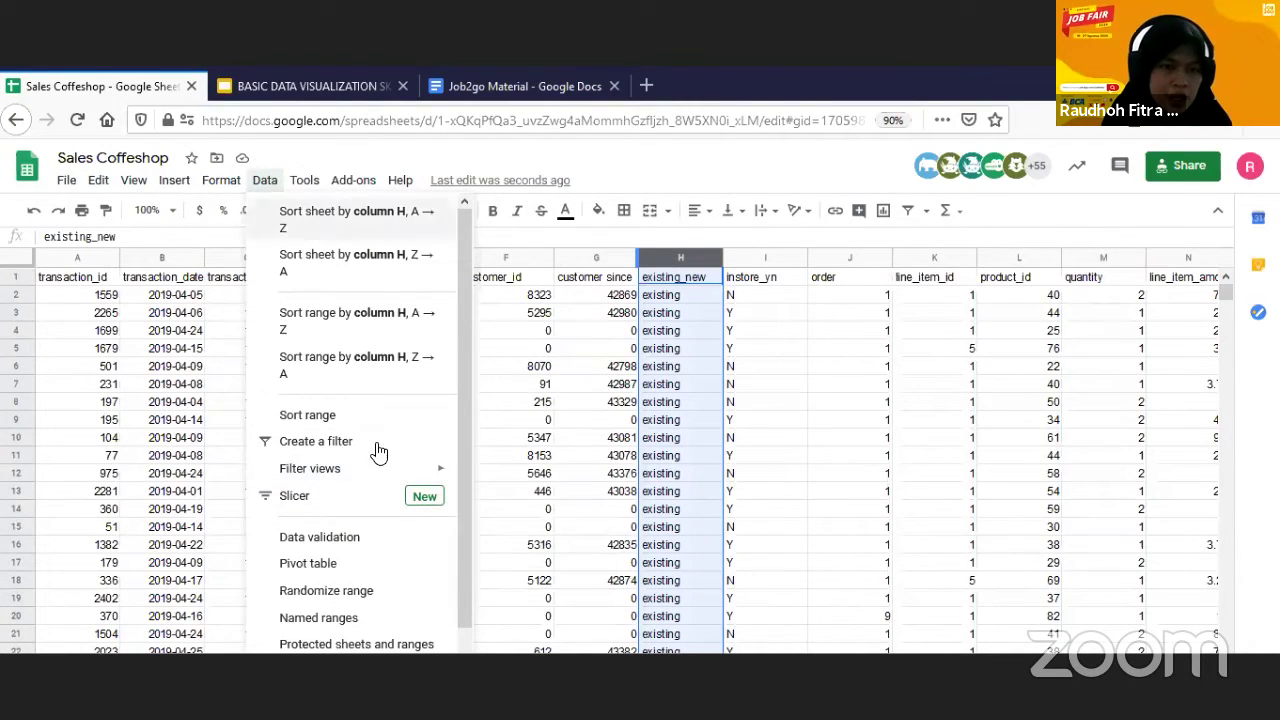
left_click(343, 455)
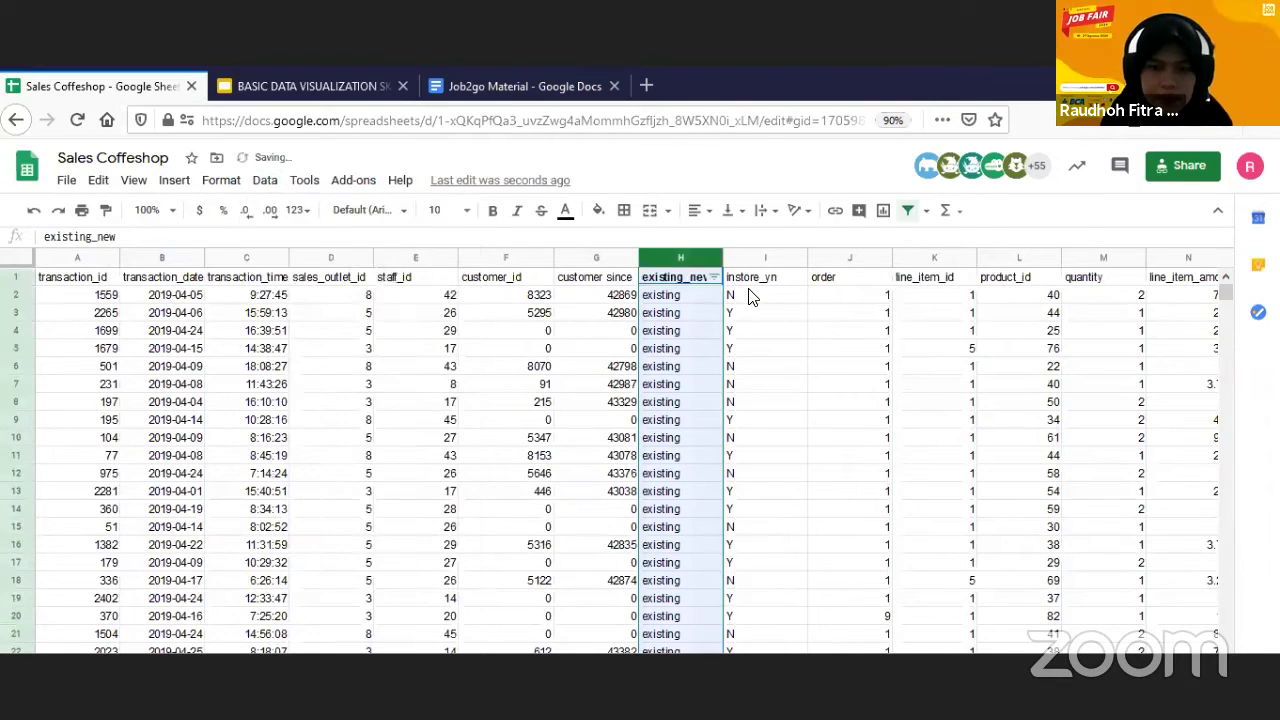
left_click(714, 277)
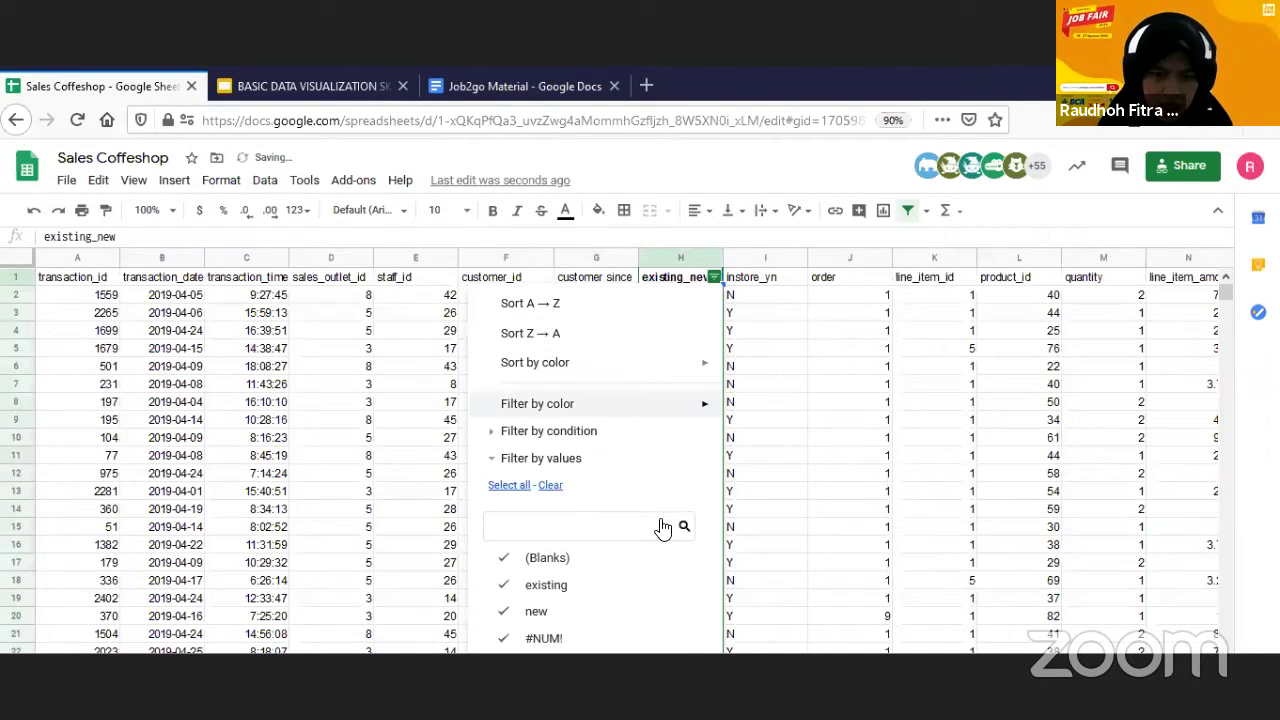
left_click(515, 560)
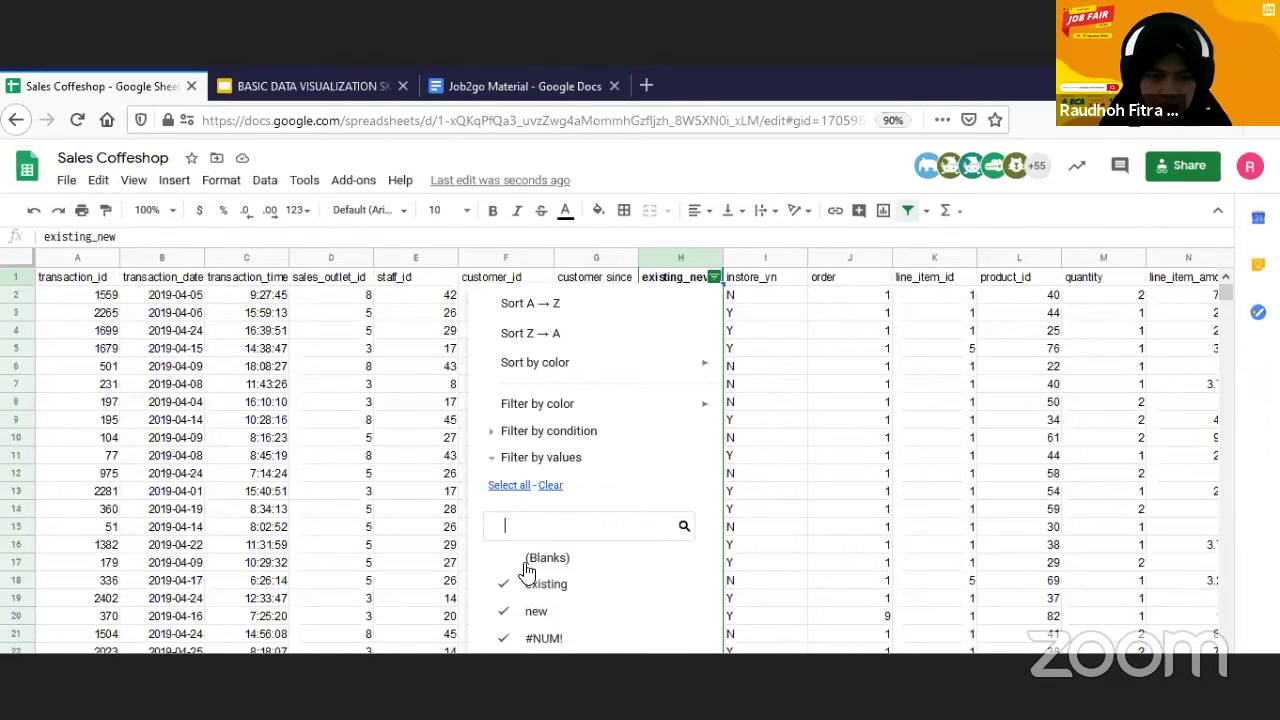
left_click(550, 485)
left_click(510, 638)
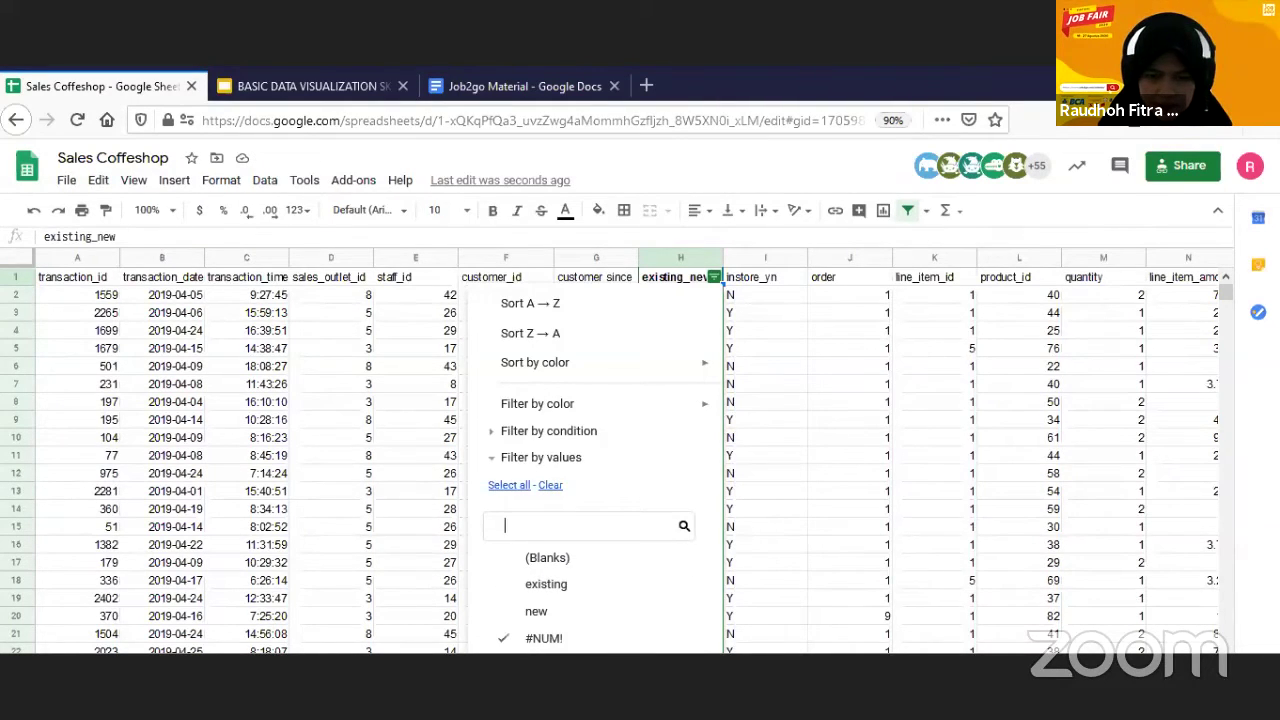
key("Return")
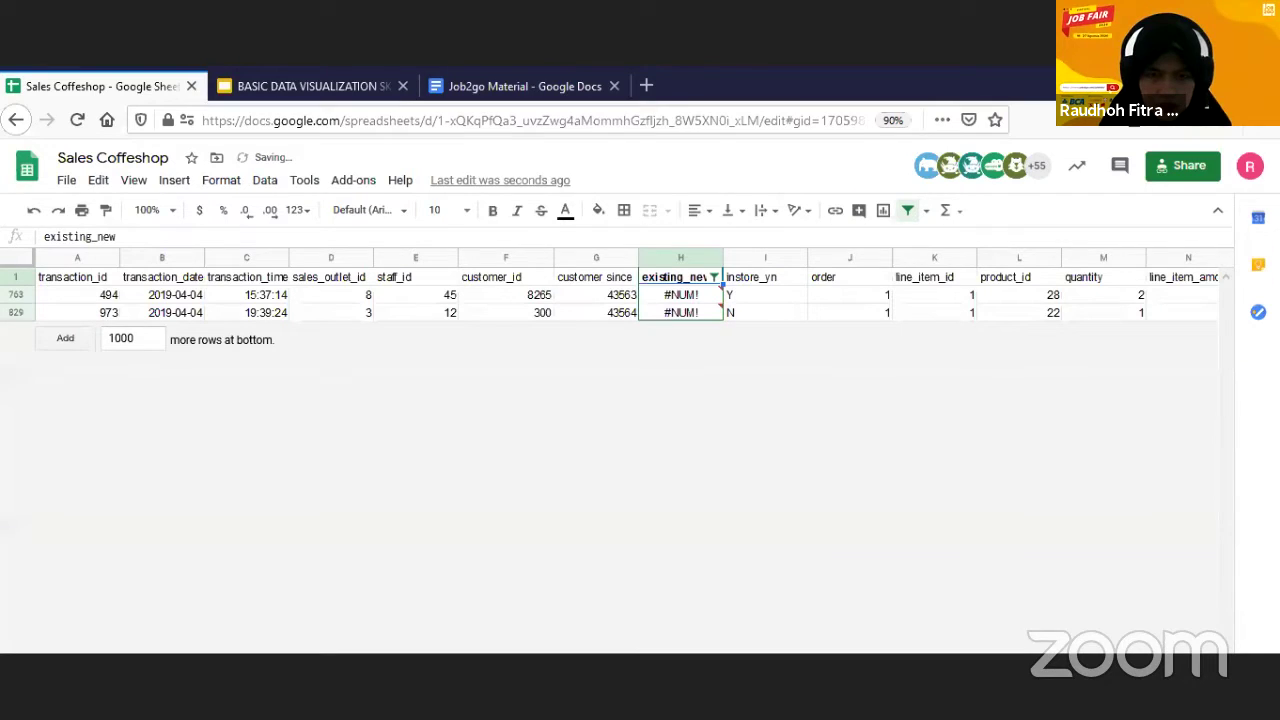
- Format the customer since values in the two filtered rows, G763 and G829, as Date
left_click_drag(606, 296, 603, 326)
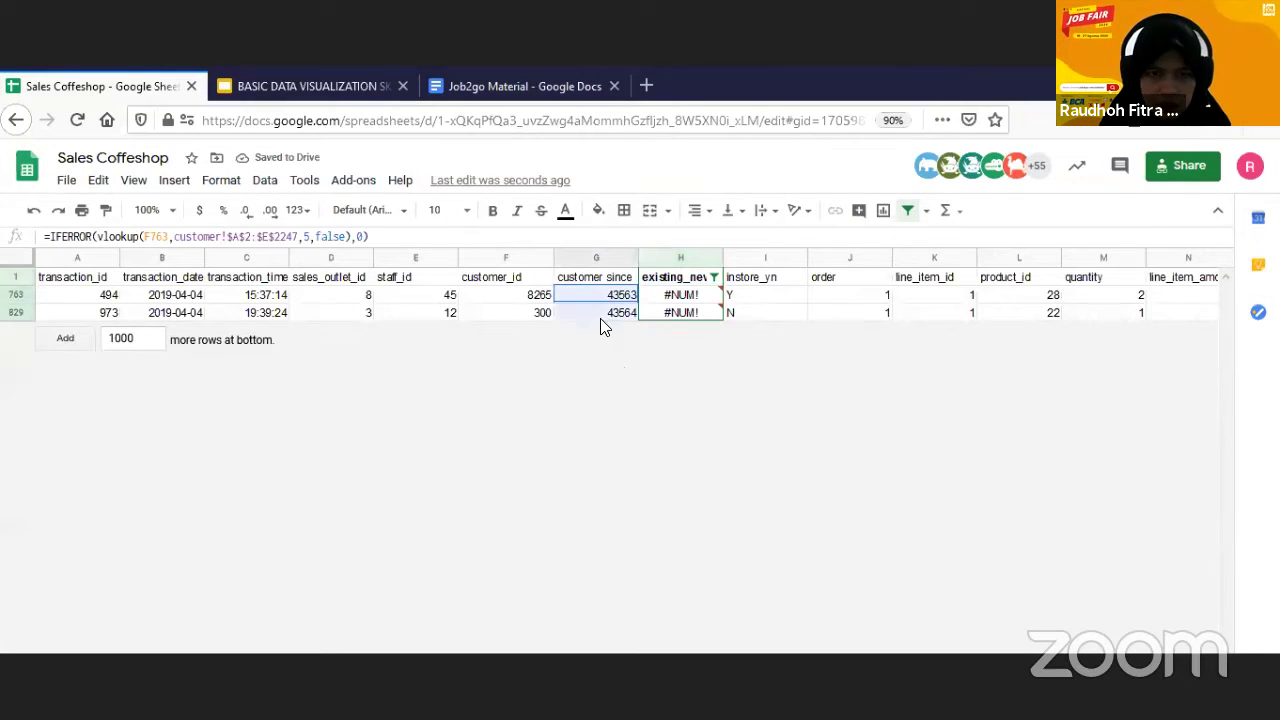
left_click(299, 212)
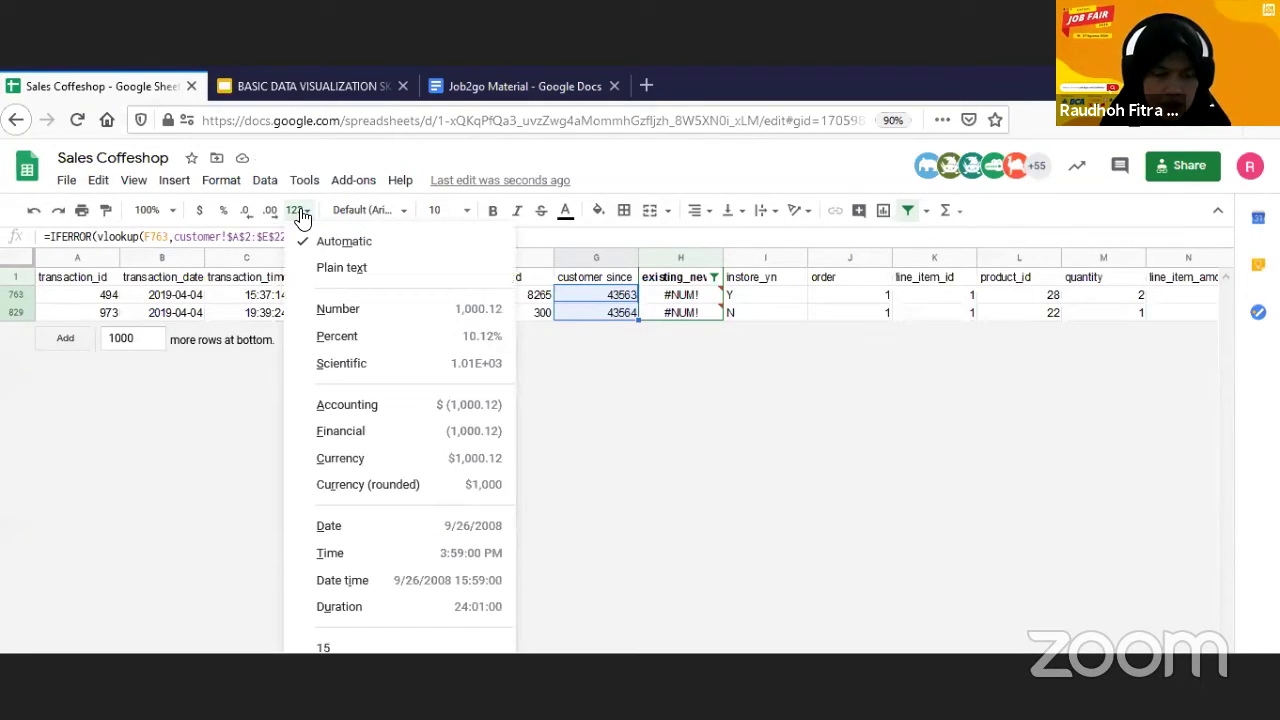
left_click(612, 308)
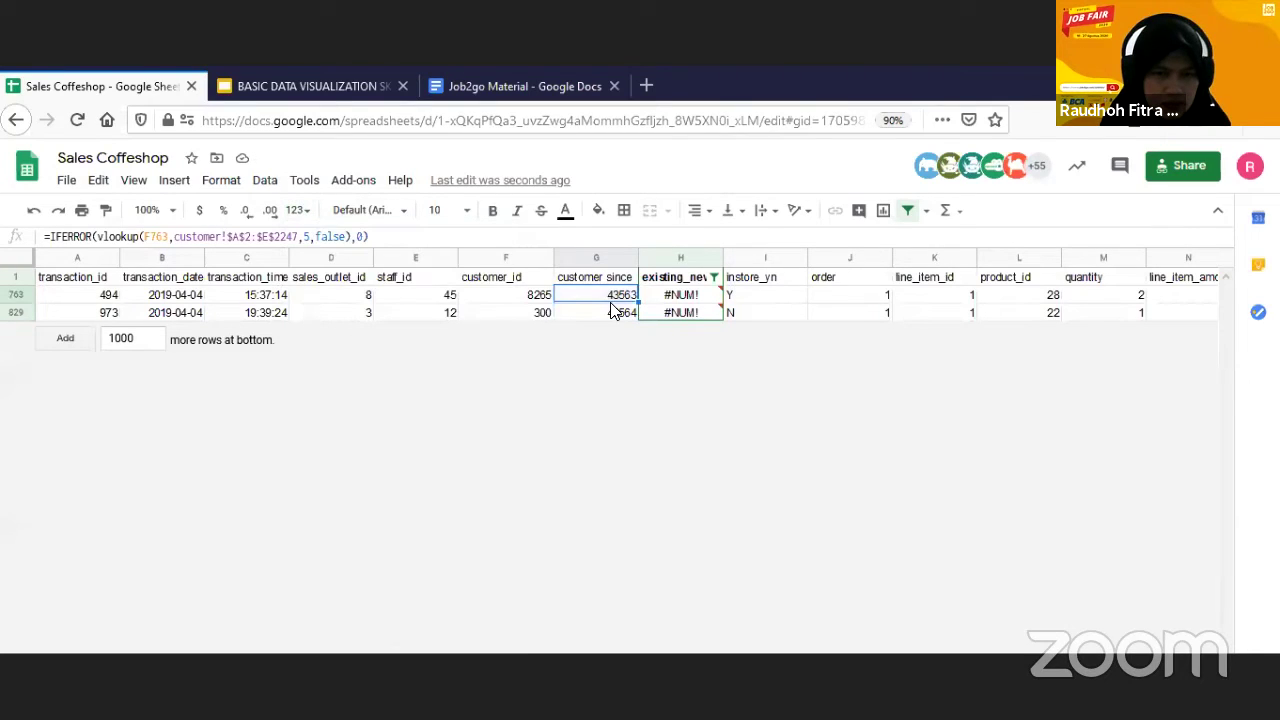
left_click_drag(609, 298, 608, 326)
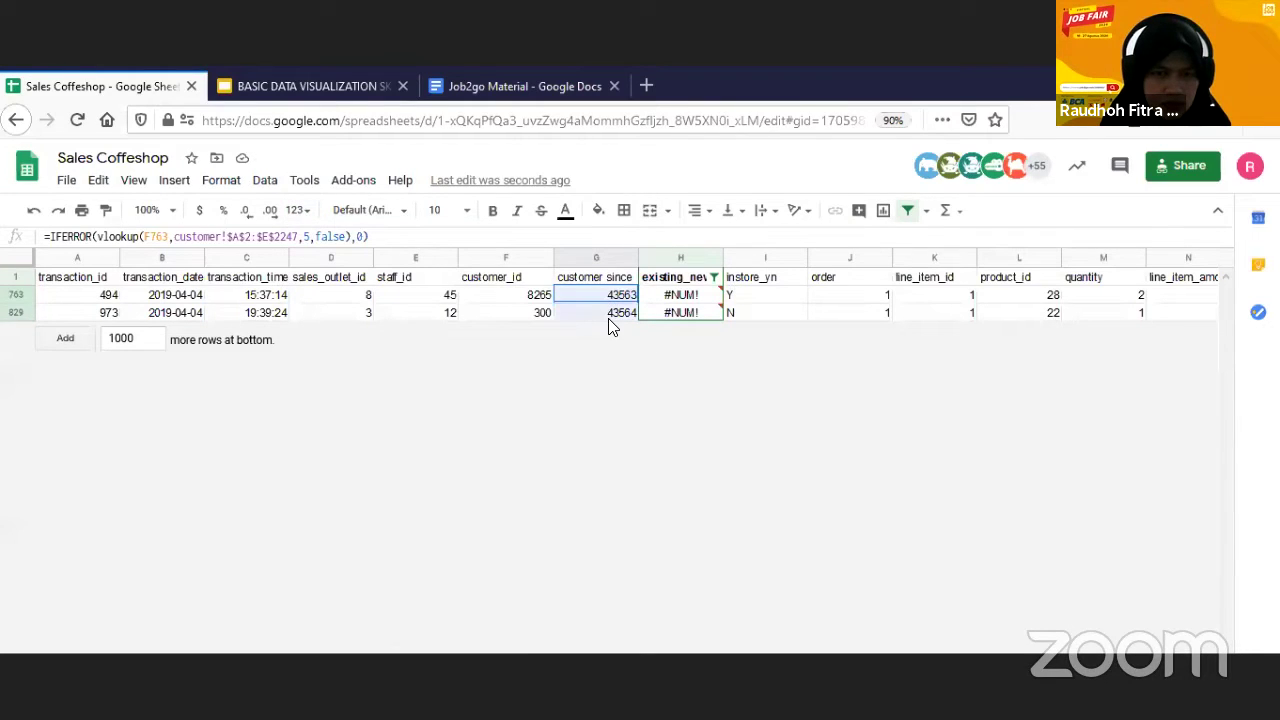
left_click(301, 212)
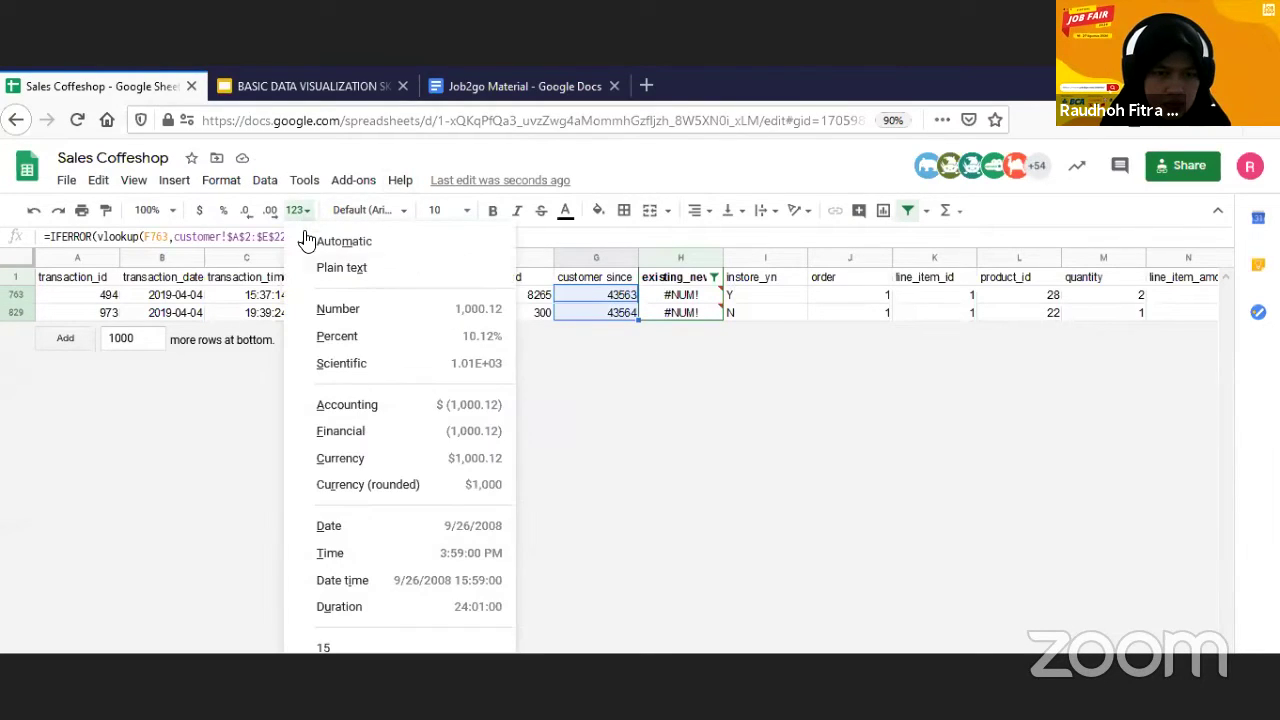
left_click(378, 527)
- Examine the DATEDIF error in H763 against the customer since and transaction dates of the filtered rows
left_click(682, 295)
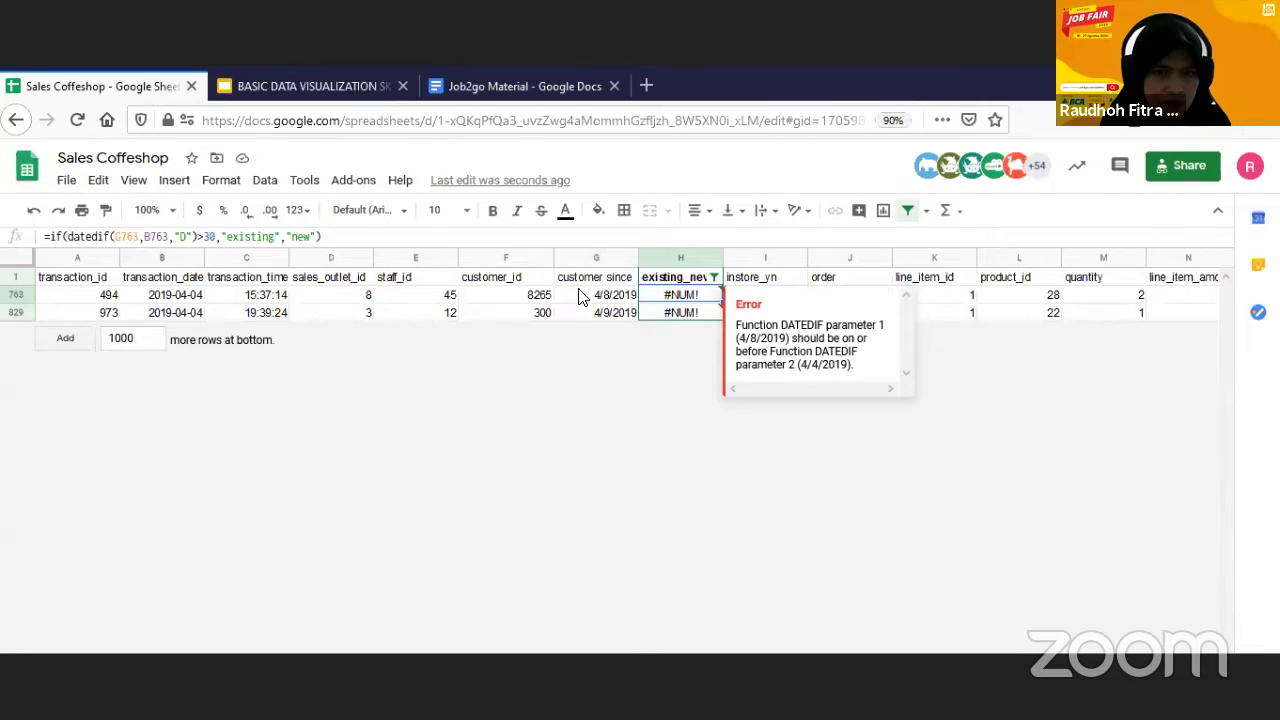
left_click_drag(590, 295, 600, 312)
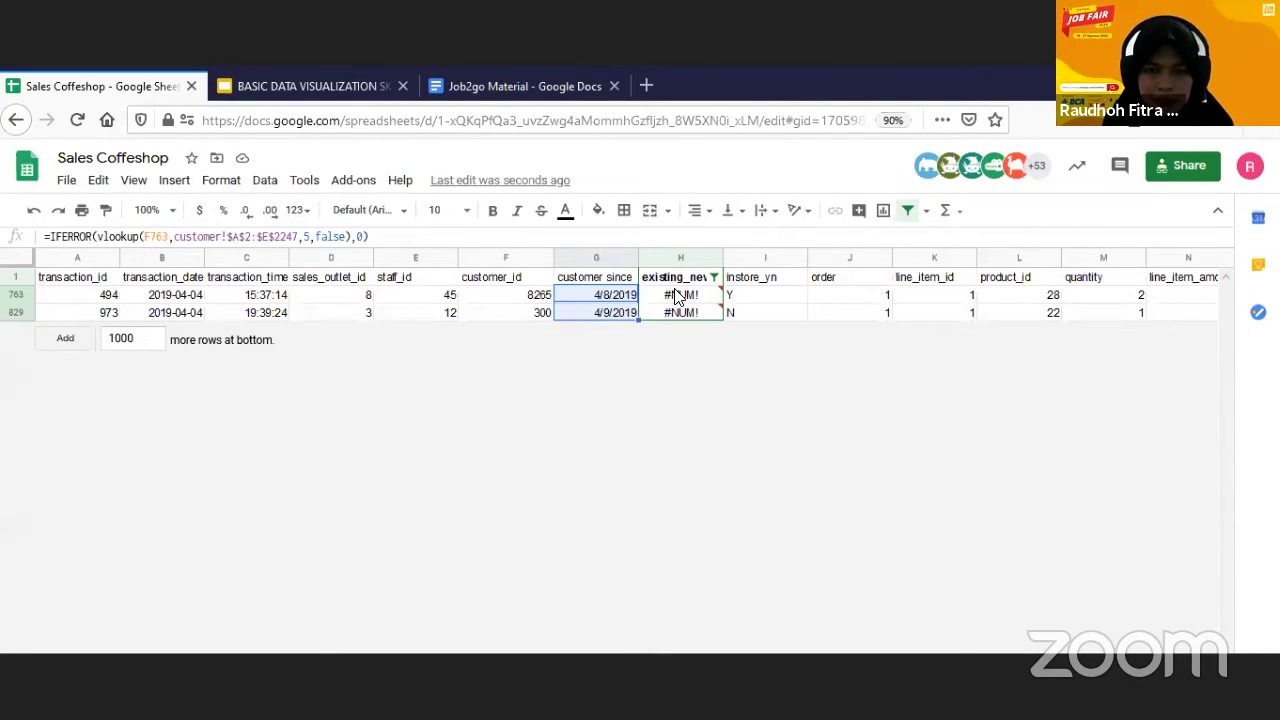
mouse_move(676, 298)
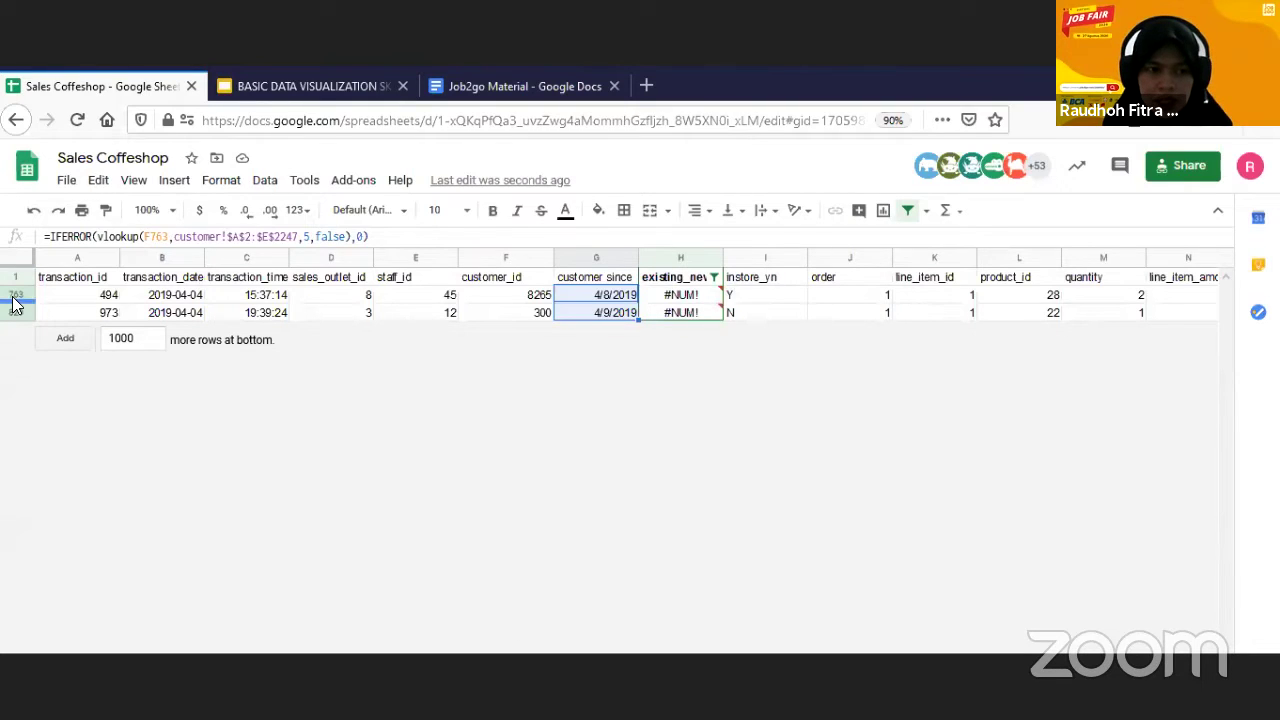
left_click_drag(14, 297, 17, 313)
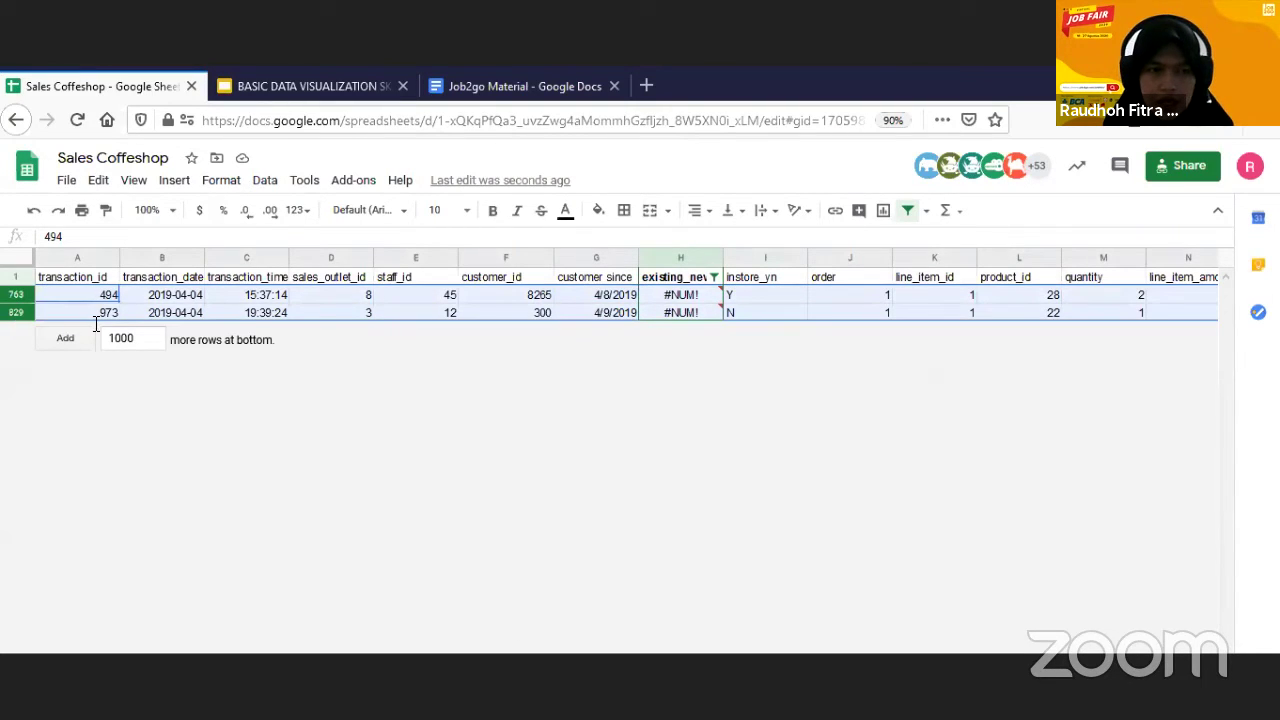
key("alt+Tab")
key("Right")
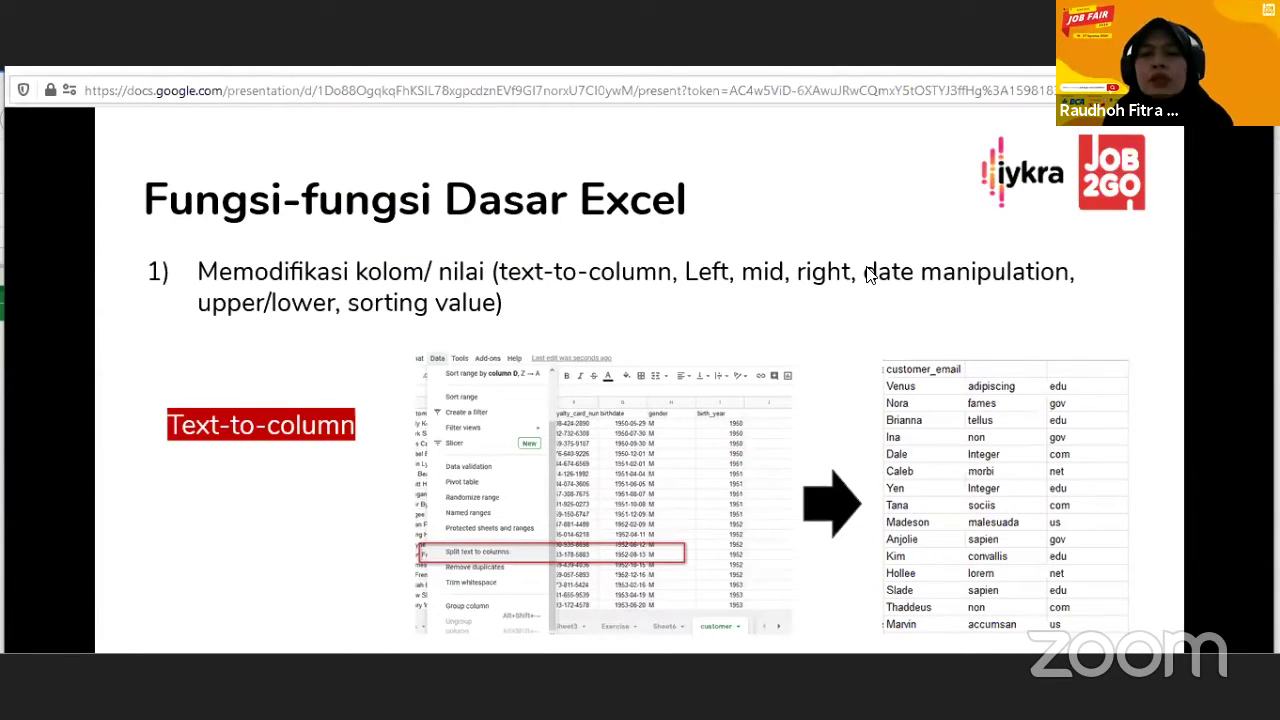
key("alt+Tab")
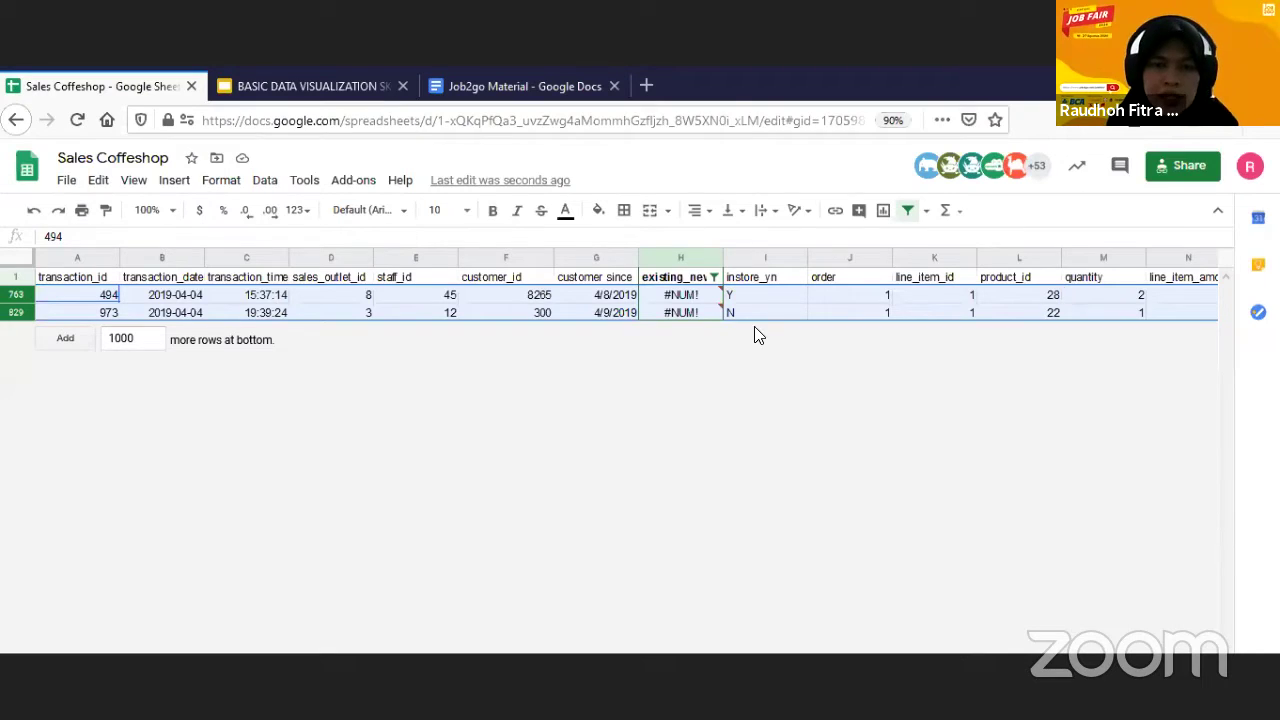
left_click(672, 293)
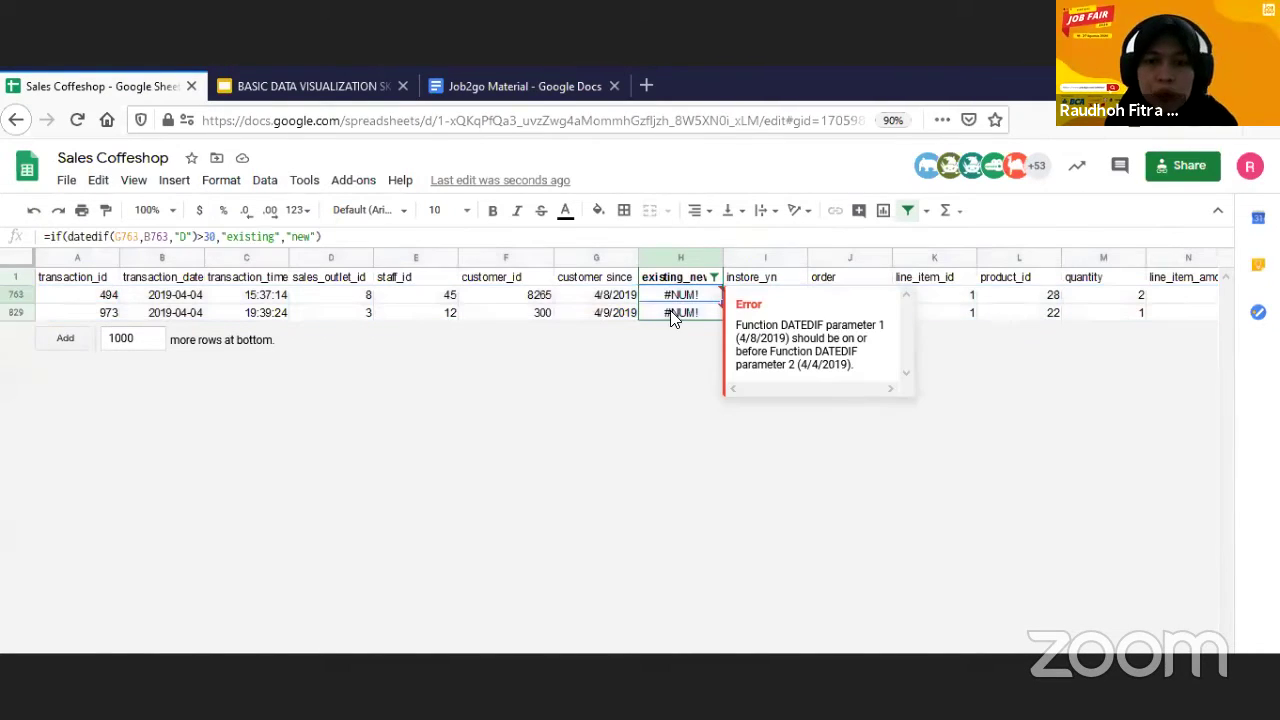
- Select all values in the existing_new filter so every row is shown again
left_click(713, 277)
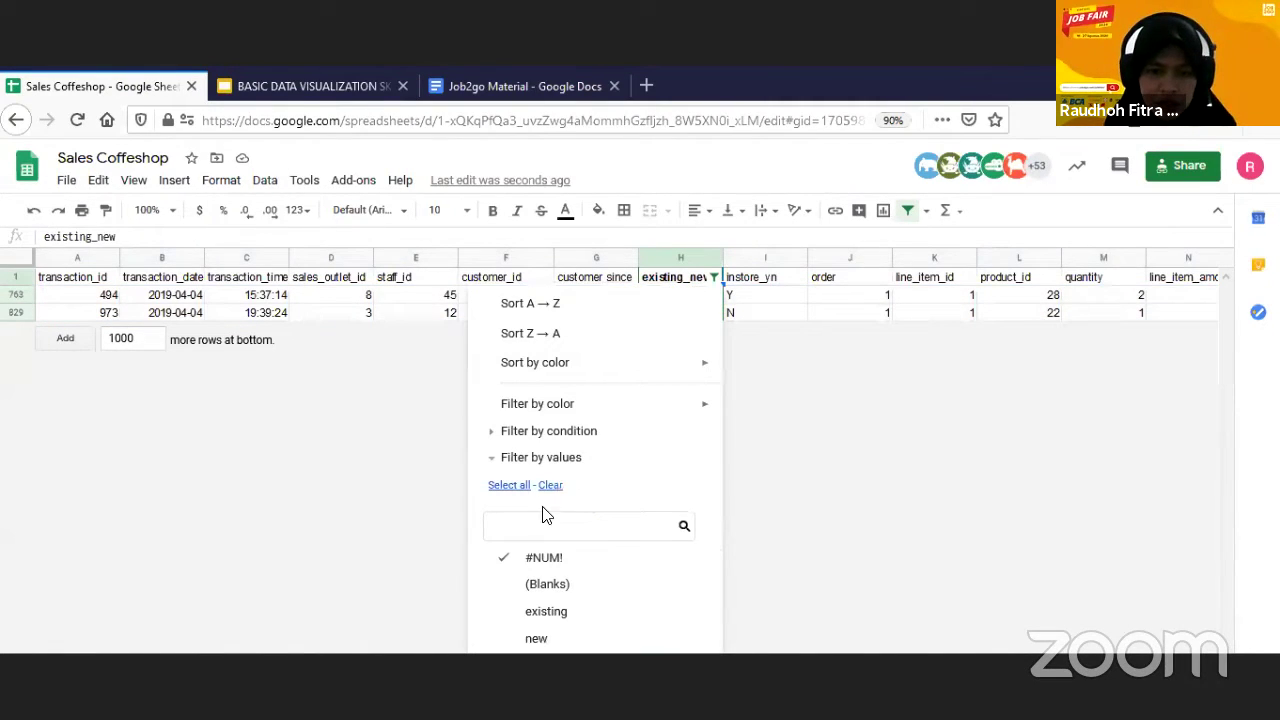
left_click(520, 485)
key("Return")
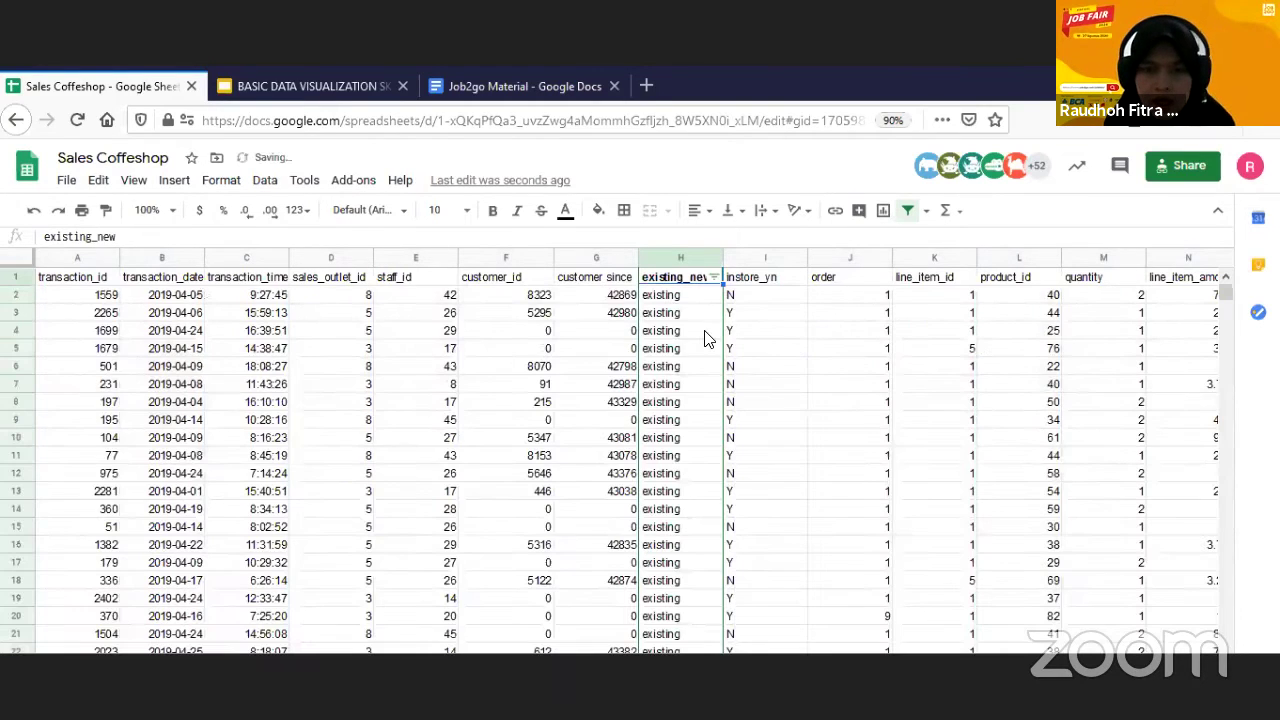
left_click(708, 330)
- Switch to the presentation and review the lookup and logical function slide and the Text-to-column slide
key("alt+Tab")
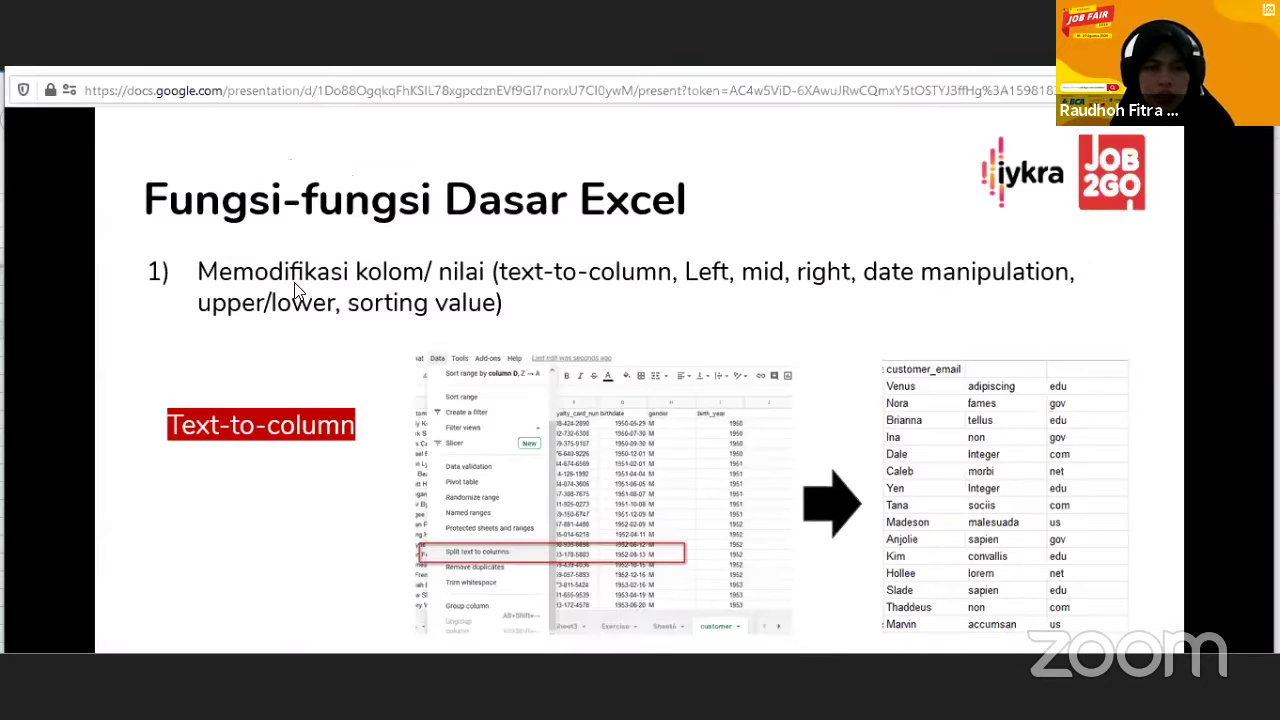
key("Right")
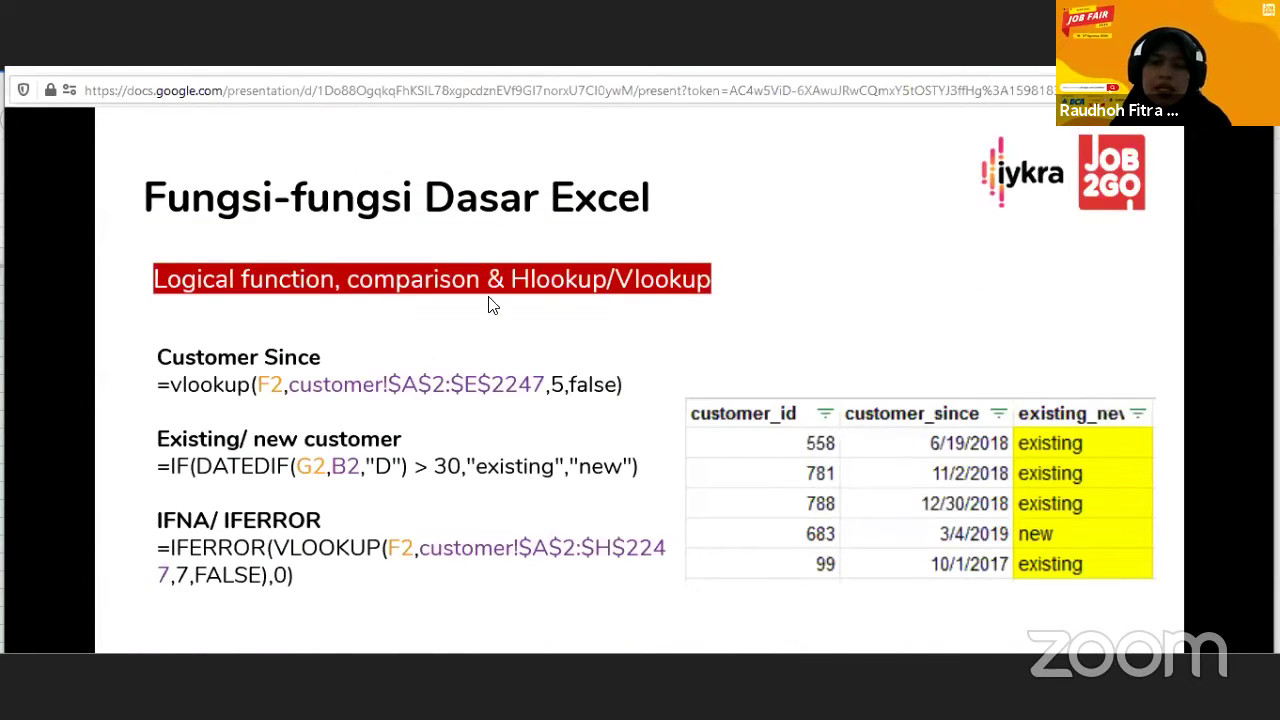
key("alt+Tab")
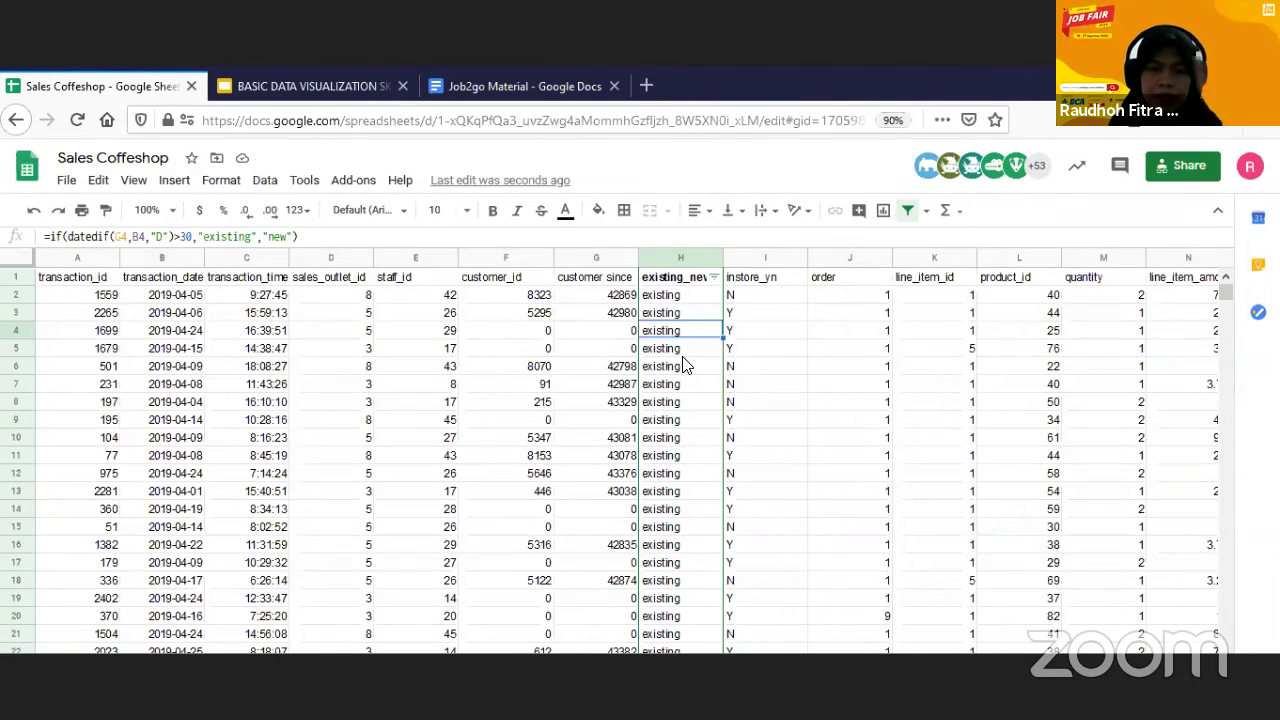
key("alt+Tab")
key("Left")
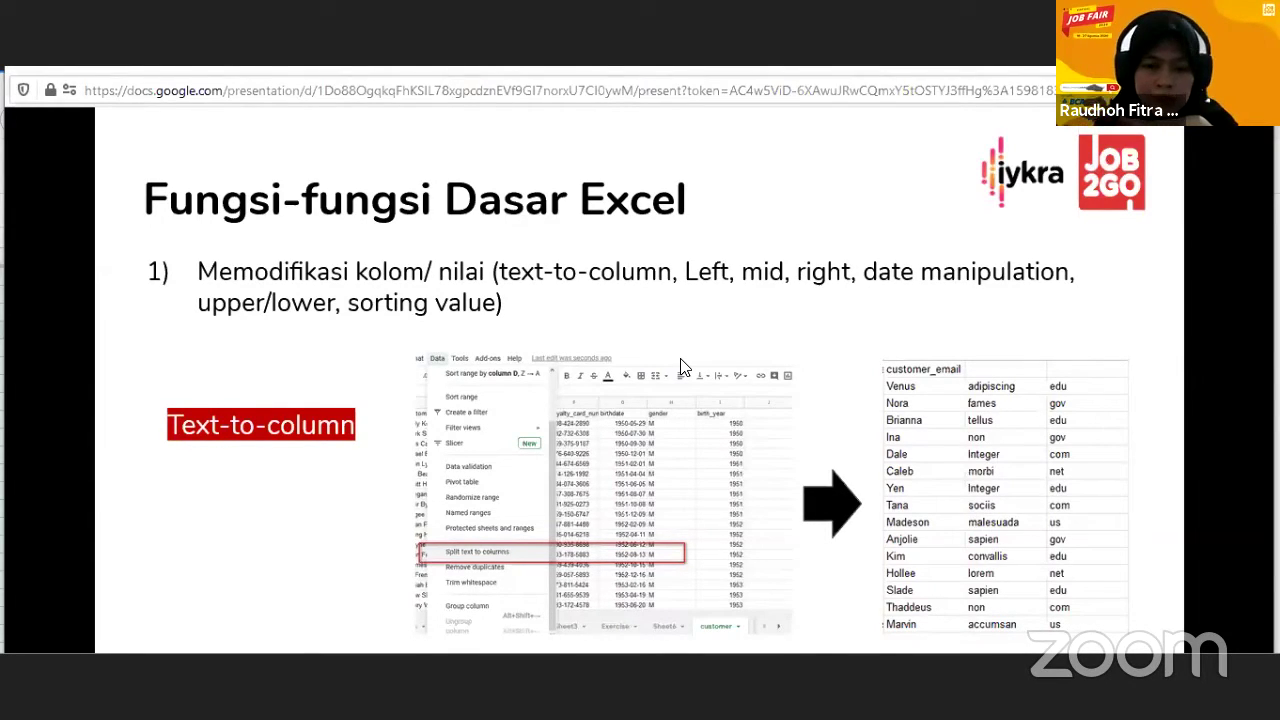
key("alt+Tab")
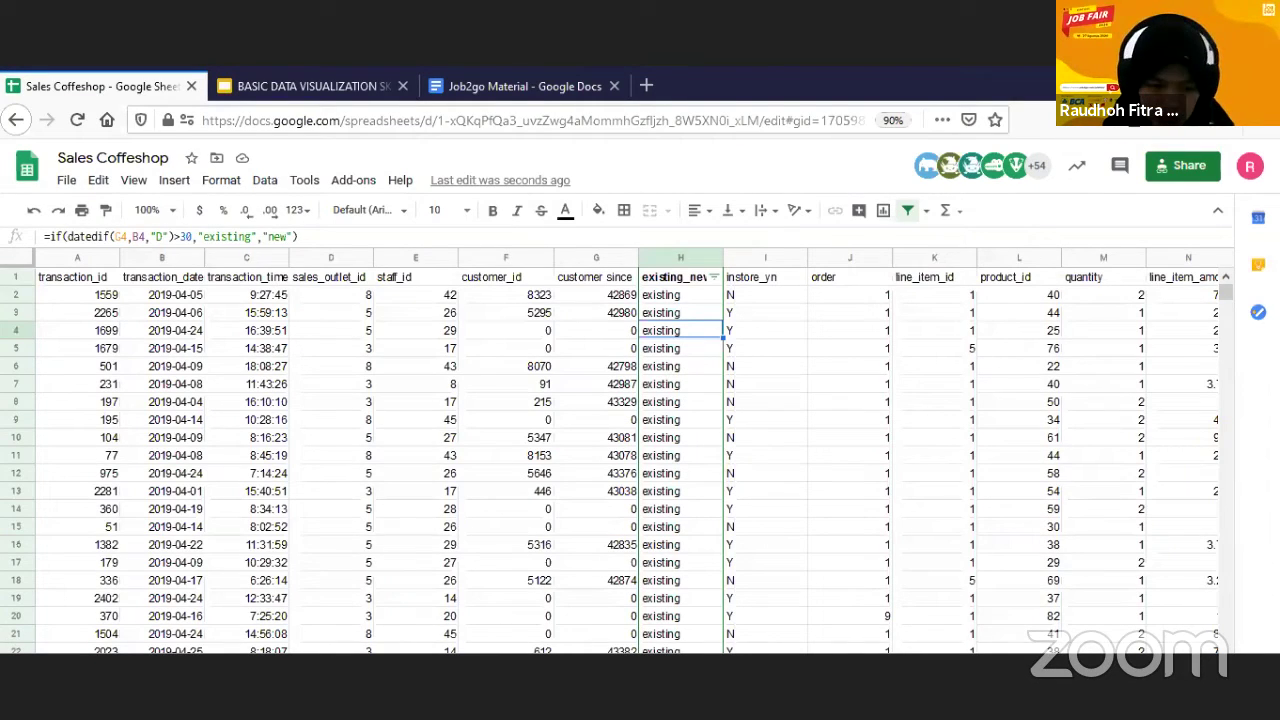
- Go to the top of the customer sheet and widen the customer_email column D to fit the full addresses
key("ctrl+shift+Page_Down")
scroll(543, 500, "up", 5)
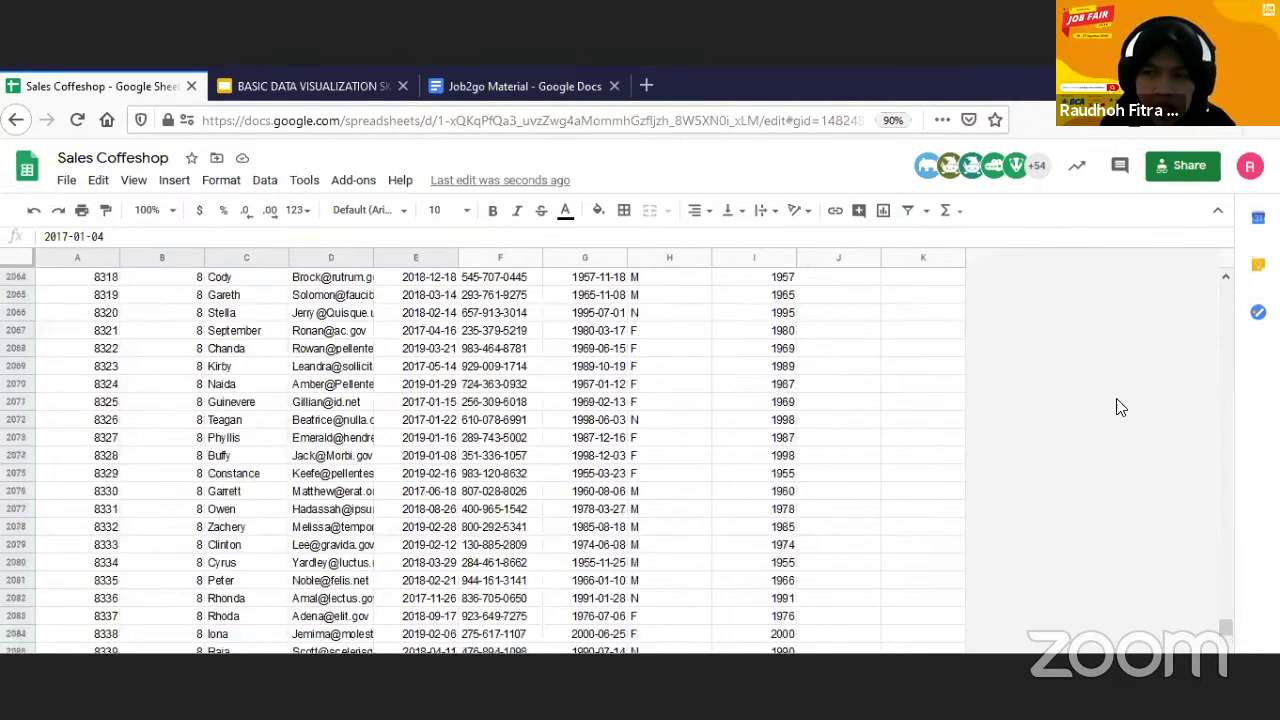
left_click_drag(1227, 626, 1226, 291)
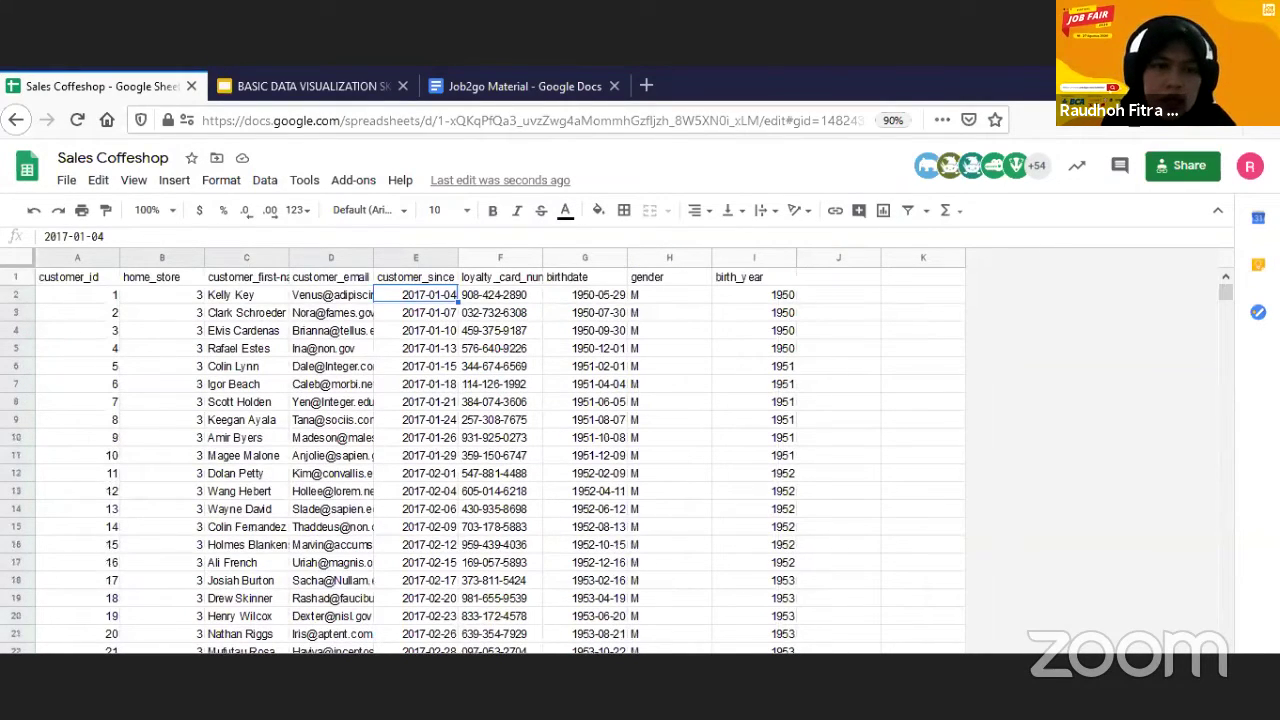
left_click(340, 257)
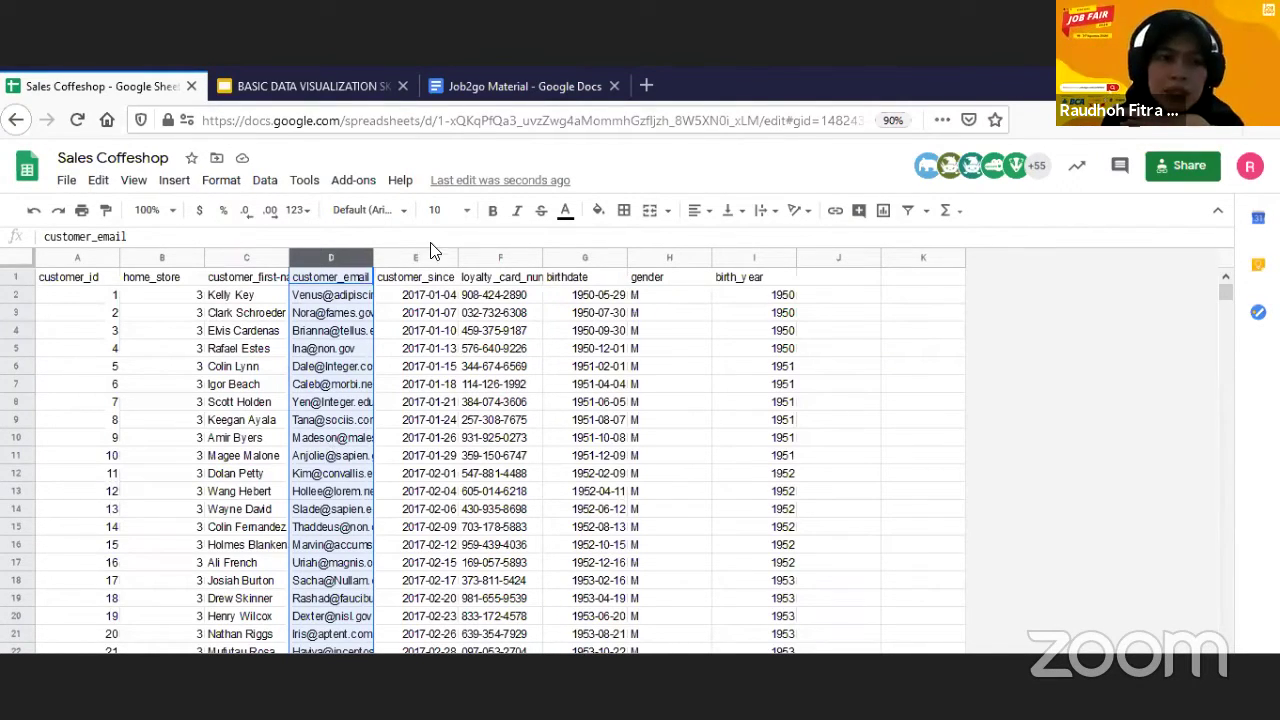
left_click_drag(372, 265, 506, 258)
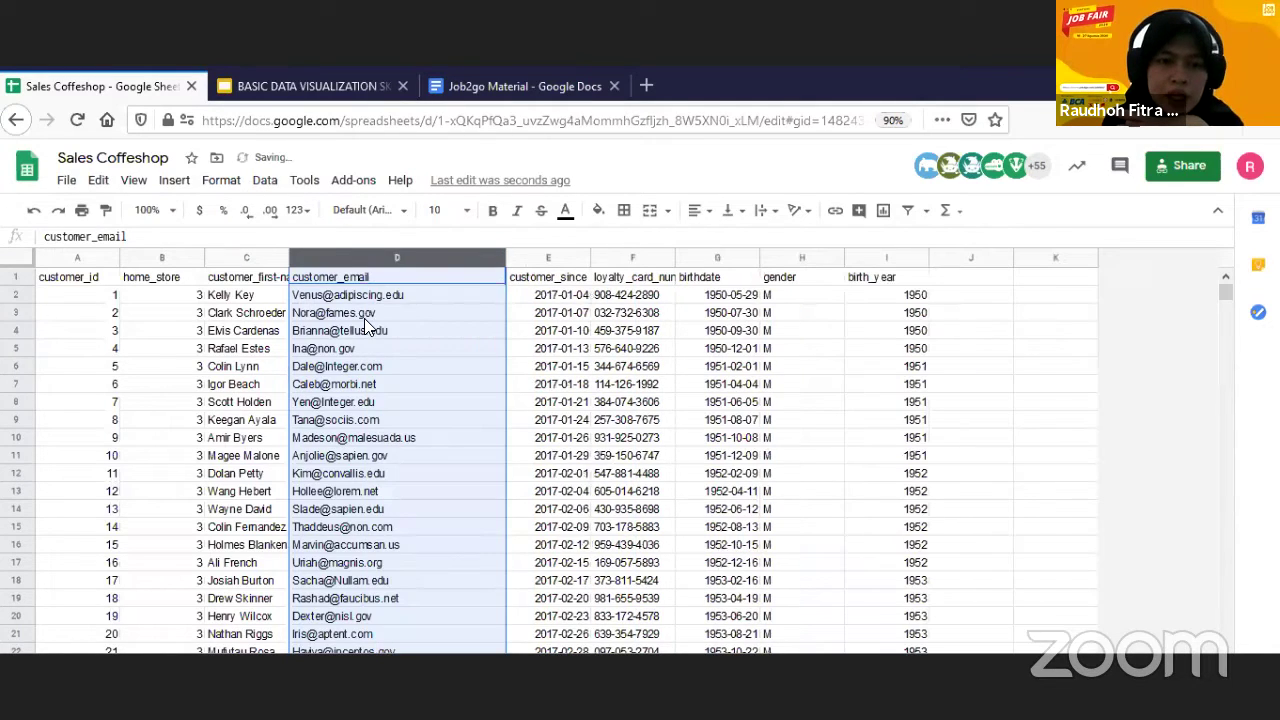
- Examine the structure of the email addresses in cells D3 to D6
left_click(366, 314)
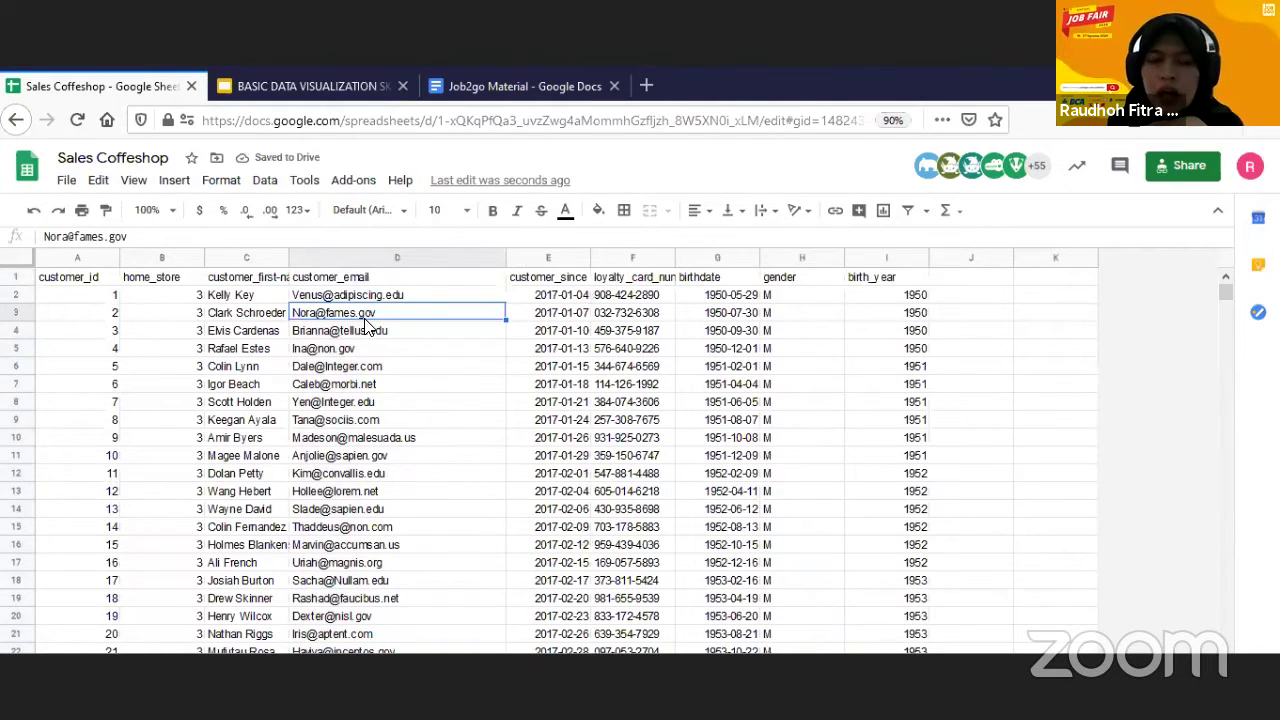
key("Down")
key("Down")
key("Down")
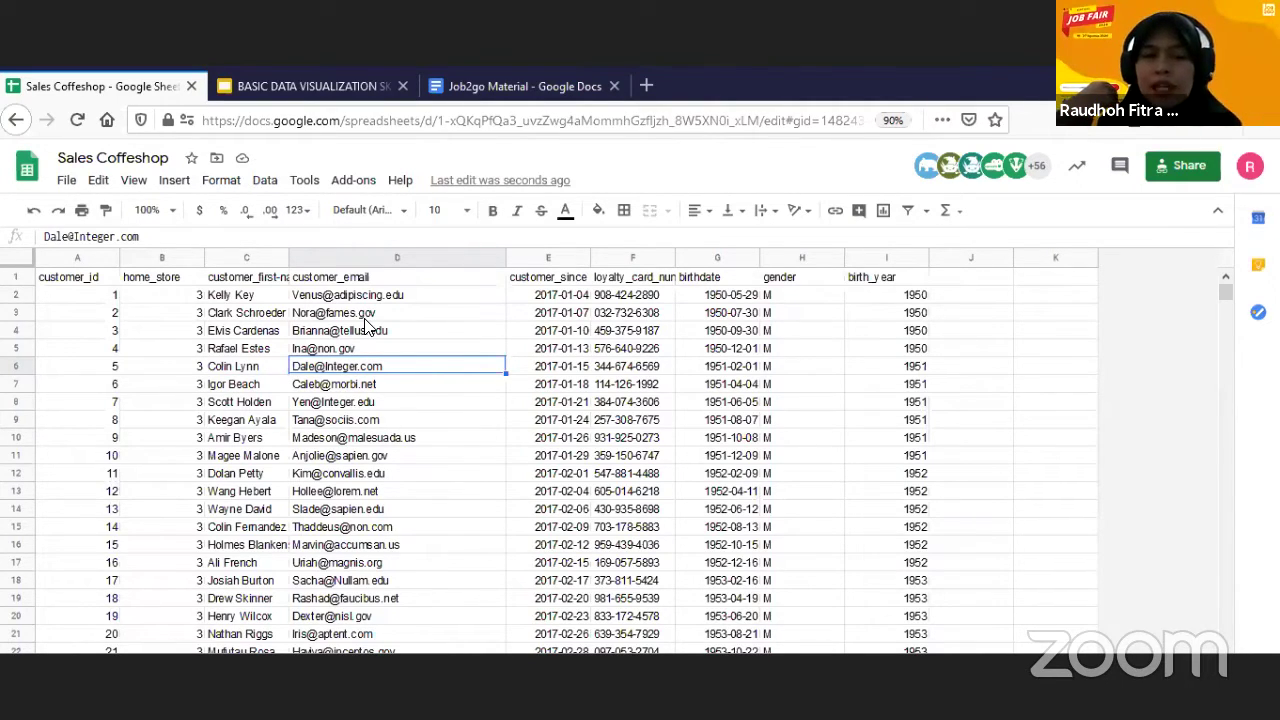
- Select the entire customer_email column D on the customer sheet
left_click(365, 318)
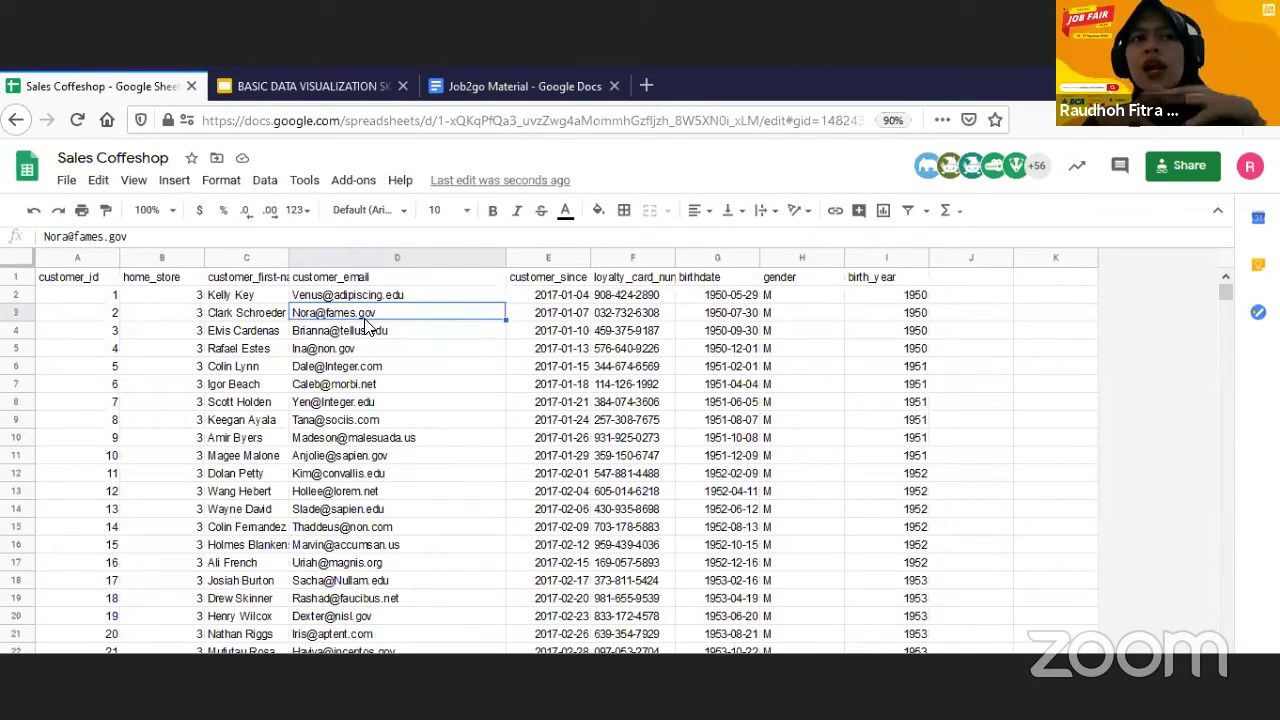
left_click(367, 262)
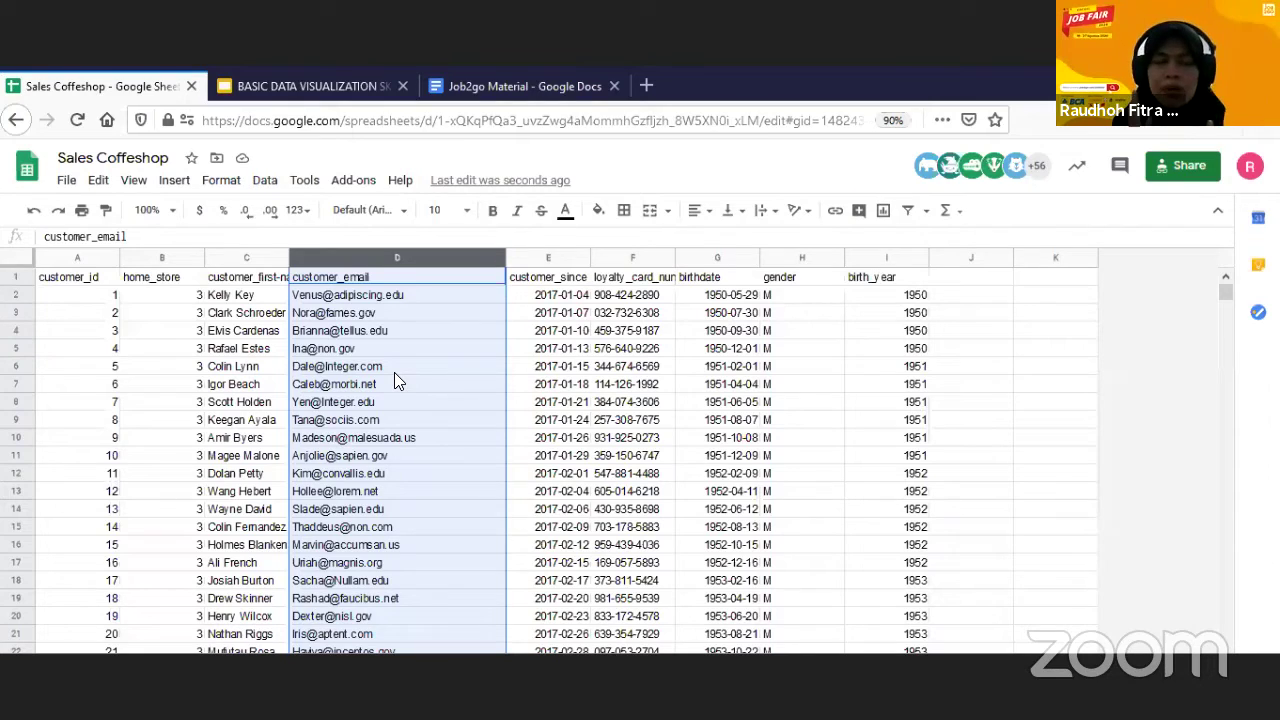
left_click(256, 182)
scroll(358, 312, "down", 1)
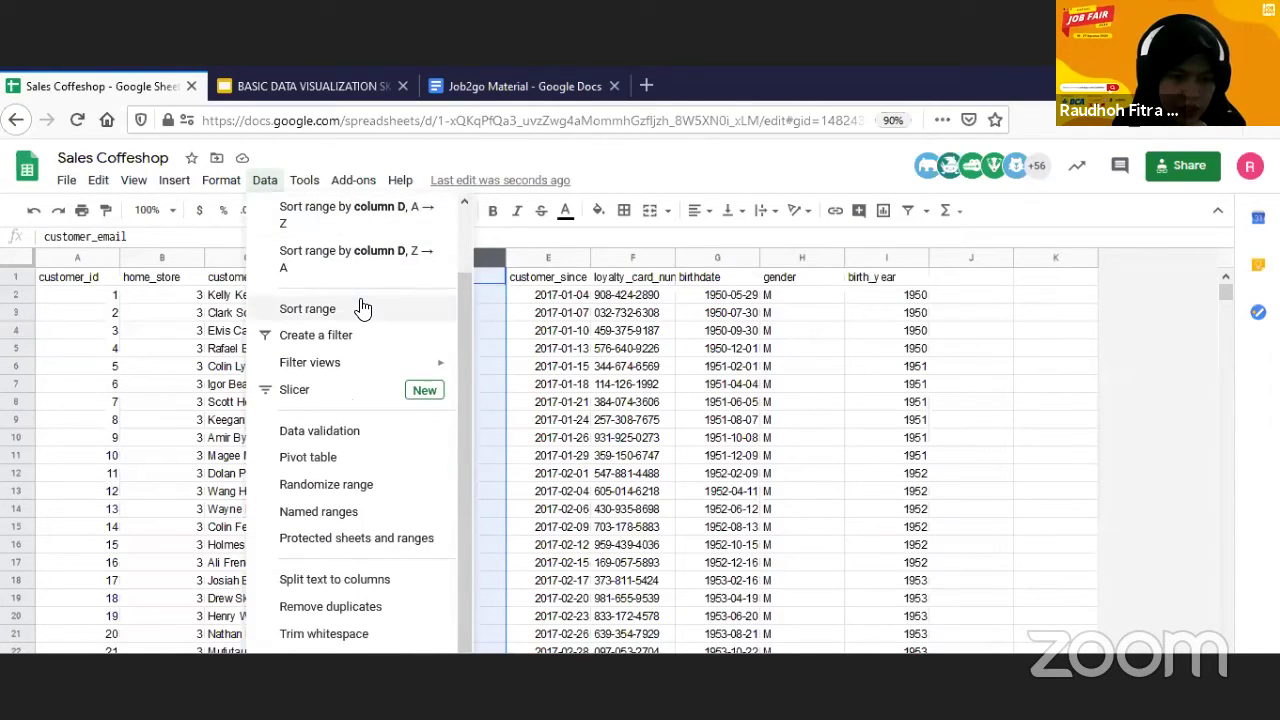
scroll(358, 312, "up", 1)
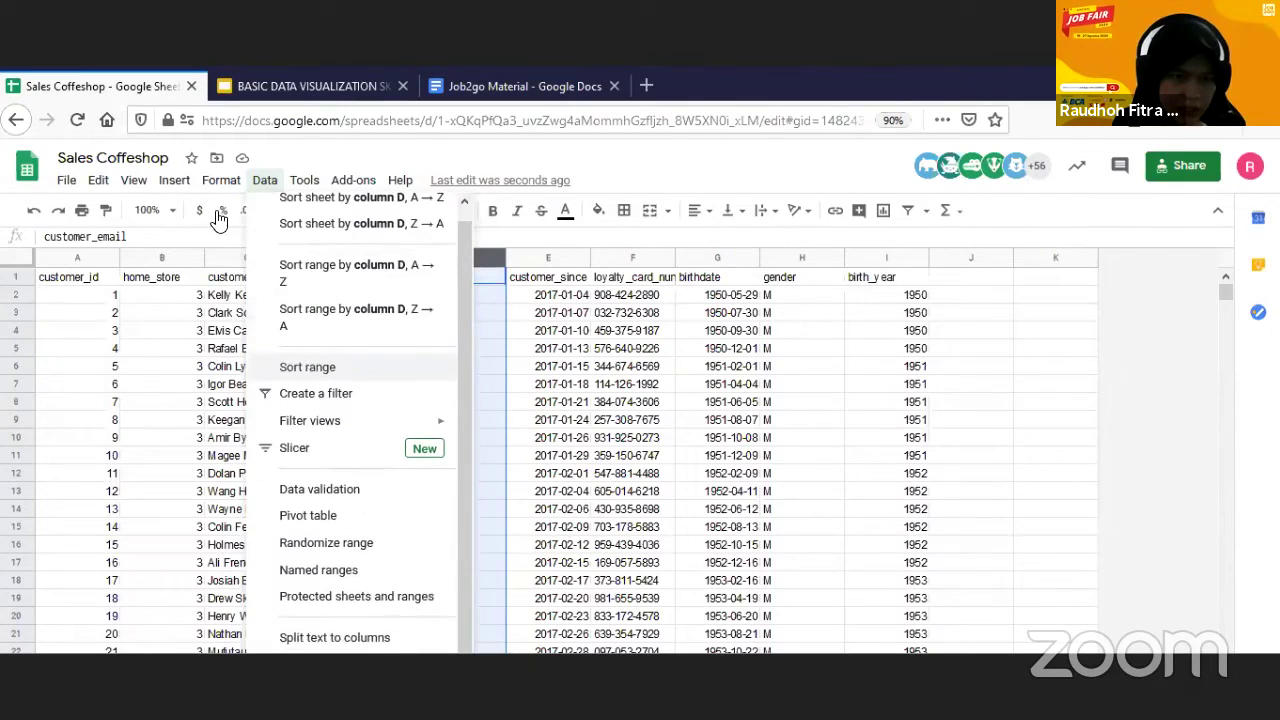
left_click(219, 180)
left_click(218, 181)
left_click(215, 183)
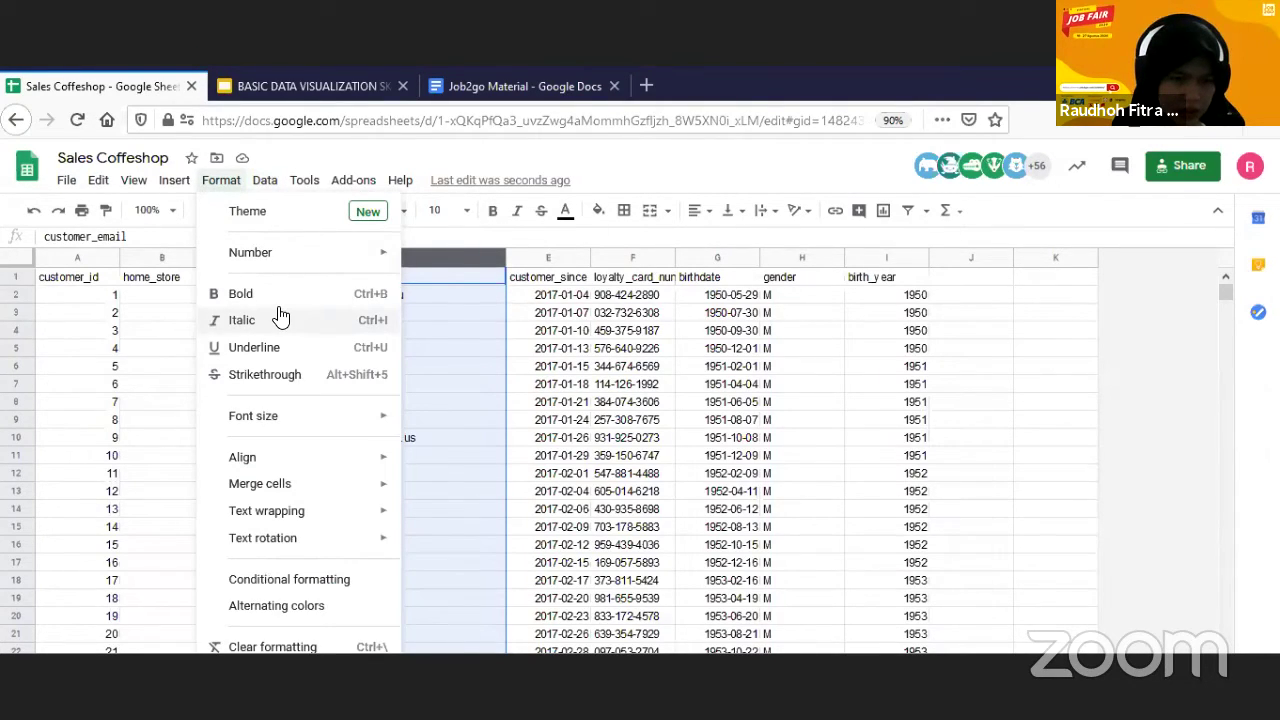
left_click(396, 346)
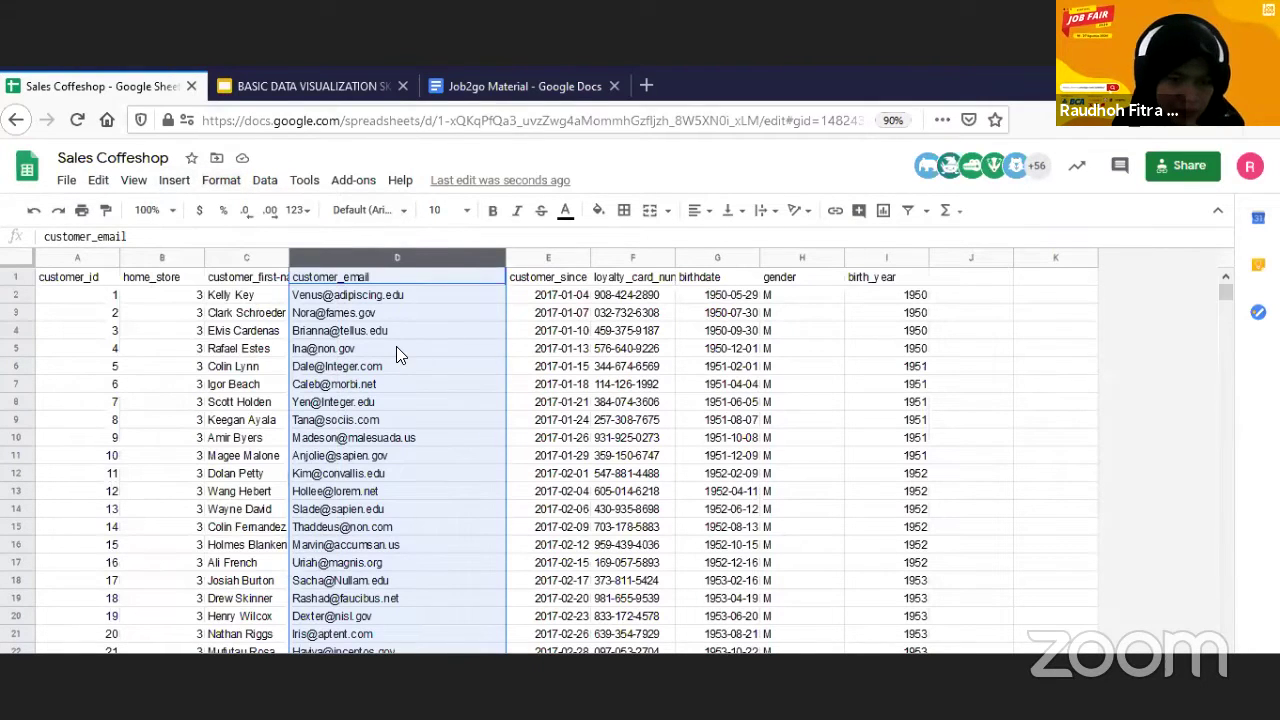
right_click(396, 354)
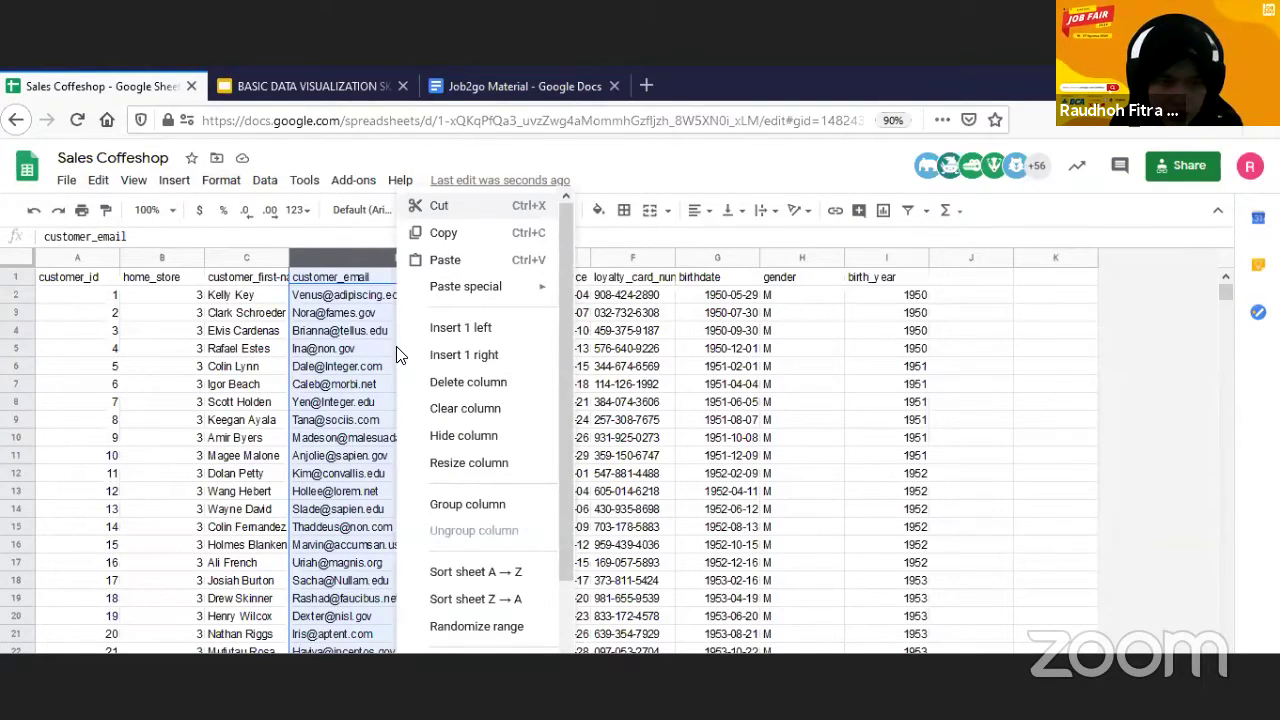
scroll(396, 354, "down", 3)
scroll(440, 405, "down", 3)
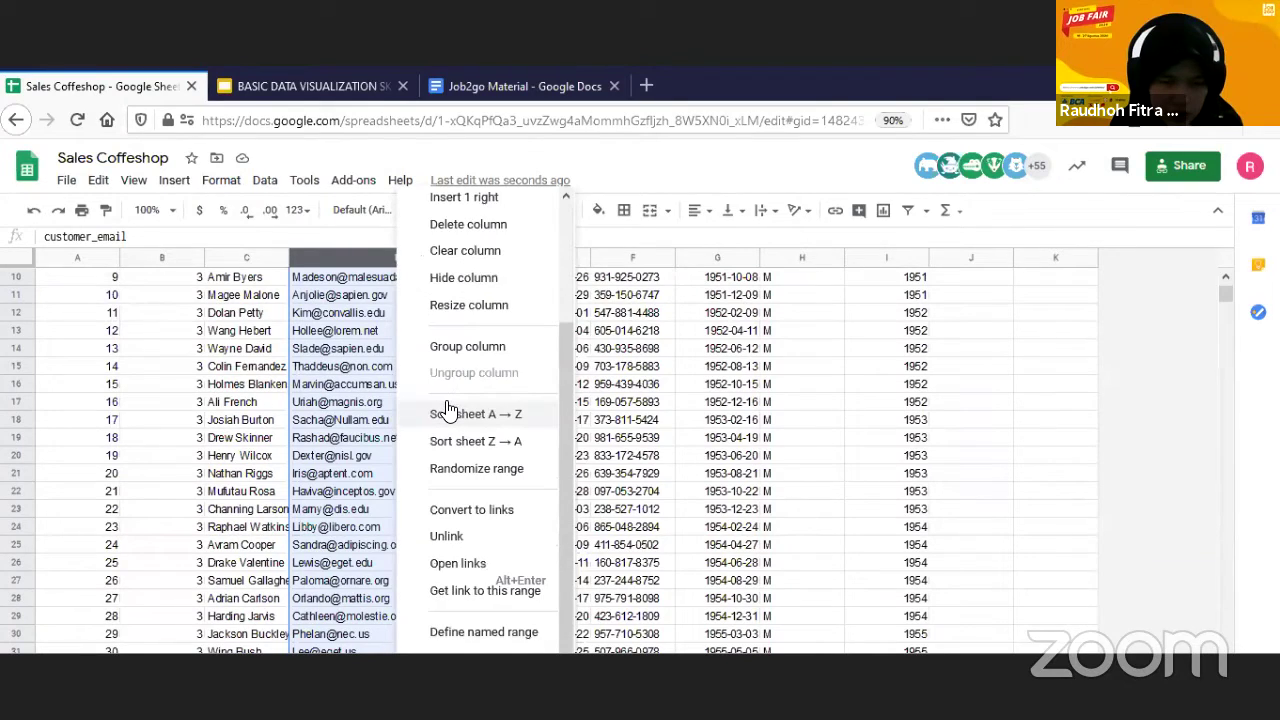
scroll(447, 411, "down", 1)
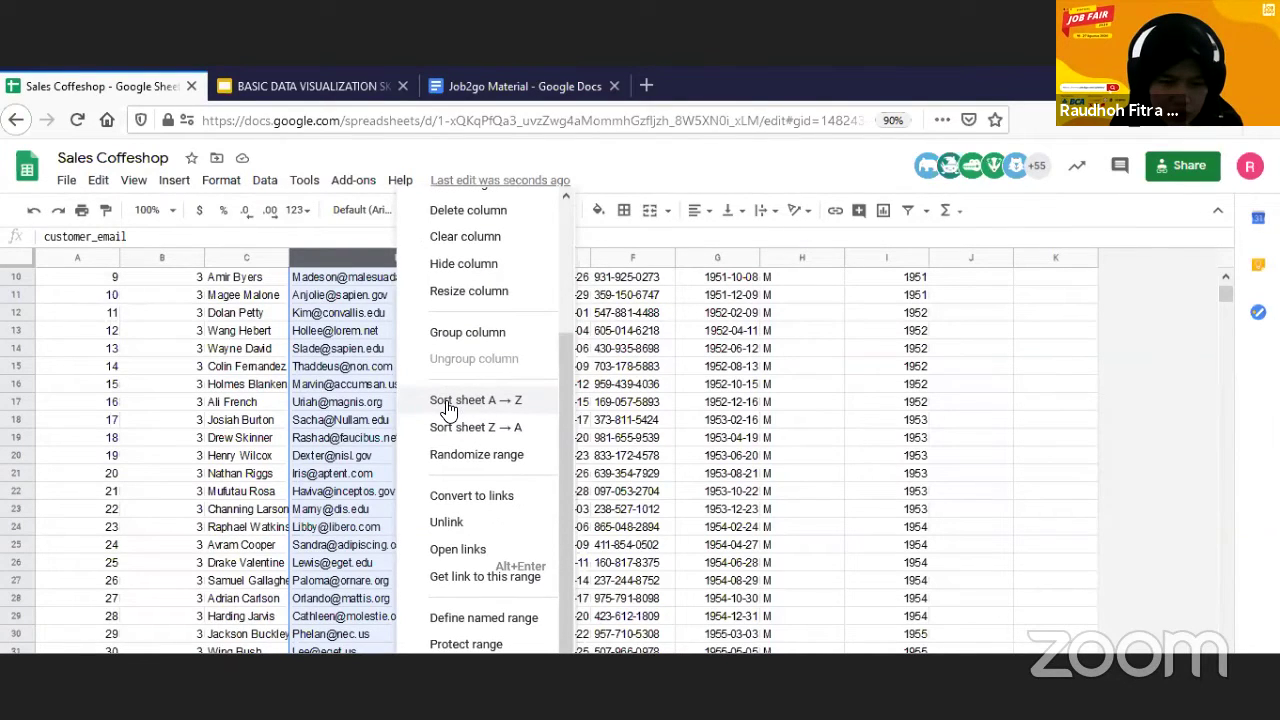
- Split the text of the customer_email column D into columns using the custom separator @
left_click(263, 186)
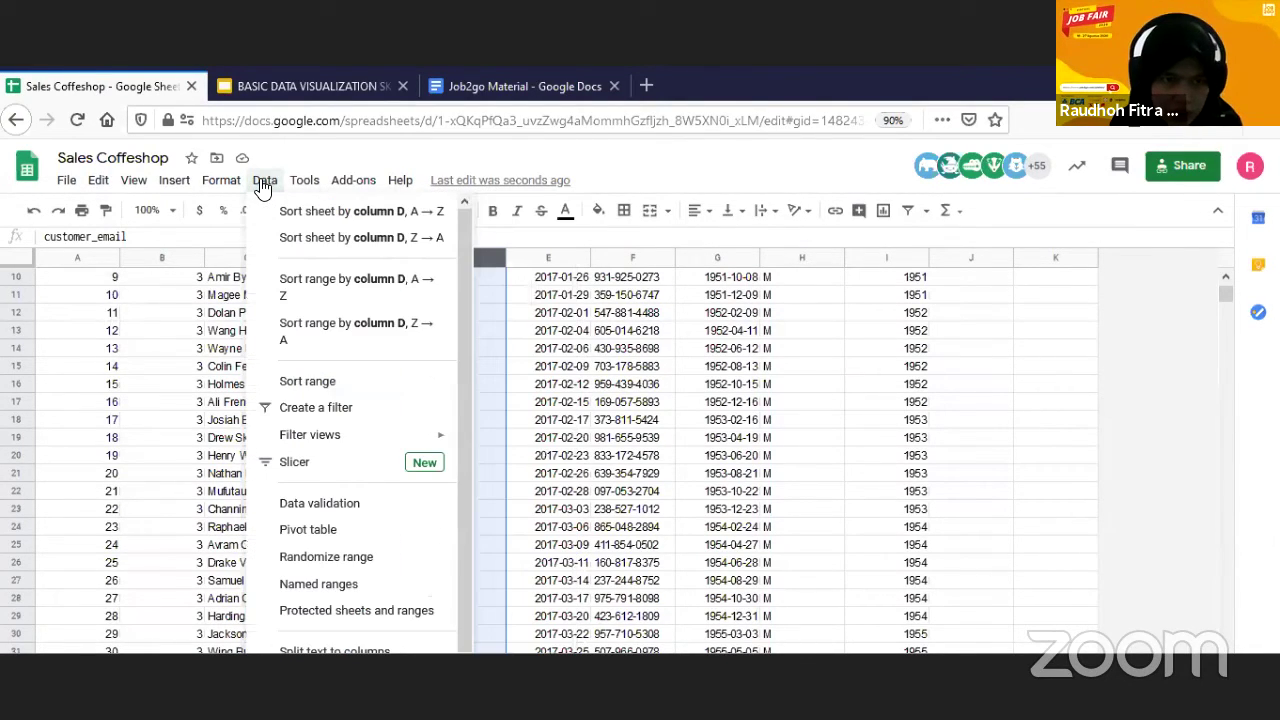
scroll(360, 327, "down", 1)
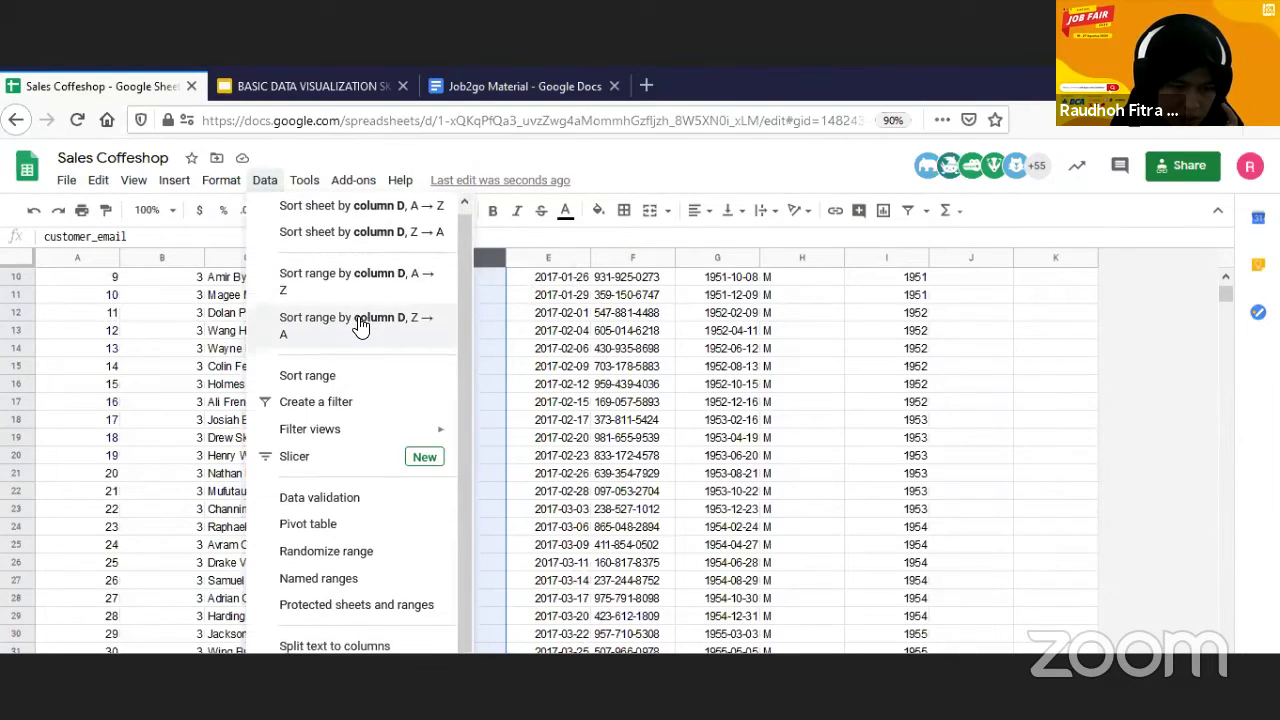
scroll(360, 327, "down", 1)
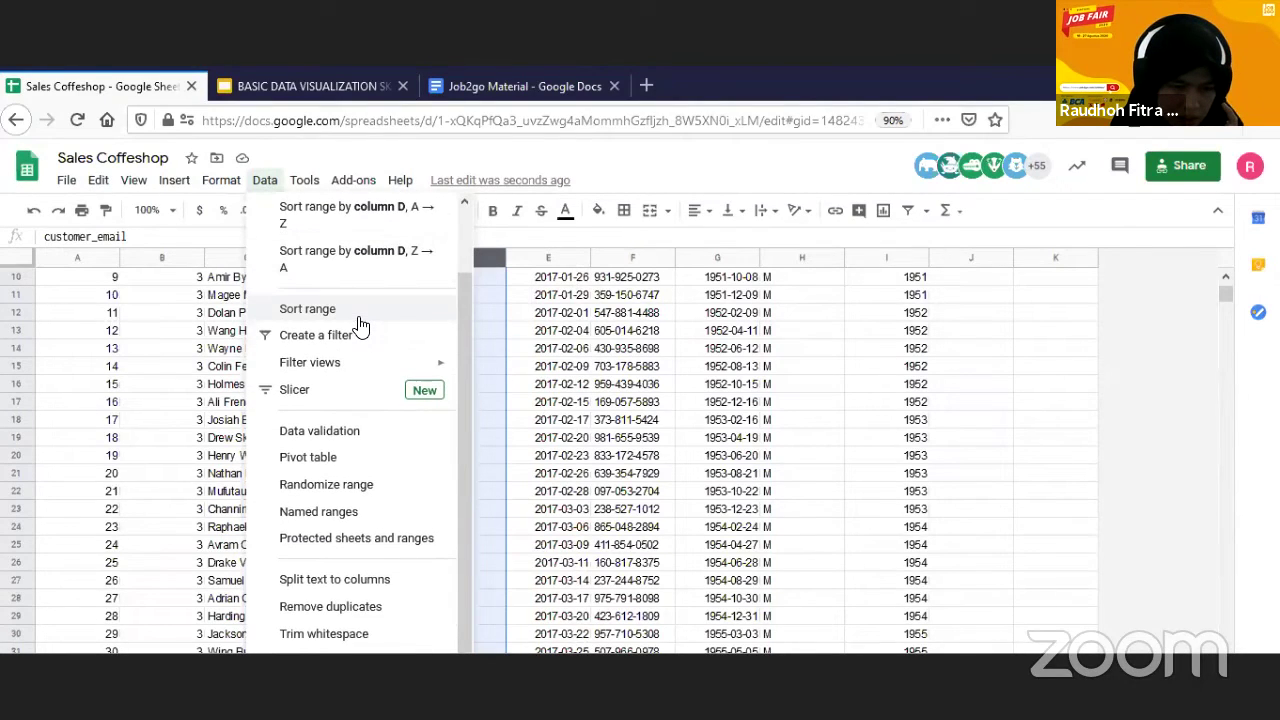
left_click(360, 582)
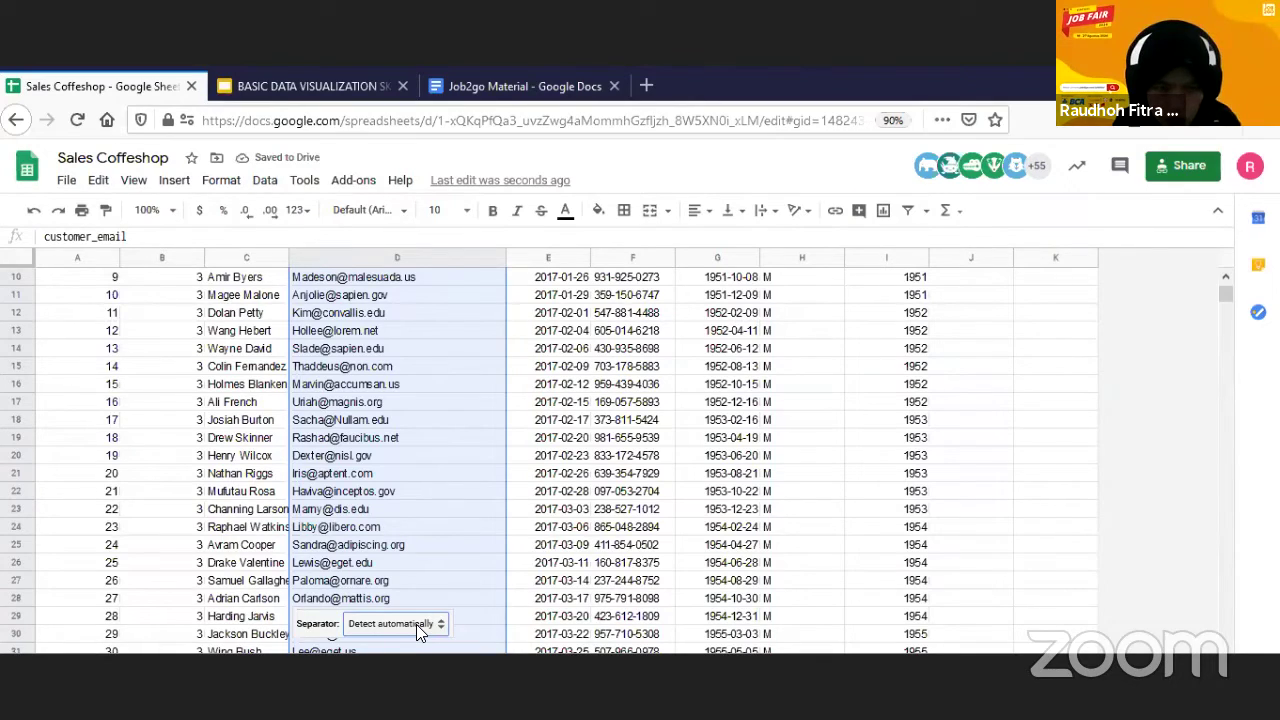
left_click(416, 624)
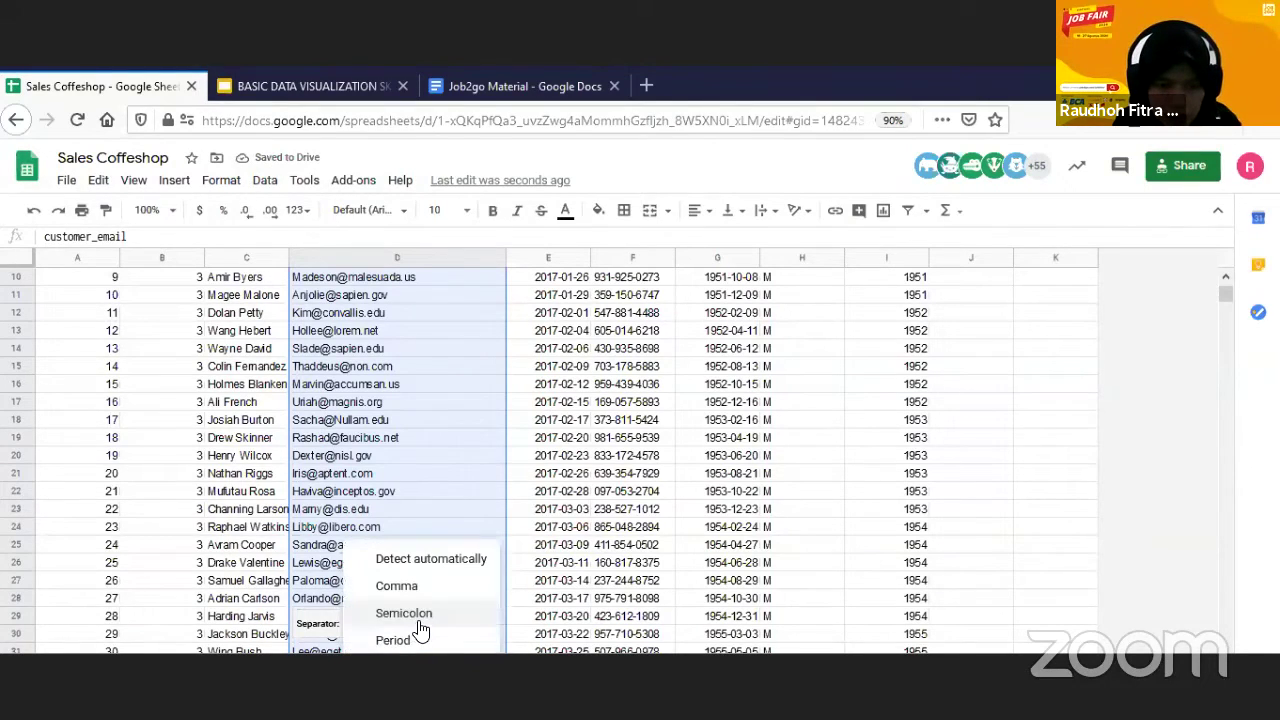
left_click(392, 692)
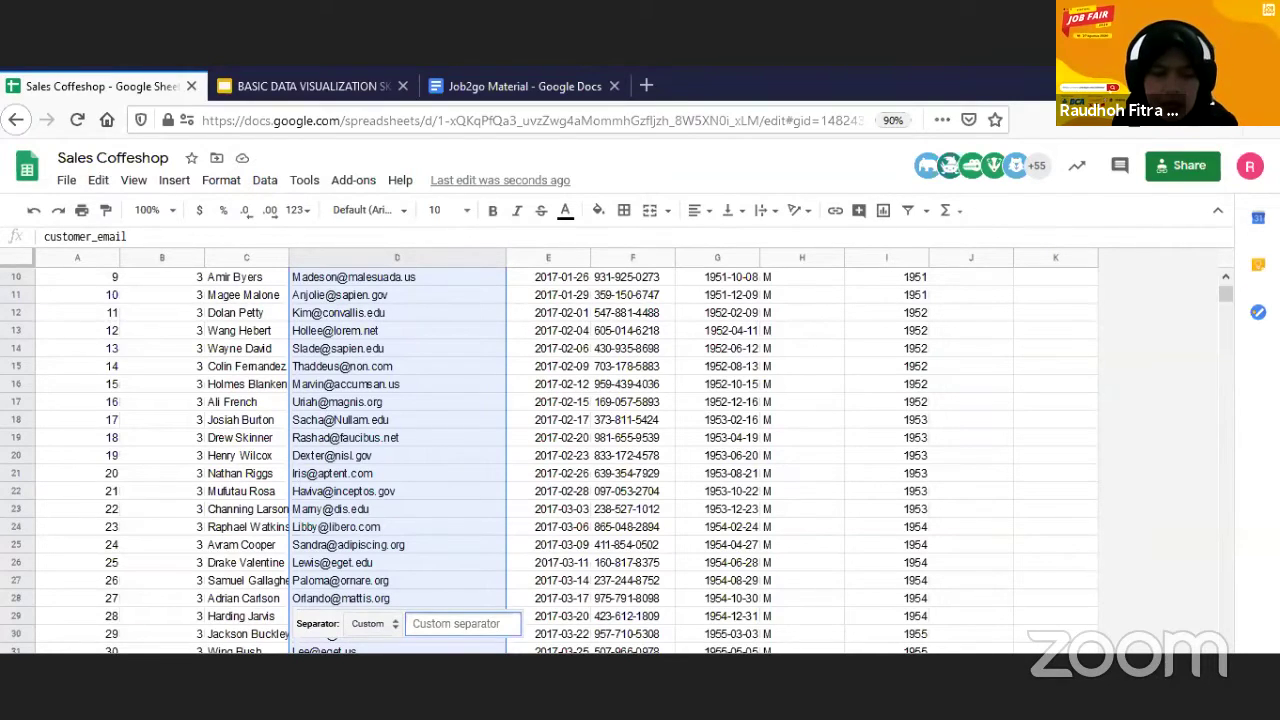
type("@")
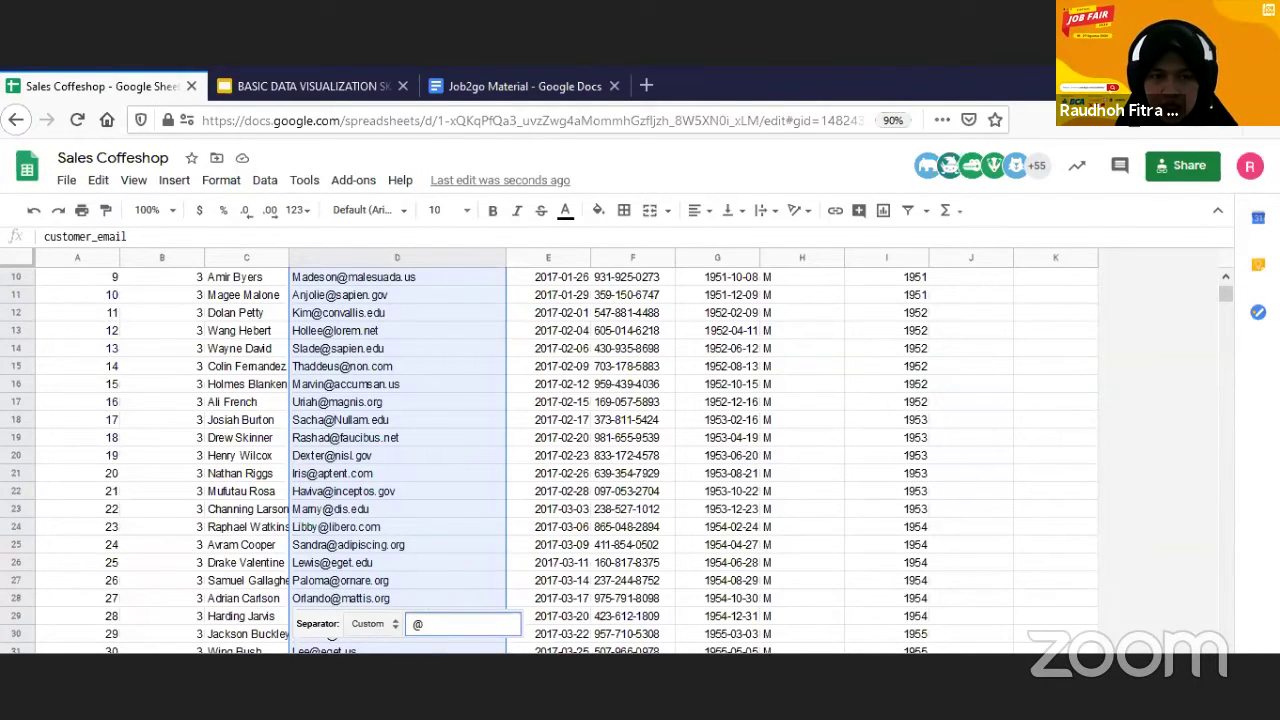
scroll(542, 300, "up", 3)
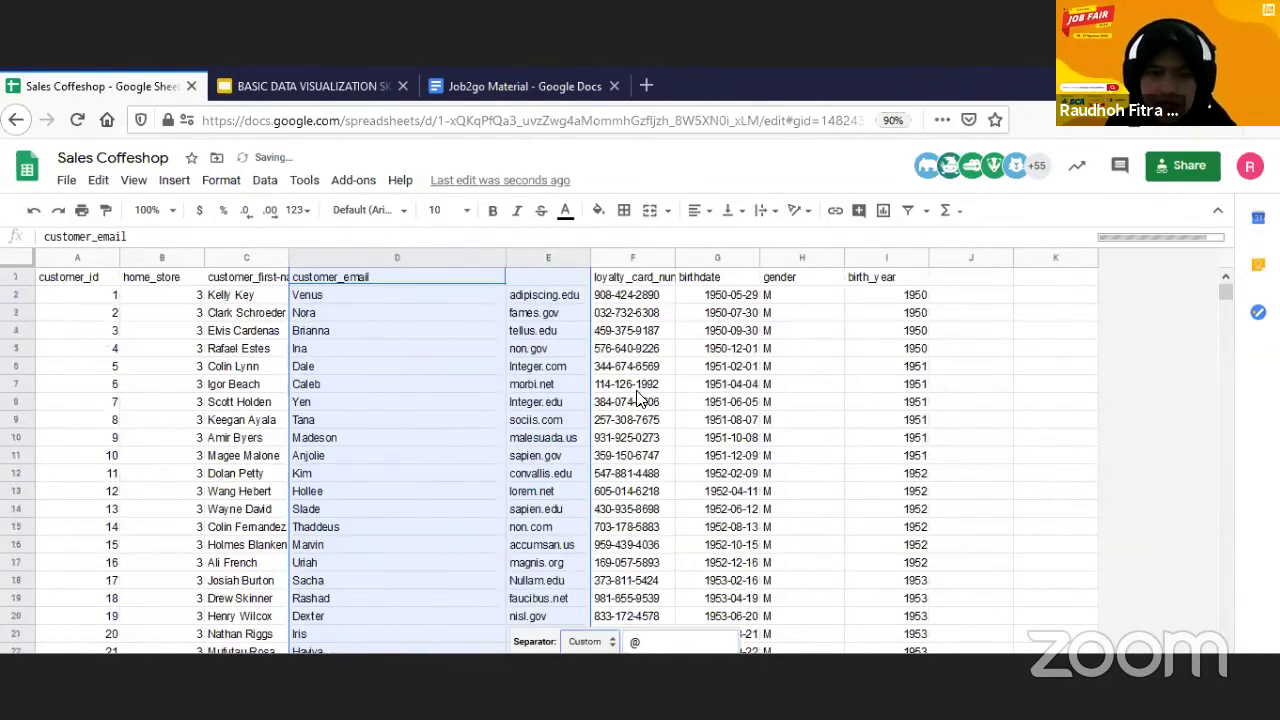
- Split the email domains in column E into columns using a period as the custom separator
left_click(540, 293)
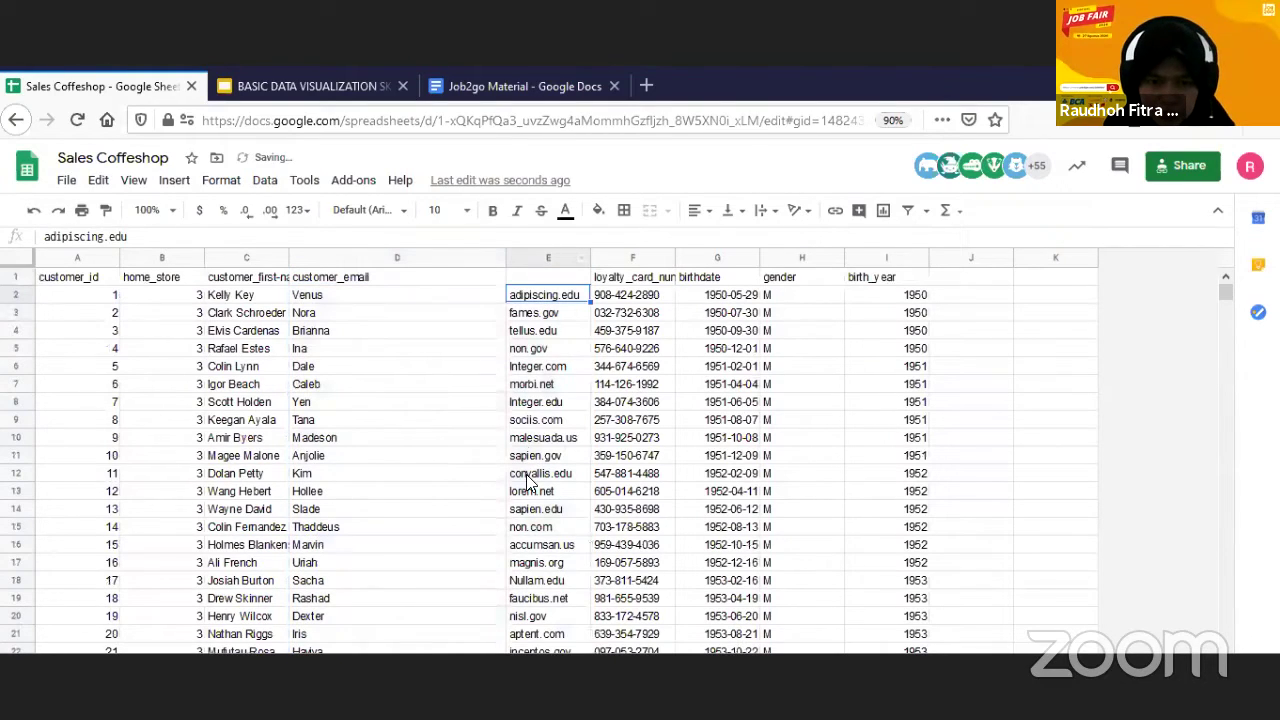
left_click(543, 258)
left_click(266, 180)
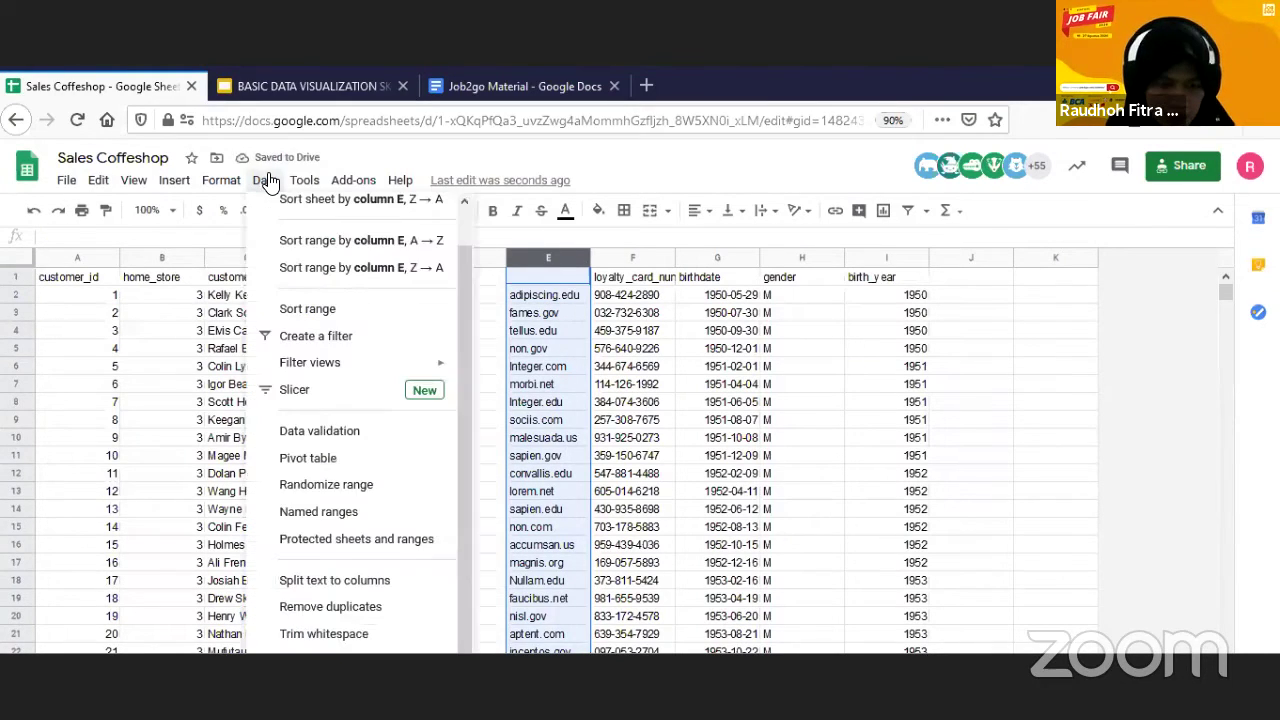
left_click(370, 581)
left_click(705, 645)
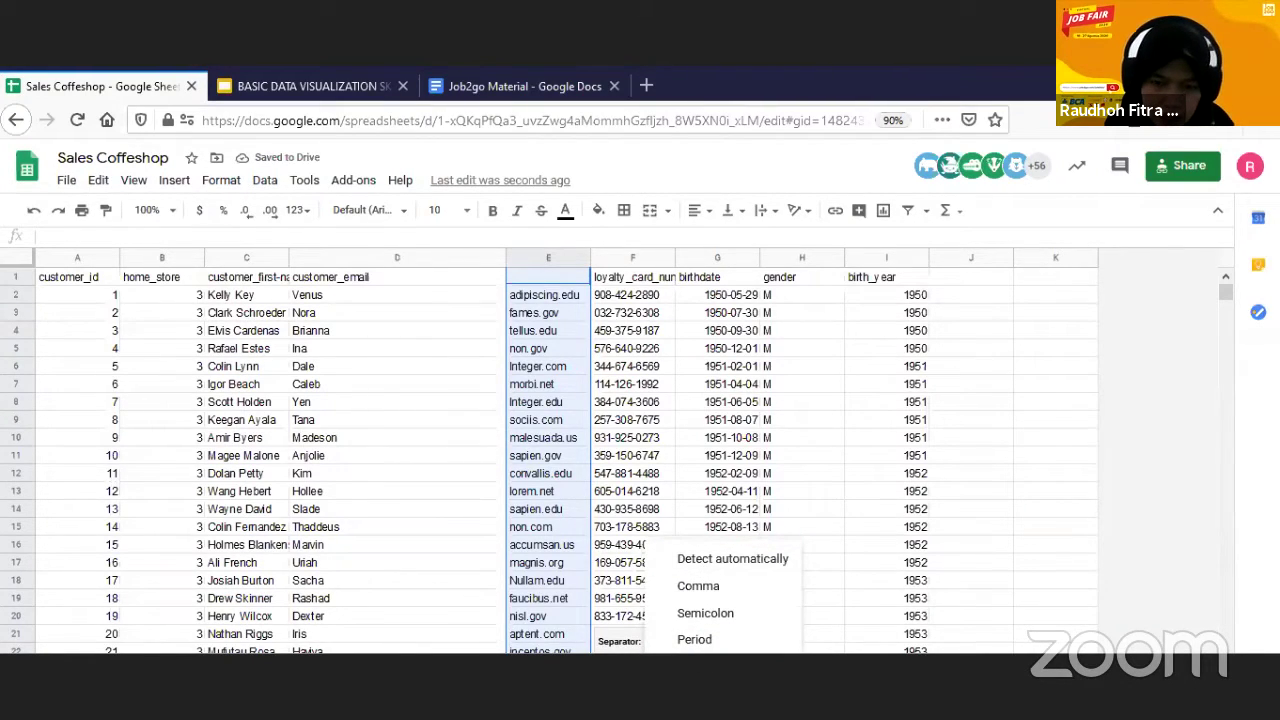
left_click(705, 693)
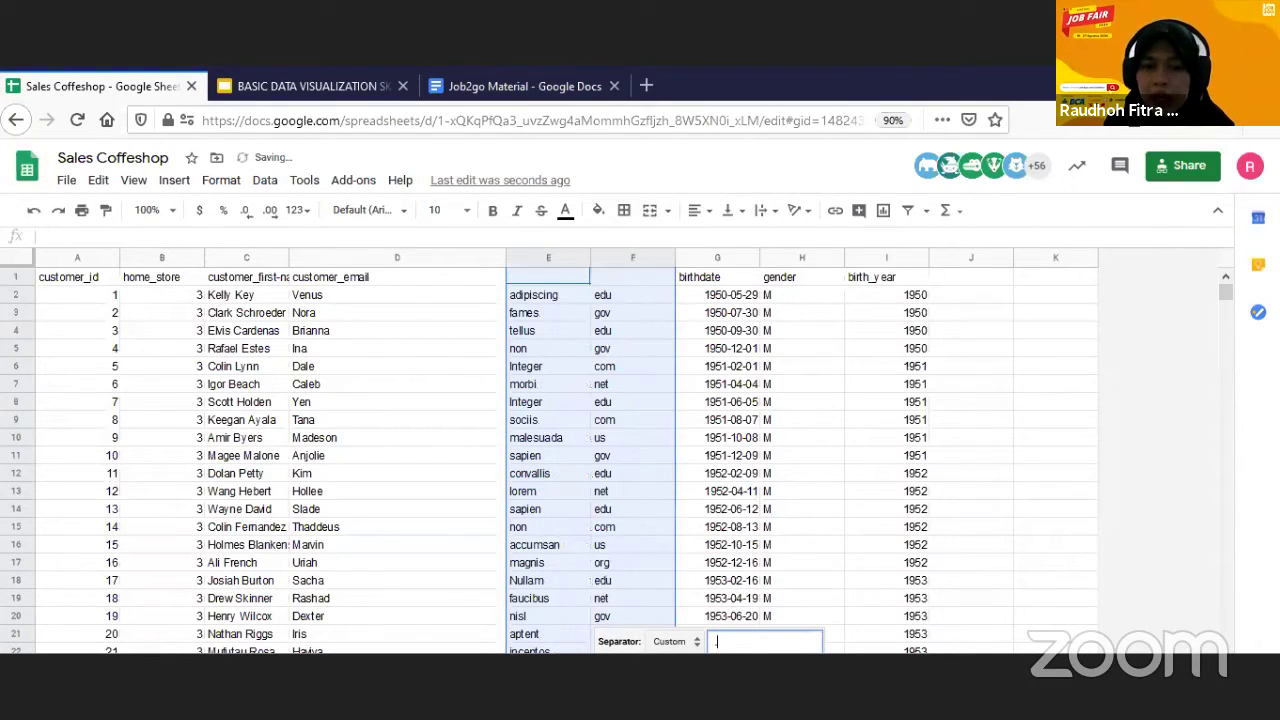
- Check the split domain endings in column F by selecting from F2 down to the last row
left_click(642, 440)
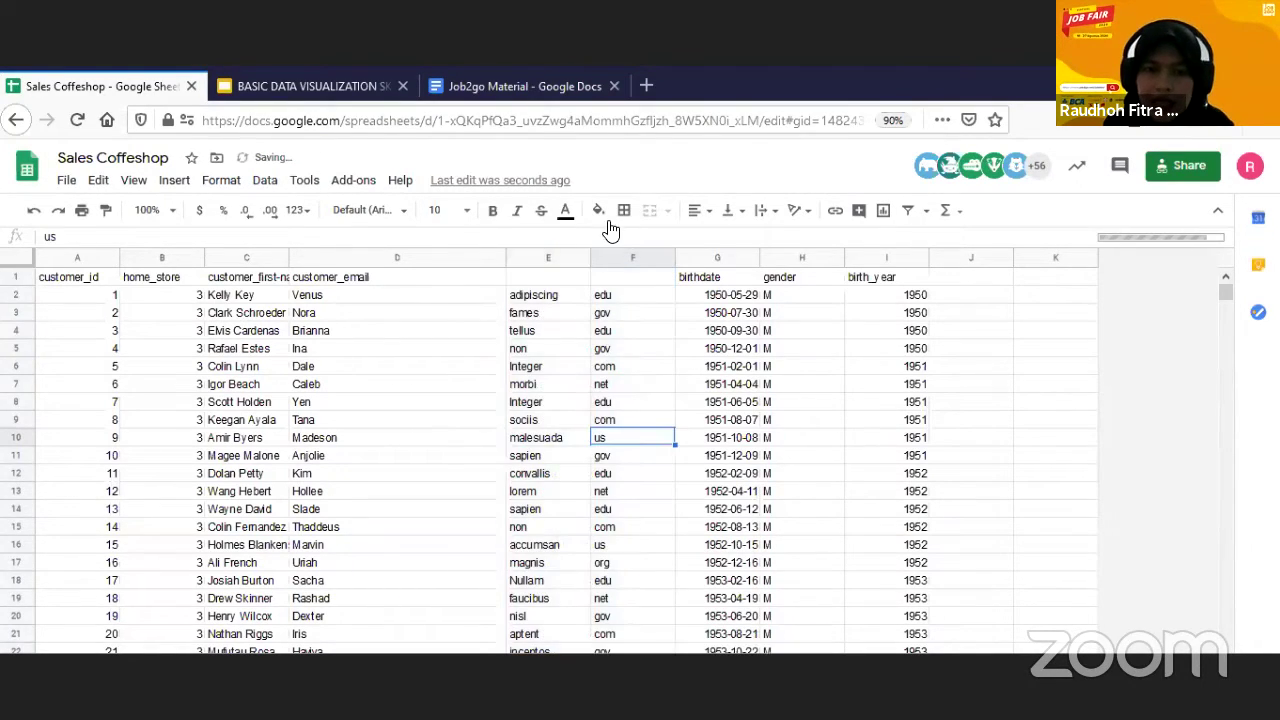
left_click(631, 300)
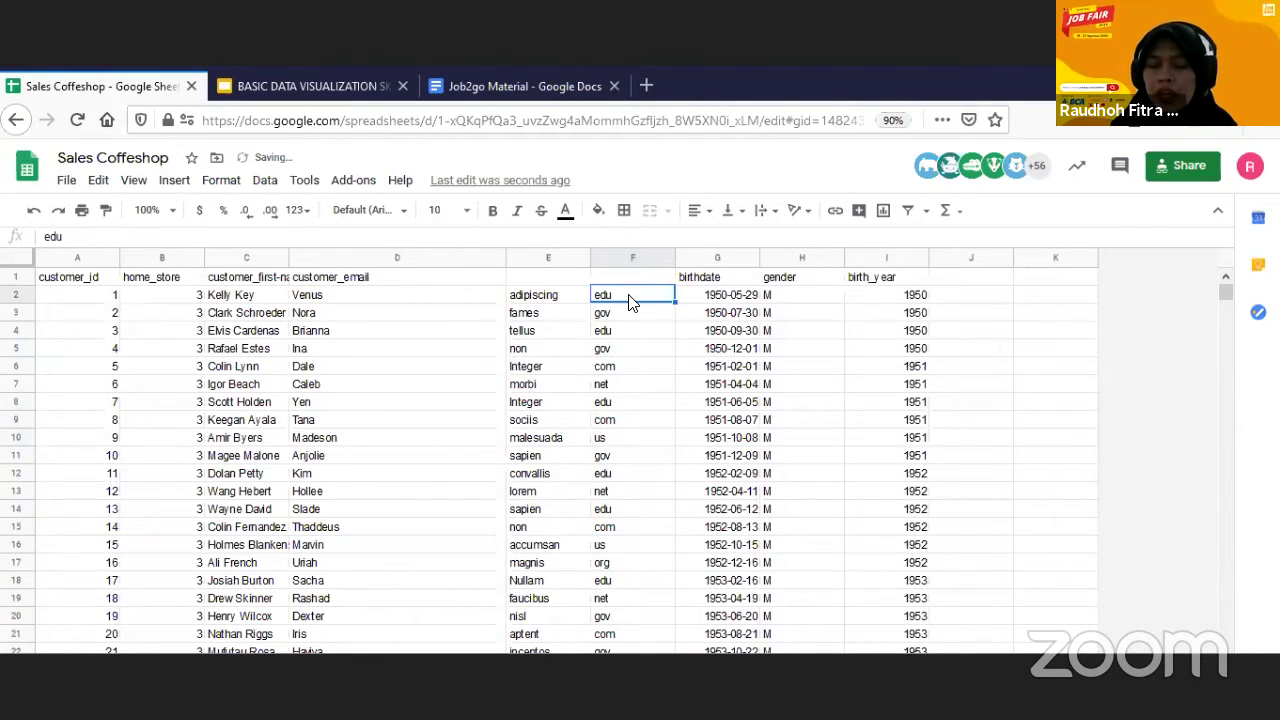
key("ctrl+shift+Down")
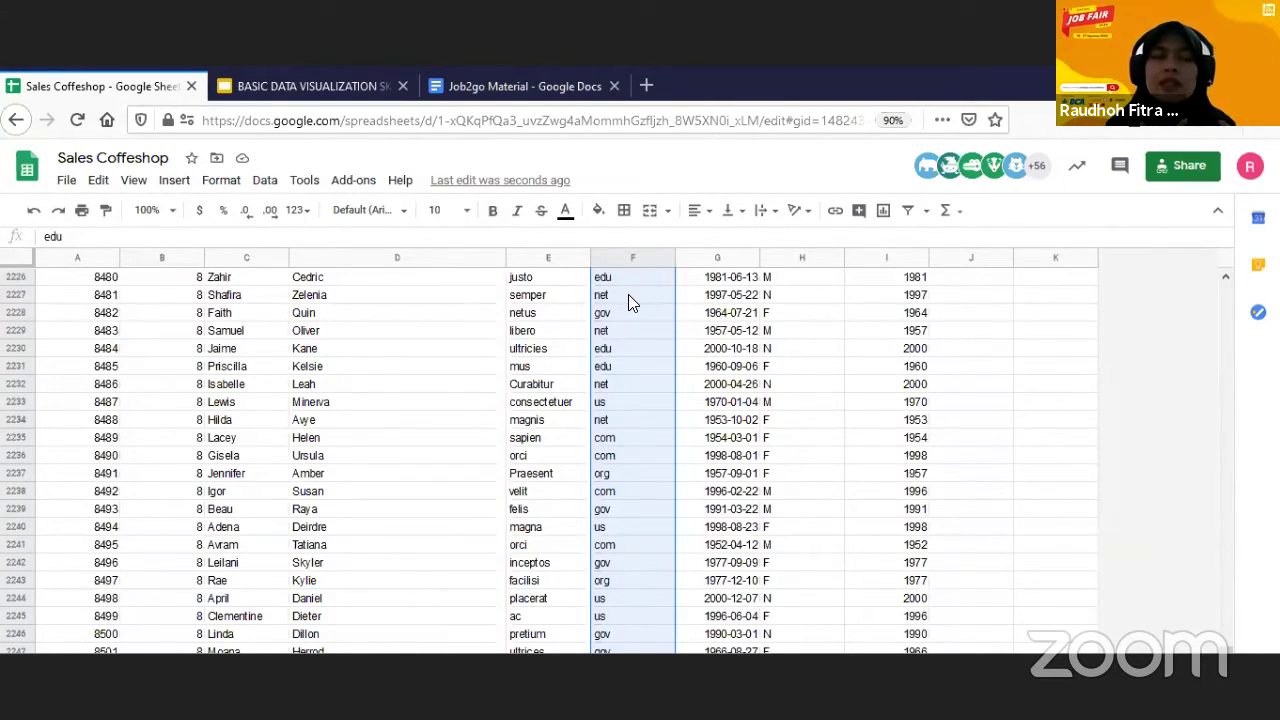
- Switch to the presentation and review the Text-to-column, Left, mid, right and Date Manipulation slides
key("alt+Tab")
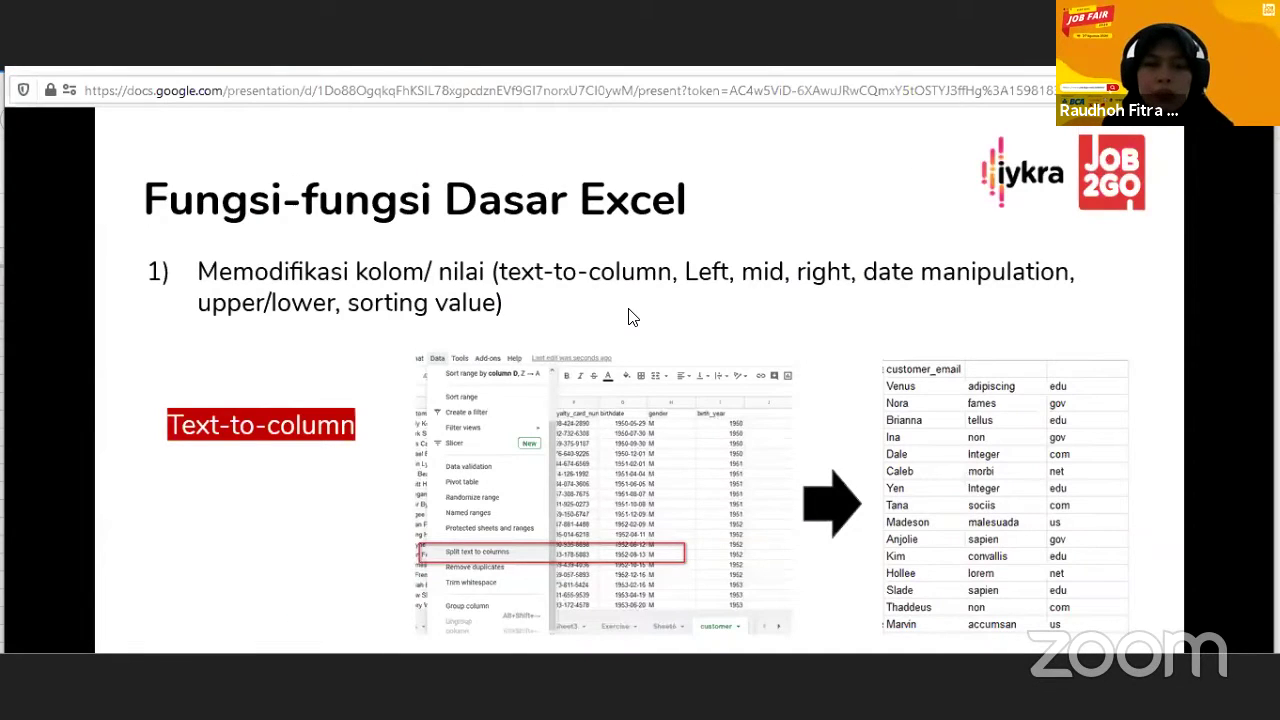
key("Right")
key("Left")
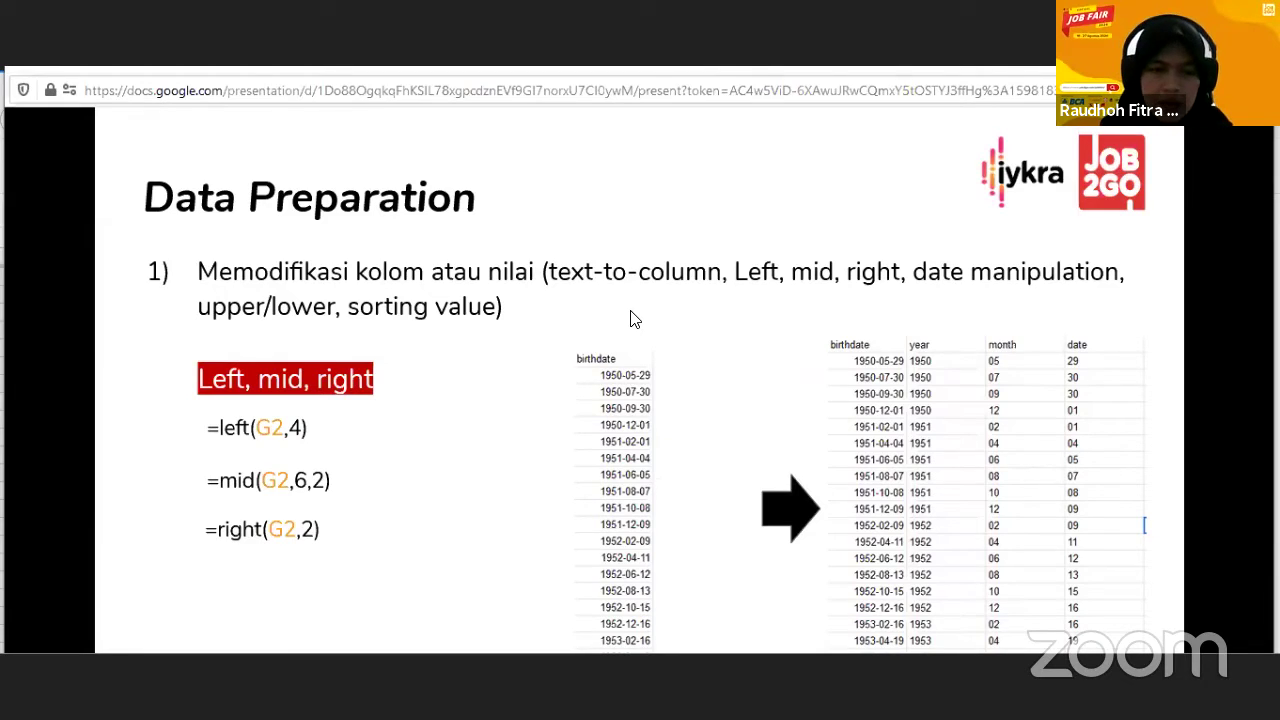
key("Right")
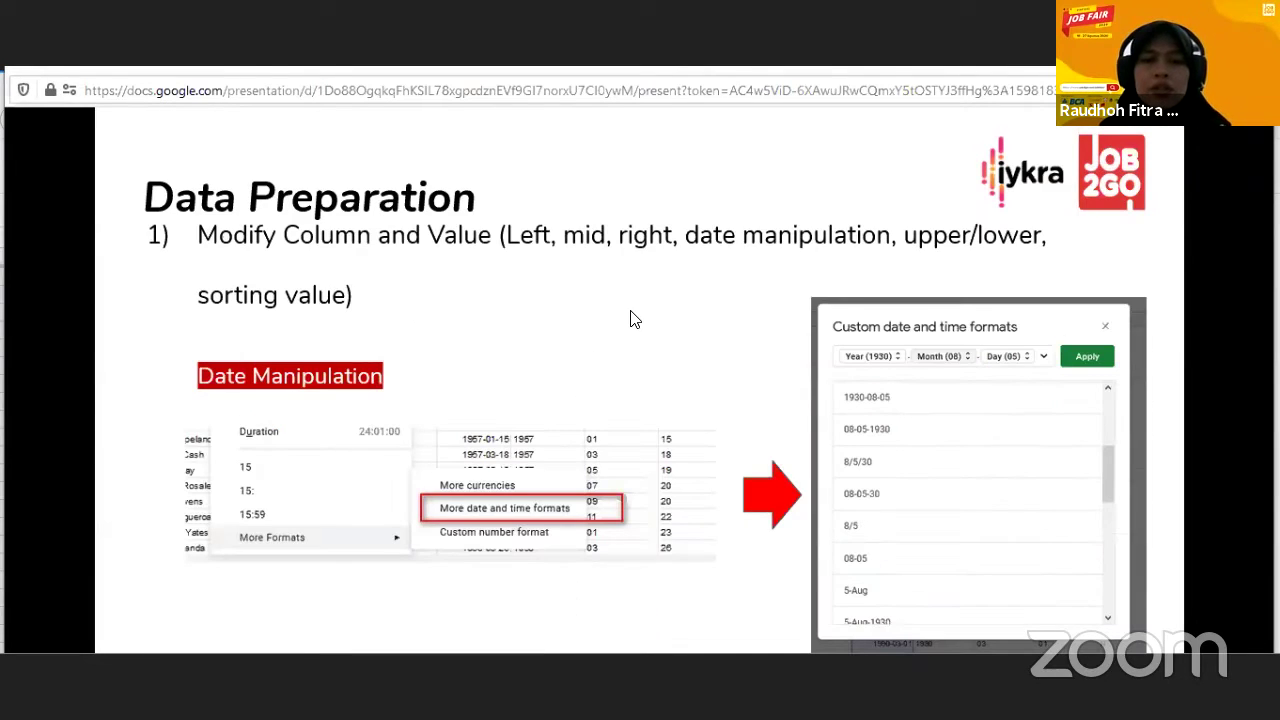
- Return to the Sales Coffeshop spreadsheet, compare the customer and sales_receipt sheets, and examine the existing_new error in H2
key("alt+Tab")
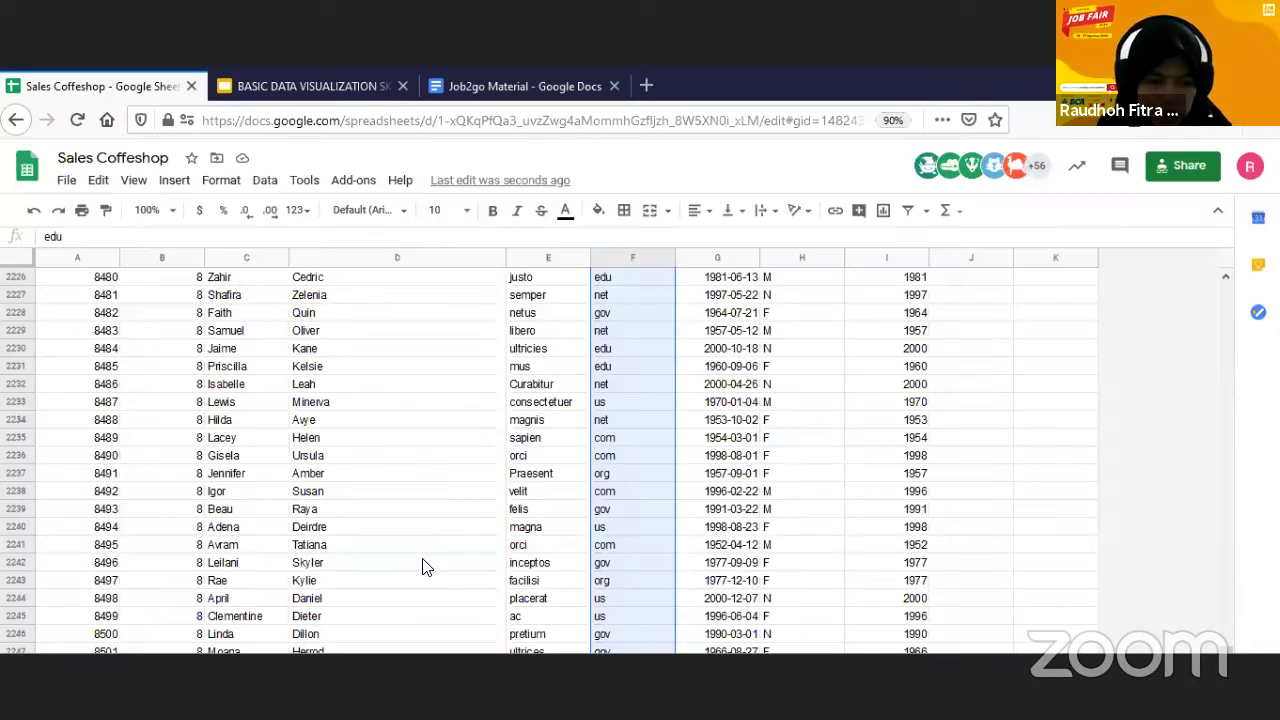
key("ctrl+shift+Page_Down")
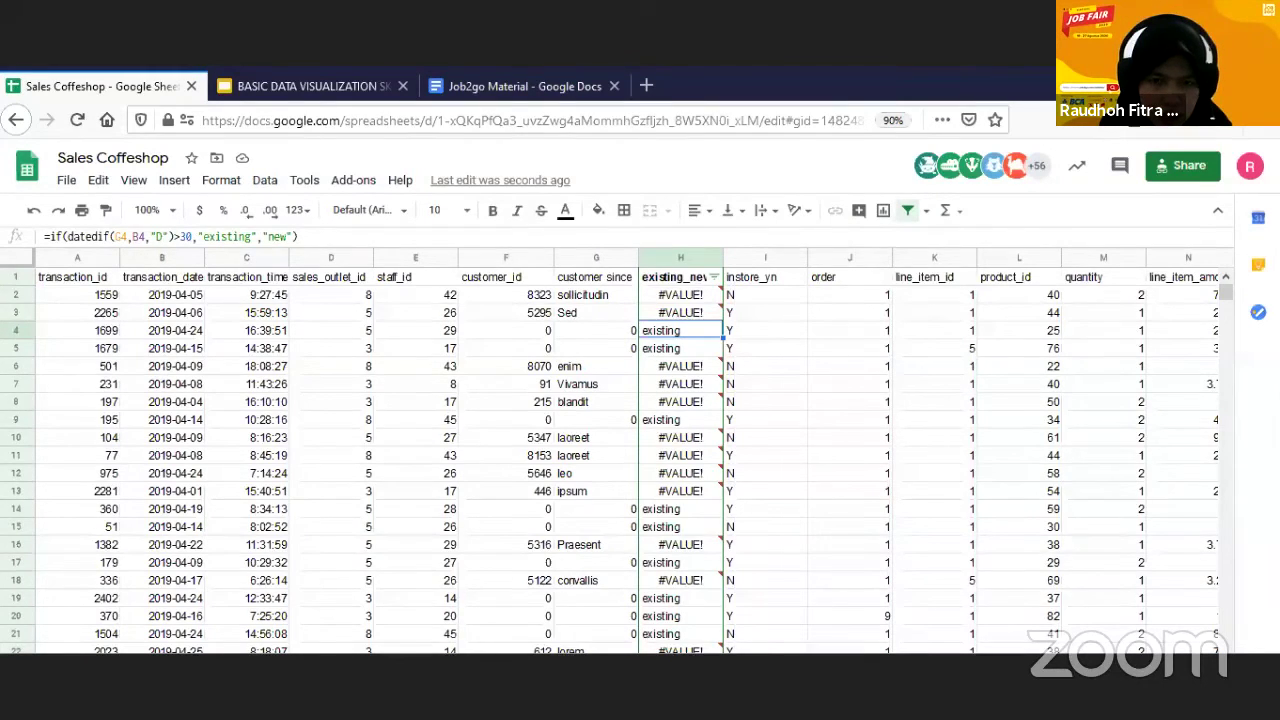
key("ctrl+shift+Page_Down")
scroll(466, 541, "down", 15)
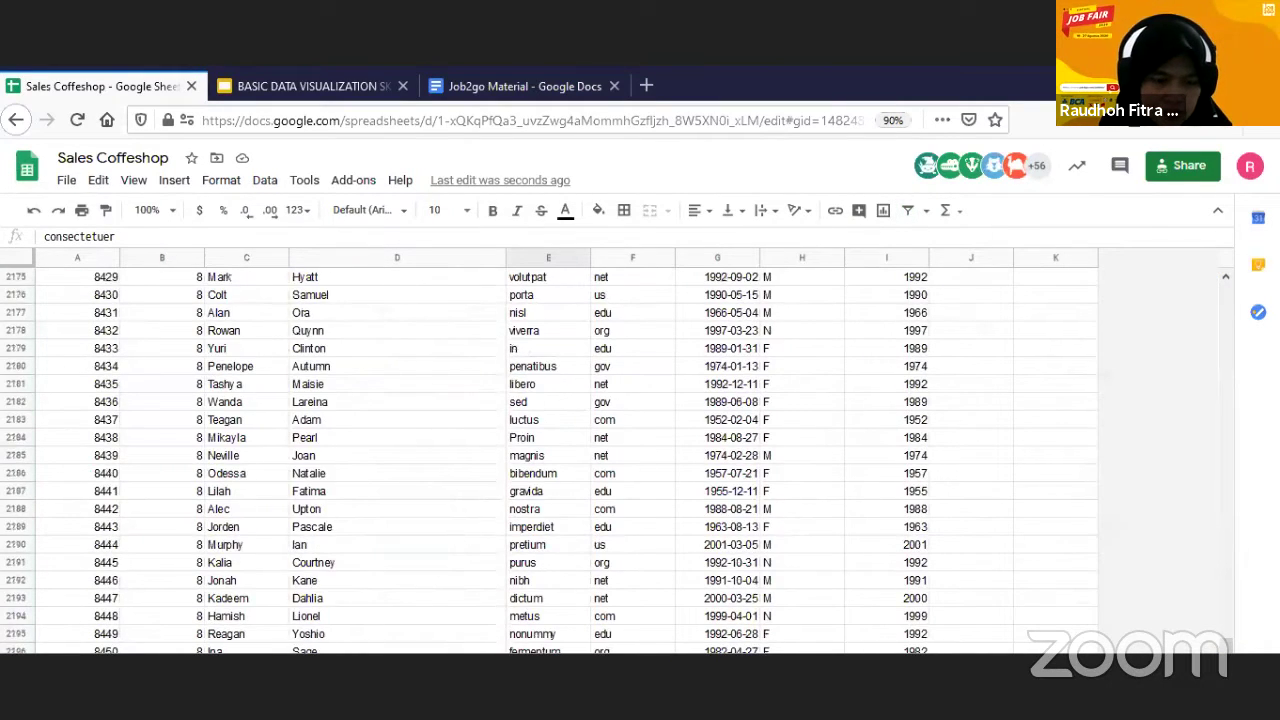
key("ctrl+shift+Page_Up")
mouse_move(660, 302)
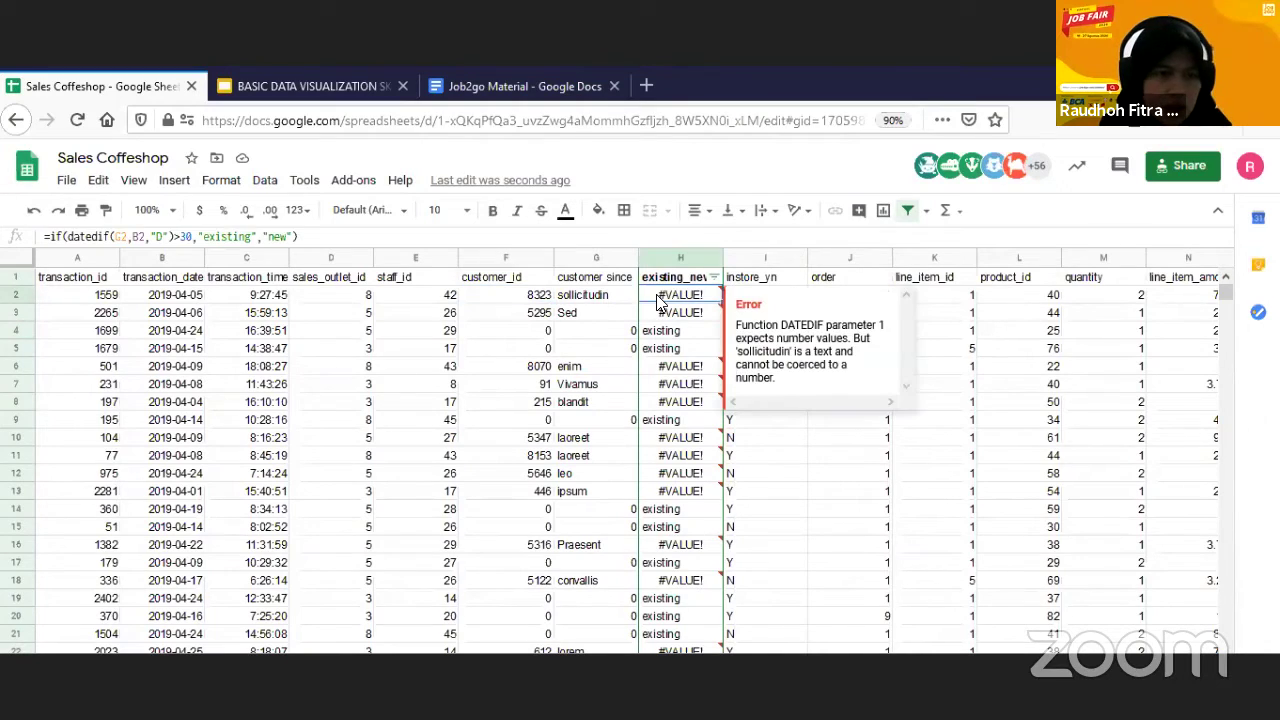
left_click(579, 298)
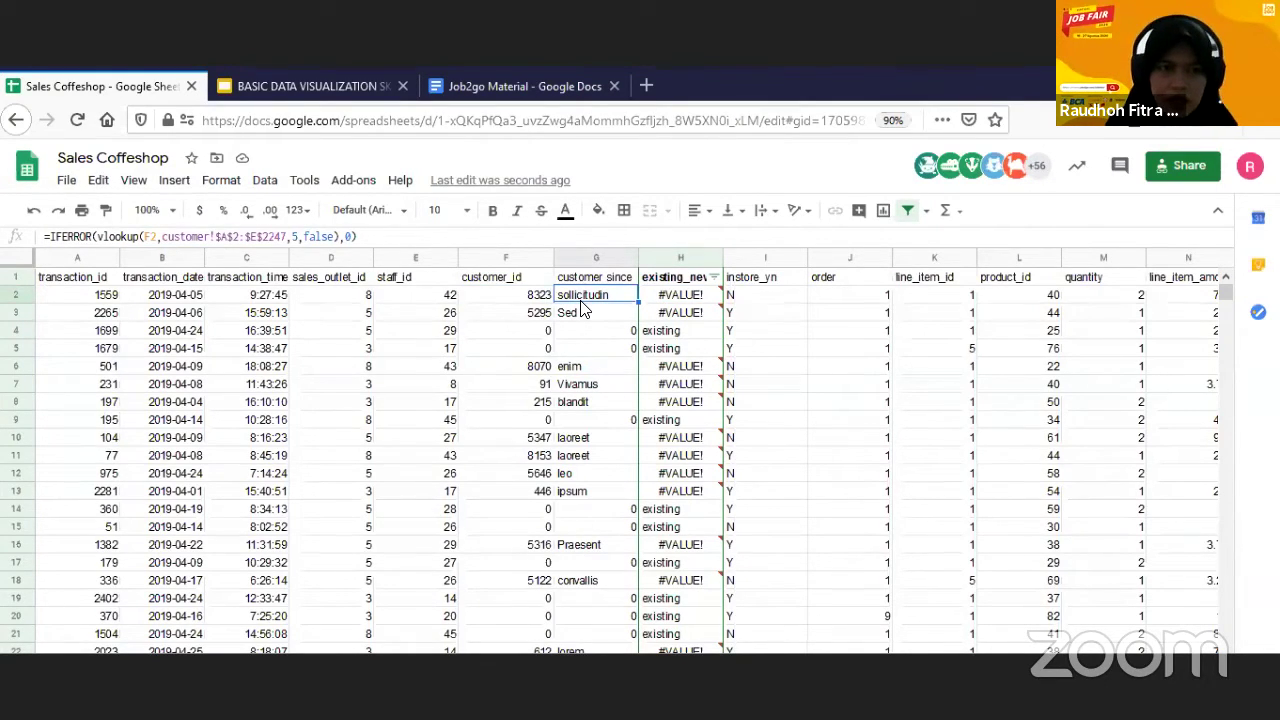
left_click_drag(163, 237, 398, 255)
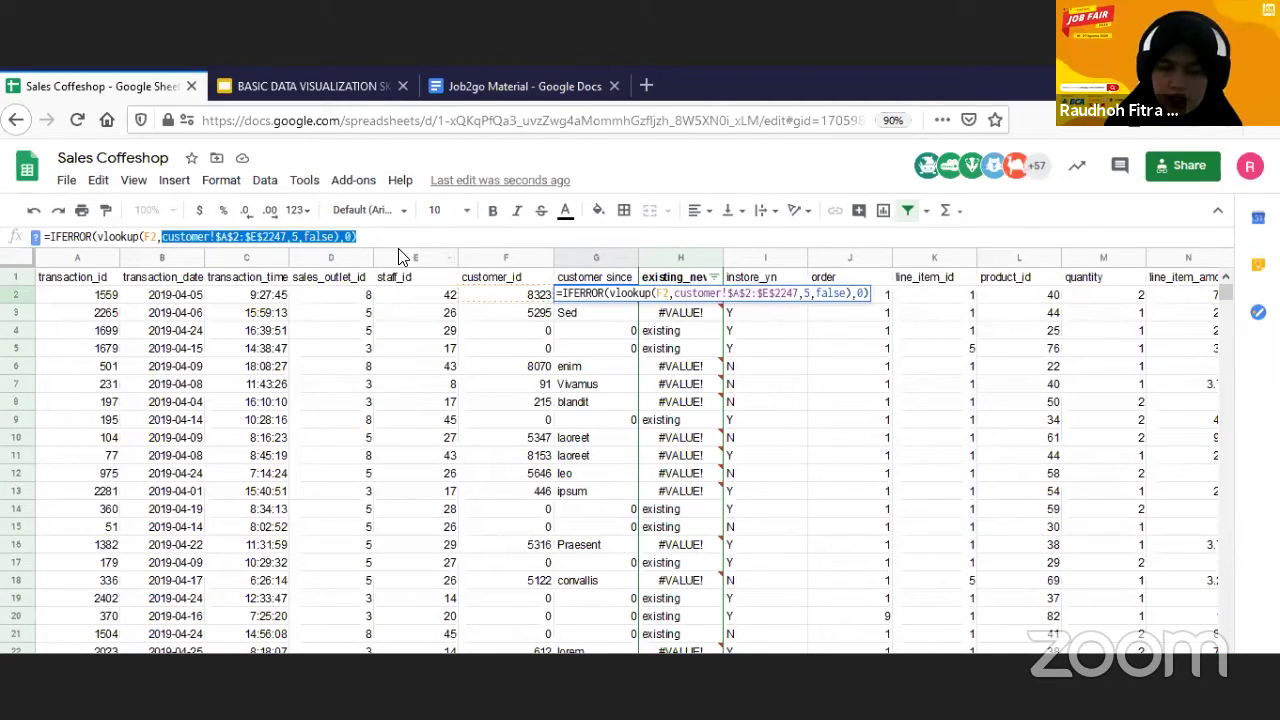
key("BackSpace")
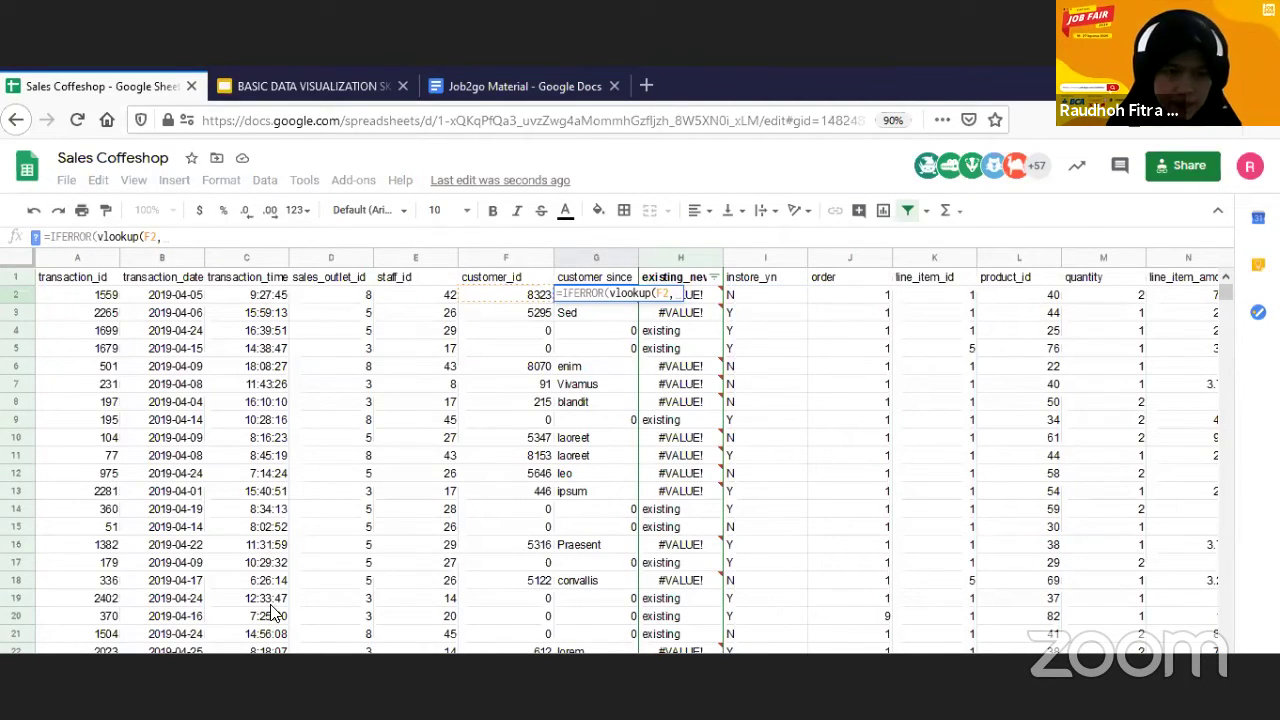
key("ctrl+shift+Page_Down")
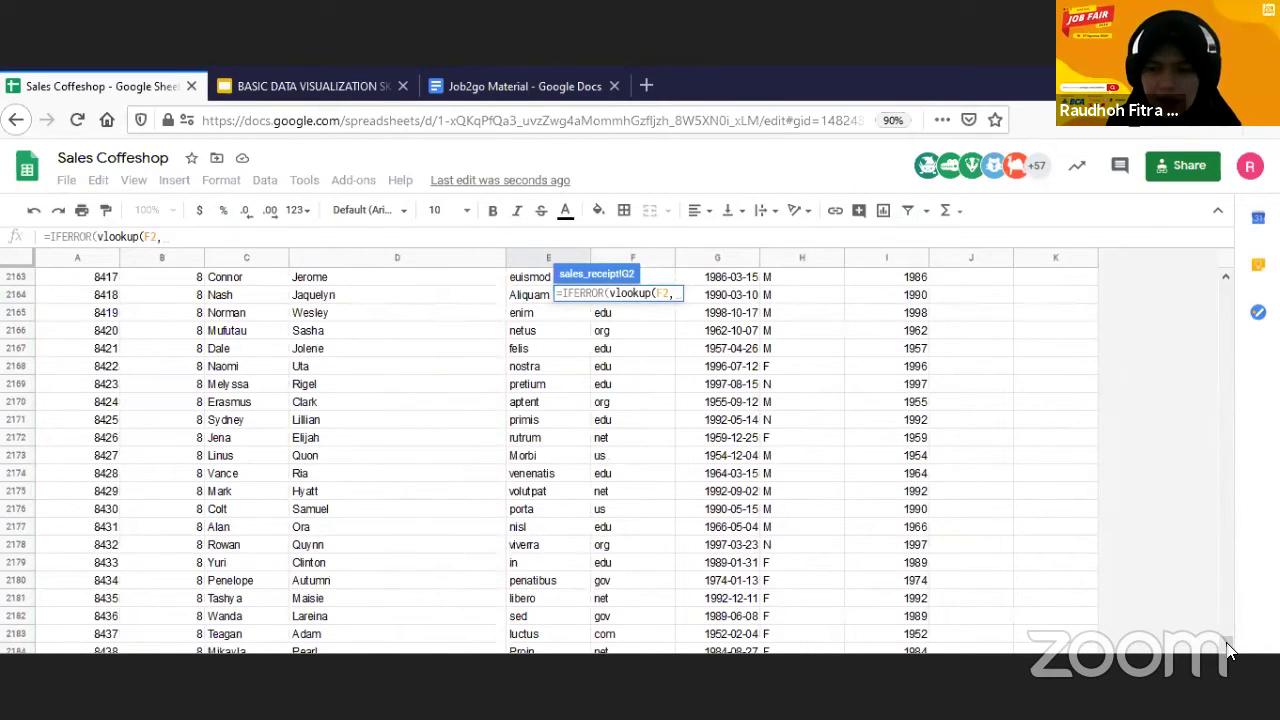
left_click_drag(1225, 645, 1245, 228)
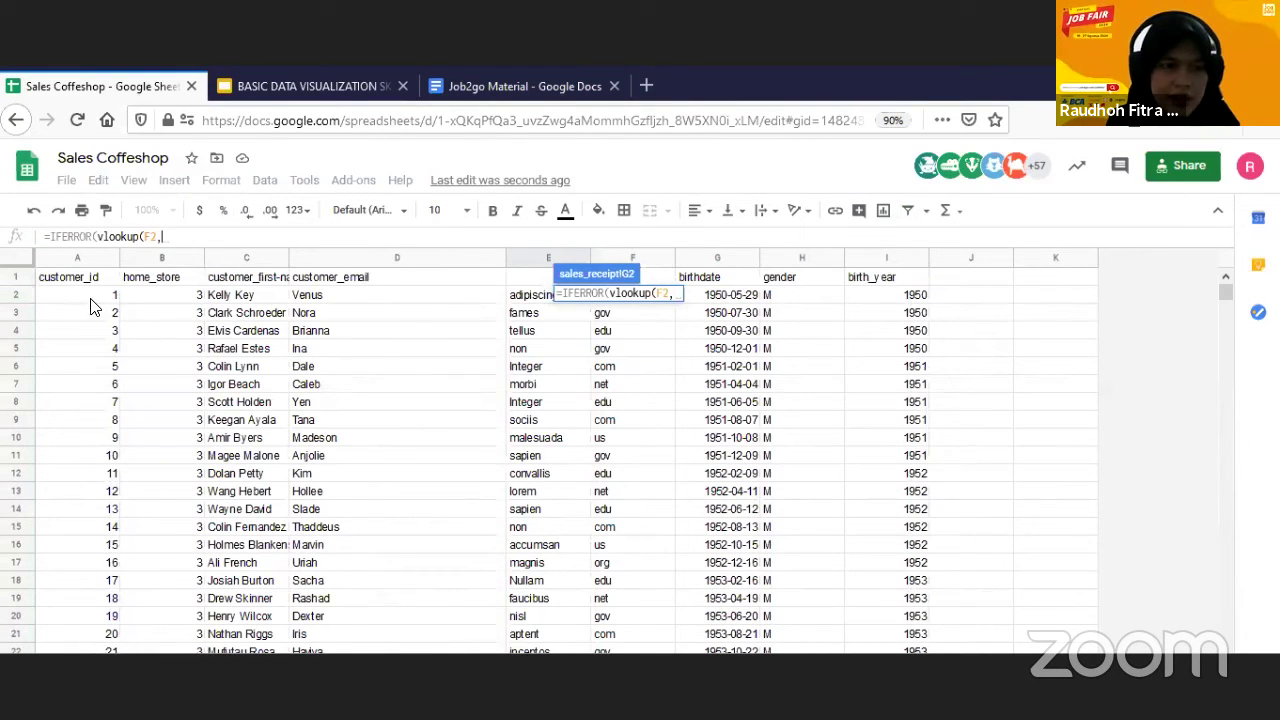
left_click_drag(100, 297, 750, 384)
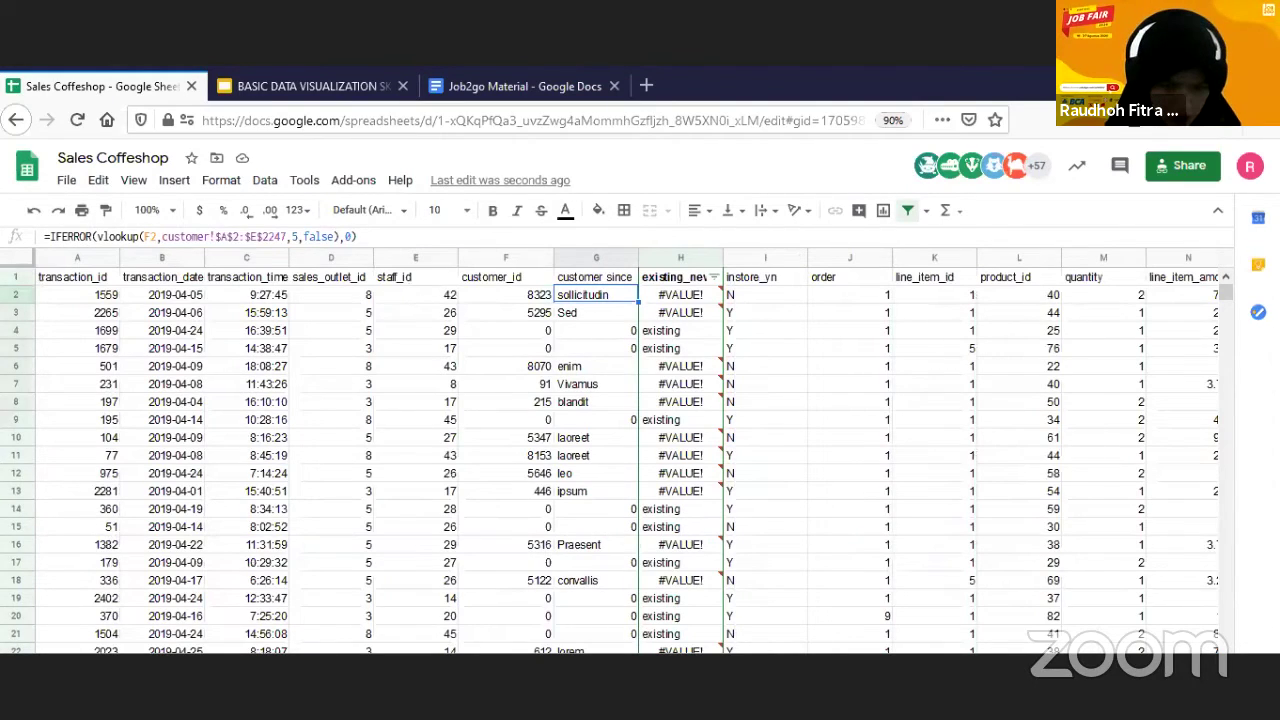
- Undo both text-to-columns splits on the customer sheet, restoring the full emails and the overwritten customer_since and loyalty card columns
key("ctrl+shift+Page_Up")
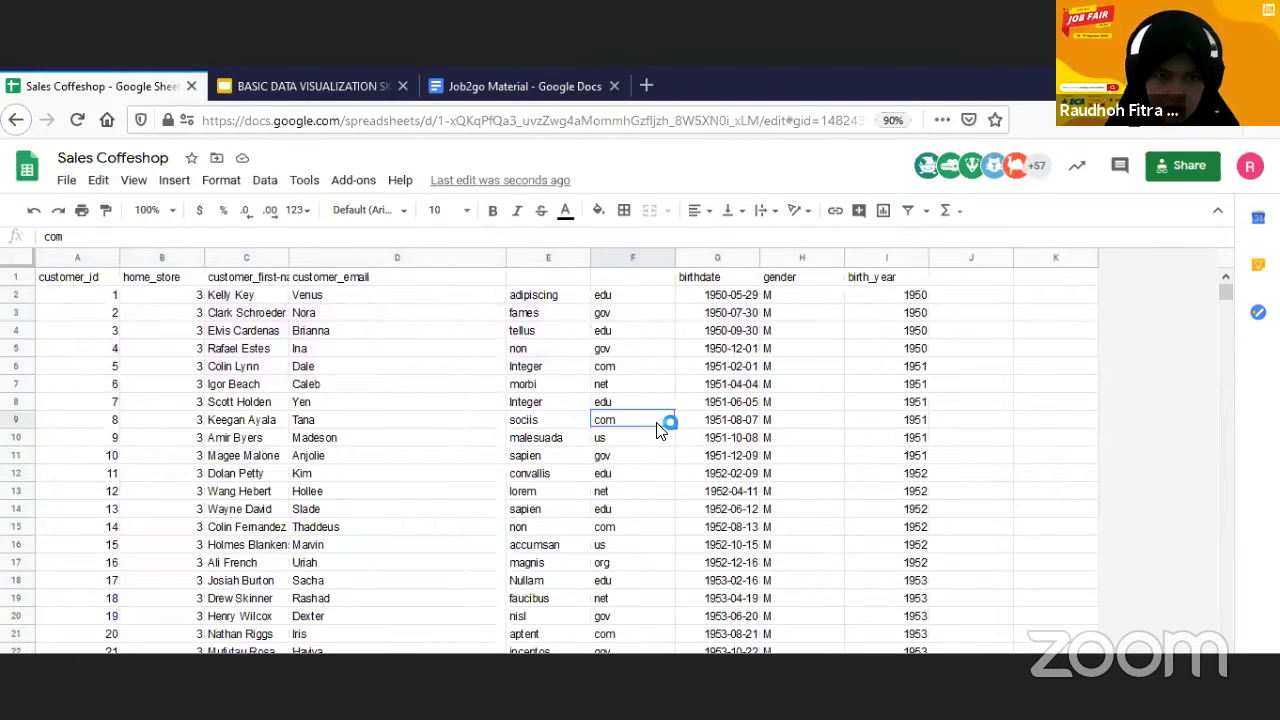
key("ctrl+z")
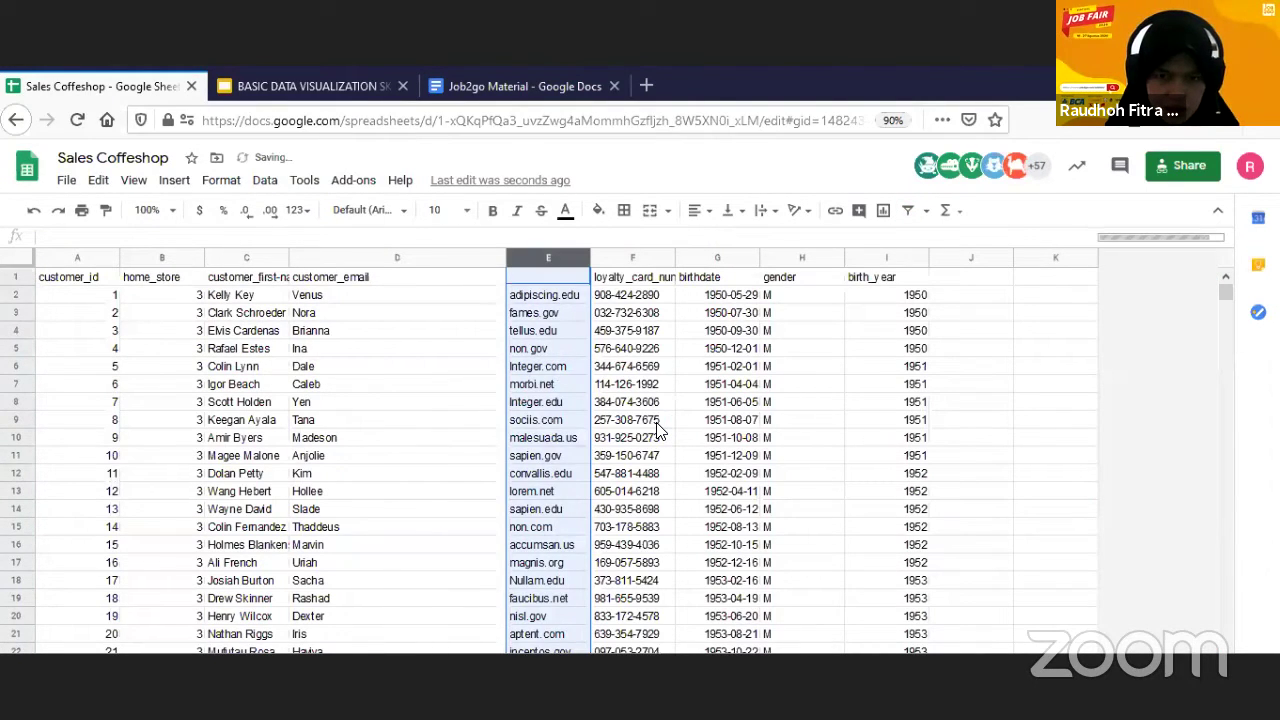
key("ctrl+z")
left_click(597, 406)
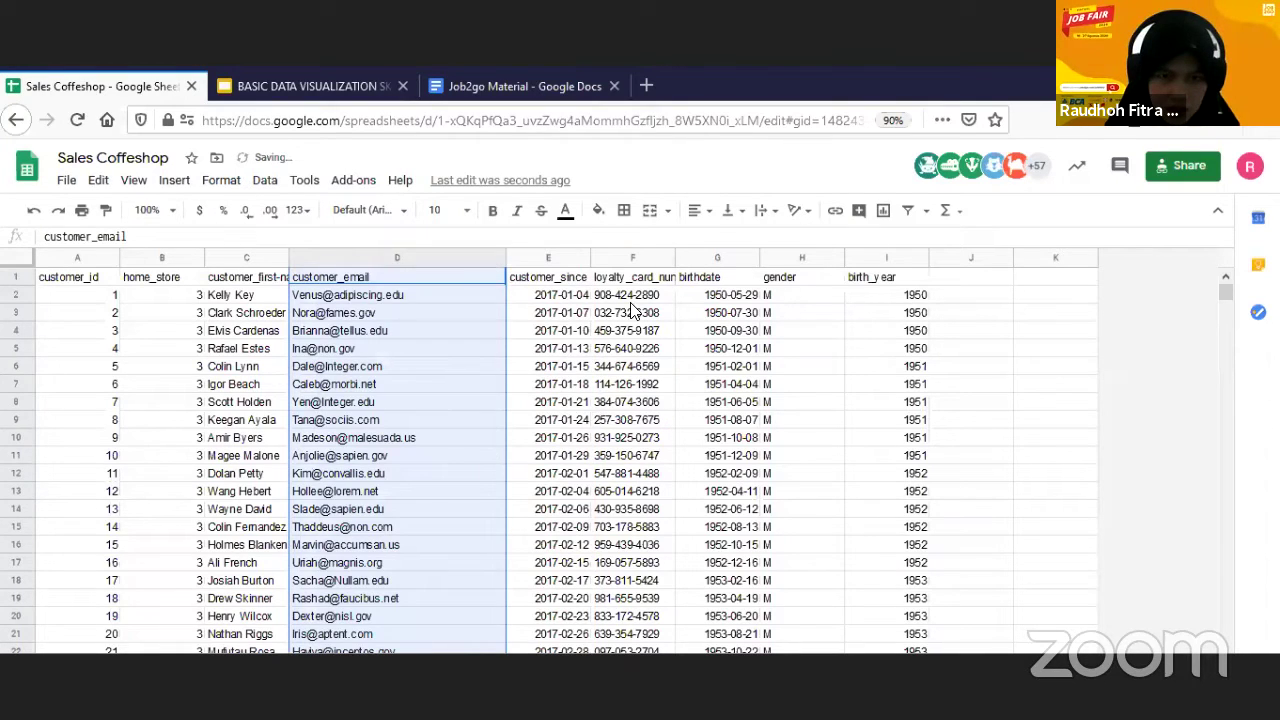
- Insert two blank columns between customer_email and customer_since on the customer sheet
left_click(540, 262)
right_click(540, 262)
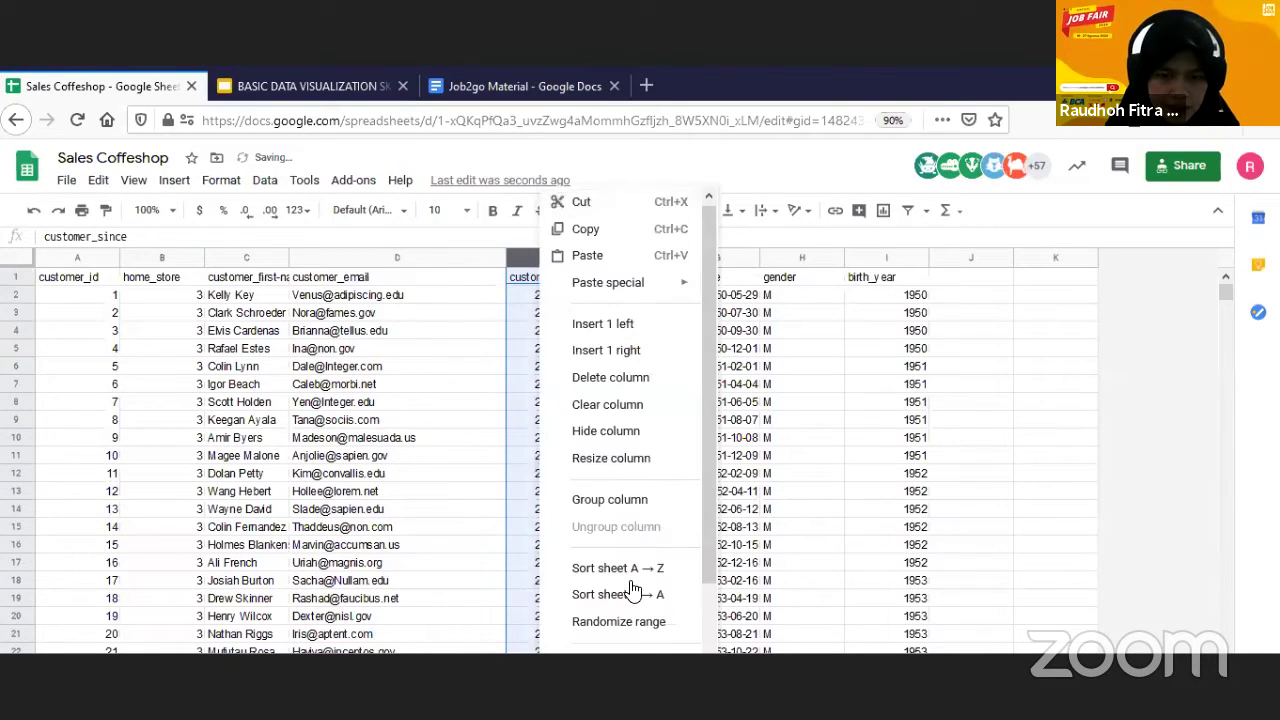
left_click(655, 325)
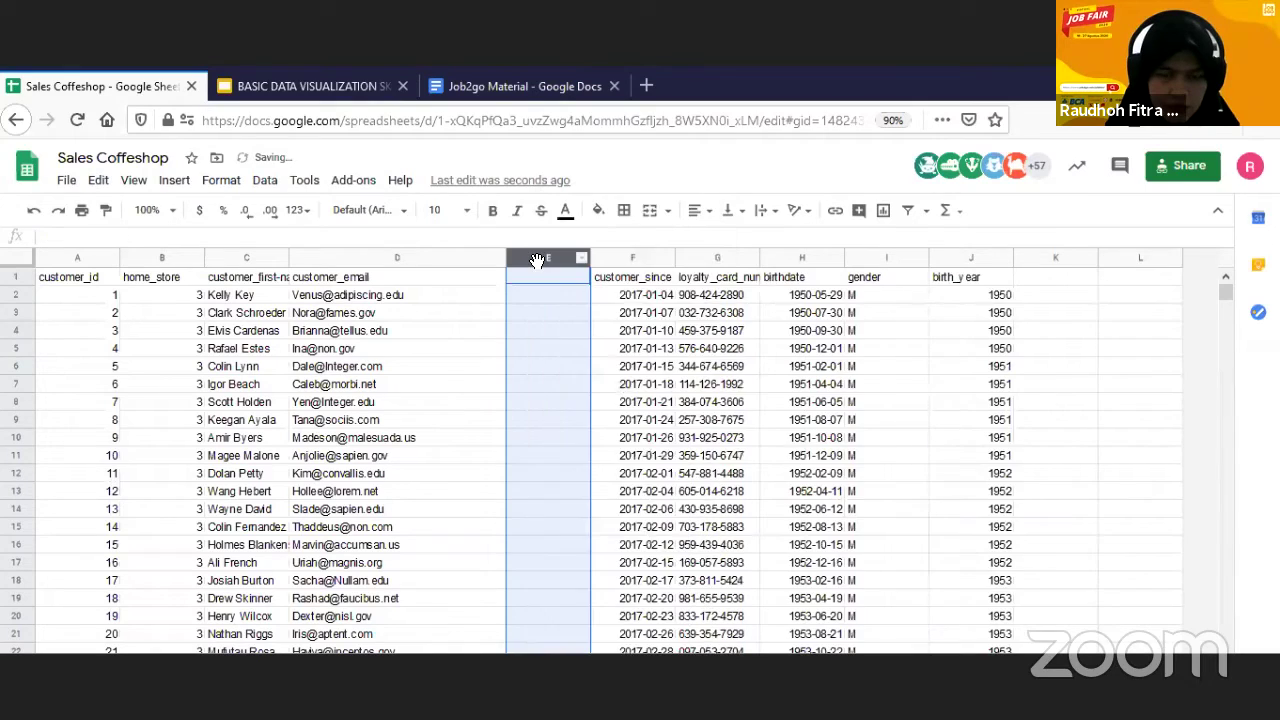
right_click(538, 262)
left_click(594, 326)
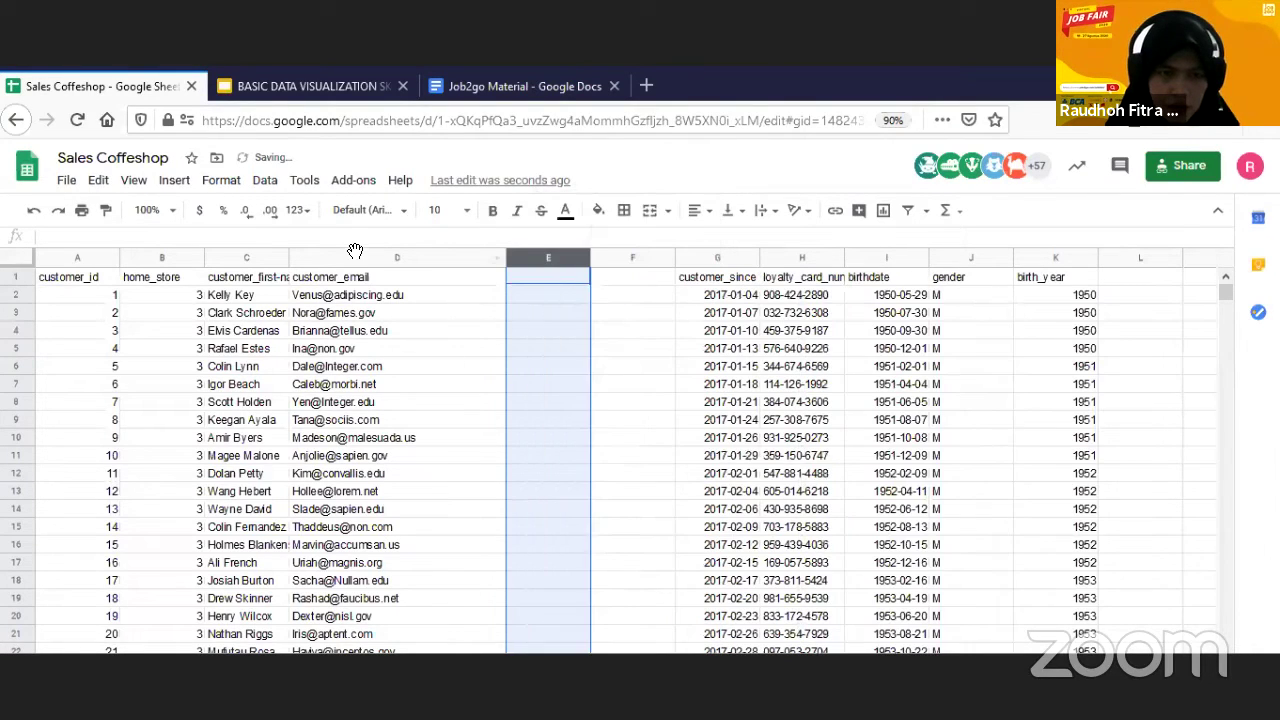
- Split the text of the customer_email column D into columns
left_click(350, 258)
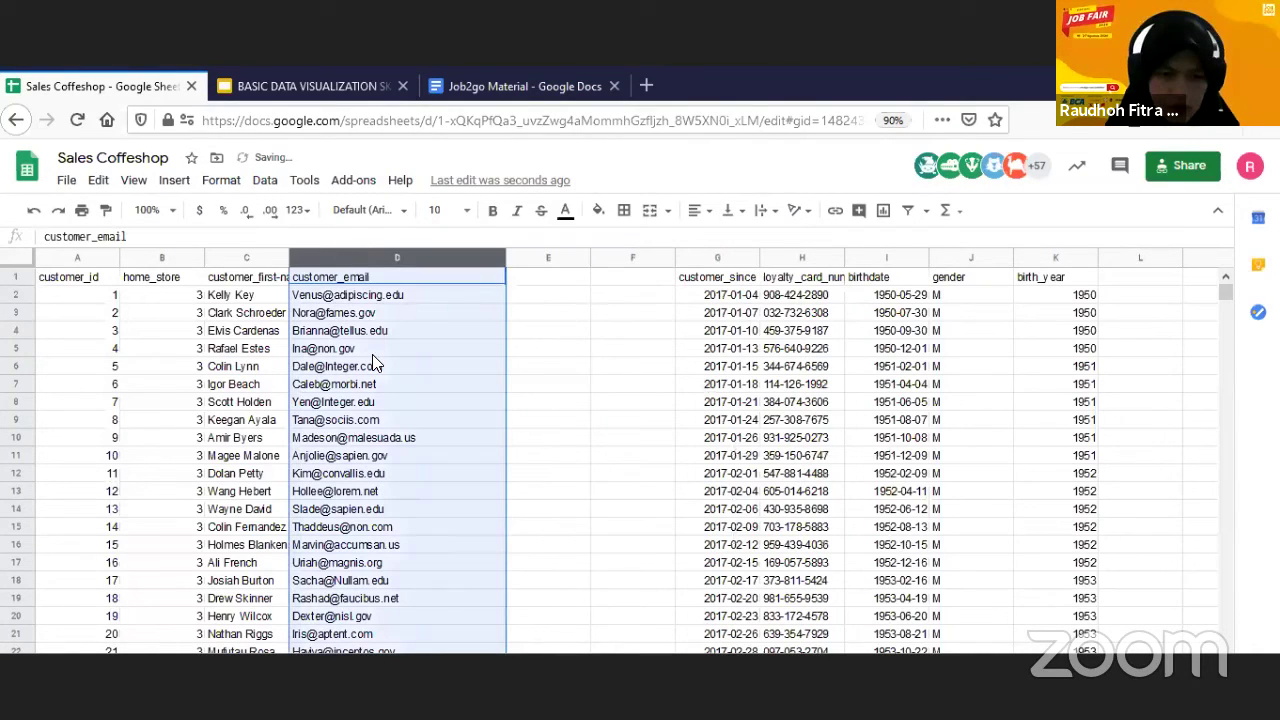
left_click(265, 180)
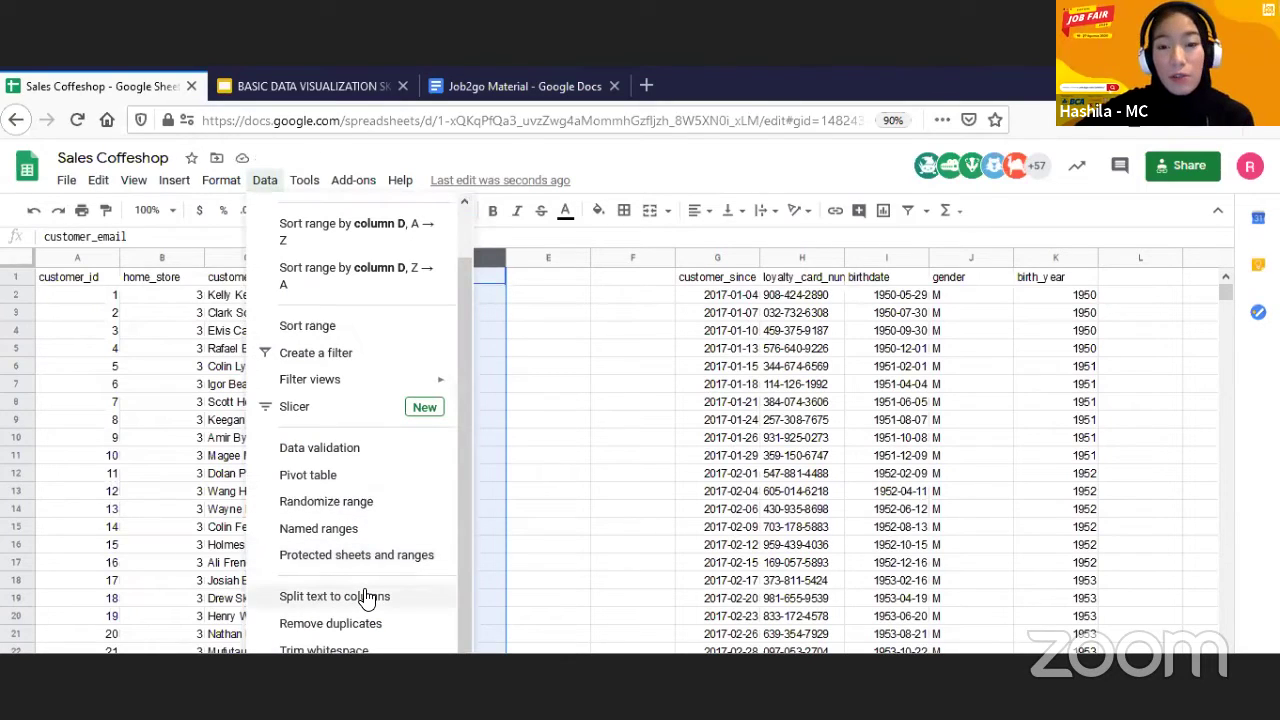
- Split the customer_email column into two columns using a custom @ separator
left_click(420, 626)
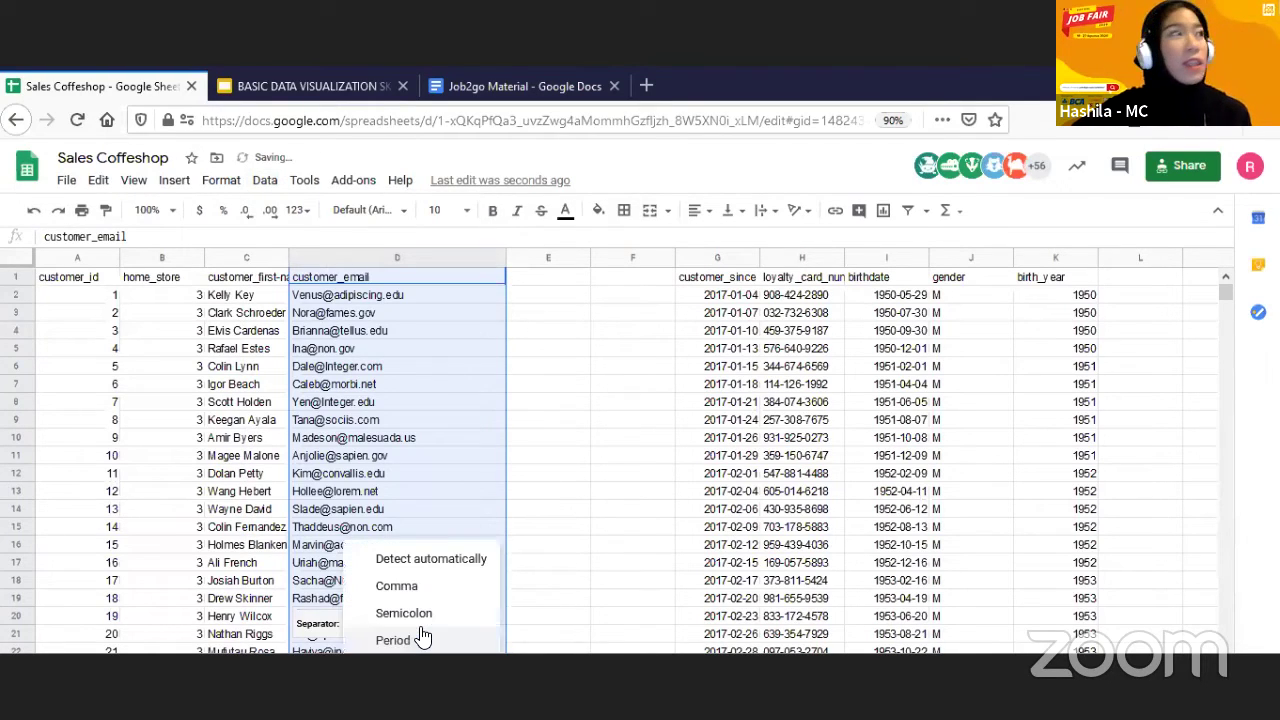
left_click(420, 645)
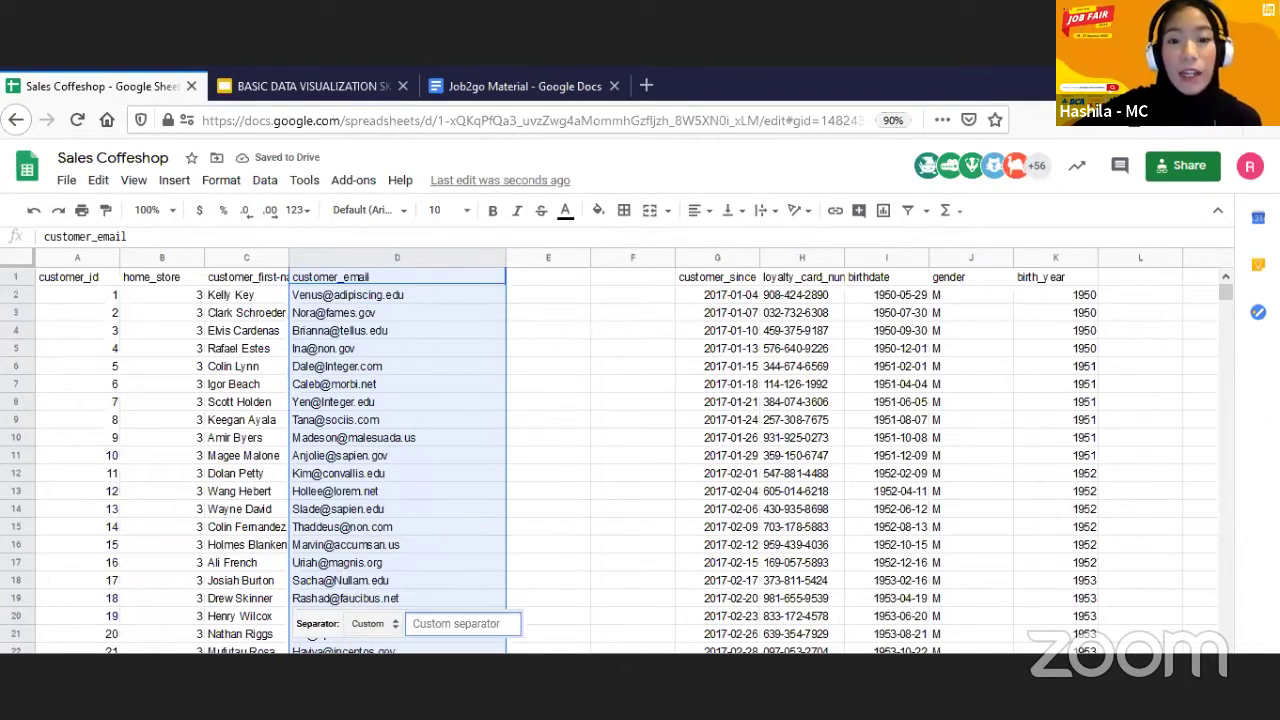
type("@")
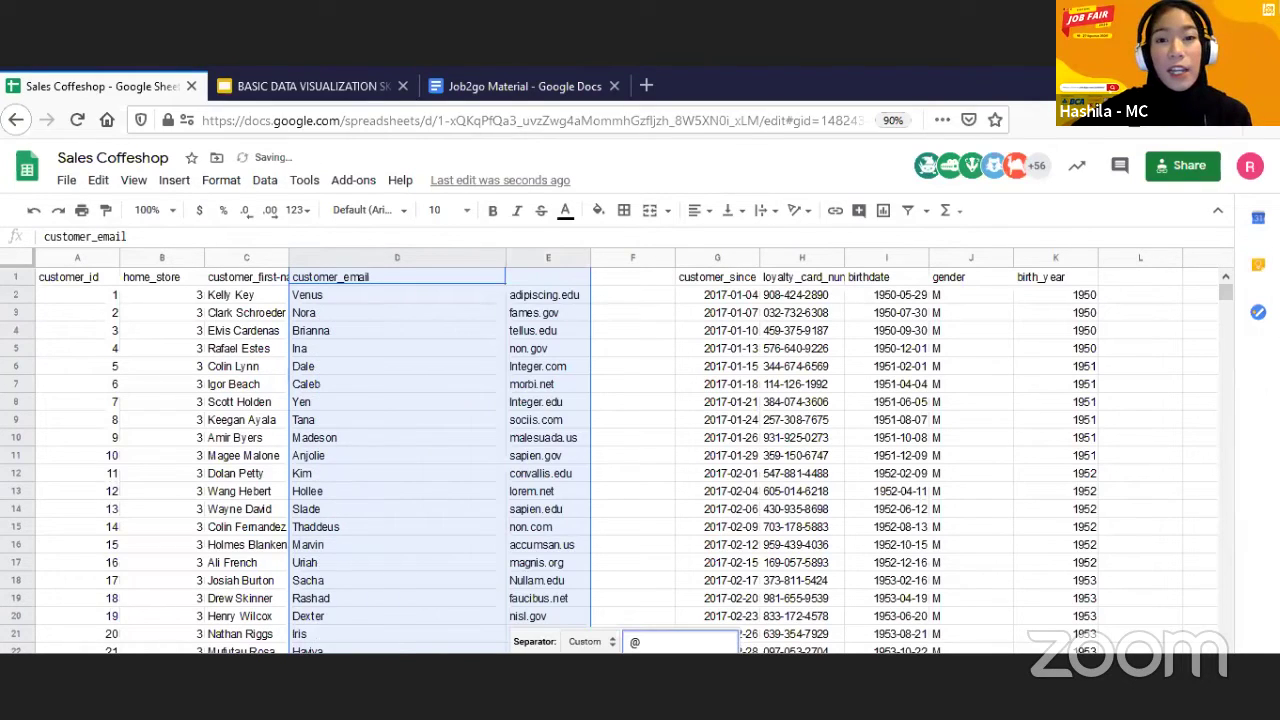
- Split the e-mail domain text in column E into two columns using a custom period separator
left_click(556, 256)
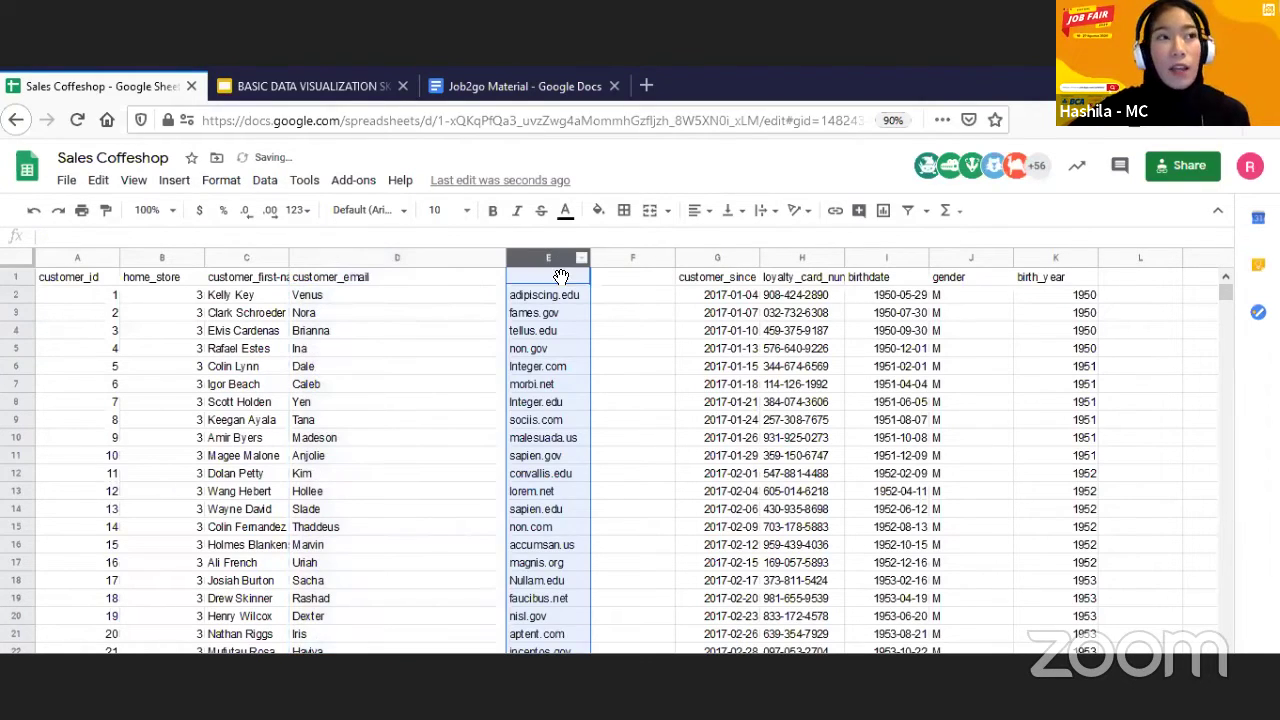
right_click(546, 370)
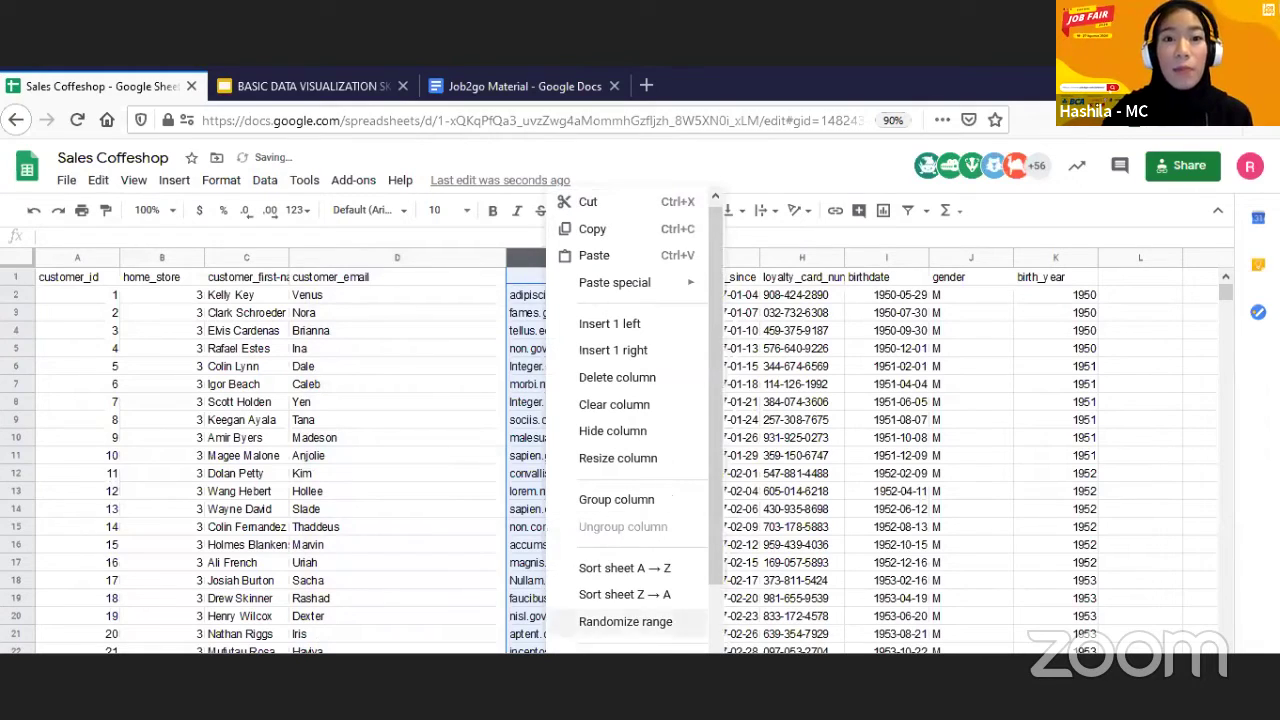
left_click(265, 180)
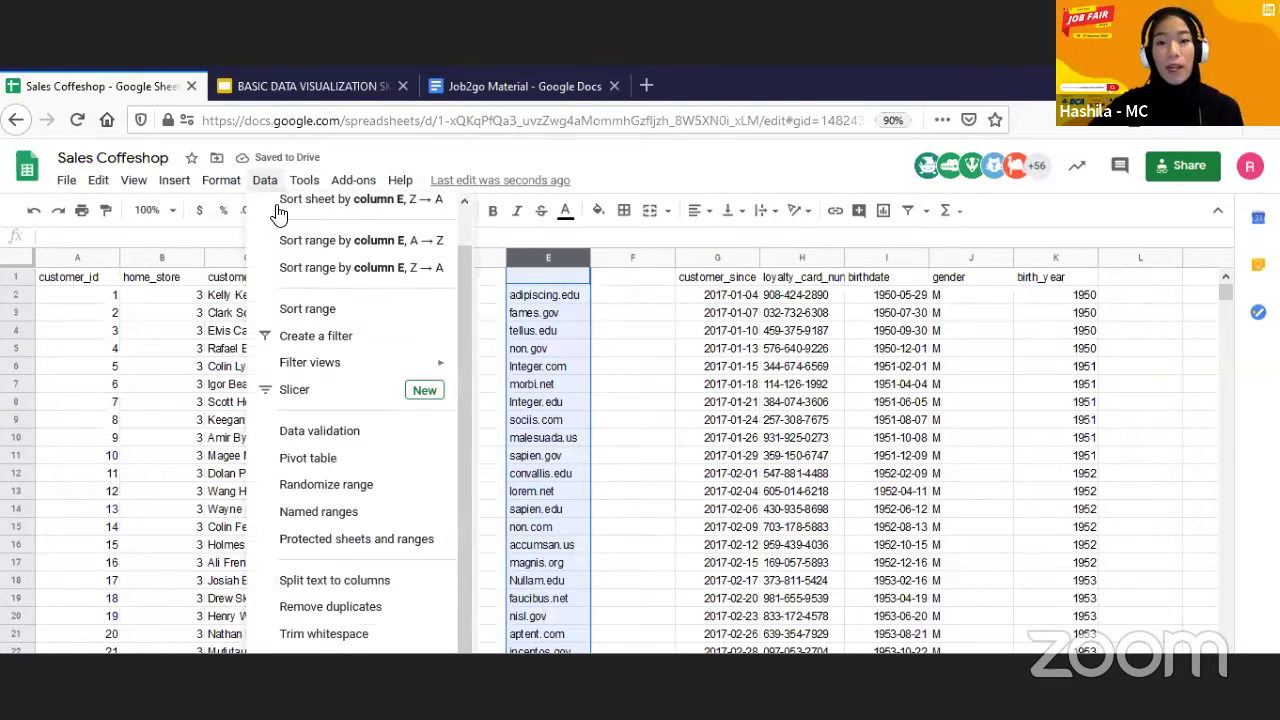
left_click(406, 581)
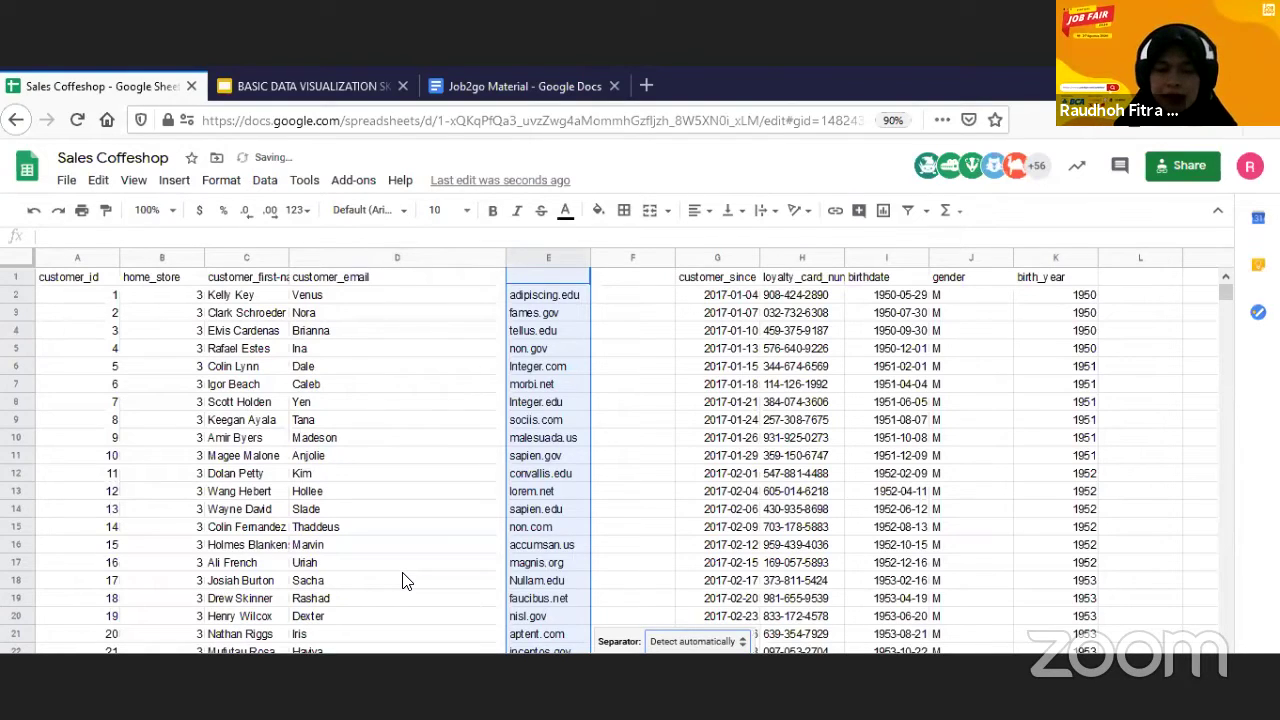
left_click(667, 643)
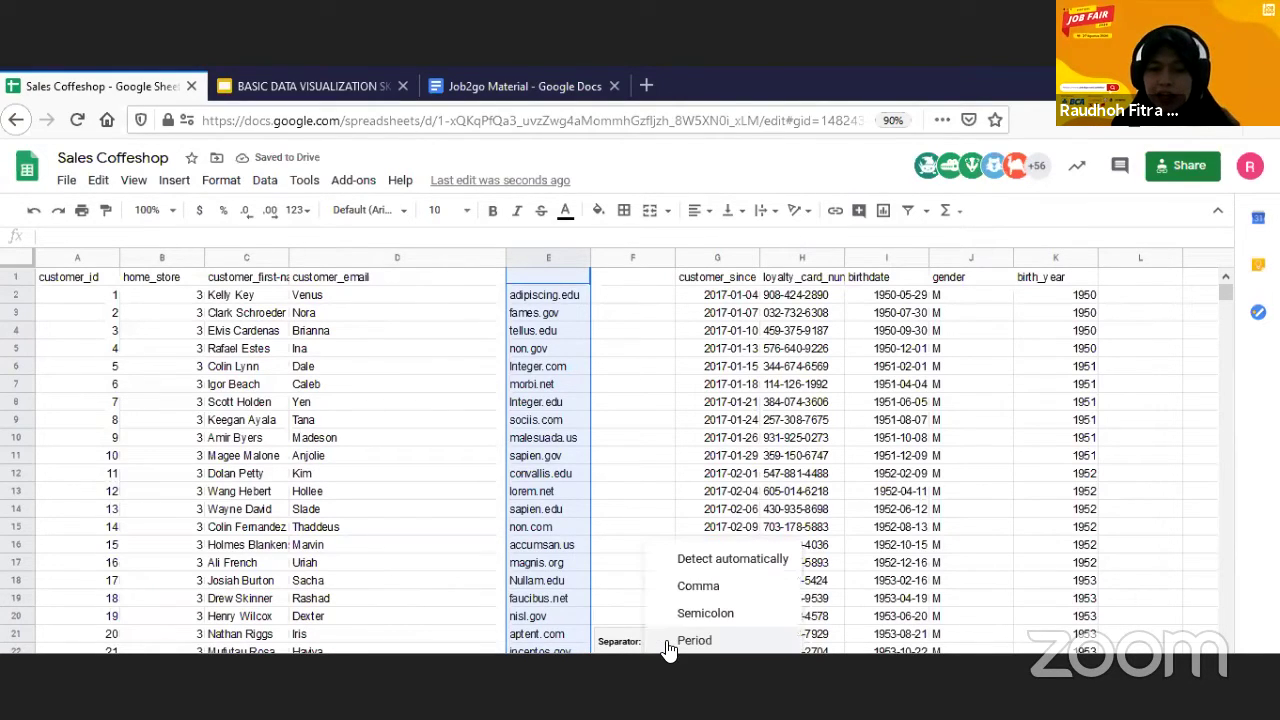
left_click(694, 667)
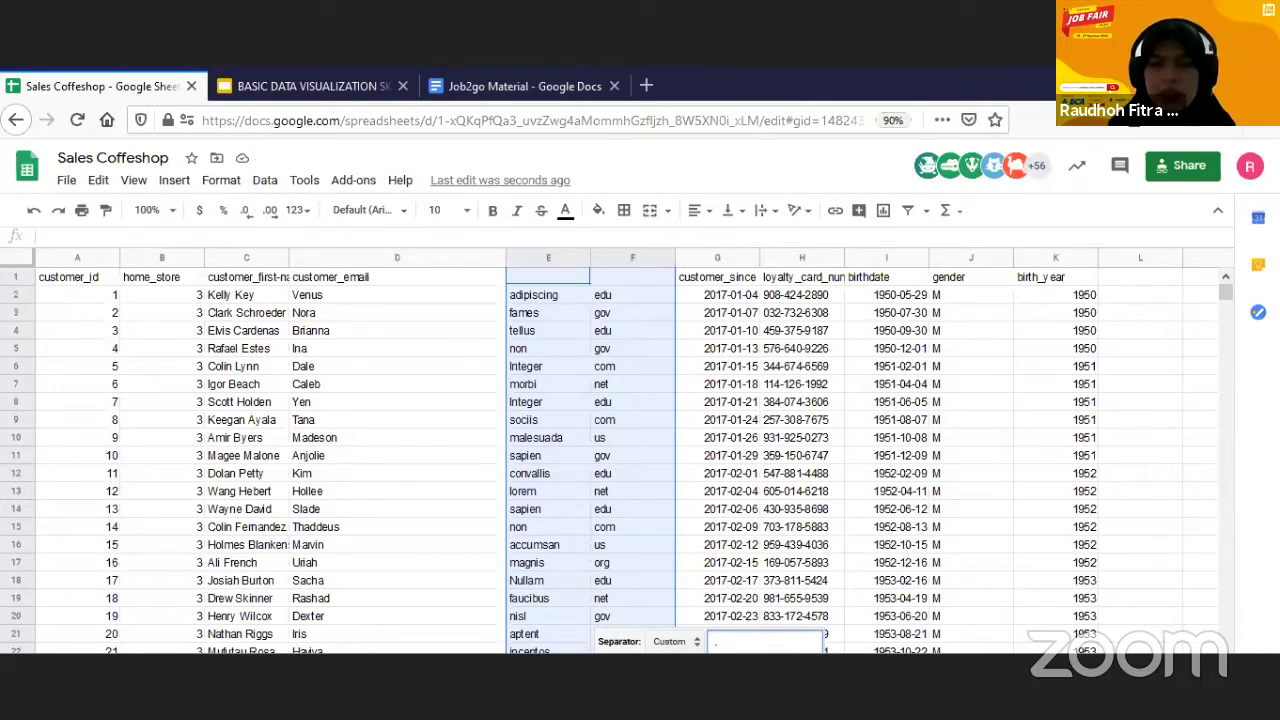
left_click(565, 279)
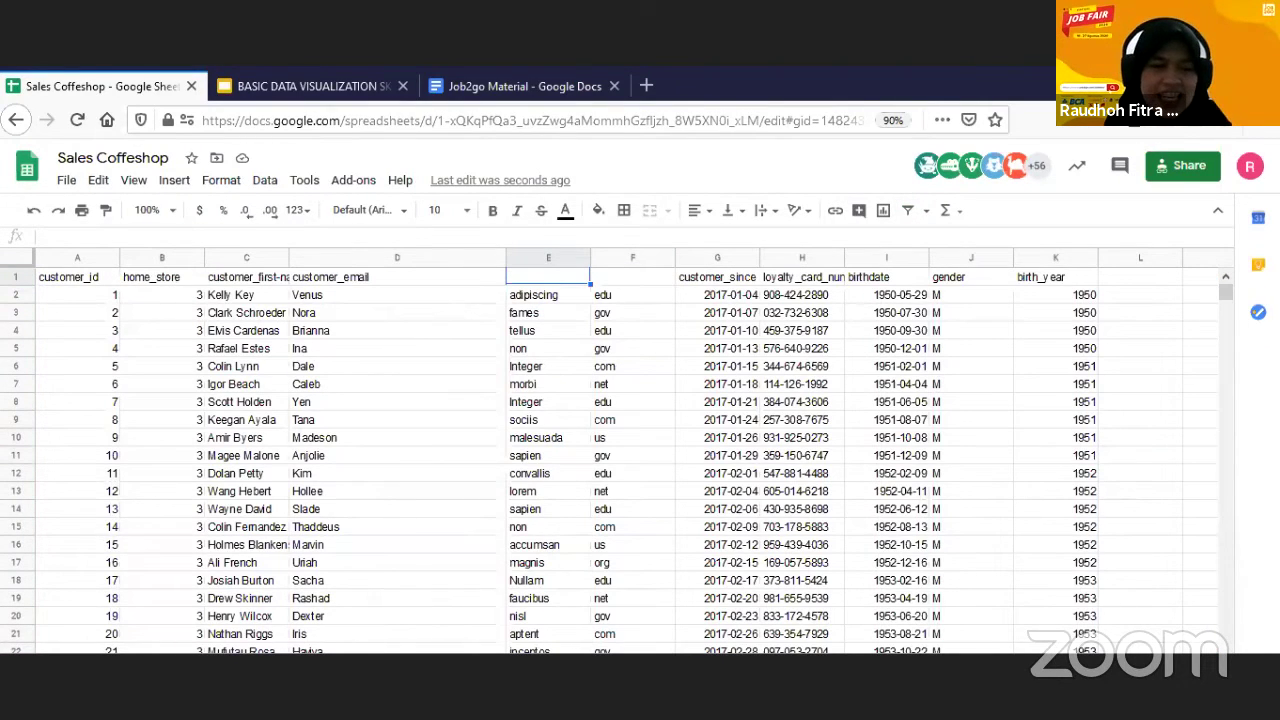
- Remove everything after the F2 argument from the customer since lookup formula in G2 of the sales_receipt sheet
key("ctrl+shift+Page_Up")
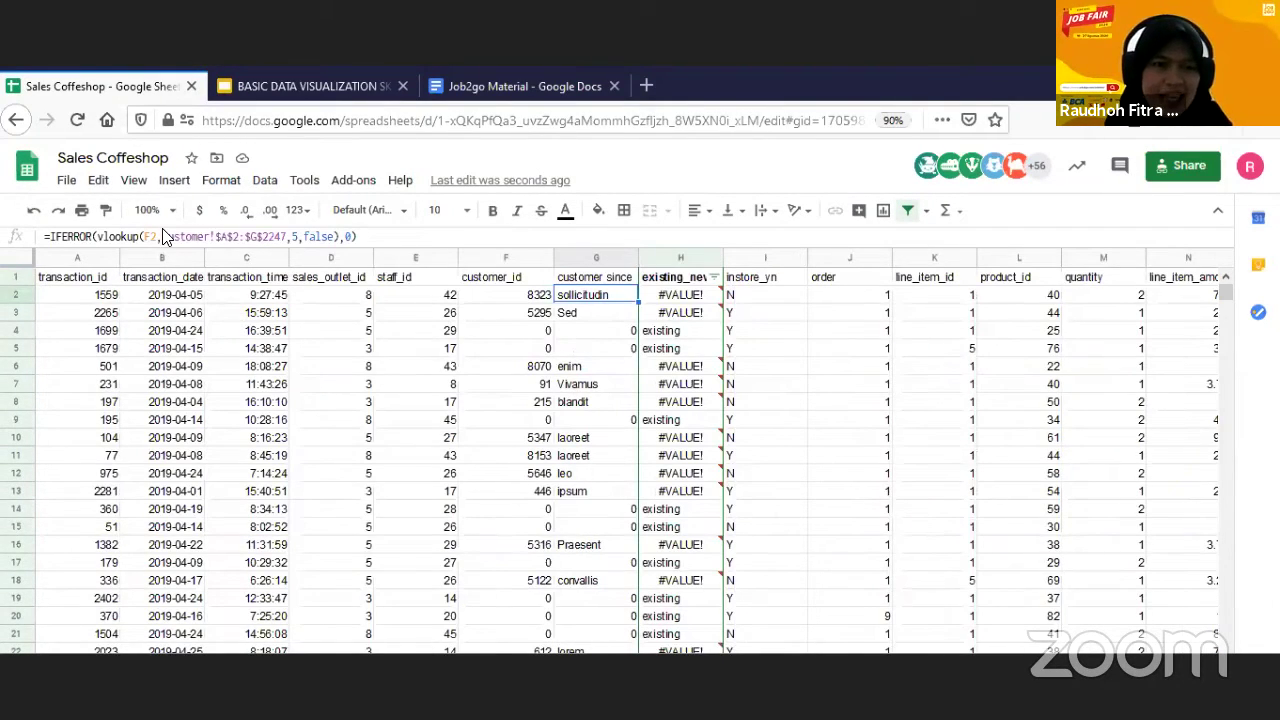
left_click_drag(163, 236, 505, 285)
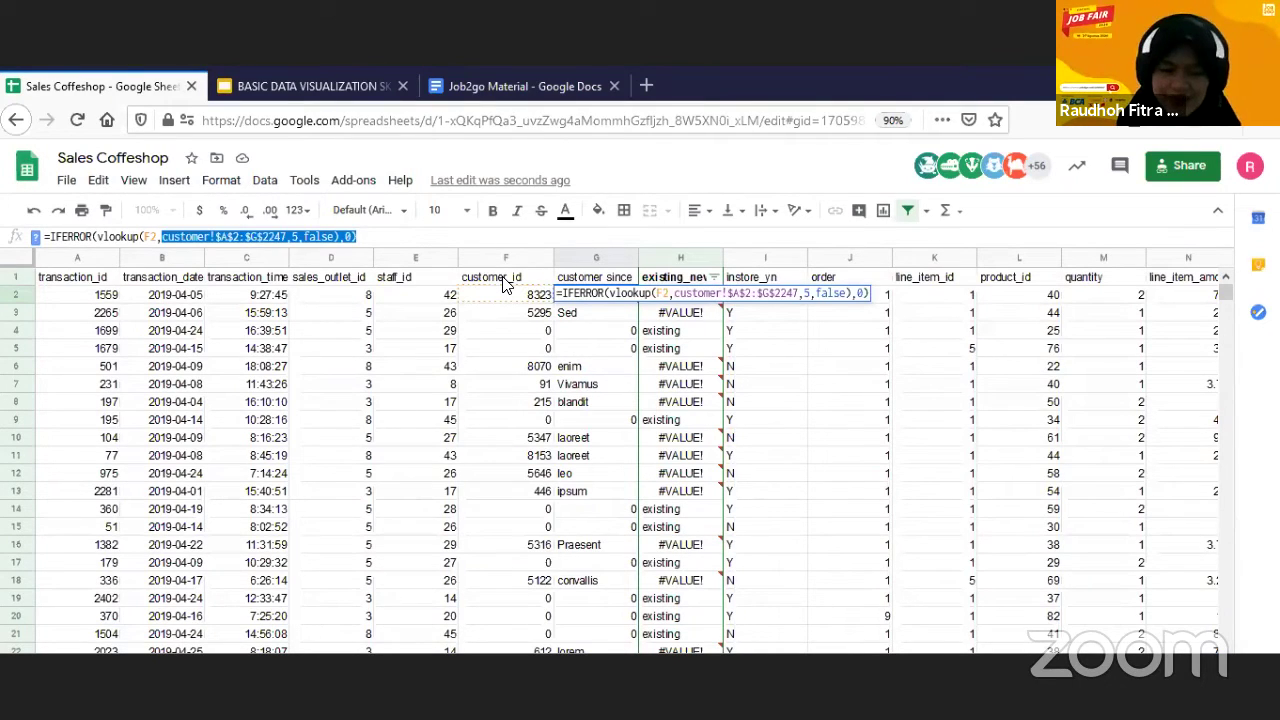
key("BackSpace")
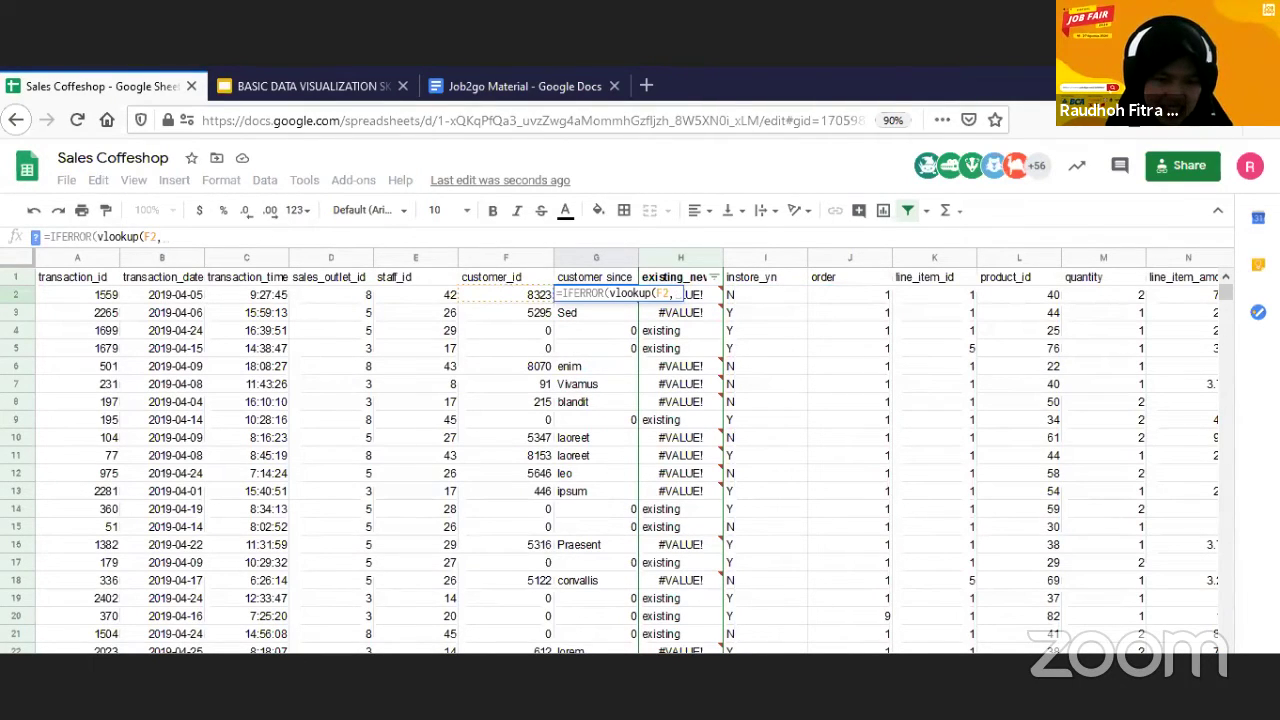
- Reference customer!A2:G2247 on the customer sheet as the lookup range in the formula
key("ctrl+shift+Page_Down")
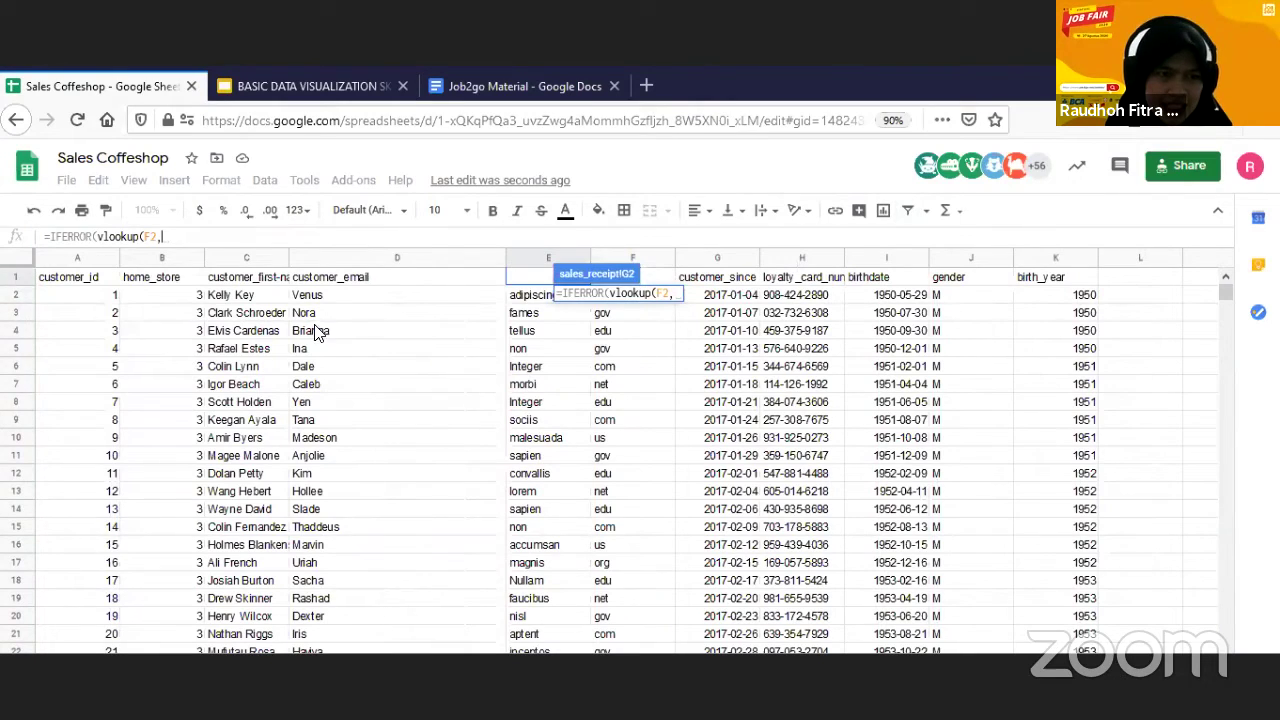
left_click_drag(77, 295, 718, 652)
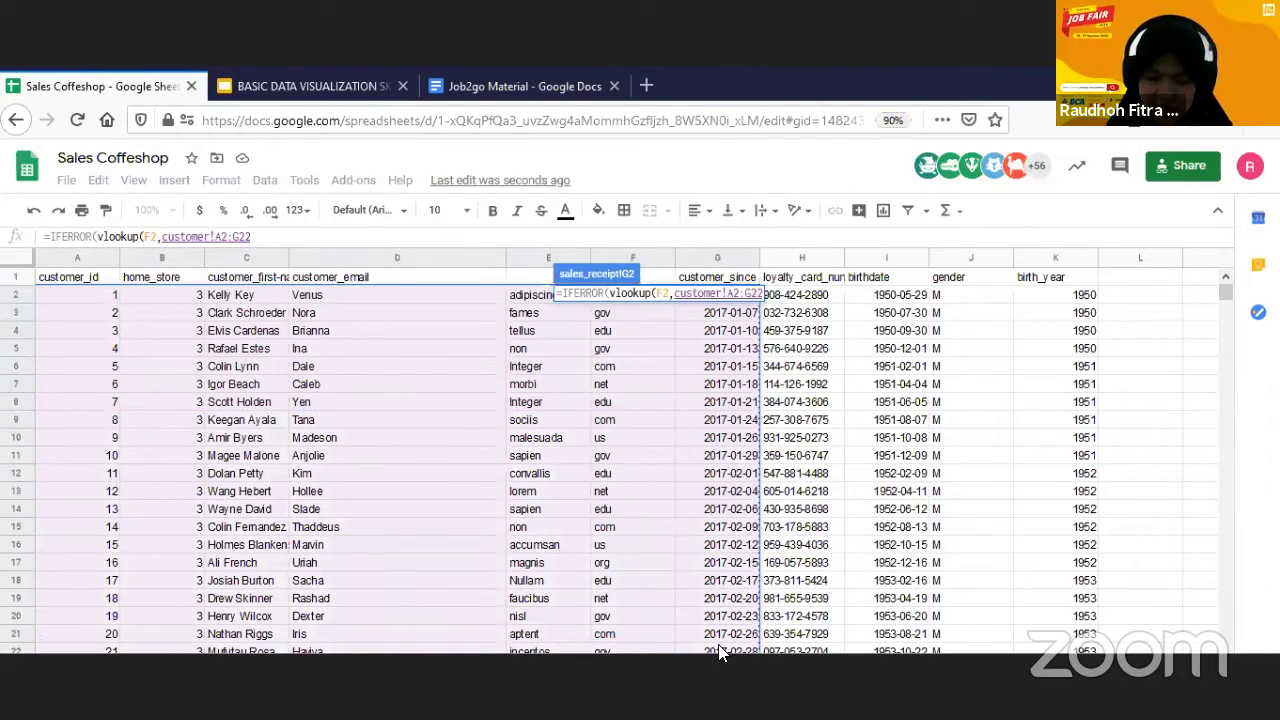
scroll(745, 562, "down", 9)
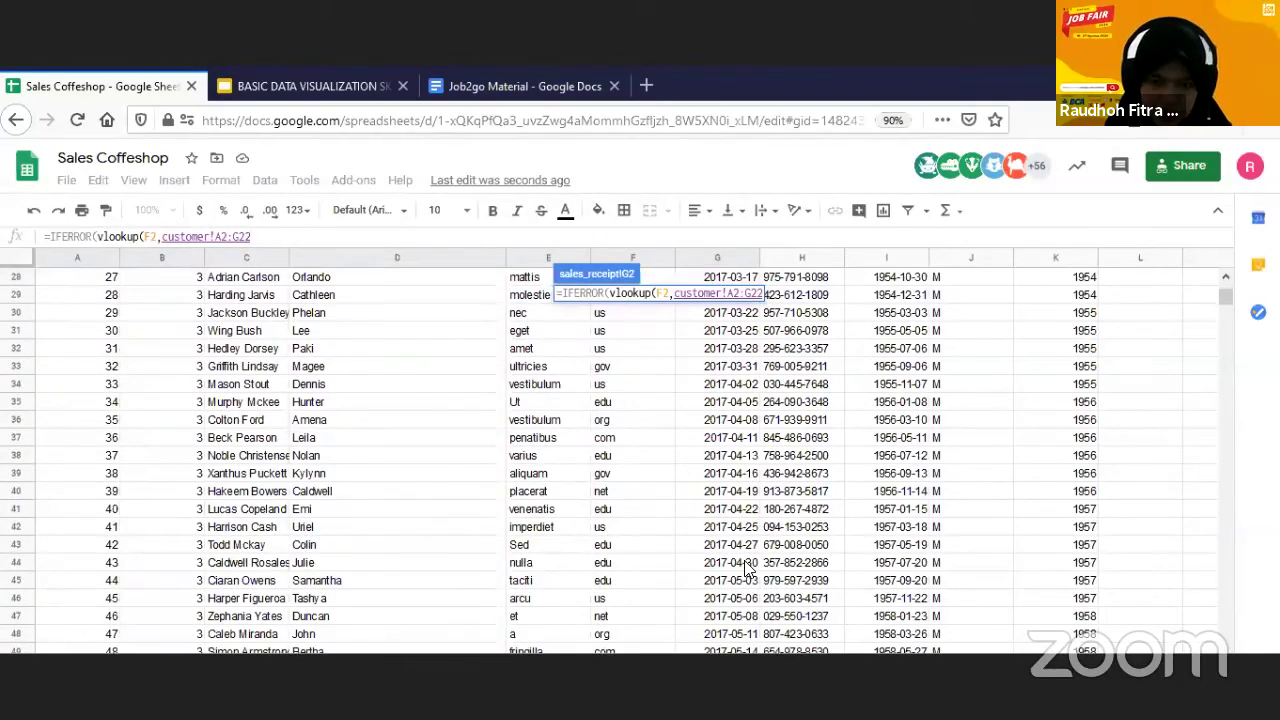
scroll(443, 525, "up", 8)
scroll(132, 370, "up", 1)
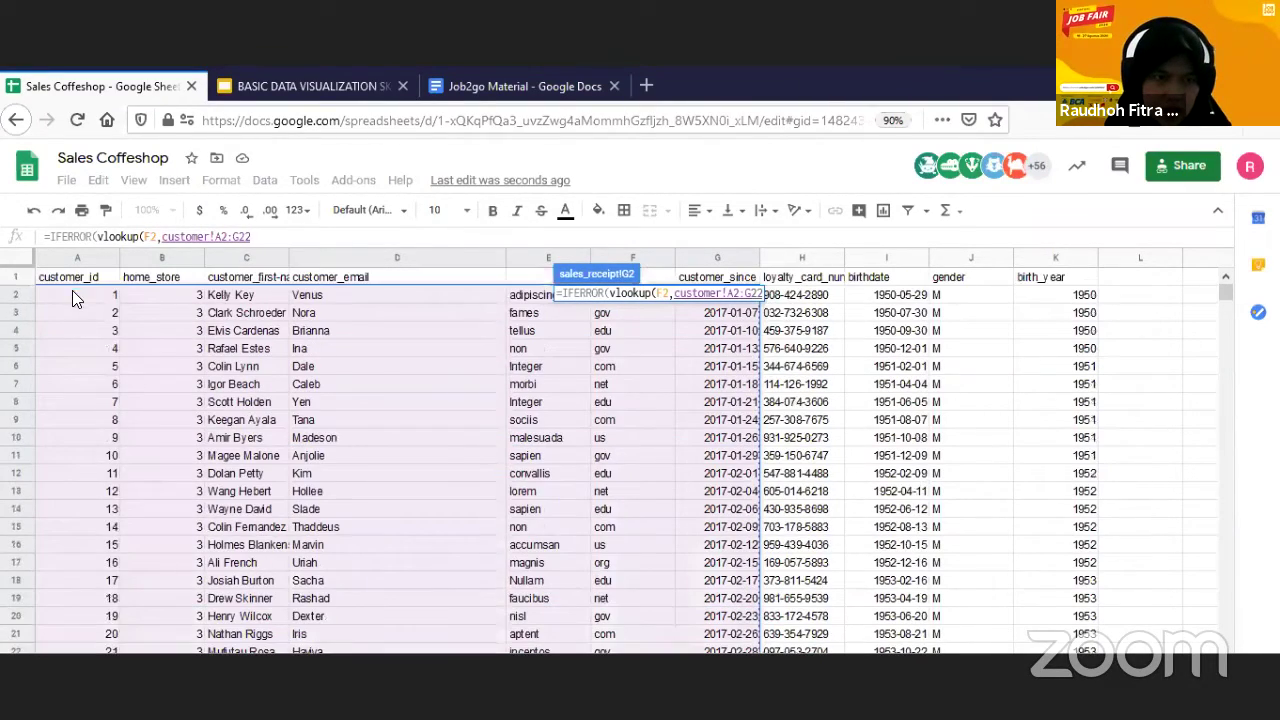
left_click_drag(74, 294, 755, 600)
scroll(760, 590, "down", 10)
scroll(755, 600, "down", 3)
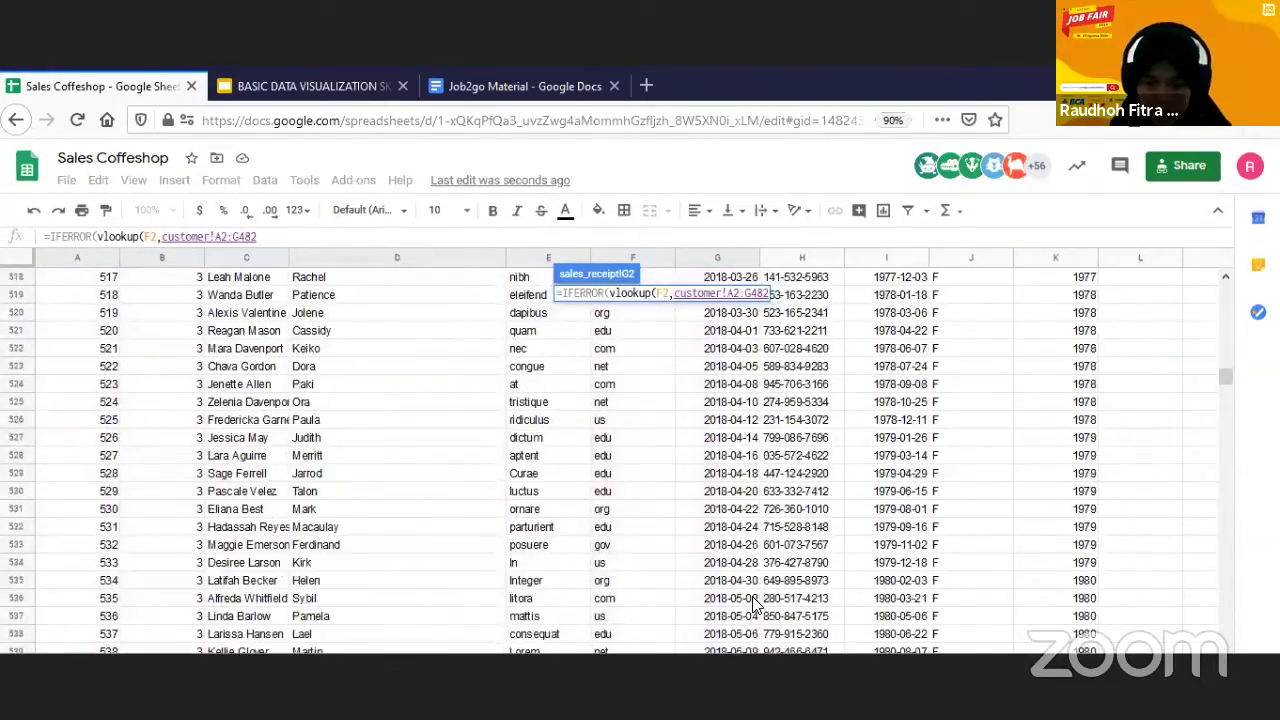
scroll(755, 600, "down", 18)
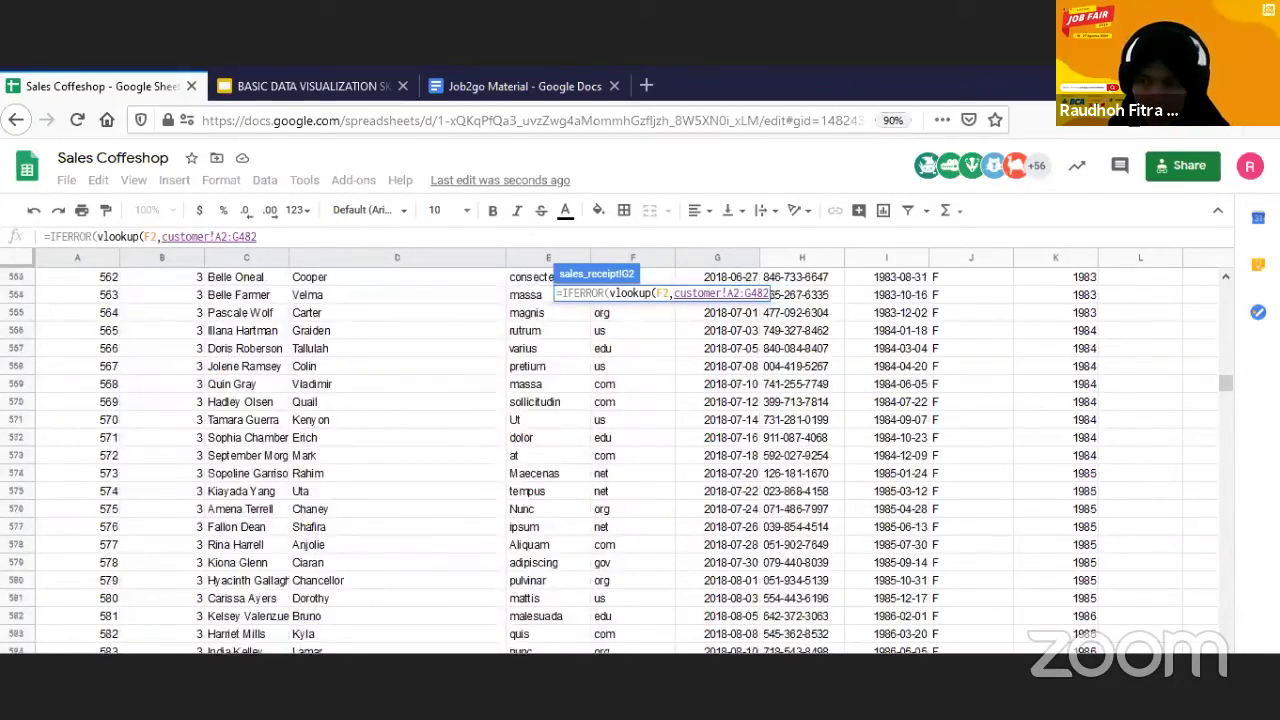
left_click_drag(1226, 386, 1225, 640)
left_click(757, 603, "shift")
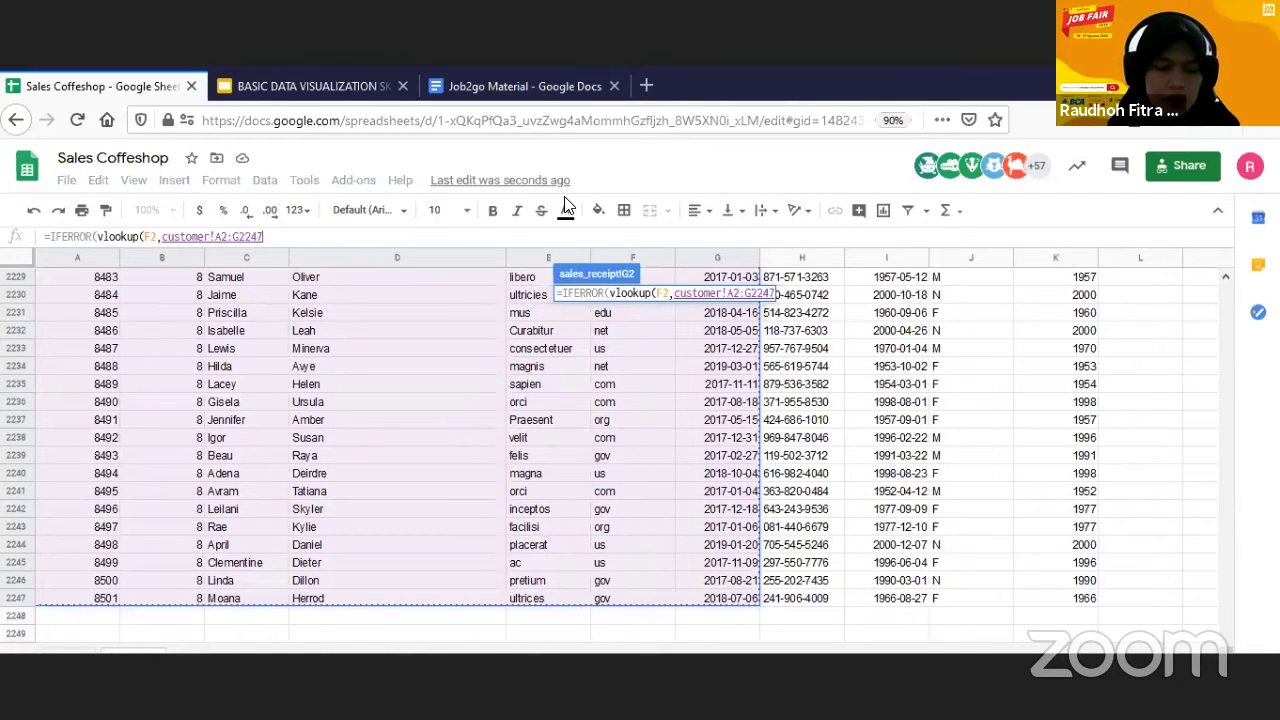
- Complete the G2 lookup with column index 7 and false, and format the cell as a date
type(",7,false)")
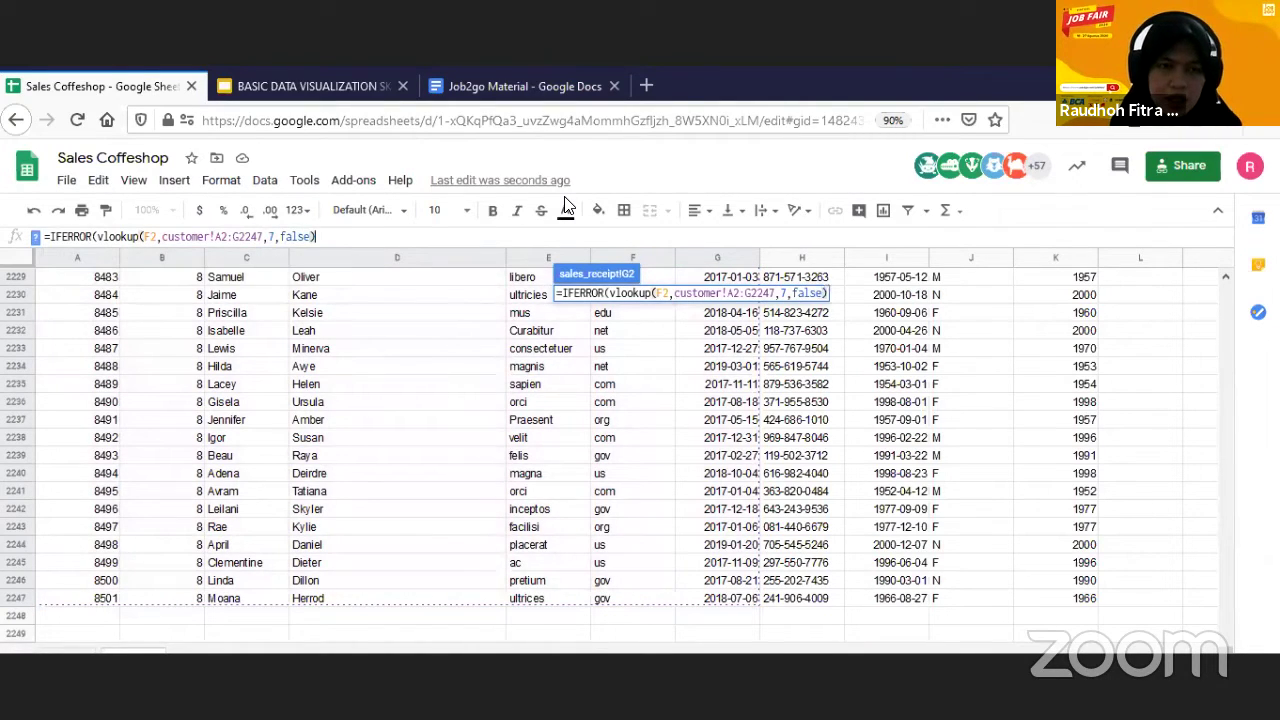
key("Return")
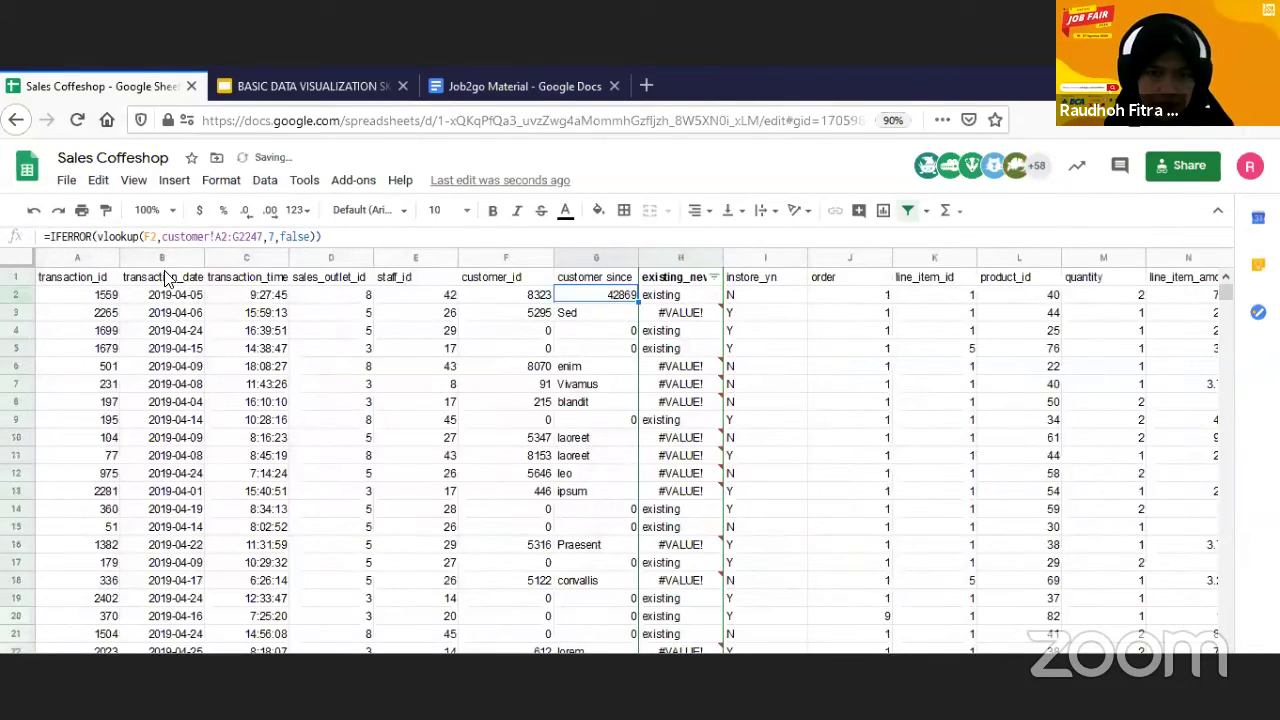
left_click(296, 210)
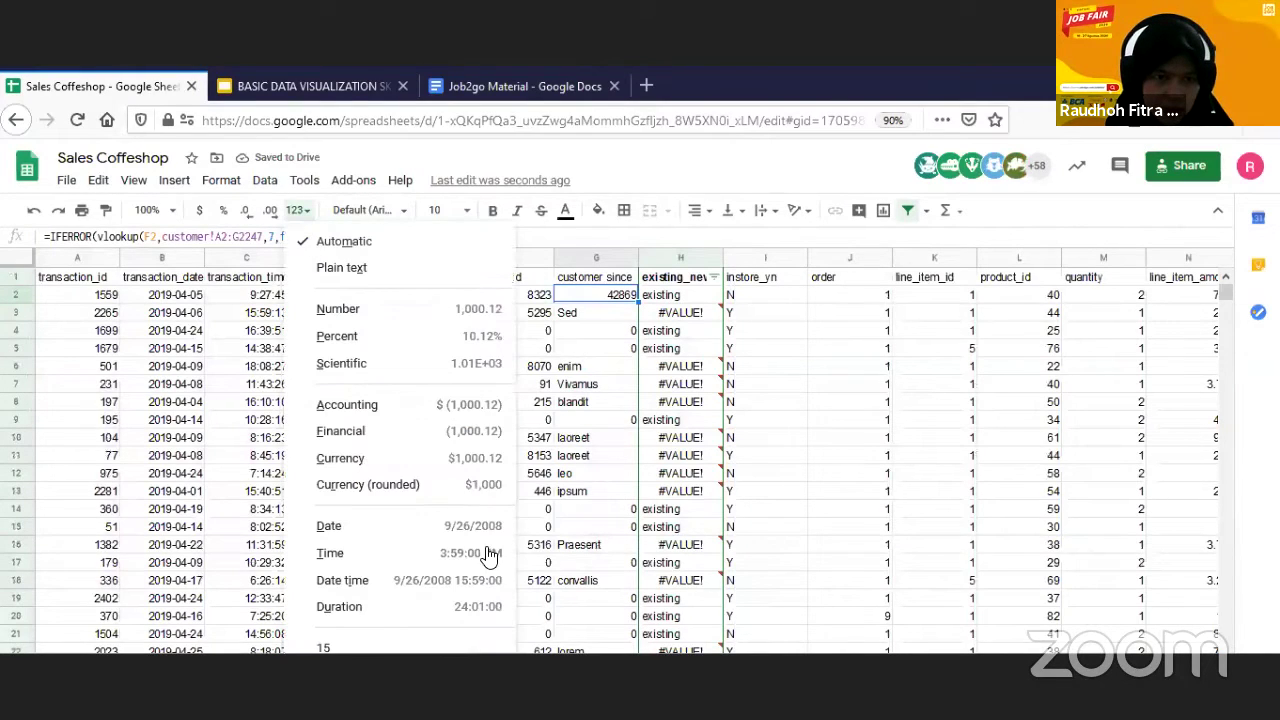
left_click(399, 527)
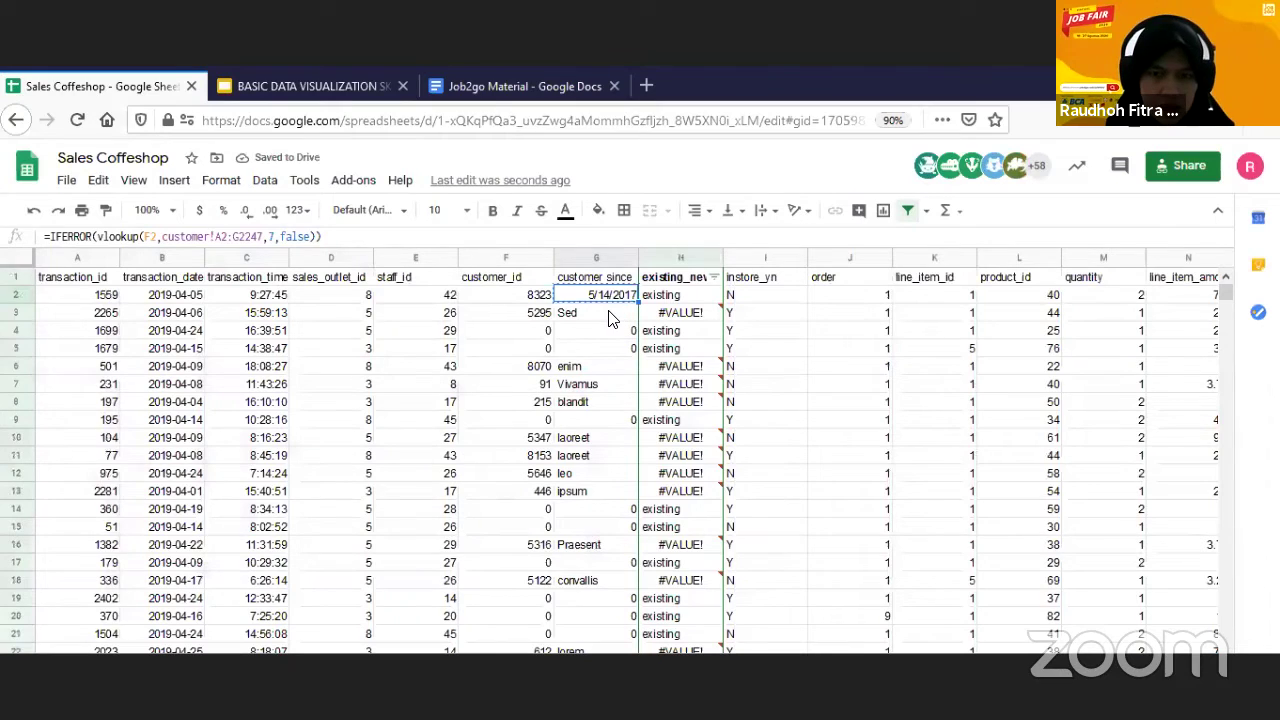
- Fill the G2 lookup formula, with its date format, down the rest of the customer since column
left_click(610, 316)
key("ctrl+shift+Down")
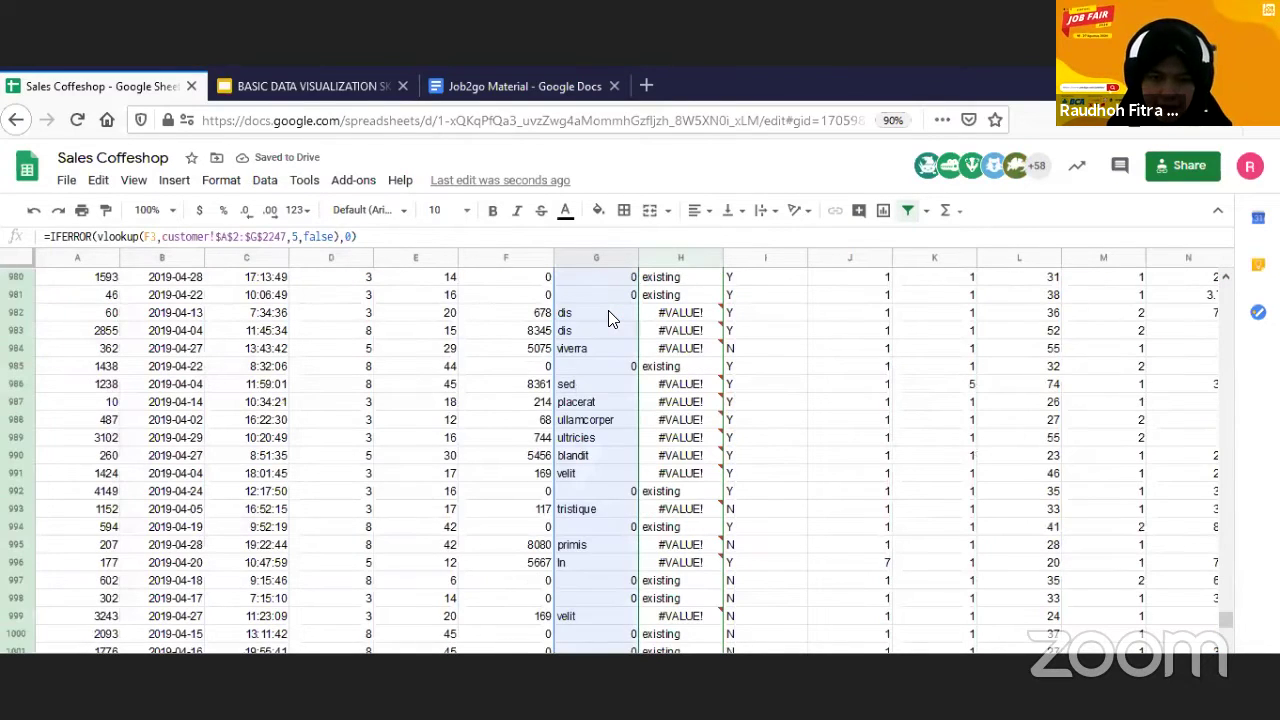
type("=IFERROR(vlookup(F3,customer!A3:G2248,7,false))")
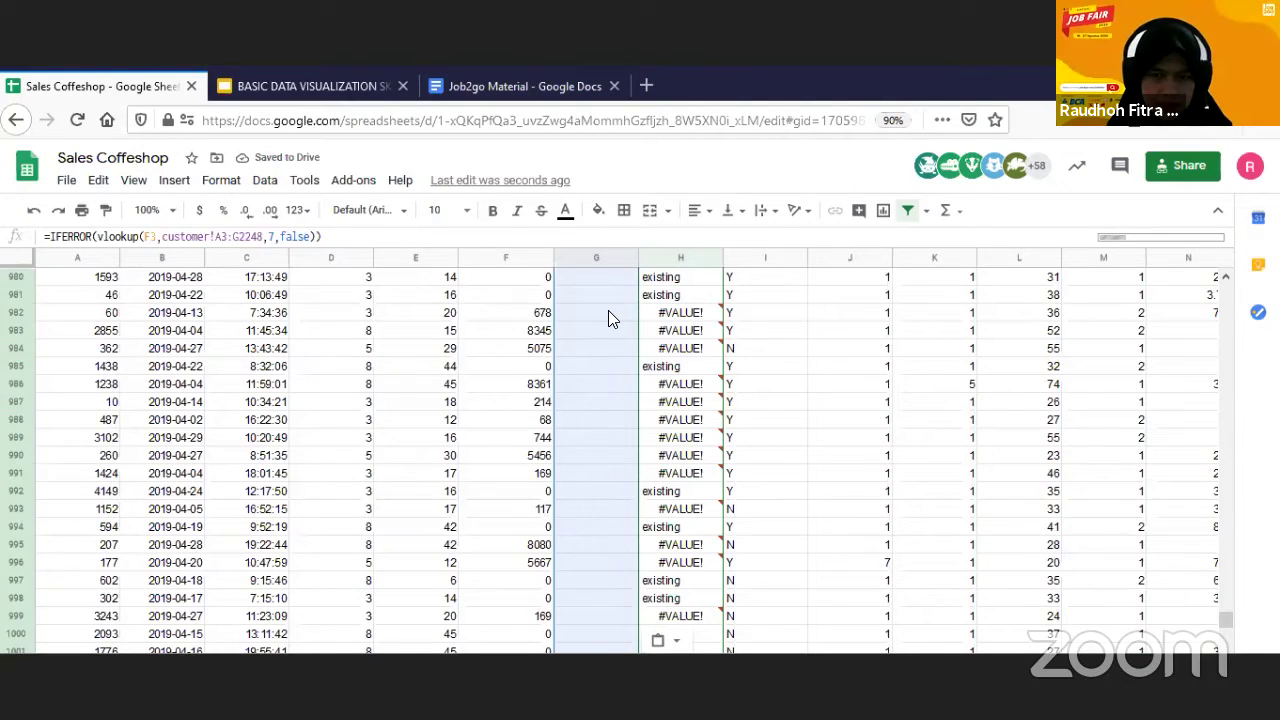
left_click(609, 314)
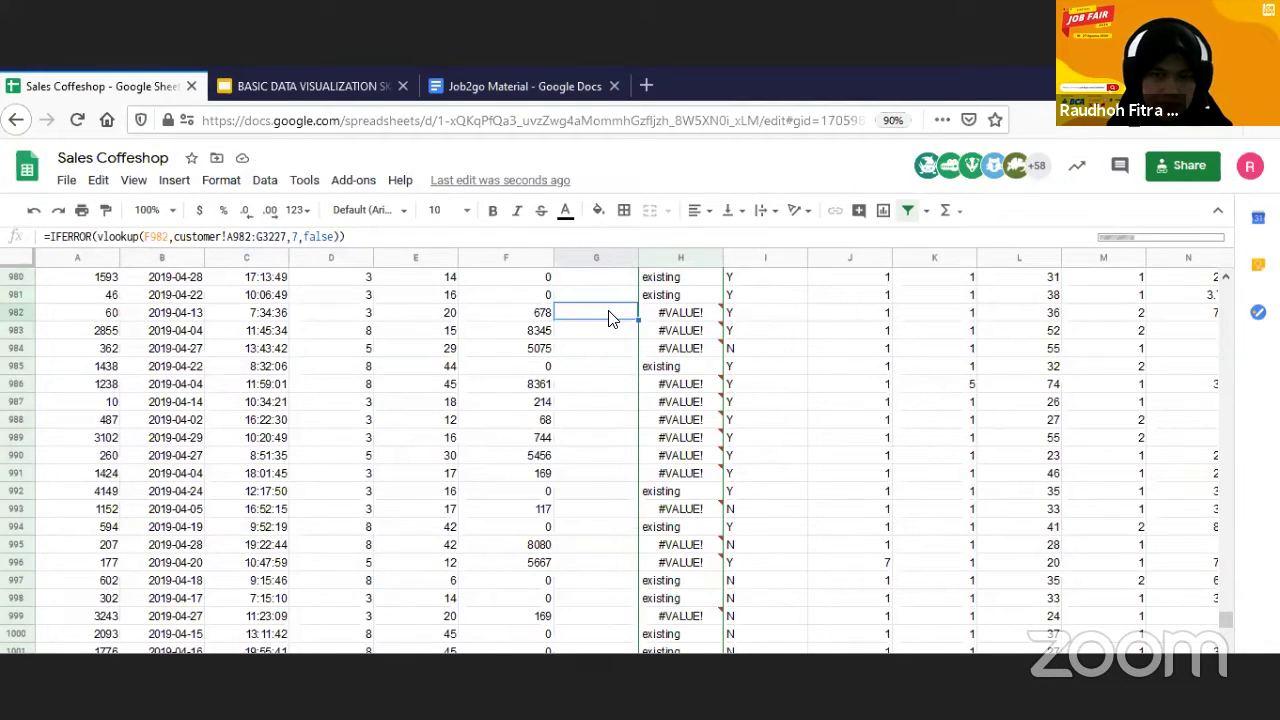
left_click_drag(1226, 616, 1226, 290)
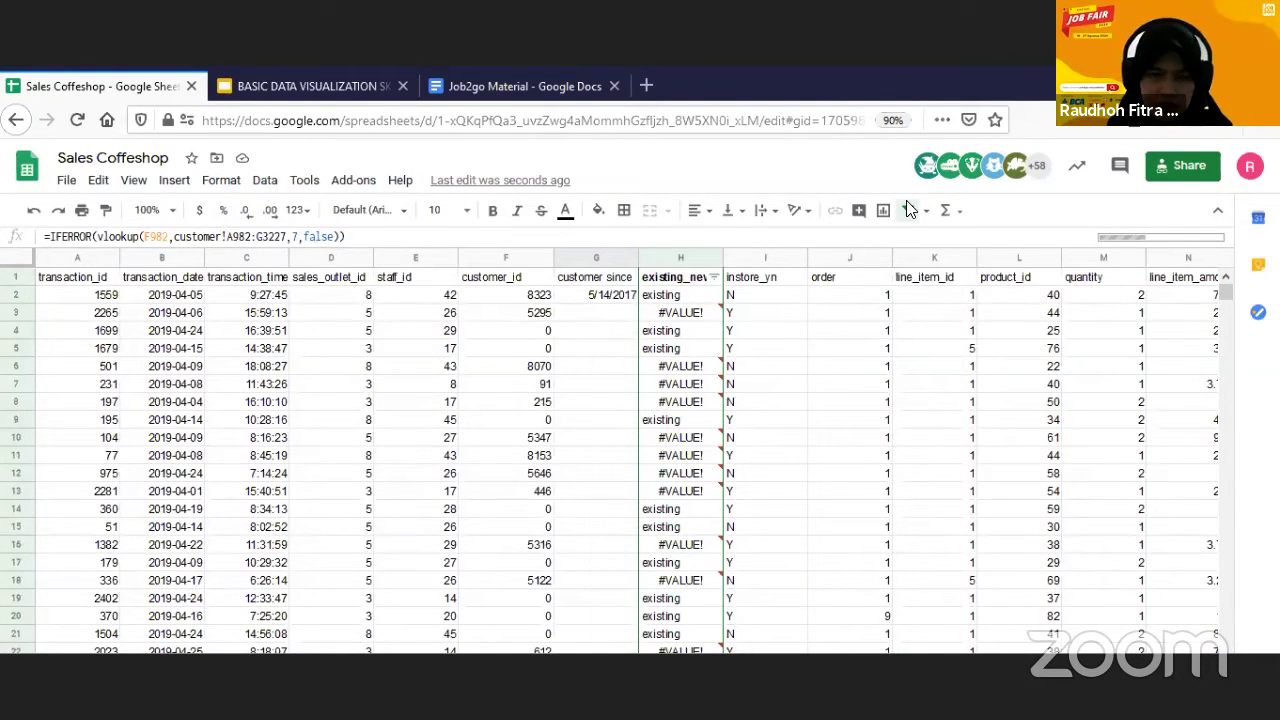
- Check the number format applied to the customer since column from G2 down
key("alt+Tab")
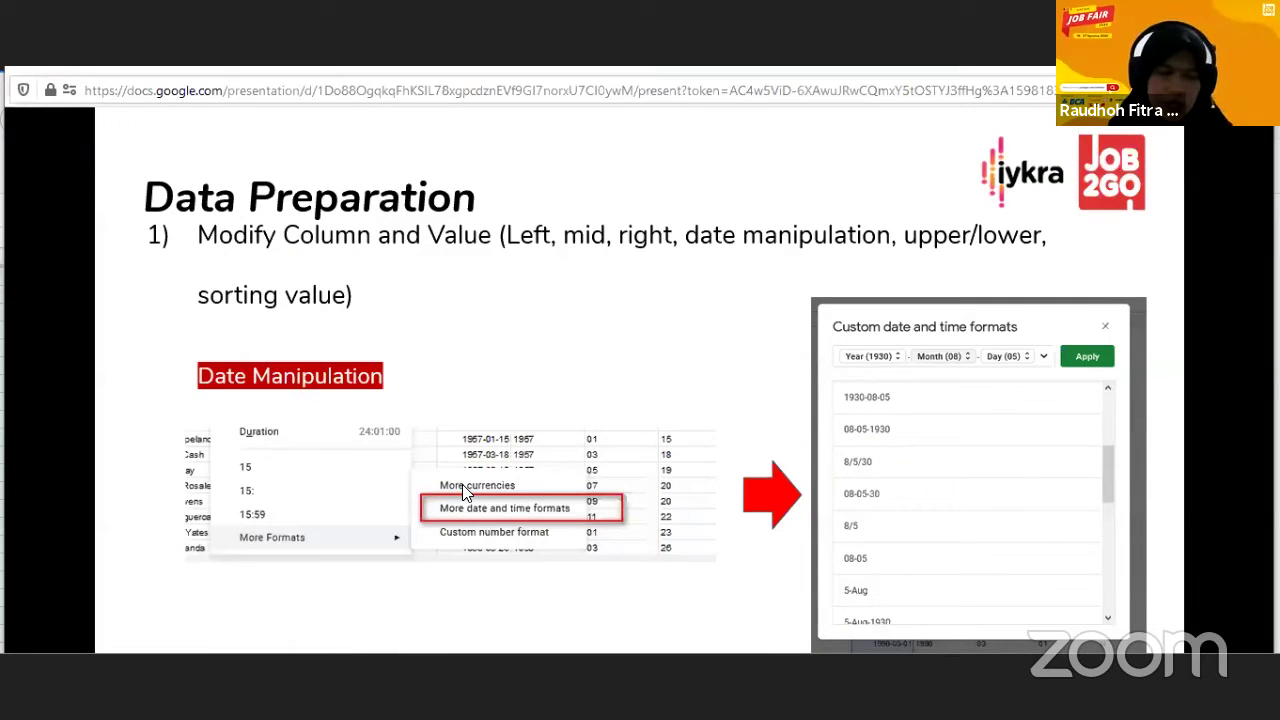
key("alt+Tab")
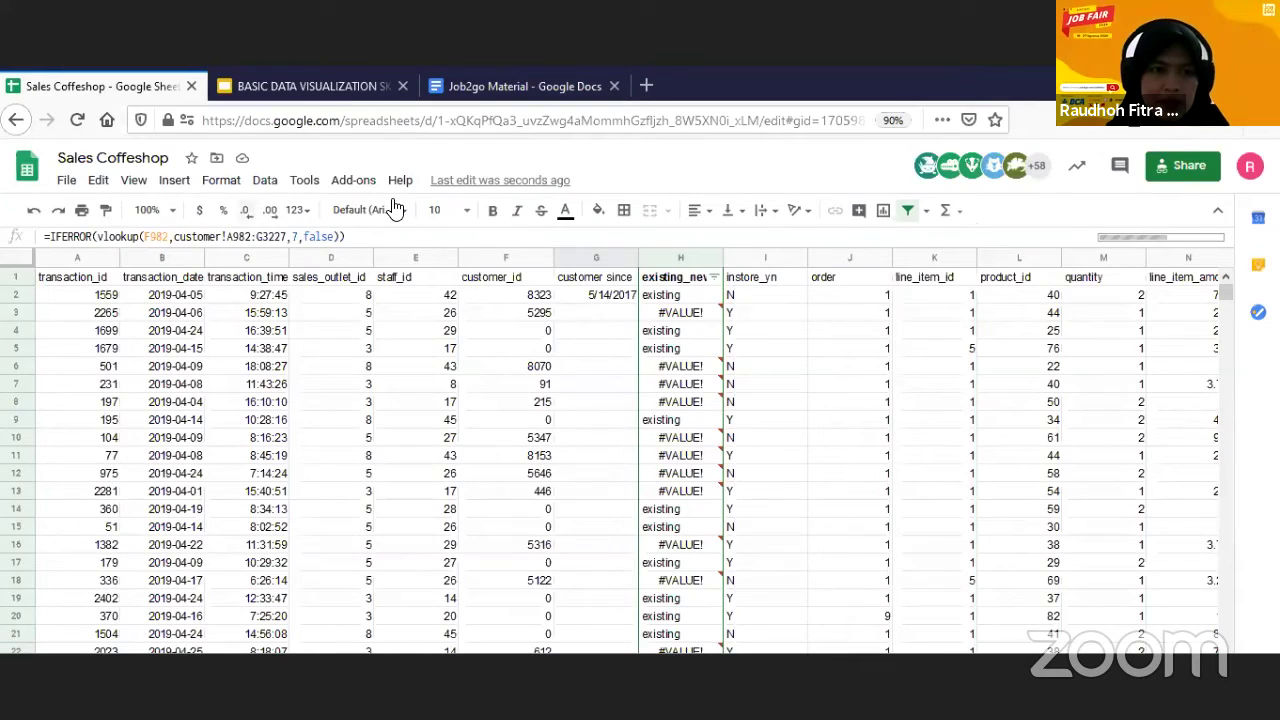
left_click(612, 294)
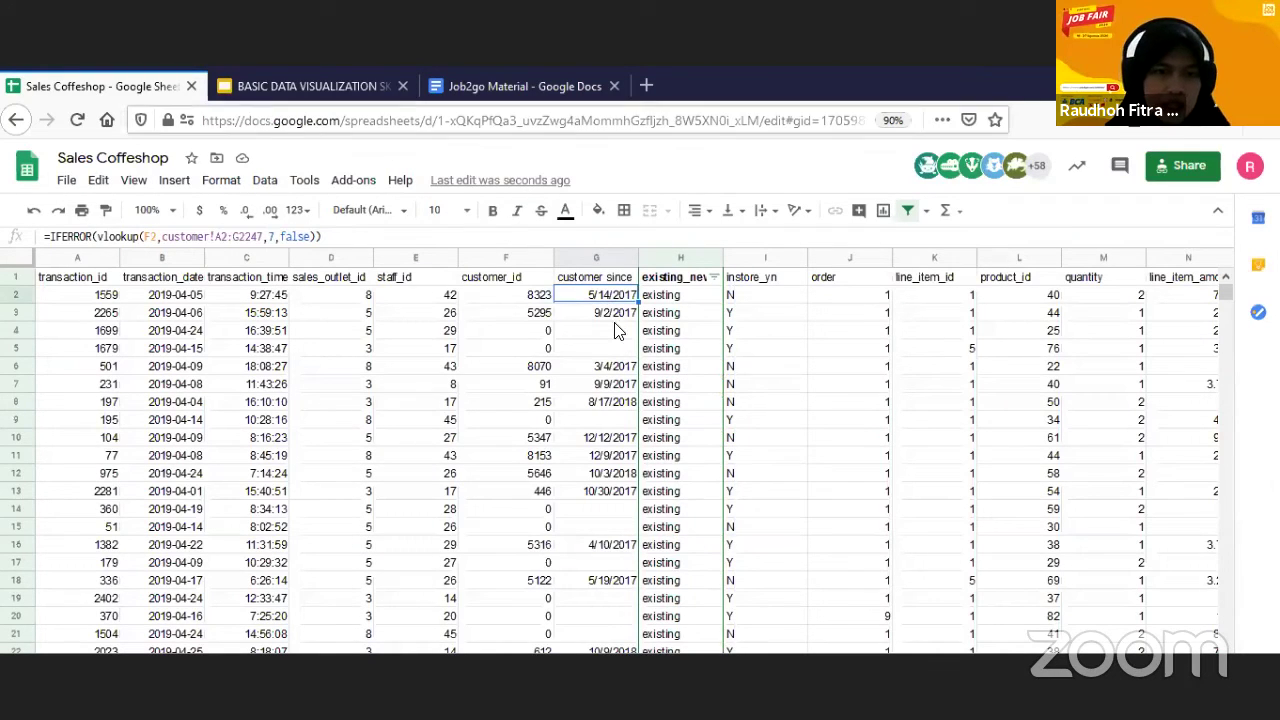
key("ctrl+shift+Down")
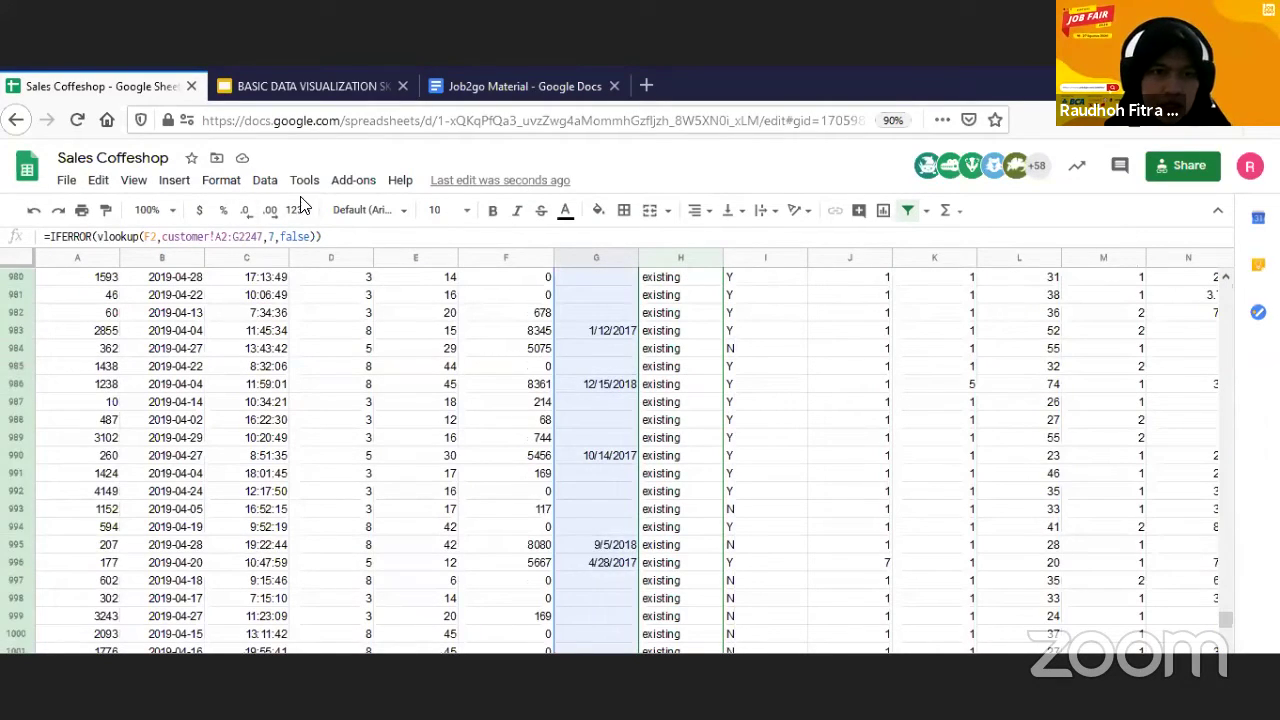
left_click(298, 210)
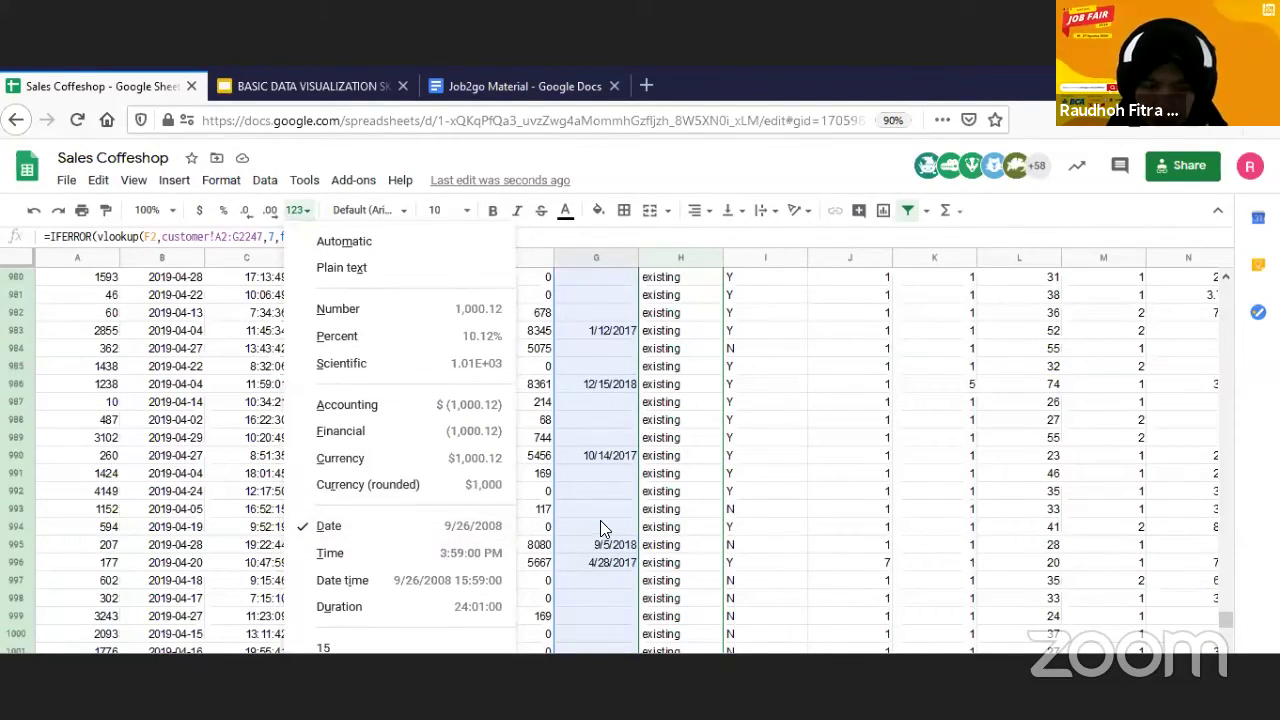
left_click(634, 491)
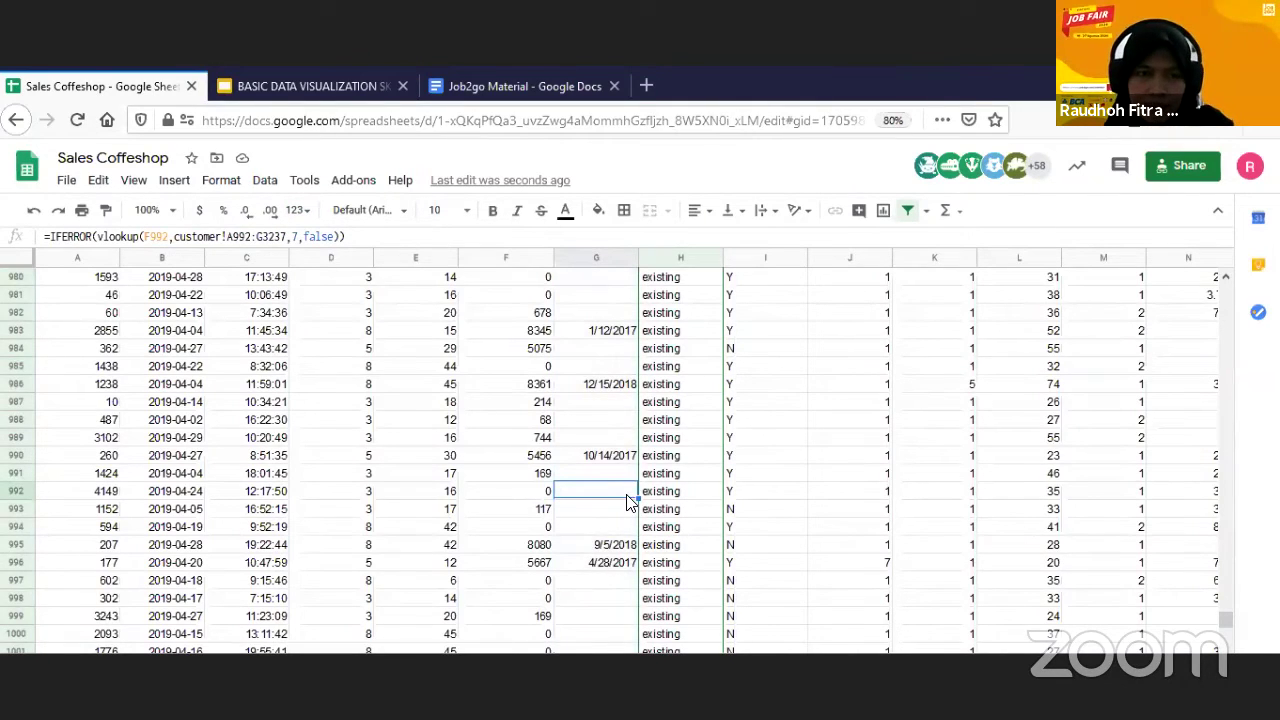
key("alt+Tab")
key("alt+Tab")
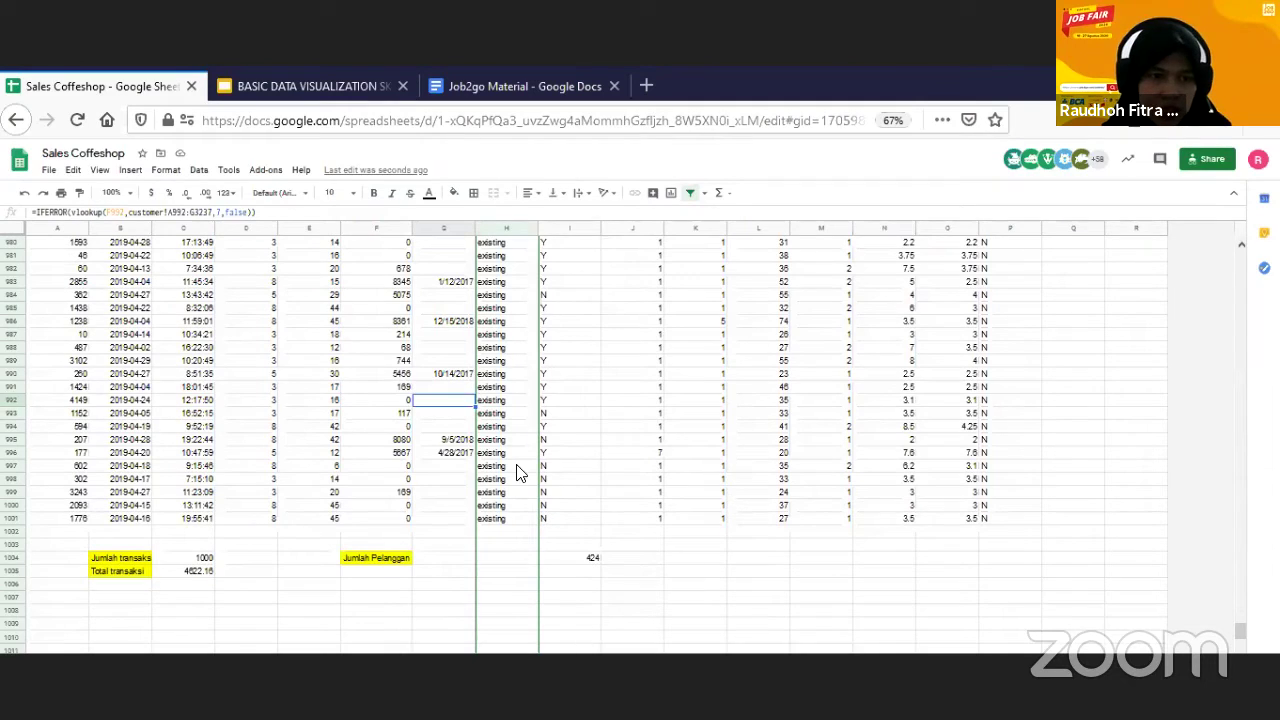
- Review the custom date and time formats available for the customer since column, including the year display options
left_click(444, 518)
key("ctrl+shift+Up")
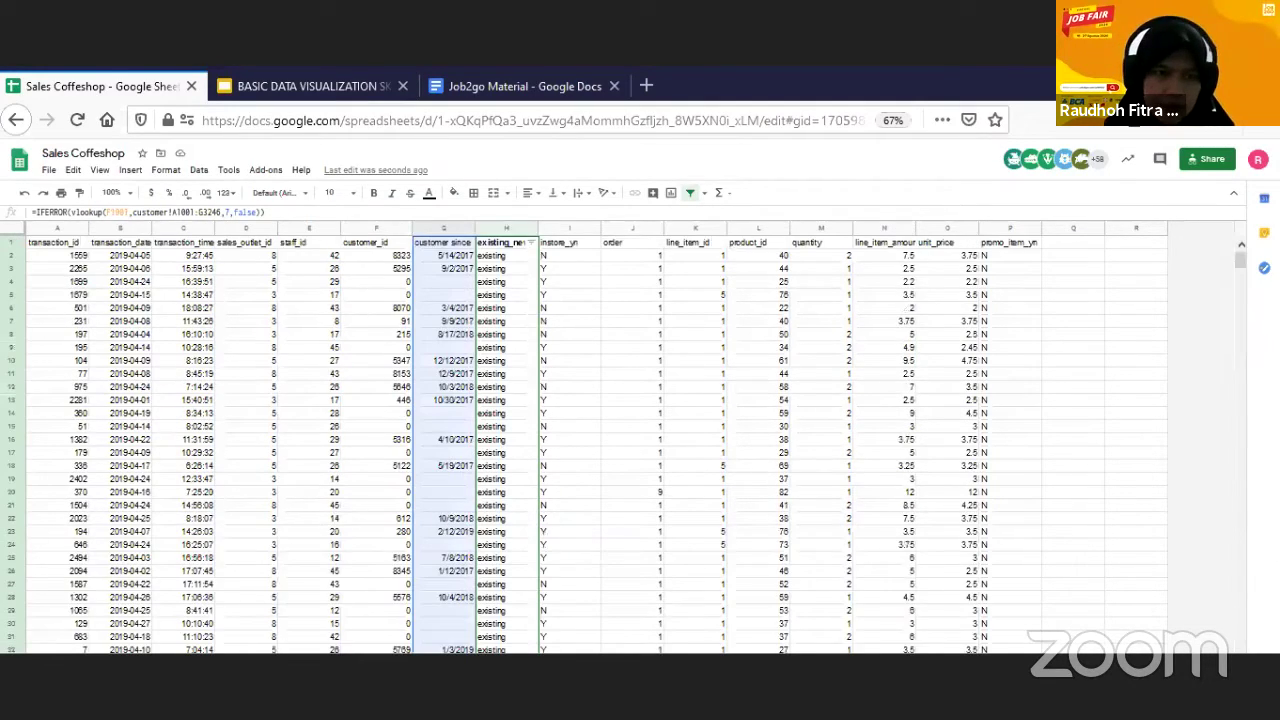
left_click(228, 170)
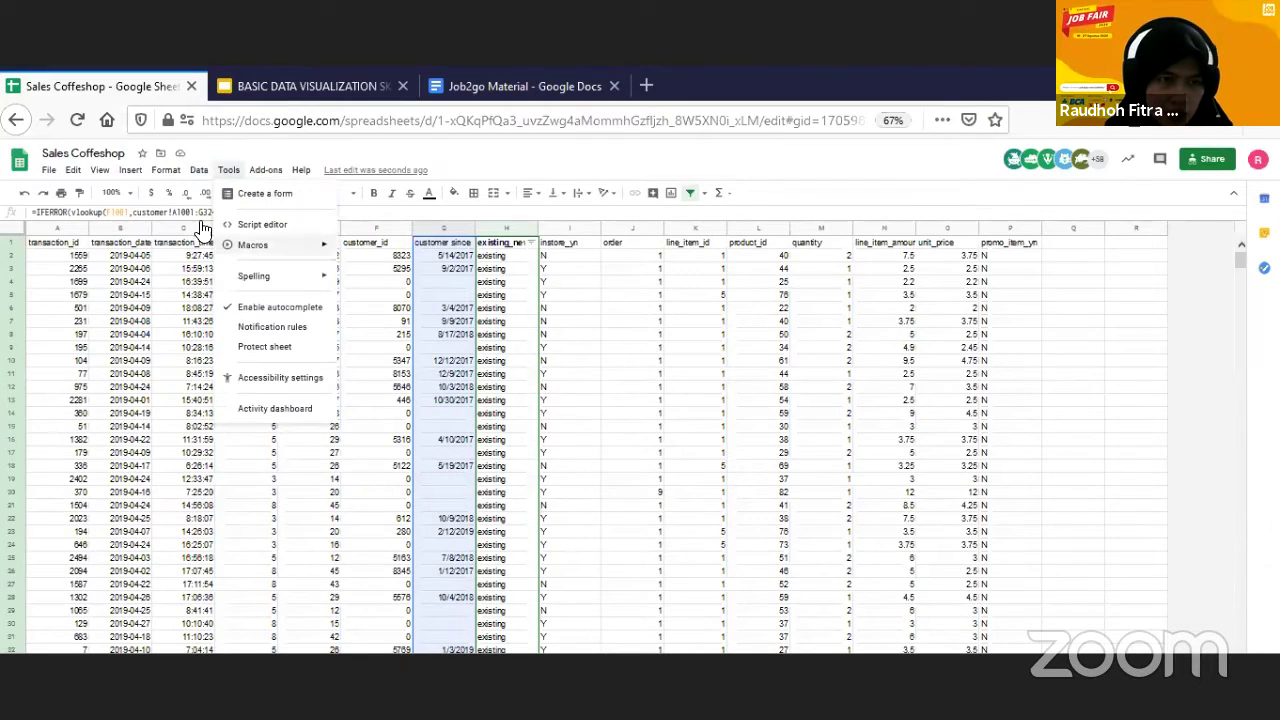
left_click(254, 150)
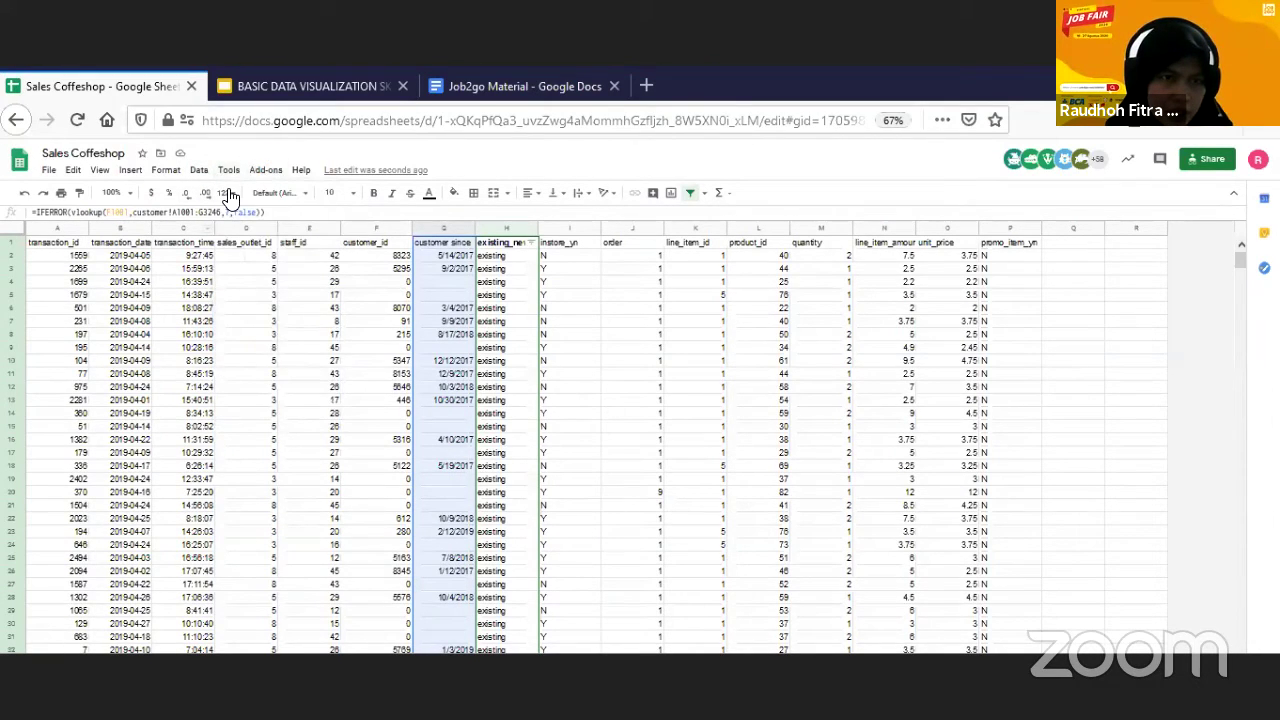
left_click(226, 192)
mouse_move(360, 592)
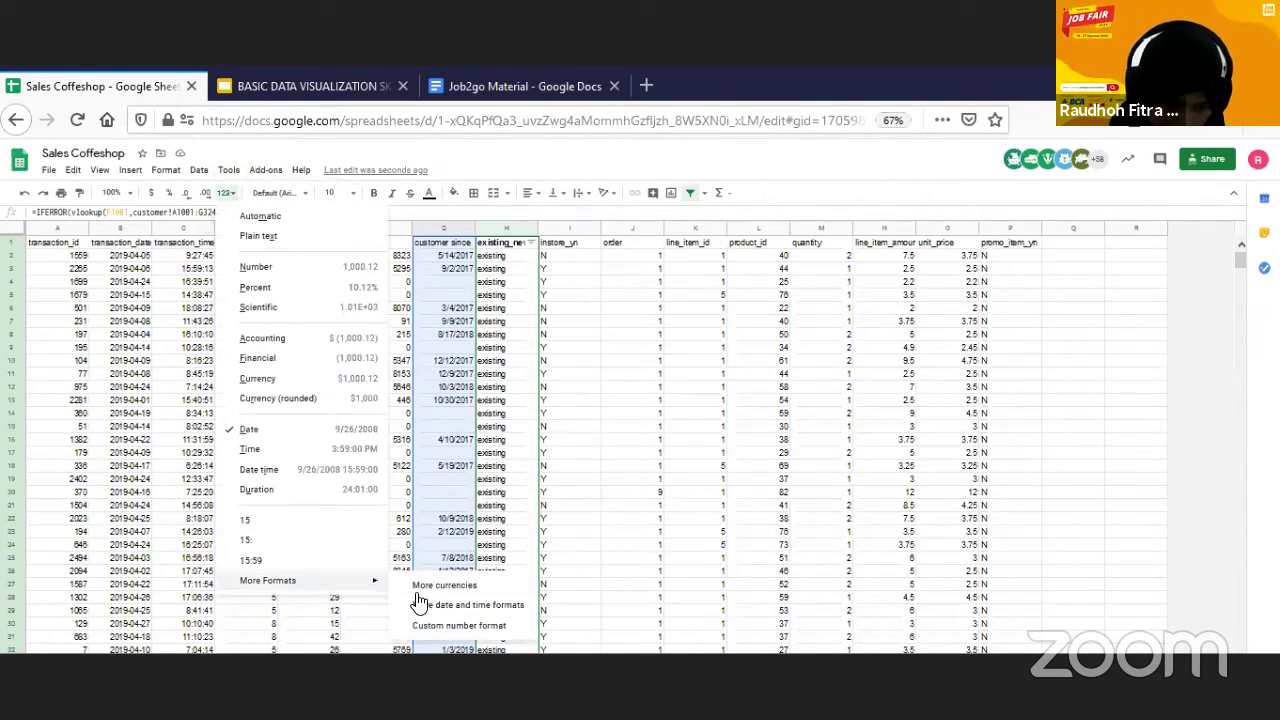
left_click(437, 606)
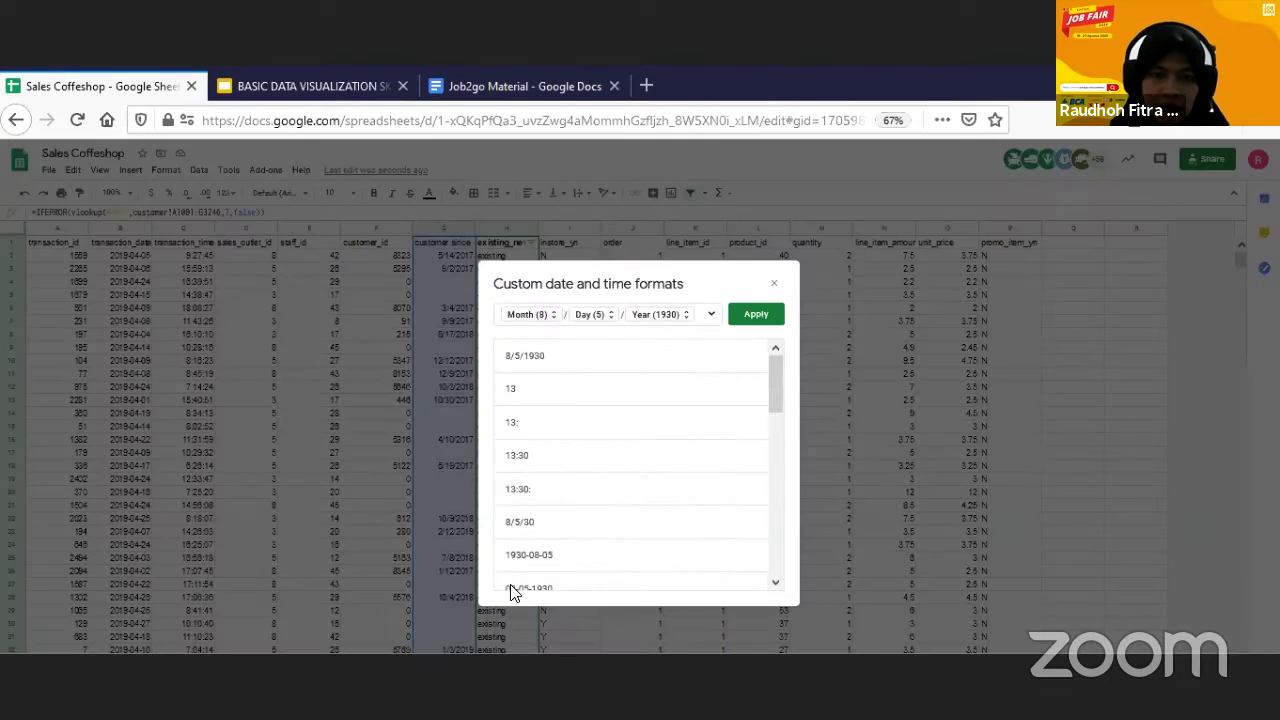
scroll(603, 515, "down", 10)
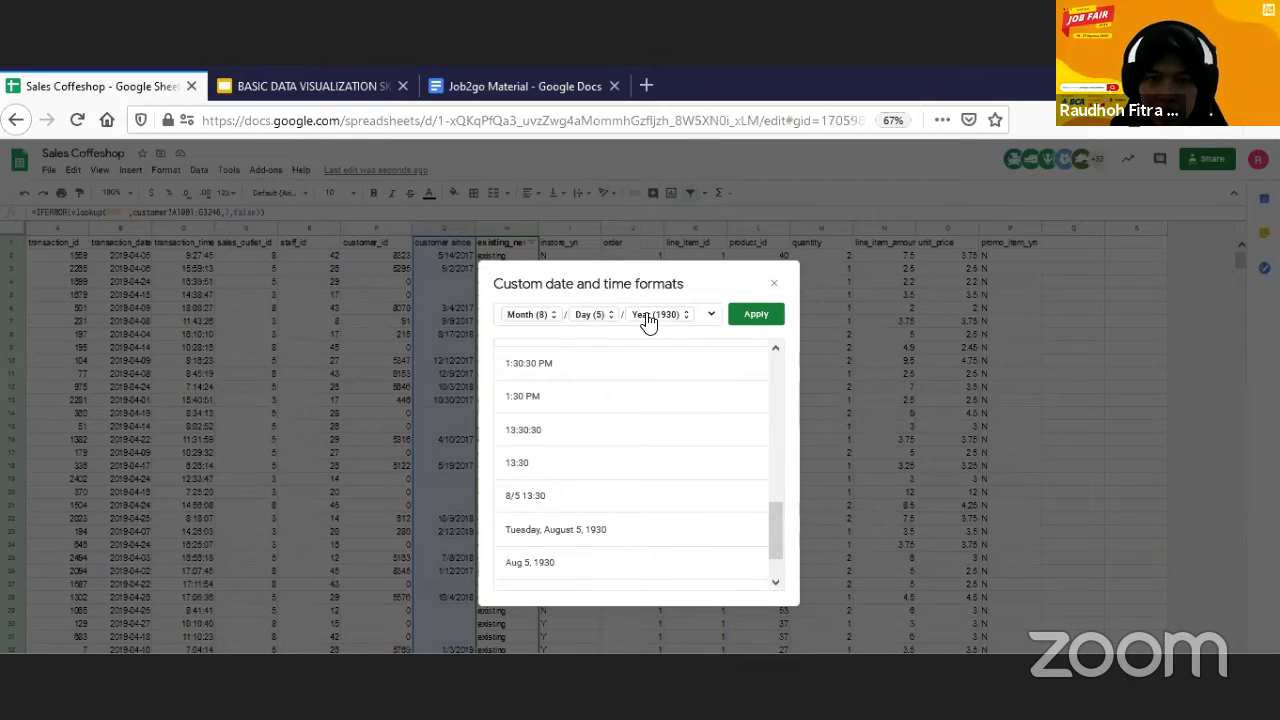
left_click(692, 318)
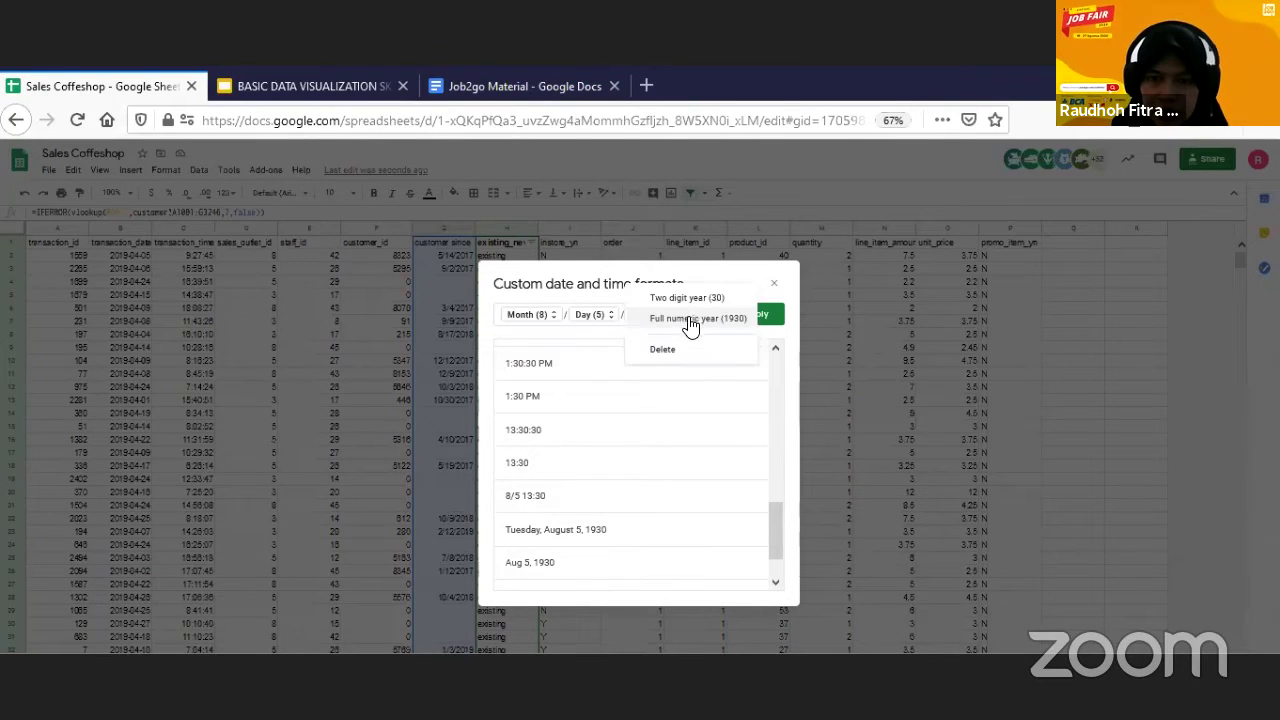
left_click(603, 288)
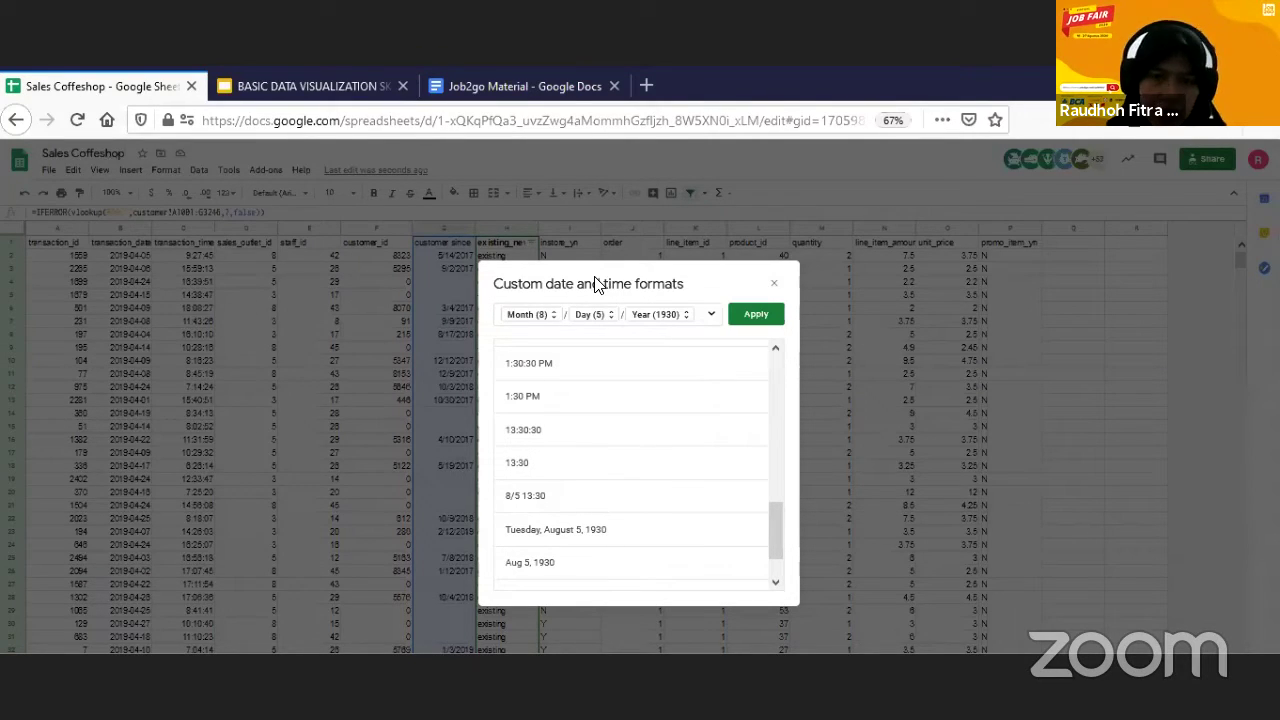
left_click(778, 282)
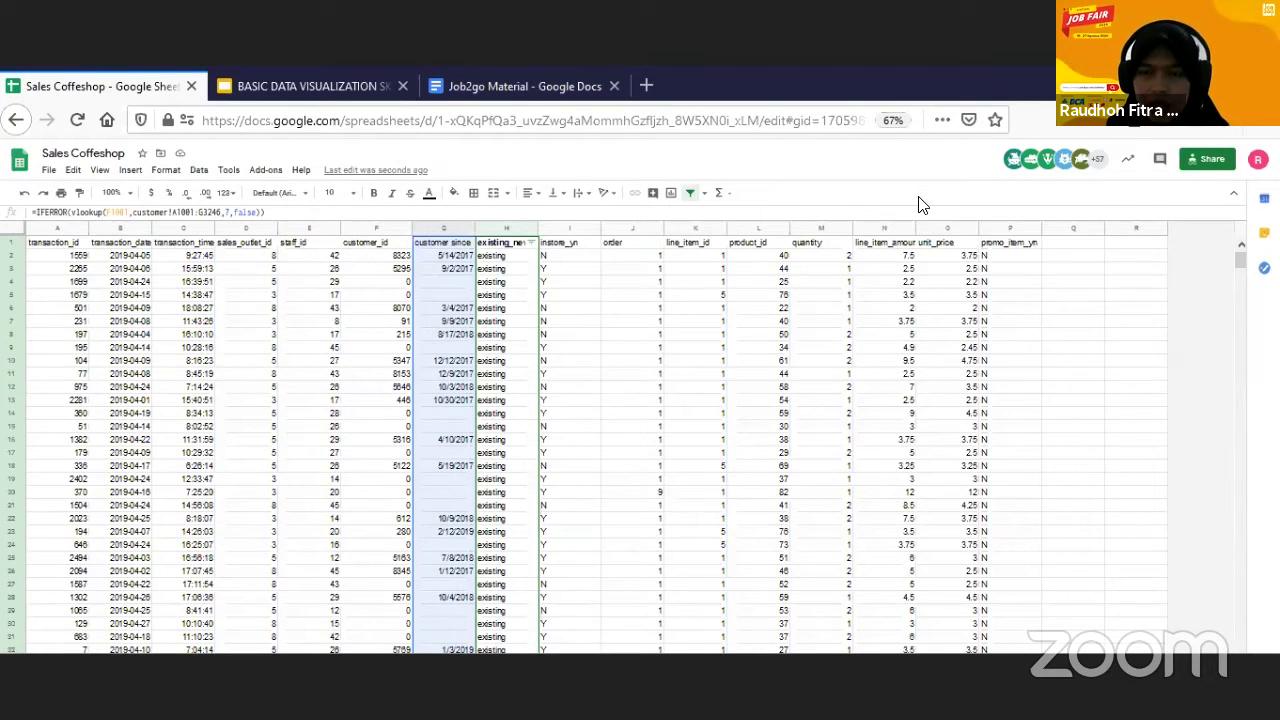
left_click(438, 429)
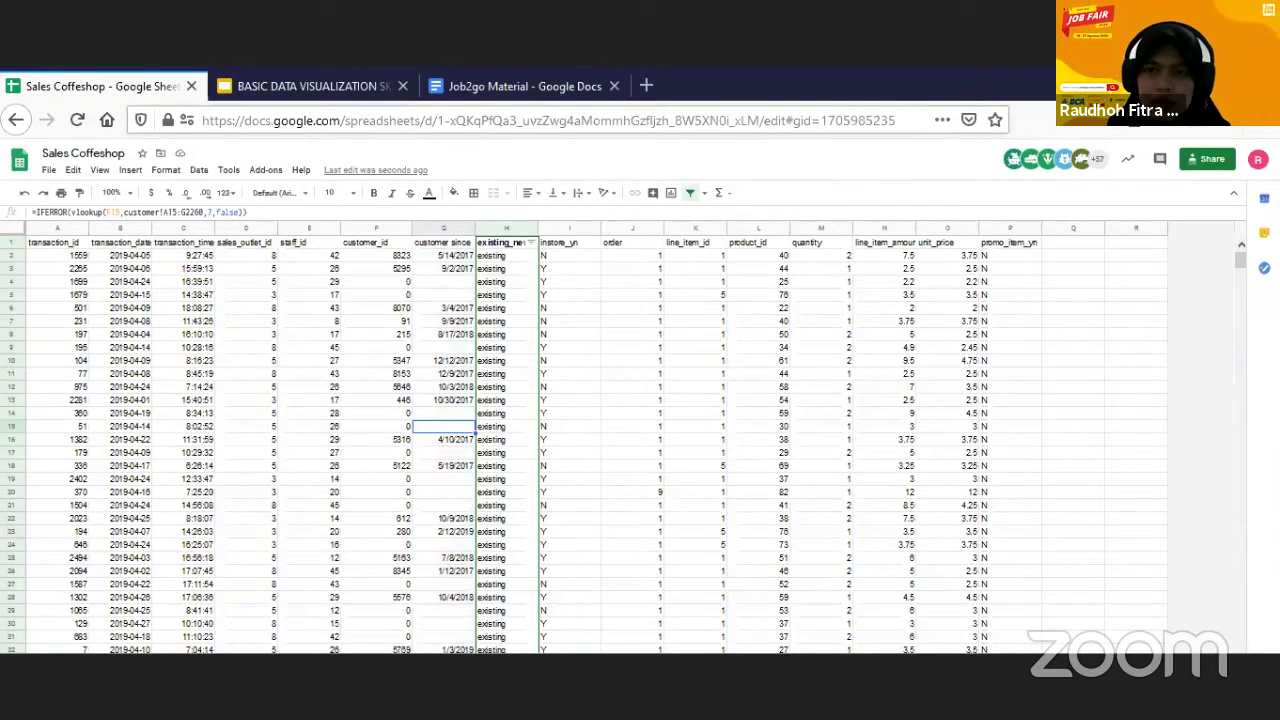
left_click(400, 307)
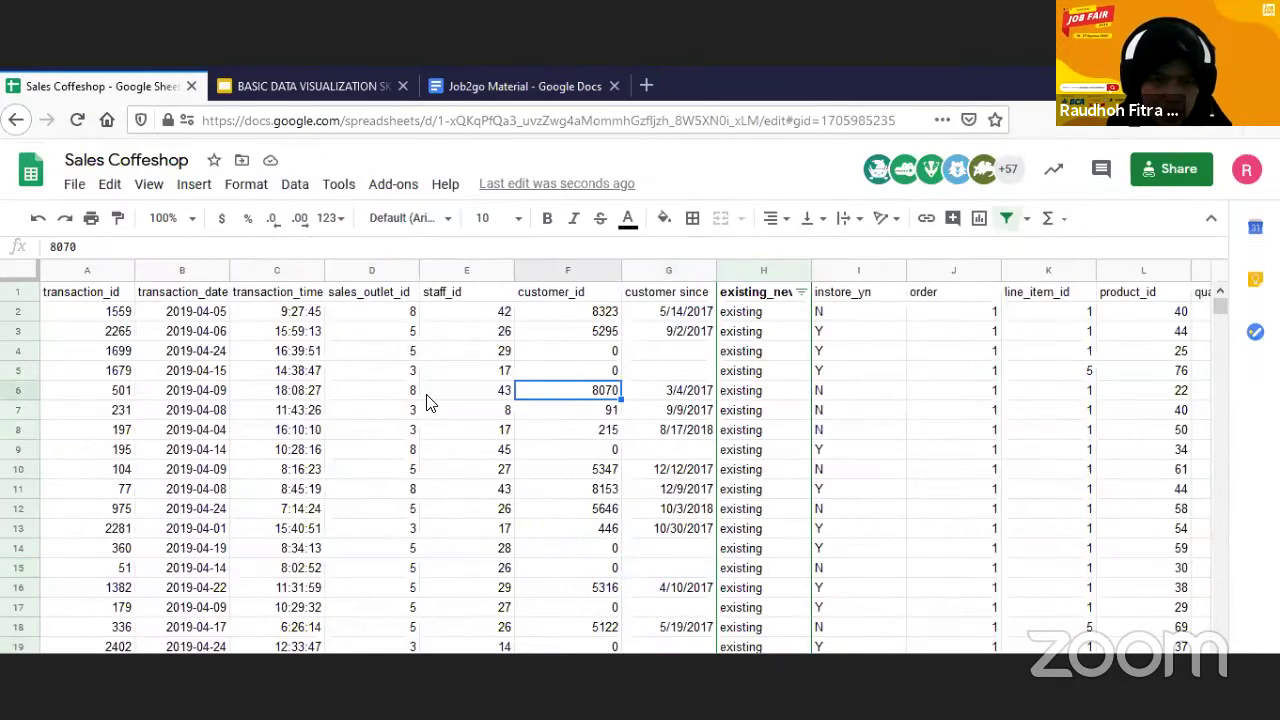
- Consult the Data Validation slide in the Data Preparation presentation, comparing it with the sales_receipt sheet
key("alt+Tab")
key("Right")
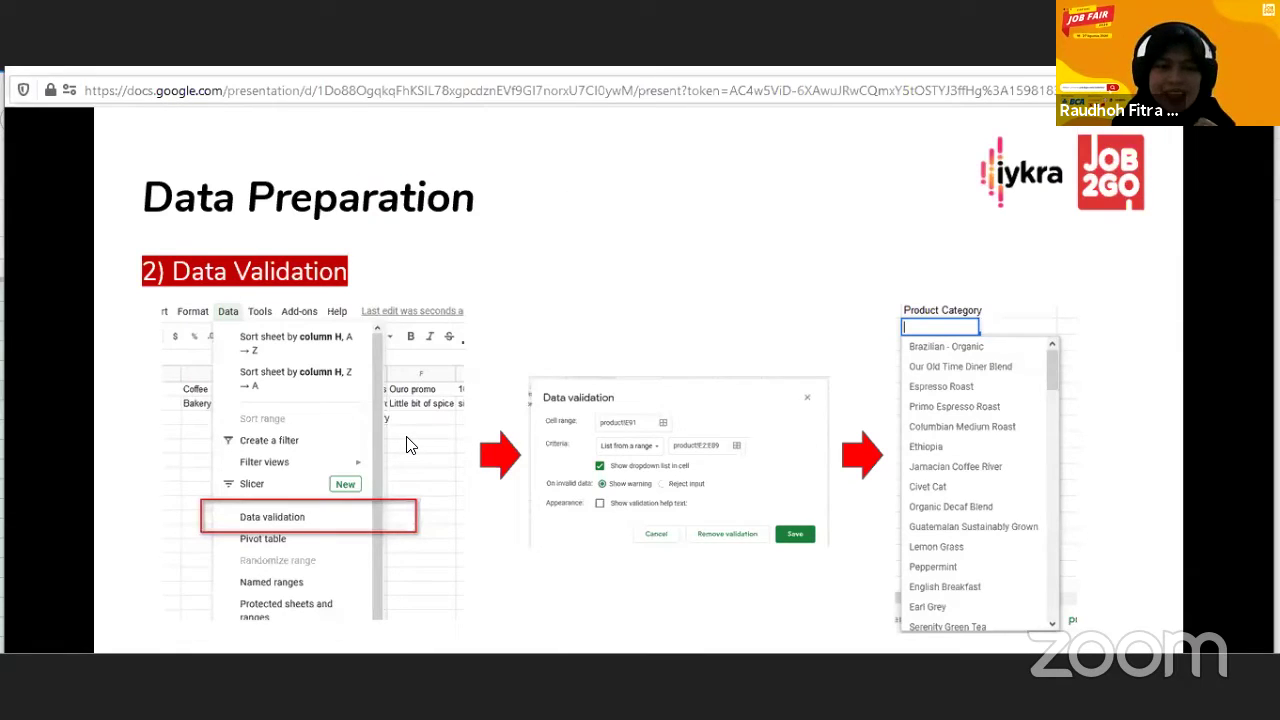
key("alt+Tab")
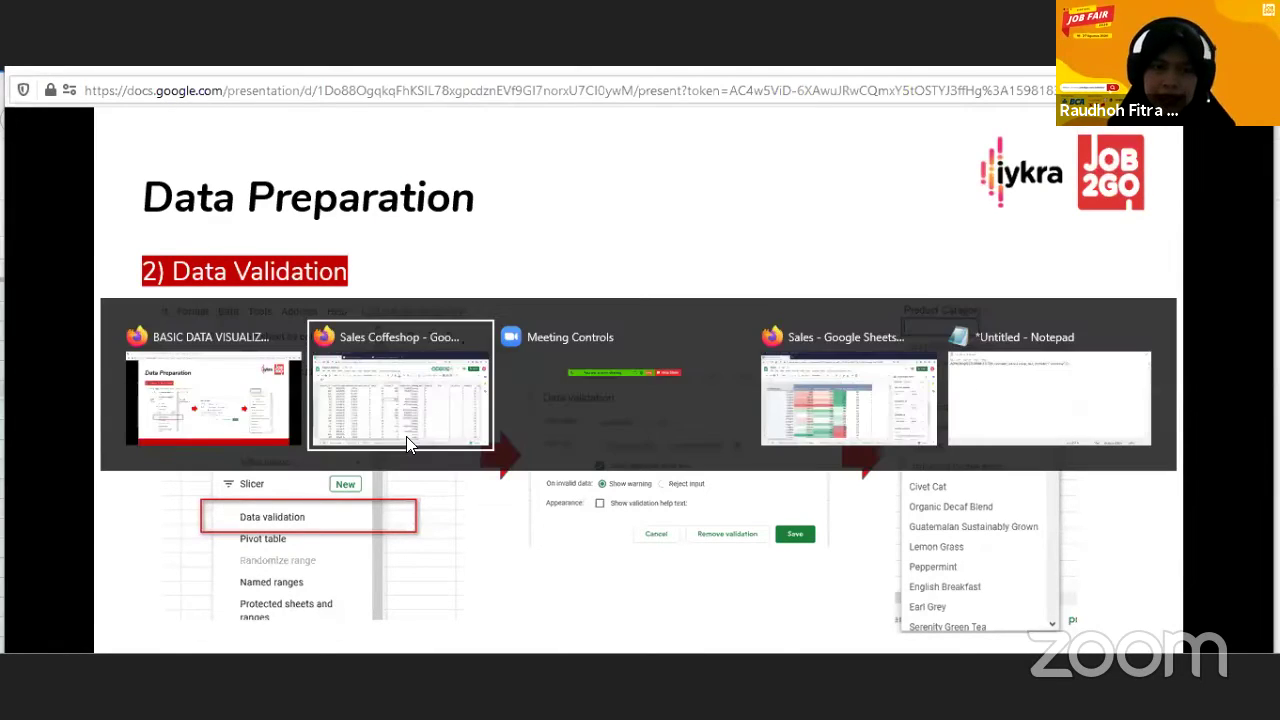
key("Right")
key("Right")
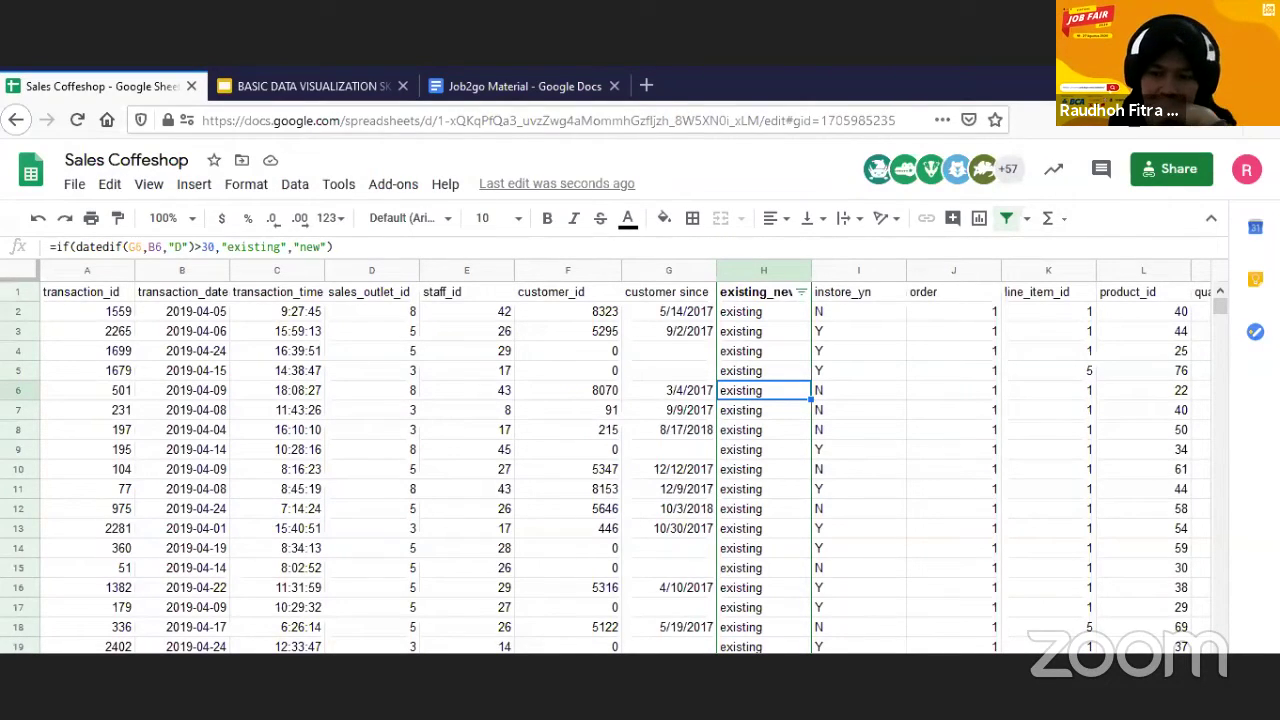
scroll(640, 470, "right", 1)
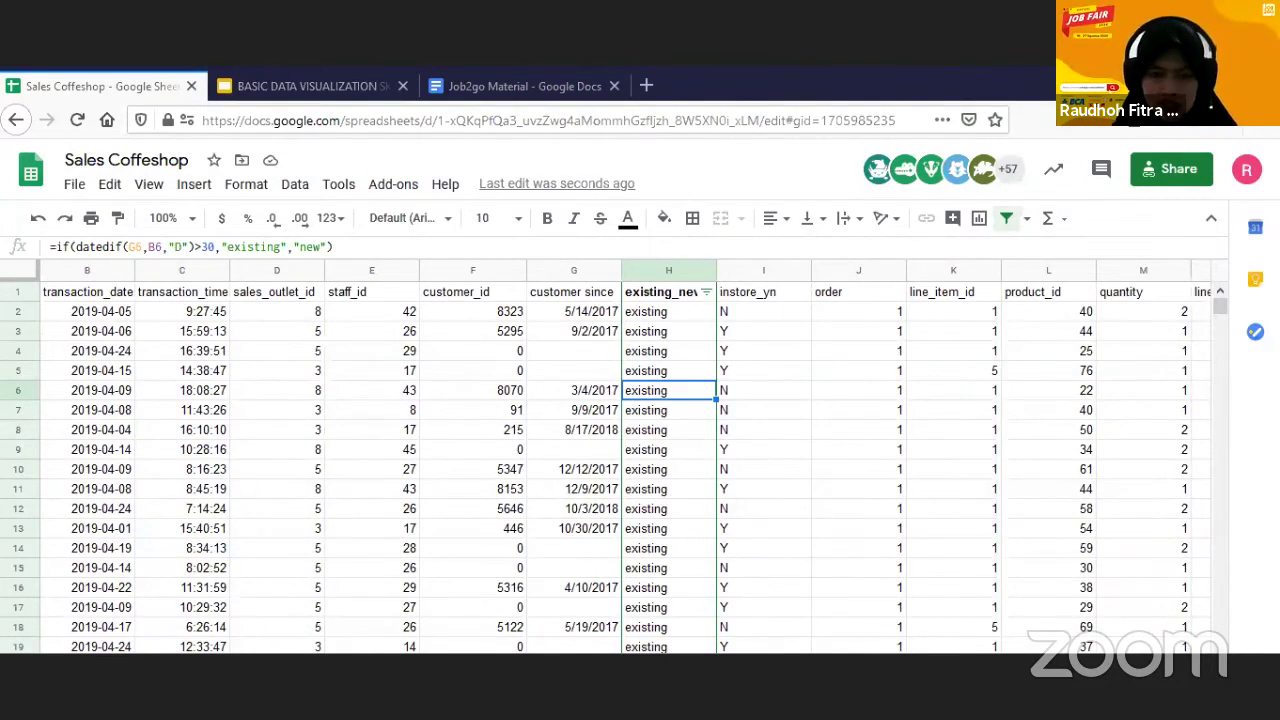
key("alt+Tab")
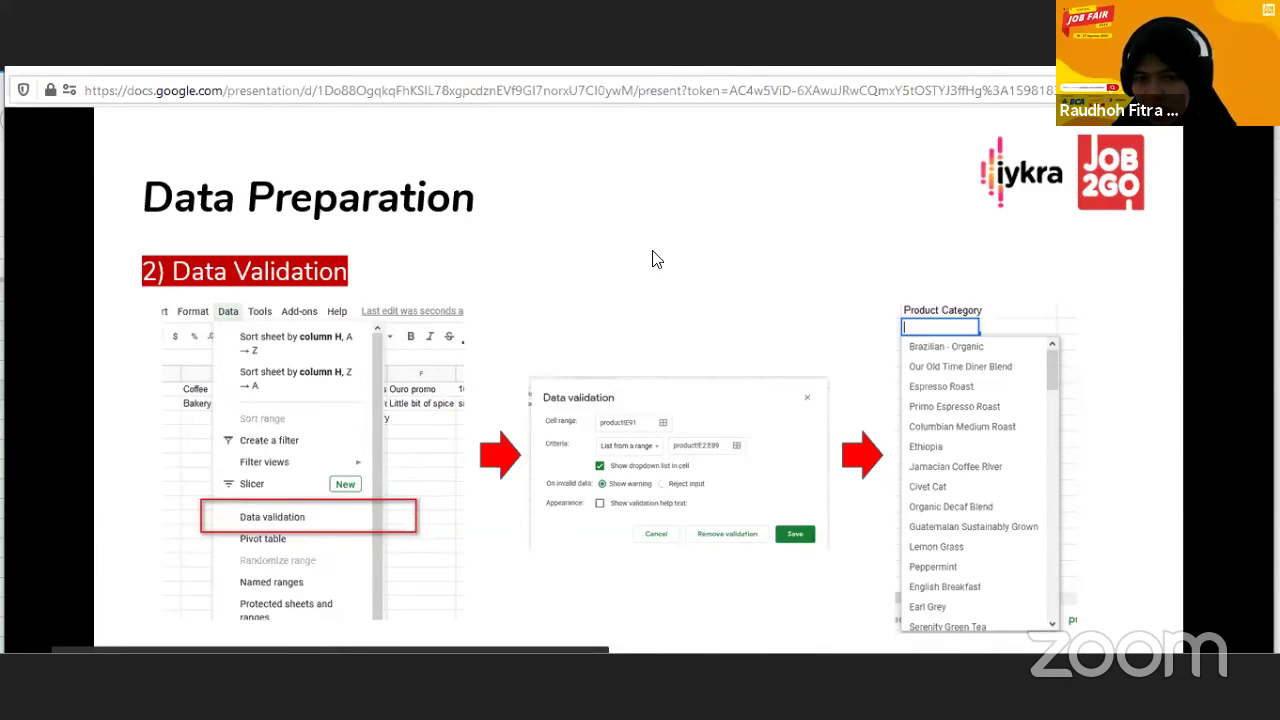
key("alt+Tab")
key("alt+Tab")
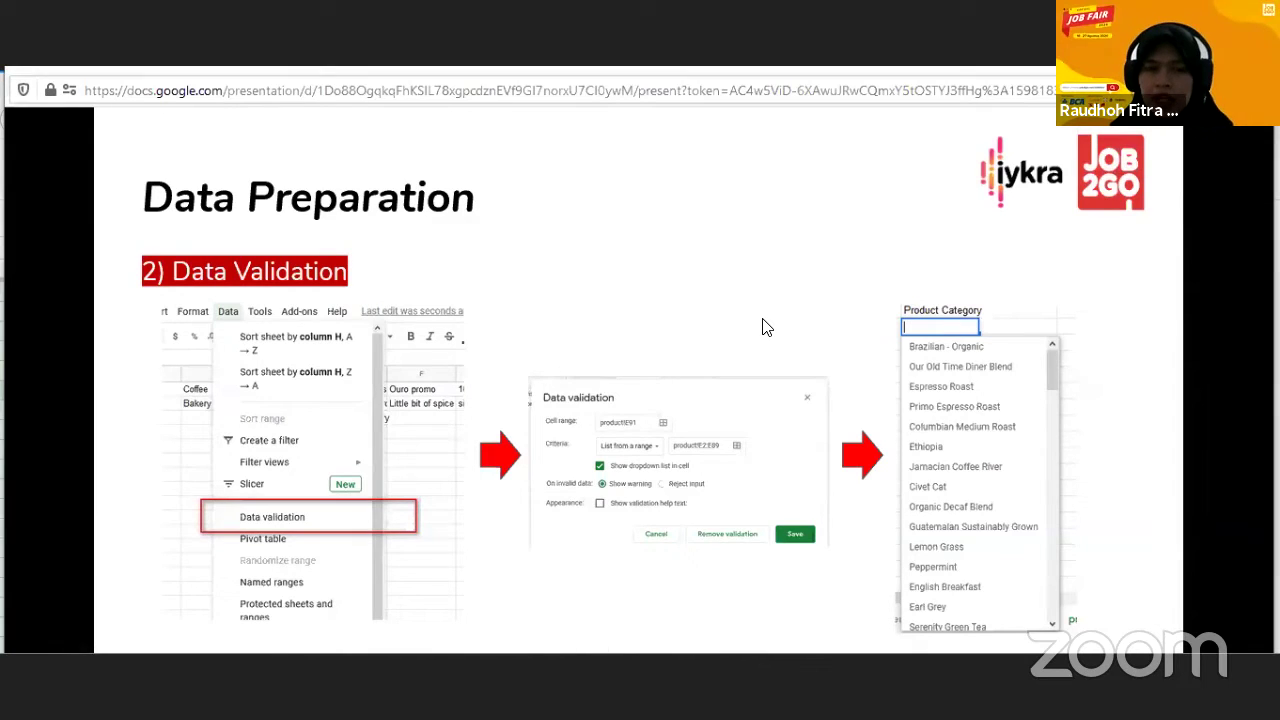
key("alt+Tab")
- Insert an empty column between product_id and quantity in the sales_receipt sheet
left_click(668, 311)
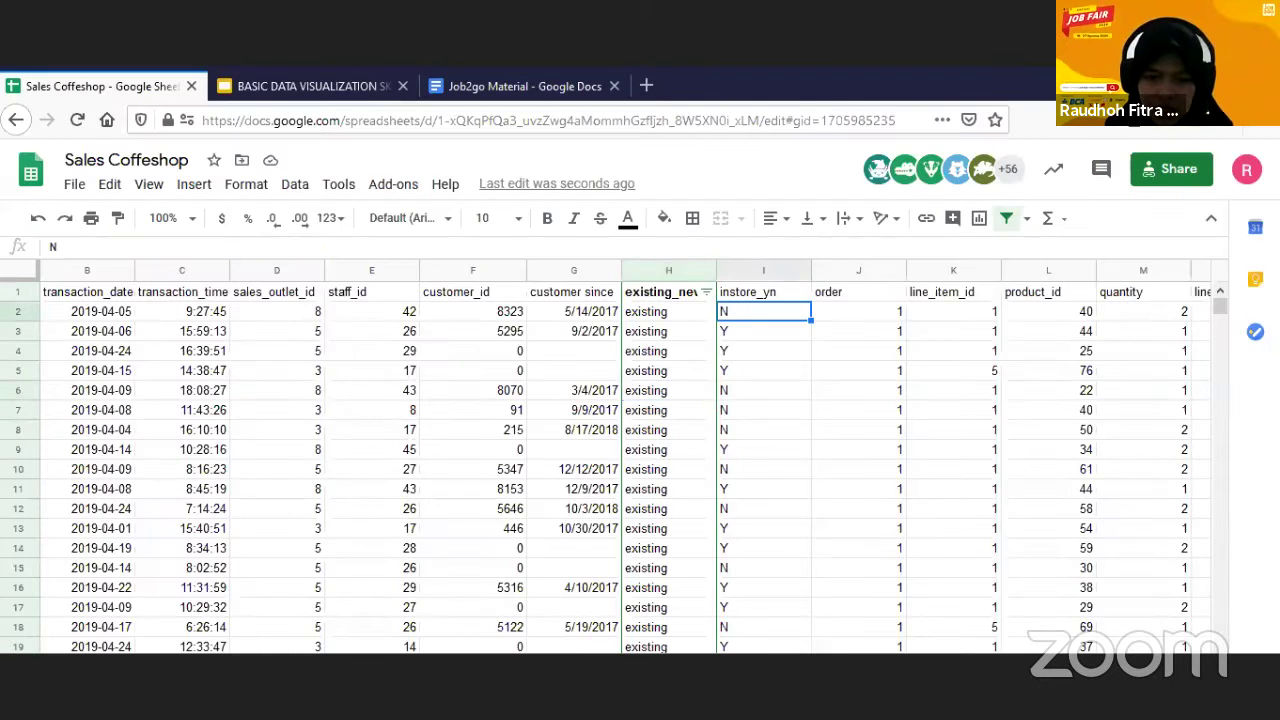
scroll(878, 590, "right", 4)
scroll(878, 590, "left", 2)
left_click(878, 587)
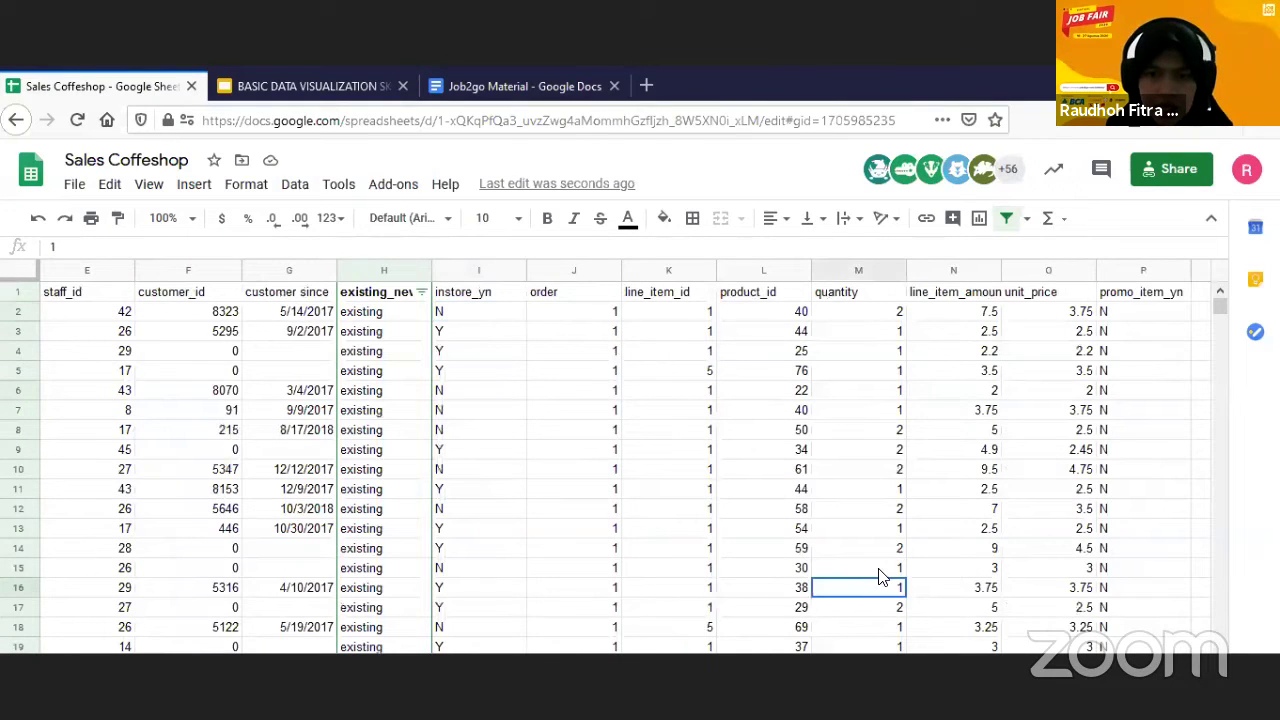
left_click(849, 269)
right_click(850, 270)
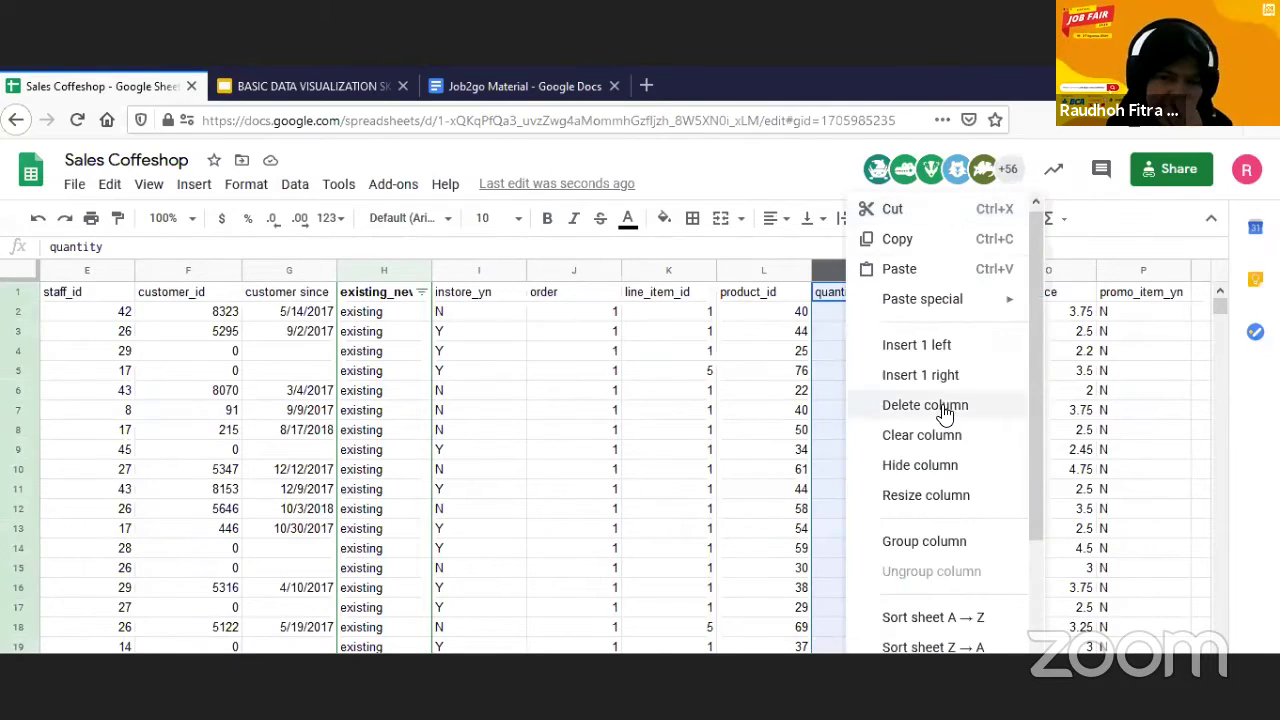
left_click(938, 345)
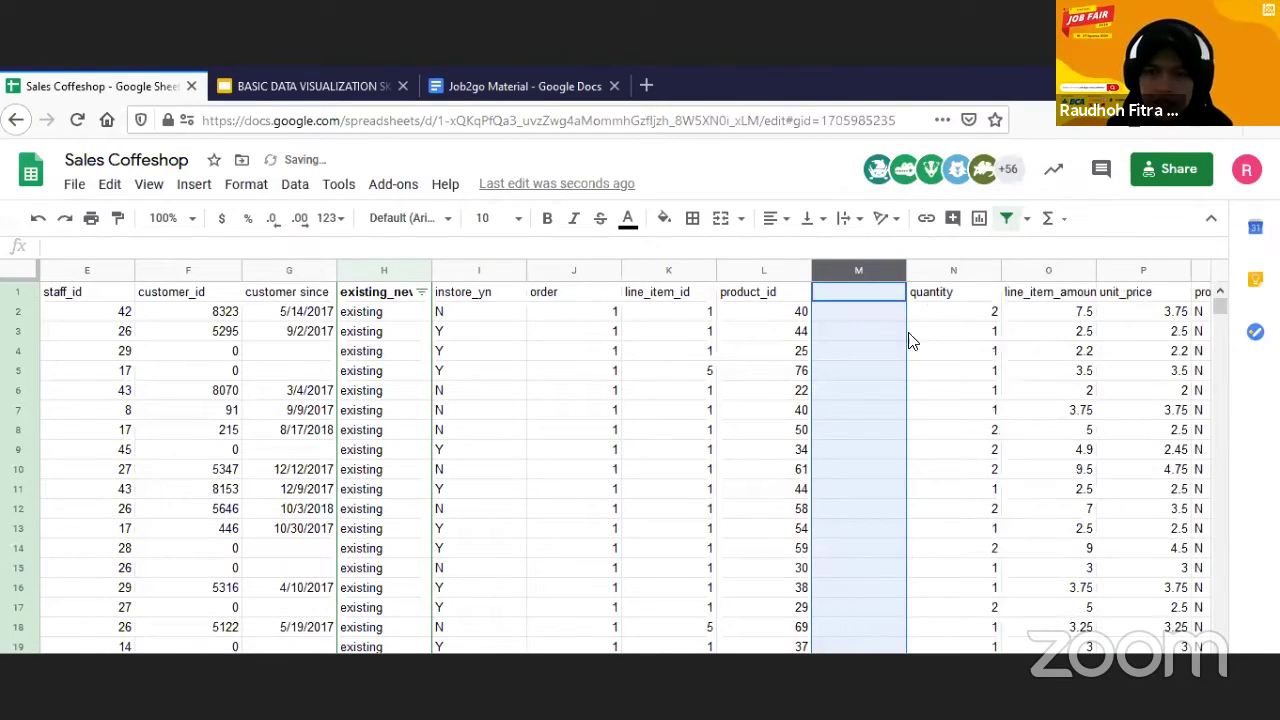
- Start a data validation for sales_receipt!M2 using a list from a range, with the product sheet's product_type column ready for range selection
left_click(880, 318)
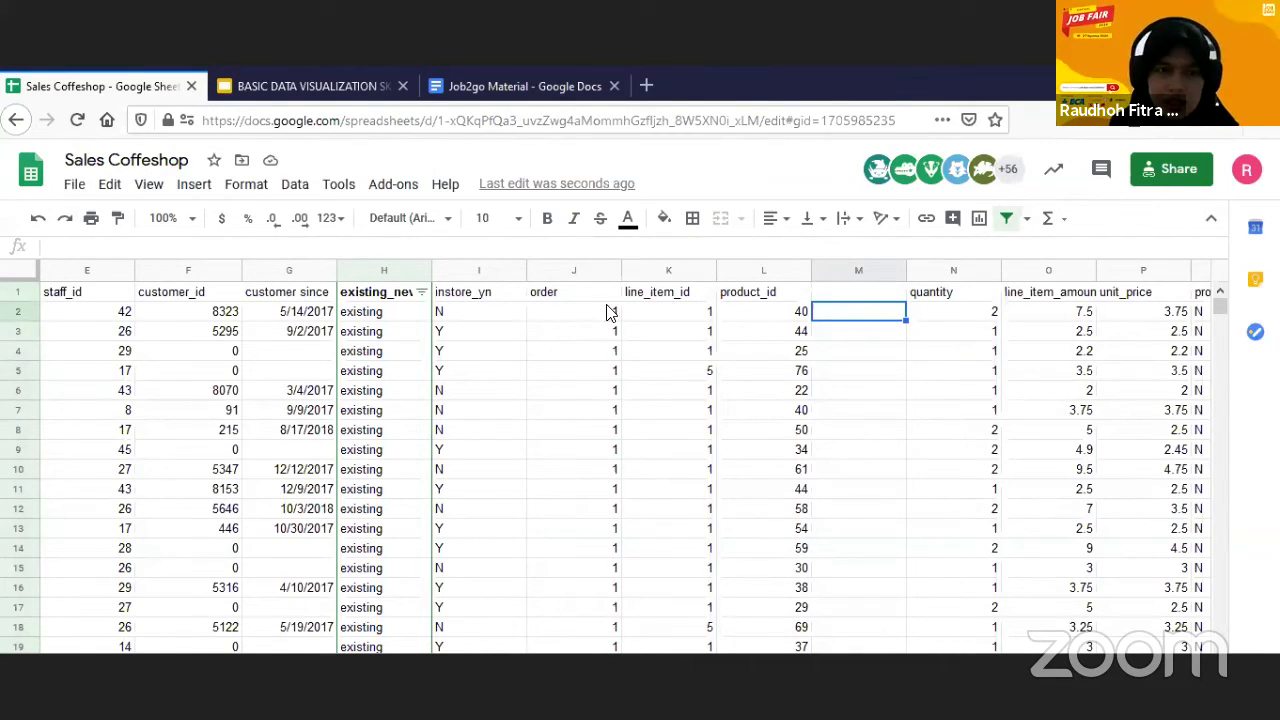
left_click(295, 186)
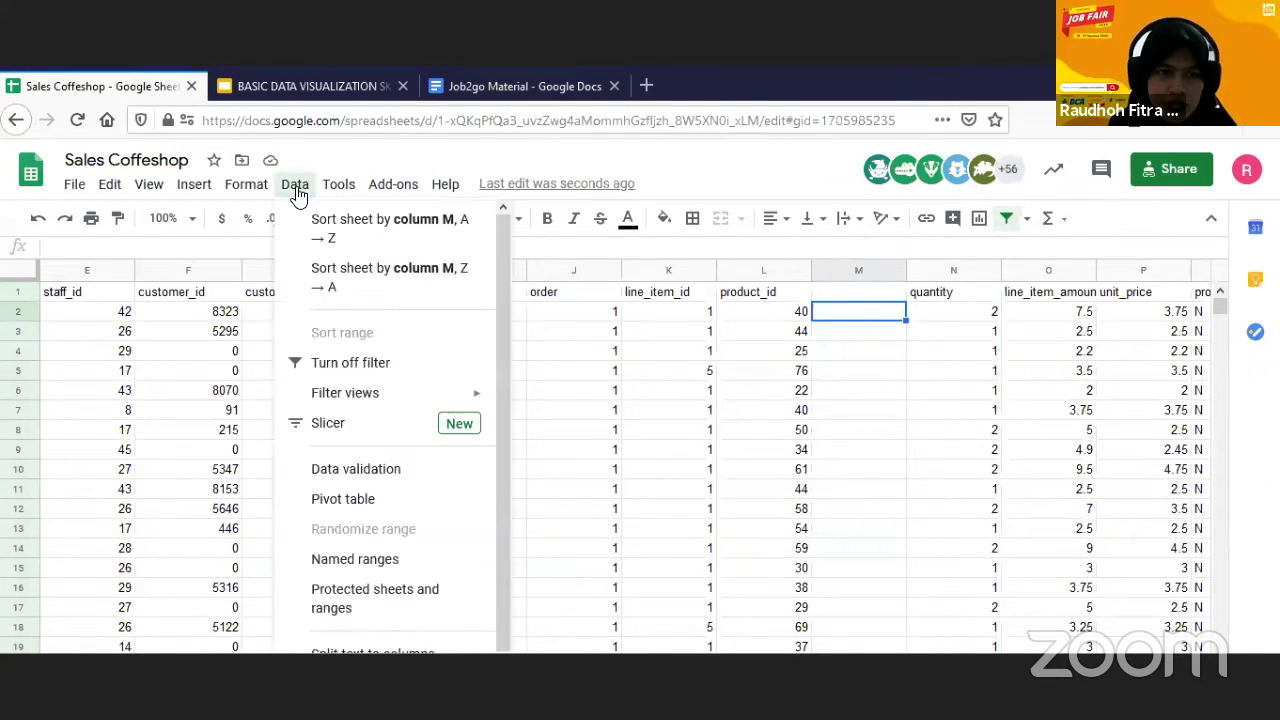
left_click(383, 466)
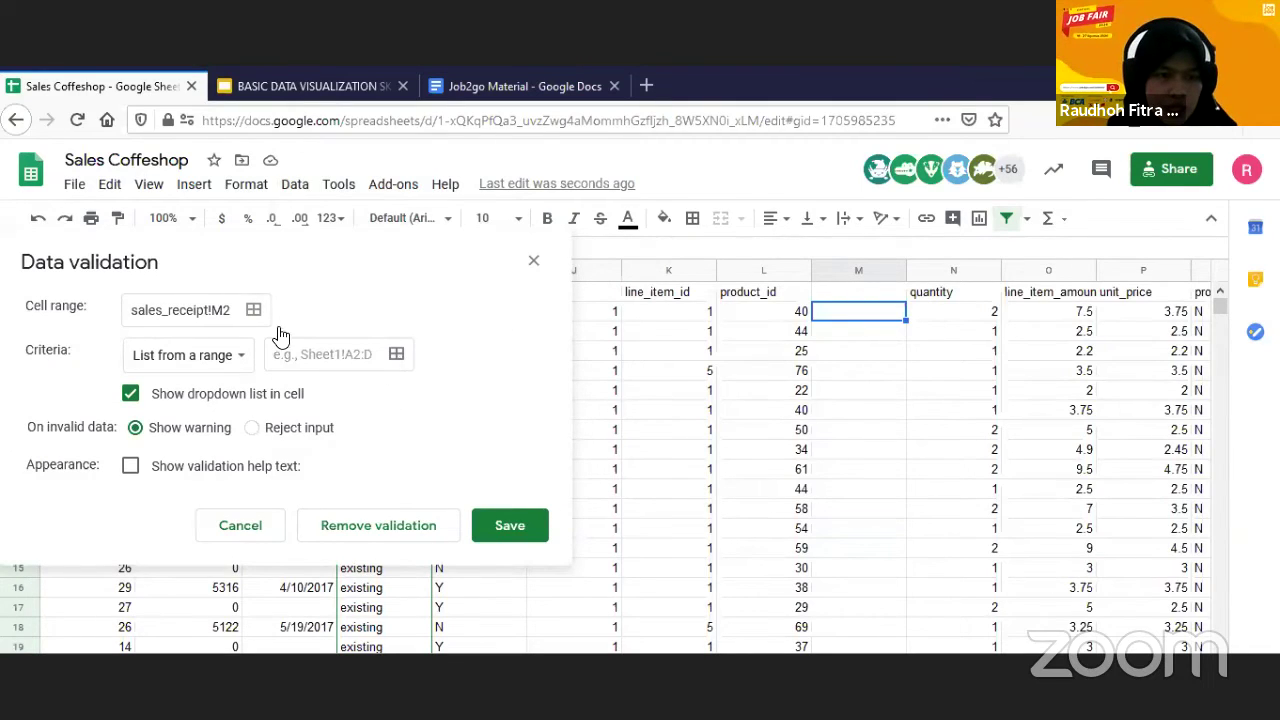
left_click(398, 355)
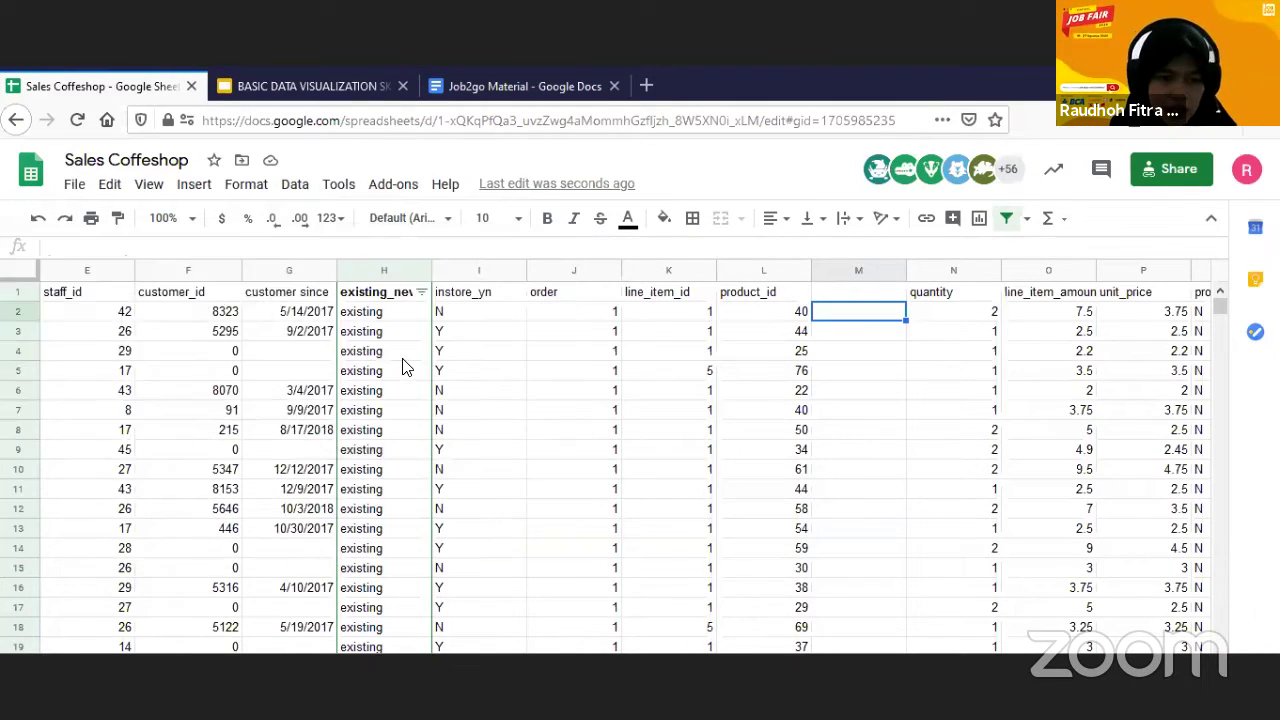
left_click(500, 648)
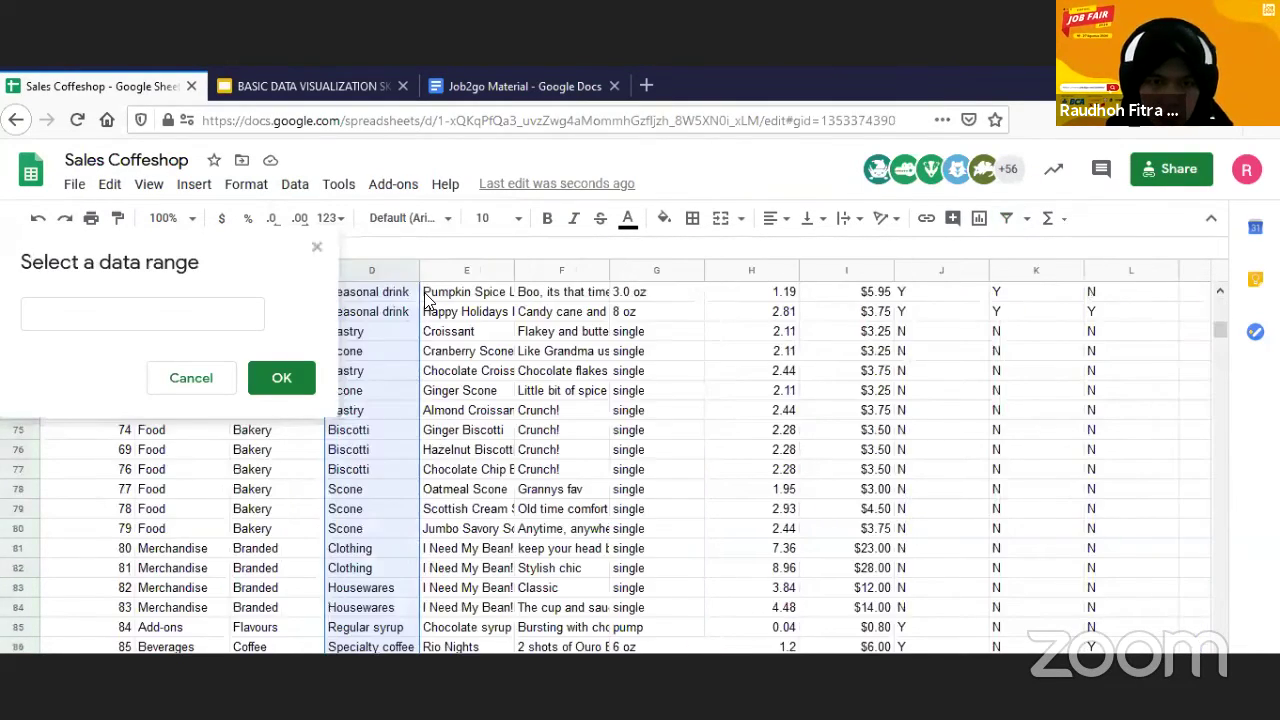
scroll(1220, 330, "up", 15)
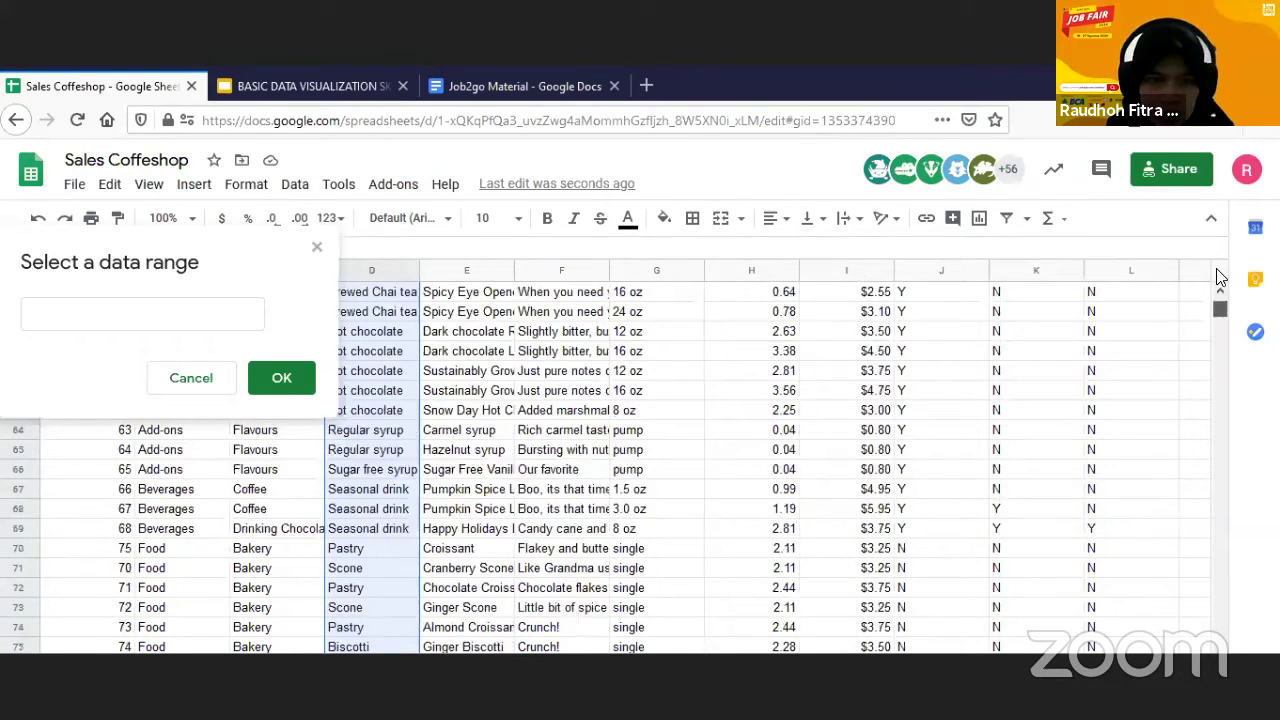
left_click_drag(272, 246, 1116, 254)
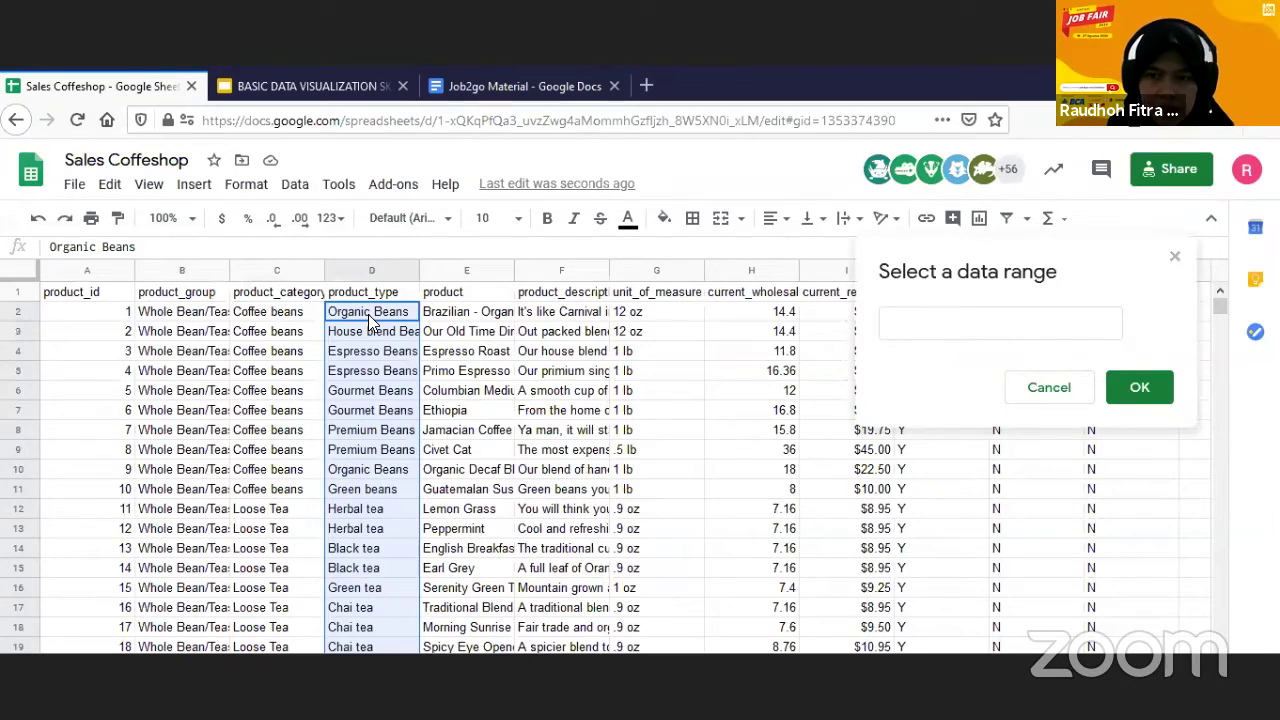
left_click_drag(370, 318, 356, 618)
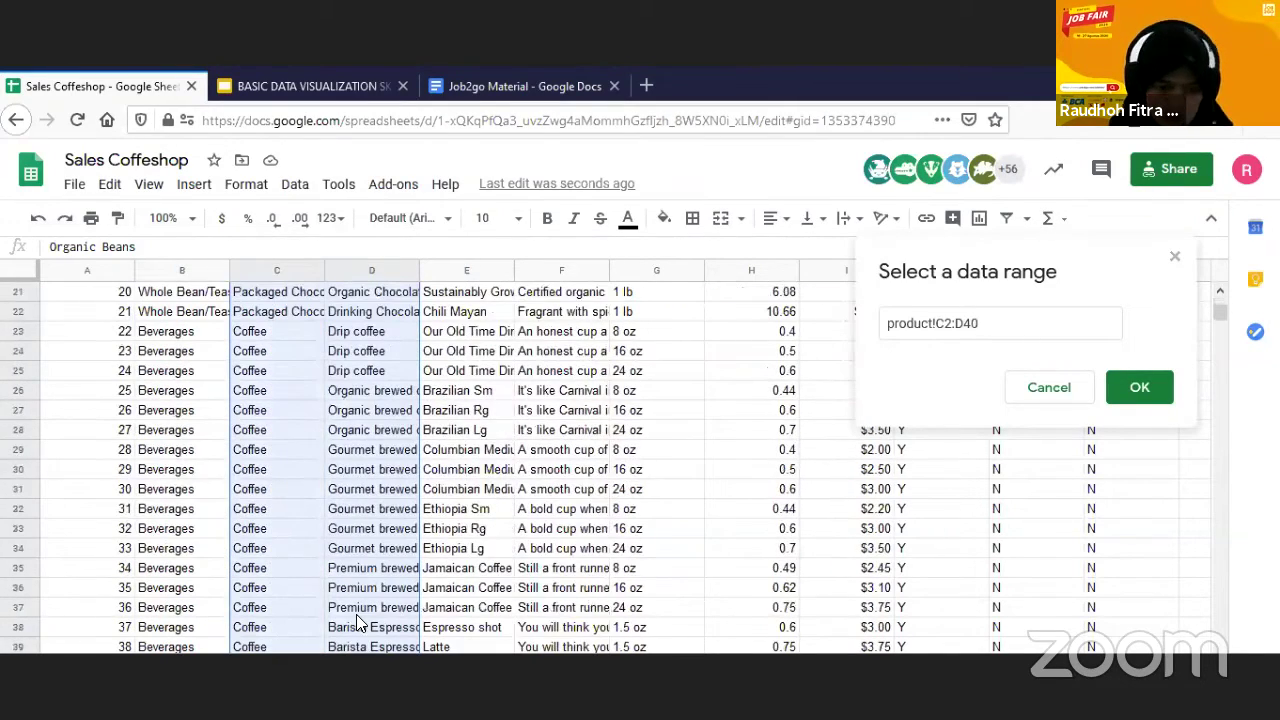
key("ctrl+shift+Right")
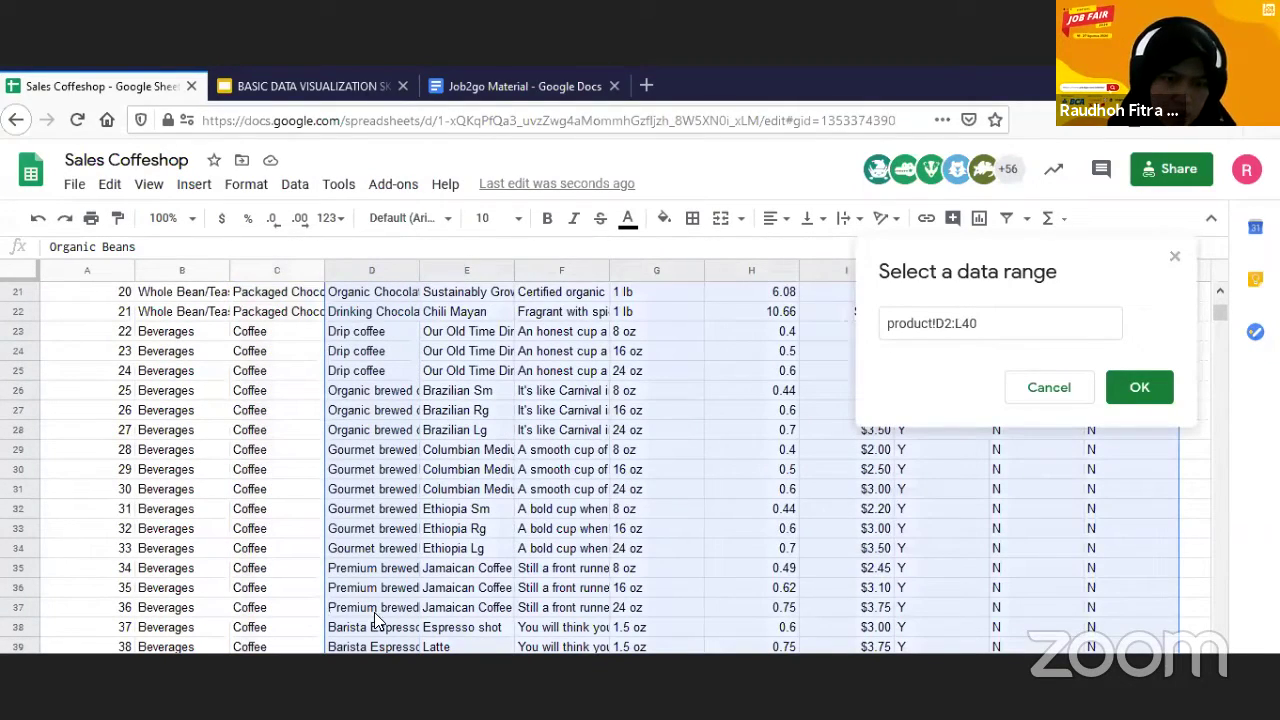
scroll(374, 612, "up", 6)
scroll(370, 305, "up", 1)
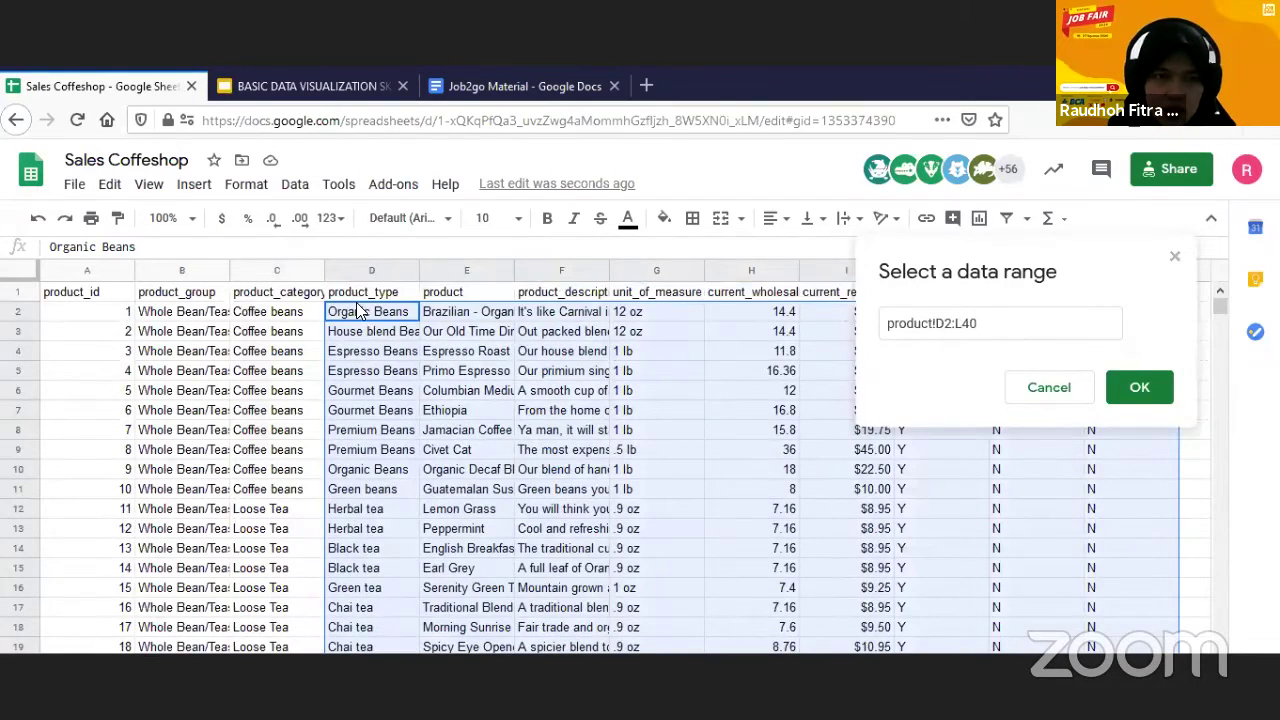
- Set product!D2:D89 as the list range for the M2 validation, save the rule and return to the sales_receipt sheet
left_click(376, 316)
key("ctrl+shift+Down")
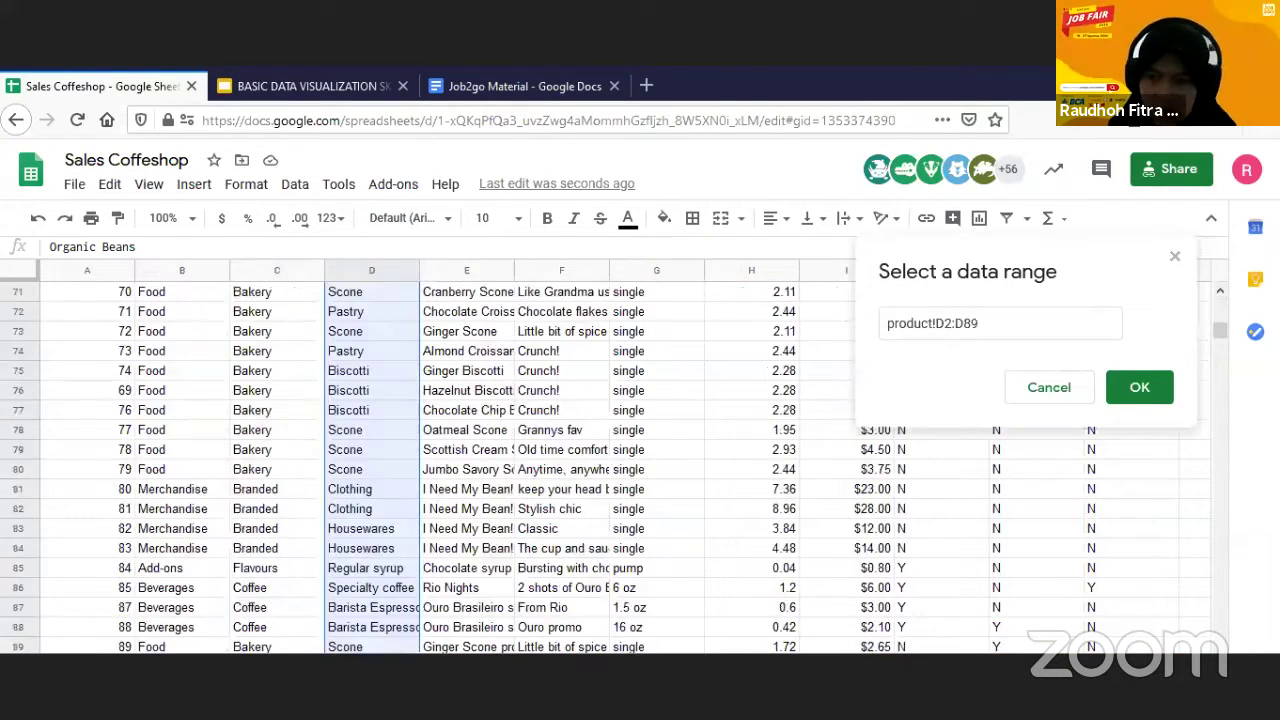
left_click(1130, 387)
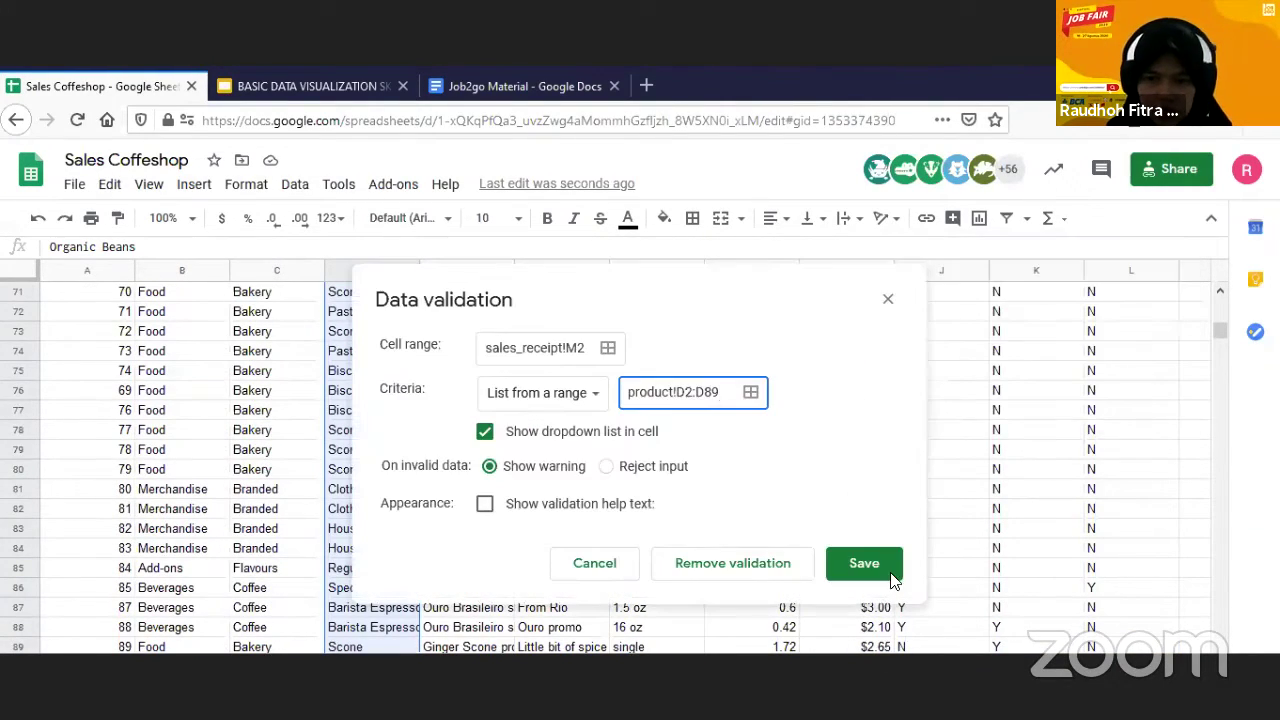
left_click(862, 563)
scroll(857, 575, "up", 14)
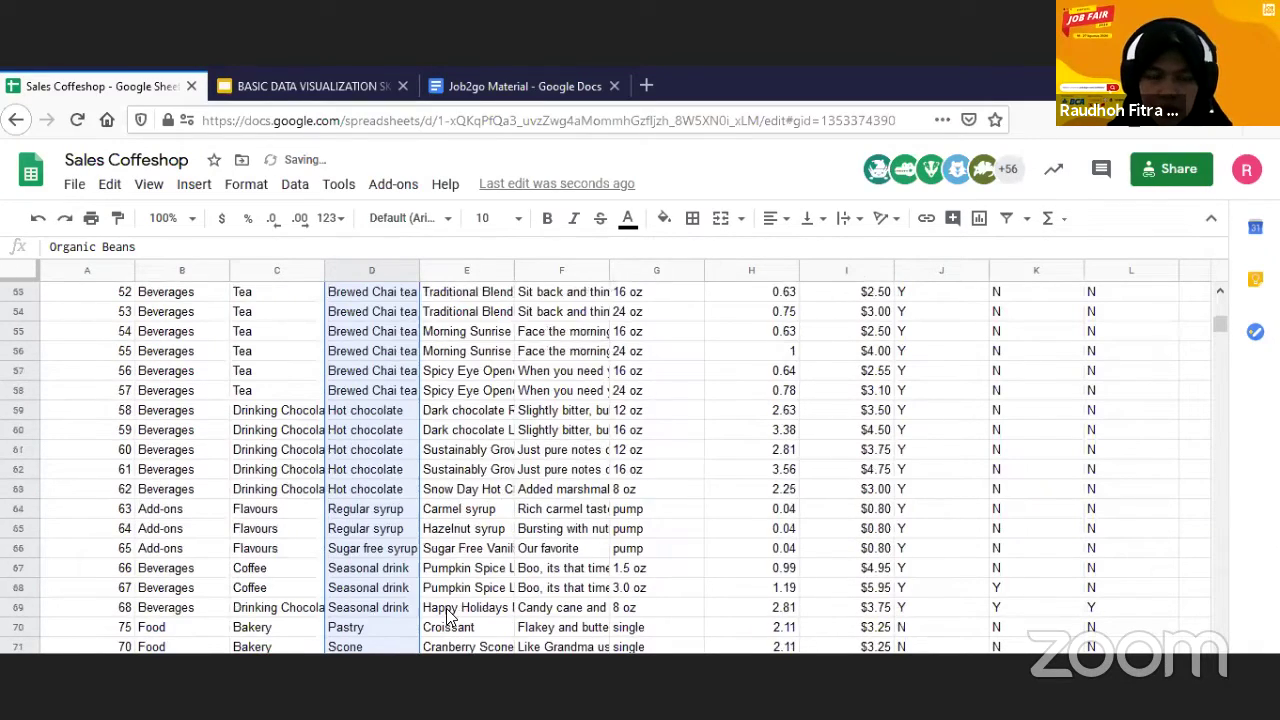
key("ctrl+shift+Page_Up")
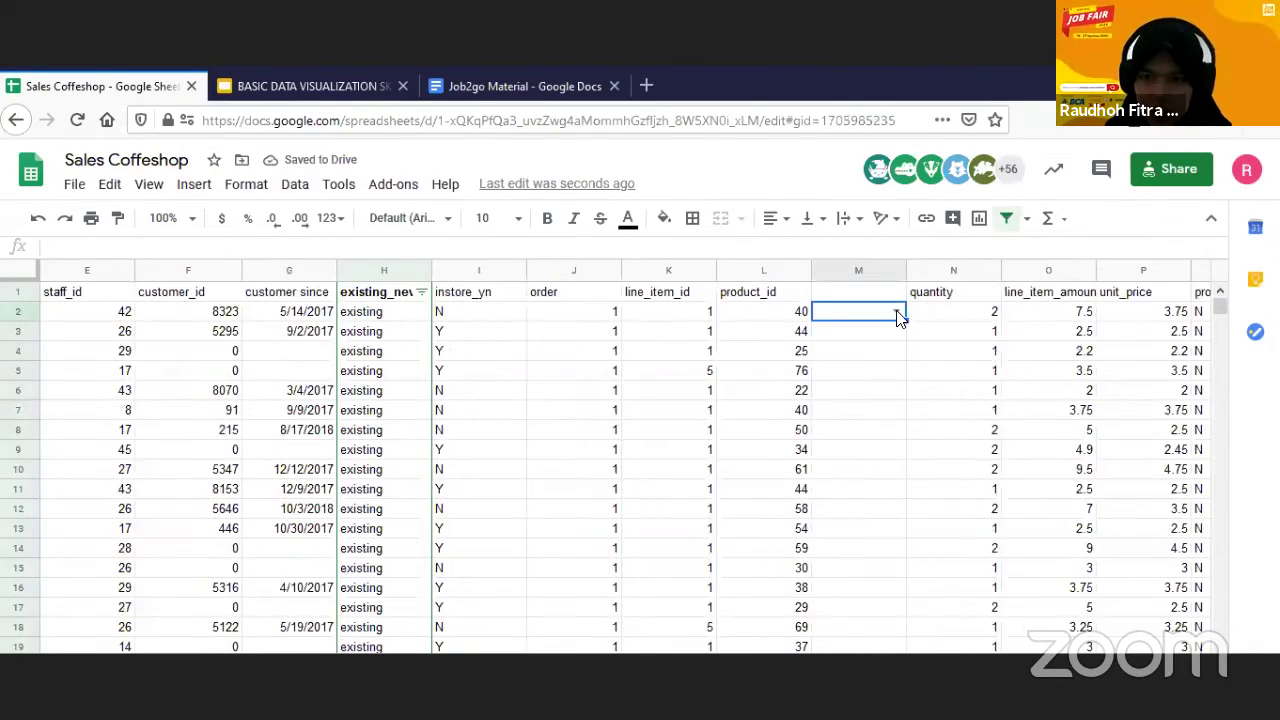
- Browse the product type options offered by the validation dropdown in sales_receipt cell M2, leaving the cell empty
left_click(898, 312)
left_click(1048, 390)
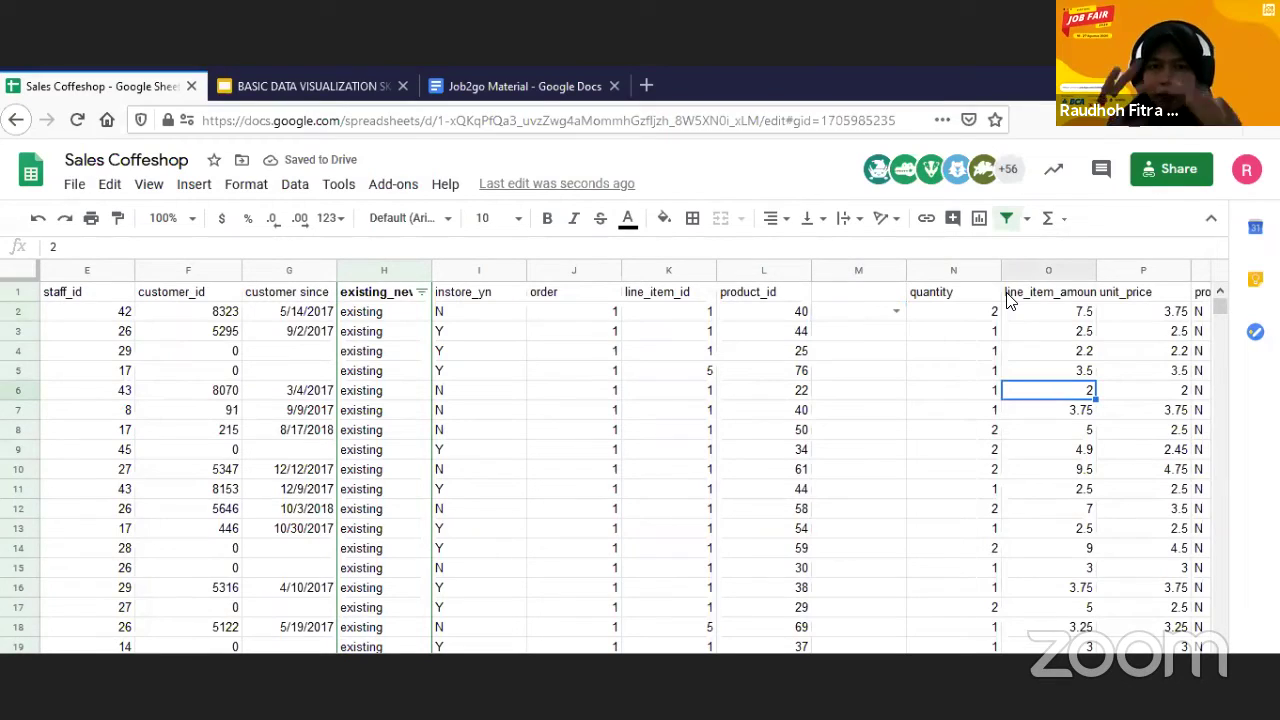
left_click(1010, 296)
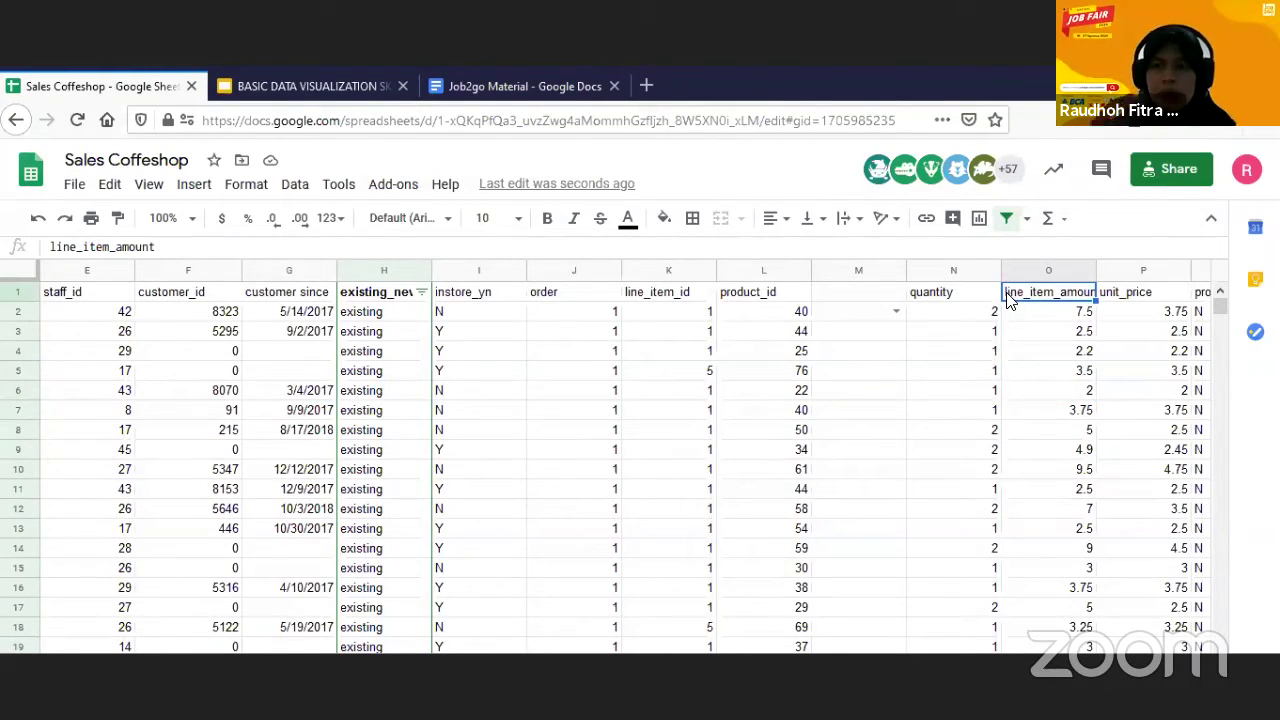
key("ctrl+z")
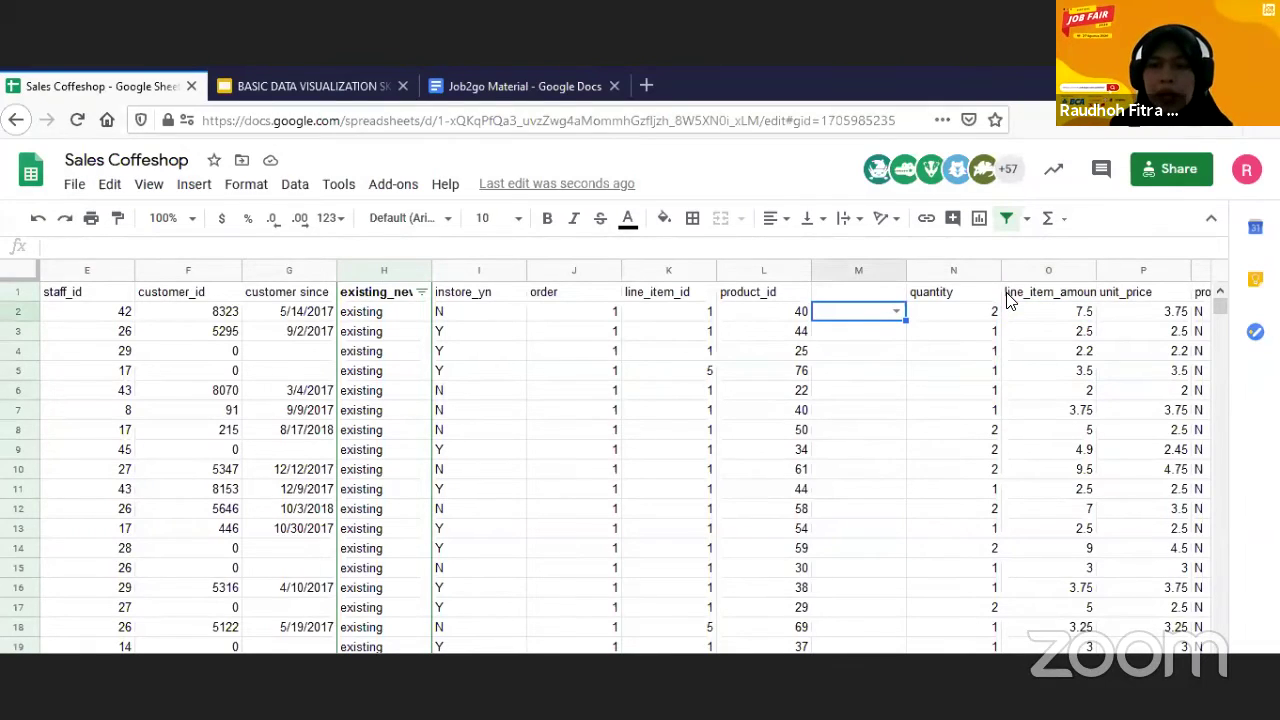
left_click(893, 313)
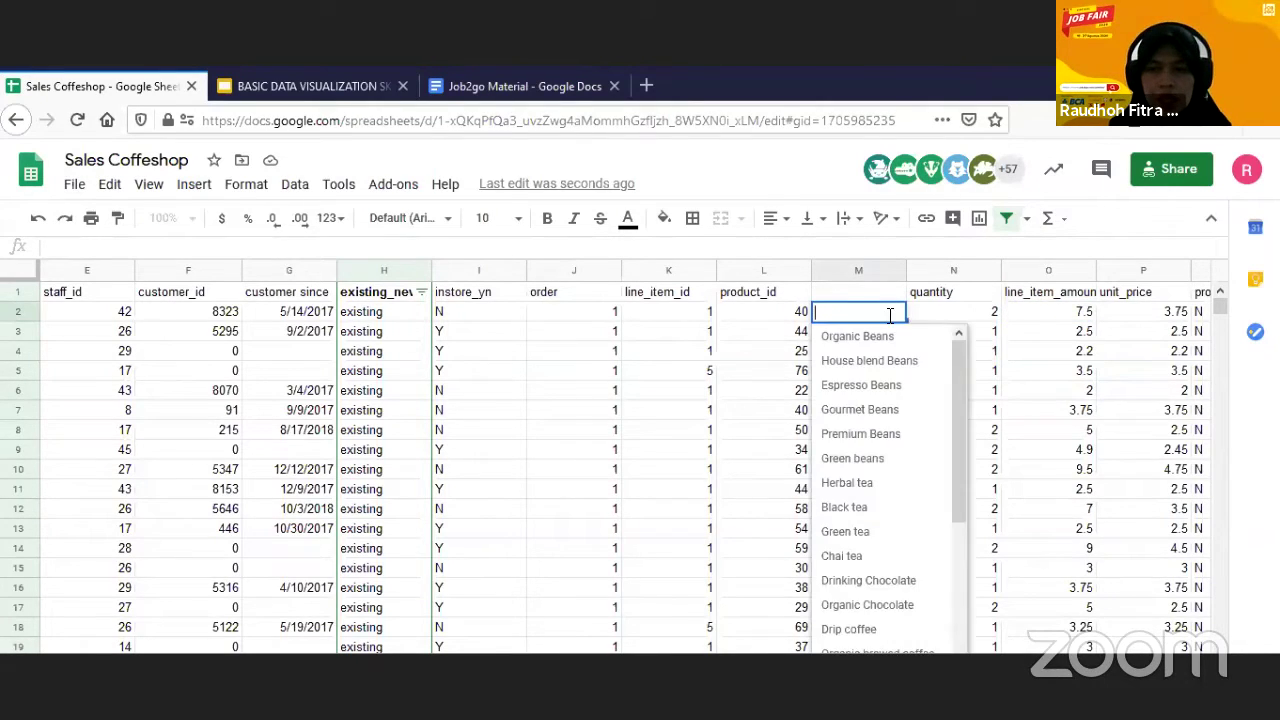
scroll(885, 545, "down", 3)
scroll(880, 610, "down", 2)
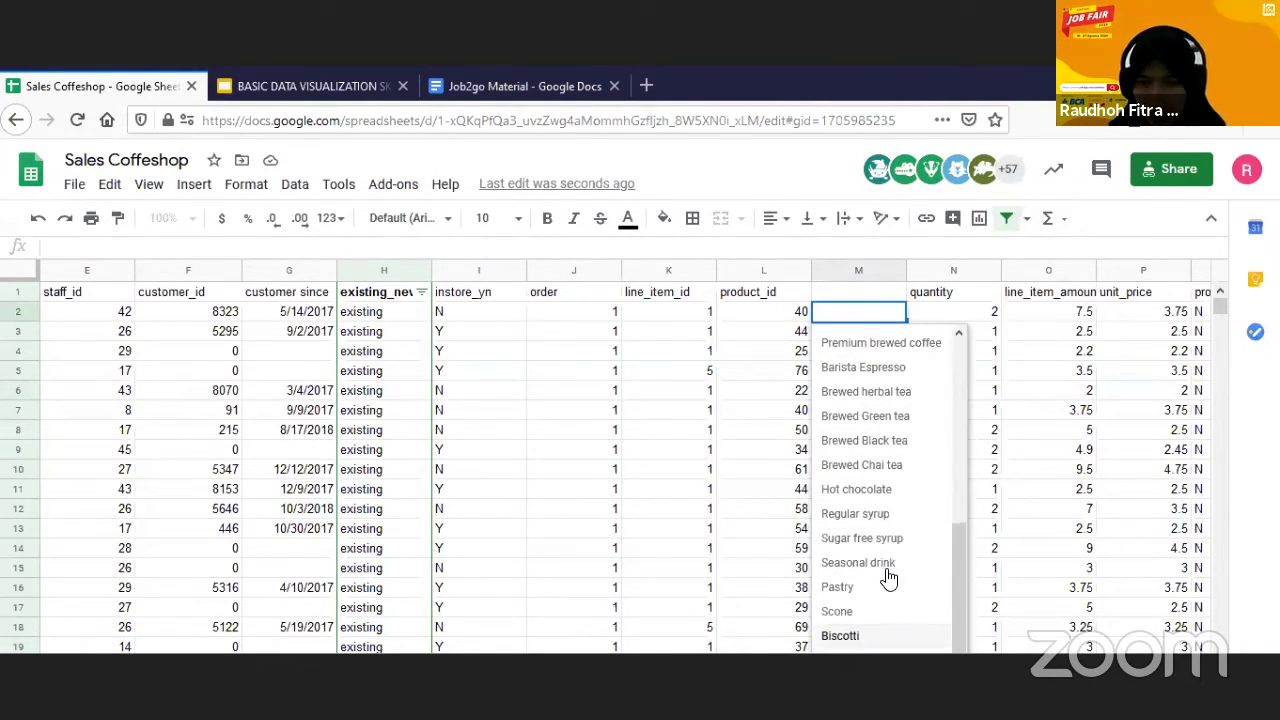
scroll(895, 565, "up", 5)
left_click(1050, 452)
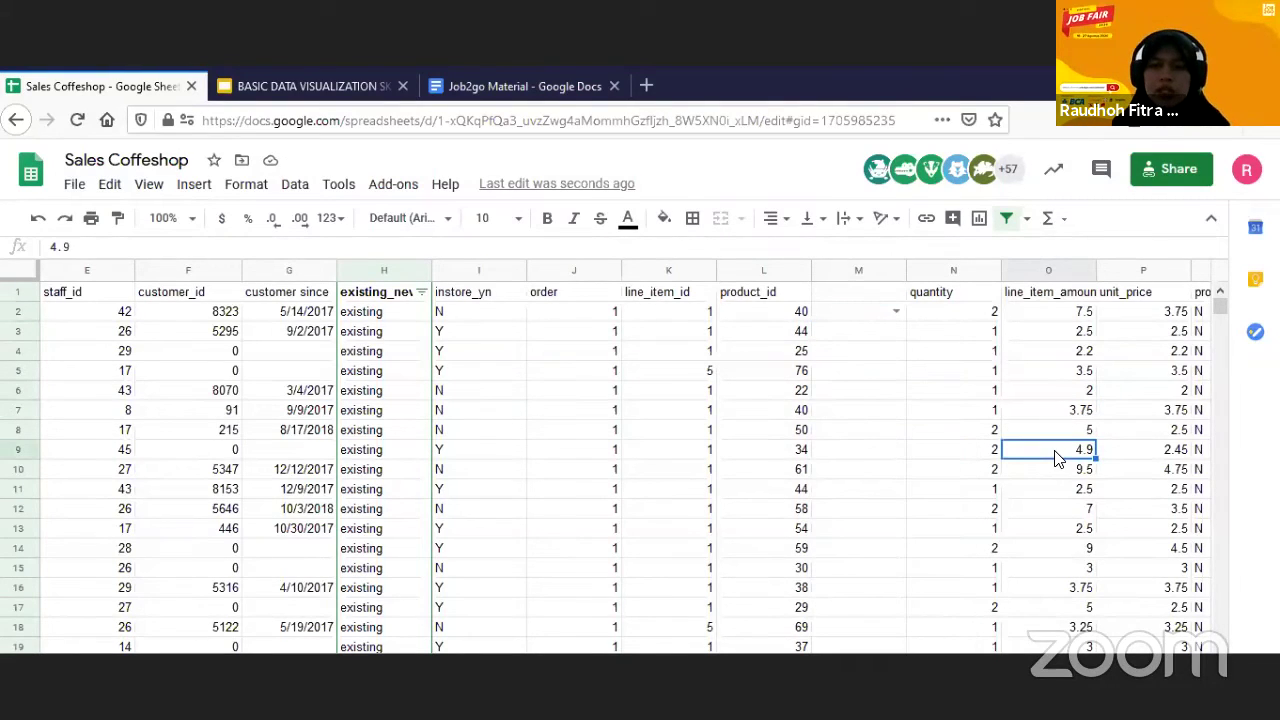
- Switch to the presentation and view the Conditional formatting slide, then the list of questions on the Analisis Data Menggunakan Excel slide
key("alt+Tab")
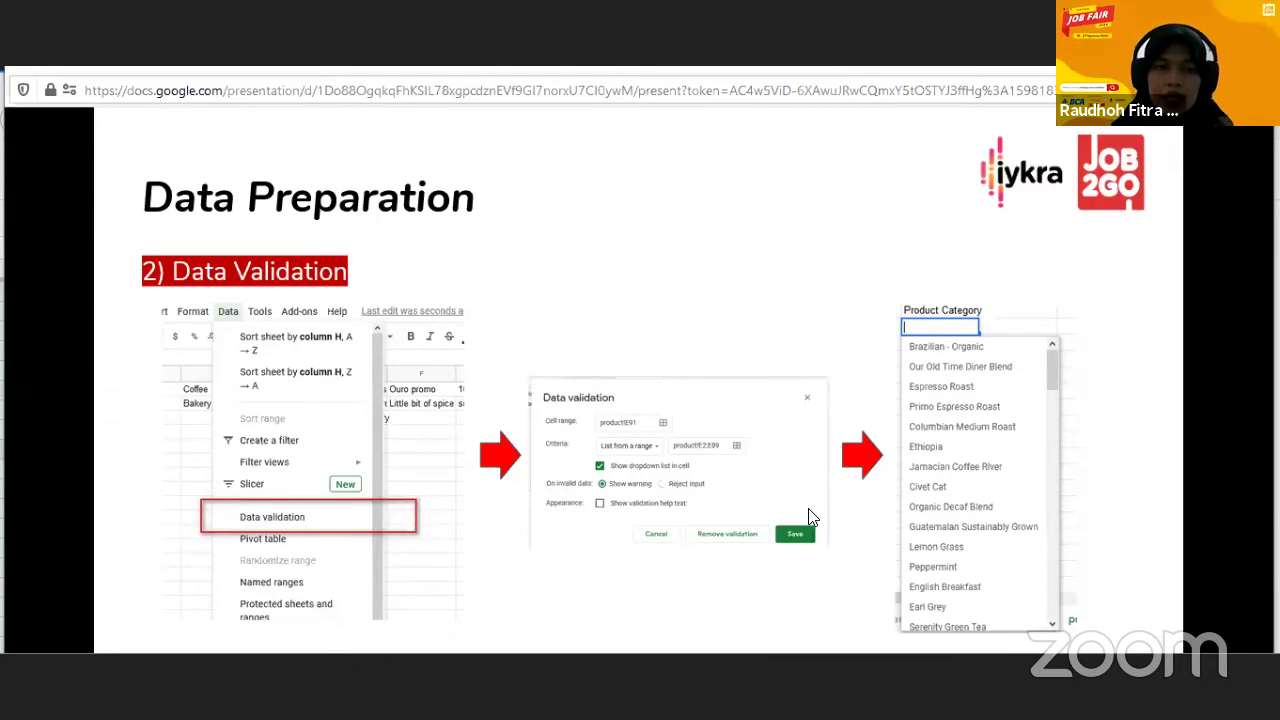
key("Right")
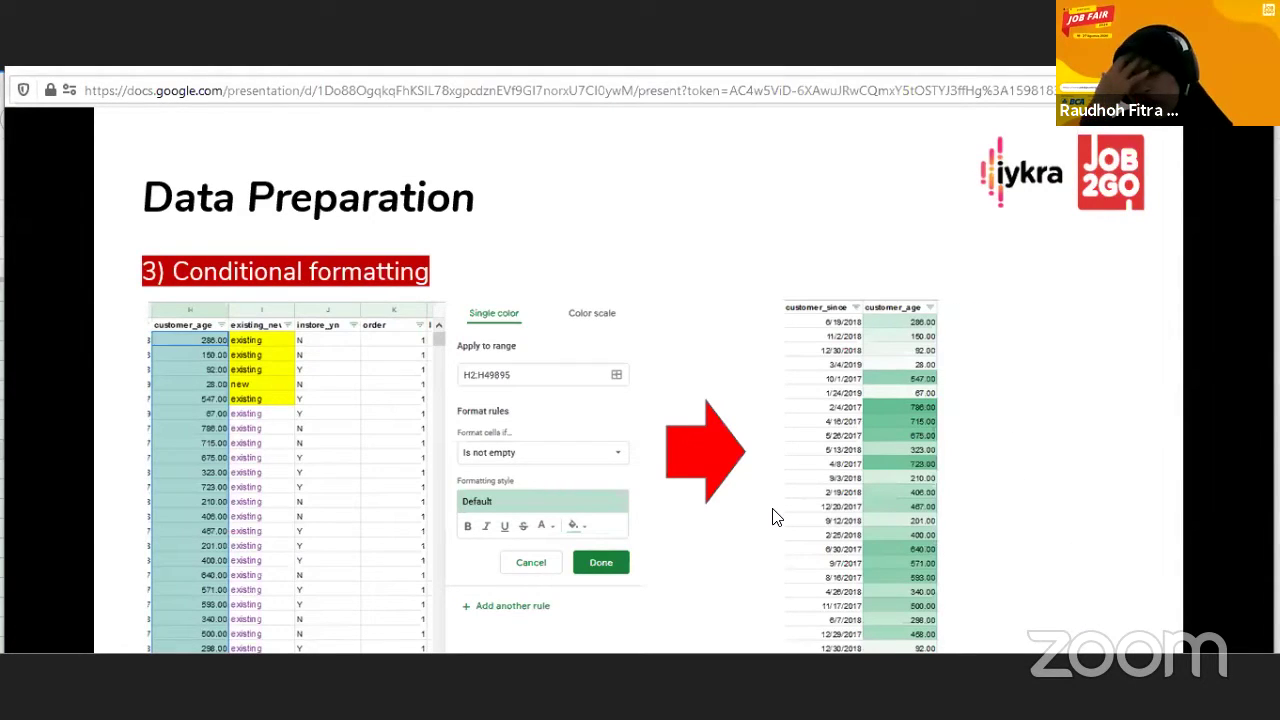
key("alt+Tab")
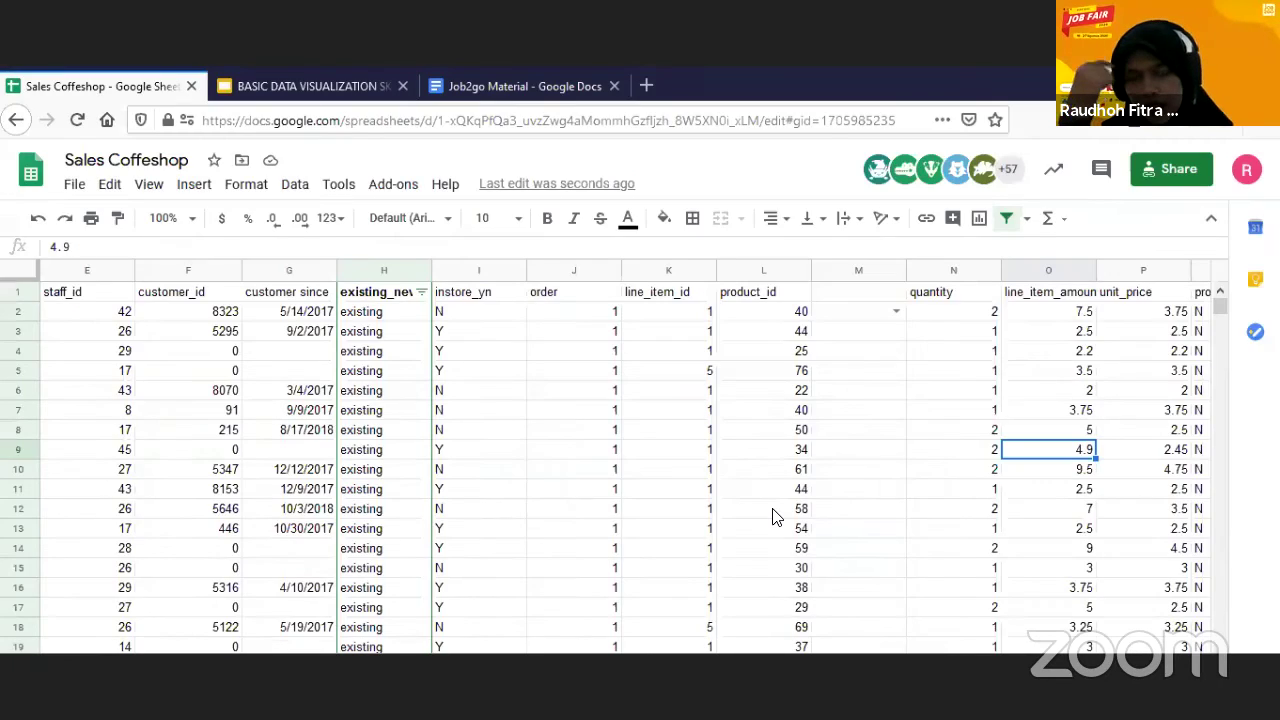
key("alt+Tab")
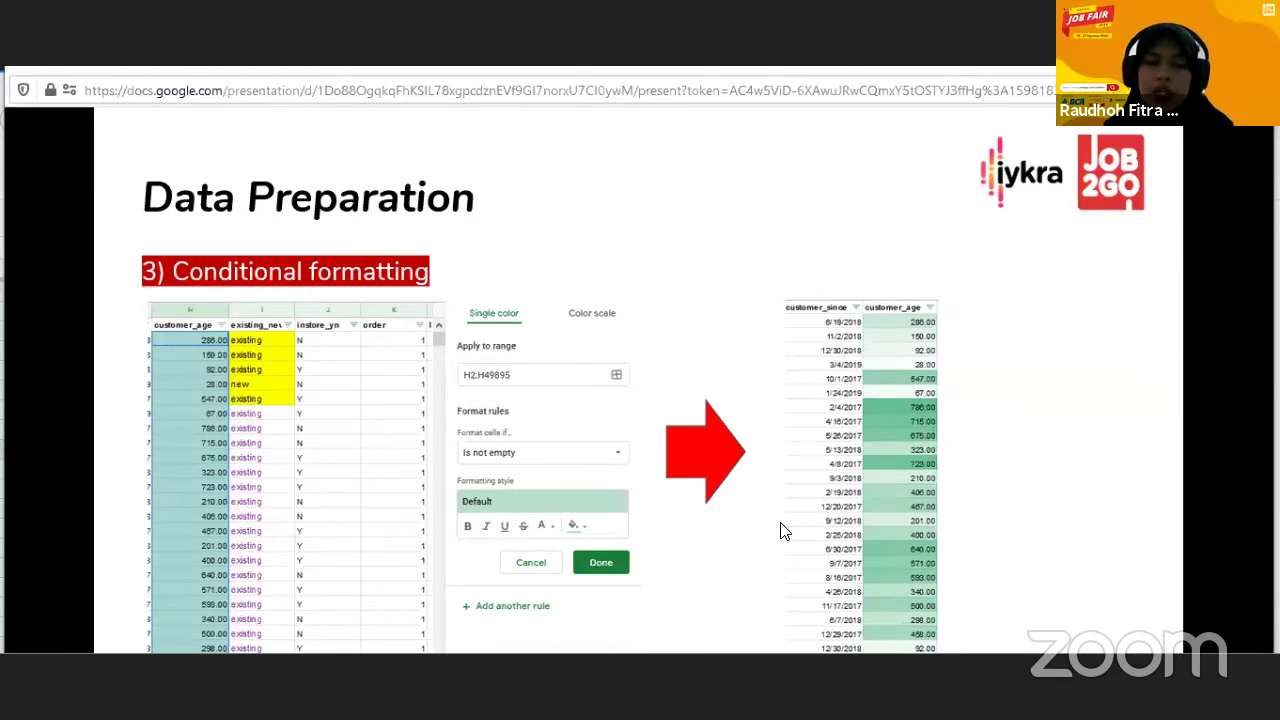
key("Right")
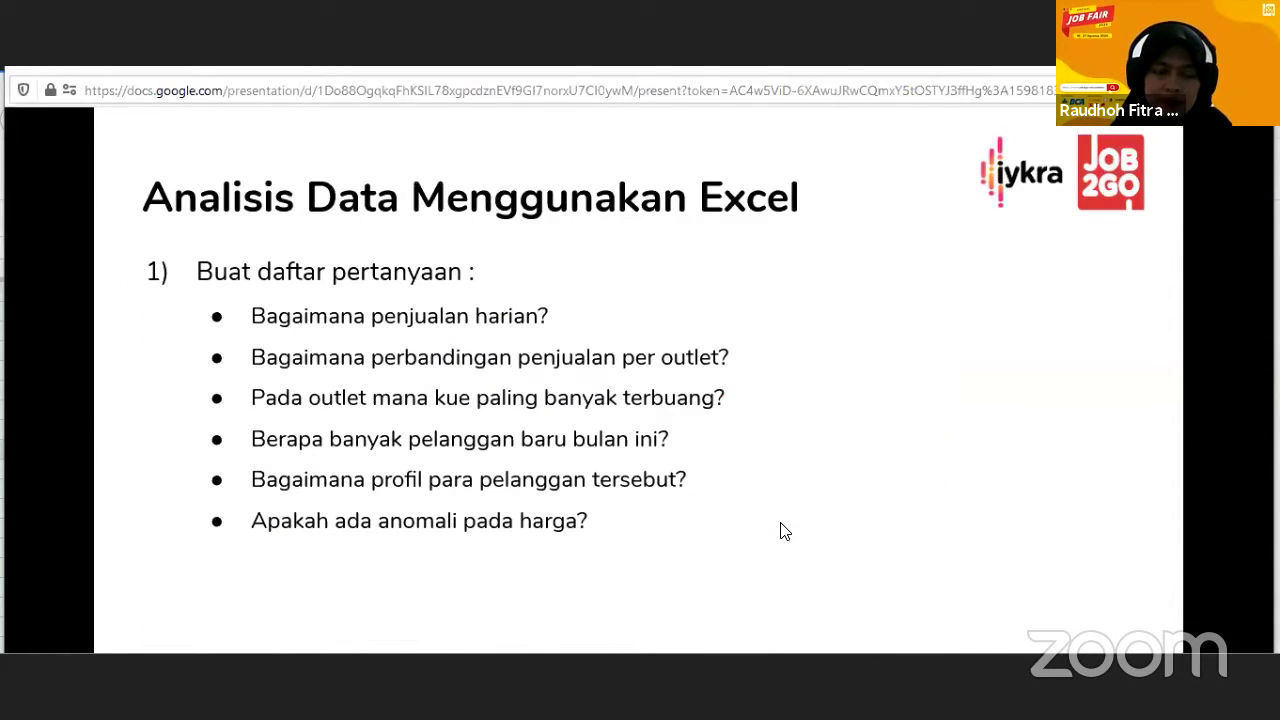
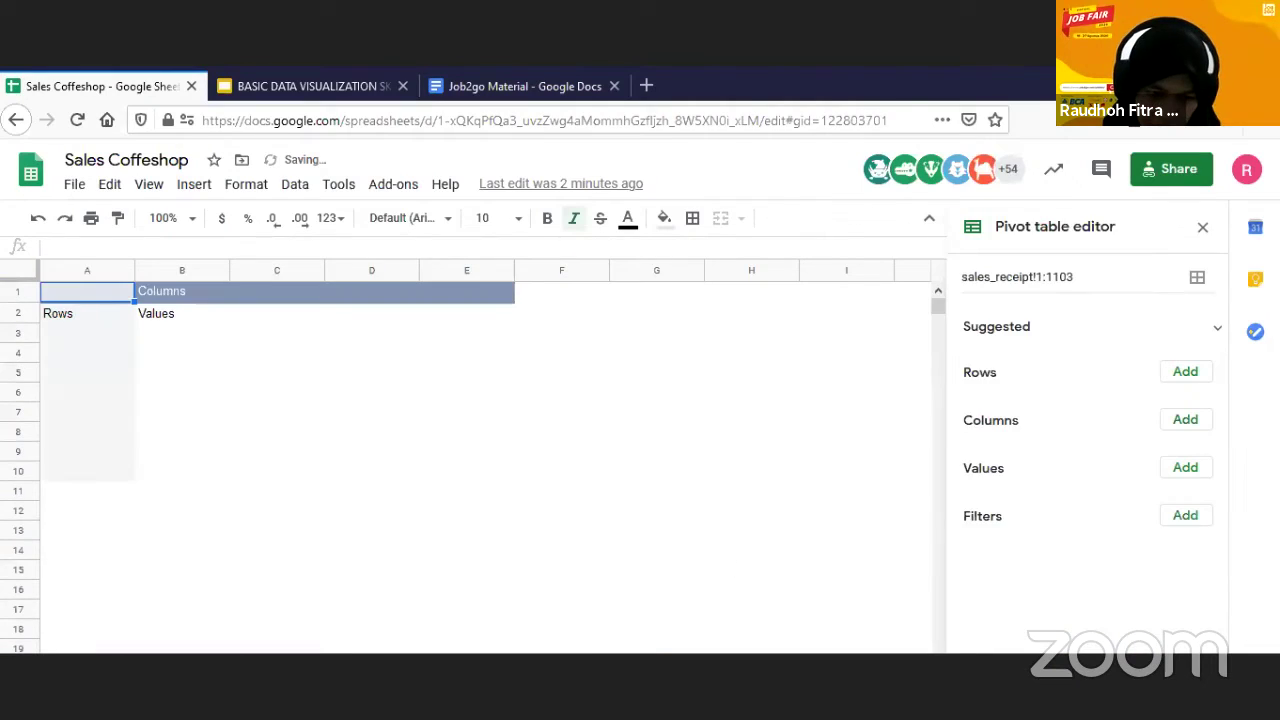
- Add transaction_date as the row field of the pivot table based on sales_receipt
left_click(372, 510)
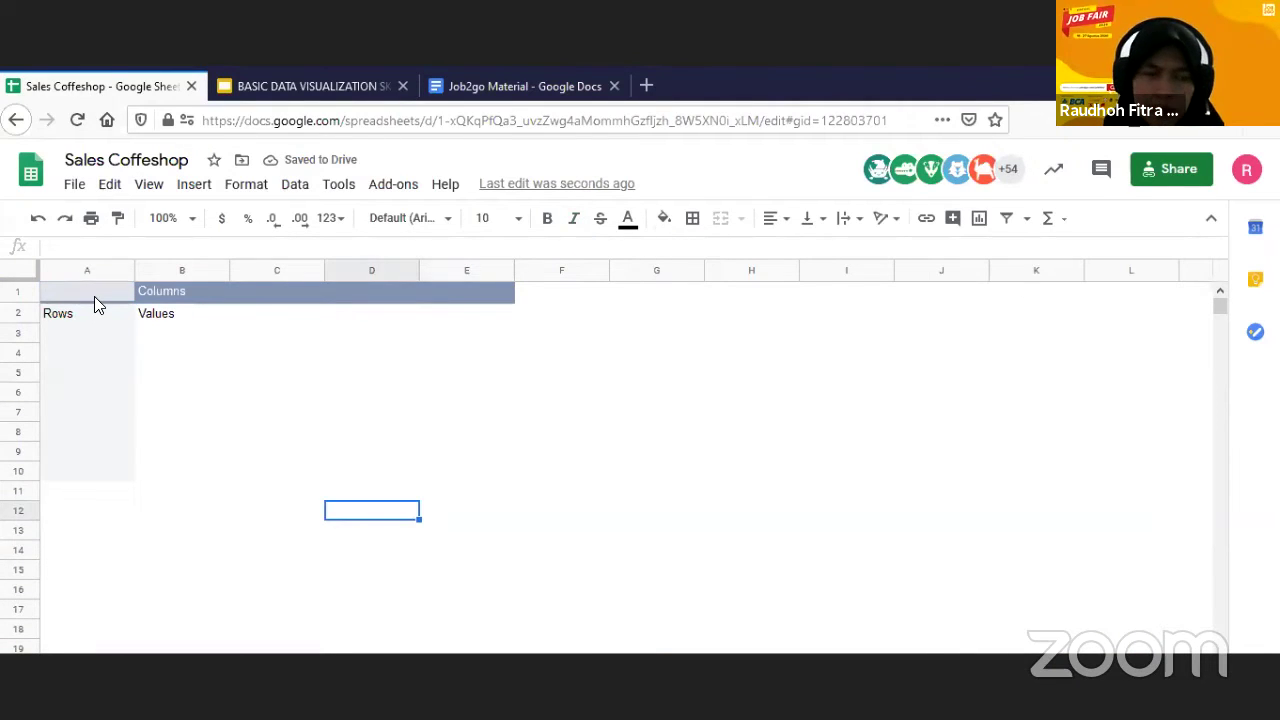
left_click(94, 296)
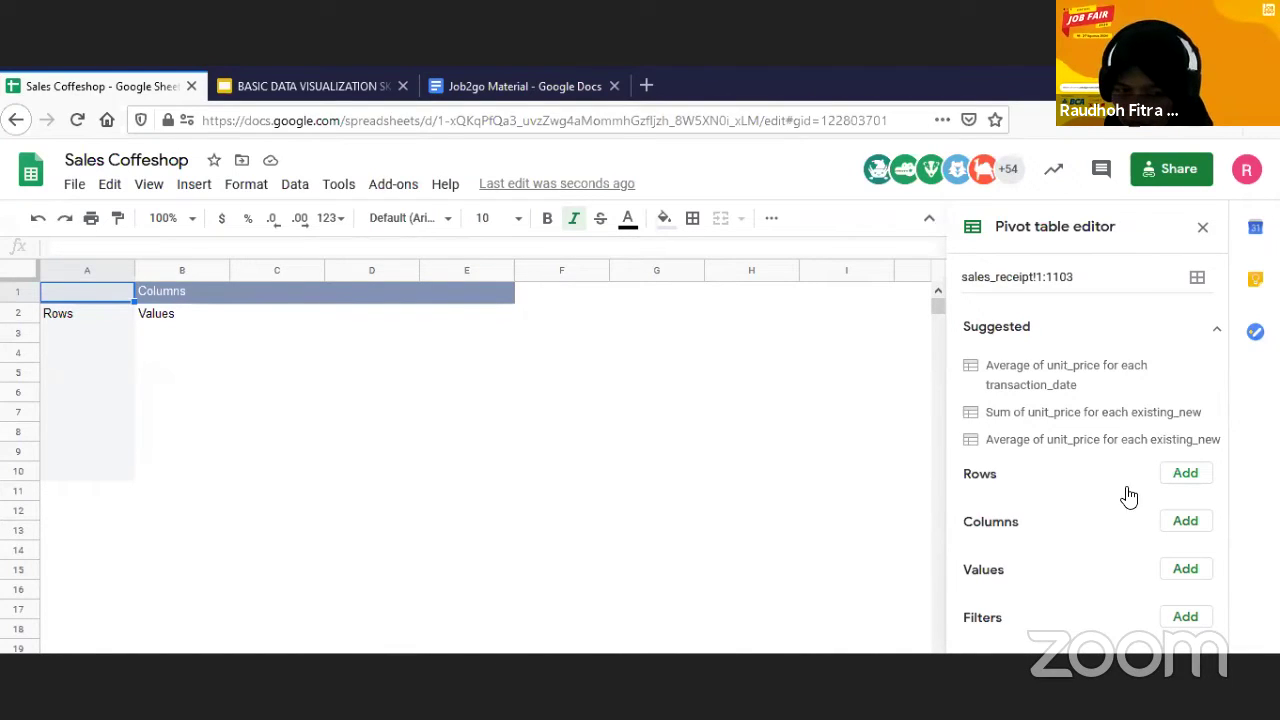
left_click(1206, 477)
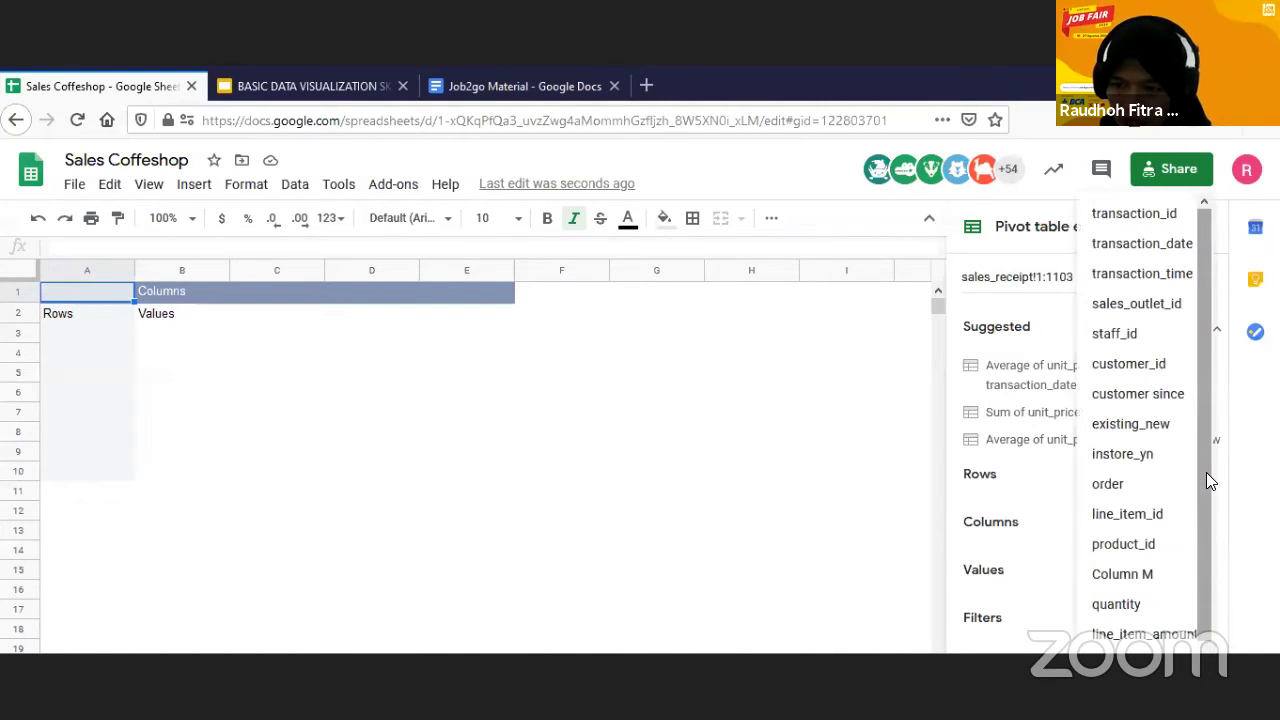
left_click(1028, 491)
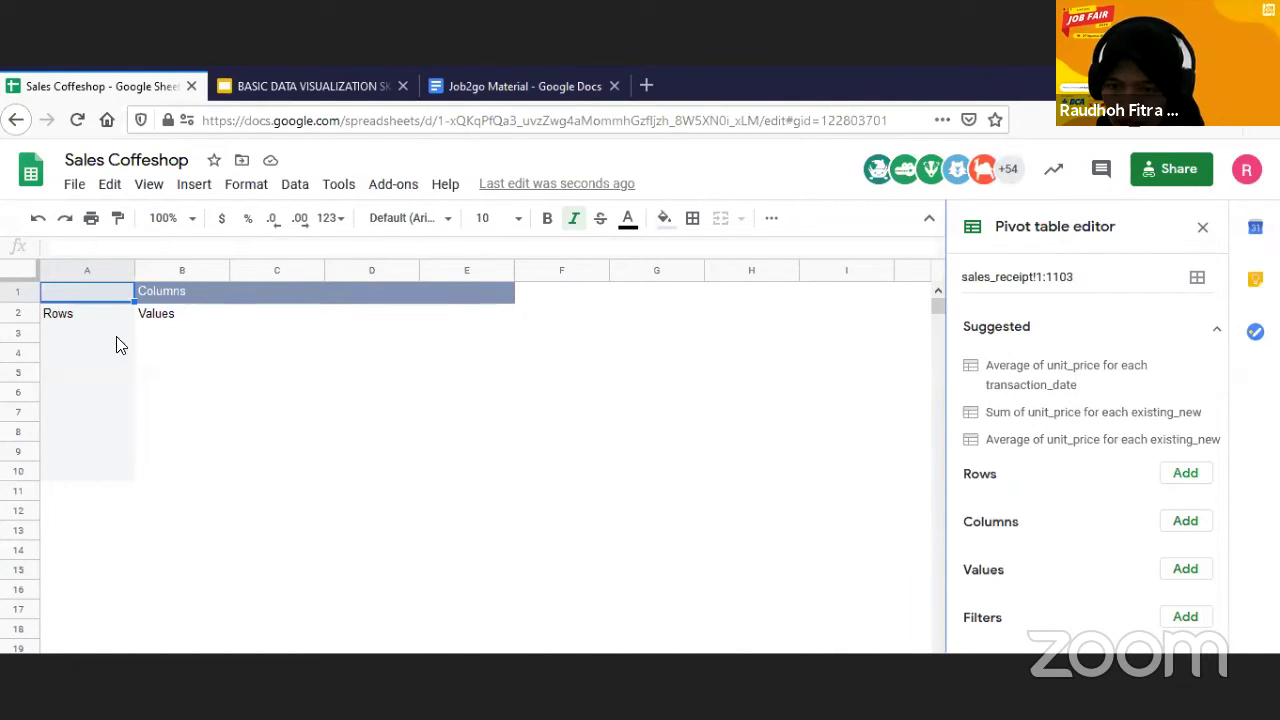
left_click(1178, 482)
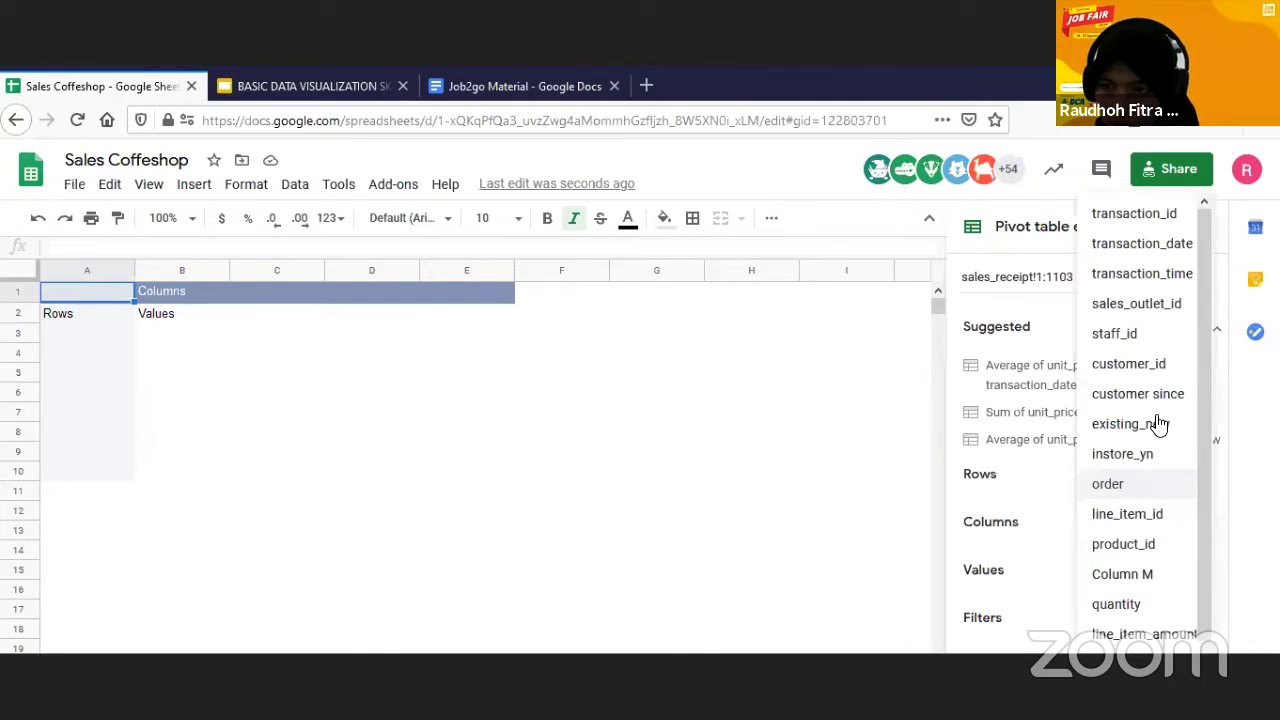
left_click(1149, 240)
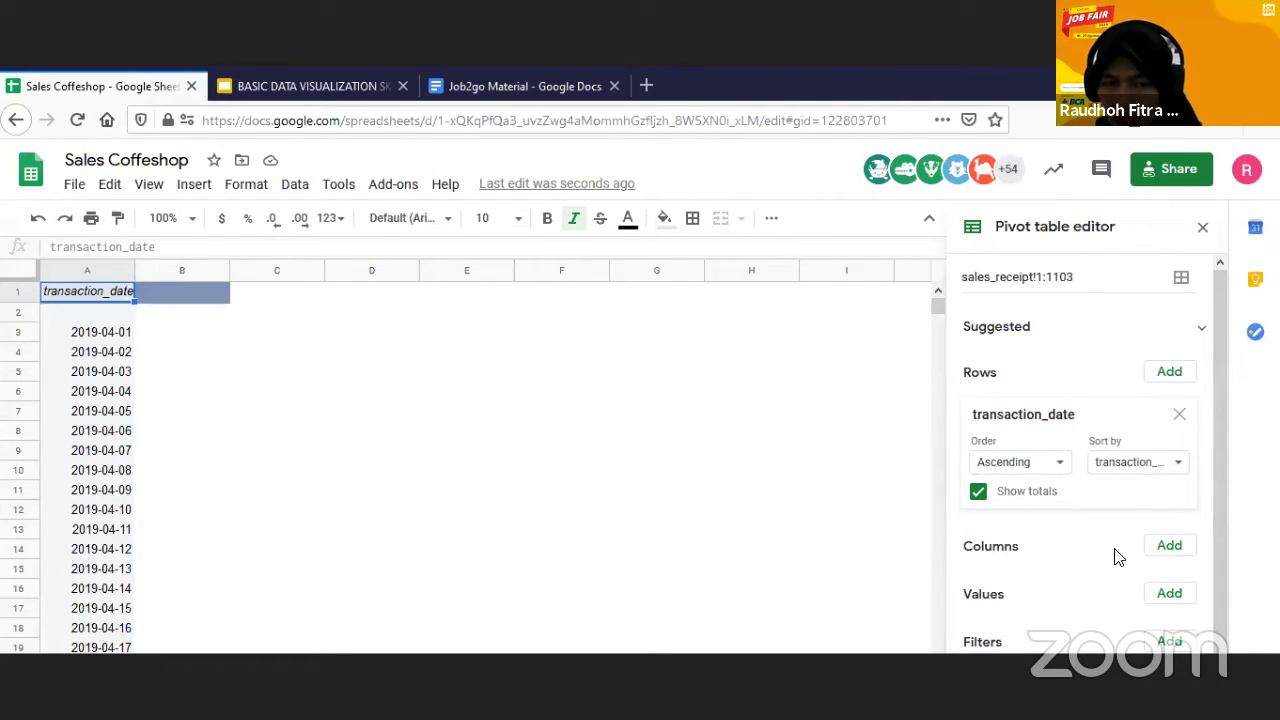
- Add line_item_amount as a value field in the pivot table
scroll(1115, 555, "down", 1)
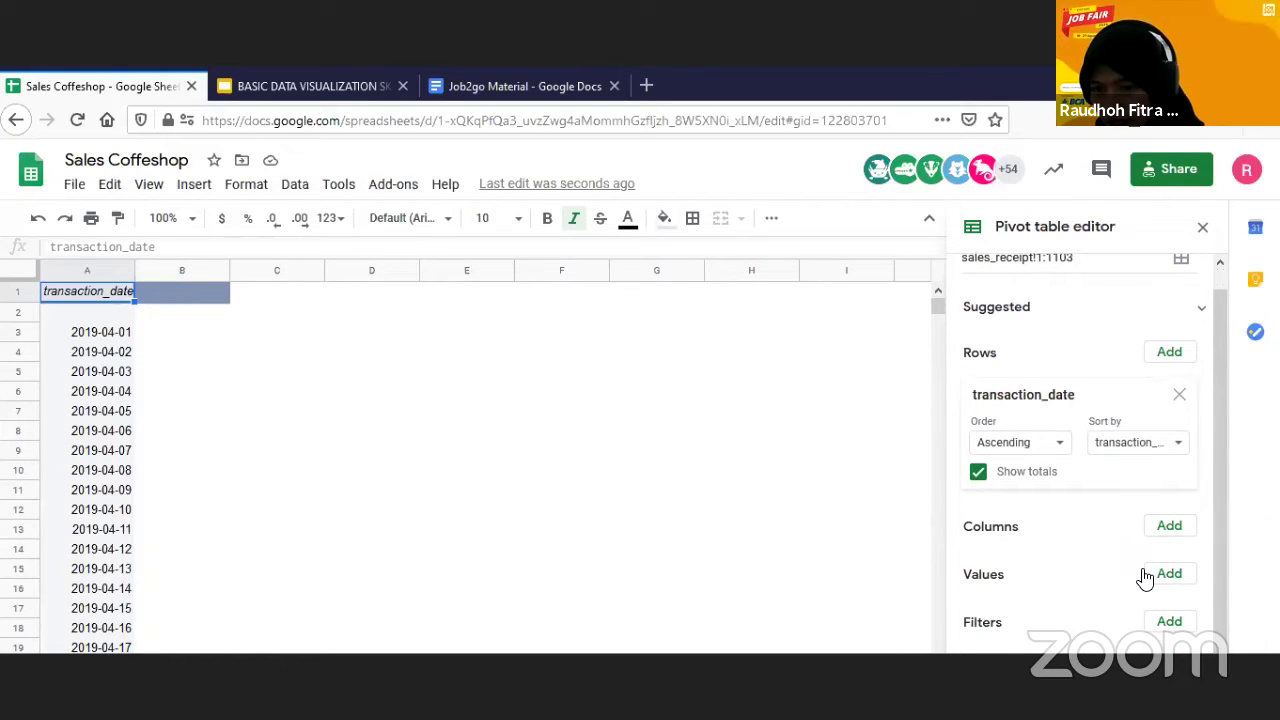
left_click(1147, 577)
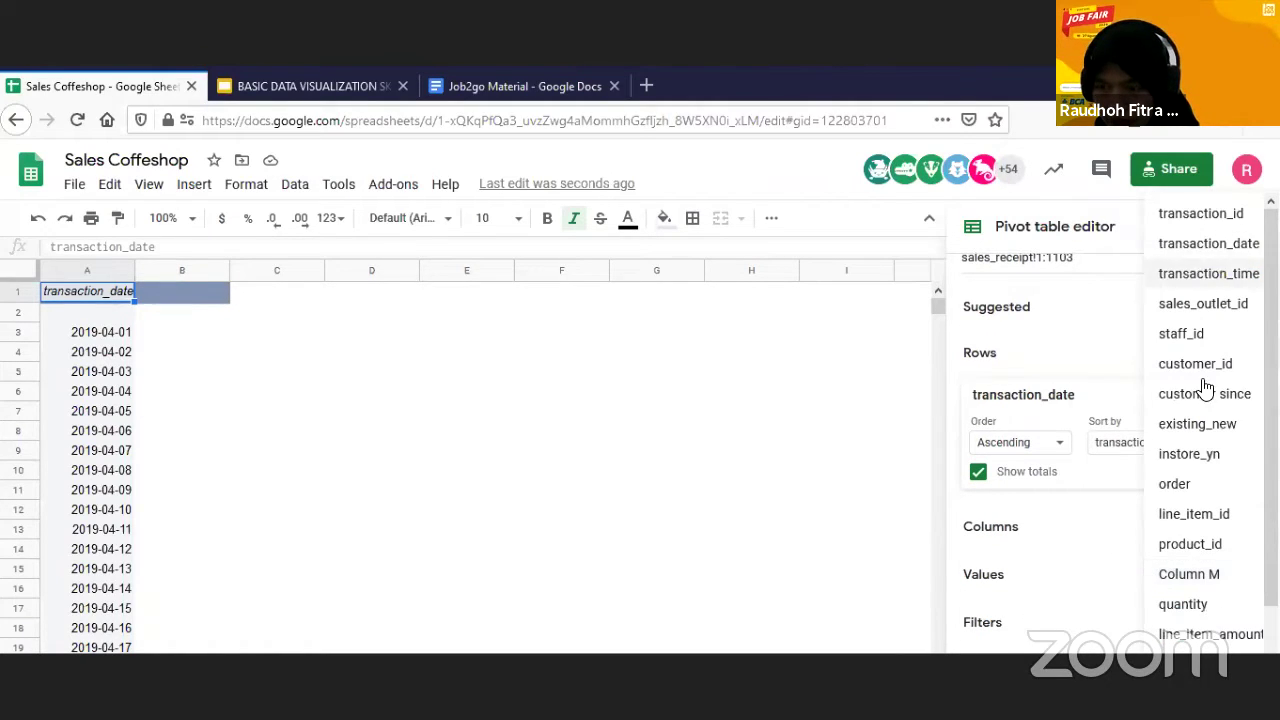
scroll(1207, 530, "down", 1)
scroll(1210, 540, "down", 1)
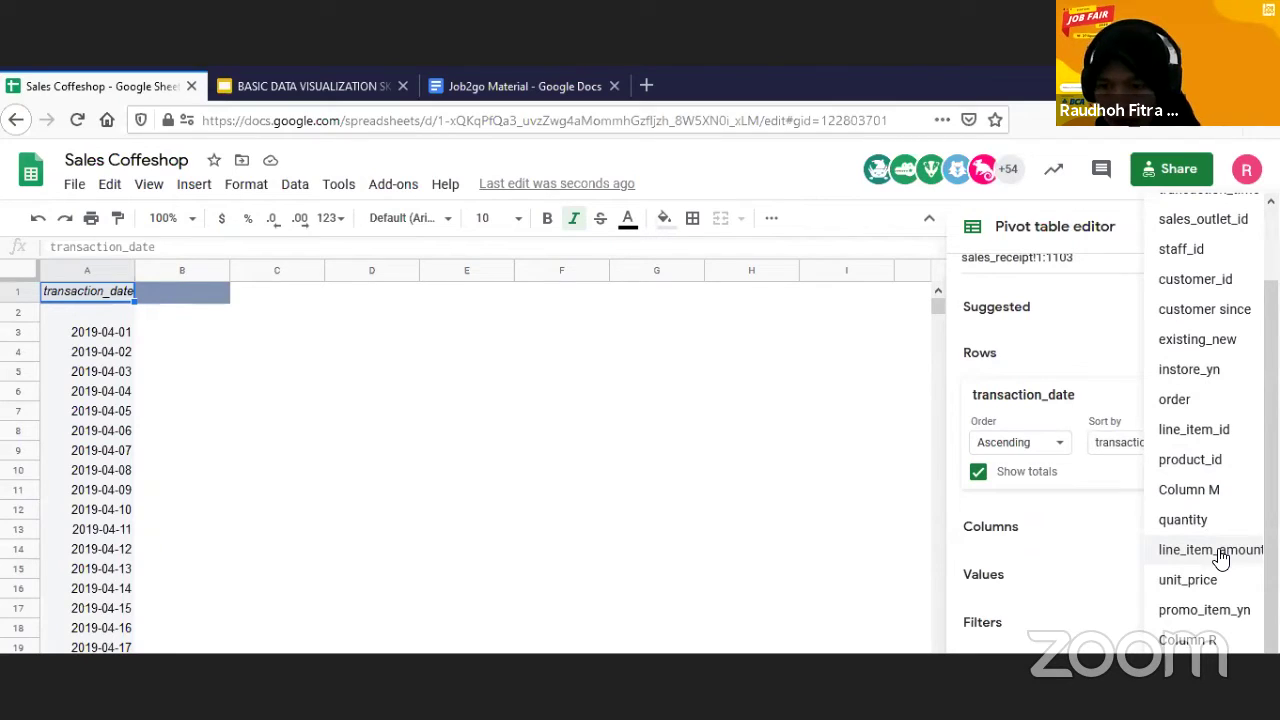
left_click(1216, 556)
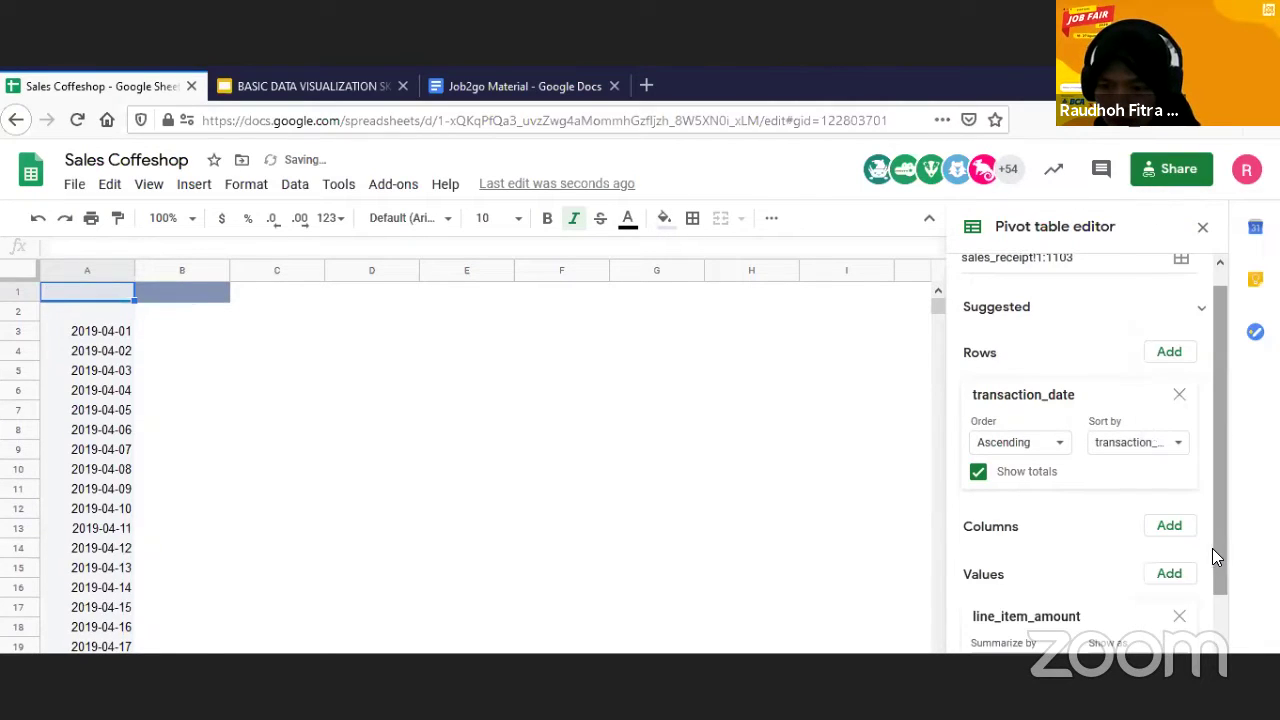
- Try summarizing line_item_amount by COUNT in the pivot table and restore the summary to SUM
scroll(1190, 548, "down", 1)
left_click(1036, 576)
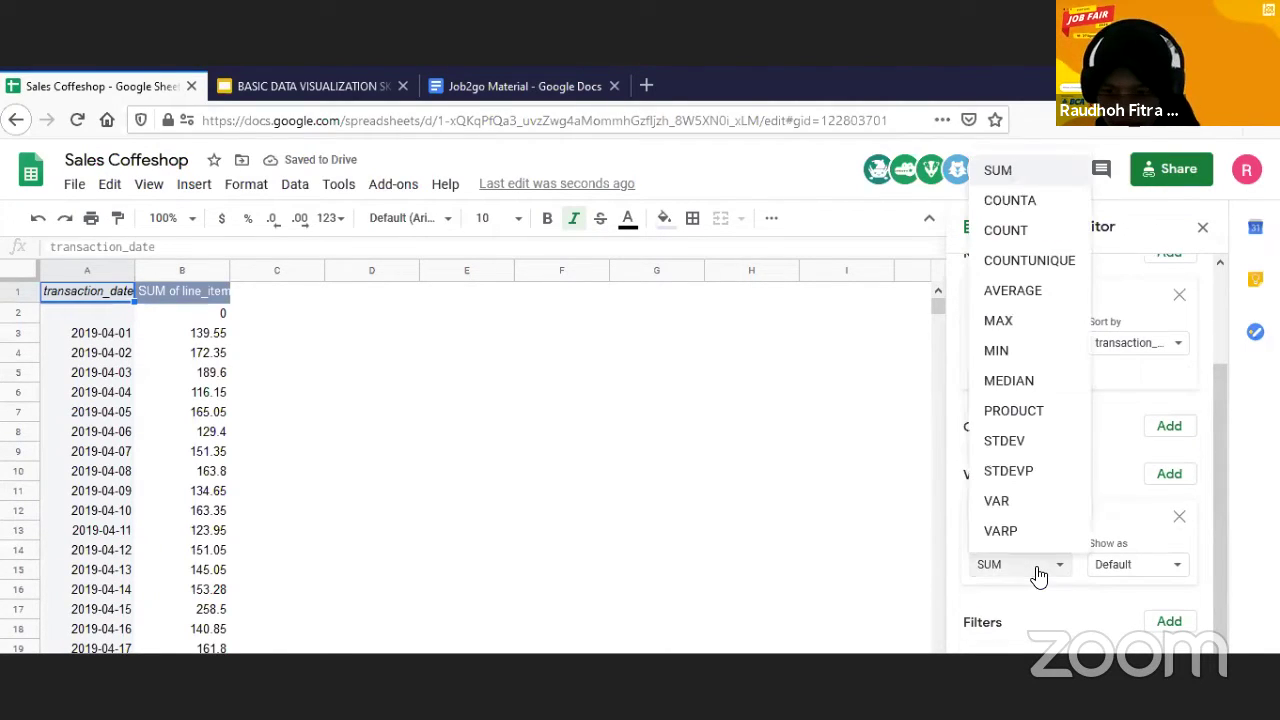
left_click(1030, 236)
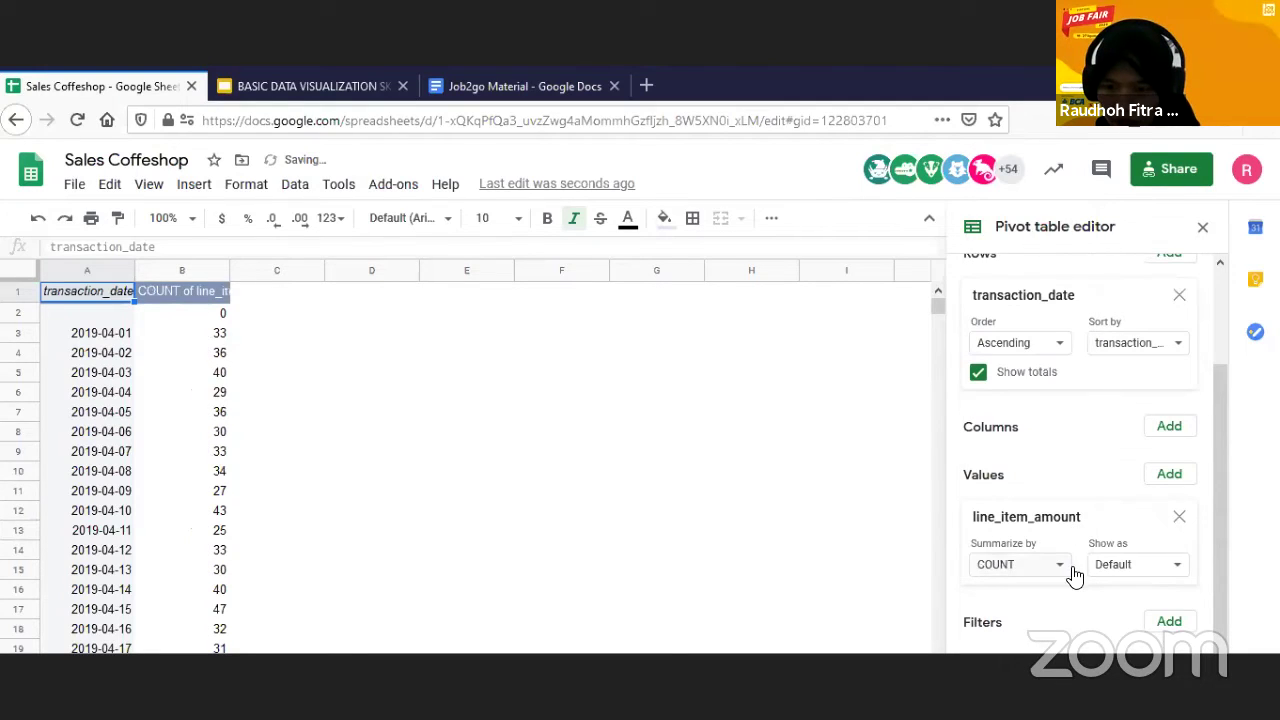
left_click(1027, 568)
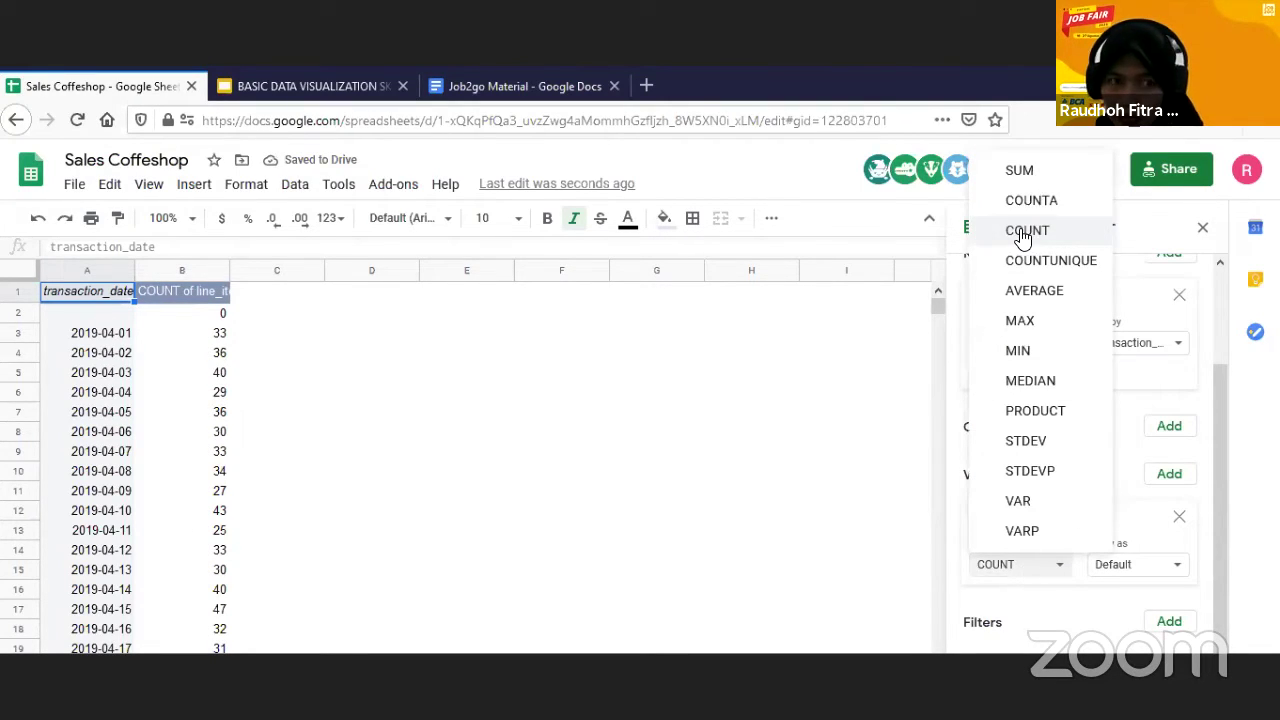
left_click(1020, 172)
left_click(264, 297)
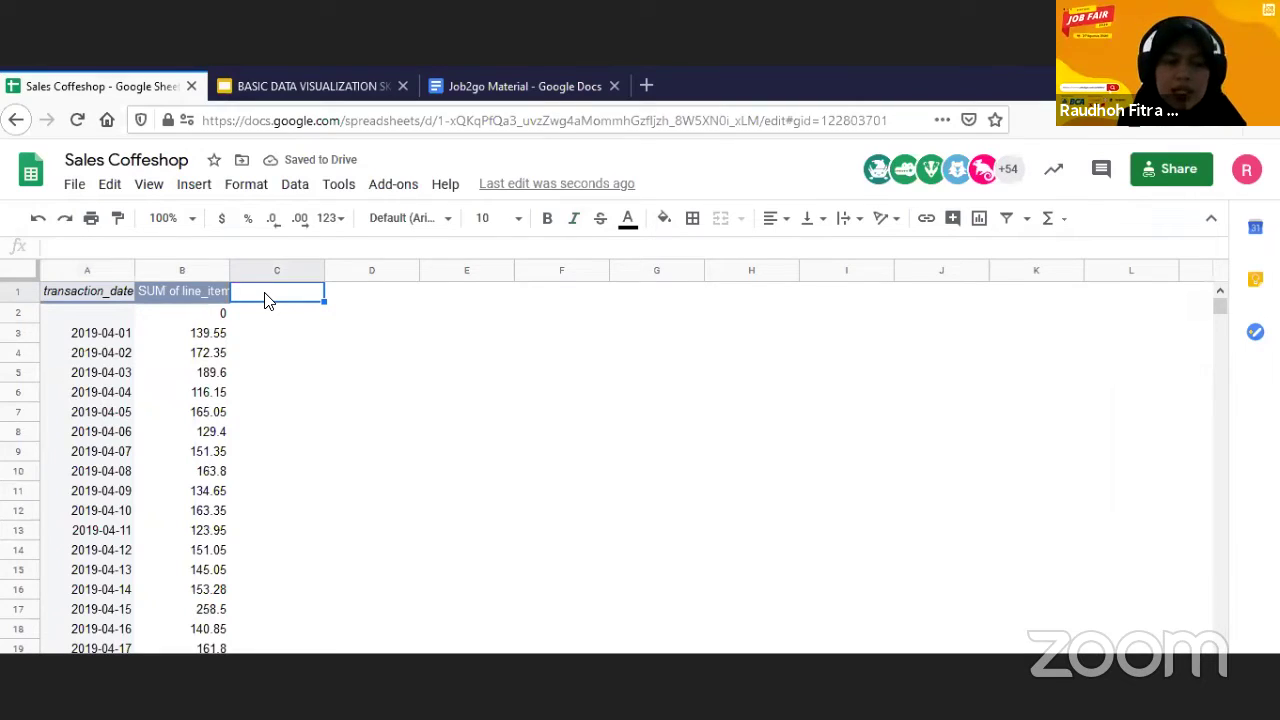
- Add transaction_id as a second pivot value field and summarize it by COUNT
left_click(213, 292)
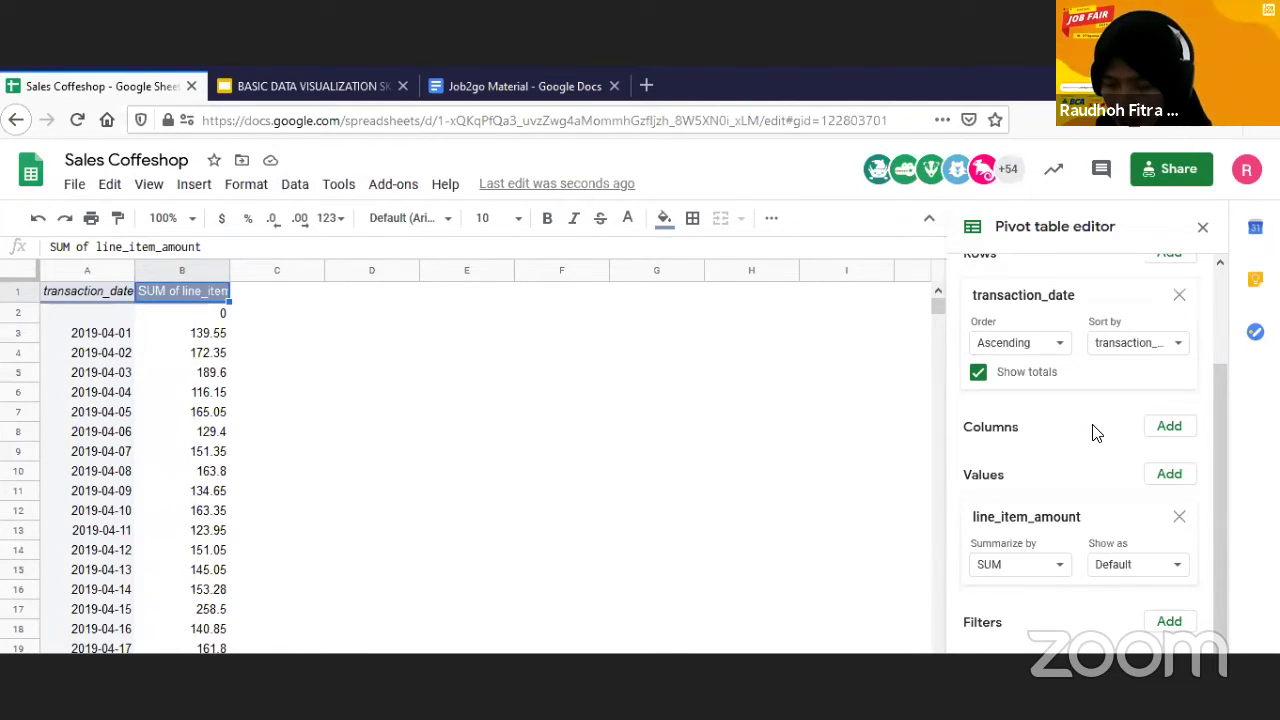
left_click(1168, 478)
scroll(1205, 270, "up", 2)
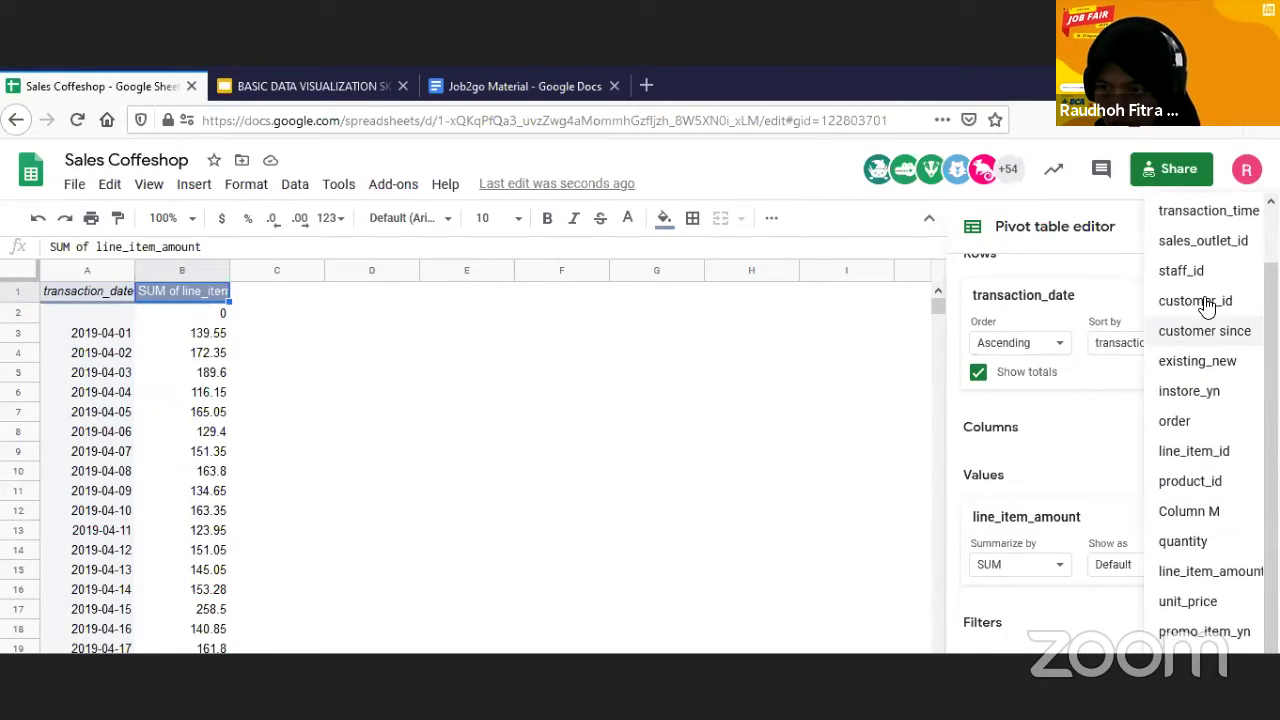
left_click(1198, 213)
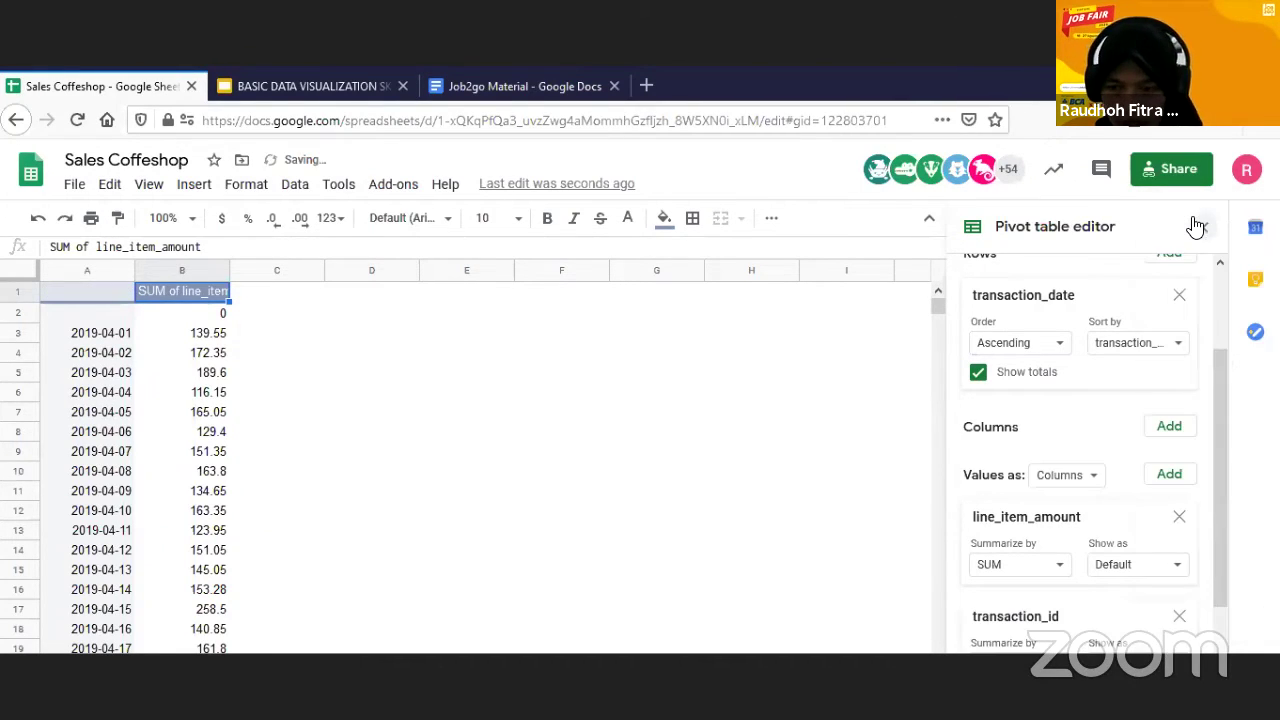
scroll(1065, 440, "down", 2)
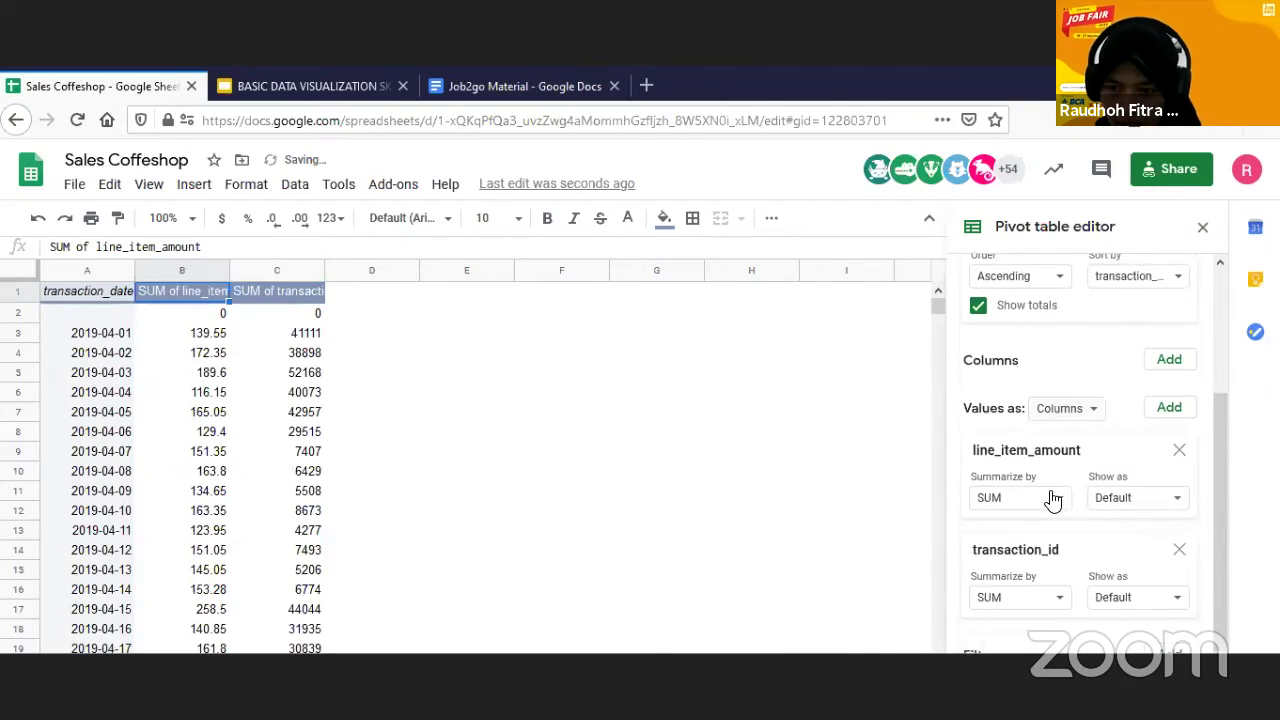
left_click(1018, 580)
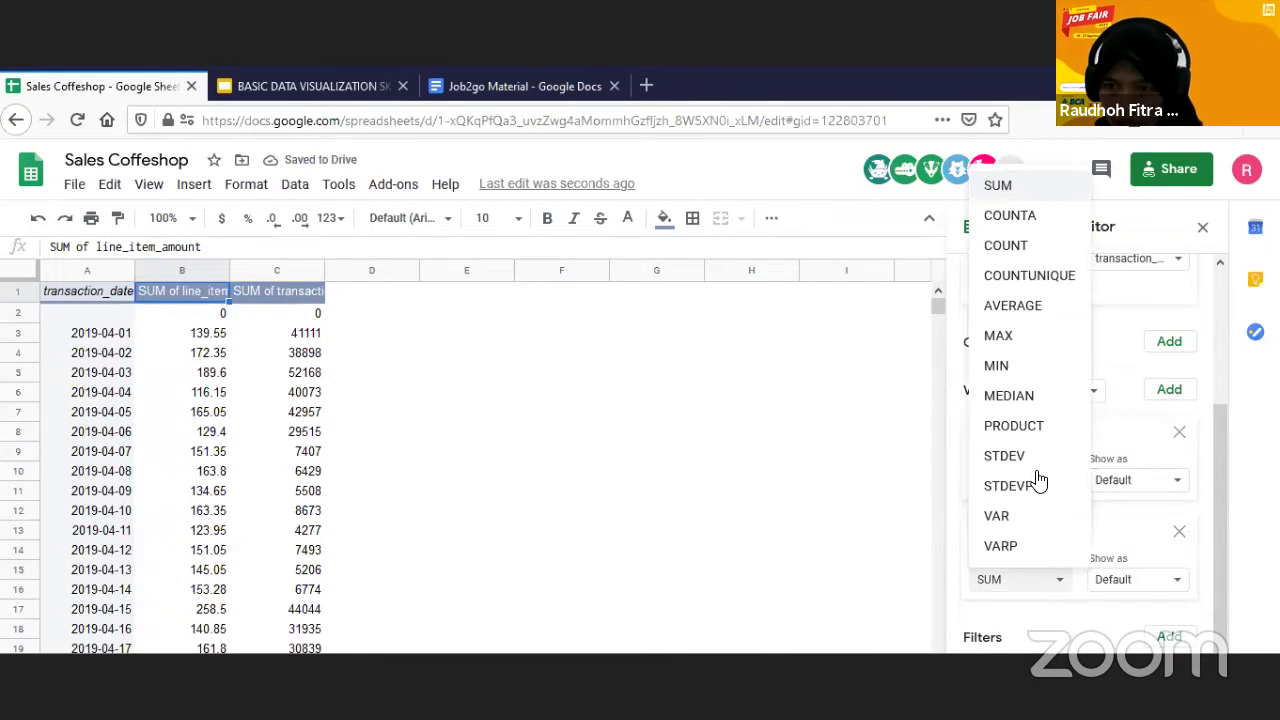
left_click(1007, 247)
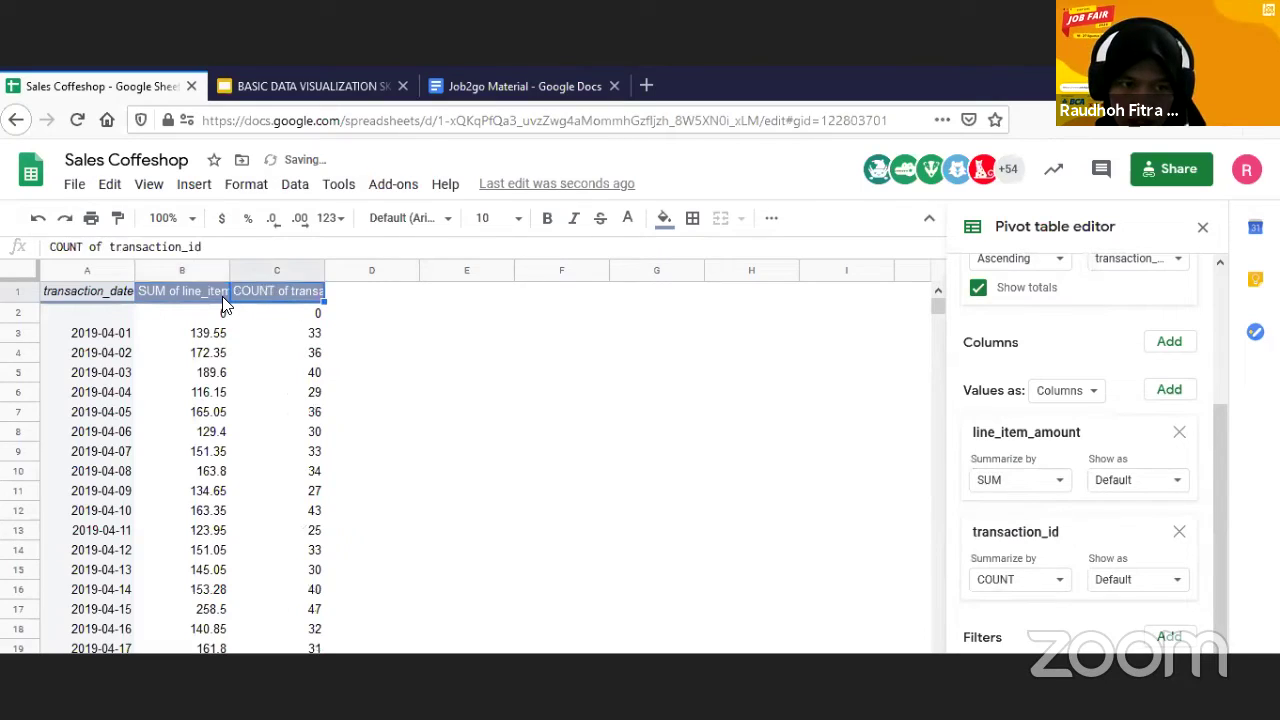
- Review the pivot table's line_item_amount and transaction_id columns from the headers down to the Grand Total row
left_click(278, 292)
scroll(234, 366, "down", 10)
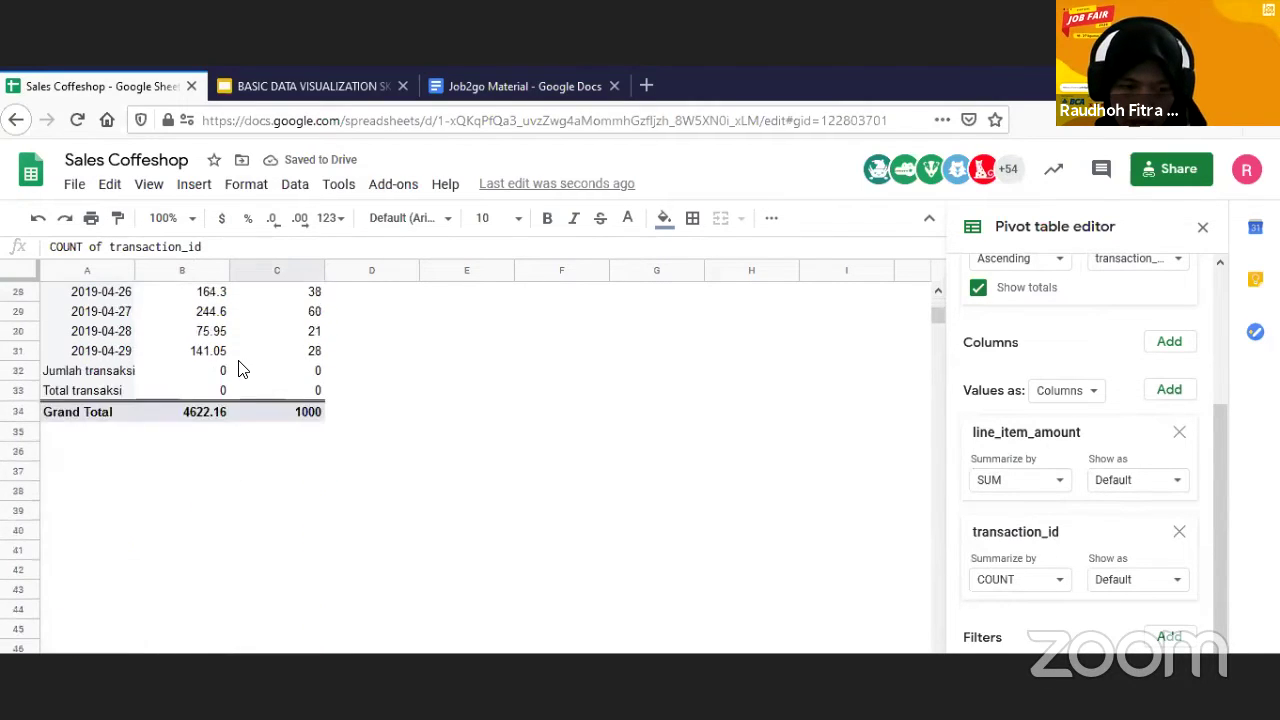
scroll(220, 355, "up", 11)
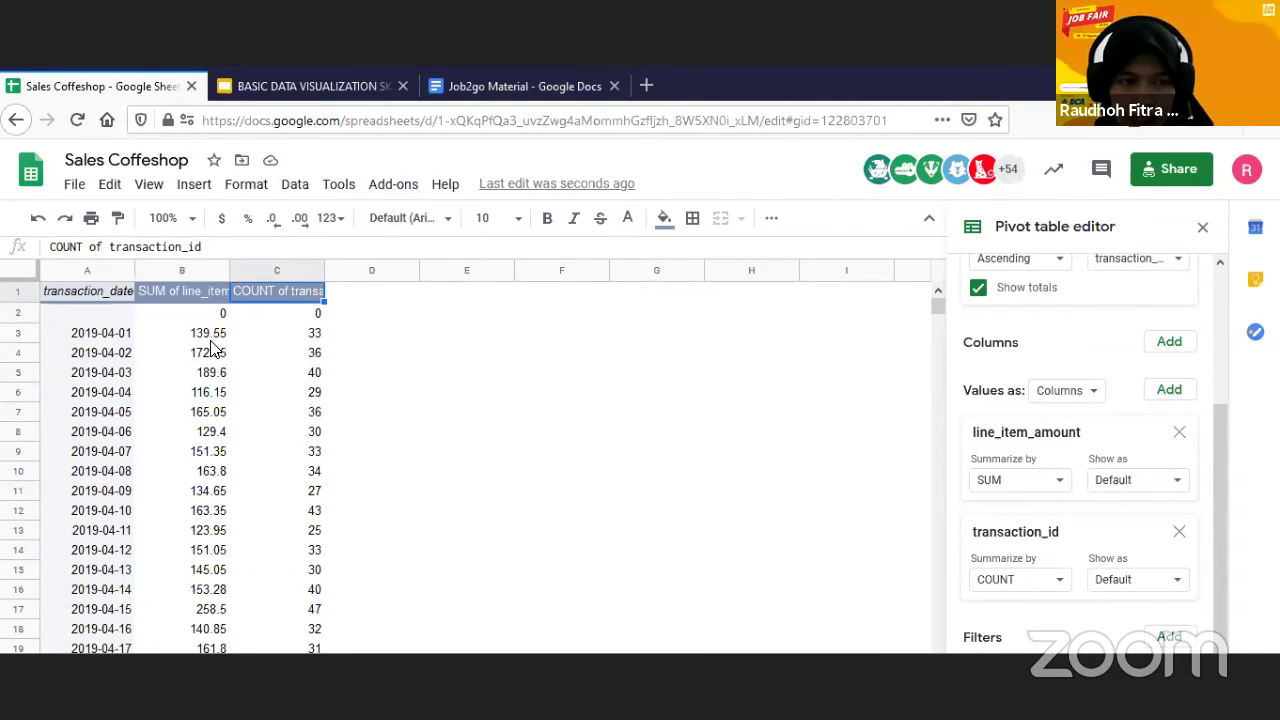
left_click(196, 294)
left_click(268, 290)
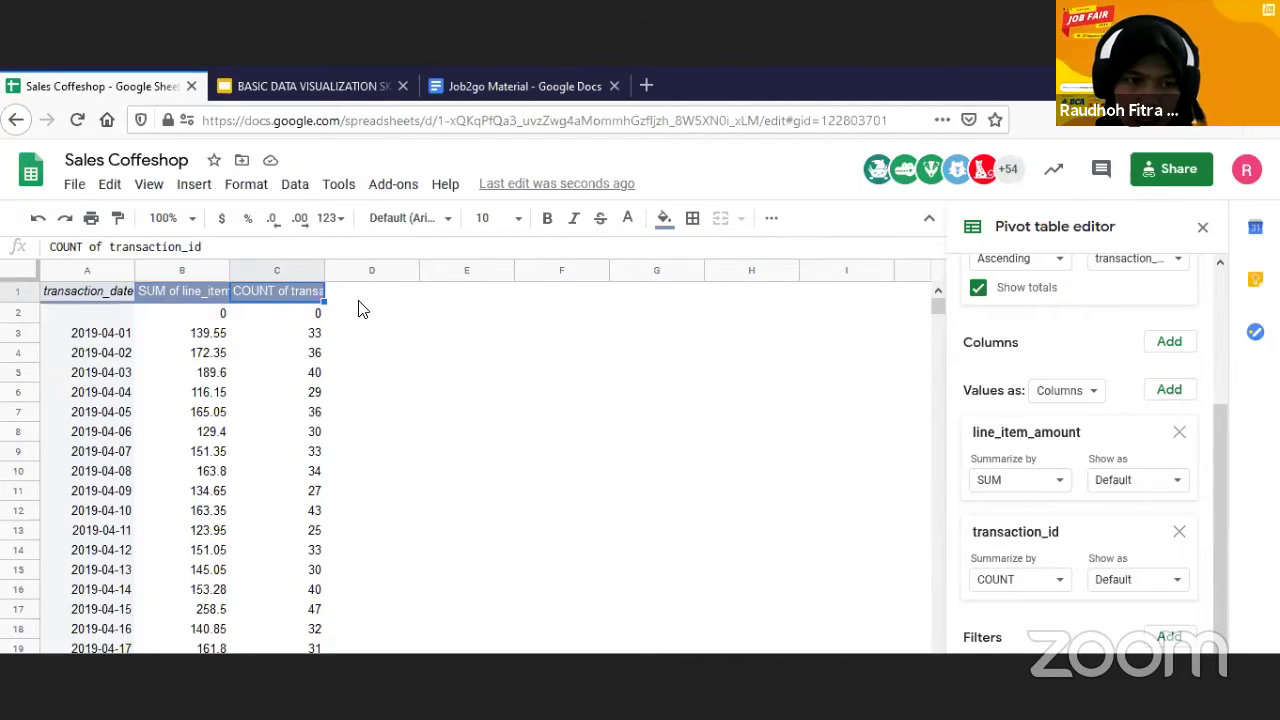
- Try splitting the pivot table's values by adding existing_new as a column field
left_click(364, 309)
left_click(206, 294)
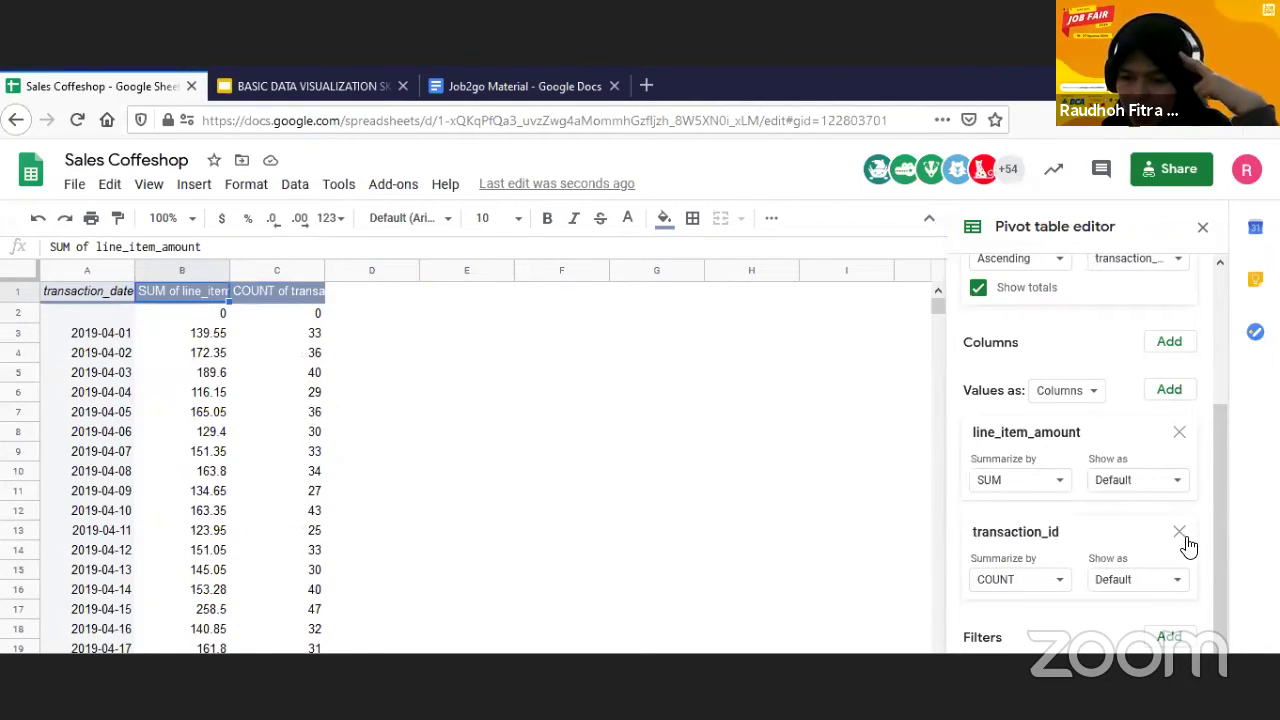
scroll(1004, 422, "up", 1)
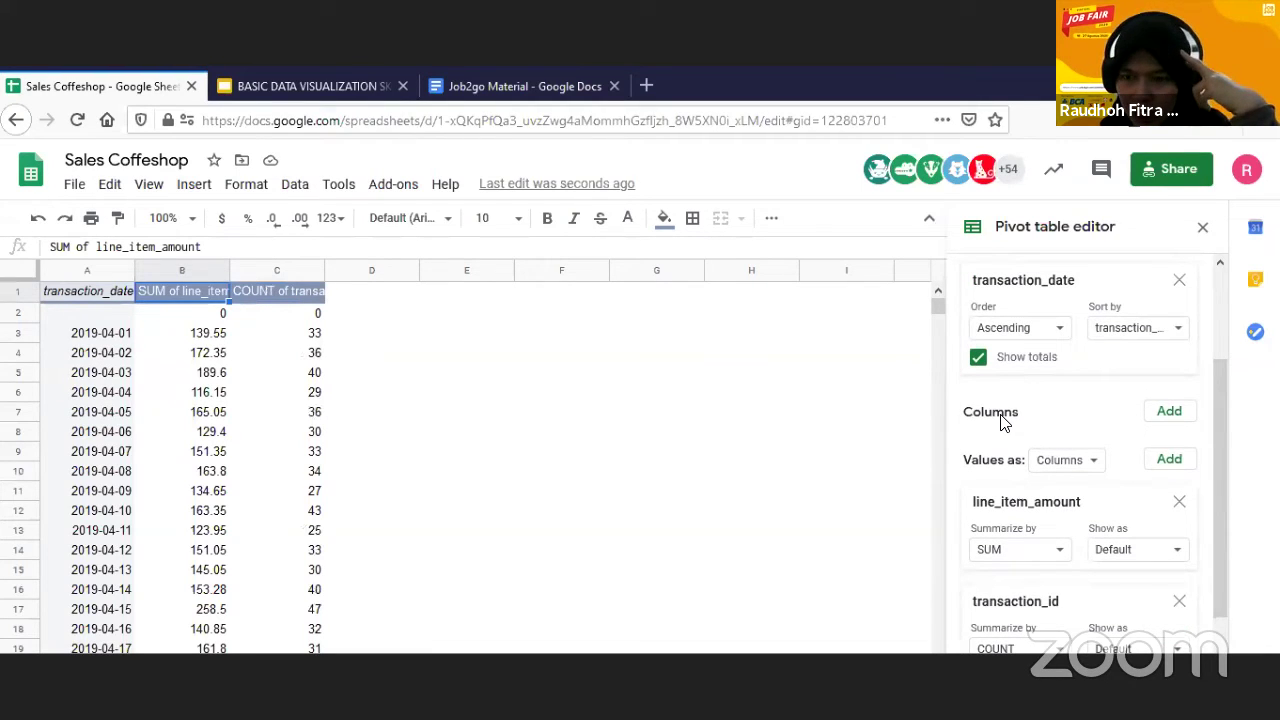
left_click(1170, 412)
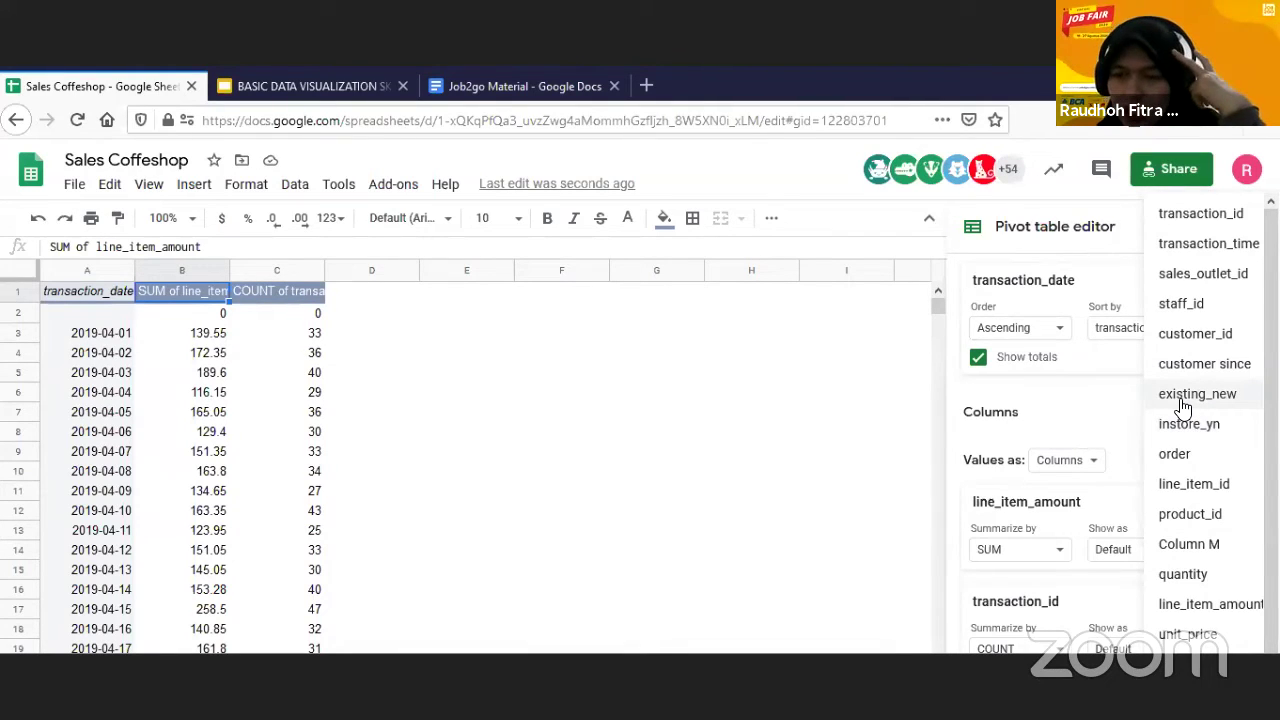
left_click(1182, 406)
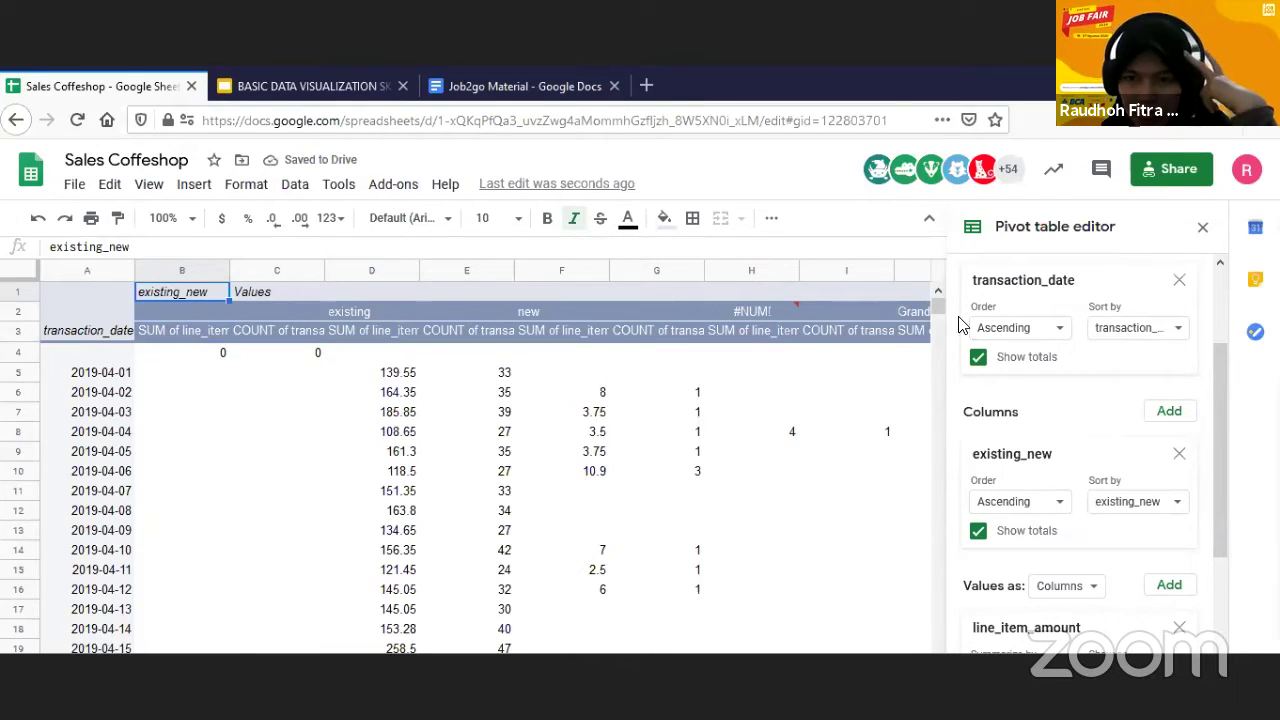
- Examine the pivot table's sales sums and transaction counts under the existing, new and Grand Total column groups
left_click(1203, 227)
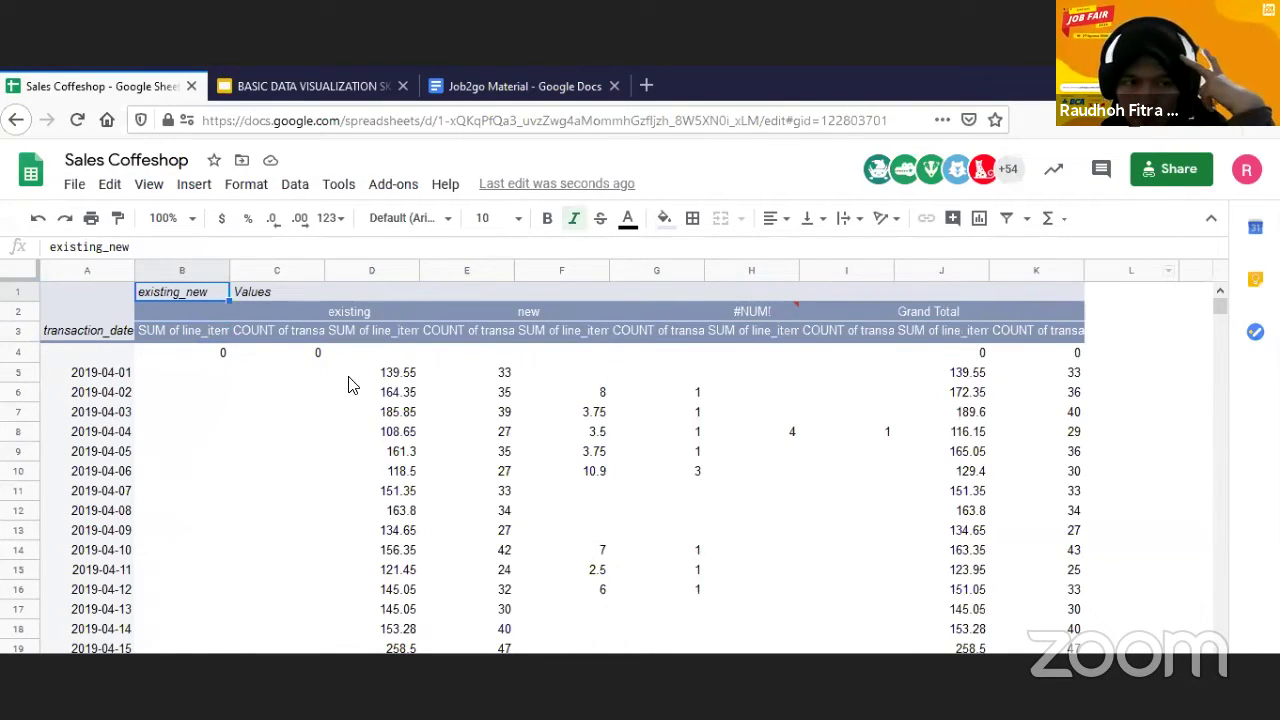
left_click(318, 311)
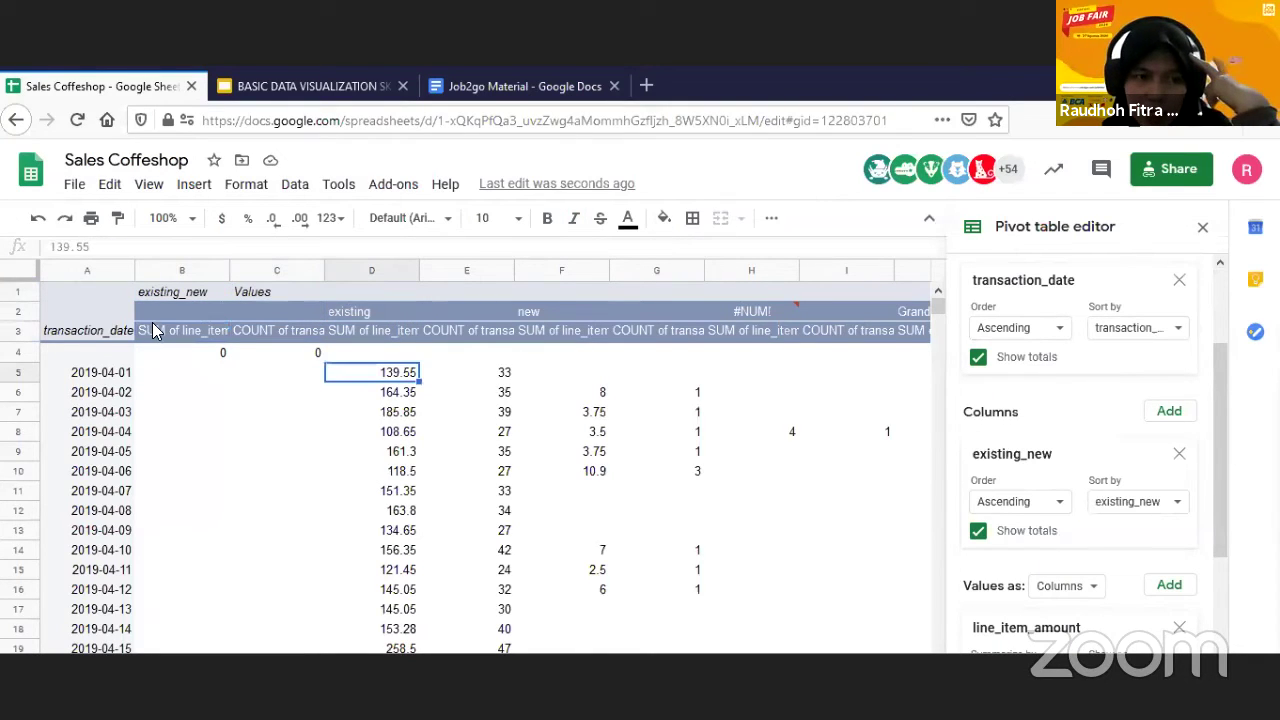
left_click(175, 291)
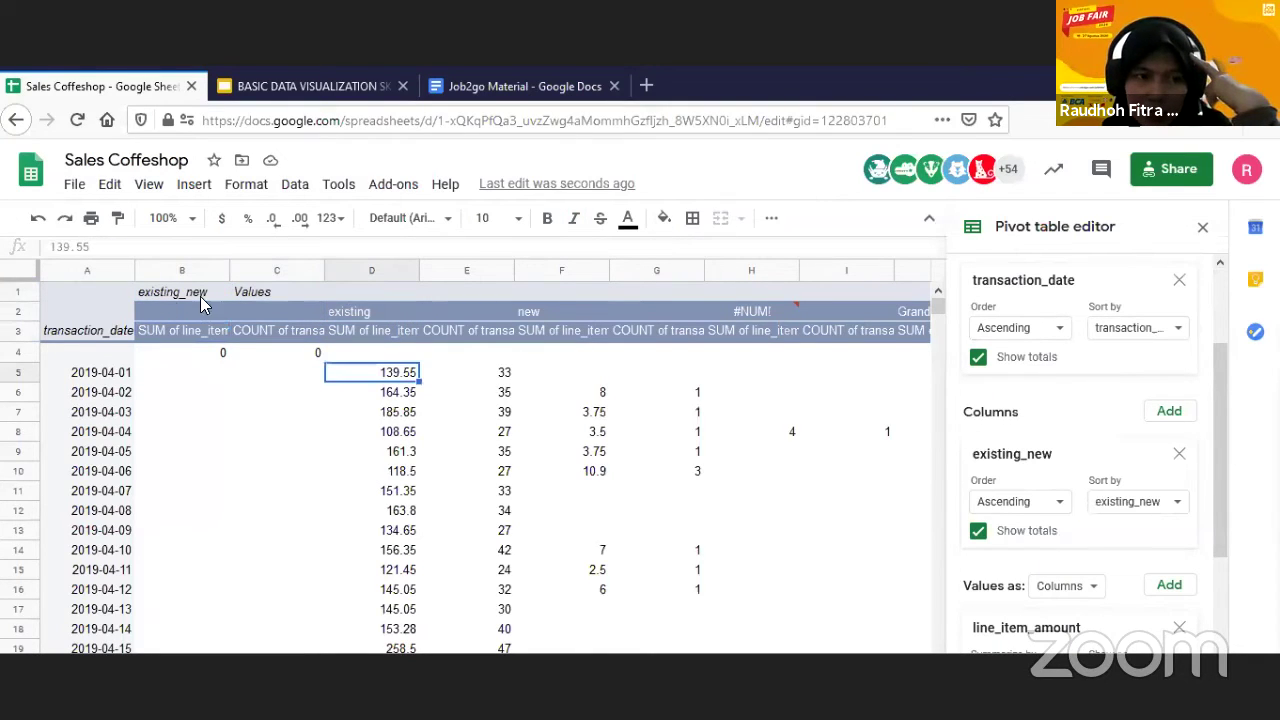
left_click(548, 313)
left_click(1203, 229)
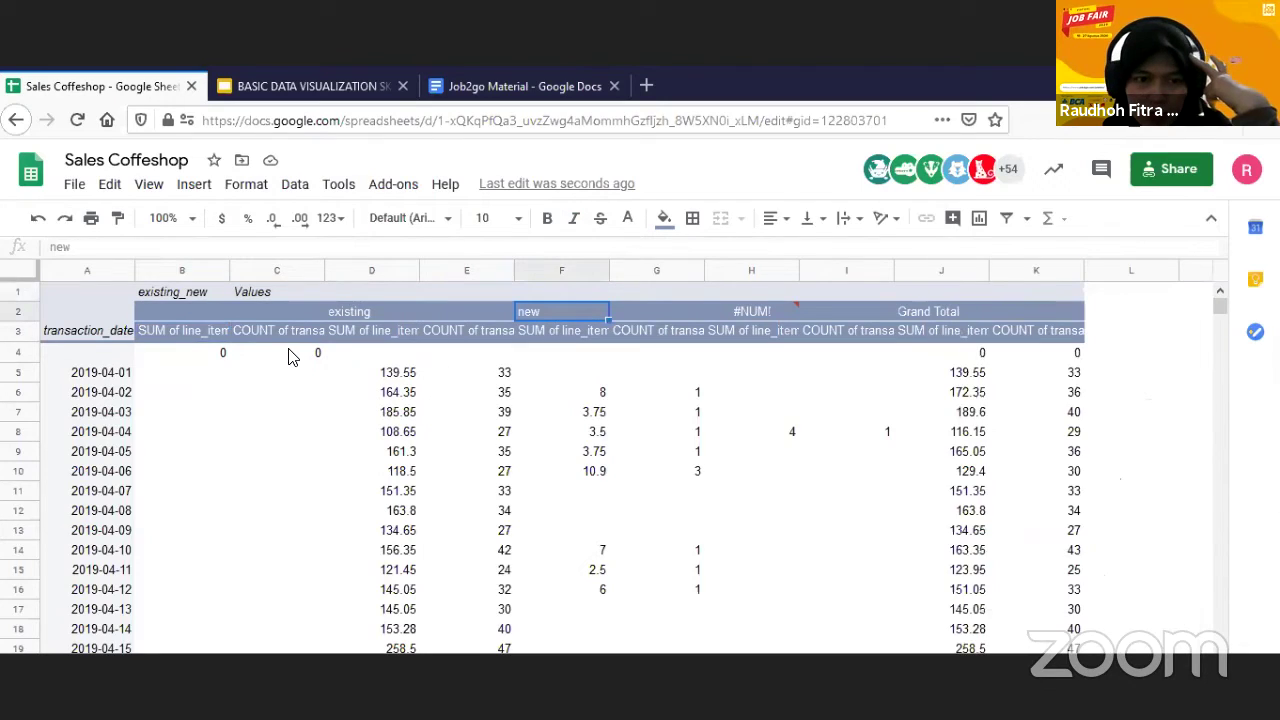
left_click(205, 314)
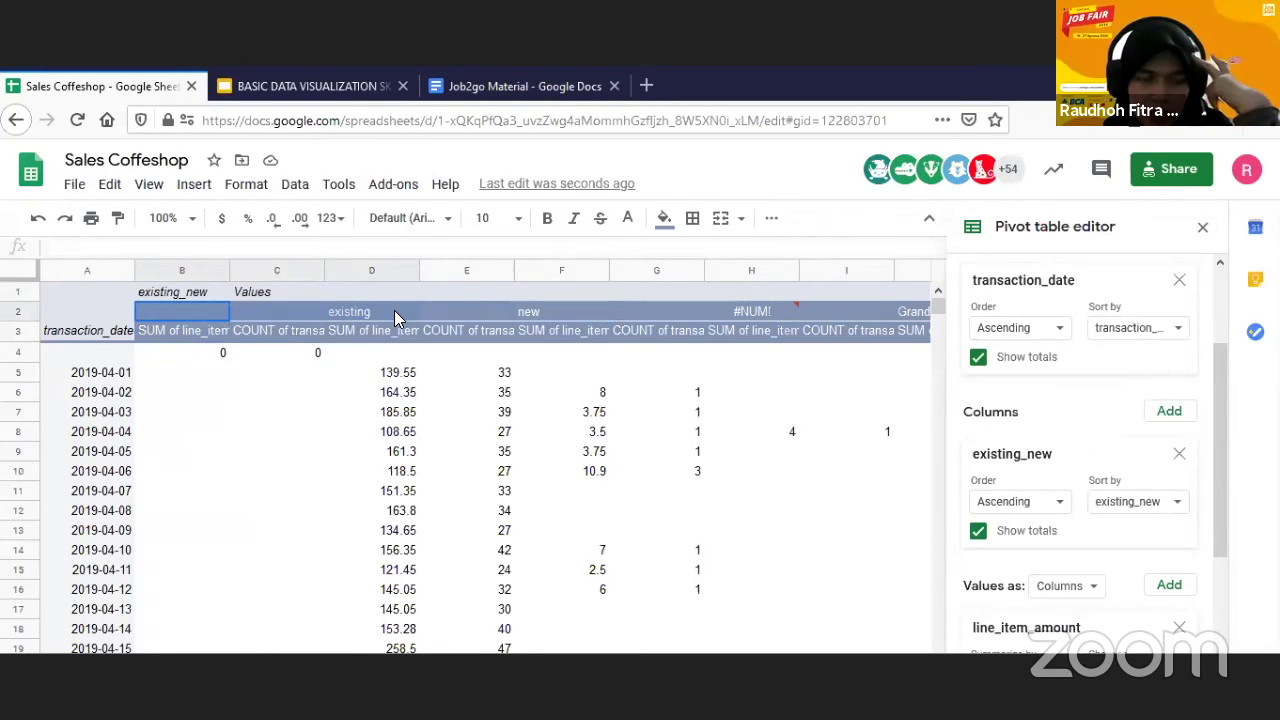
left_click(175, 330)
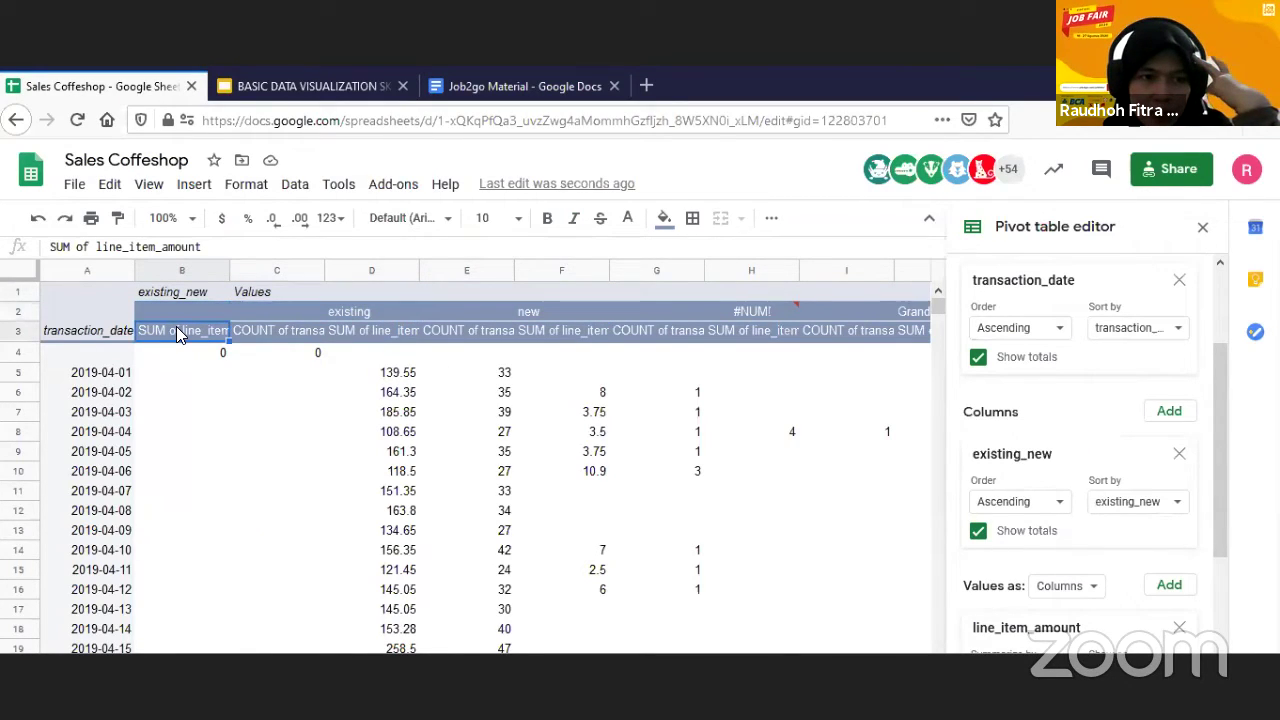
left_click(265, 333)
left_click(468, 313)
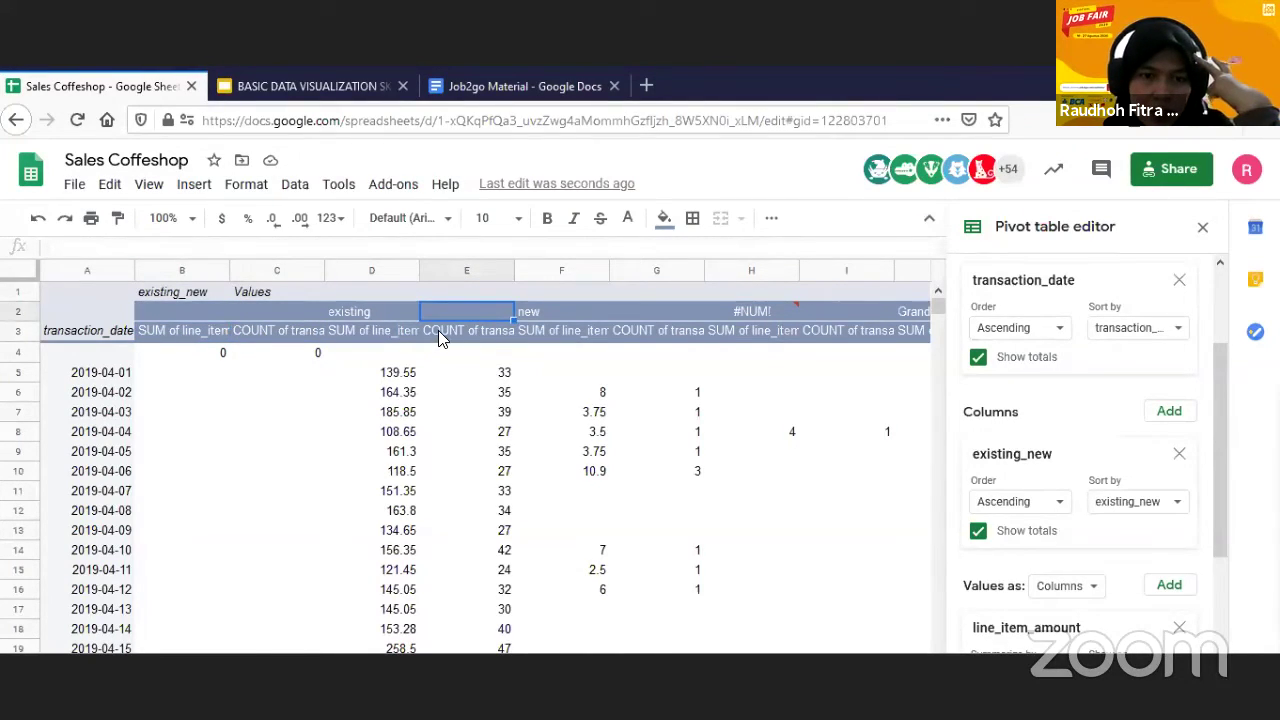
left_click(597, 326)
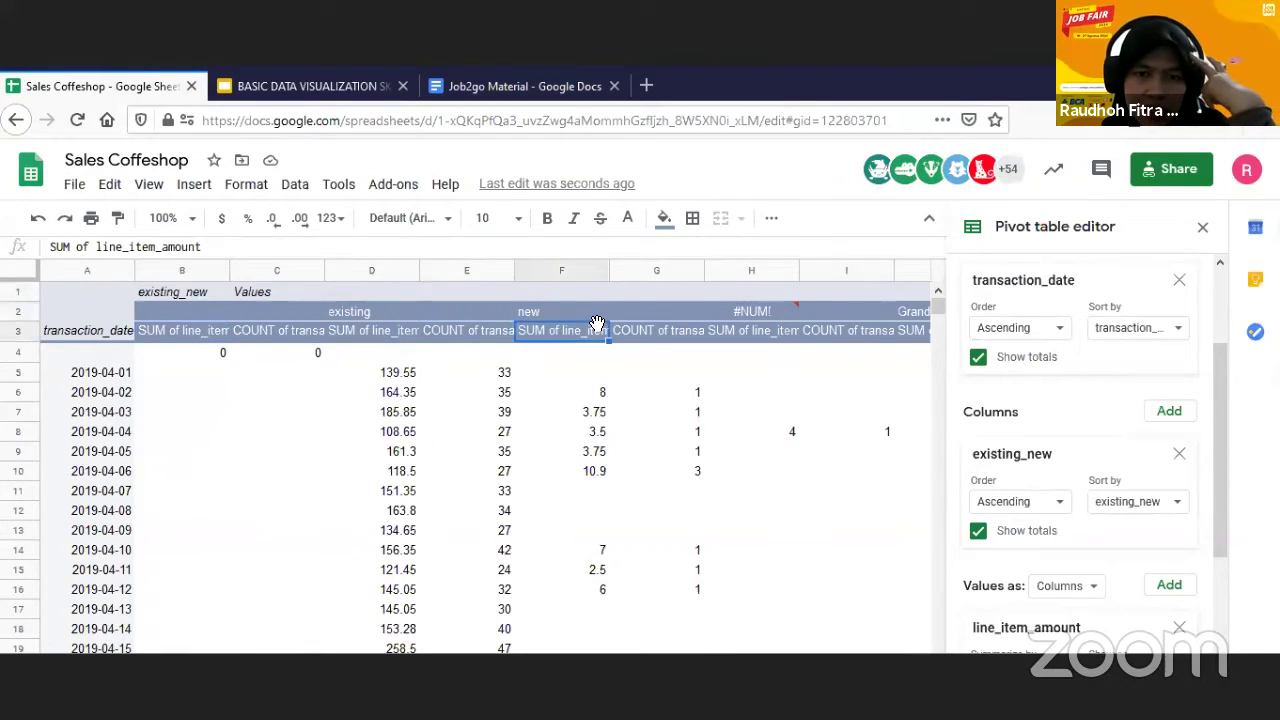
left_click(1203, 229)
scroll(854, 420, "down", 1)
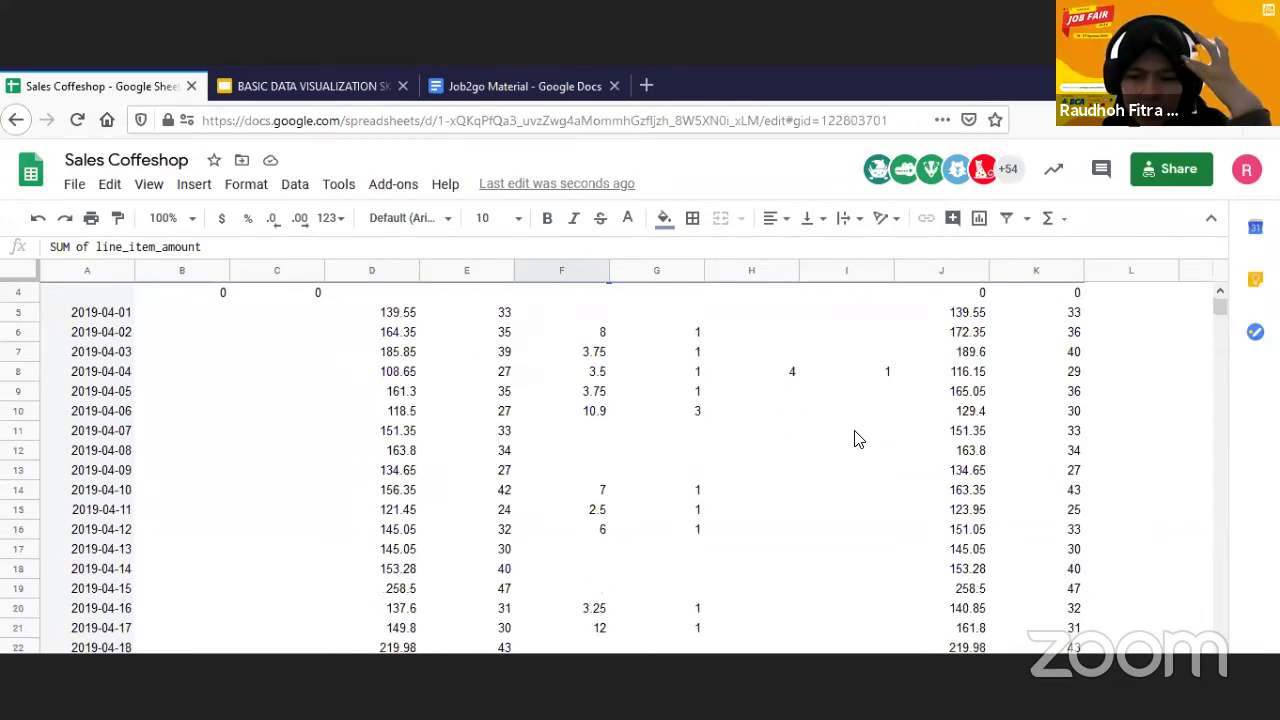
scroll(854, 440, "up", 1)
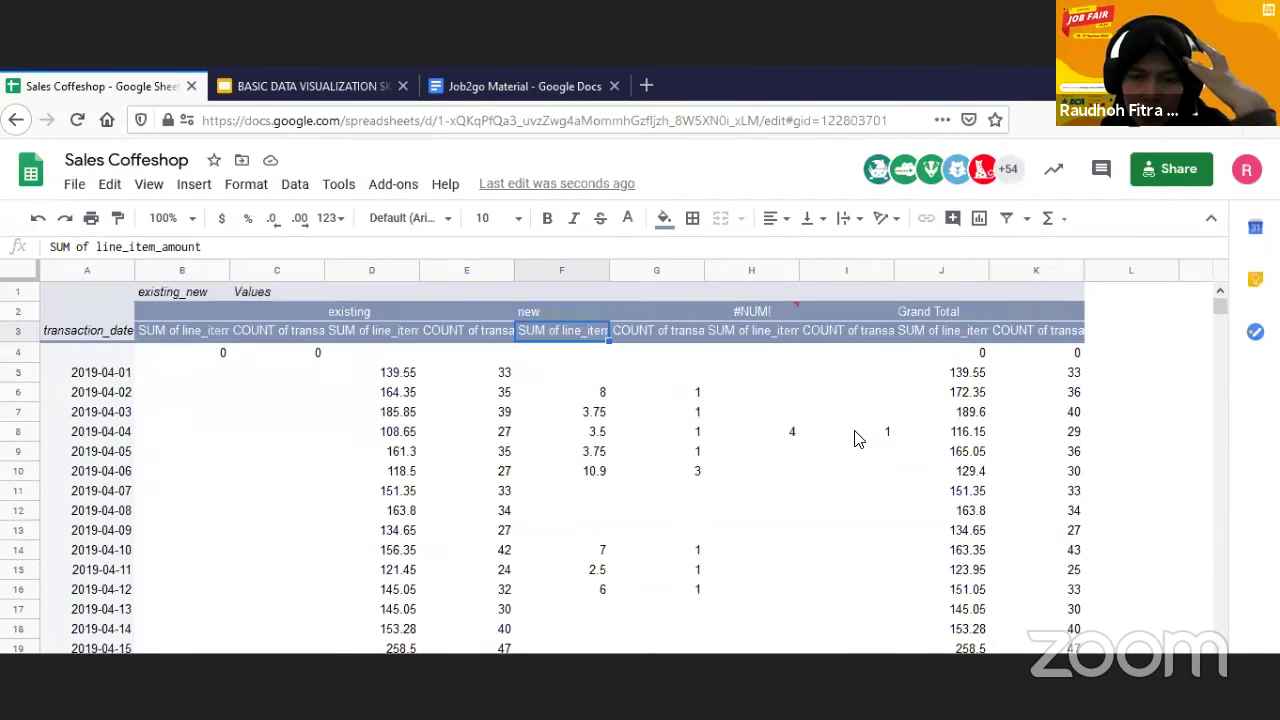
left_click(1121, 277)
- Remove the existing_new column field from the pivot table
left_click(396, 372)
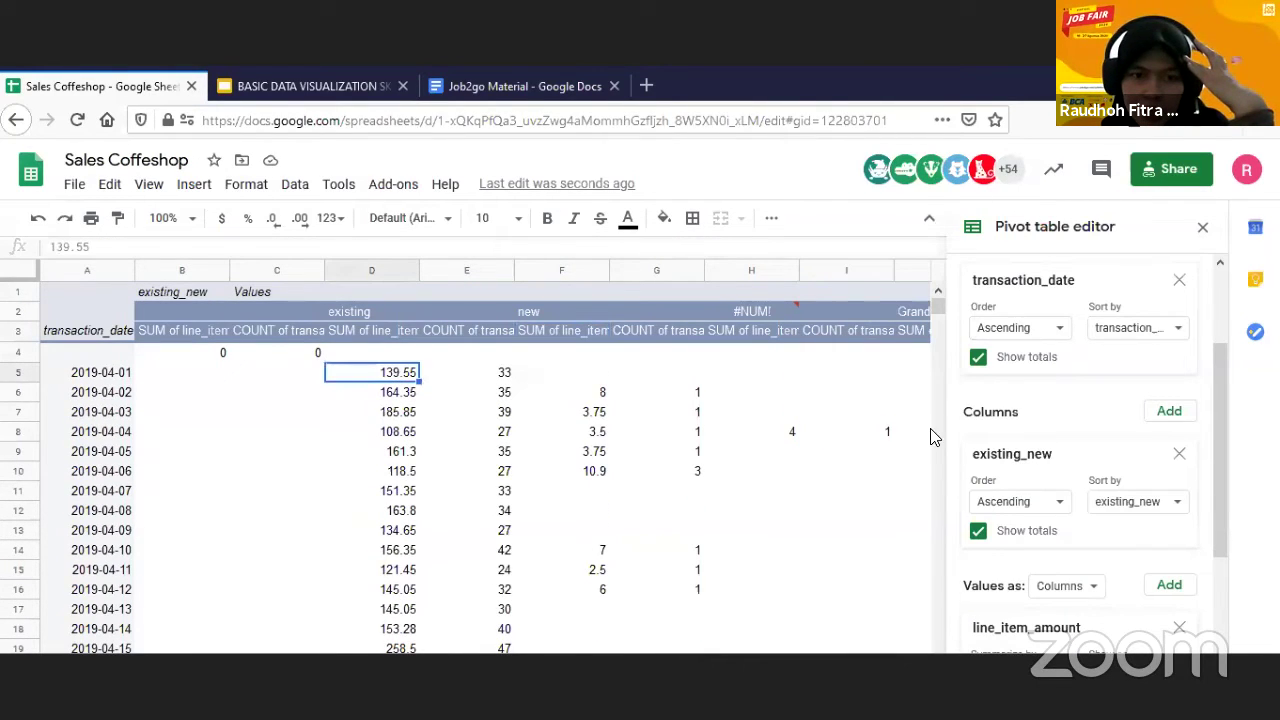
left_click(1179, 452)
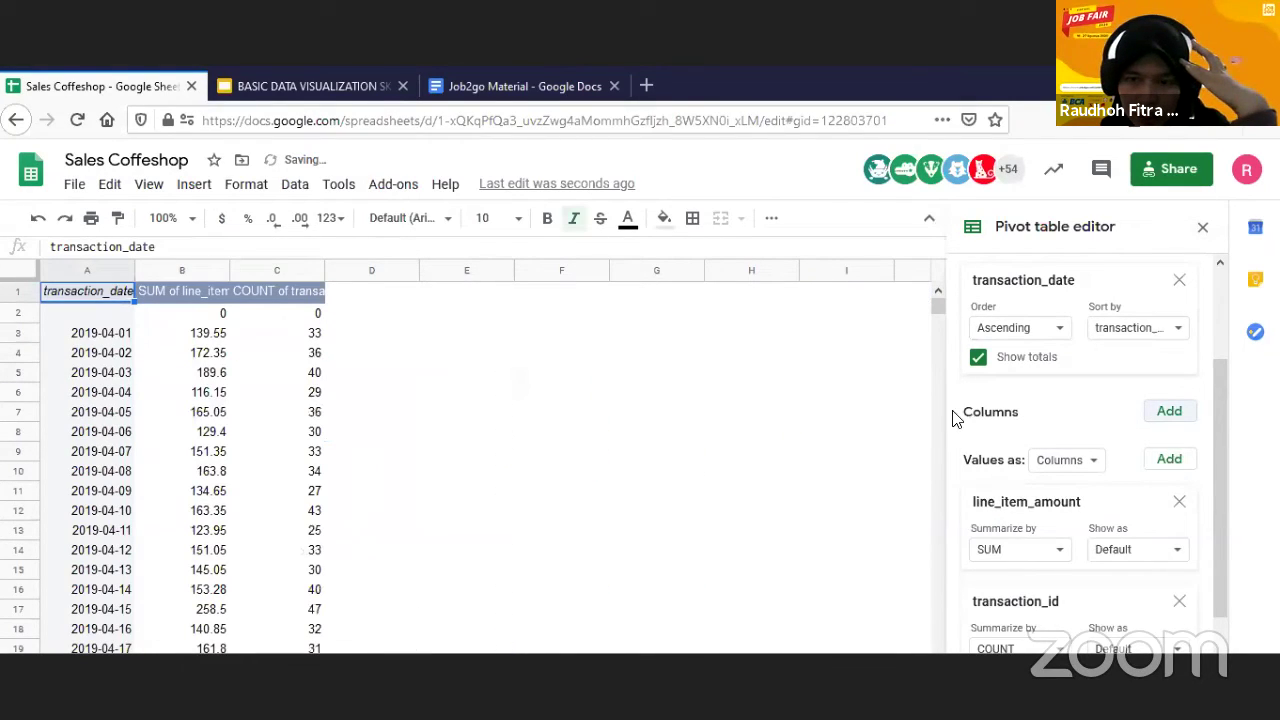
- Widen the pivot table's transaction_date, line_item_amount and transaction_id columns
left_click_drag(133, 268, 180, 268)
left_click_drag(280, 268, 311, 268)
left_click_drag(408, 268, 432, 268)
- Find the Sales Google Sheets file by searching for "sales" in a new browser tab, and view its transaction data
left_click(646, 85)
type("sales")
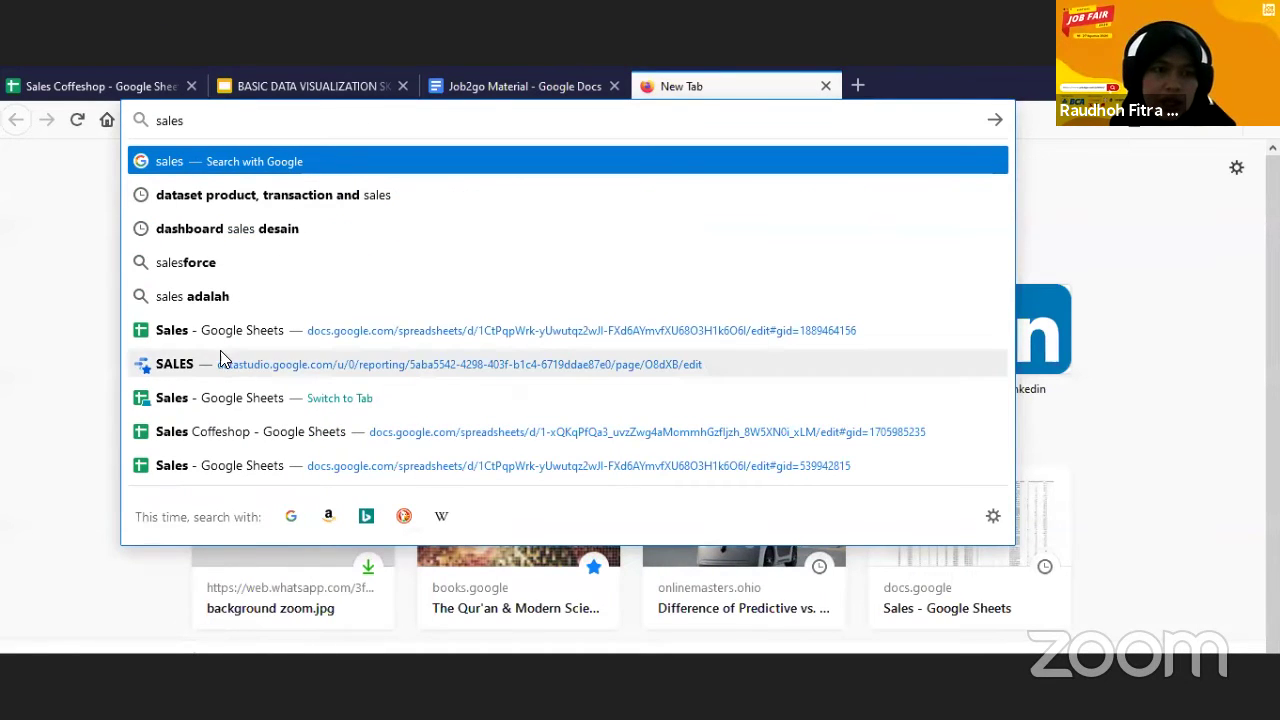
left_click(220, 331)
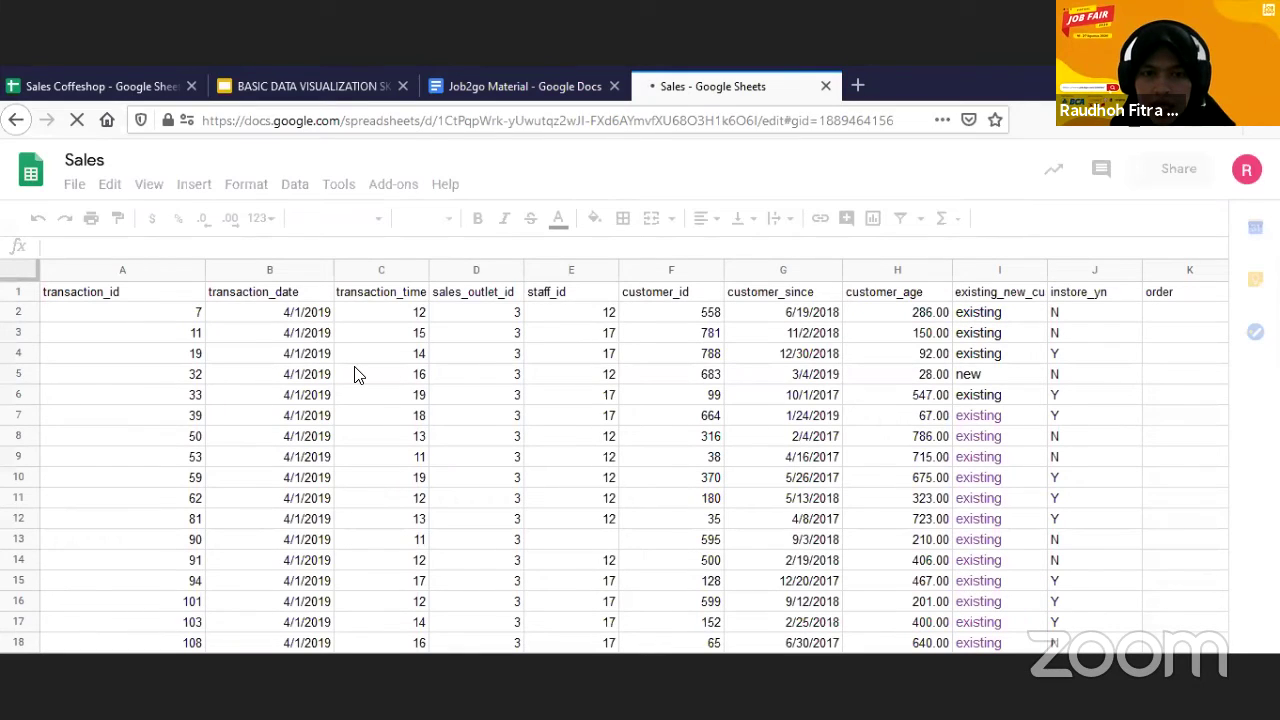
scroll(428, 434, "down", 2)
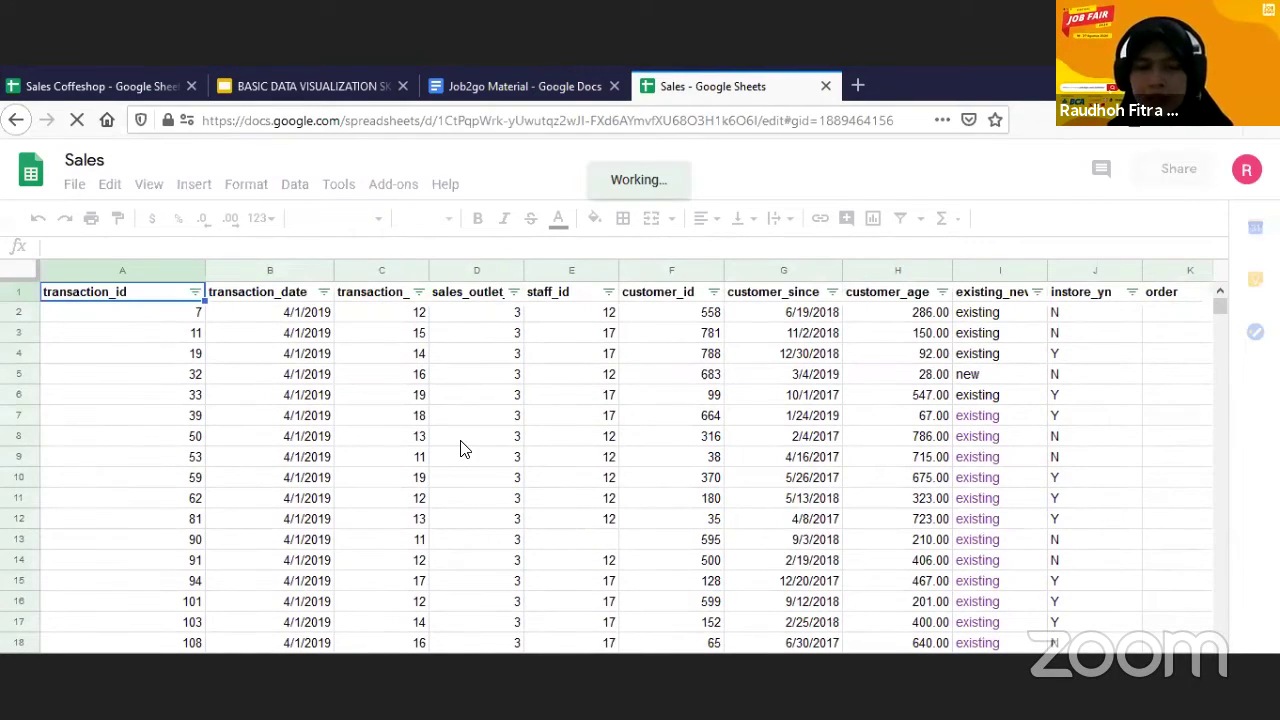
left_click(632, 460)
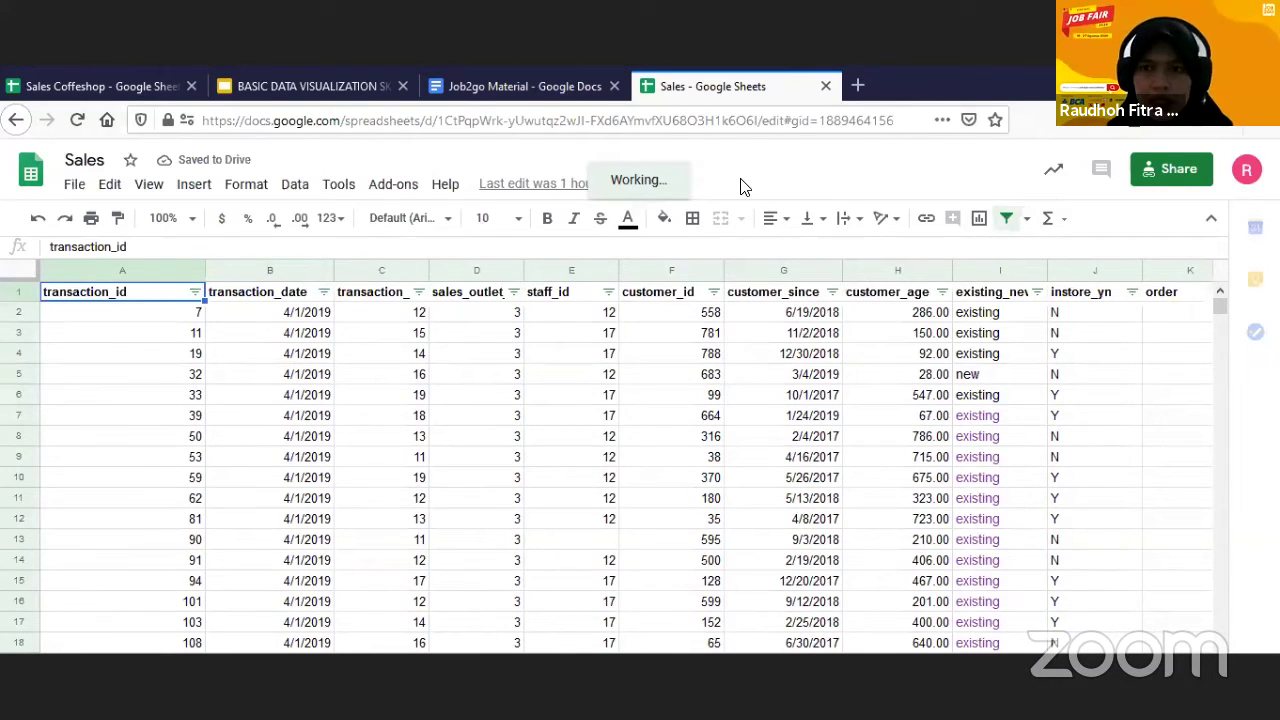
- Return to the Sales Coffeshop pivot table and compare it with the pivot table in the other Sales window
left_click(88, 86)
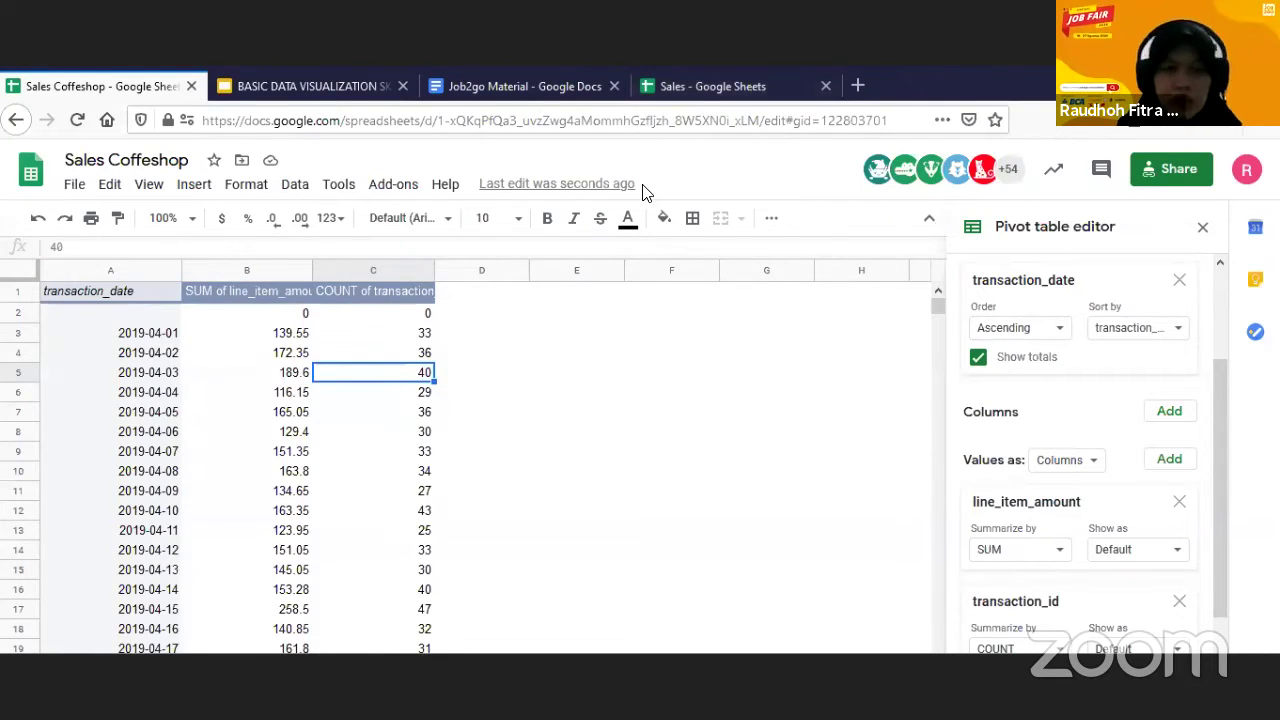
left_click(594, 393)
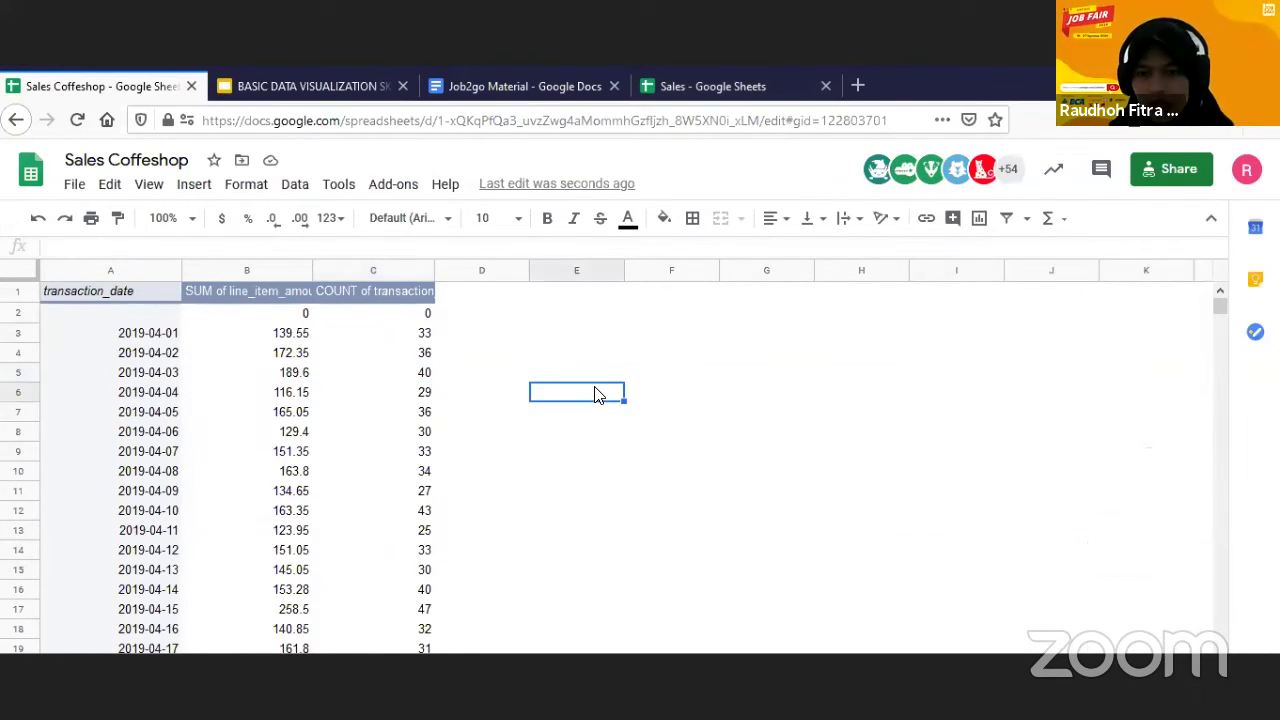
left_click(308, 399)
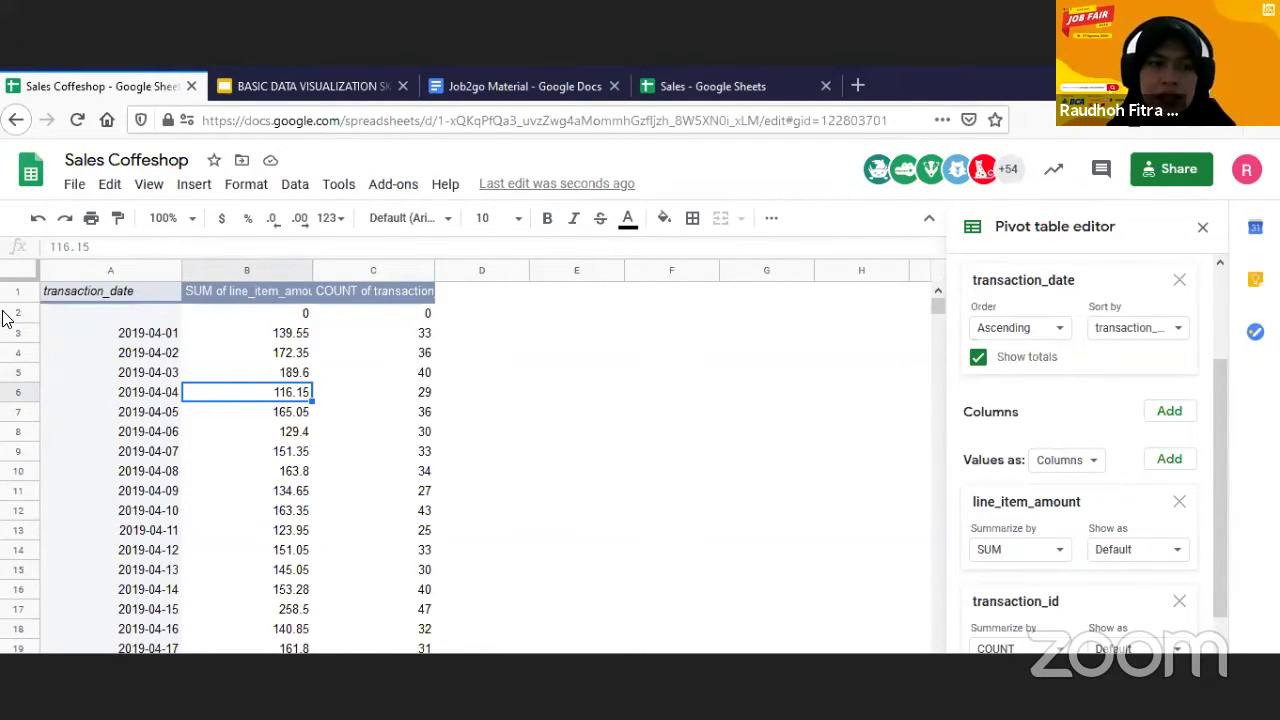
left_click(114, 288)
left_click_drag(114, 288, 403, 420)
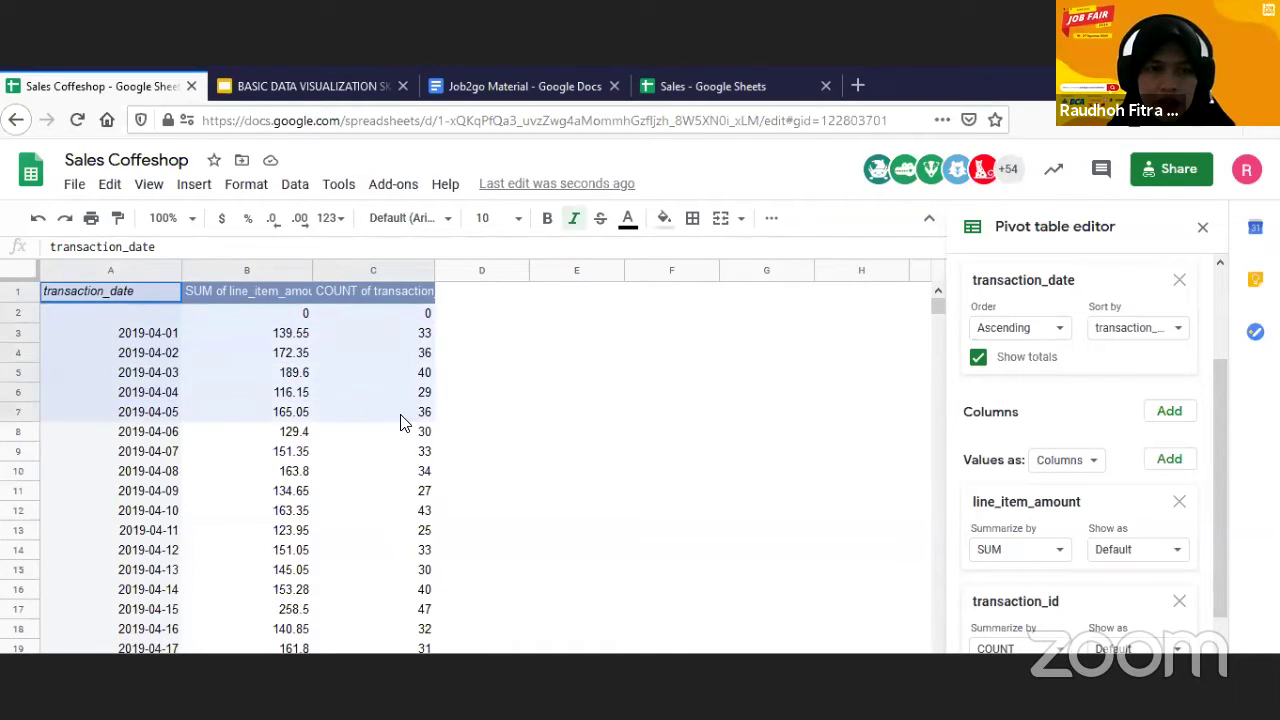
key("alt+Tab")
key("alt+Tab")
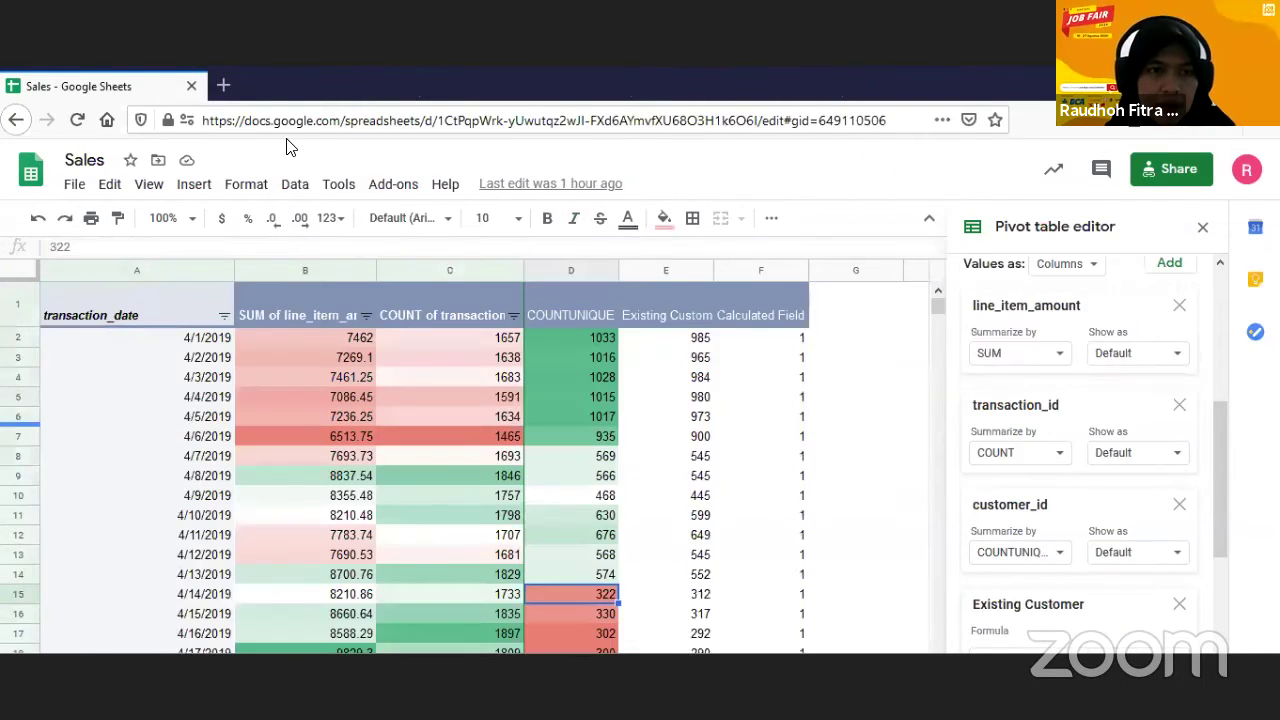
key("alt+Tab")
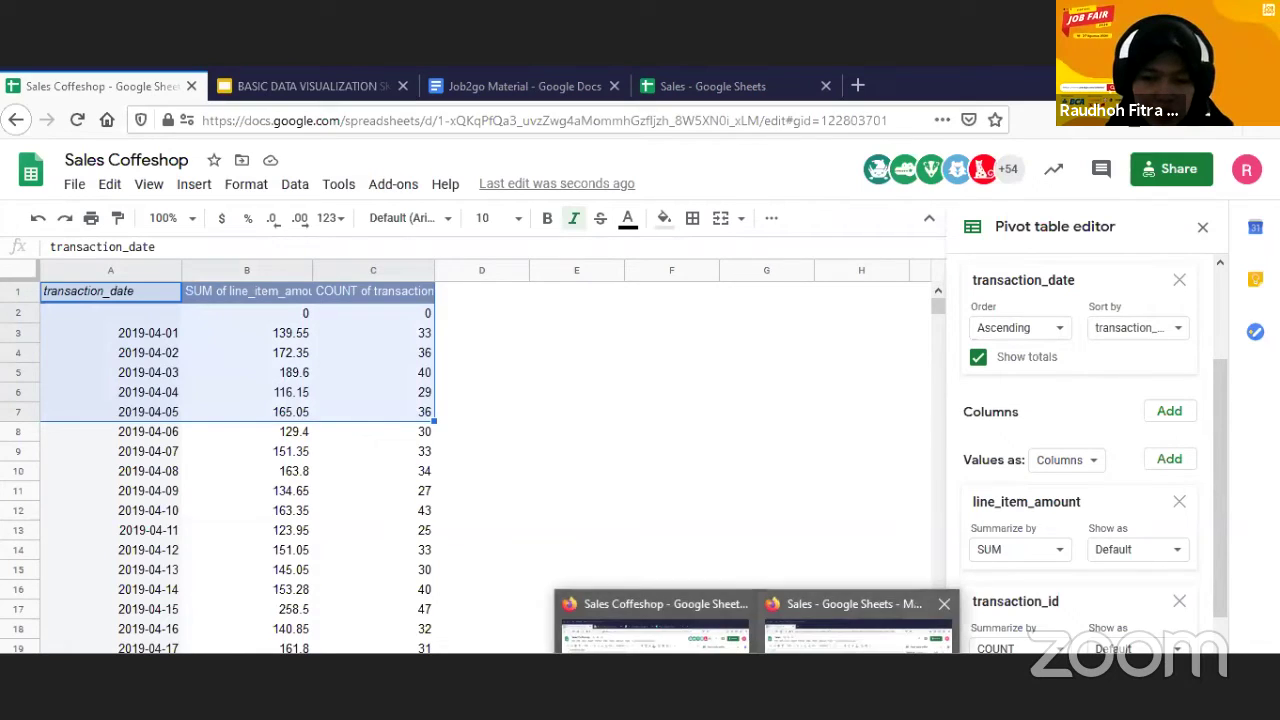
- Switch to the BASIC DATA VISUALIZATION SKILL presentation in Google Slides and present slide 27 on choosing the right chart
left_click(305, 86)
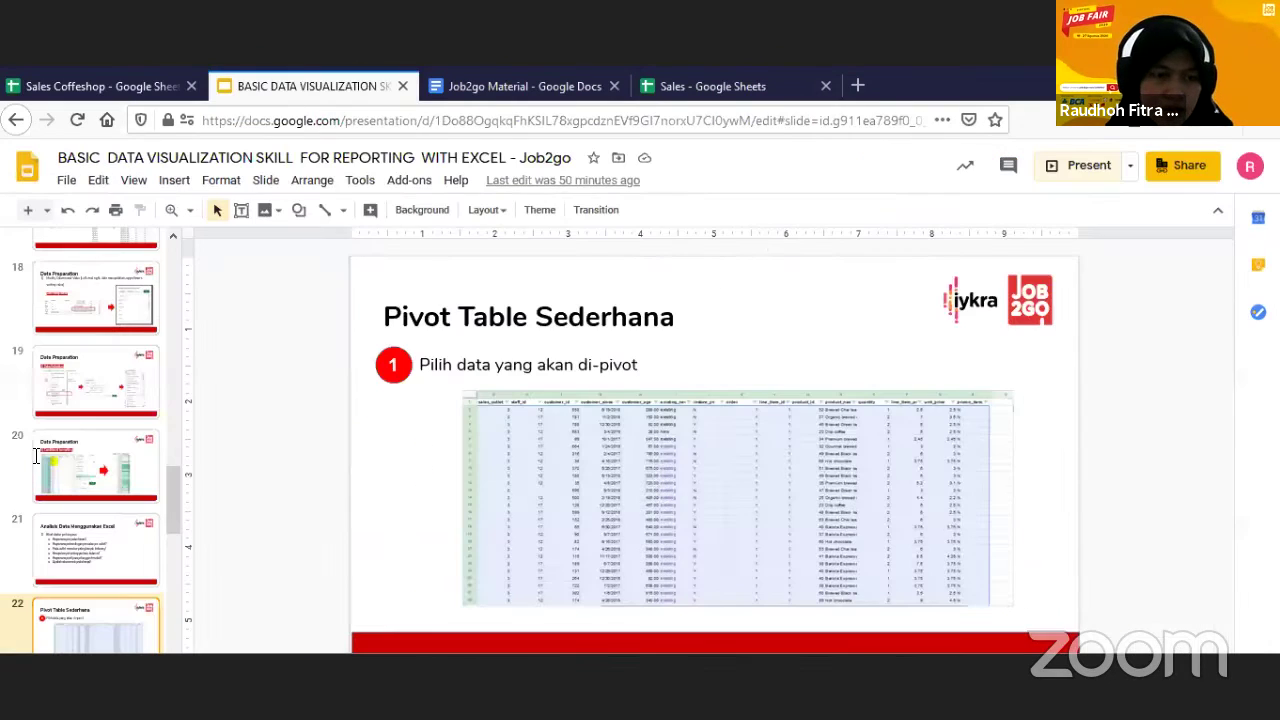
scroll(38, 474, "down", 8)
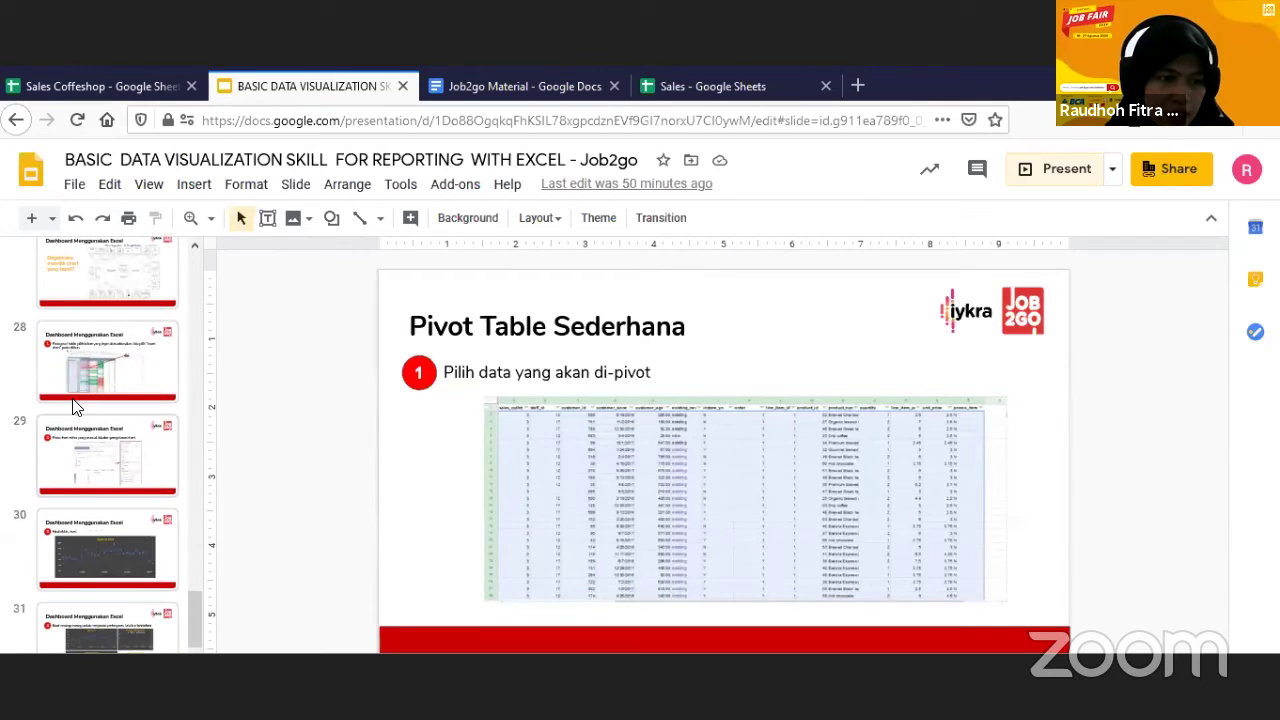
left_click(94, 263)
left_click(1024, 174)
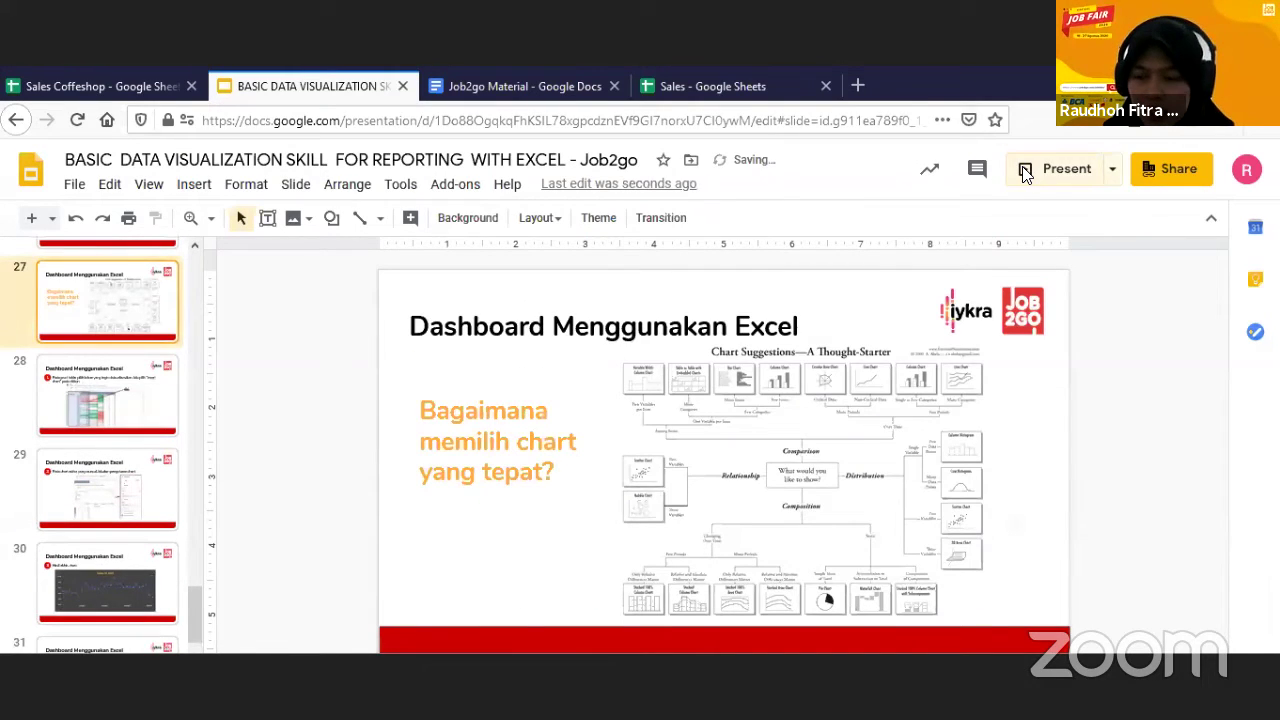
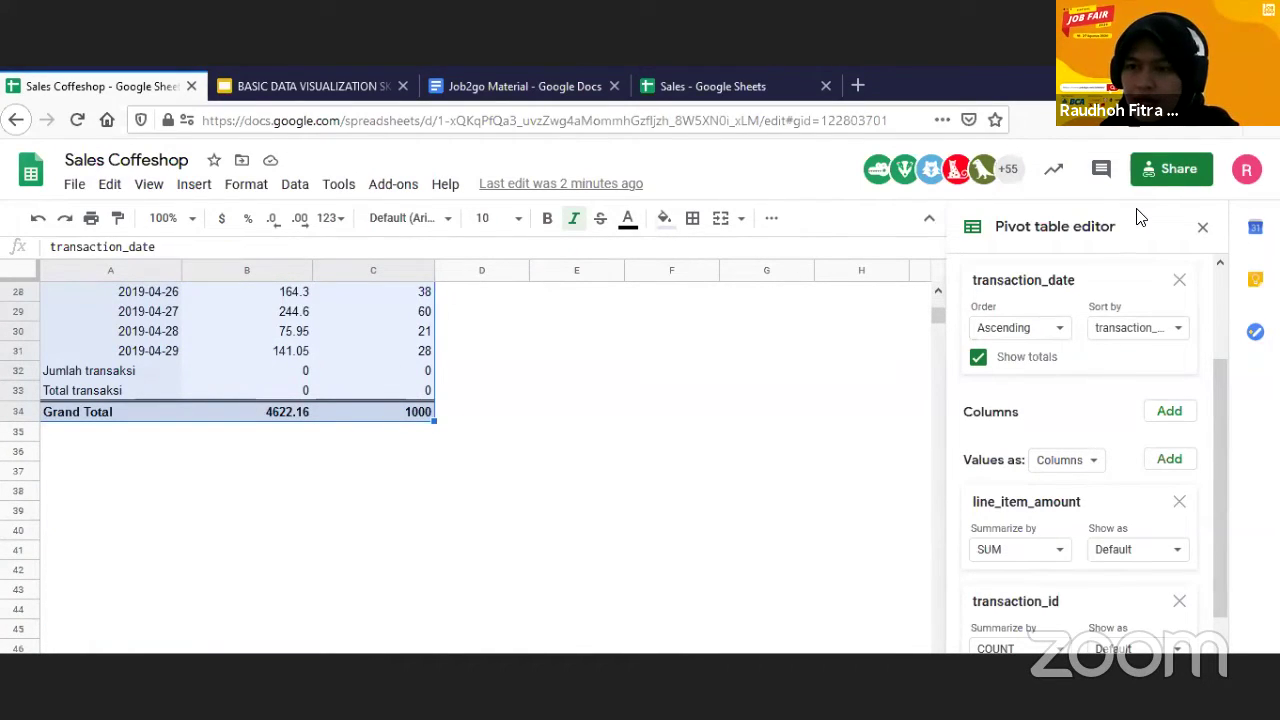
- Insert a line chart from the pivot table range A1:C34 in Sales Coffeshop and move it beside the pivot data
left_click(1202, 227)
scroll(566, 532, "up", 7)
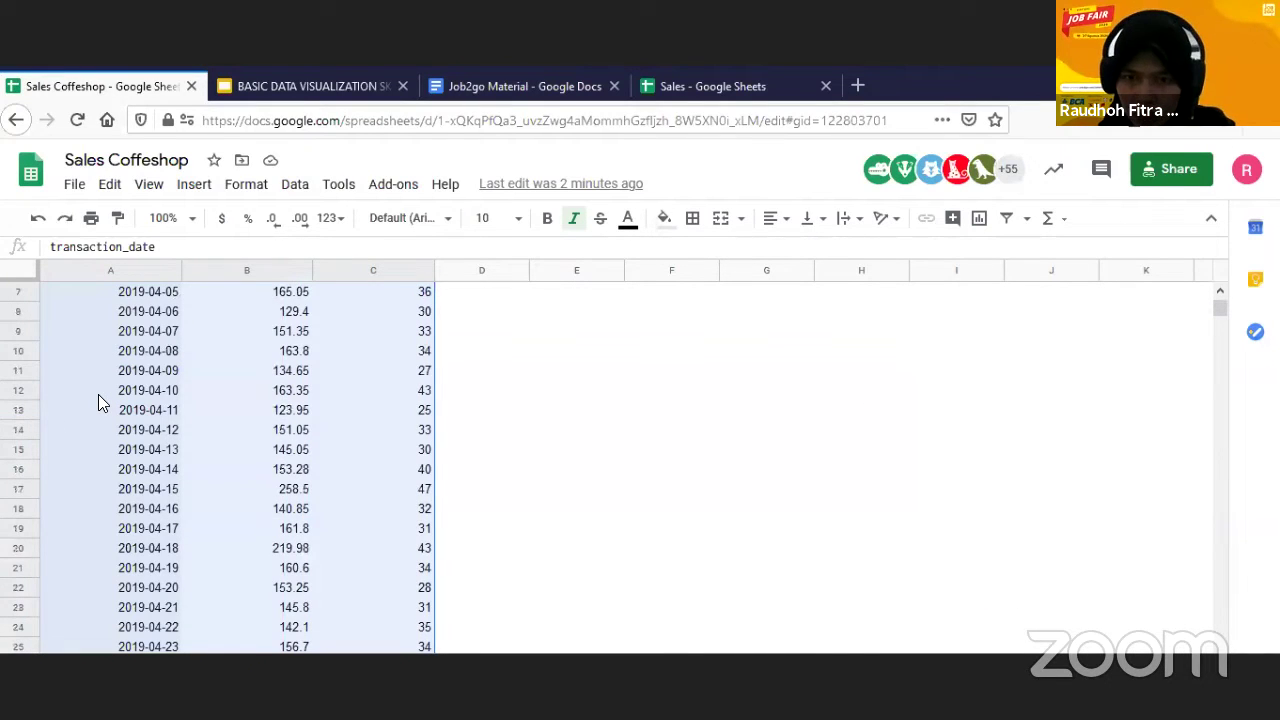
left_click(979, 222)
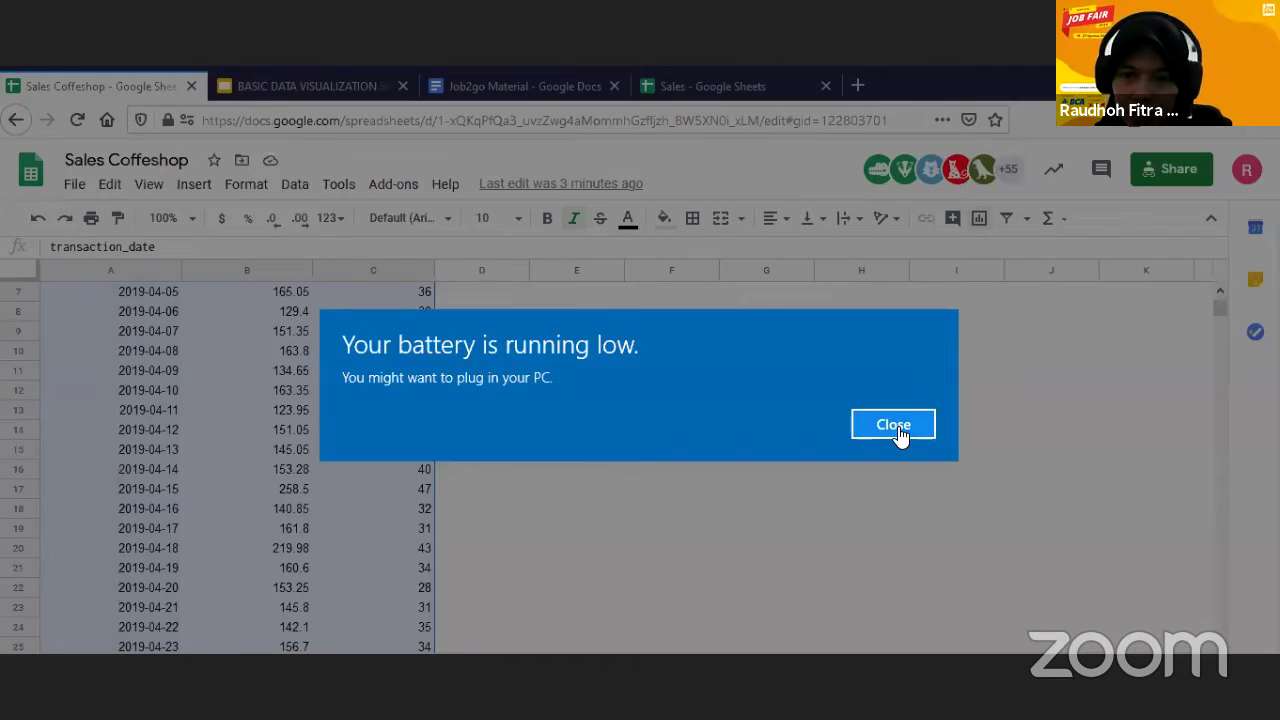
left_click(893, 425)
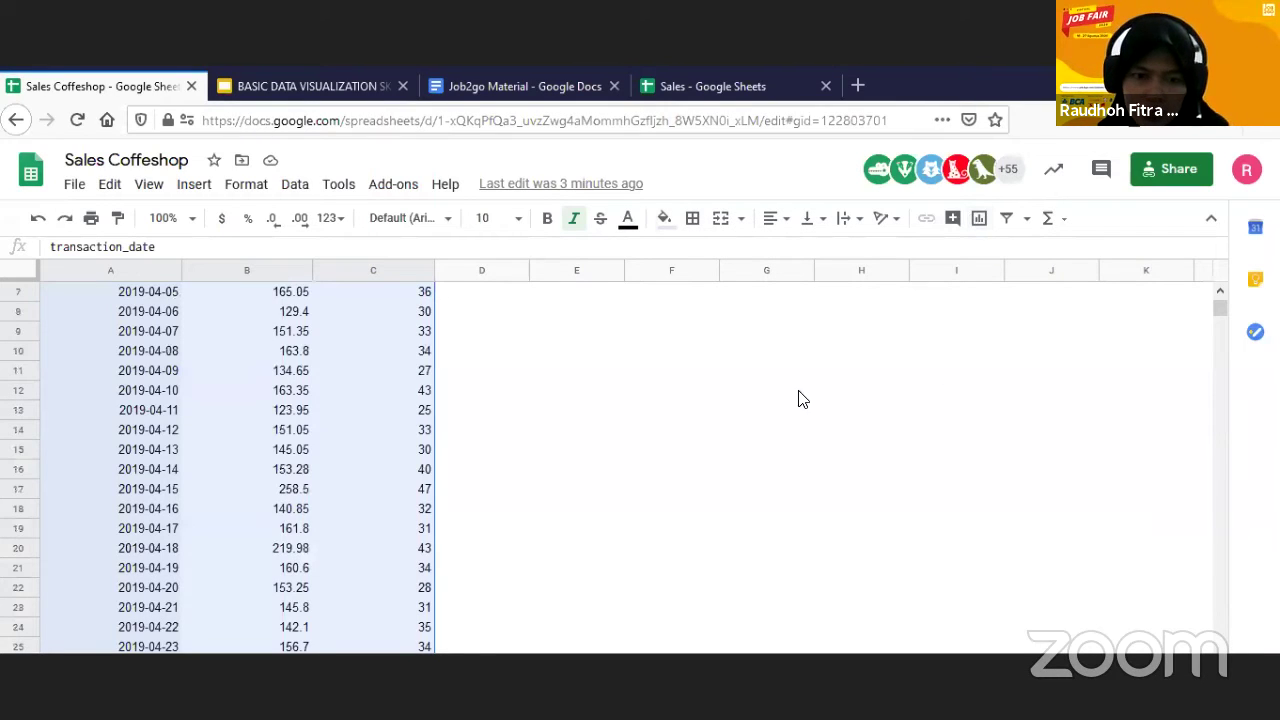
left_click(979, 222)
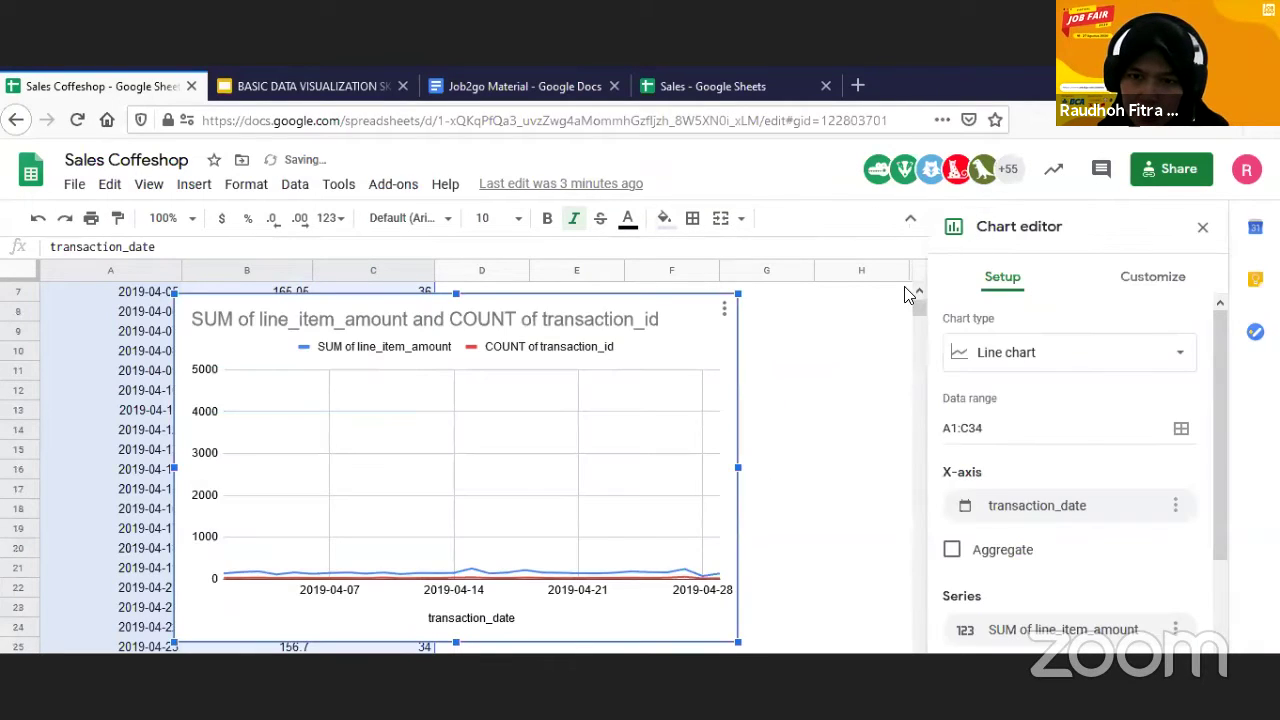
left_click_drag(563, 297, 824, 314)
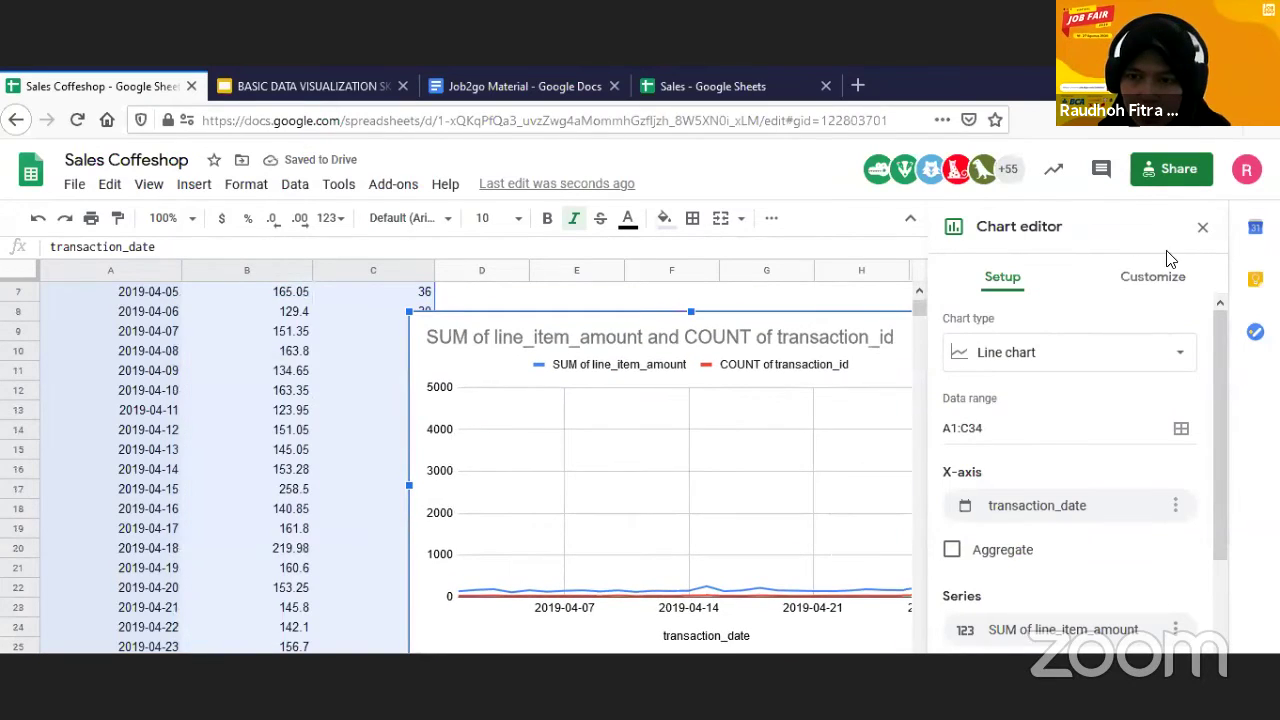
- Reposition the line chart near the top of the pivot table data and reopen it in the chart editor
key("Escape")
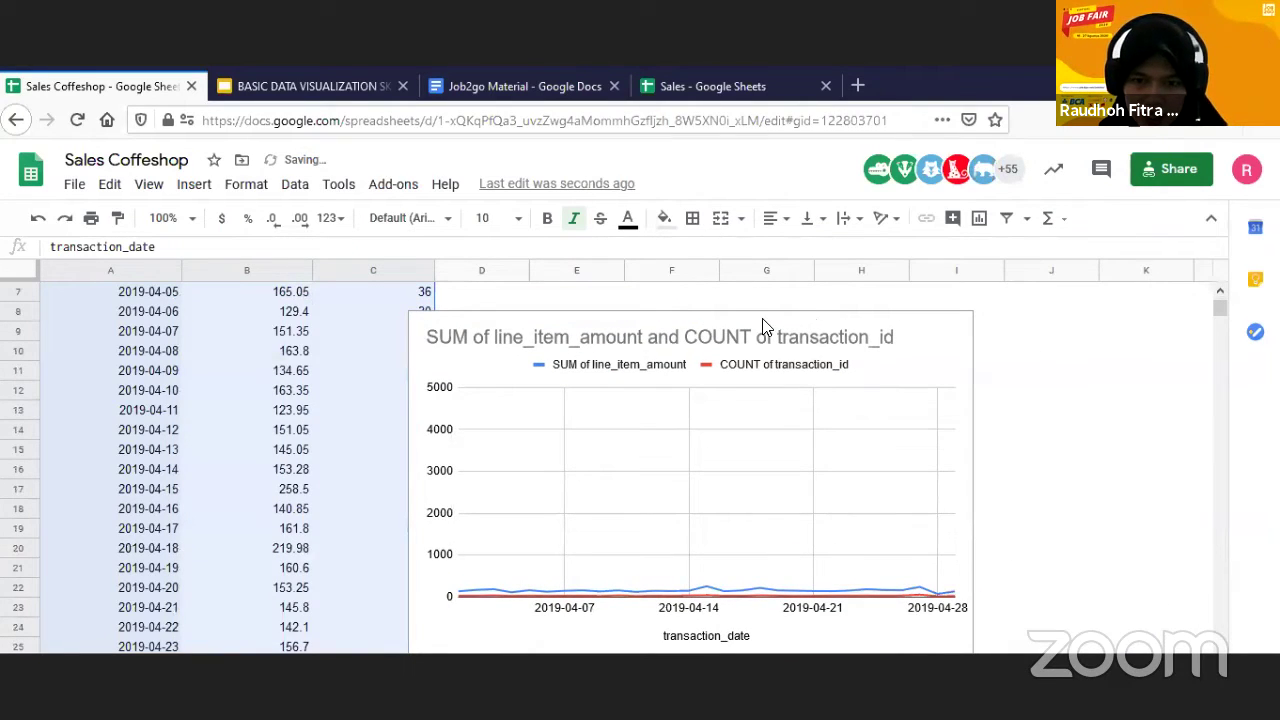
left_click(887, 325)
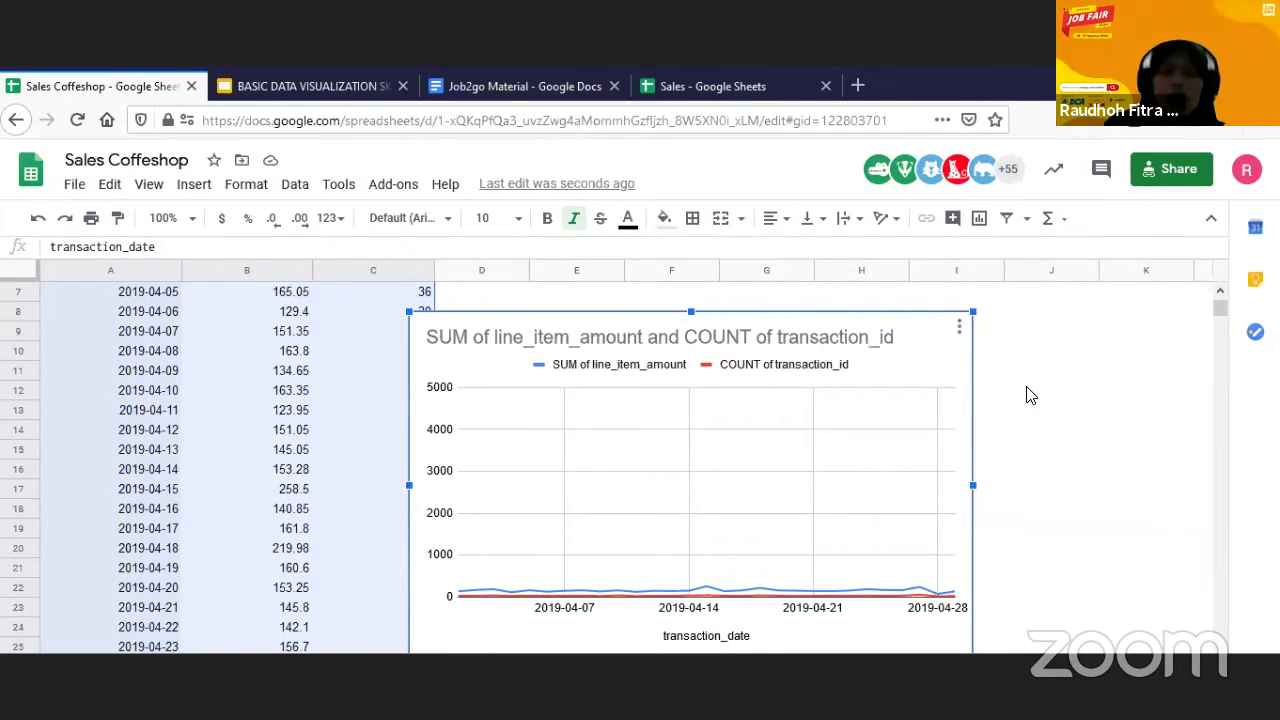
left_click(1040, 429)
left_click_drag(877, 372, 923, 366)
scroll(1000, 443, "up", 2)
scroll(990, 362, "down", 1)
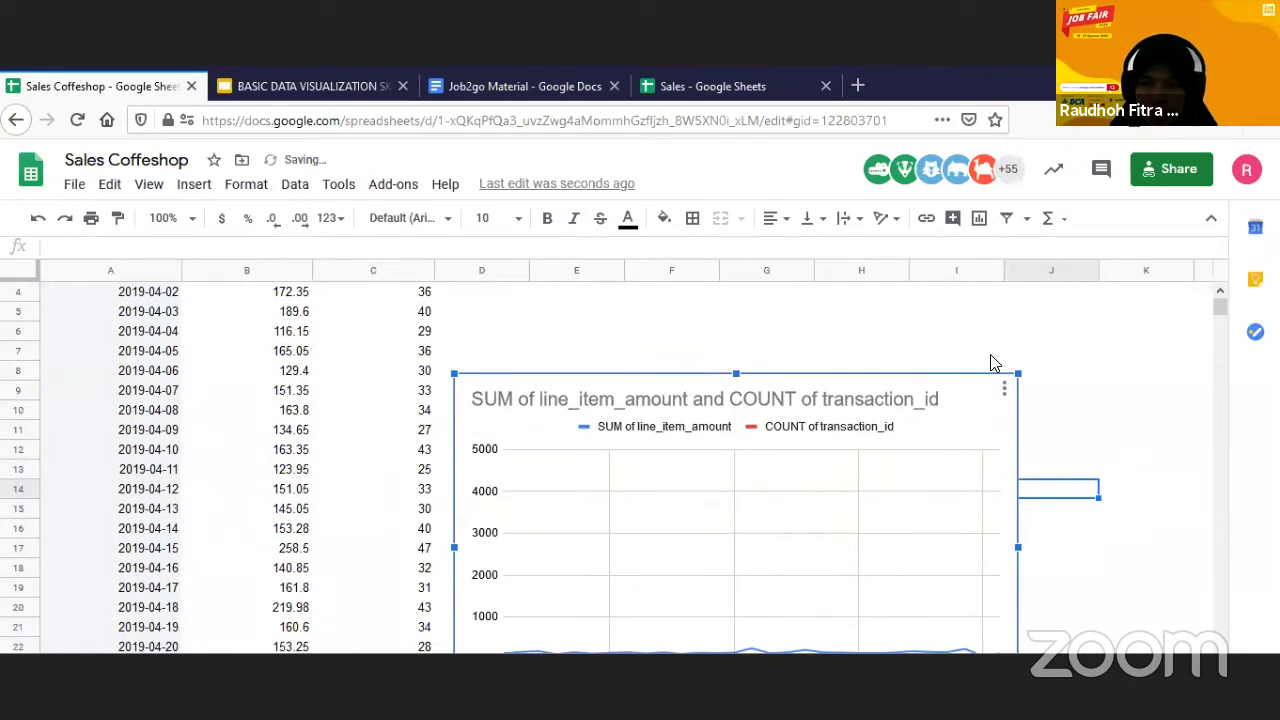
left_click(1005, 388)
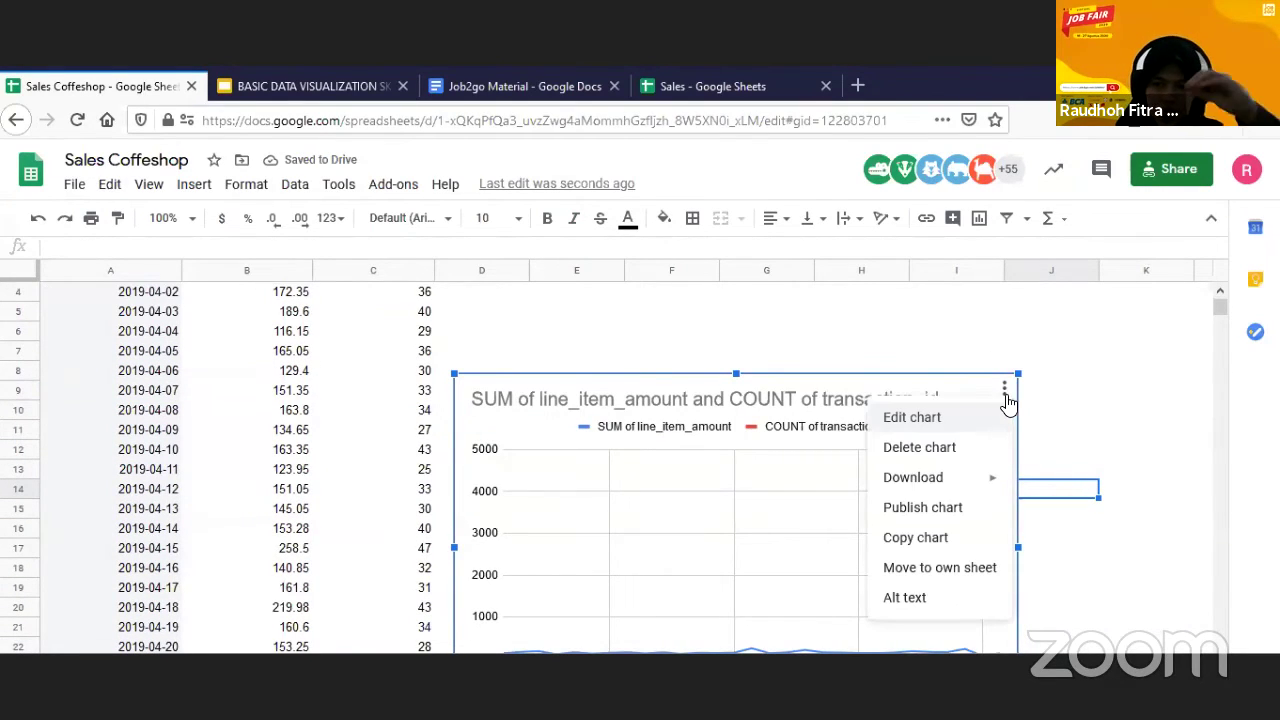
left_click(912, 417)
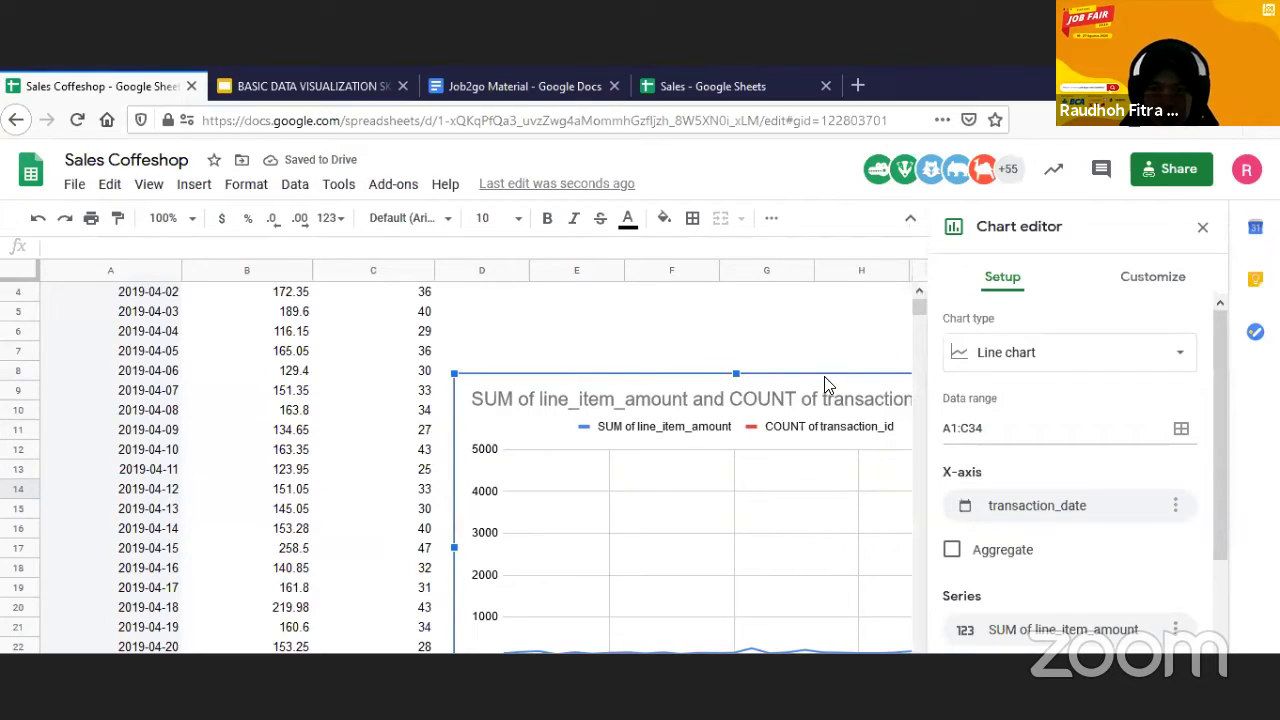
left_click_drag(824, 376, 639, 290)
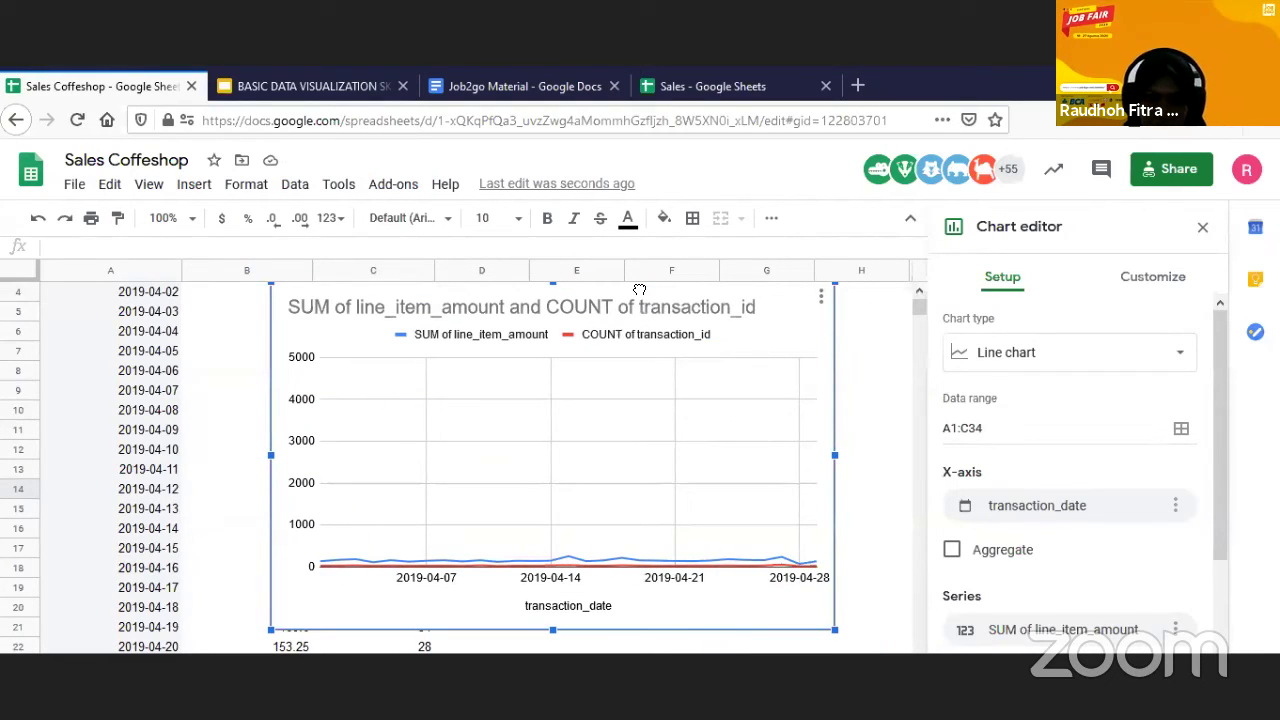
- Change the chart title to "Penjualan harian April 2019" and shift the chart to uncover the column B values
left_click(1157, 280)
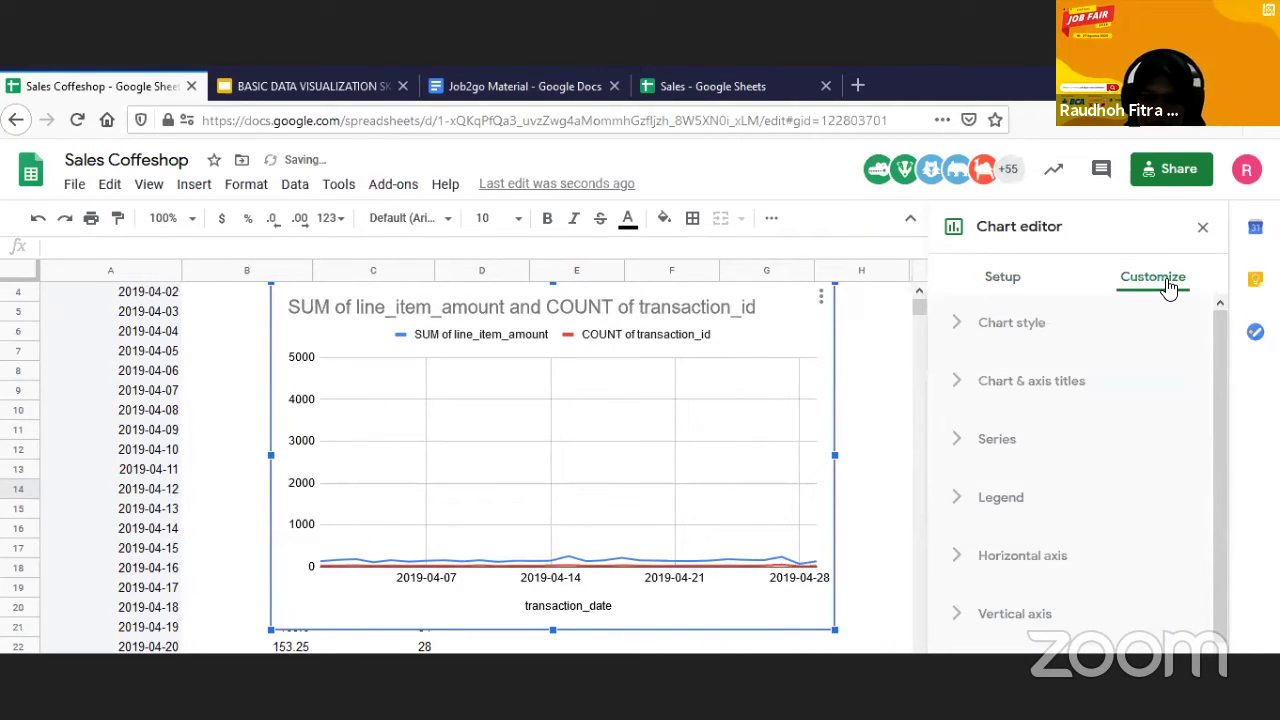
left_click(963, 386)
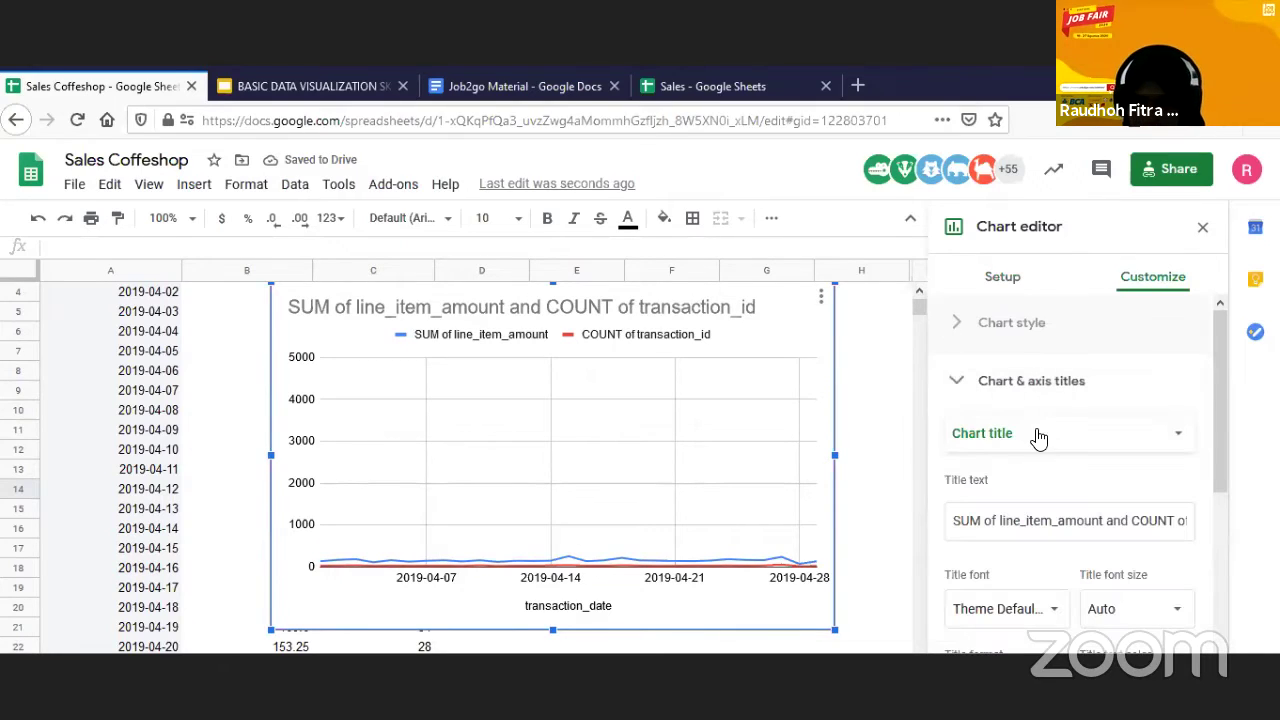
left_click(1061, 518)
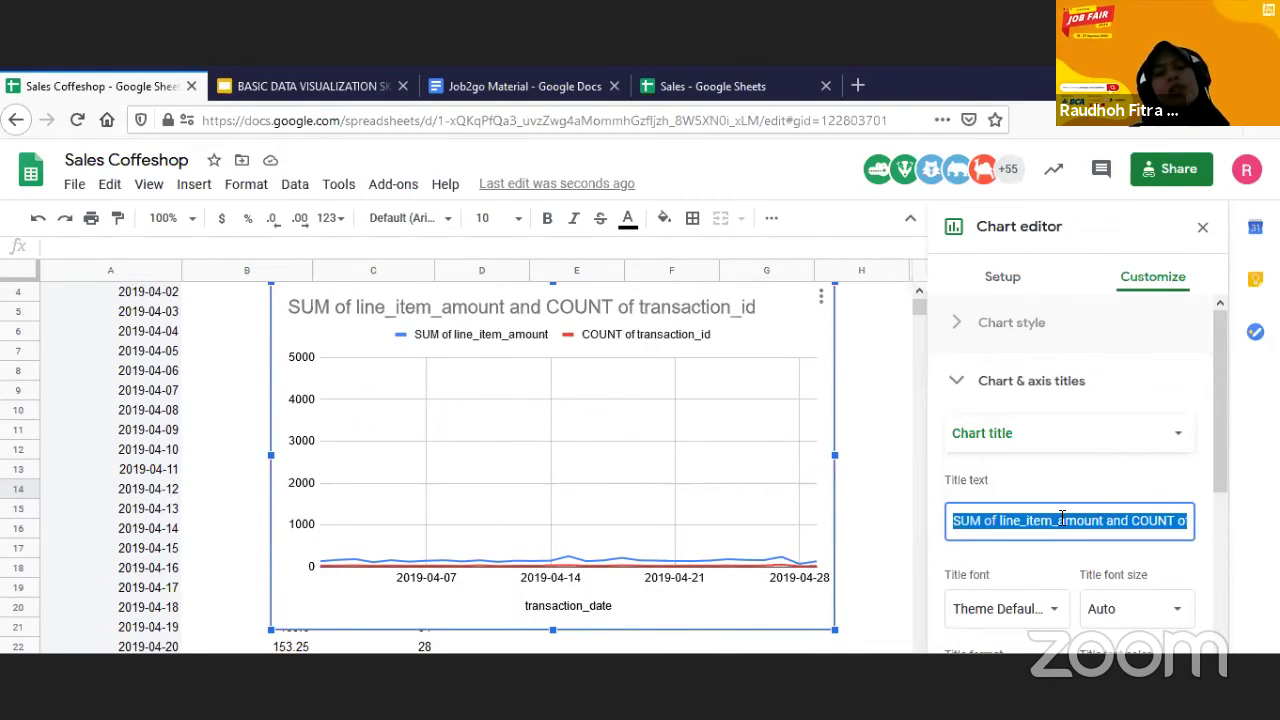
type("Penjualan harian")
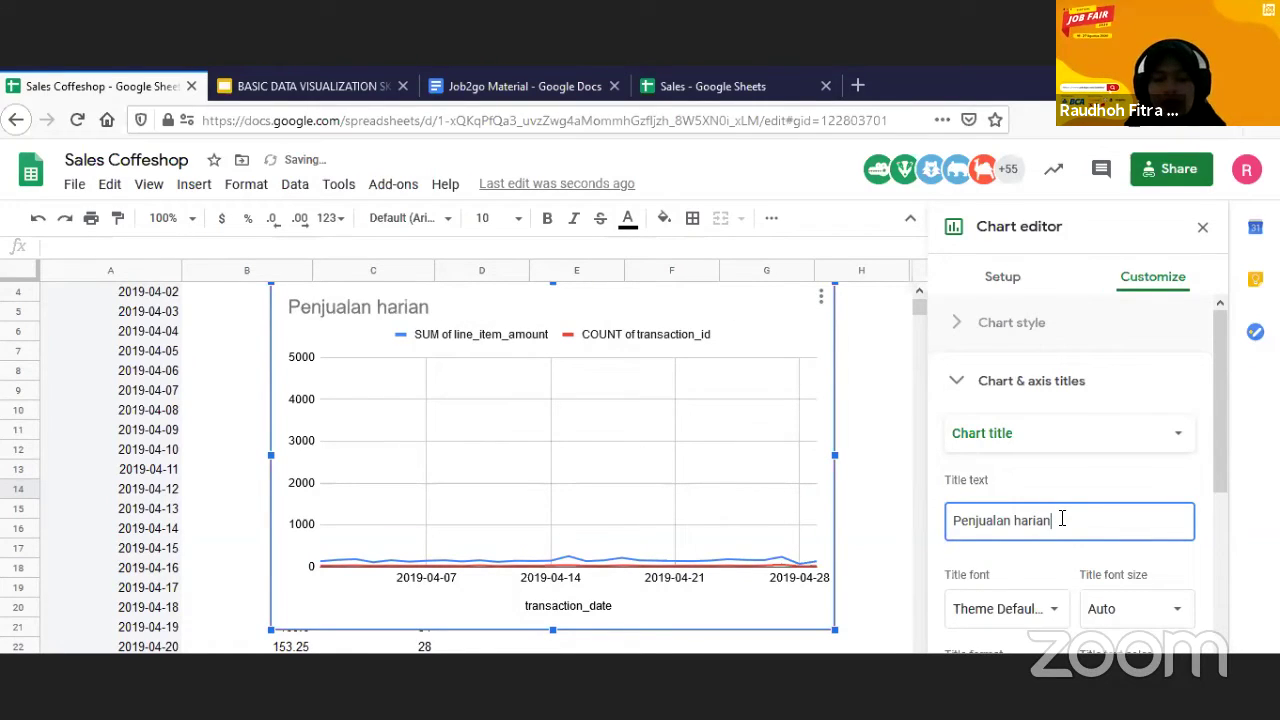
type(" Apr")
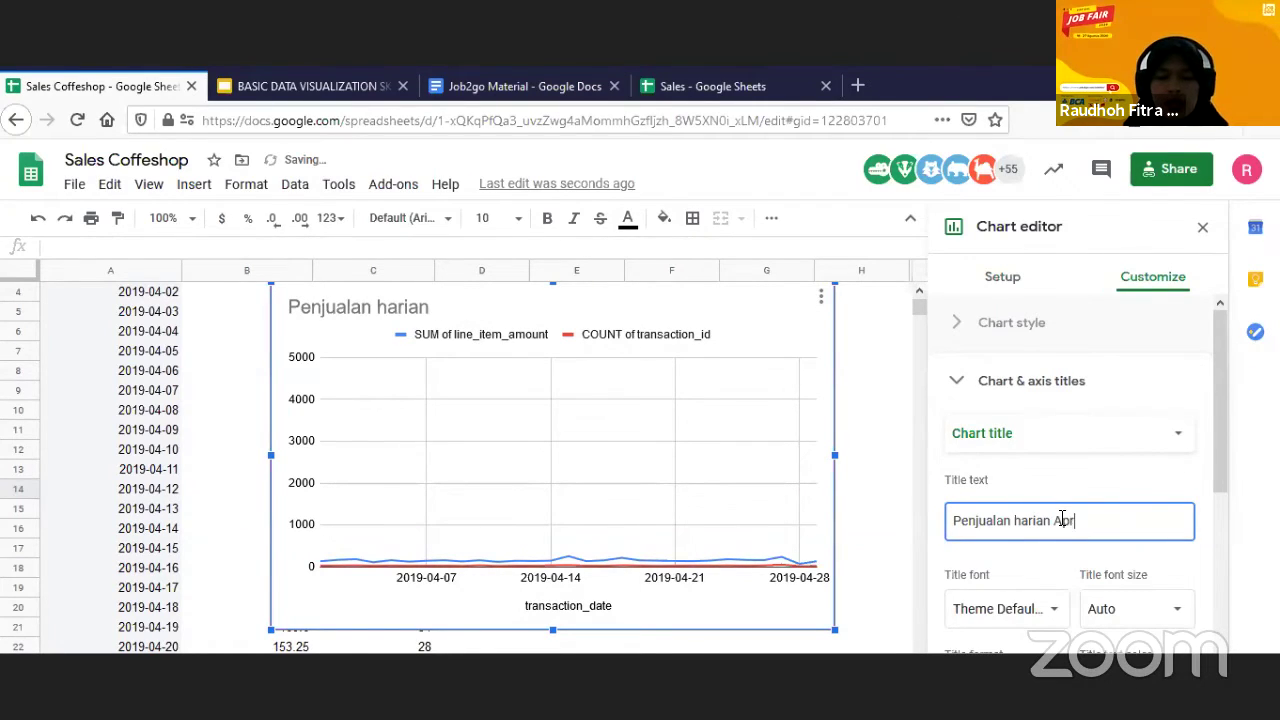
type("il 2019")
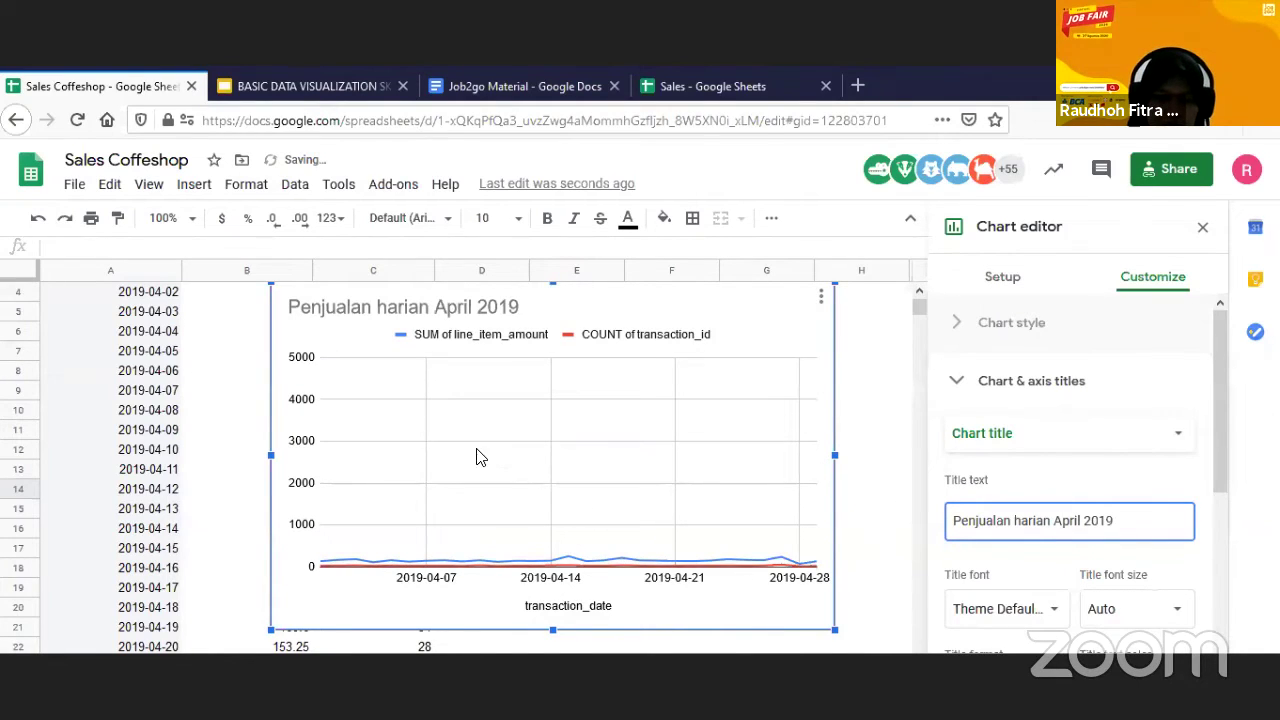
left_click_drag(760, 318, 809, 323)
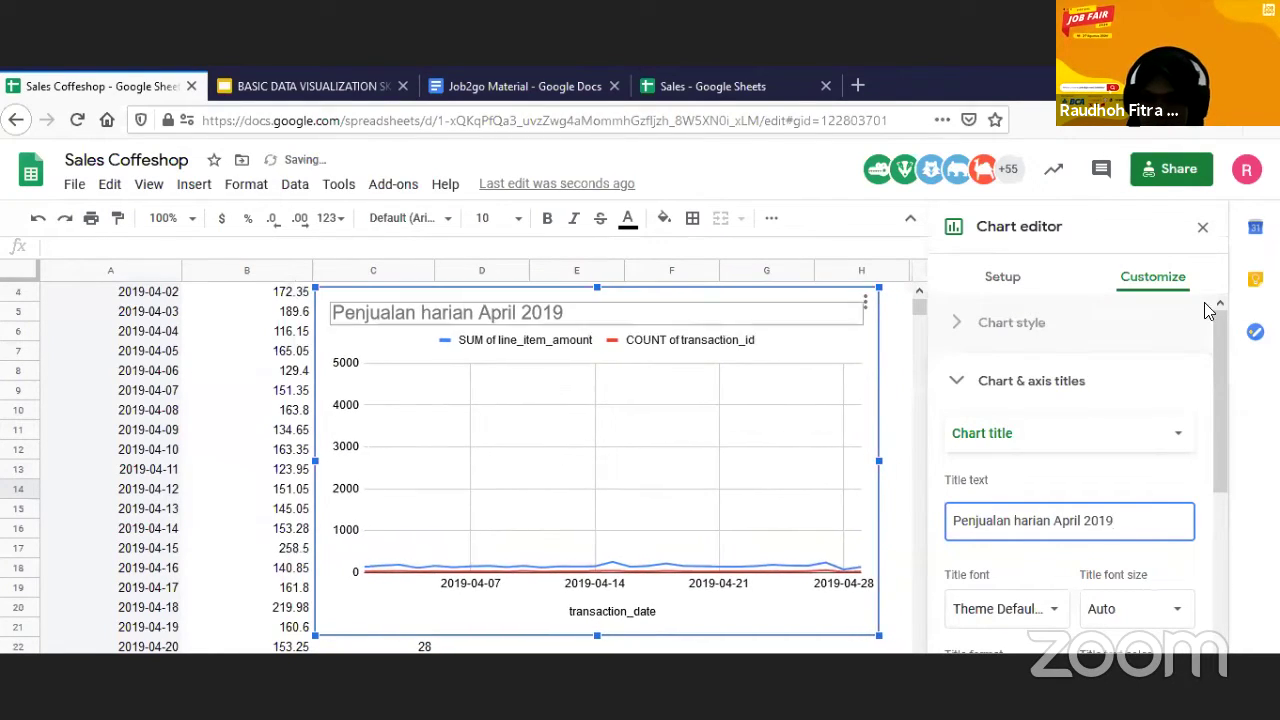
- Turn on aggregation for the chart's transaction_date X-axis
left_click(1018, 282)
scroll(1098, 484, "down", 1)
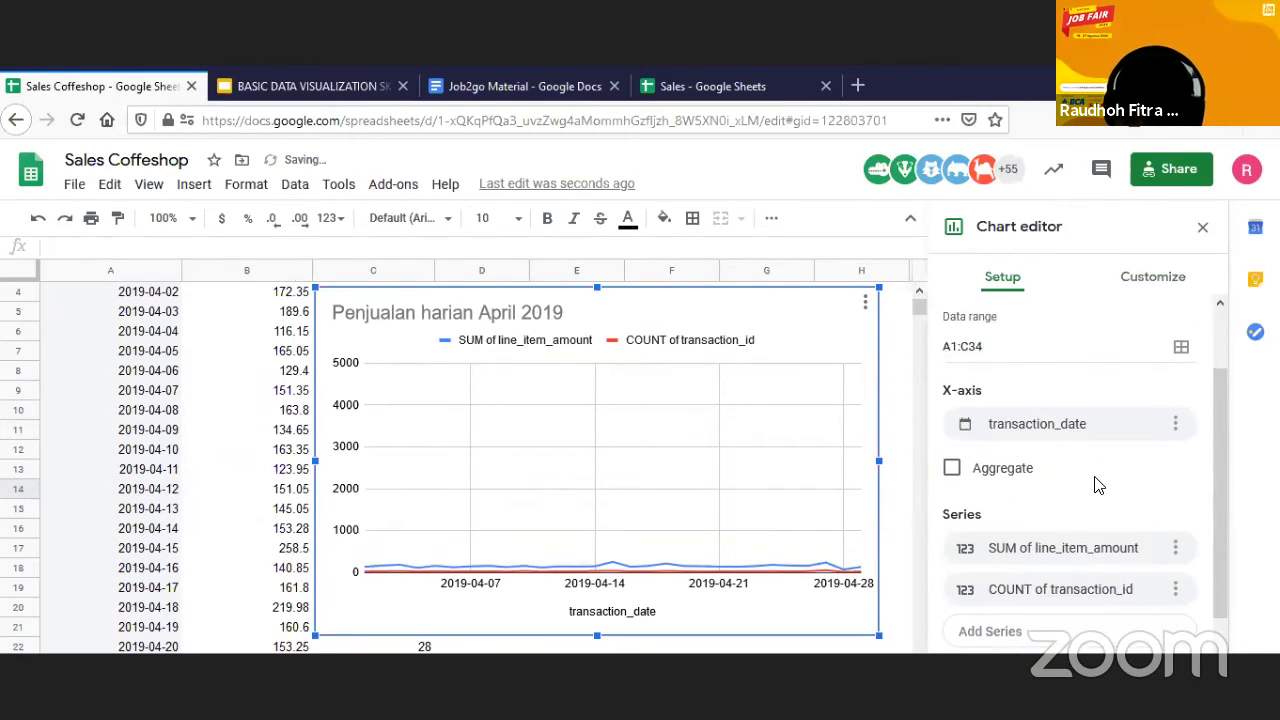
left_click(953, 466)
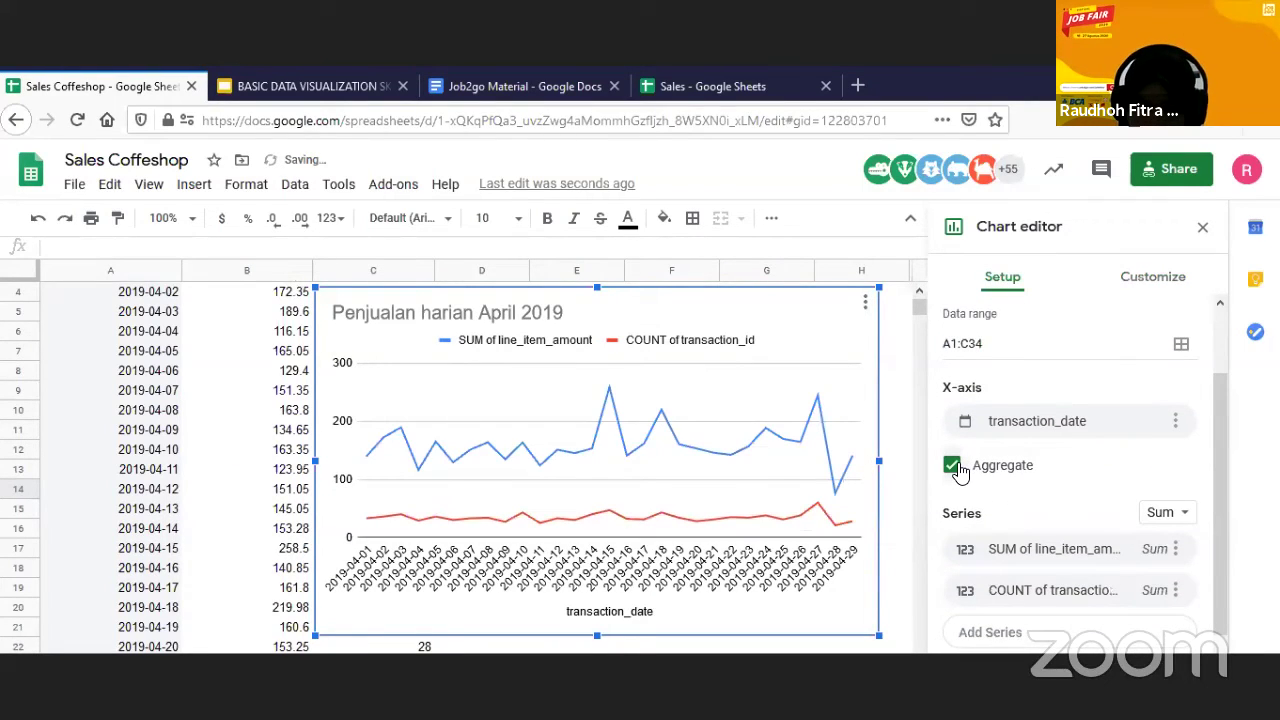
scroll(990, 485, "down", 1)
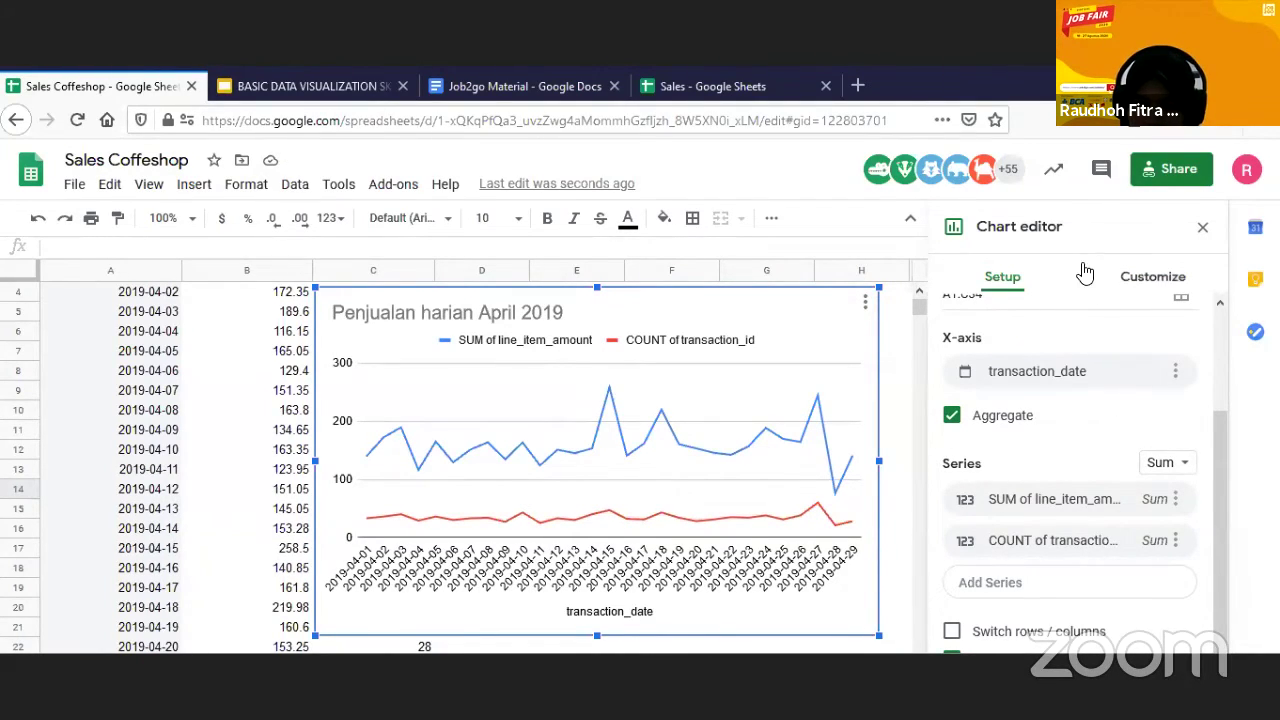
- Examine the chart's title and horizontal axis customization options
left_click(1135, 277)
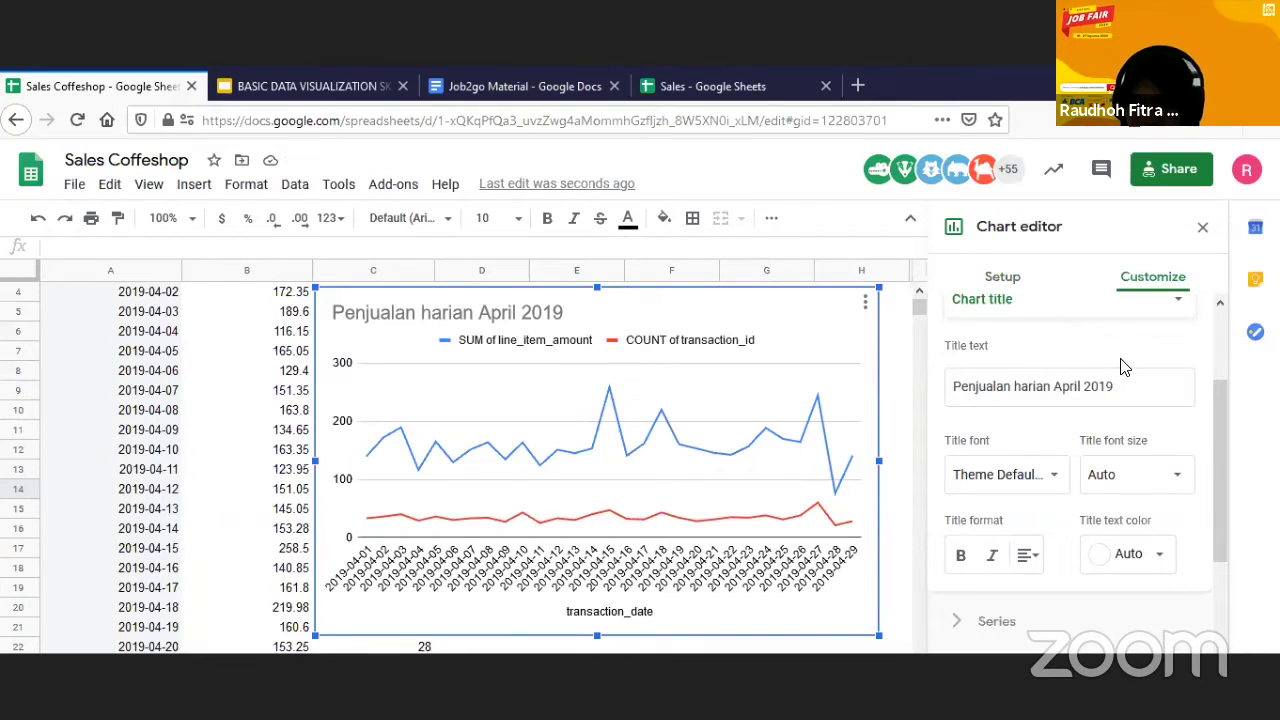
scroll(1050, 380, "up", 3)
left_click(960, 382)
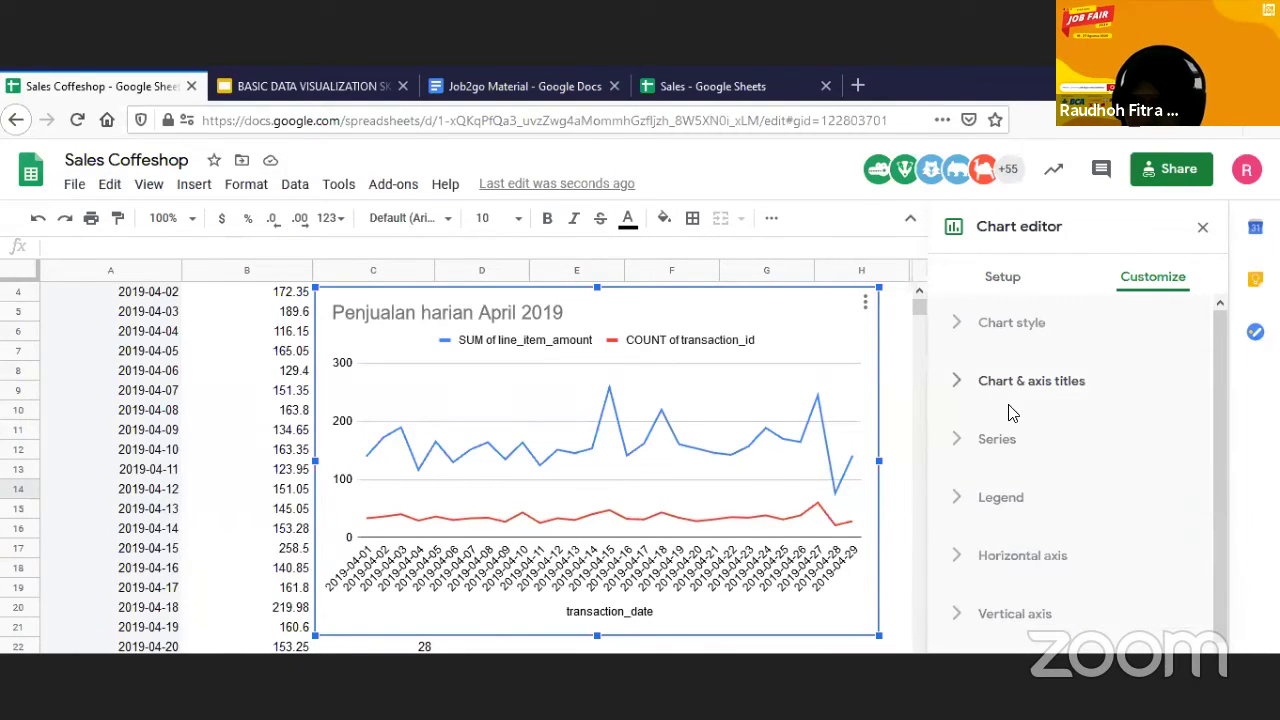
scroll(1022, 427, "down", 1)
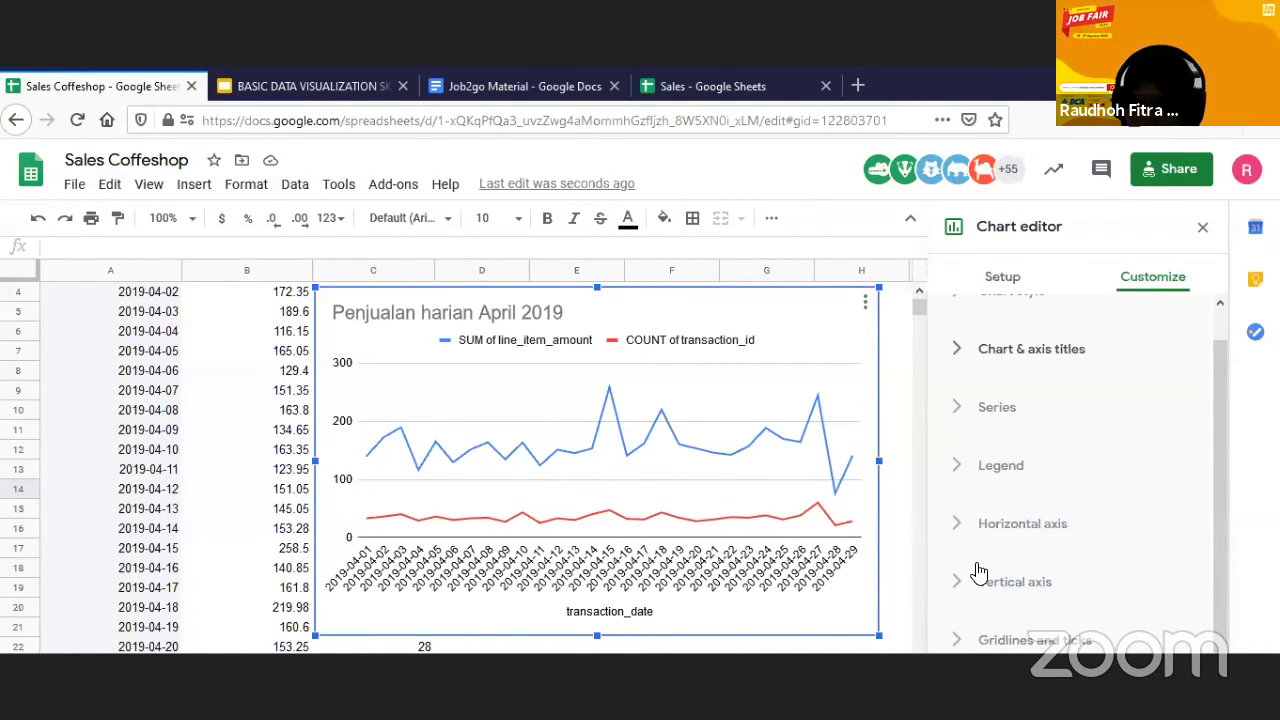
left_click(950, 525)
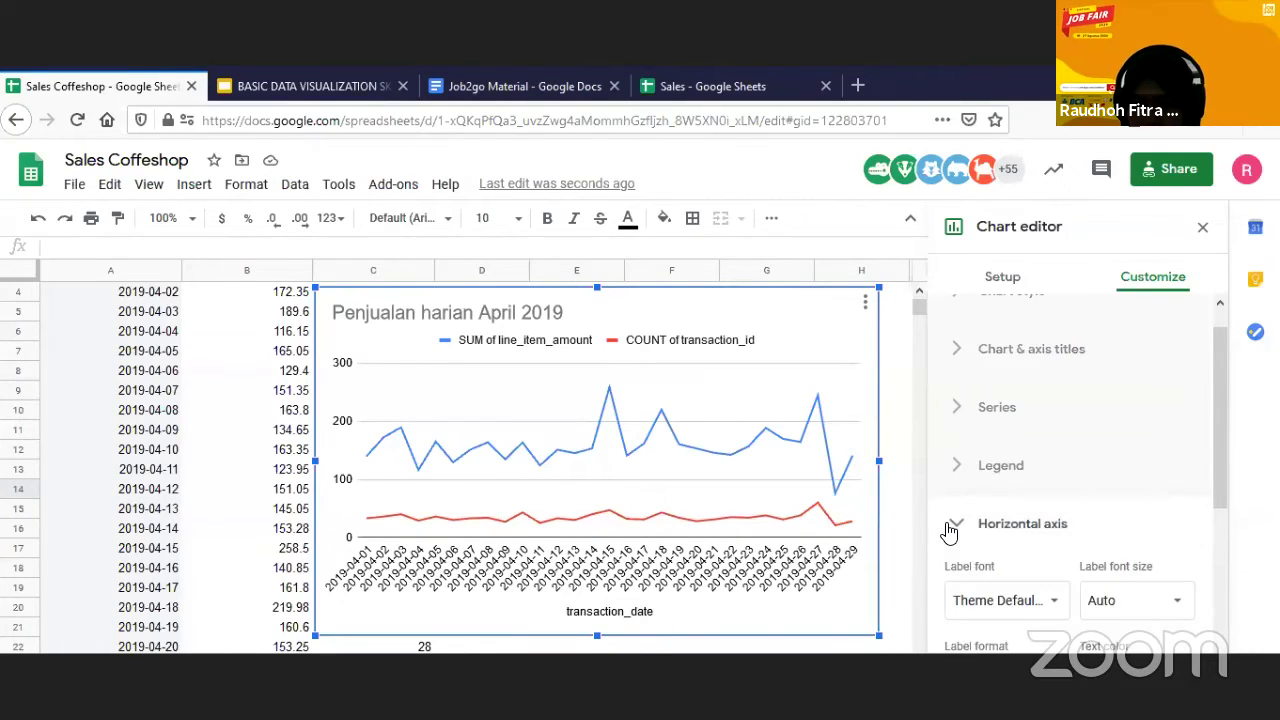
scroll(1005, 560, "down", 4)
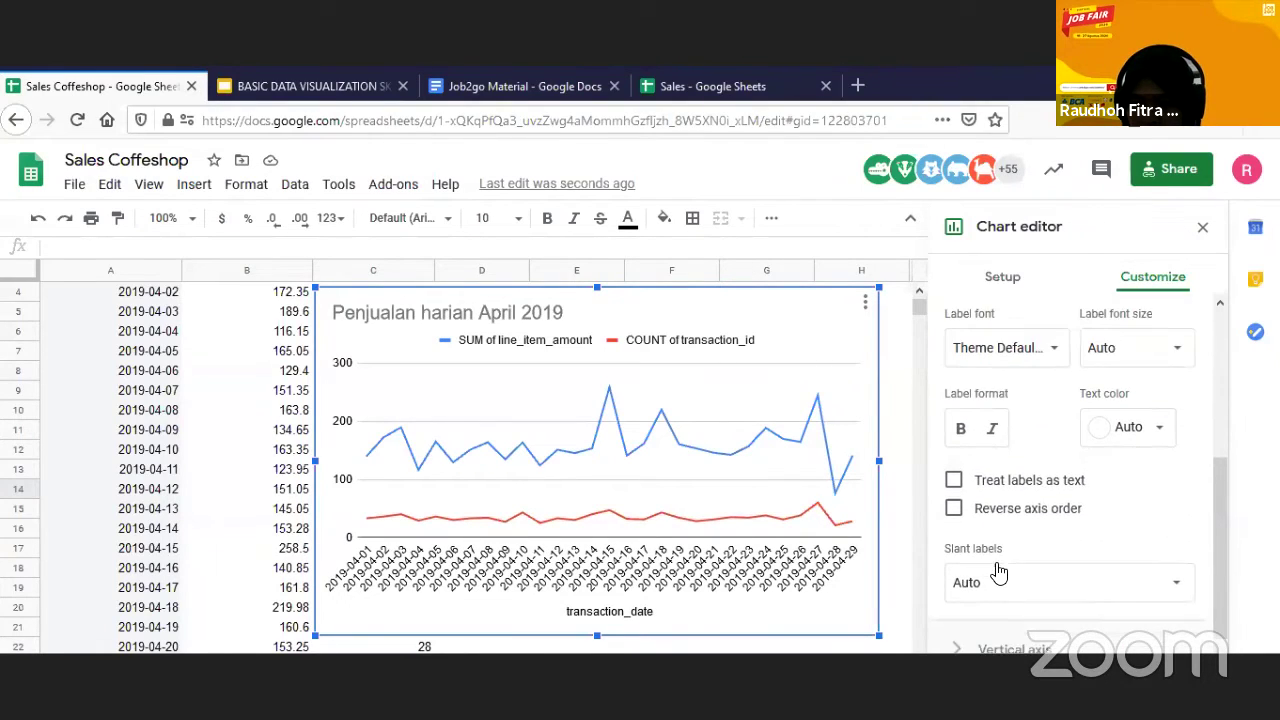
scroll(996, 577, "up", 6)
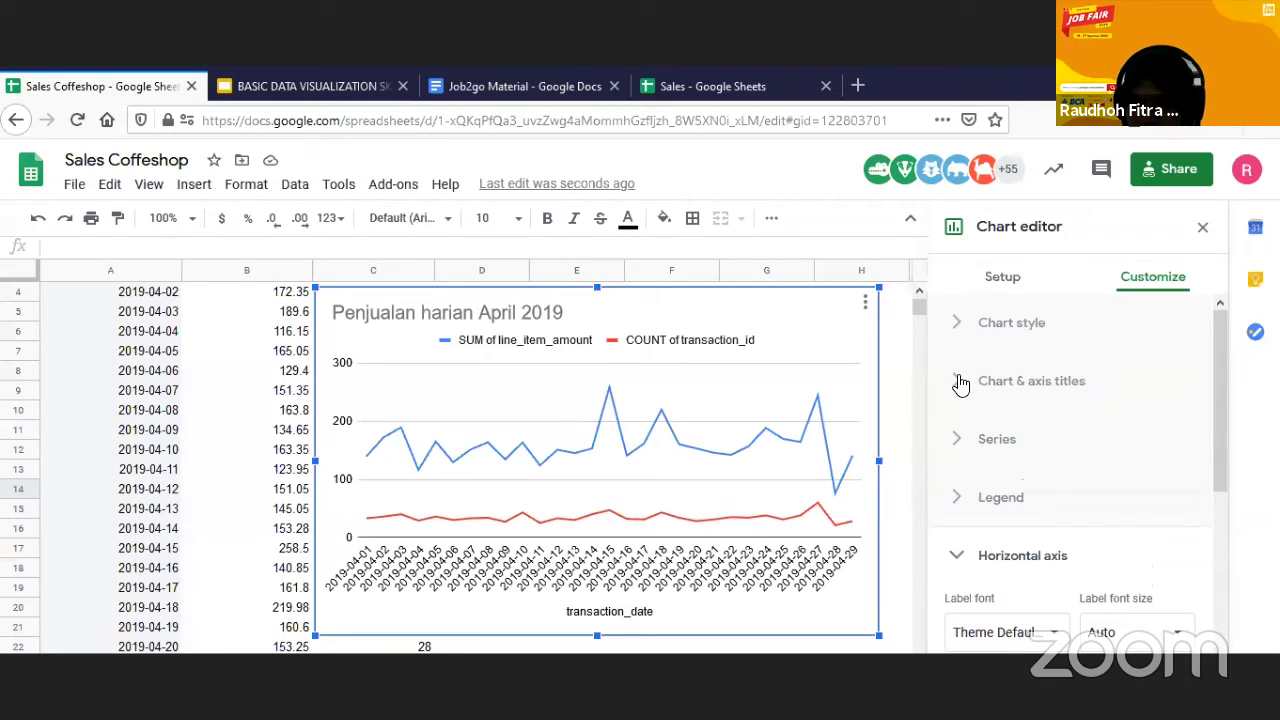
left_click(956, 556)
left_click(957, 385)
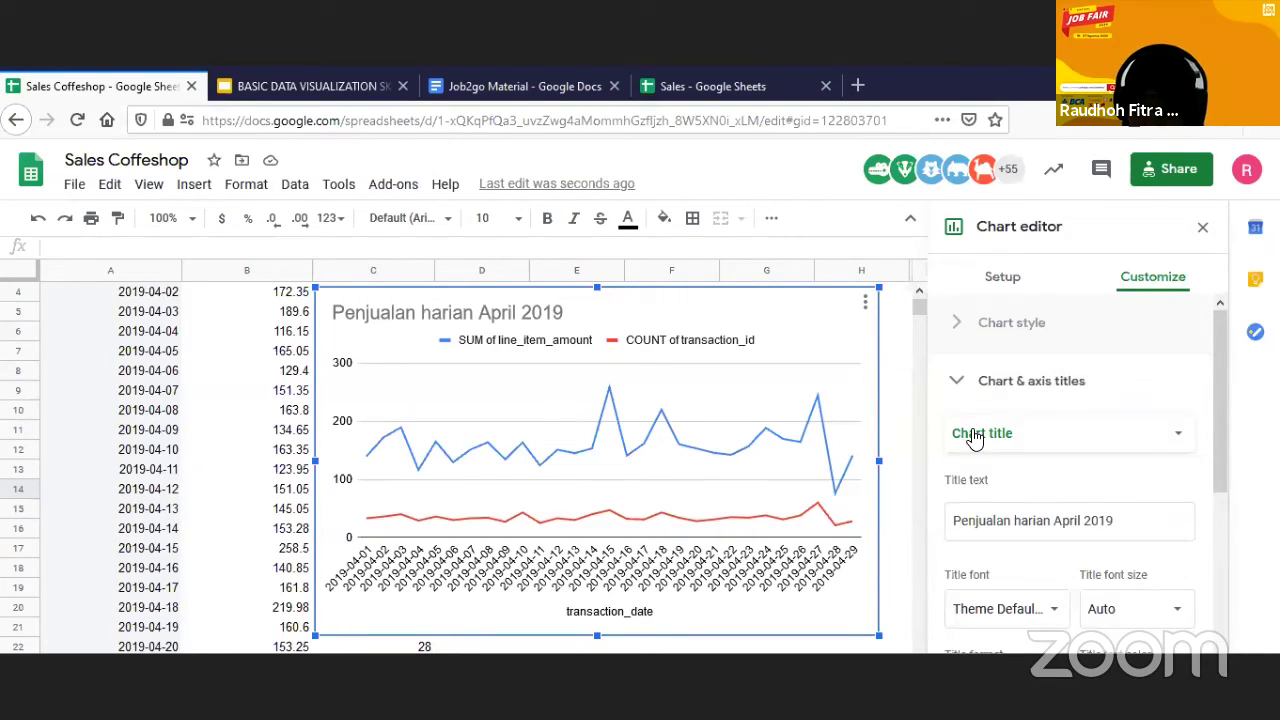
scroll(982, 465, "down", 2)
scroll(982, 470, "down", 3)
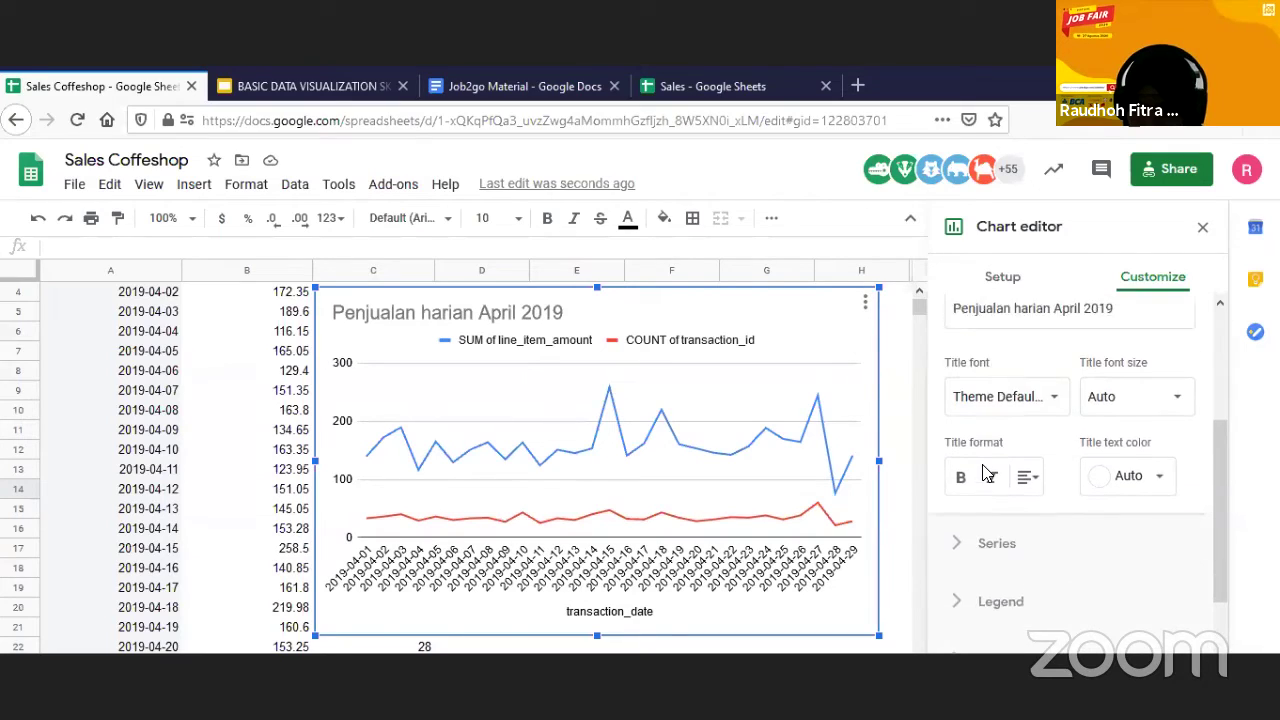
left_click(955, 537)
scroll(1000, 500, "down", 3)
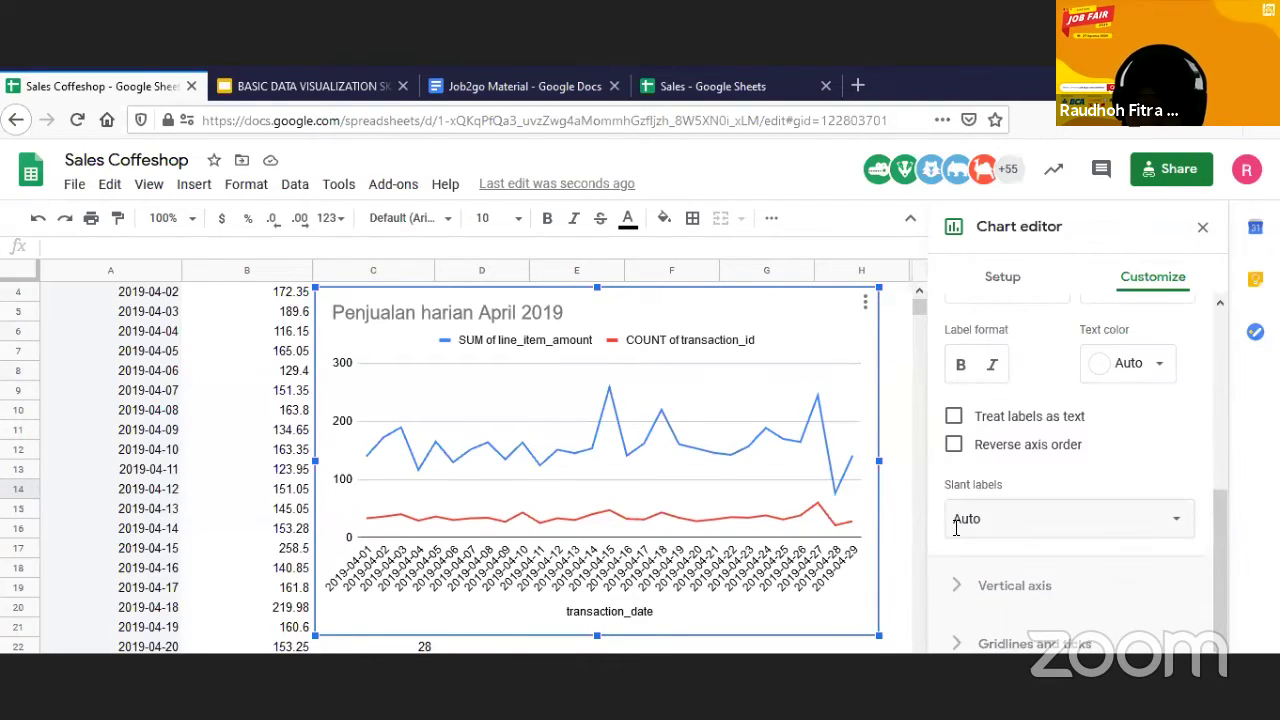
scroll(1016, 472, "up", 2)
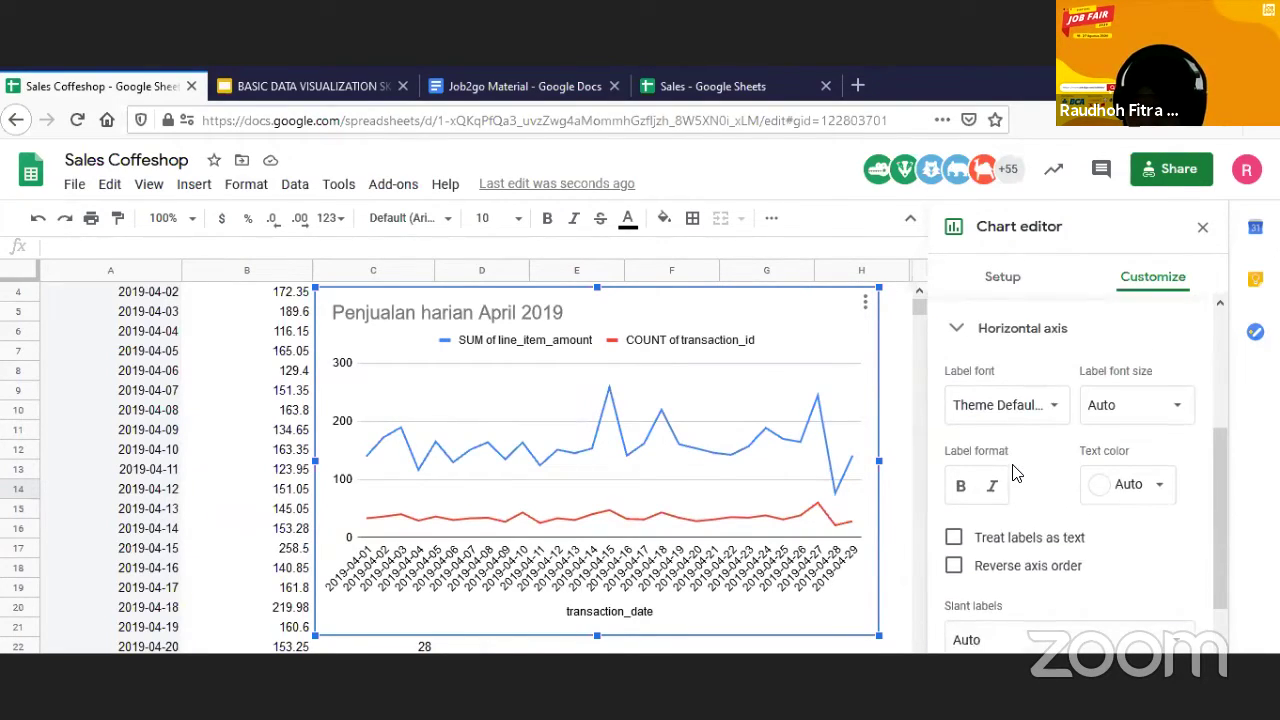
scroll(1016, 474, "down", 1)
scroll(1016, 474, "up", 1)
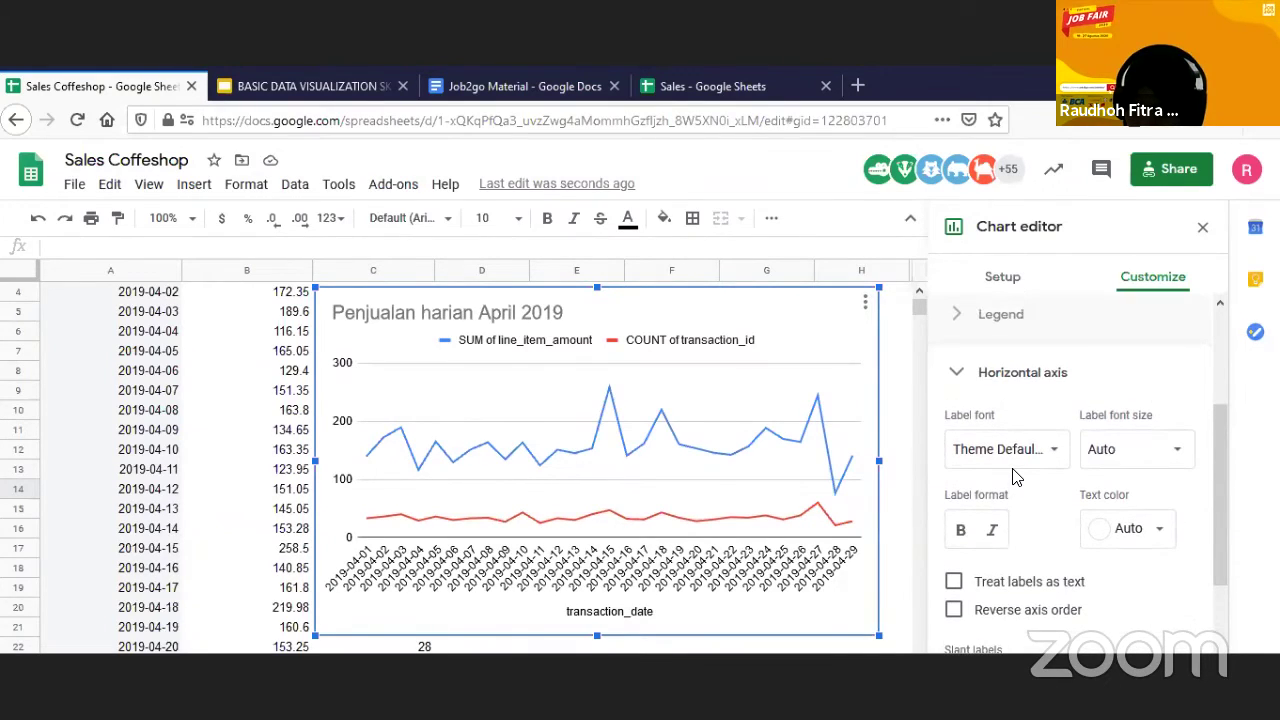
scroll(1016, 474, "down", 2)
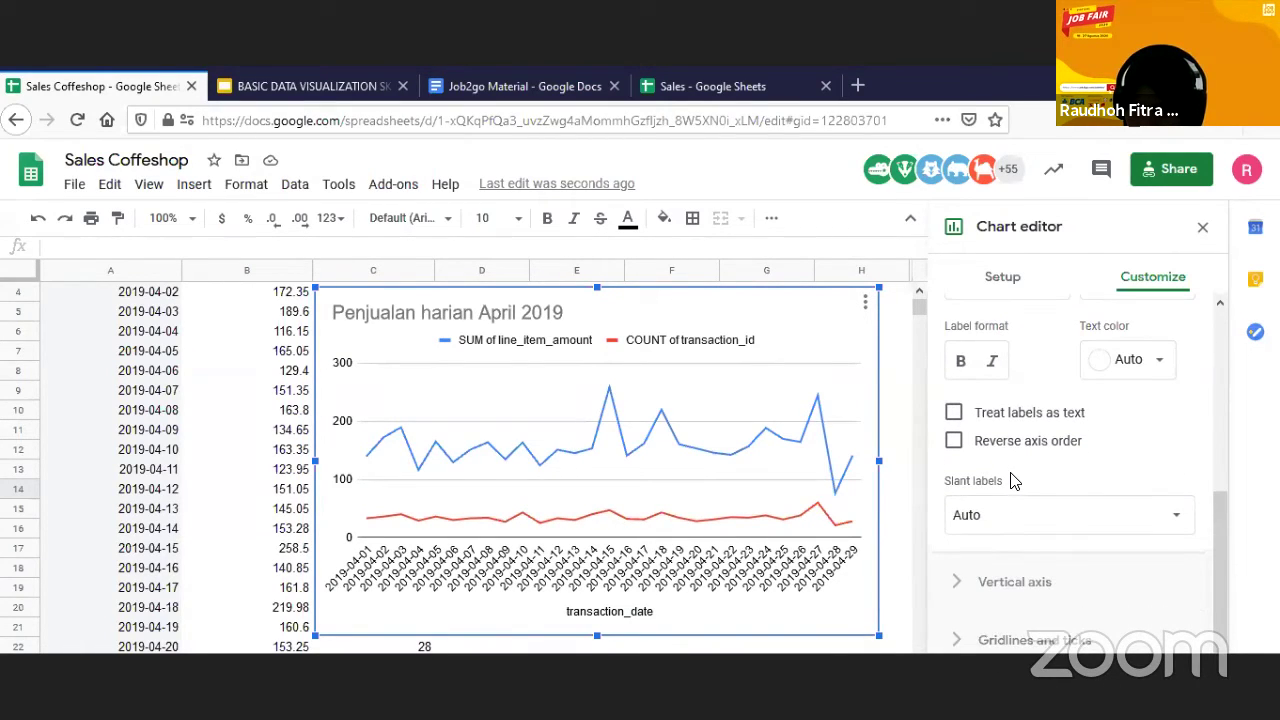
- Set the minimum of the chart's vertical axis to 280
left_click(953, 590)
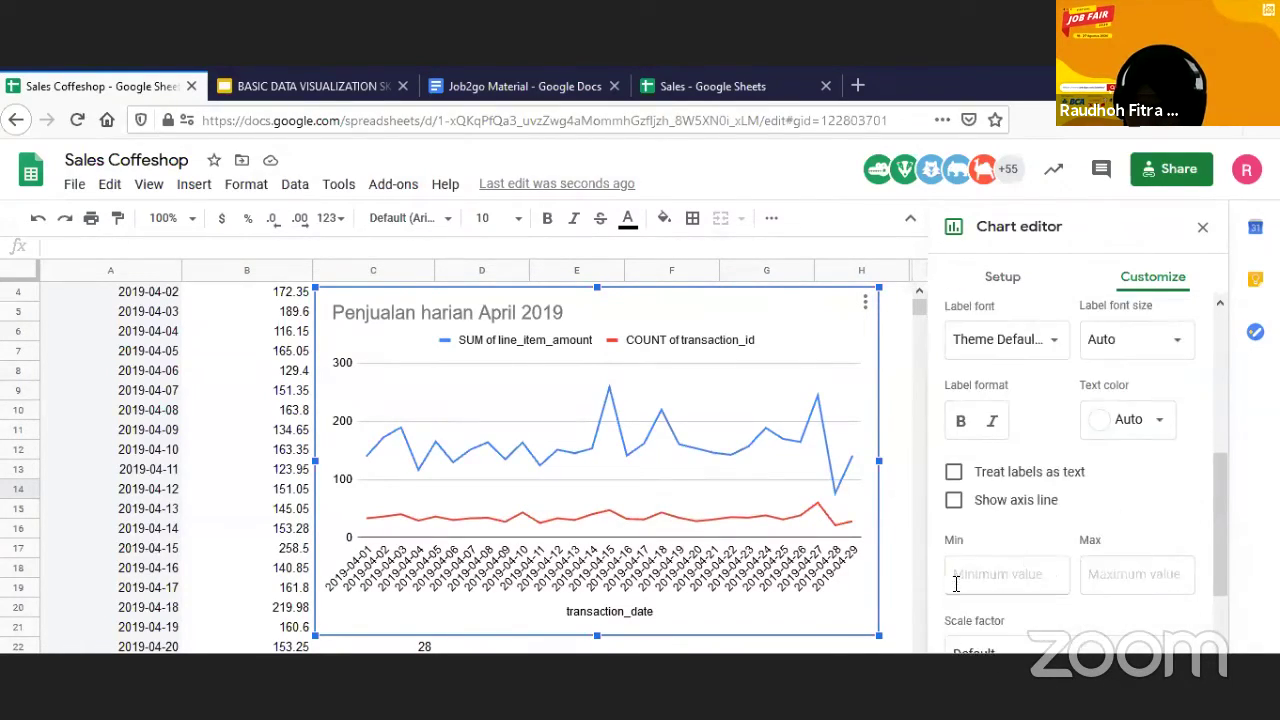
scroll(1143, 531, "down", 2)
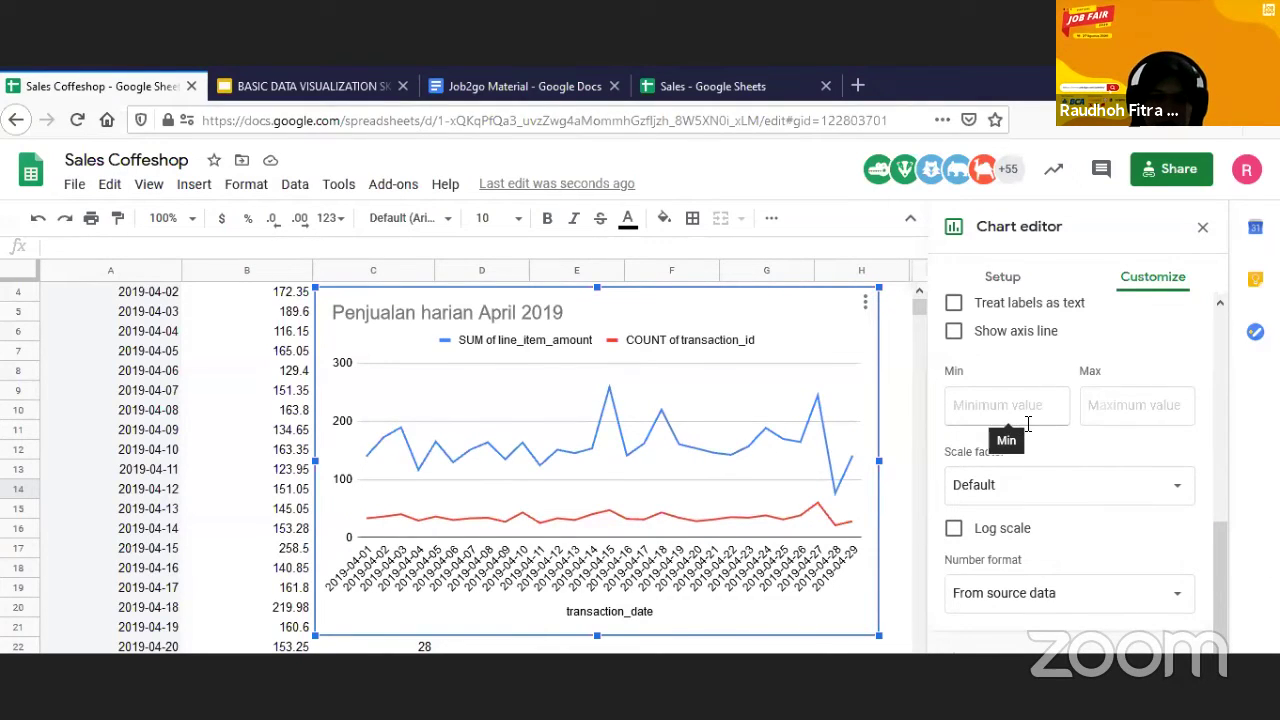
scroll(1040, 470, "down", 1)
scroll(1060, 530, "up", 2)
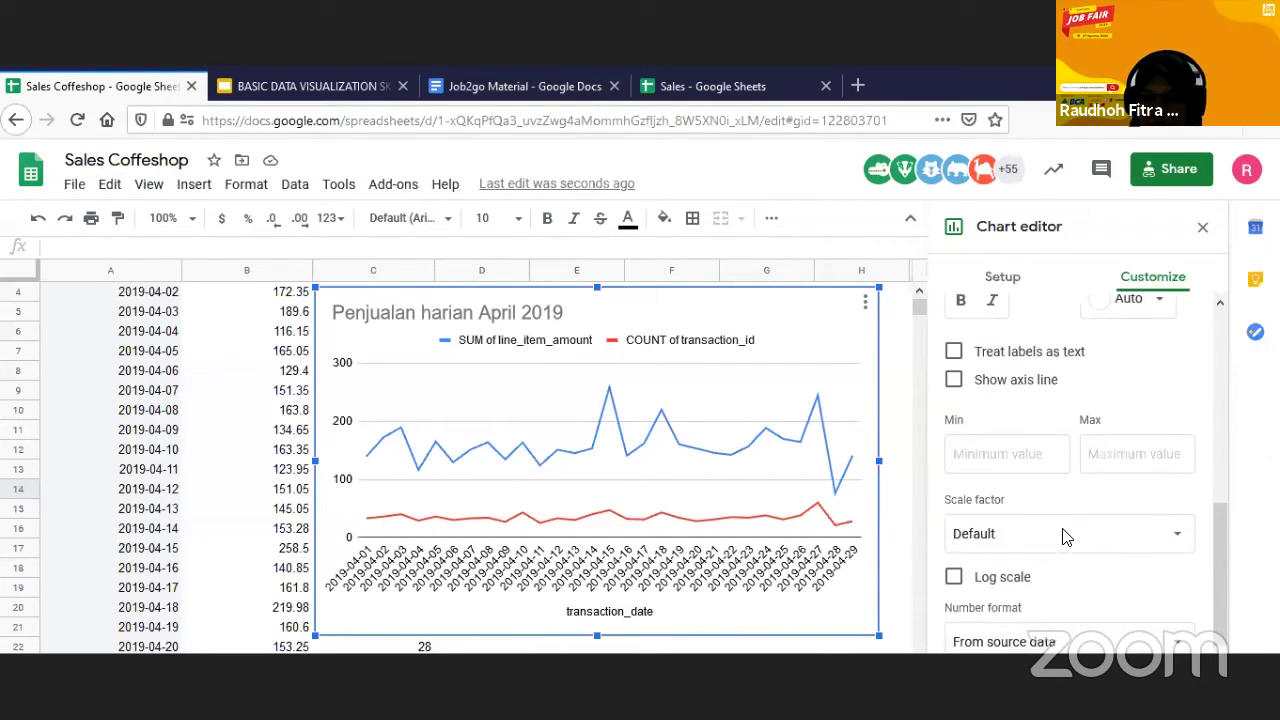
scroll(1065, 538, "up", 1)
left_click(990, 477)
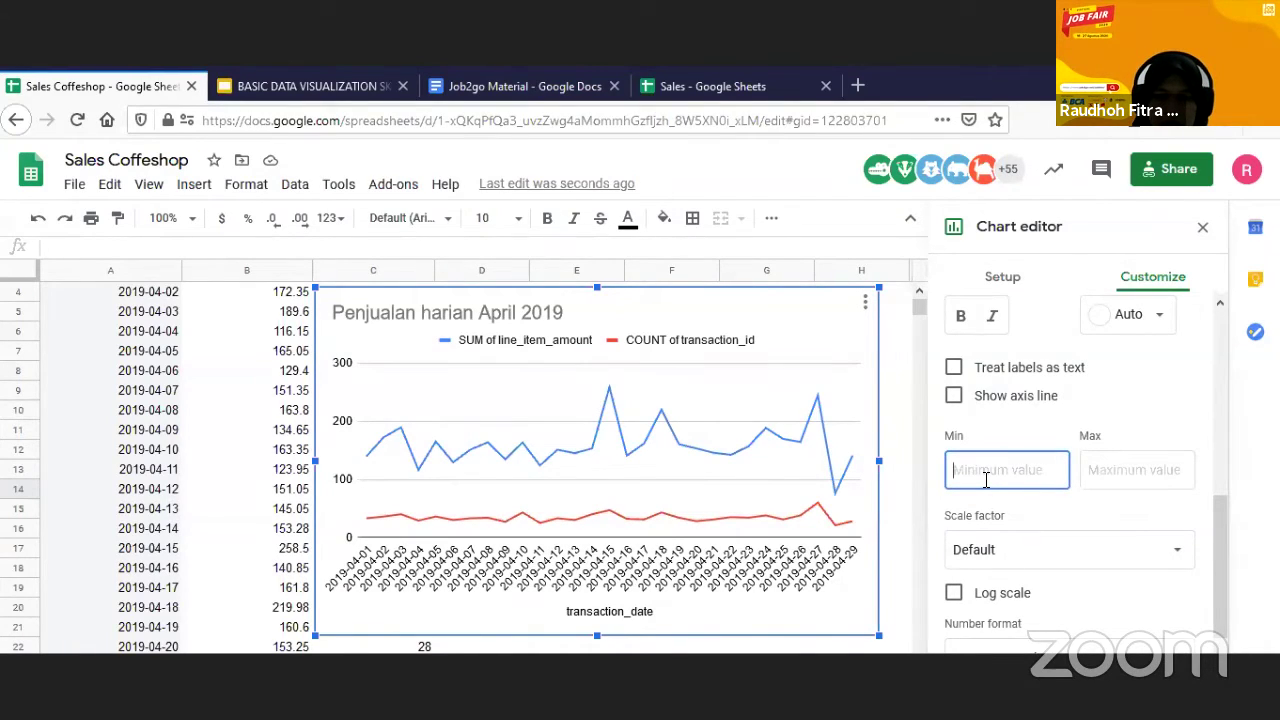
type("280")
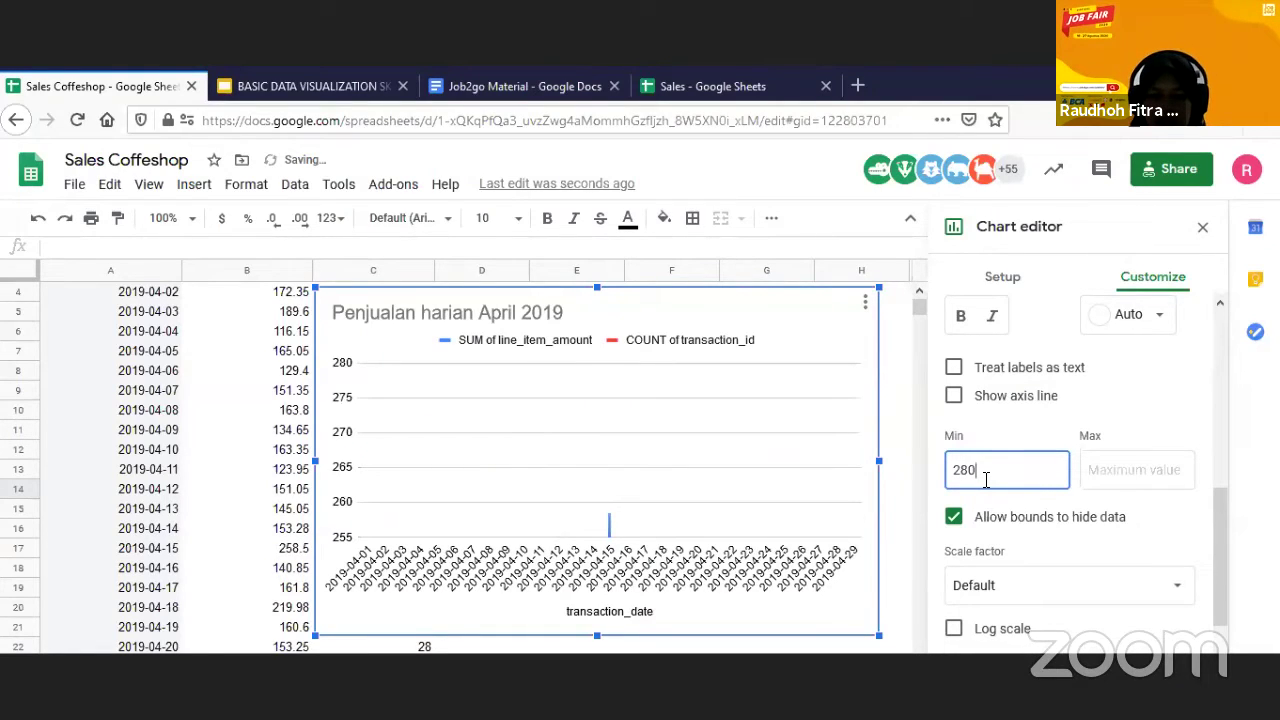
- Move the value 280 from the vertical axis minimum to its maximum, leaving the minimum empty
key("ctrl+a")
key("ctrl+x")
left_click(1090, 470)
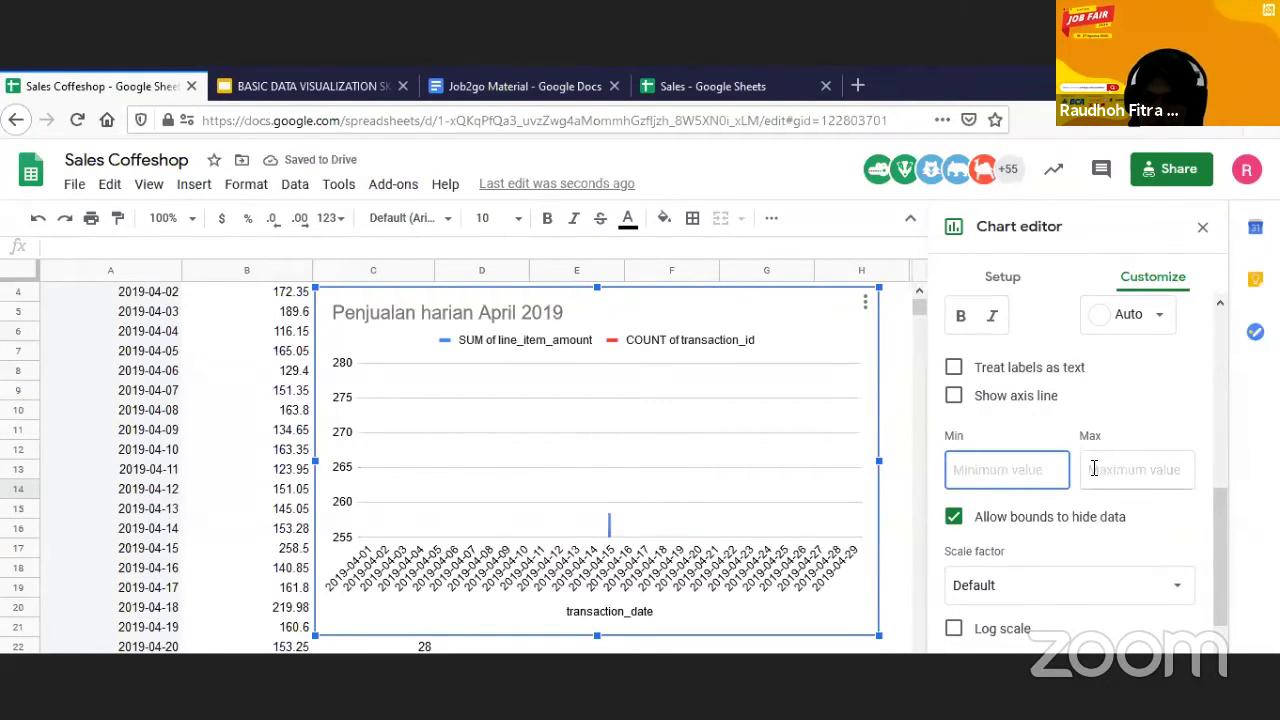
key("ctrl+v")
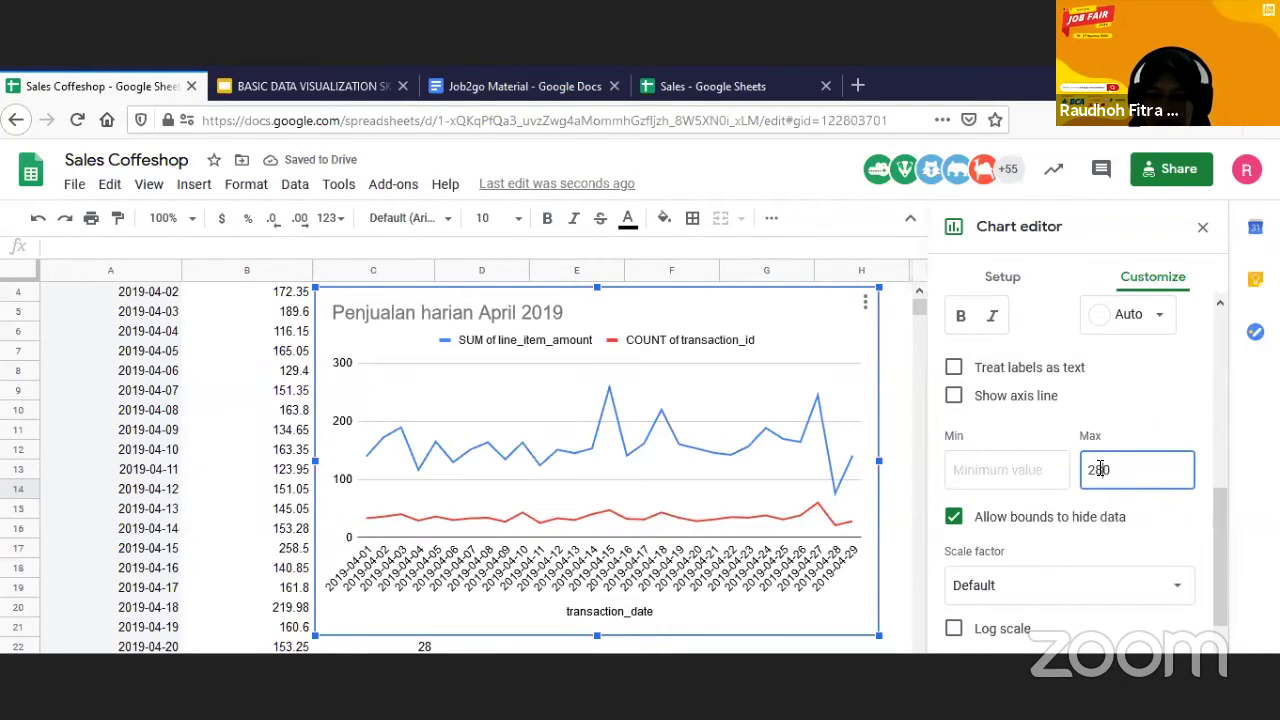
- Try 250 as the maximum of the chart's vertical axis, and settle on 260
key("BackSpace")
type("5")
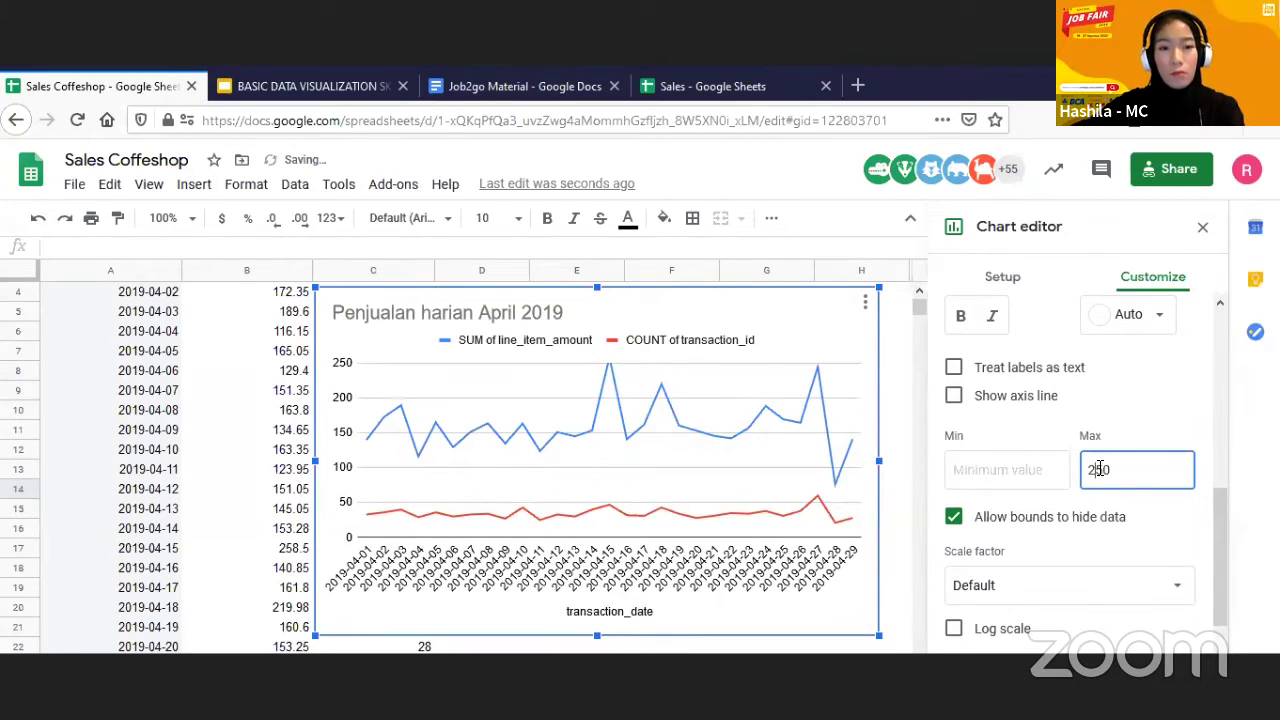
key("BackSpace")
key("BackSpace")
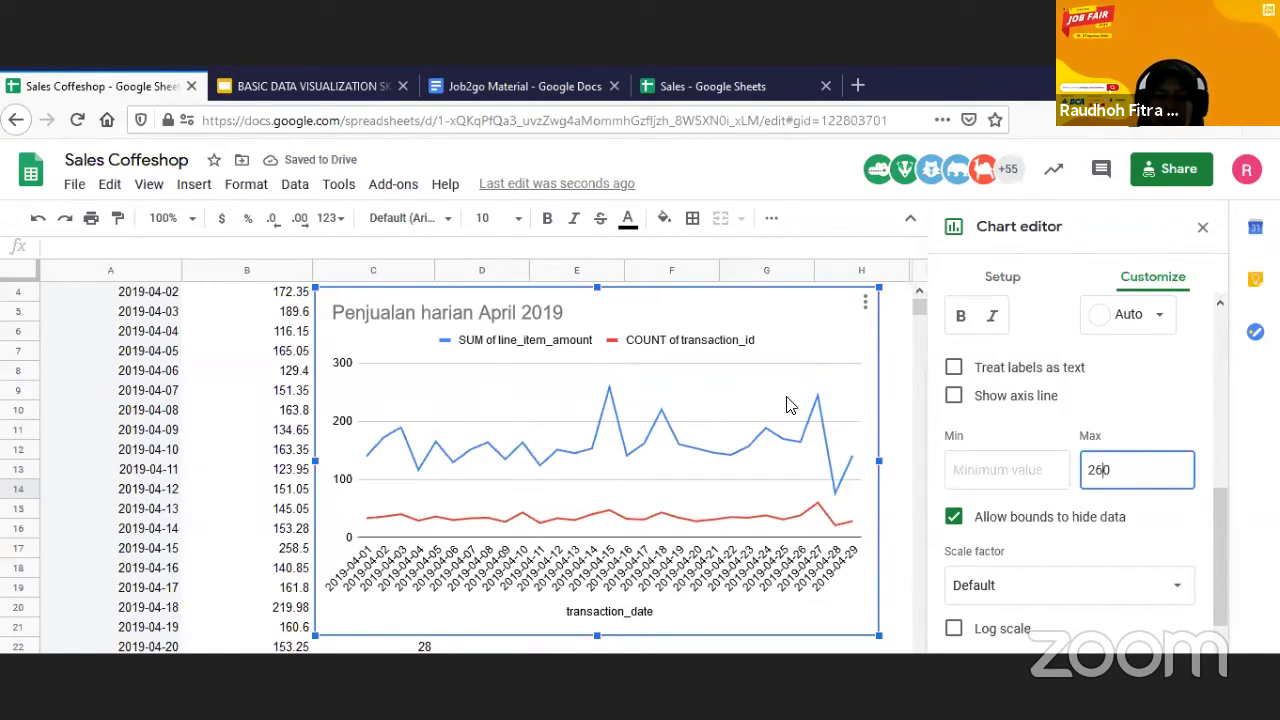
scroll(1171, 485, "up", 10)
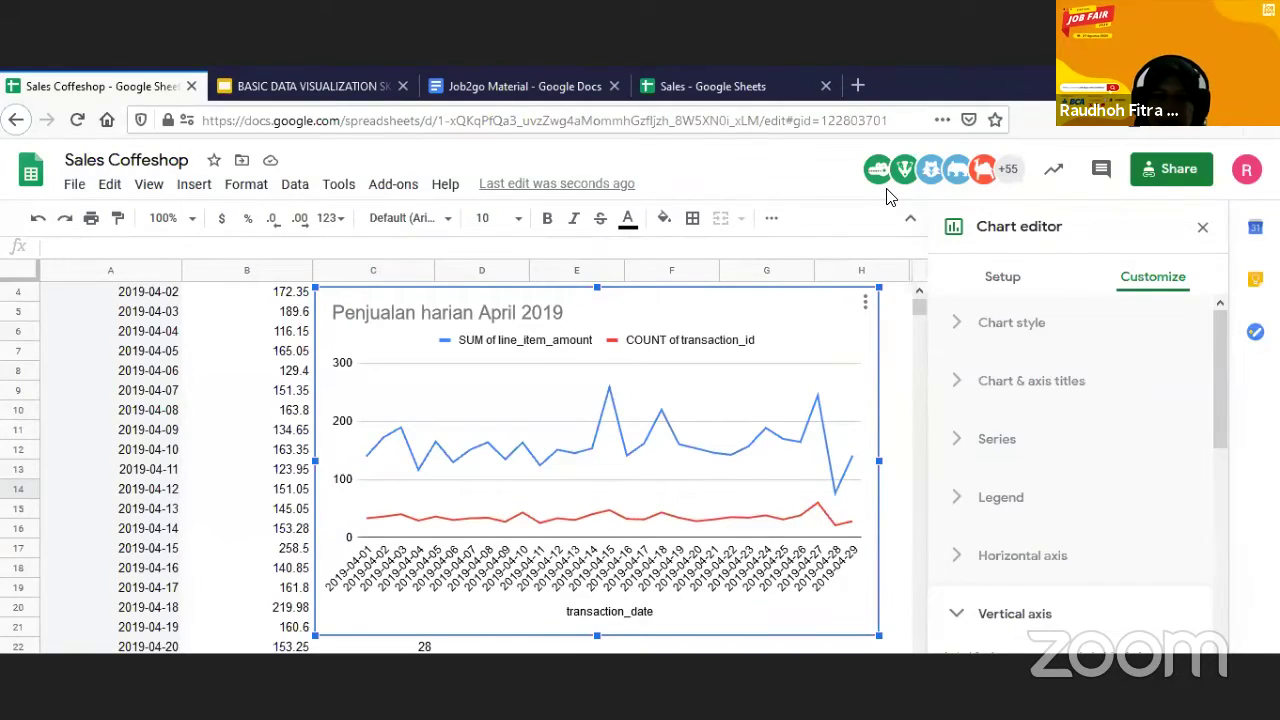
- Switch to the Sales spreadsheet's dashboard sheet and open the Sales by Date chart for editing
left_click(712, 86)
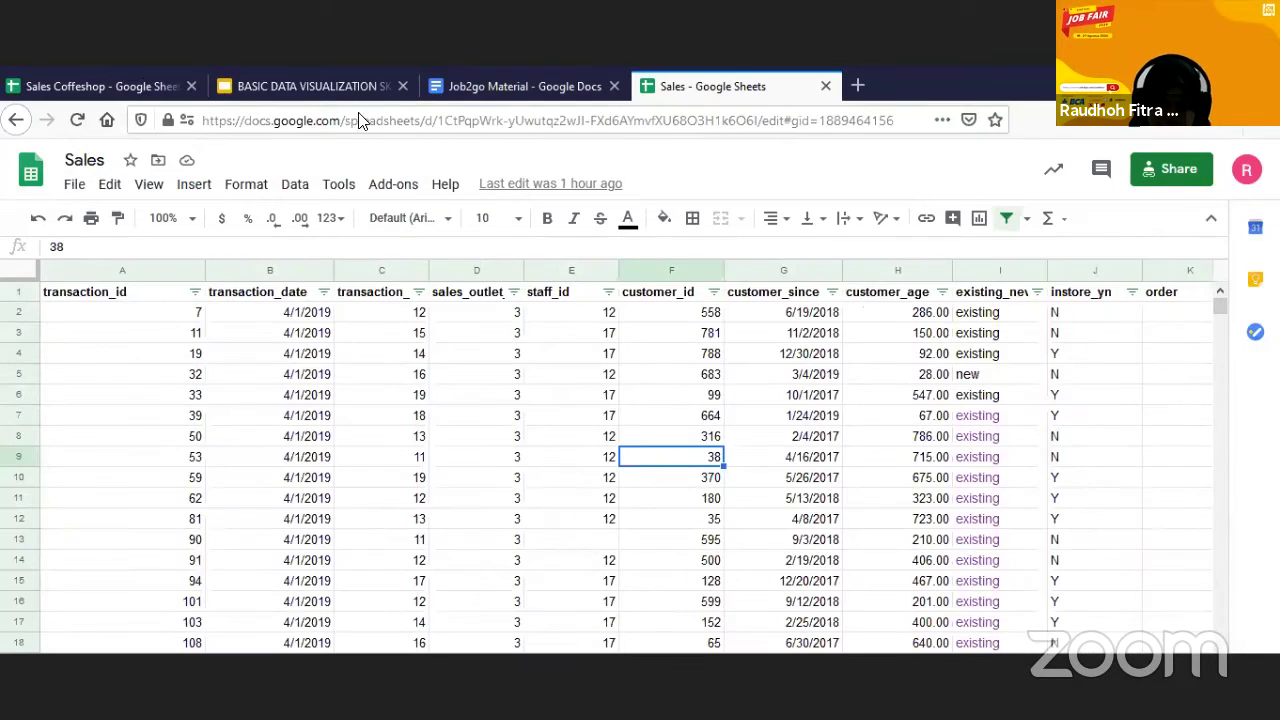
left_click(422, 545)
left_click(657, 651)
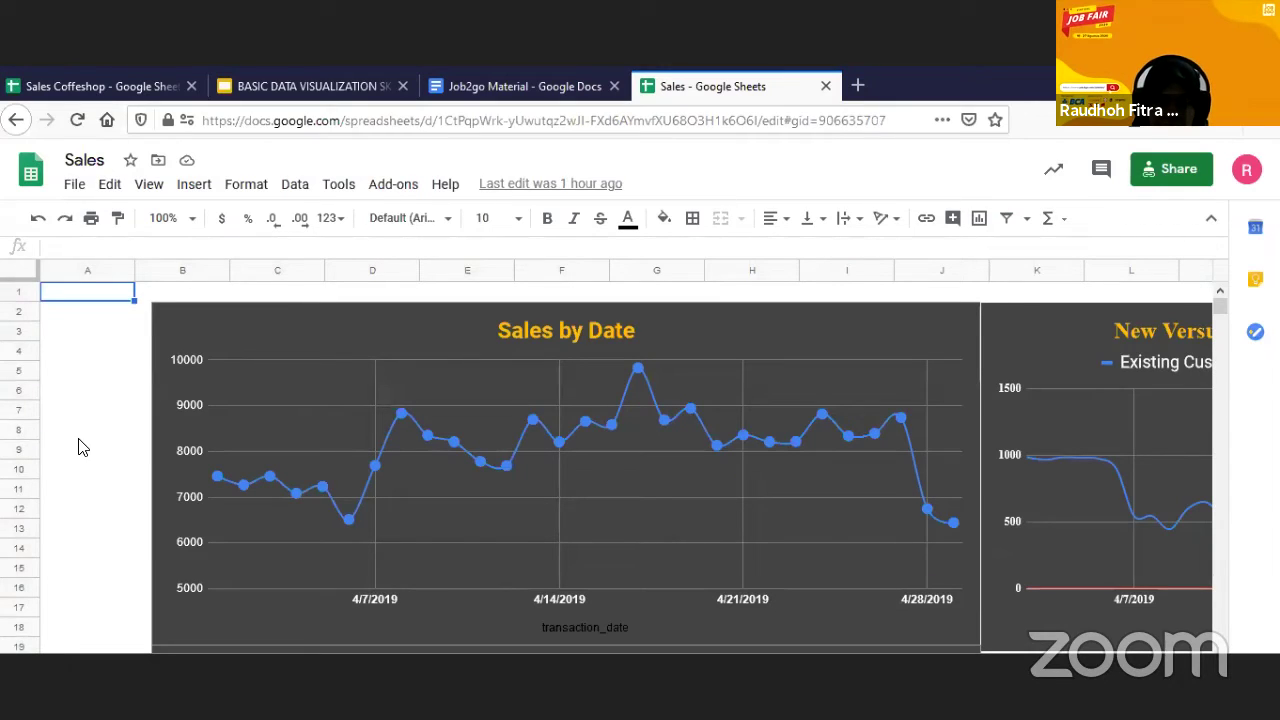
left_click(720, 342)
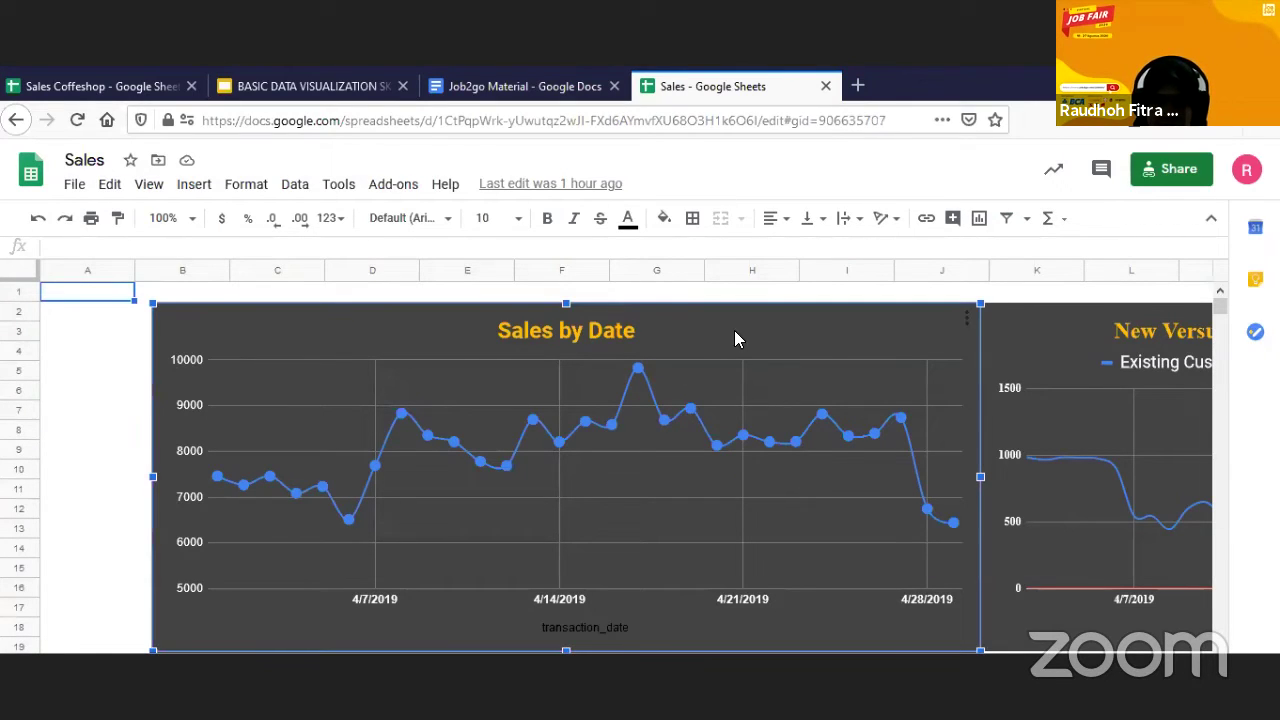
left_click(970, 320)
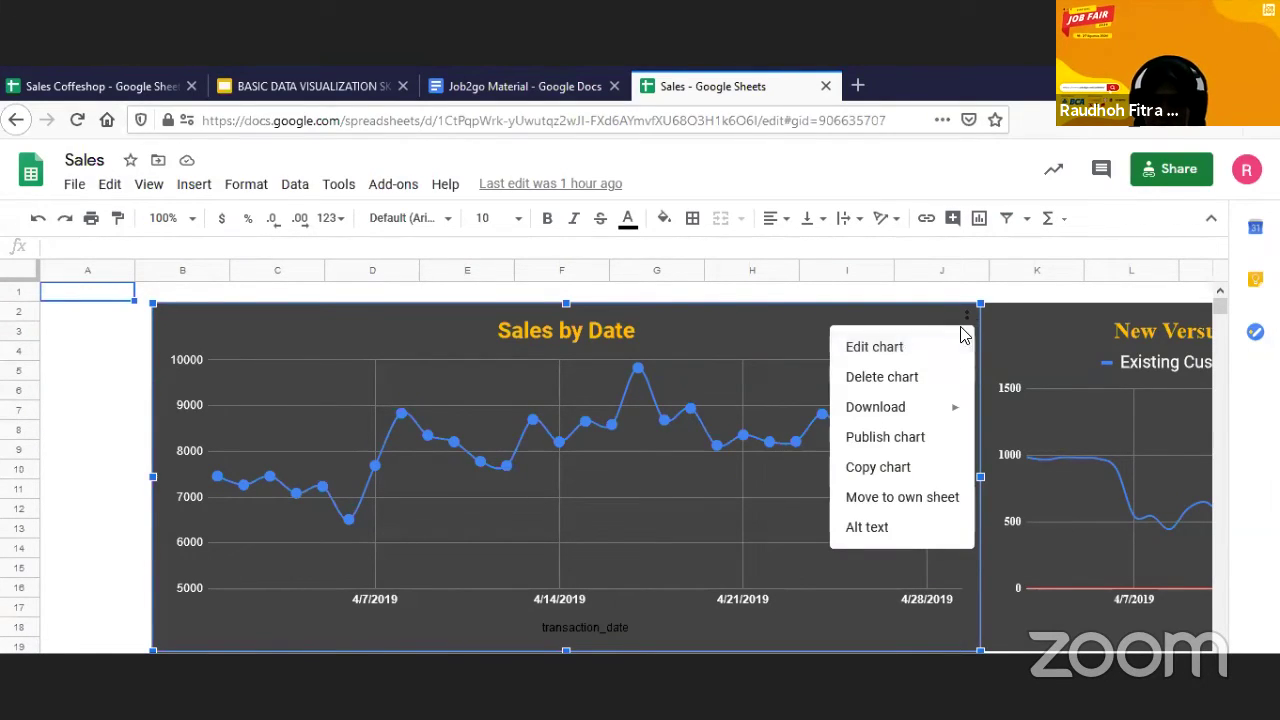
left_click(952, 346)
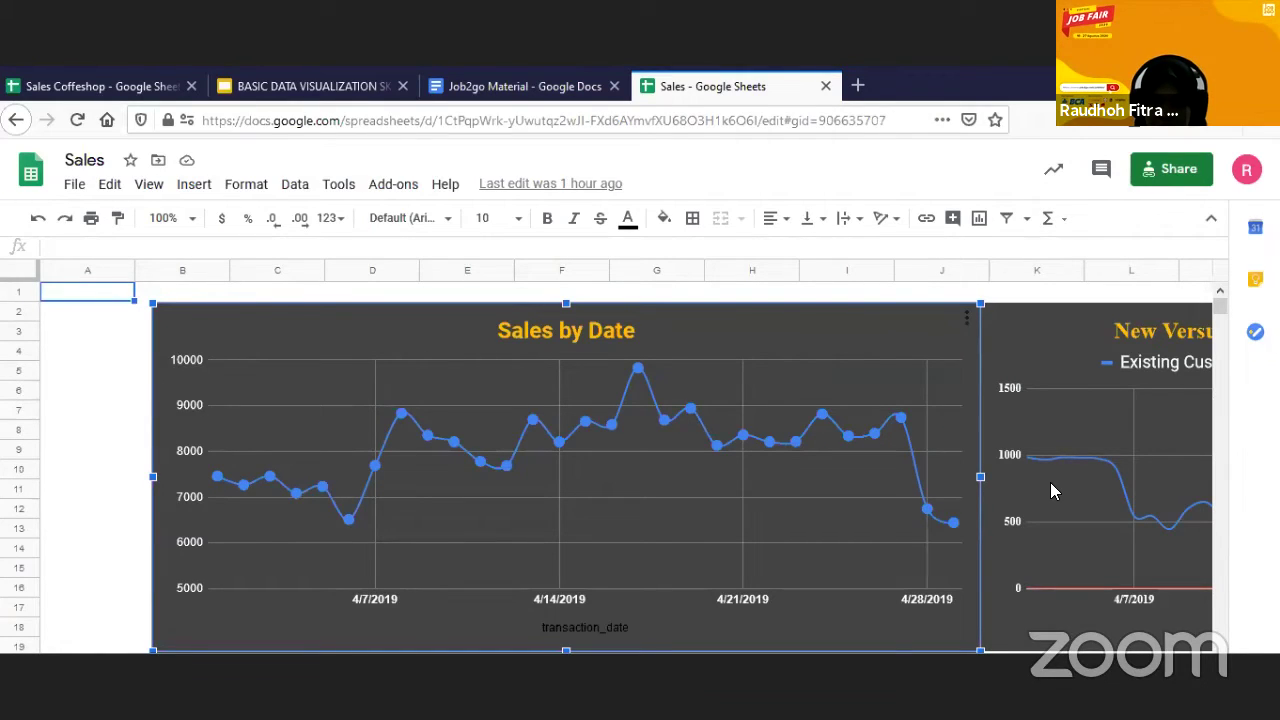
- Examine the chart style and title customization options of the Sales by Date chart
left_click(1160, 280)
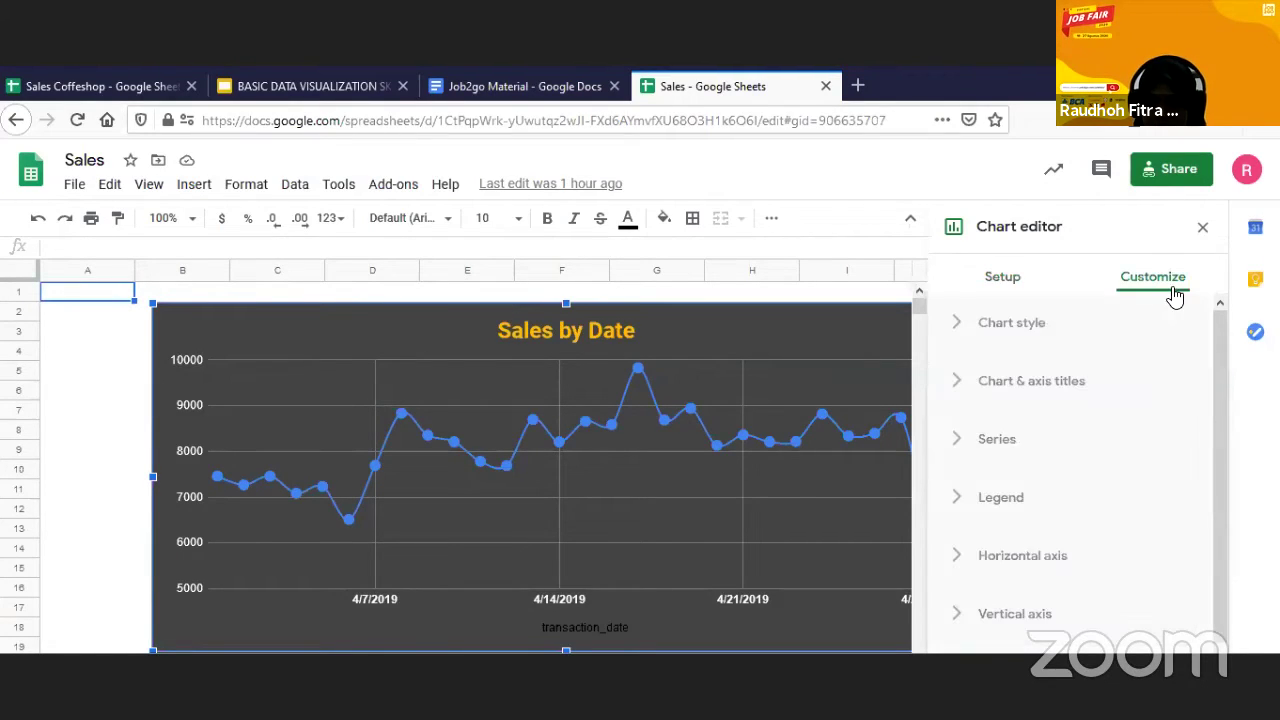
scroll(1140, 385, "down", 1)
scroll(975, 347, "up", 1)
left_click(958, 322)
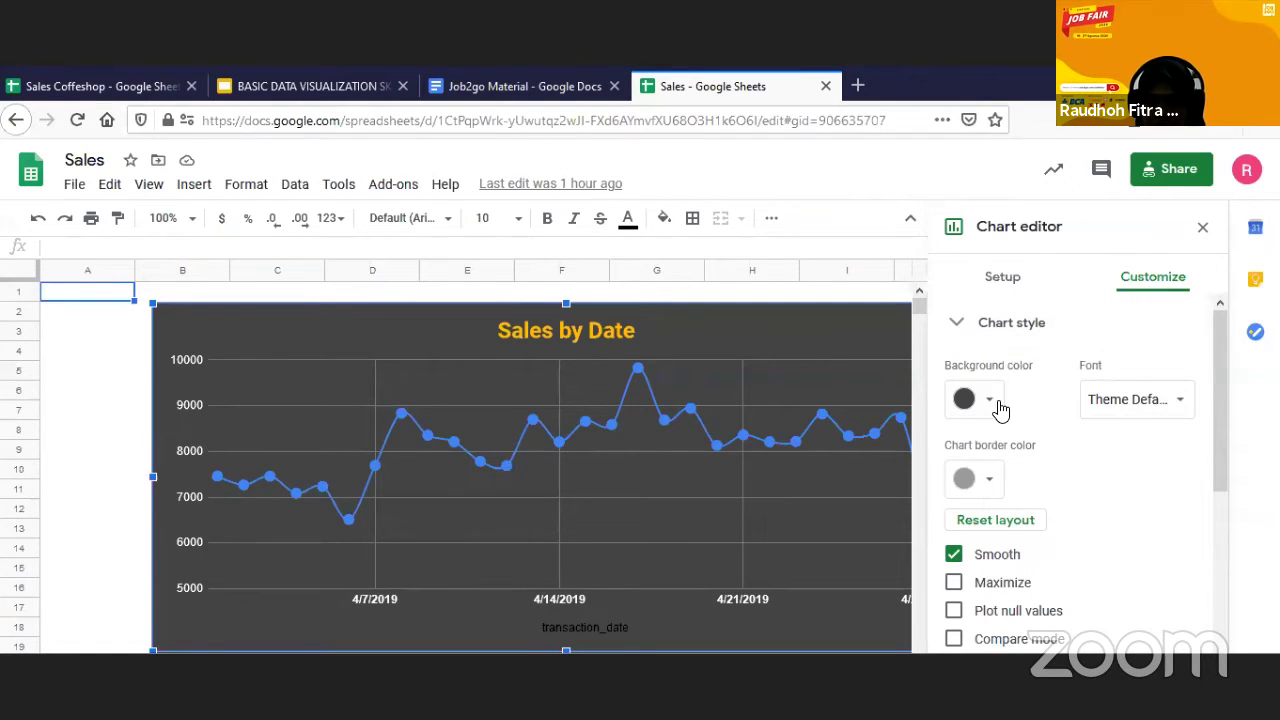
left_click(953, 324)
left_click(949, 392)
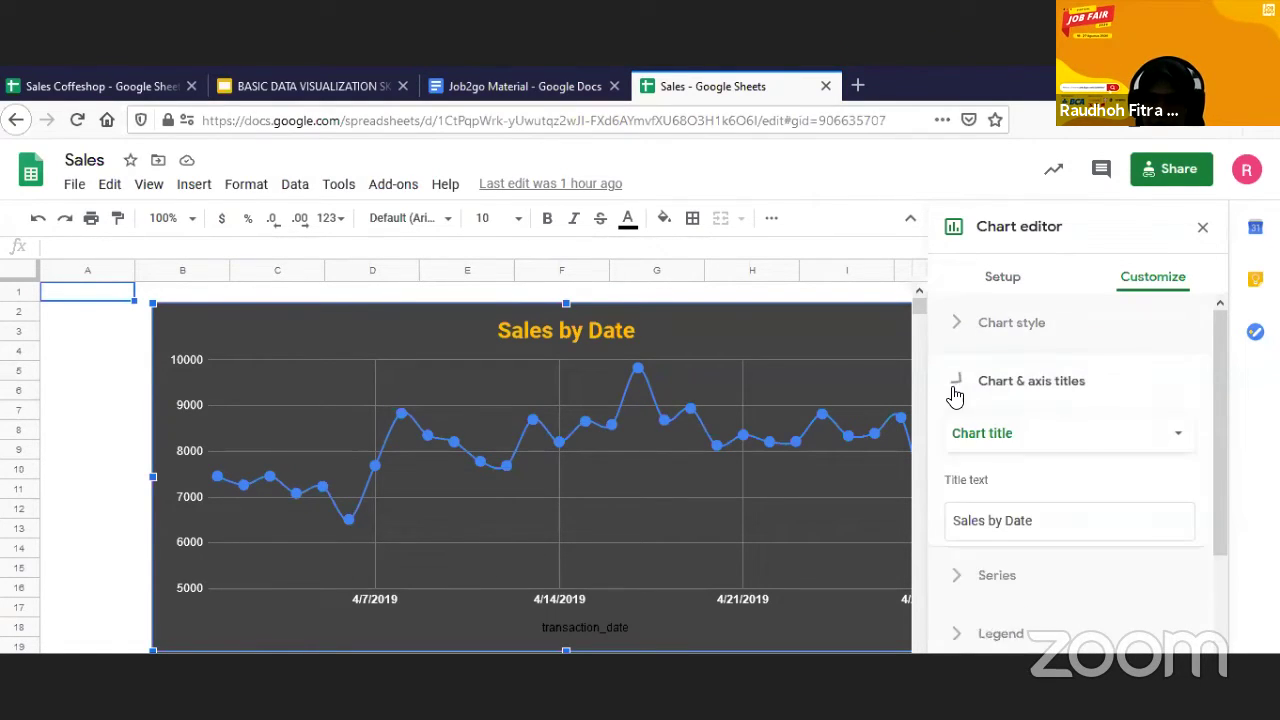
scroll(1057, 432, "down", 2)
scroll(1060, 425, "up", 1)
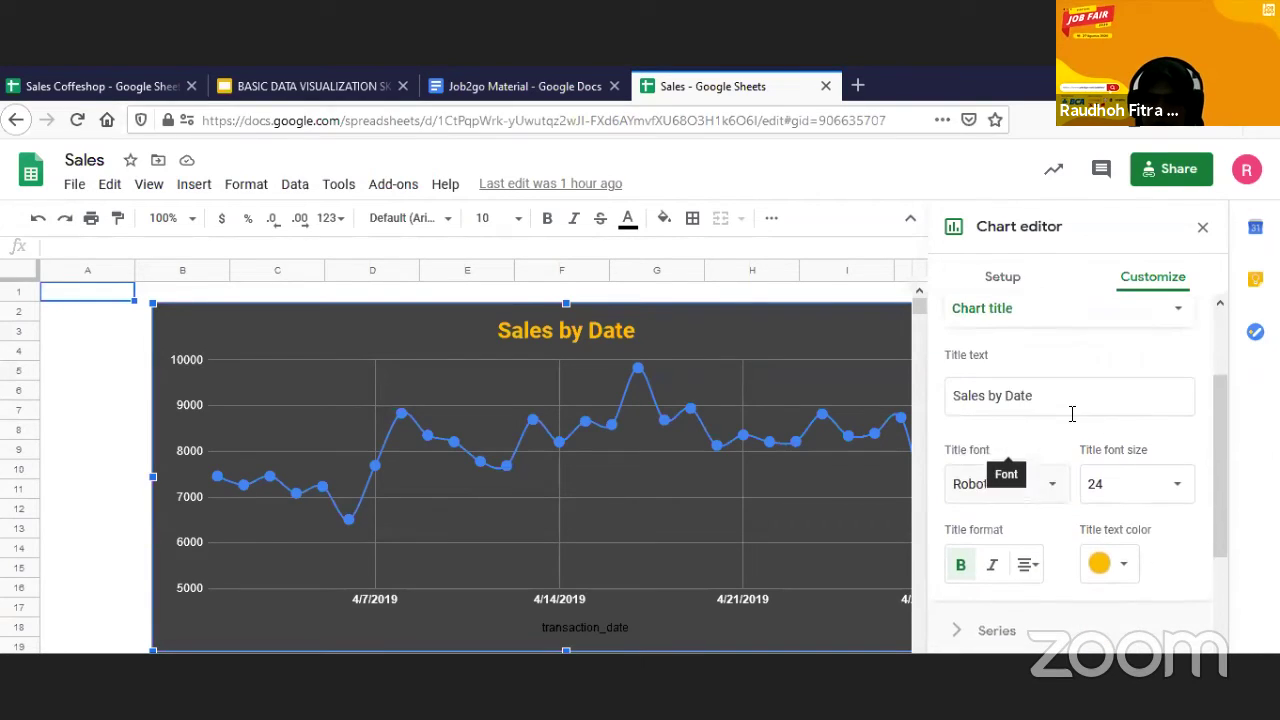
left_click(960, 300)
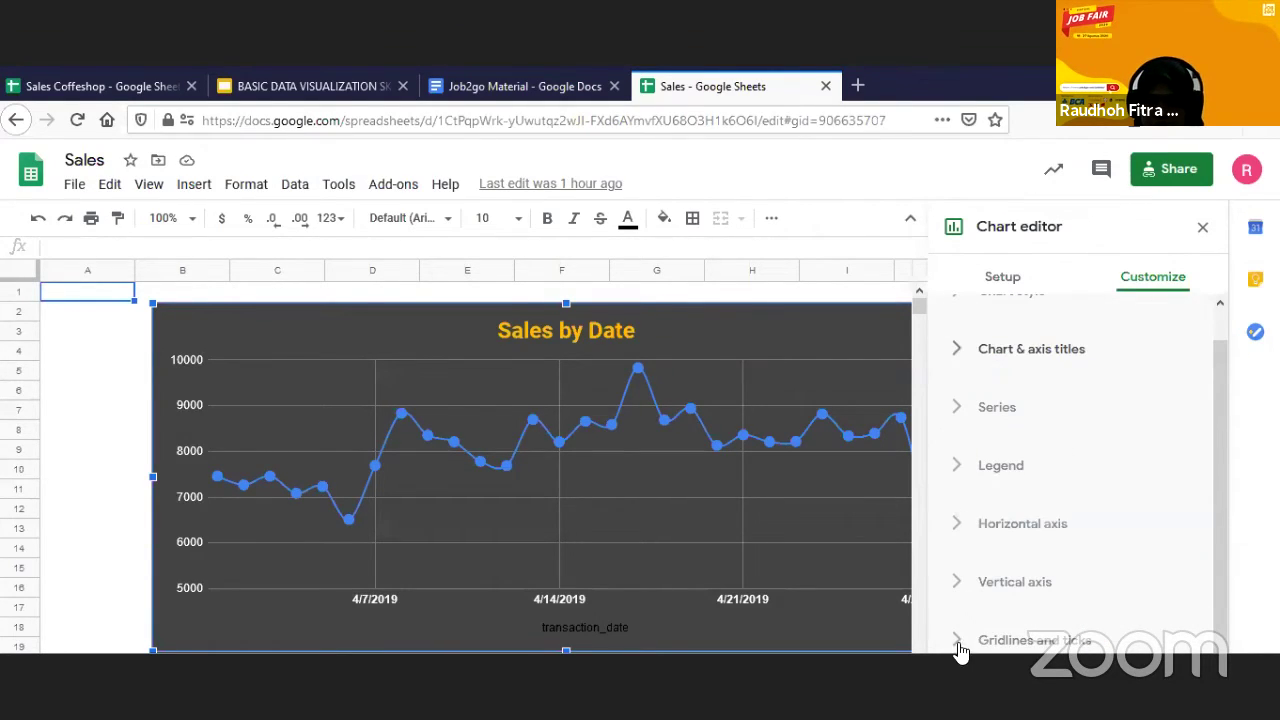
- Examine the Sales by Date chart's horizontal and vertical axis options and its data setup, and close the chart editor
left_click(957, 526)
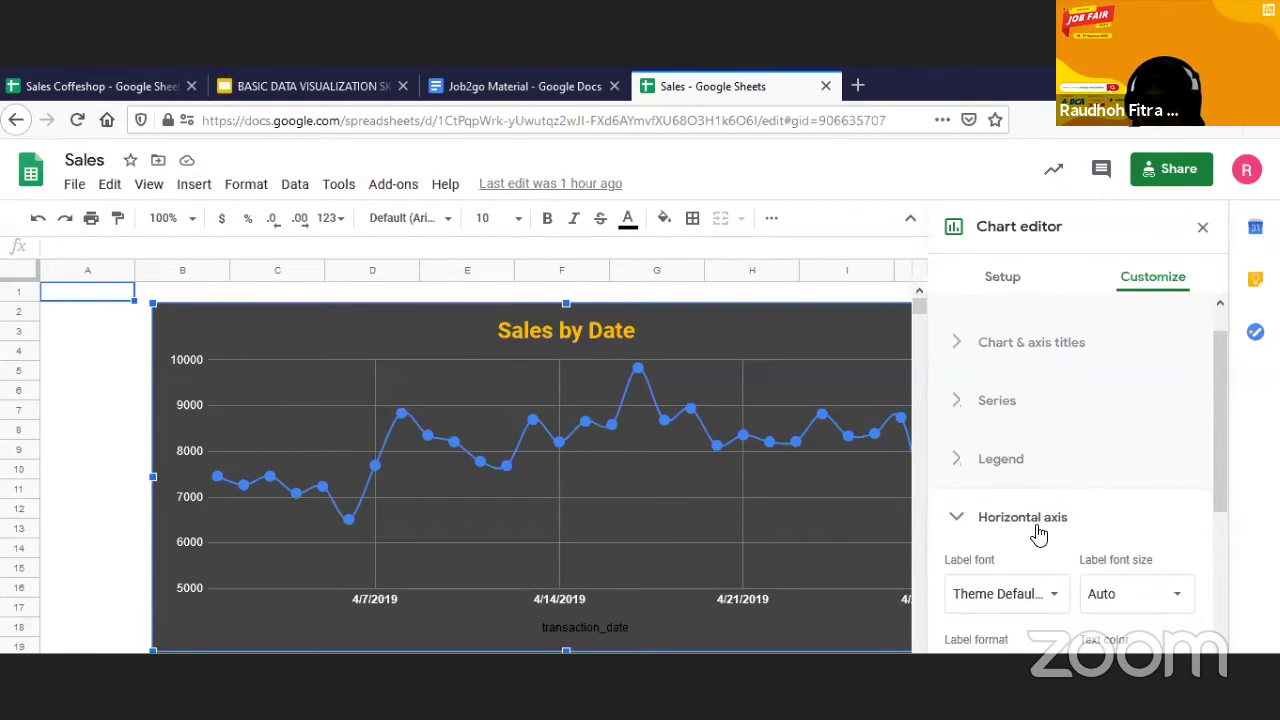
scroll(1040, 531, "down", 3)
left_click(954, 592)
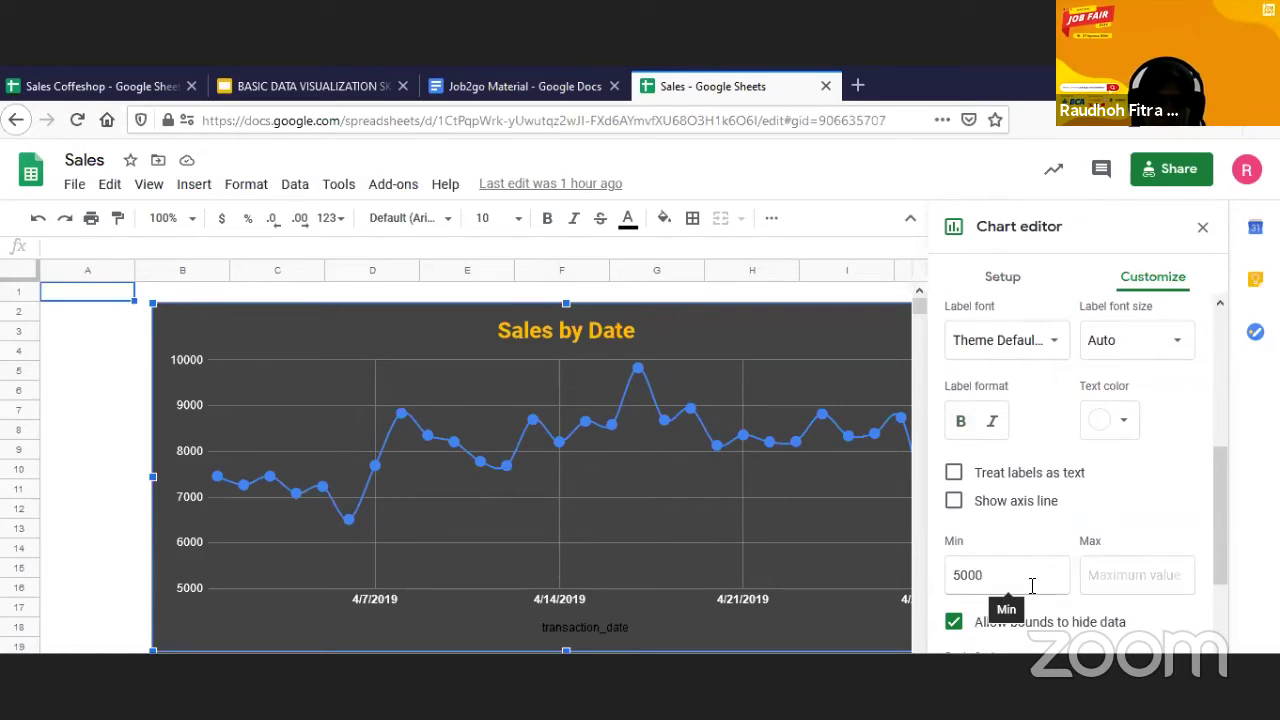
scroll(1130, 529, "up", 3)
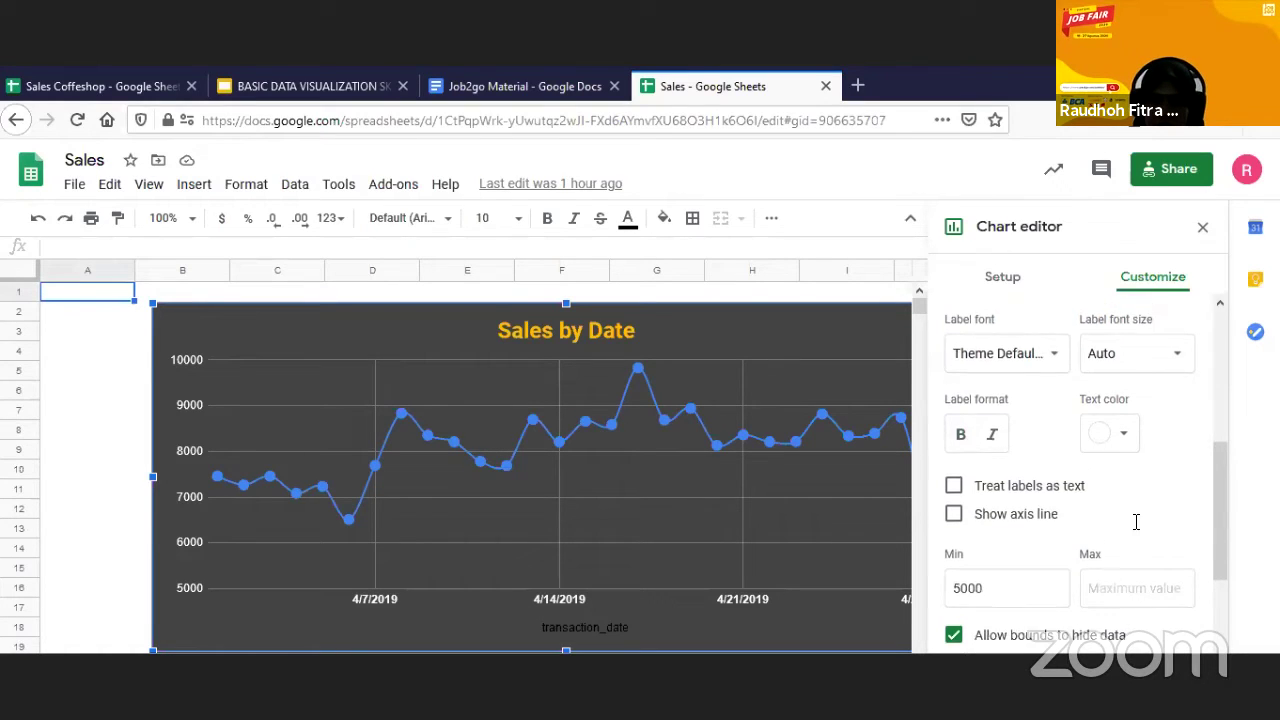
left_click(1011, 285)
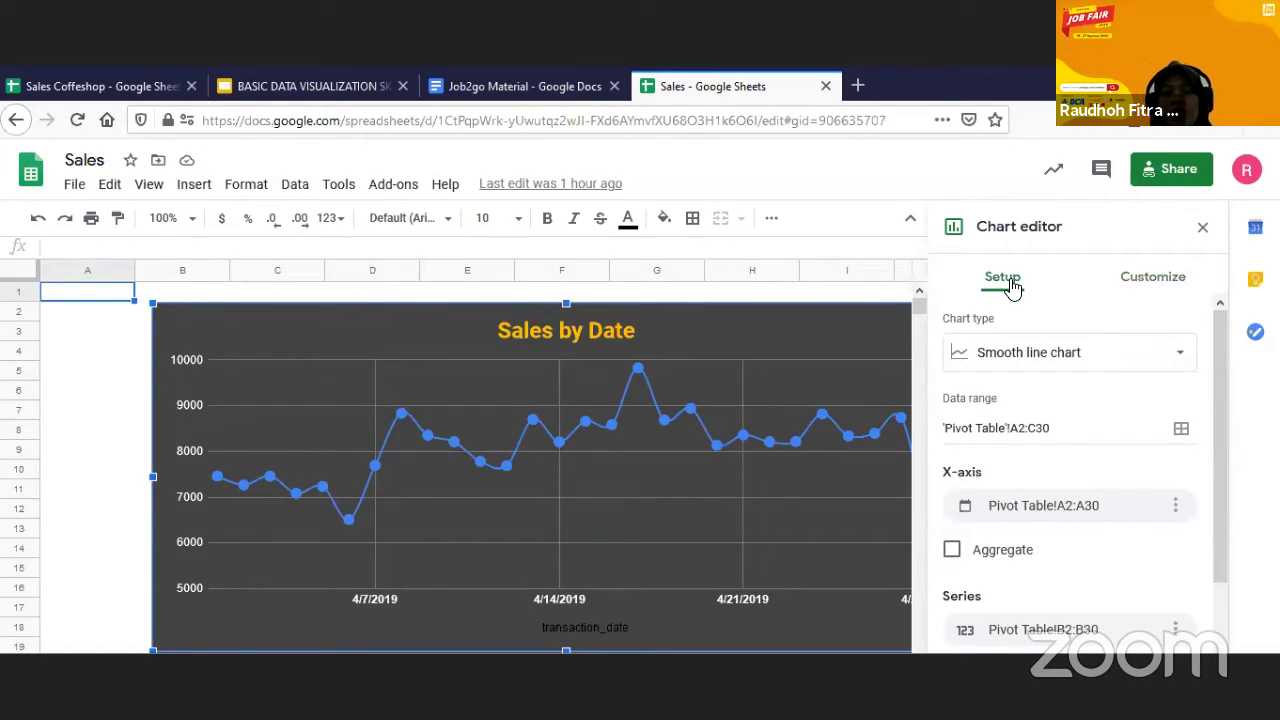
left_click(1203, 228)
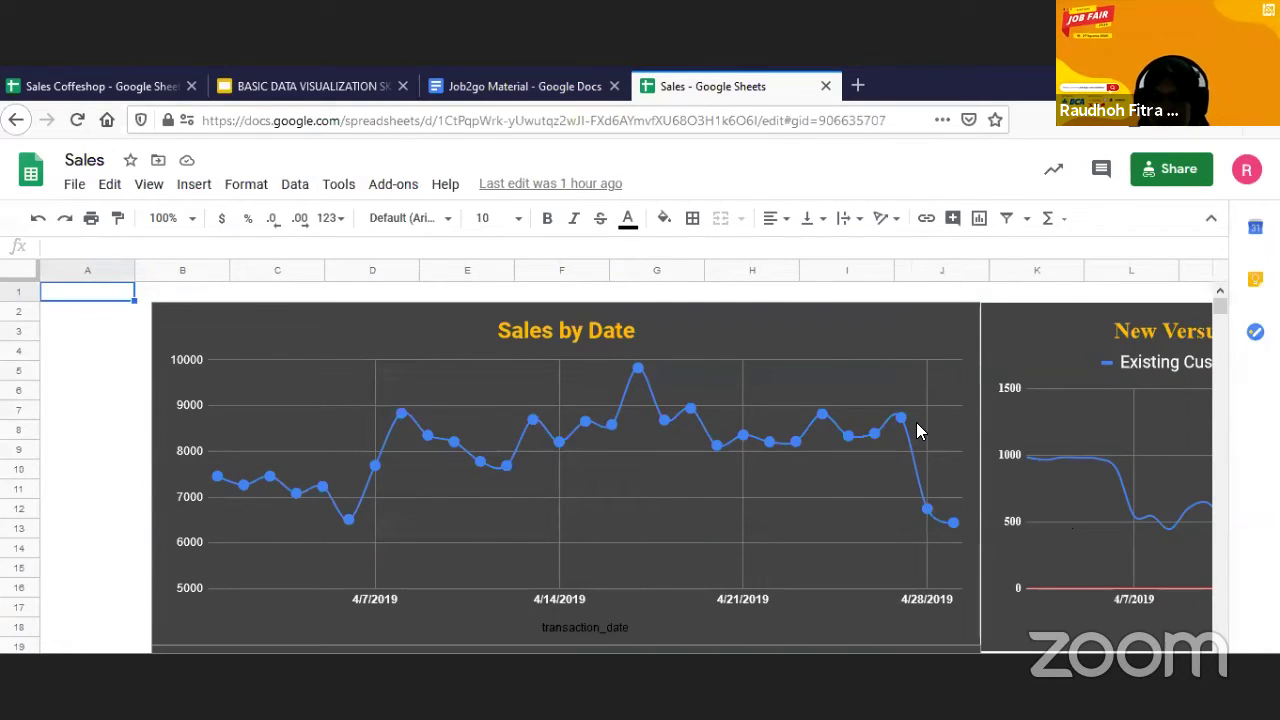
- Zoom the page out to 67% and review all four charts of the sales dashboard
key("ctrl+minus")
key("ctrl+minus")
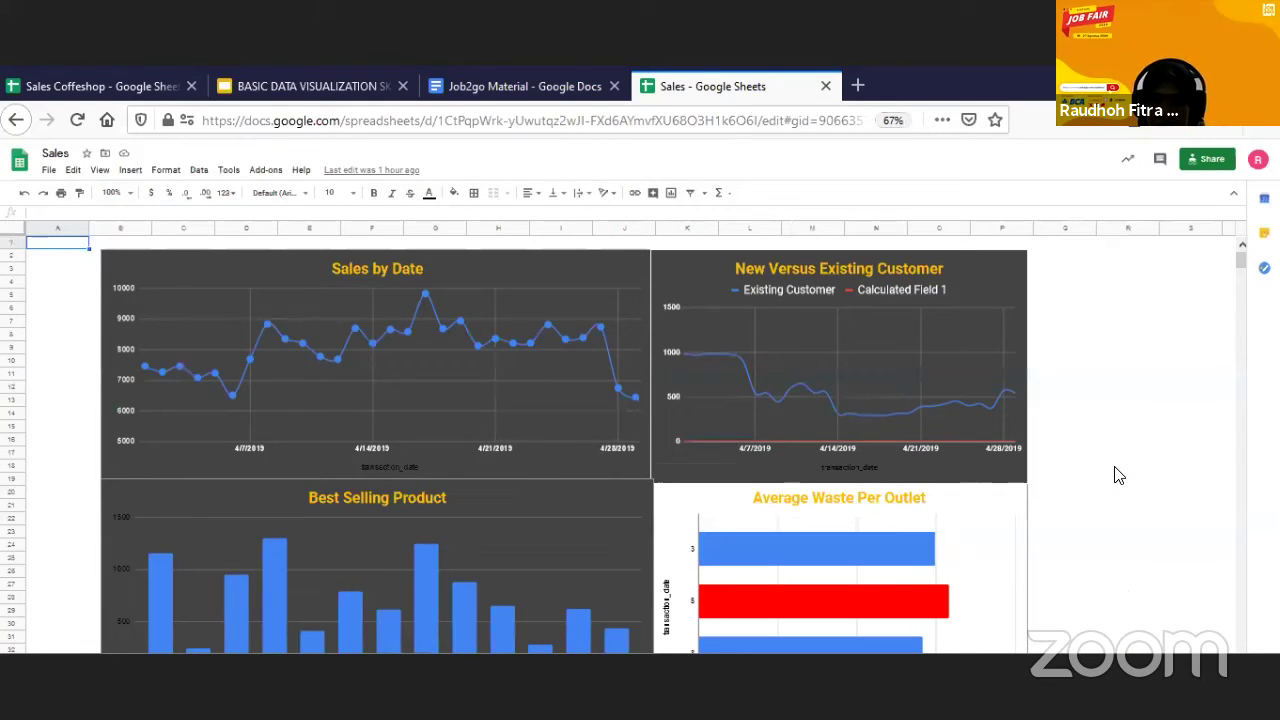
left_click(1116, 468)
scroll(1095, 521, "down", 1)
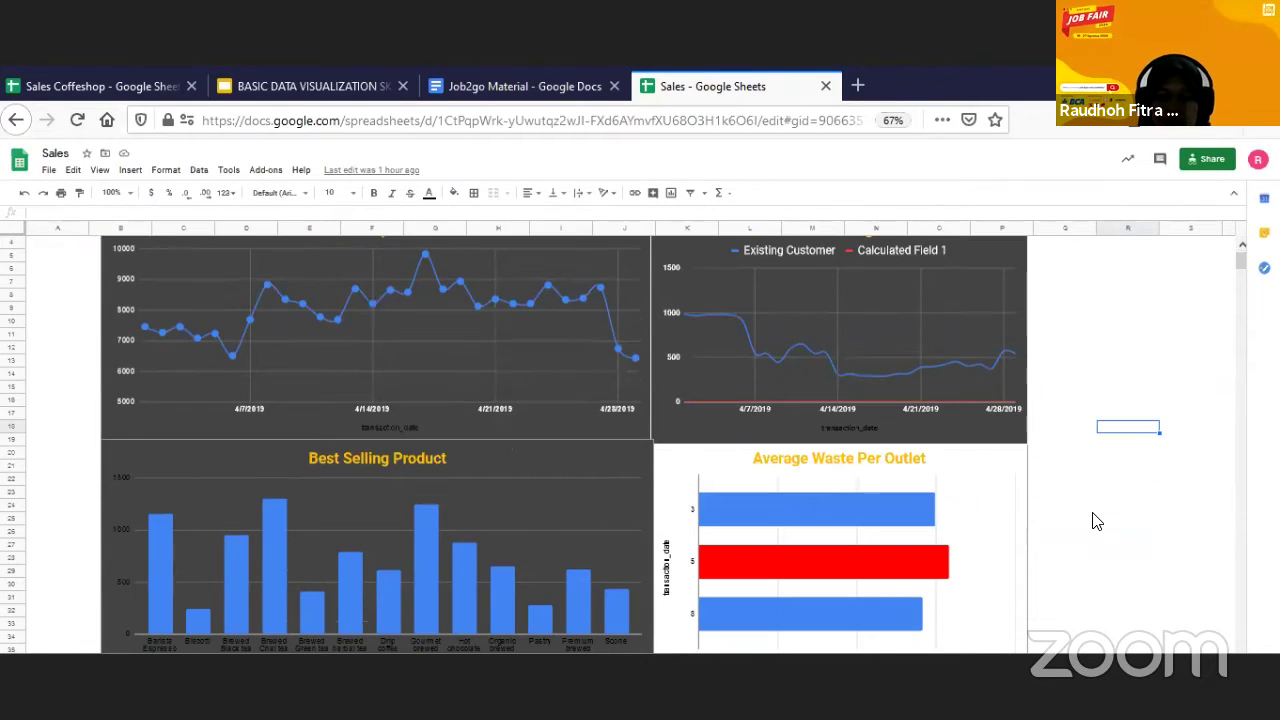
scroll(1096, 521, "down", 1)
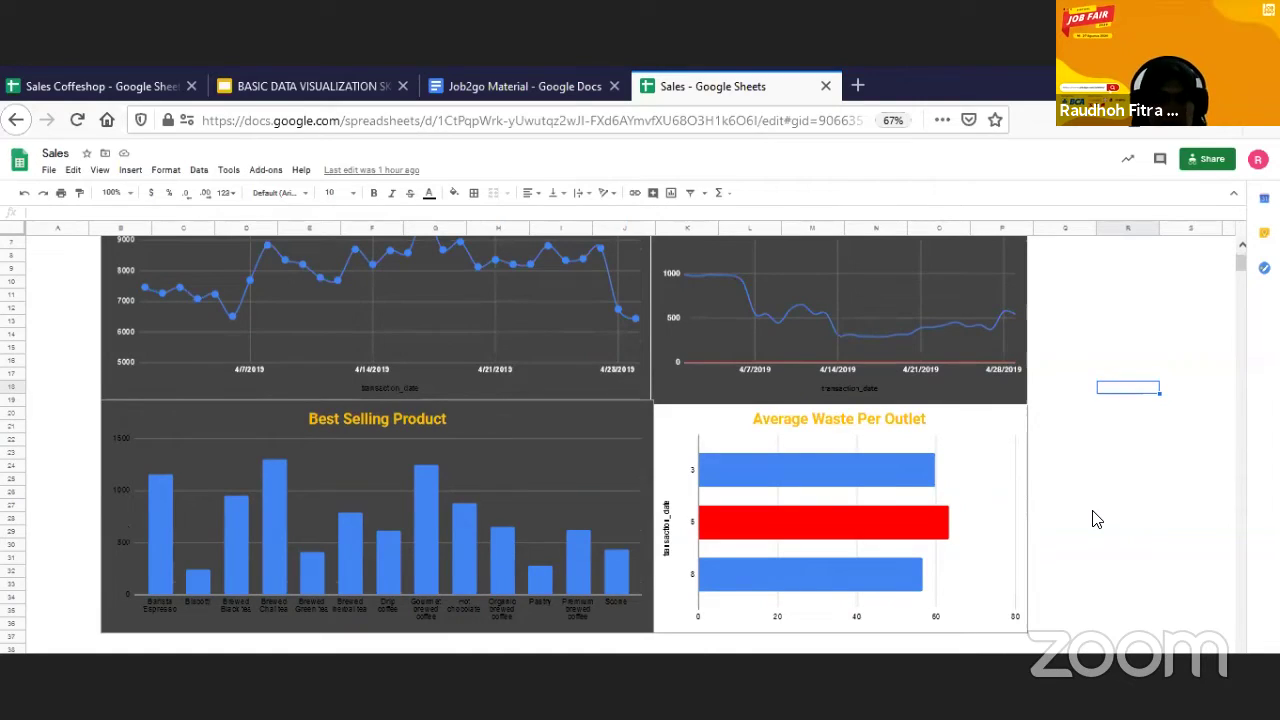
scroll(1095, 519, "up", 2)
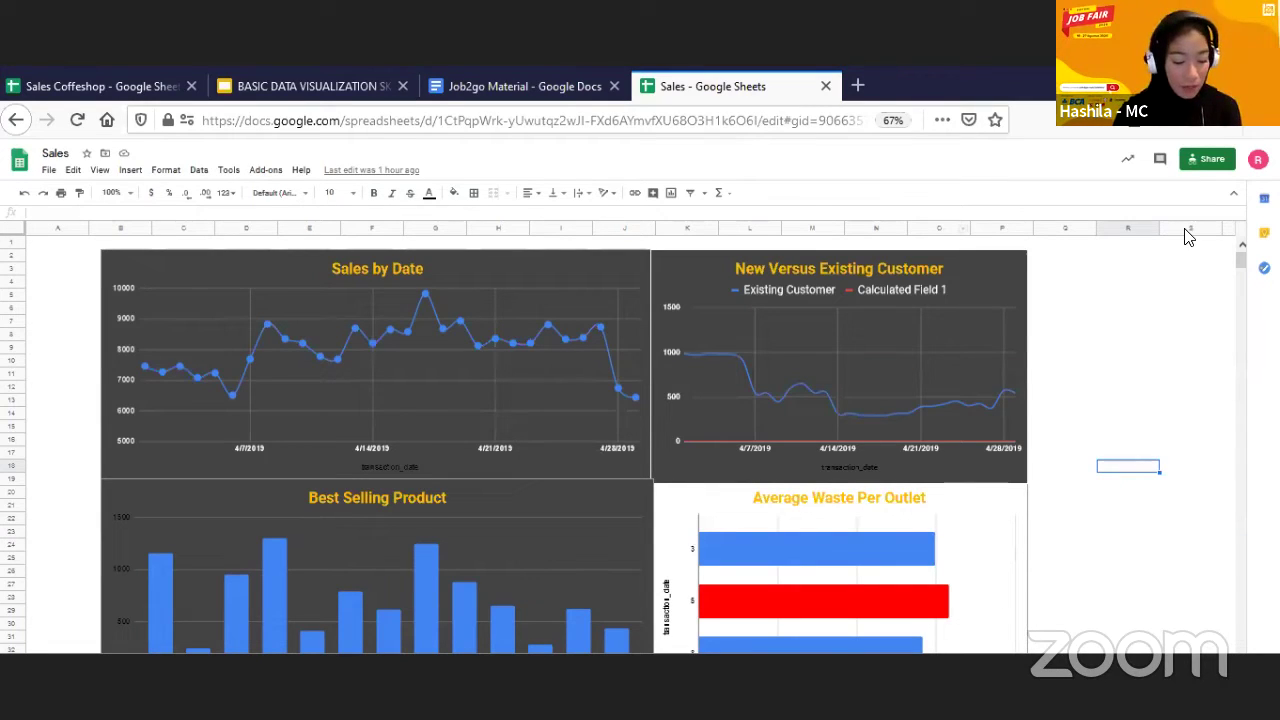
- Copy the Sales spreadsheet's sharing link and close the sharing settings
left_click(1200, 160)
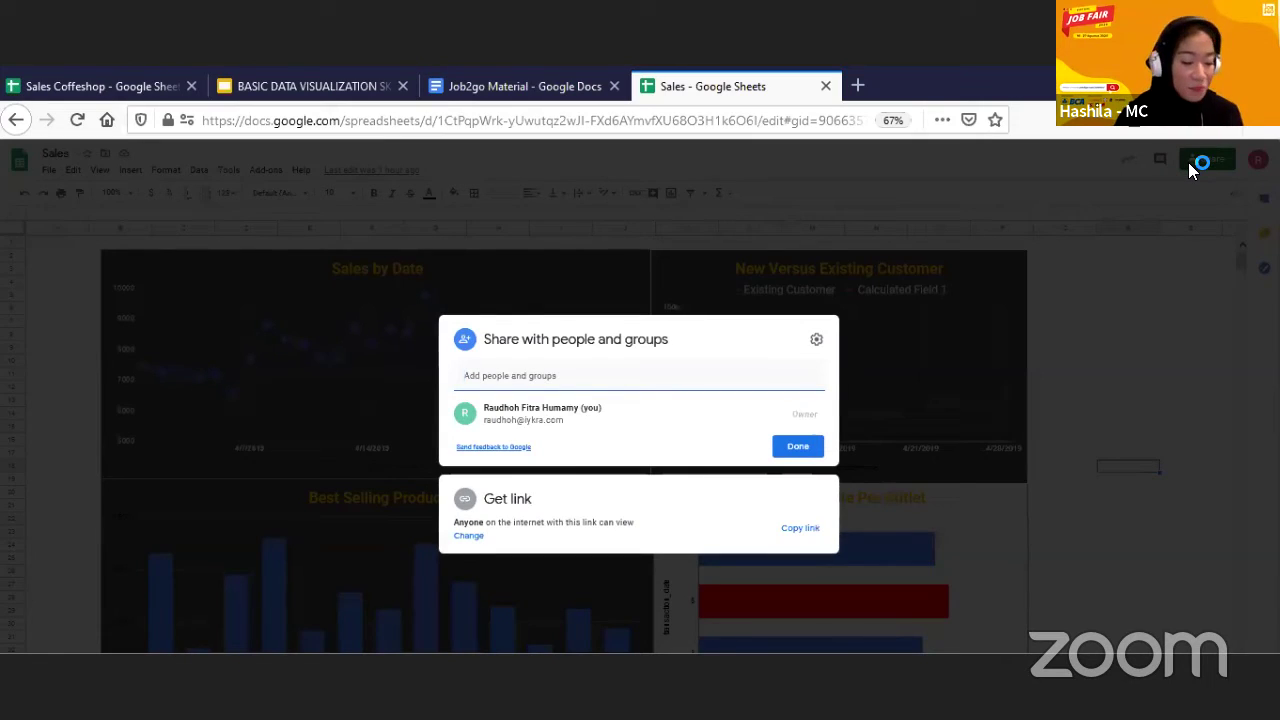
left_click(800, 527)
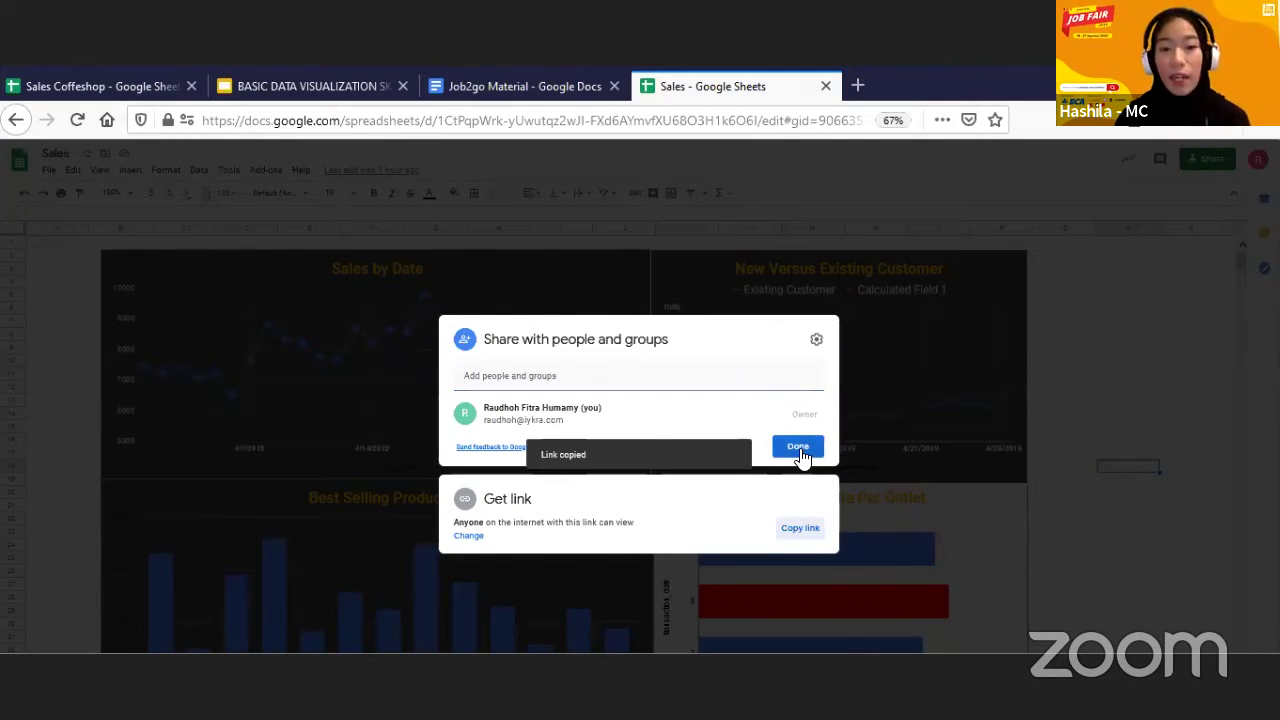
left_click(798, 449)
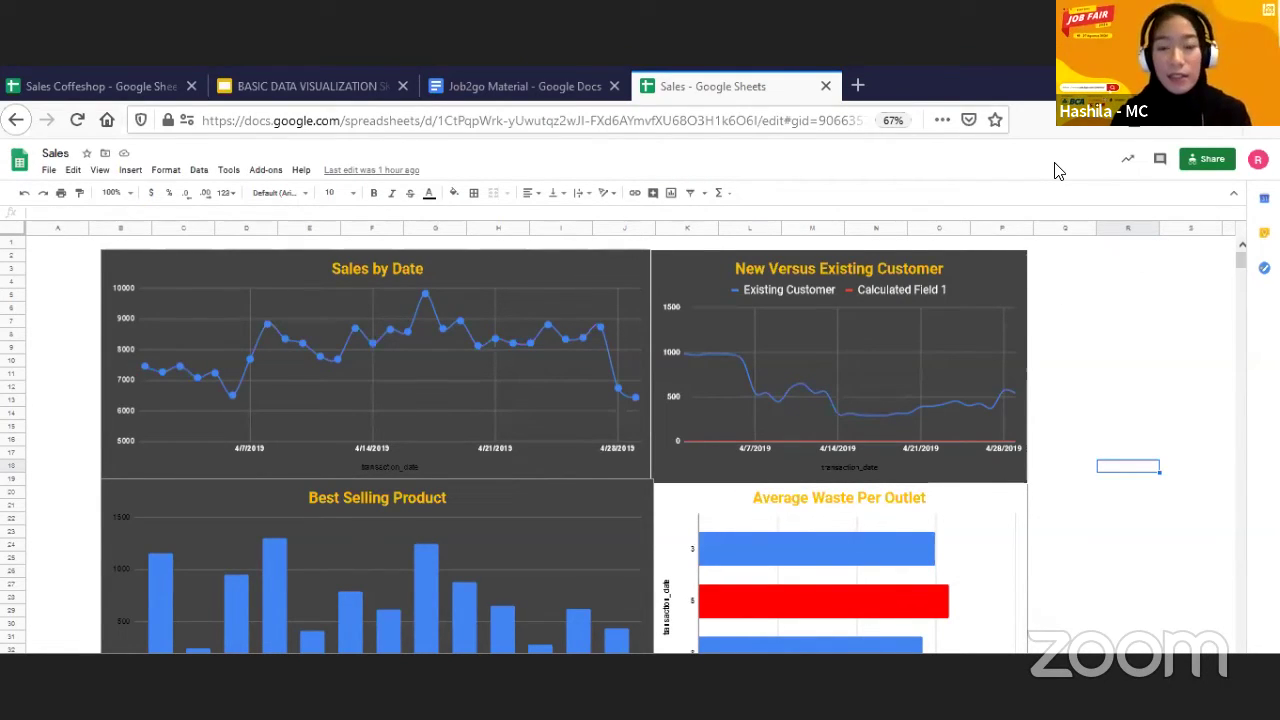
left_click(1210, 158)
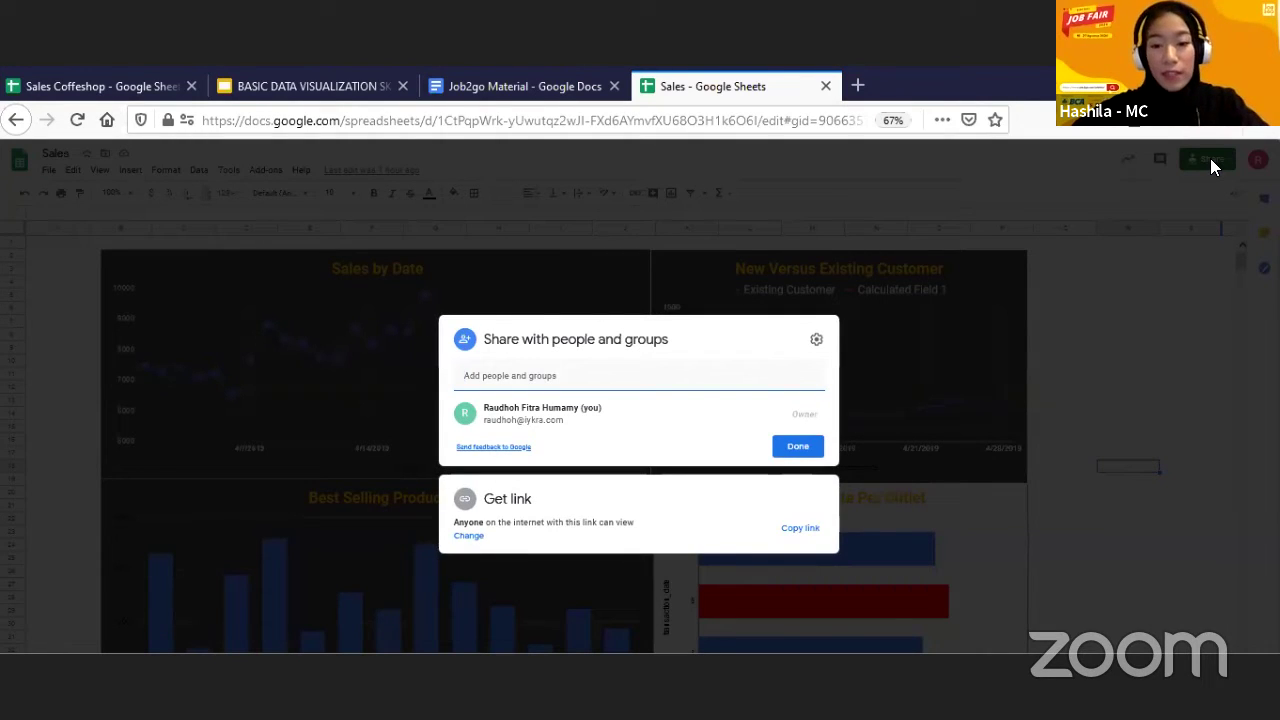
key("Escape")
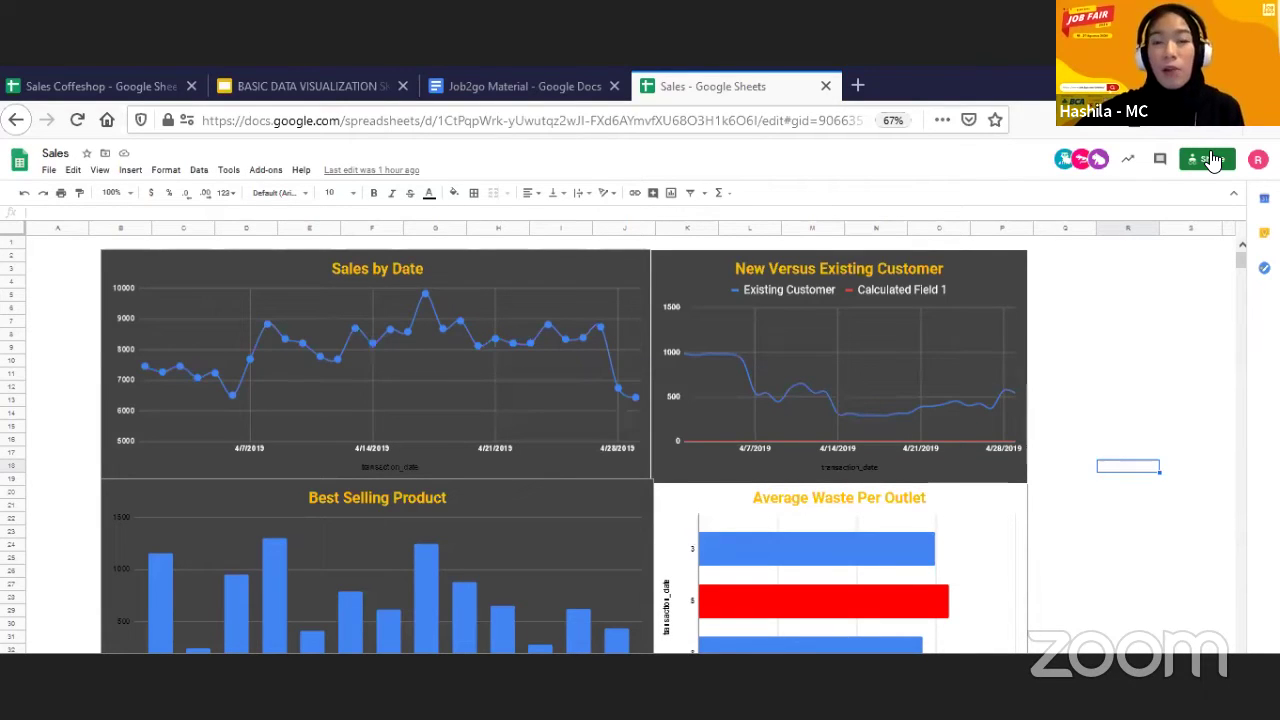
- Find and launch Tableau Public 2020.2 on the computer
key("super")
type("tablea")
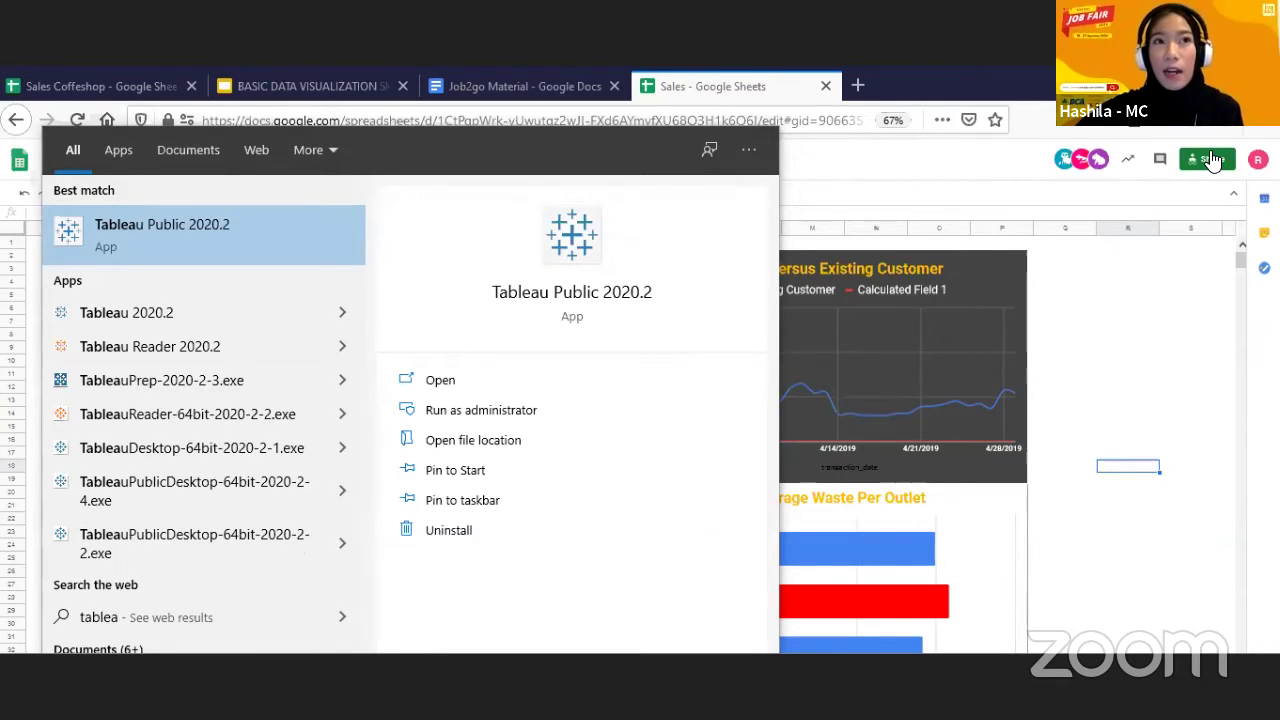
key("Return")
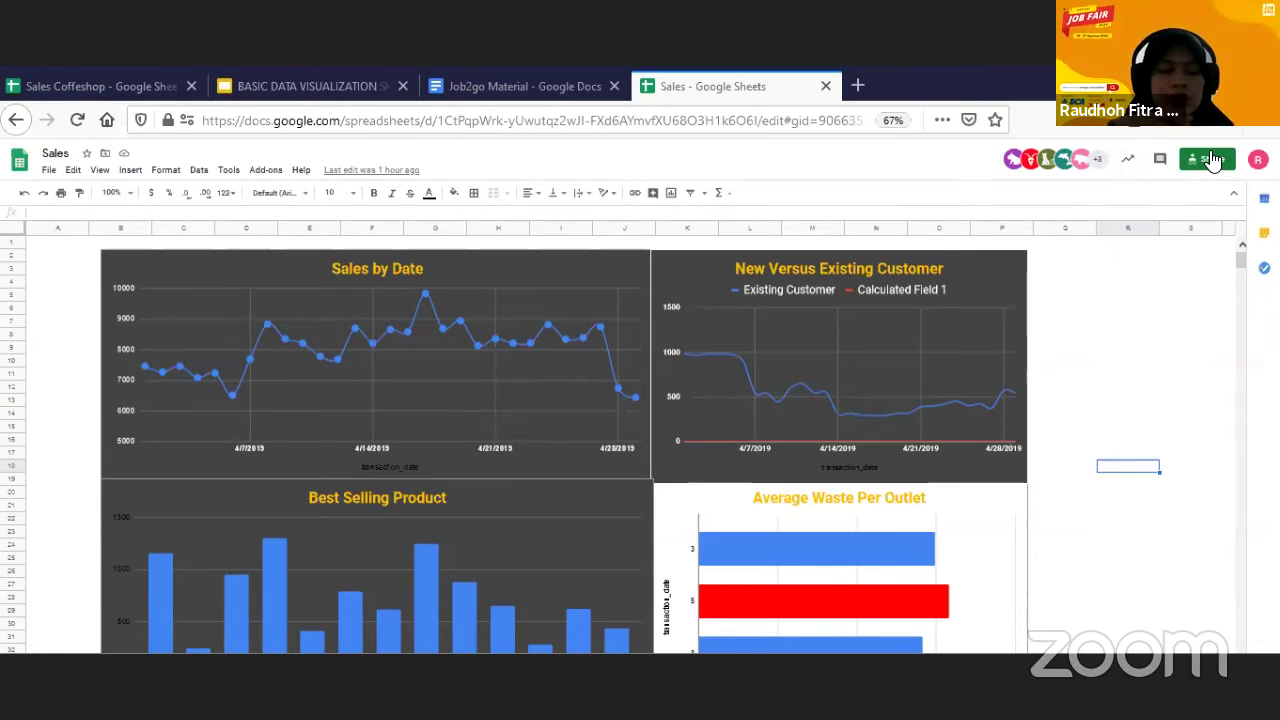
key("super")
type("tabe")
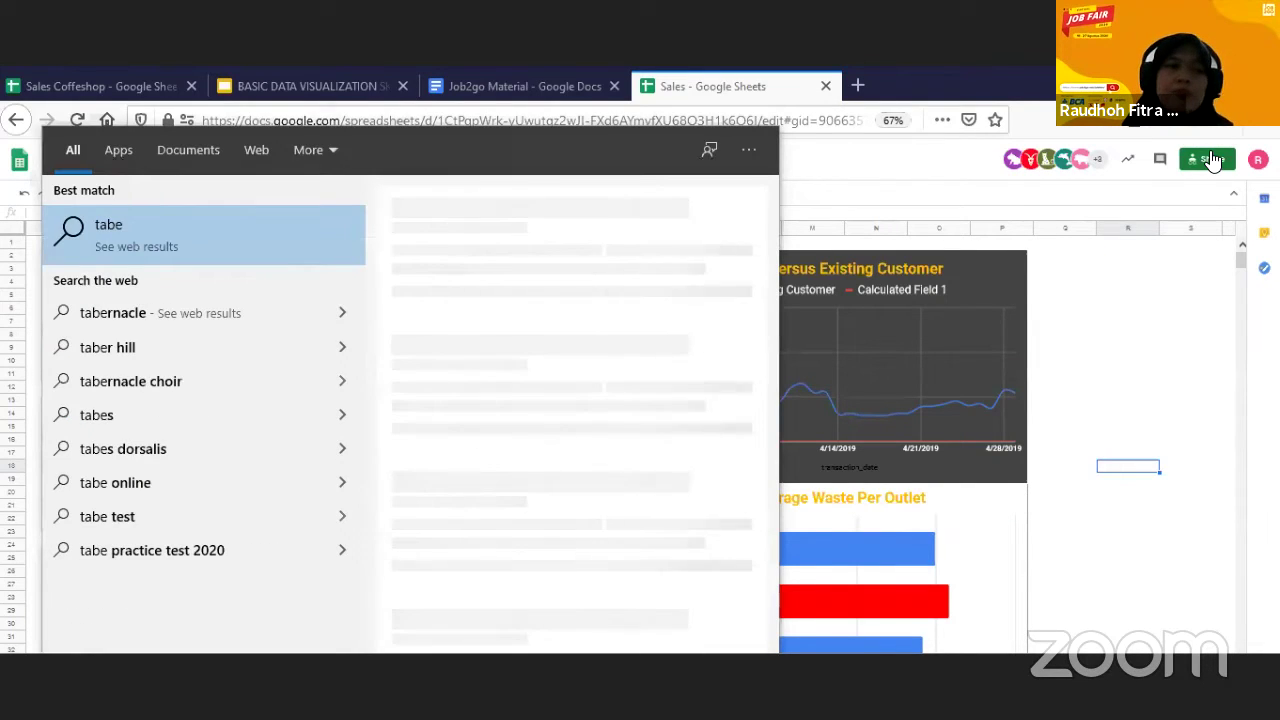
key("BackSpace")
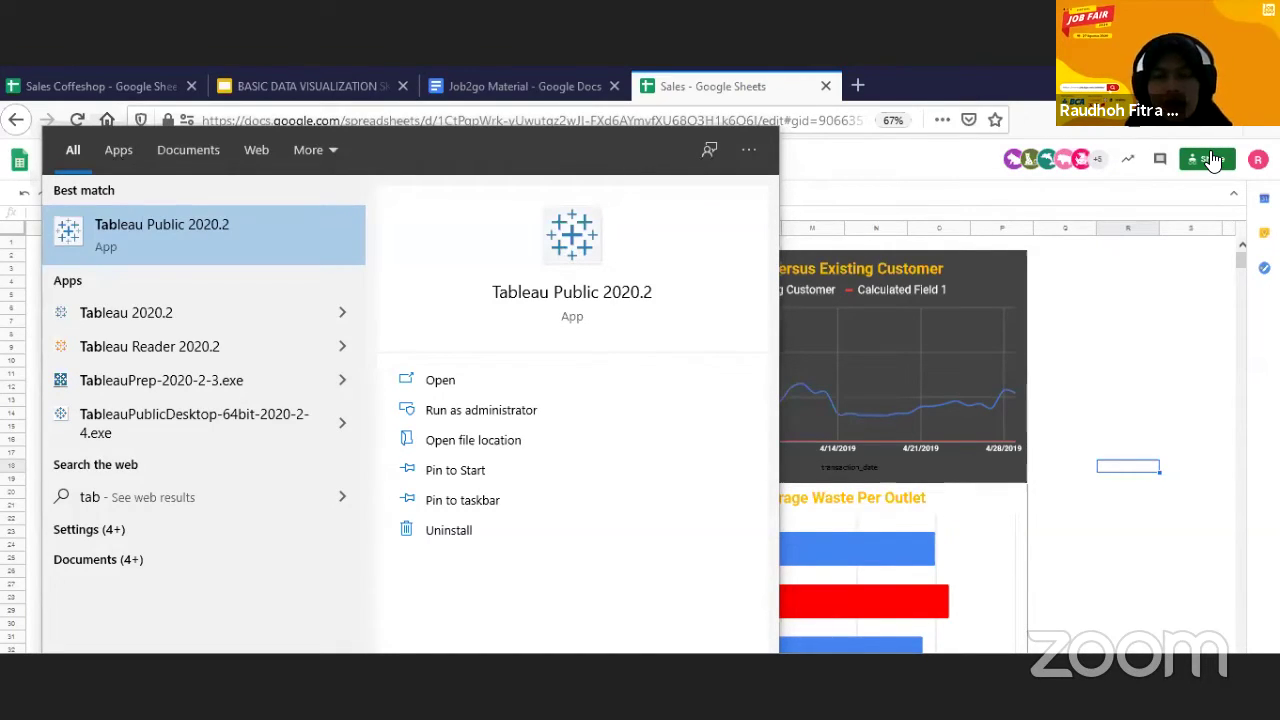
left_click(222, 218)
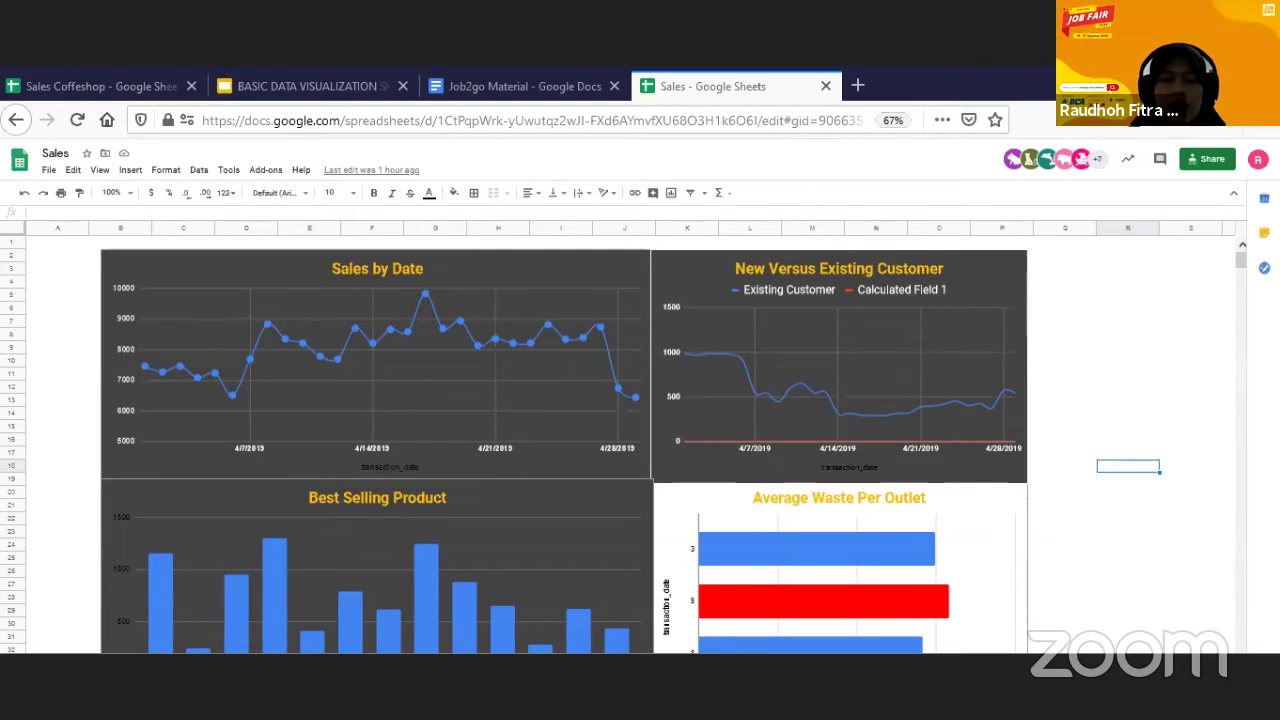
key("super")
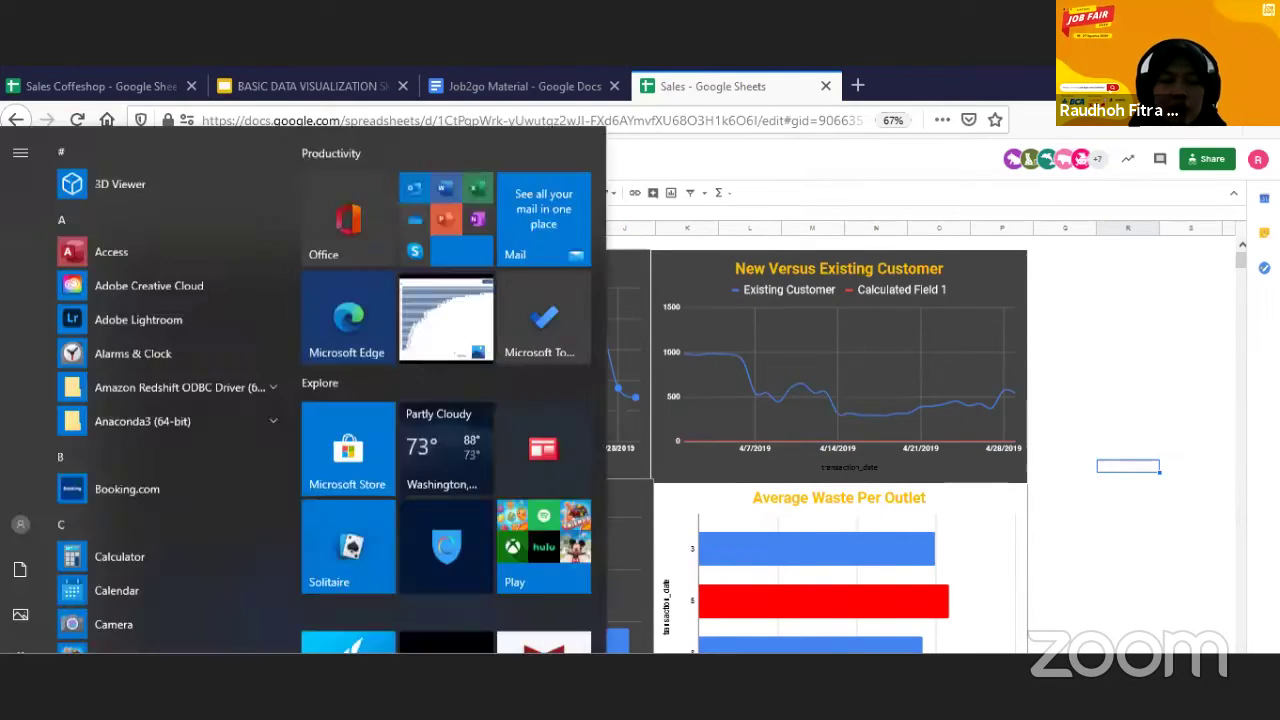
type("tabl")
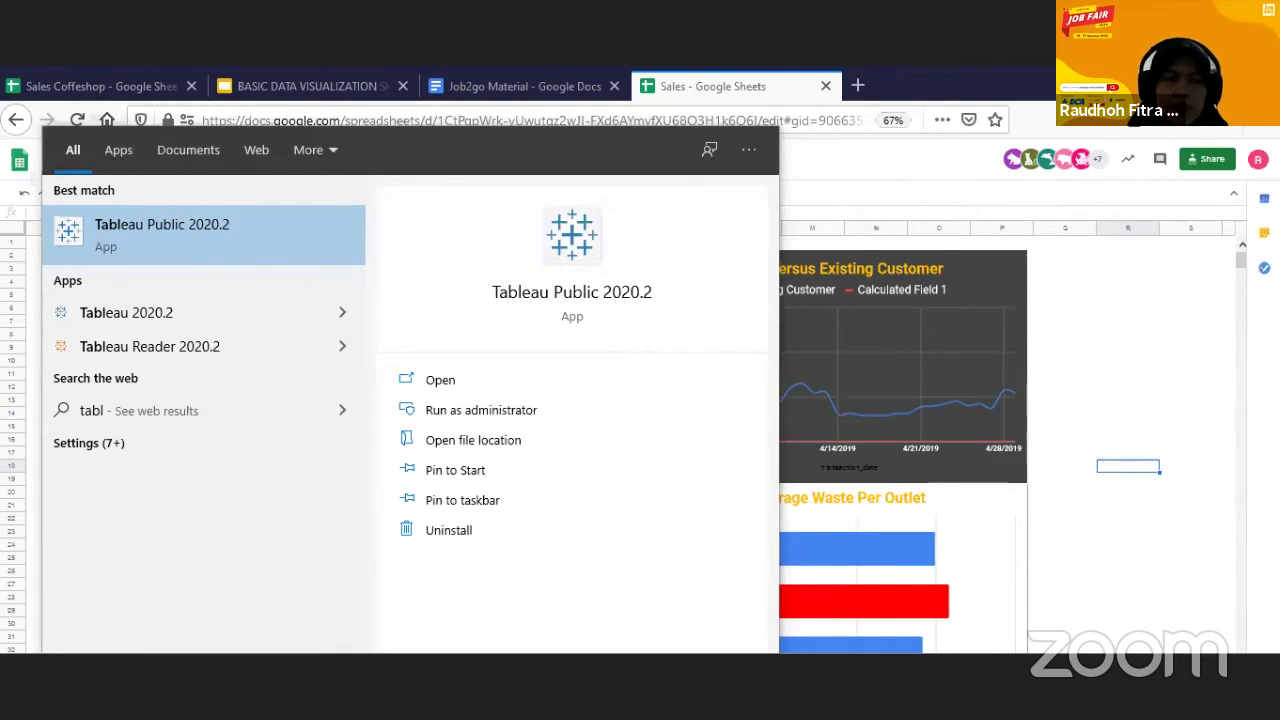
key("Return")
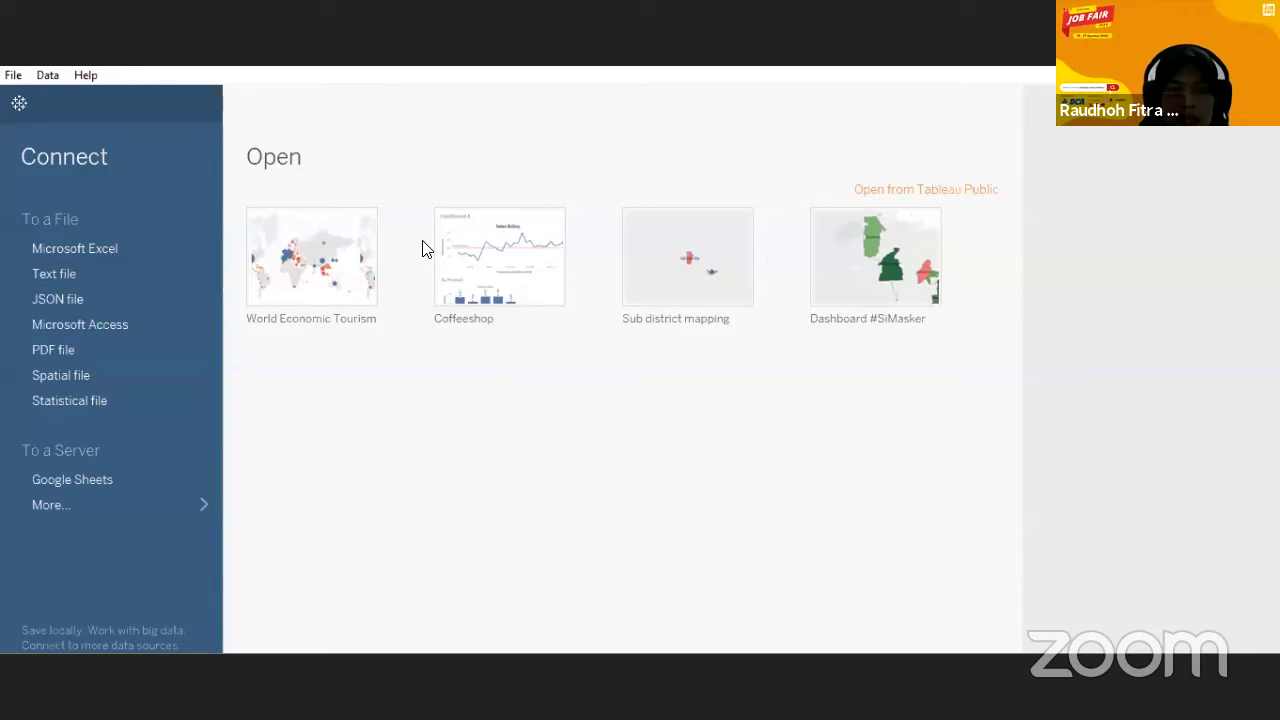
- Open the existing Coffeeshop workbook from the Tableau Public start page
left_click(471, 268)
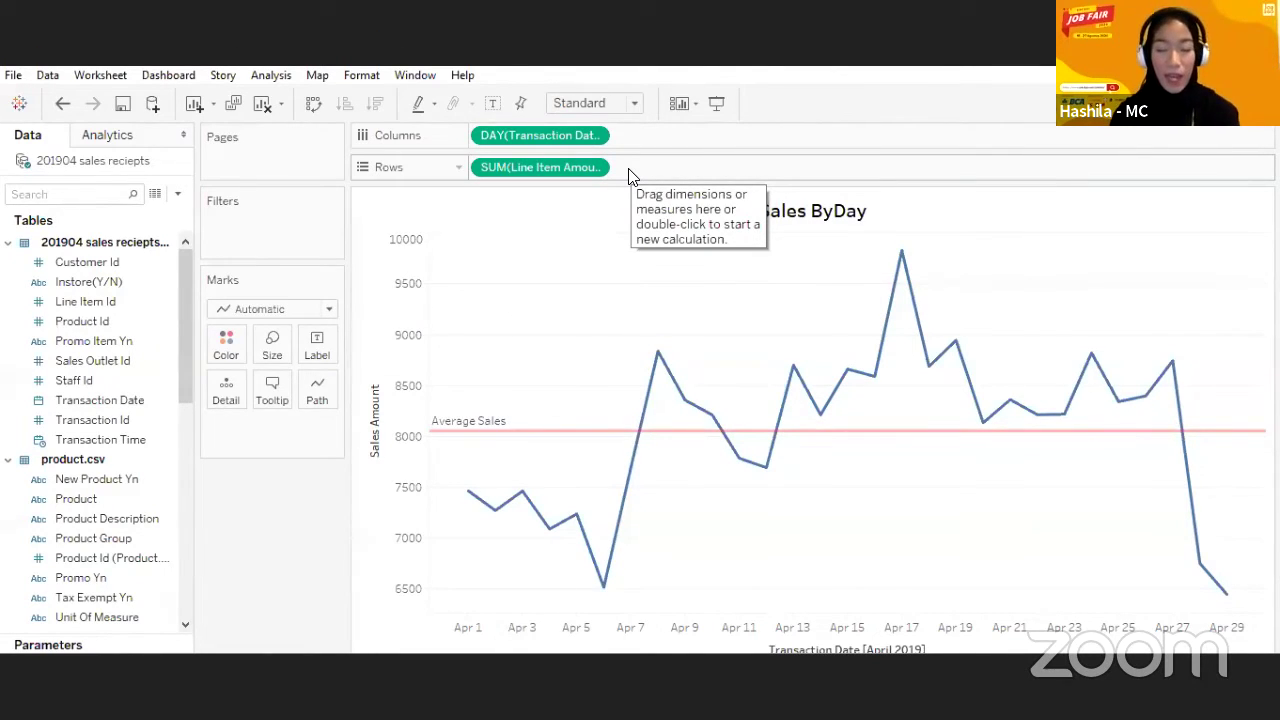
- Switch to Firefox and begin a web search starting with "tableau for" in a new browser tab
key("alt+Tab")
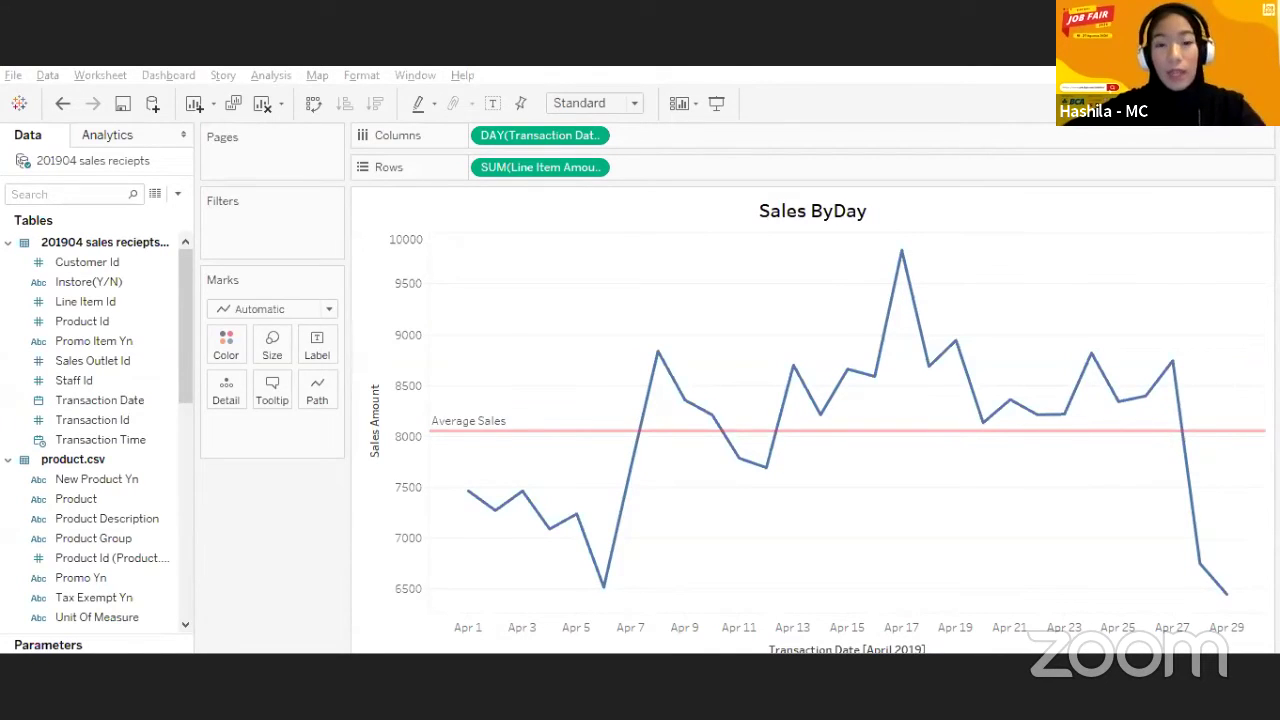
key("alt+Tab")
key("alt+Tab")
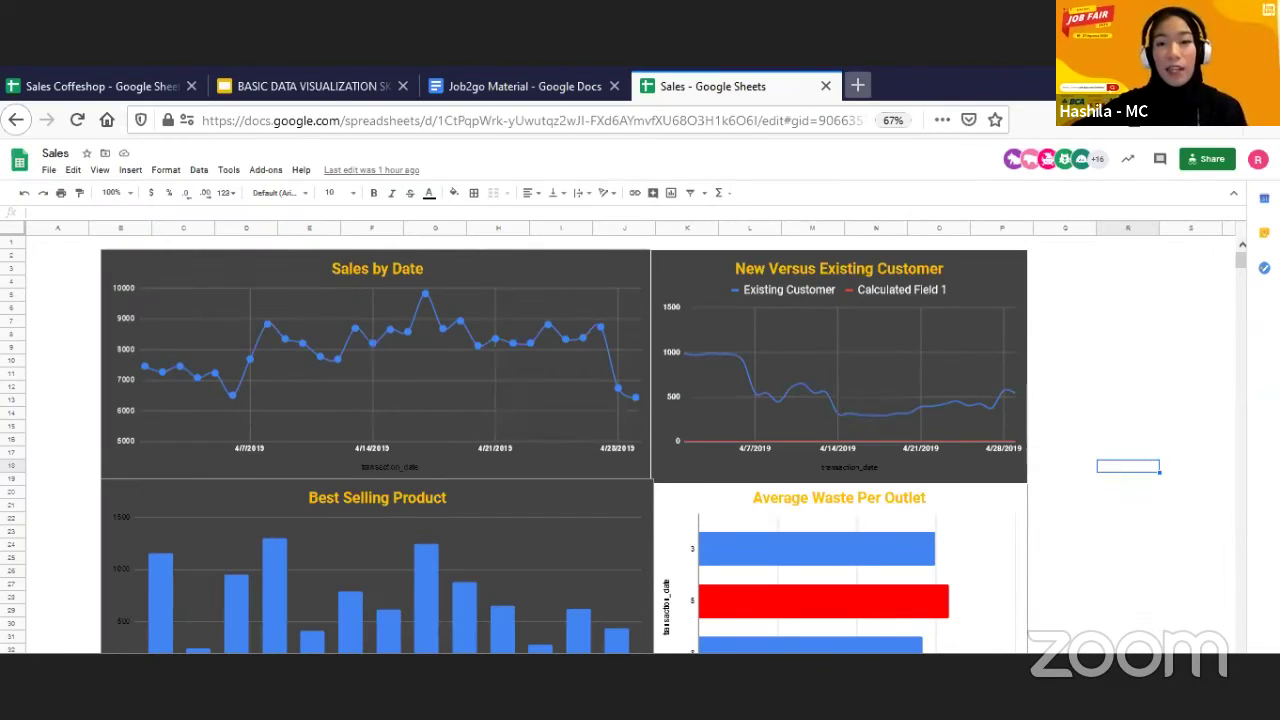
left_click(857, 85)
type("ta")
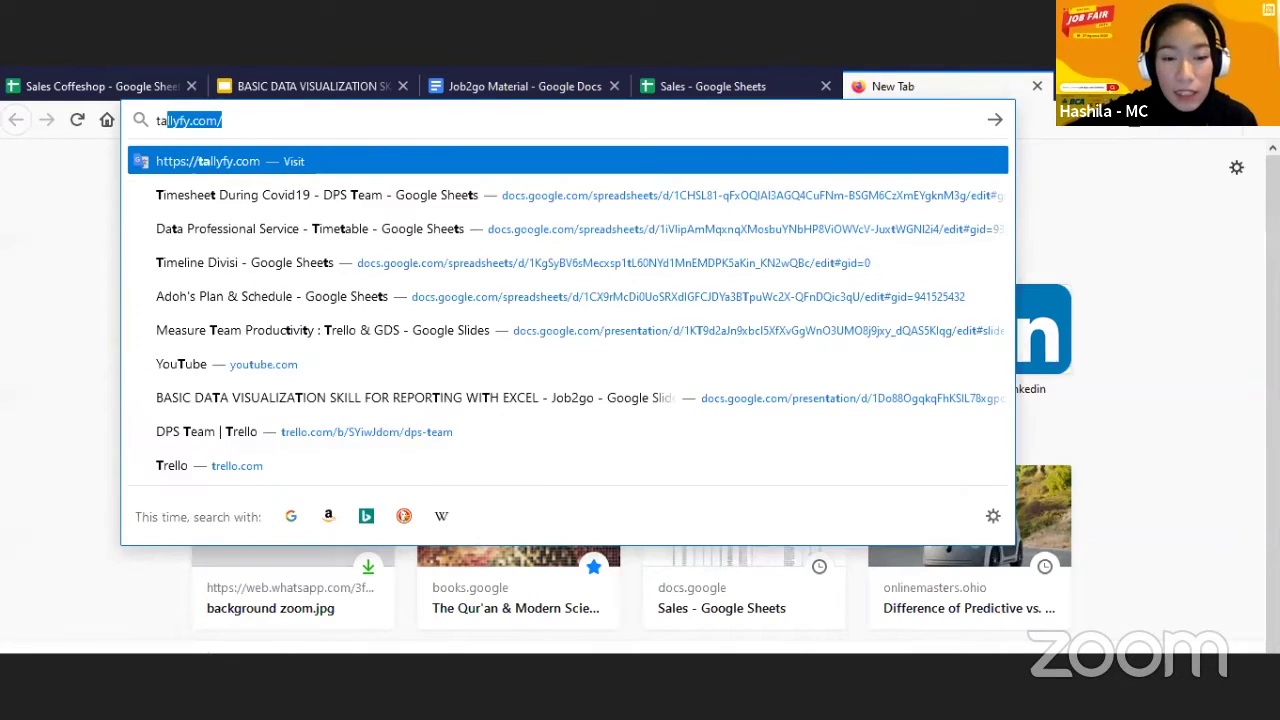
type("bleau for bli")
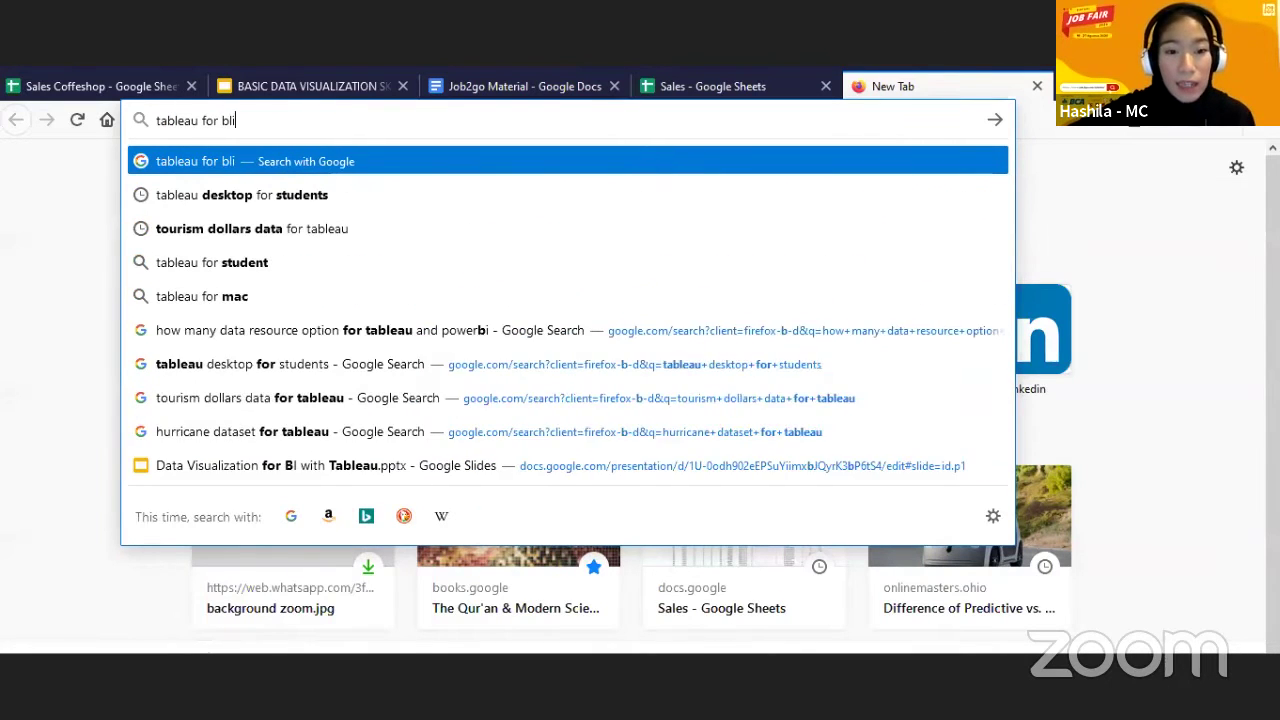
key("BackSpace")
key("BackSpace")
key("BackSpace")
key("alt+Tab")
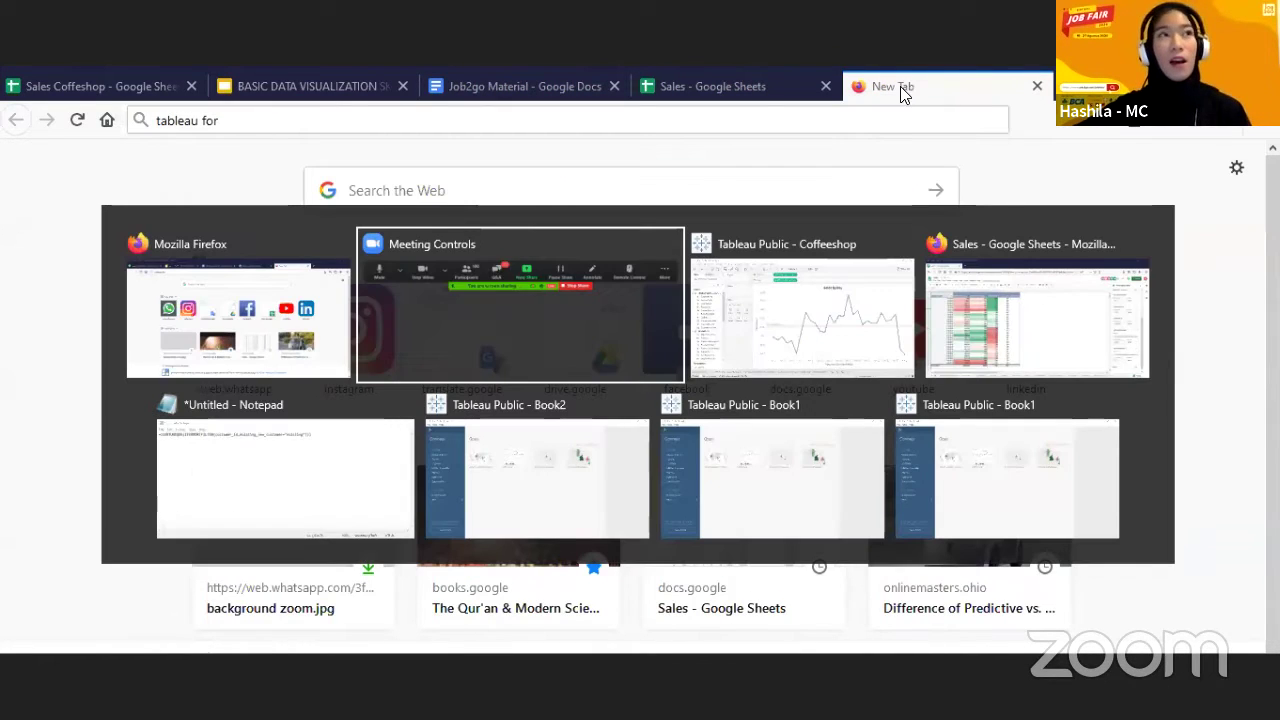